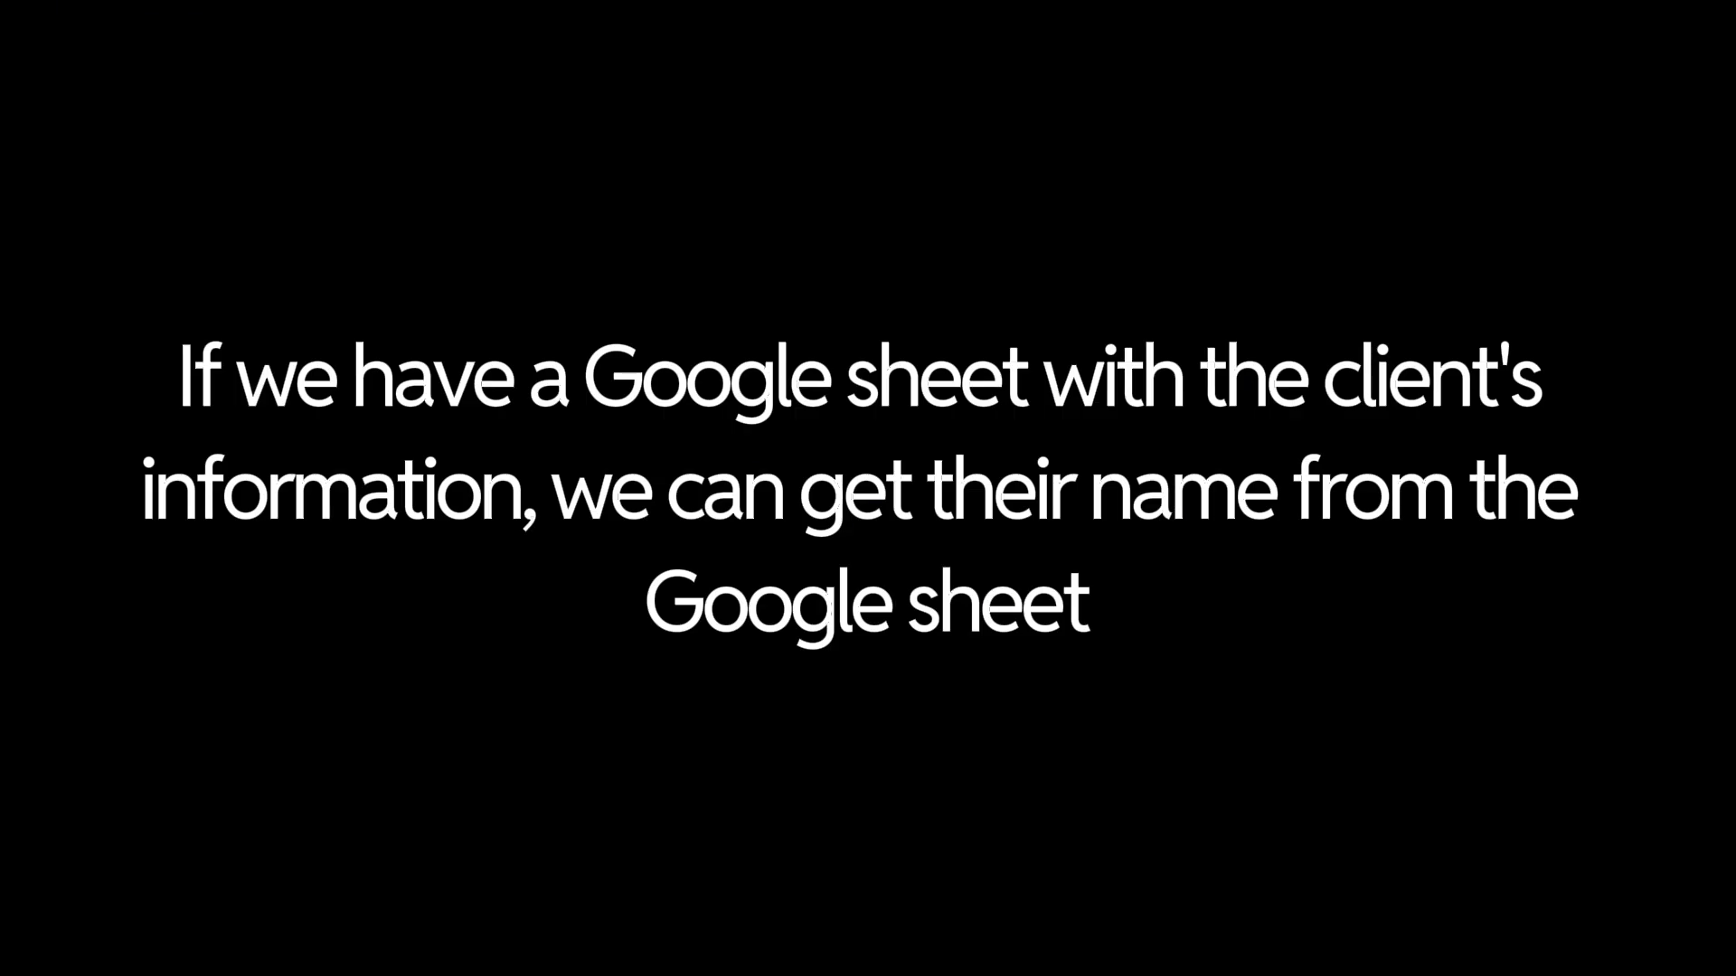
Show slide 2's three-step client-identification plan, then bring up the n8n Ultimate Agent workflow.
click(135, 264)
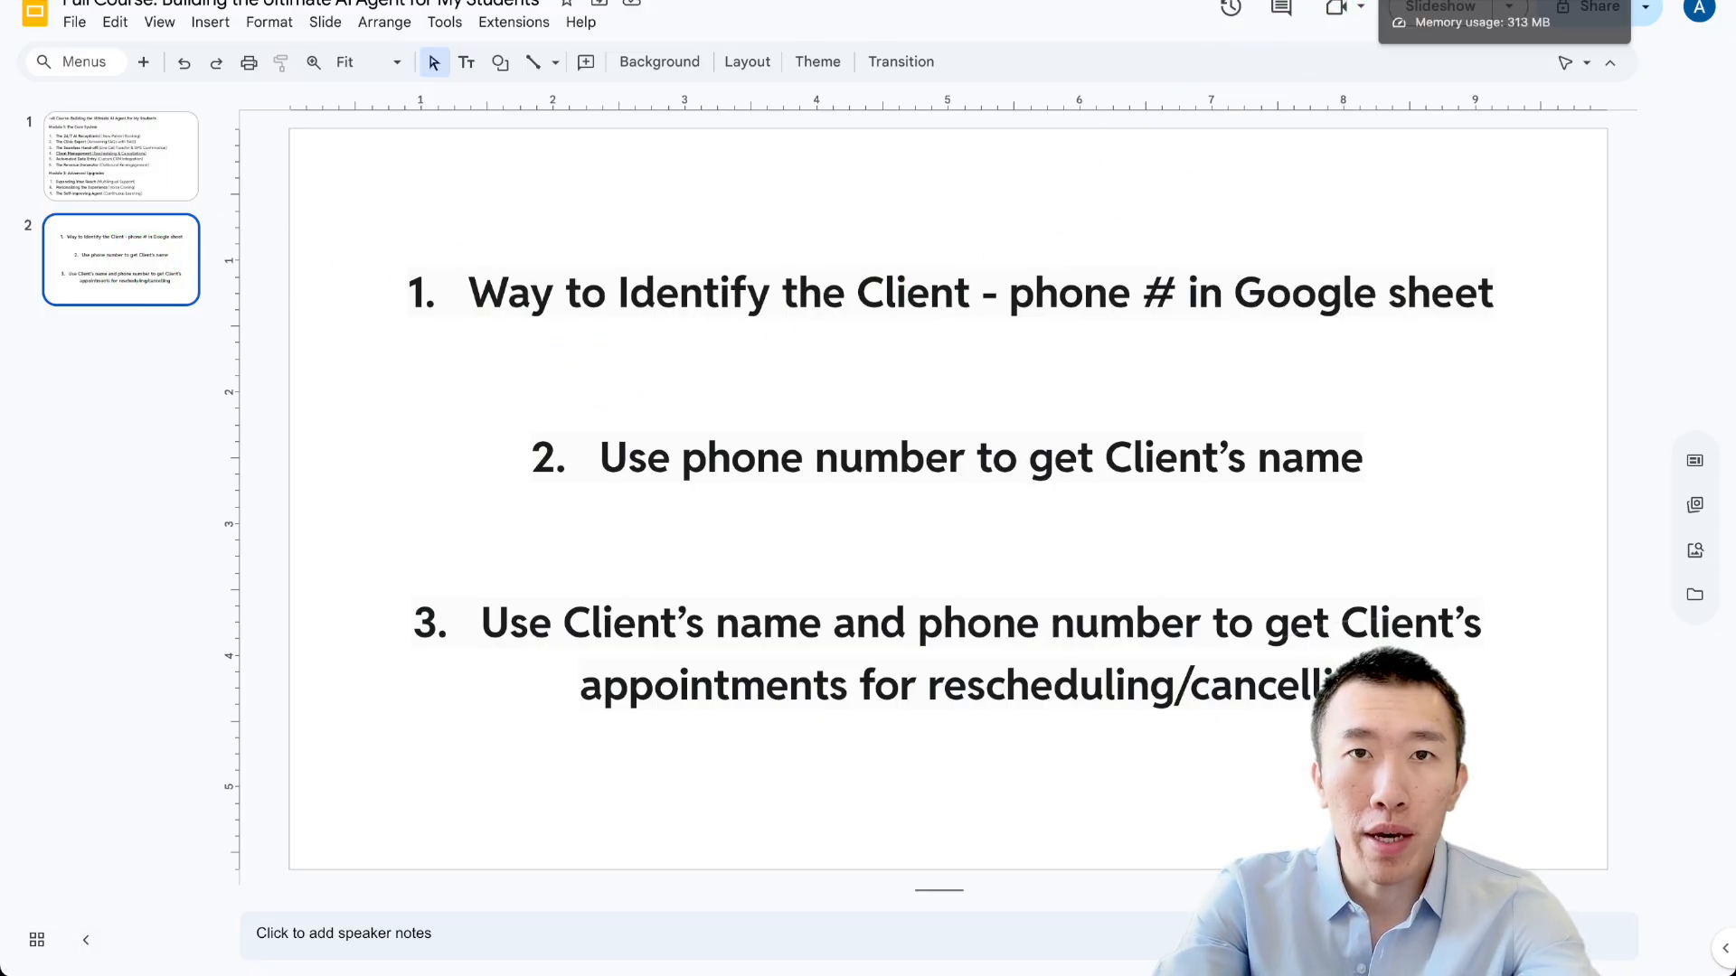
click(1410, 2)
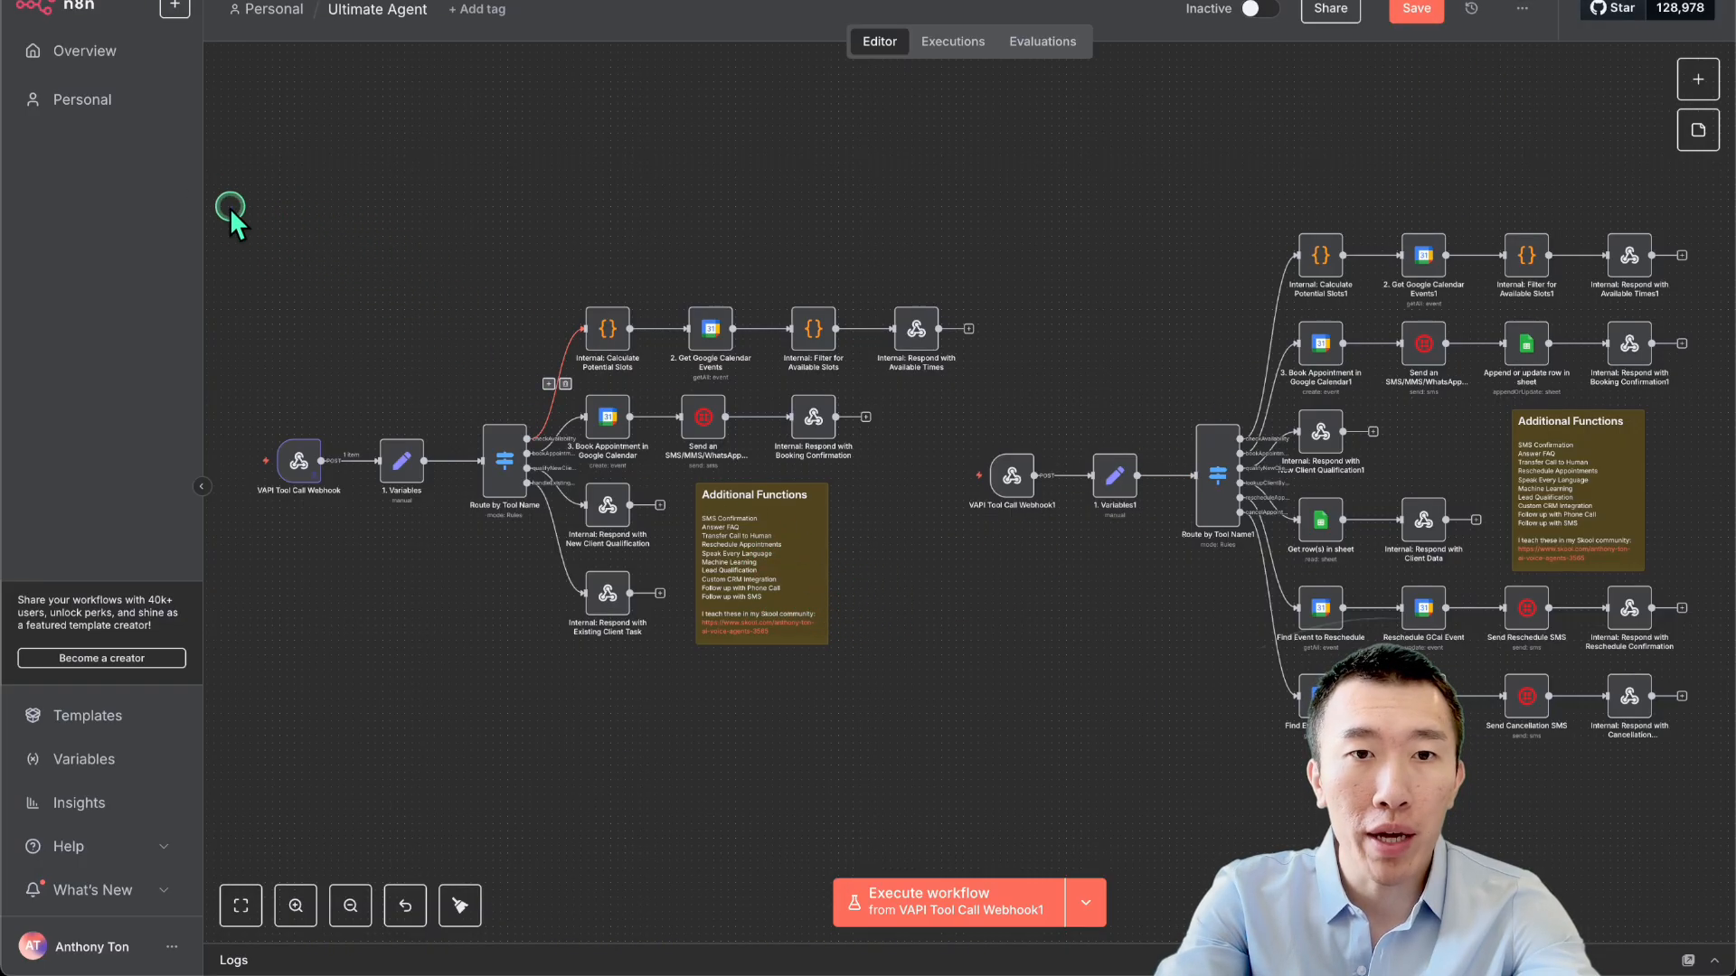
drag(233, 210, 947, 719)
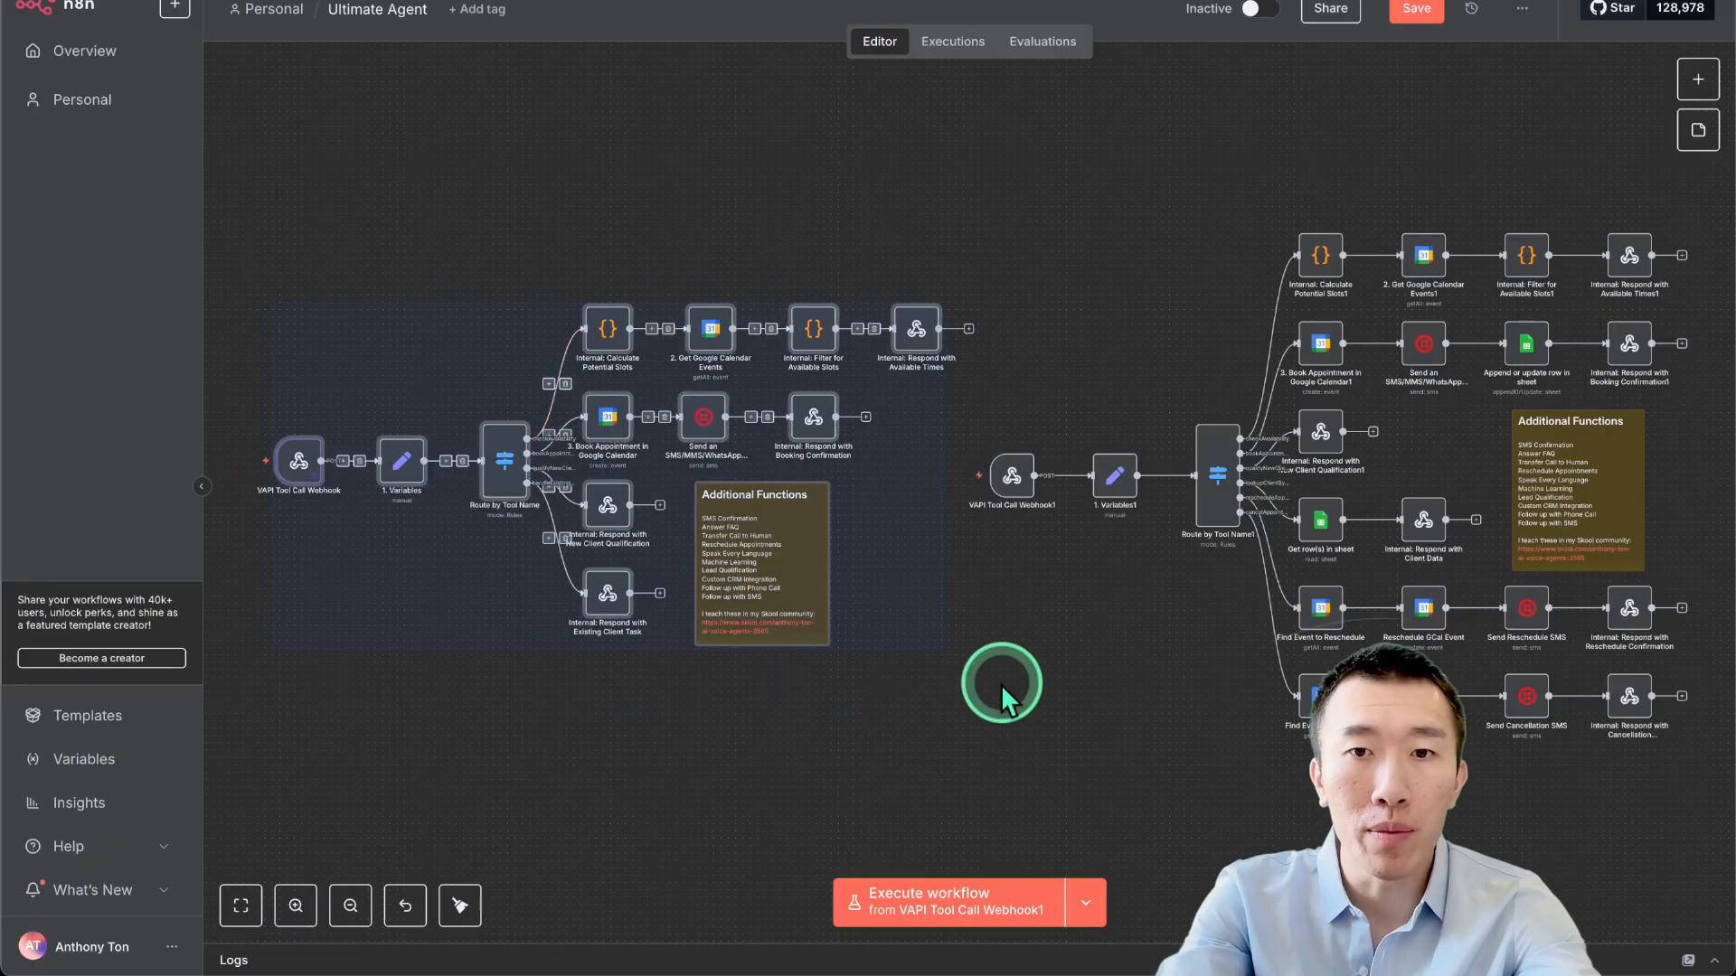
drag(970, 193, 1668, 749)
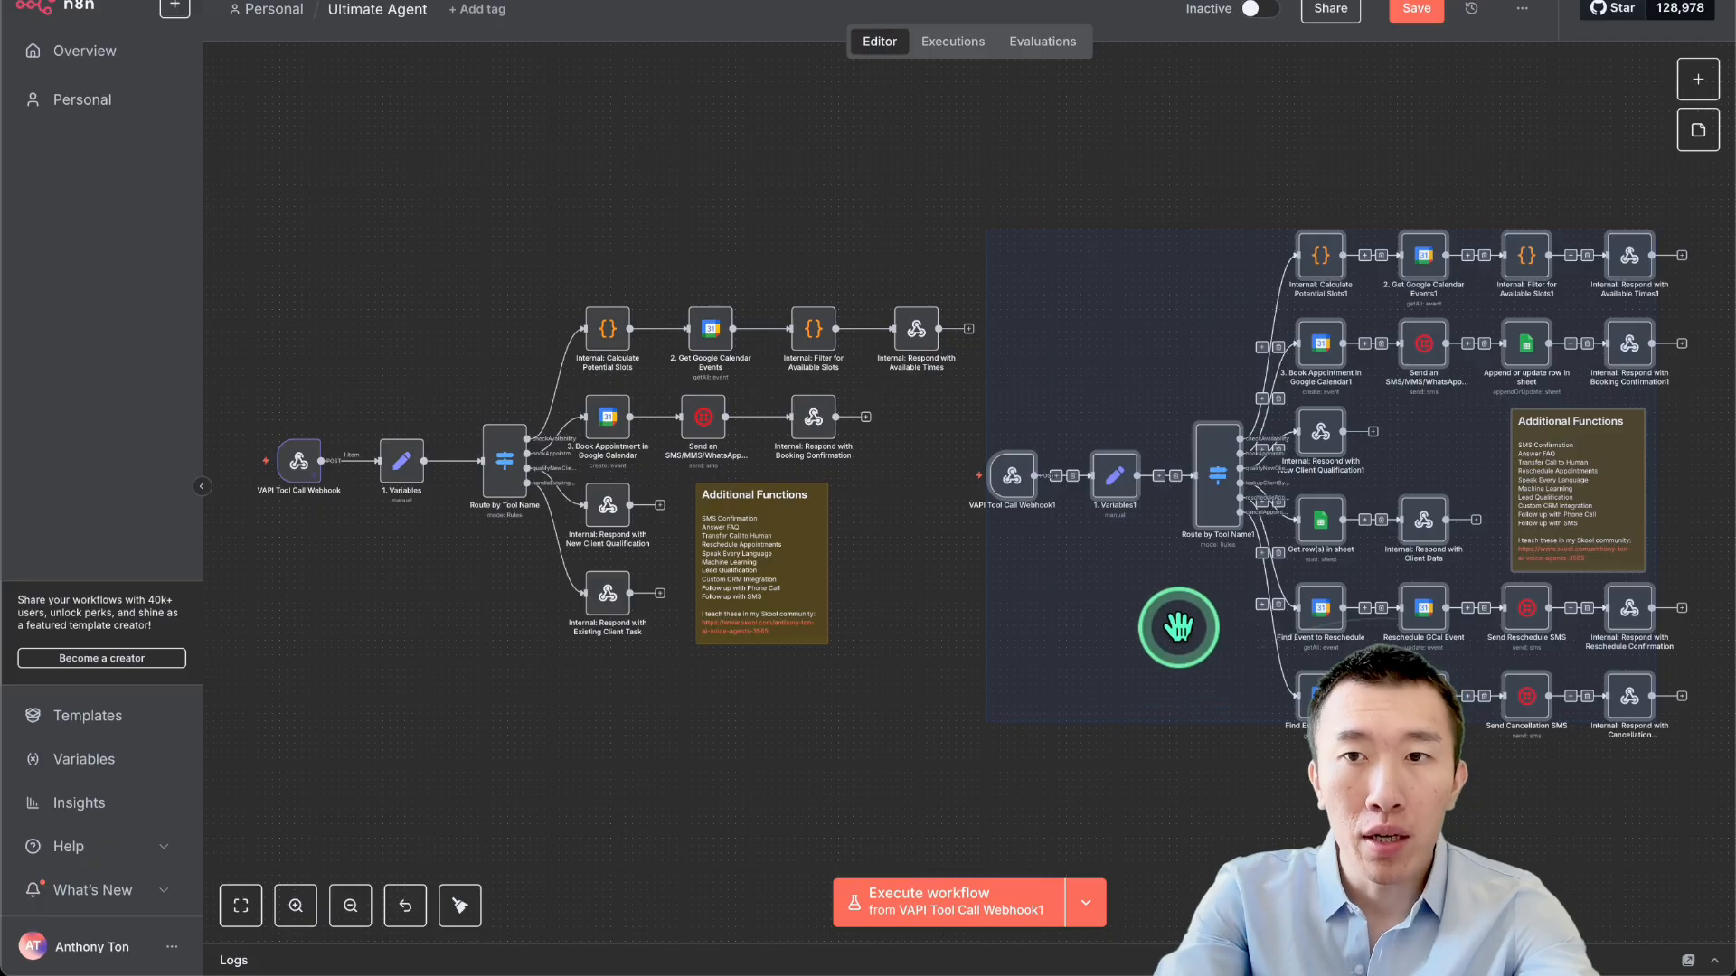
click(1384, 186)
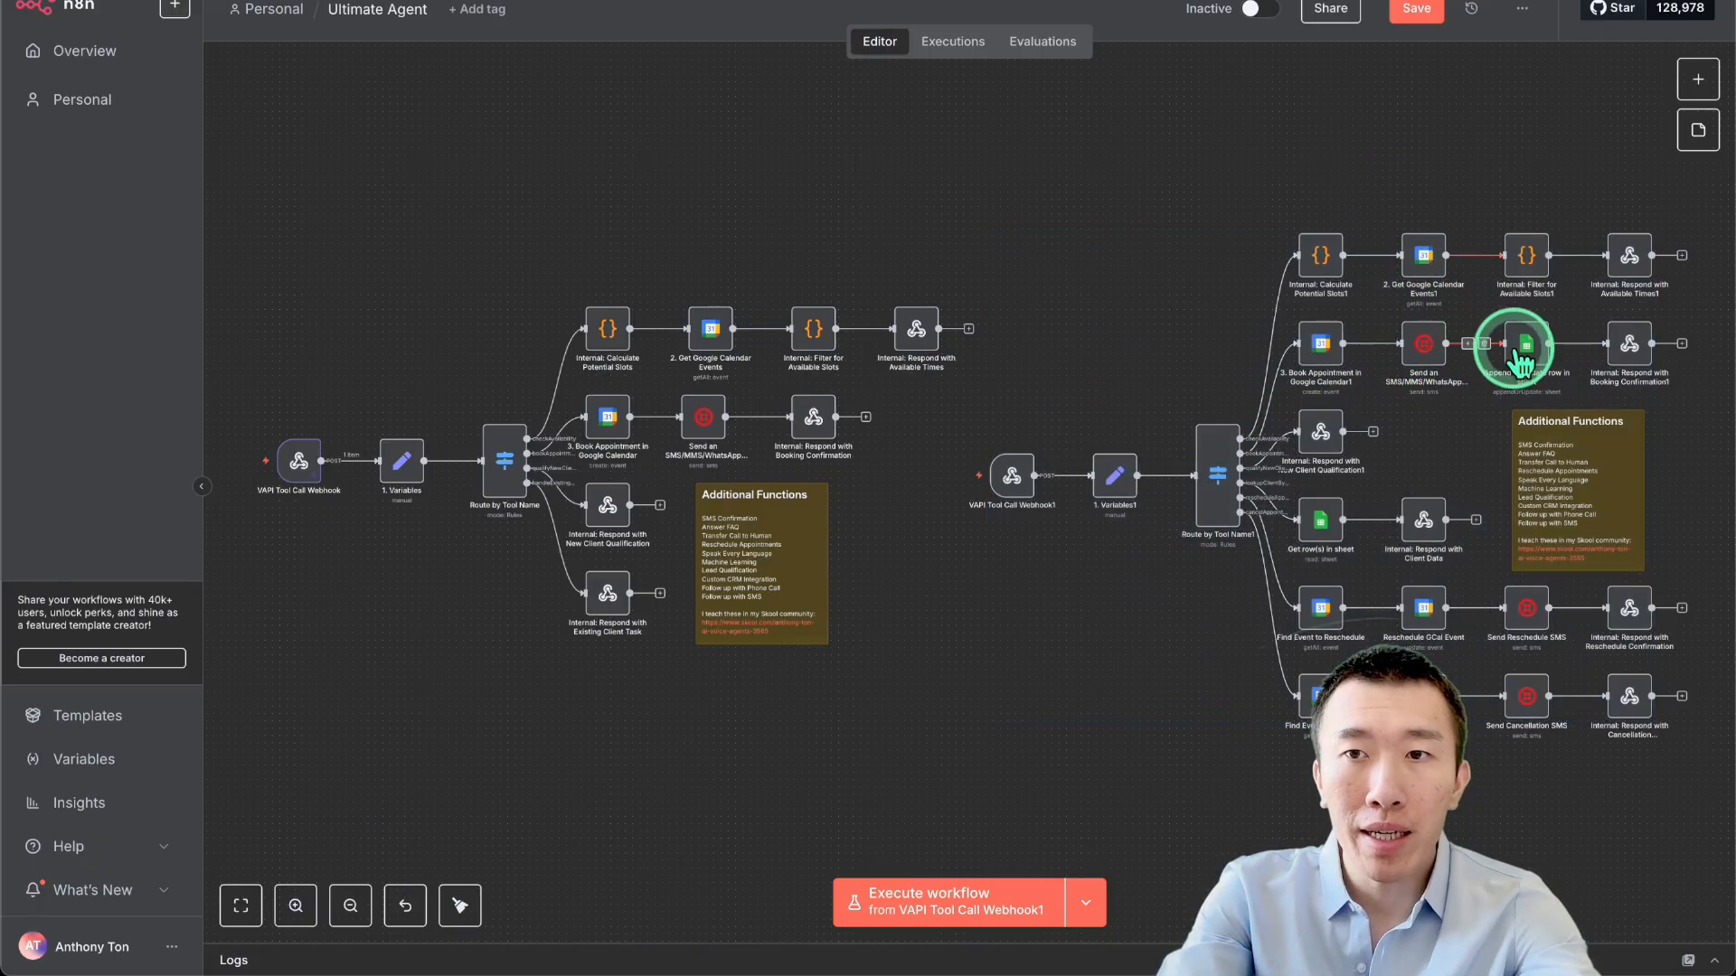
mouse_move(1526, 365)
mouse_down()
mouse_move(1484, 341)
mouse_move(1348, 341)
mouse_move(1546, 348)
mouse_move(1518, 283)
mouse_move(1504, 337)
mouse_move(1531, 353)
mouse_move(1465, 363)
mouse_move(1547, 370)
mouse_move(1367, 356)
mouse_move(1528, 366)
mouse_move(1418, 263)
mouse_move(1528, 346)
mouse_up()
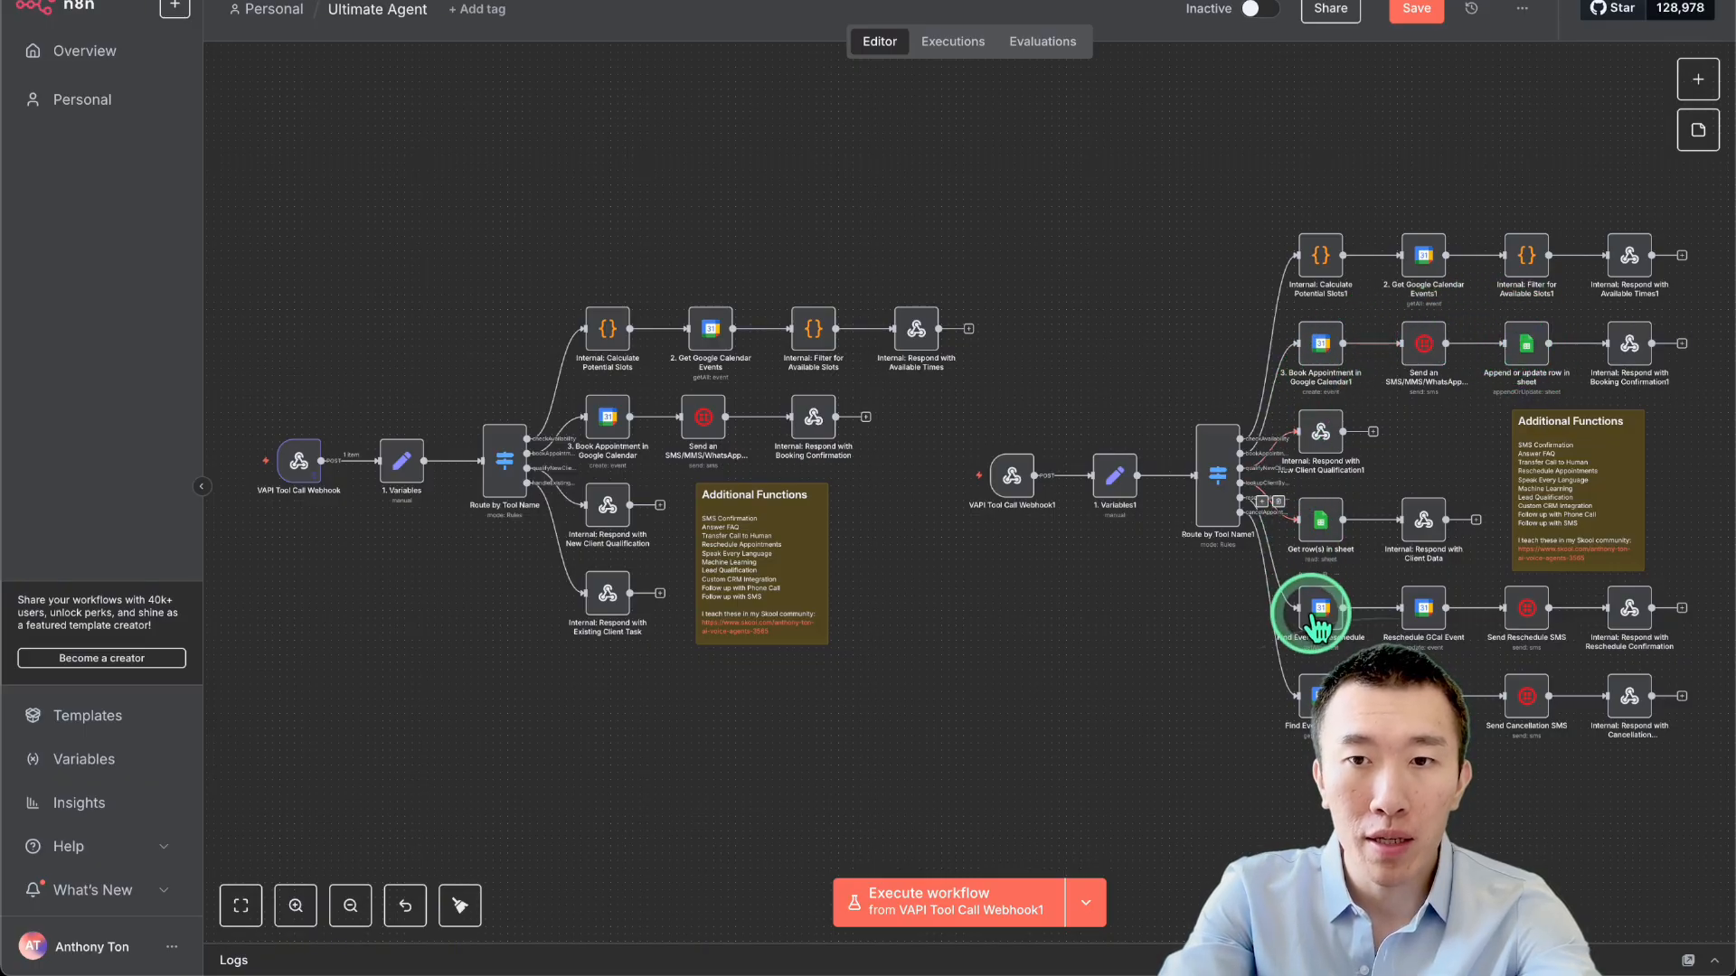
scroll(1313, 620, up, 4)
scroll(1313, 620, right, 4)
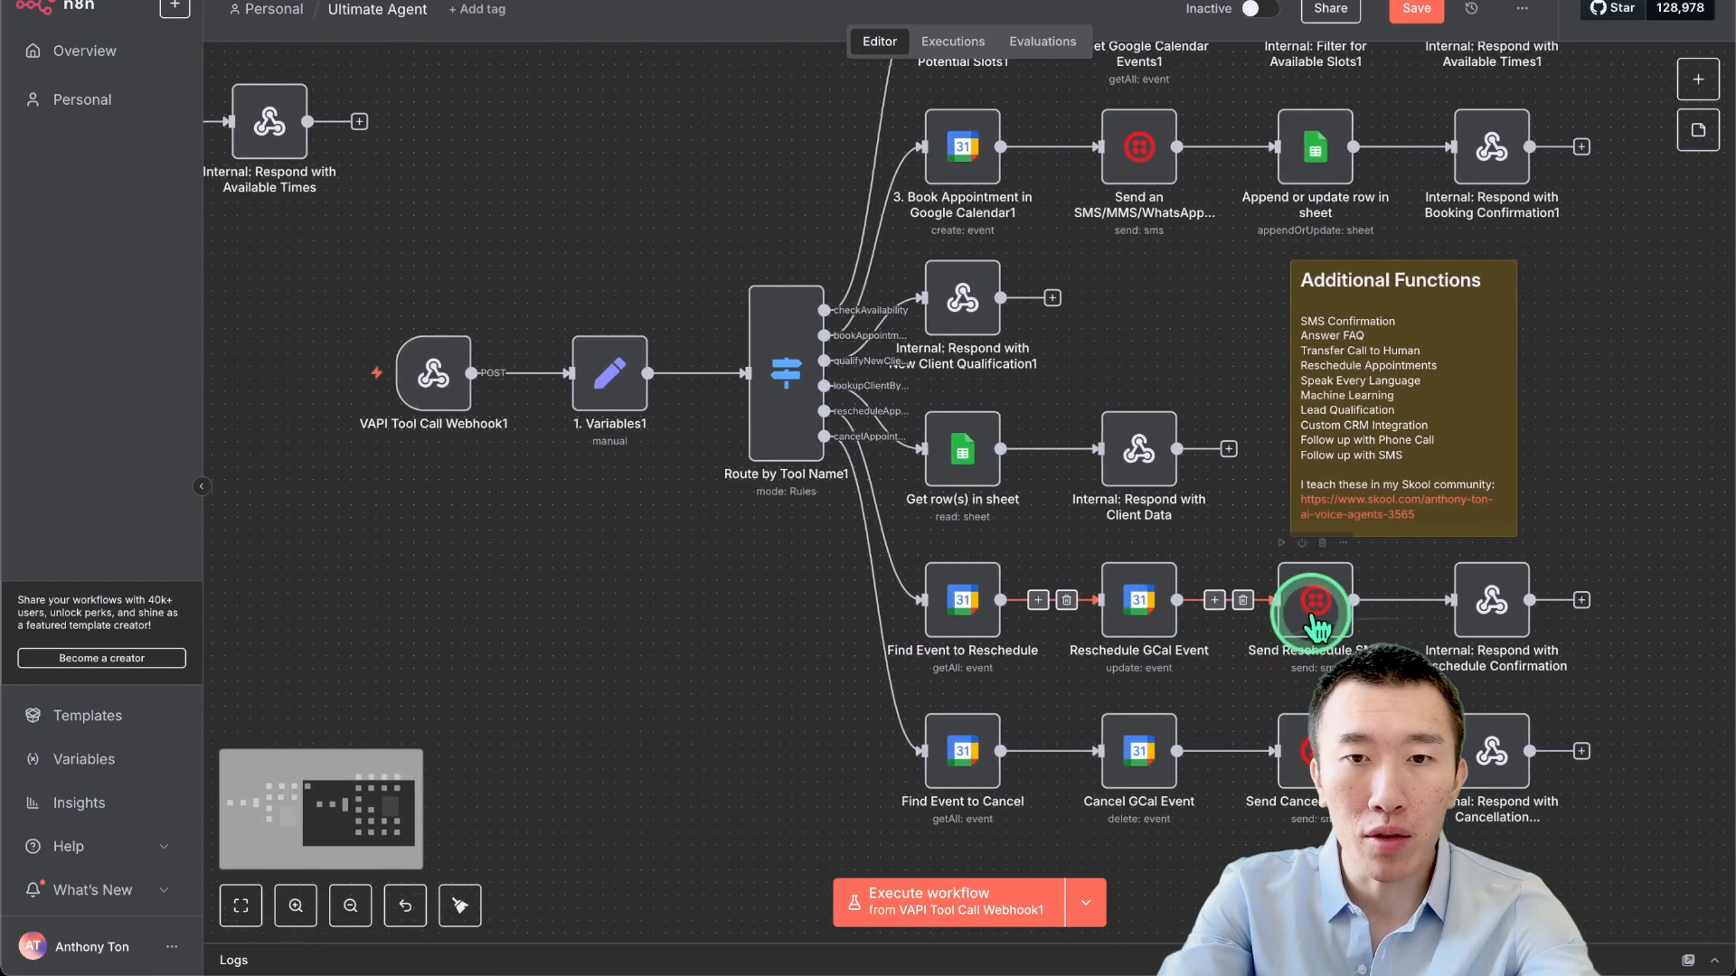
scroll(935, 615, up, 1)
scroll(936, 614, right, 1)
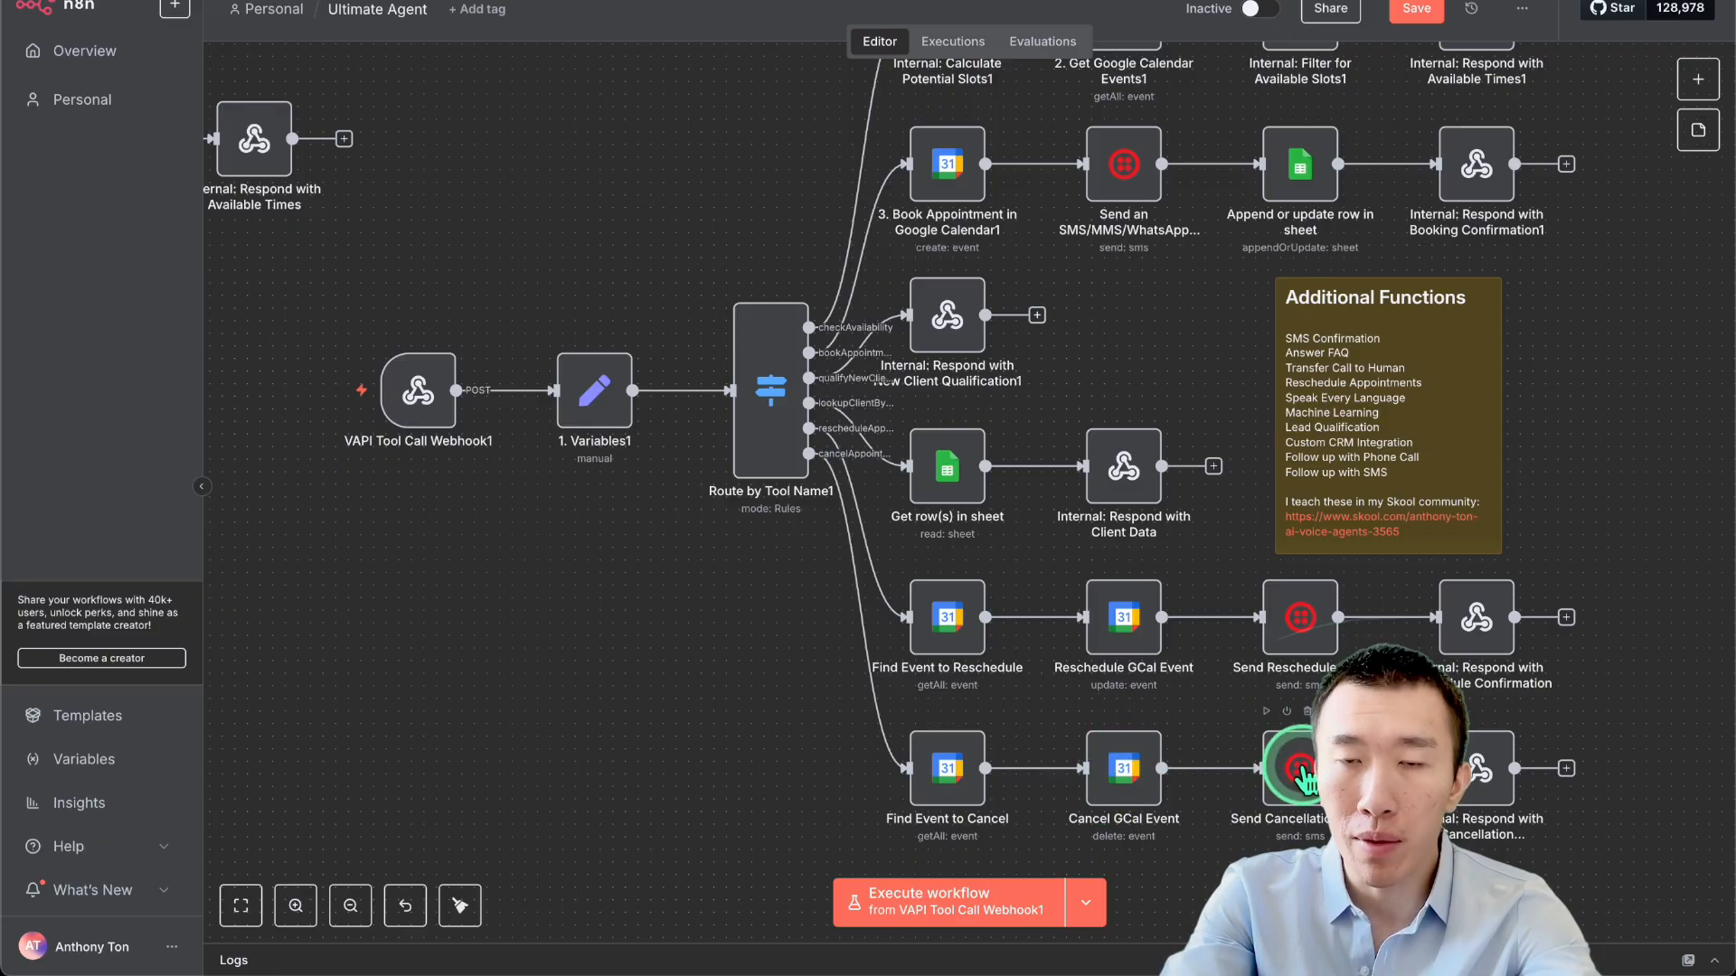
scroll(1274, 760, down, 3)
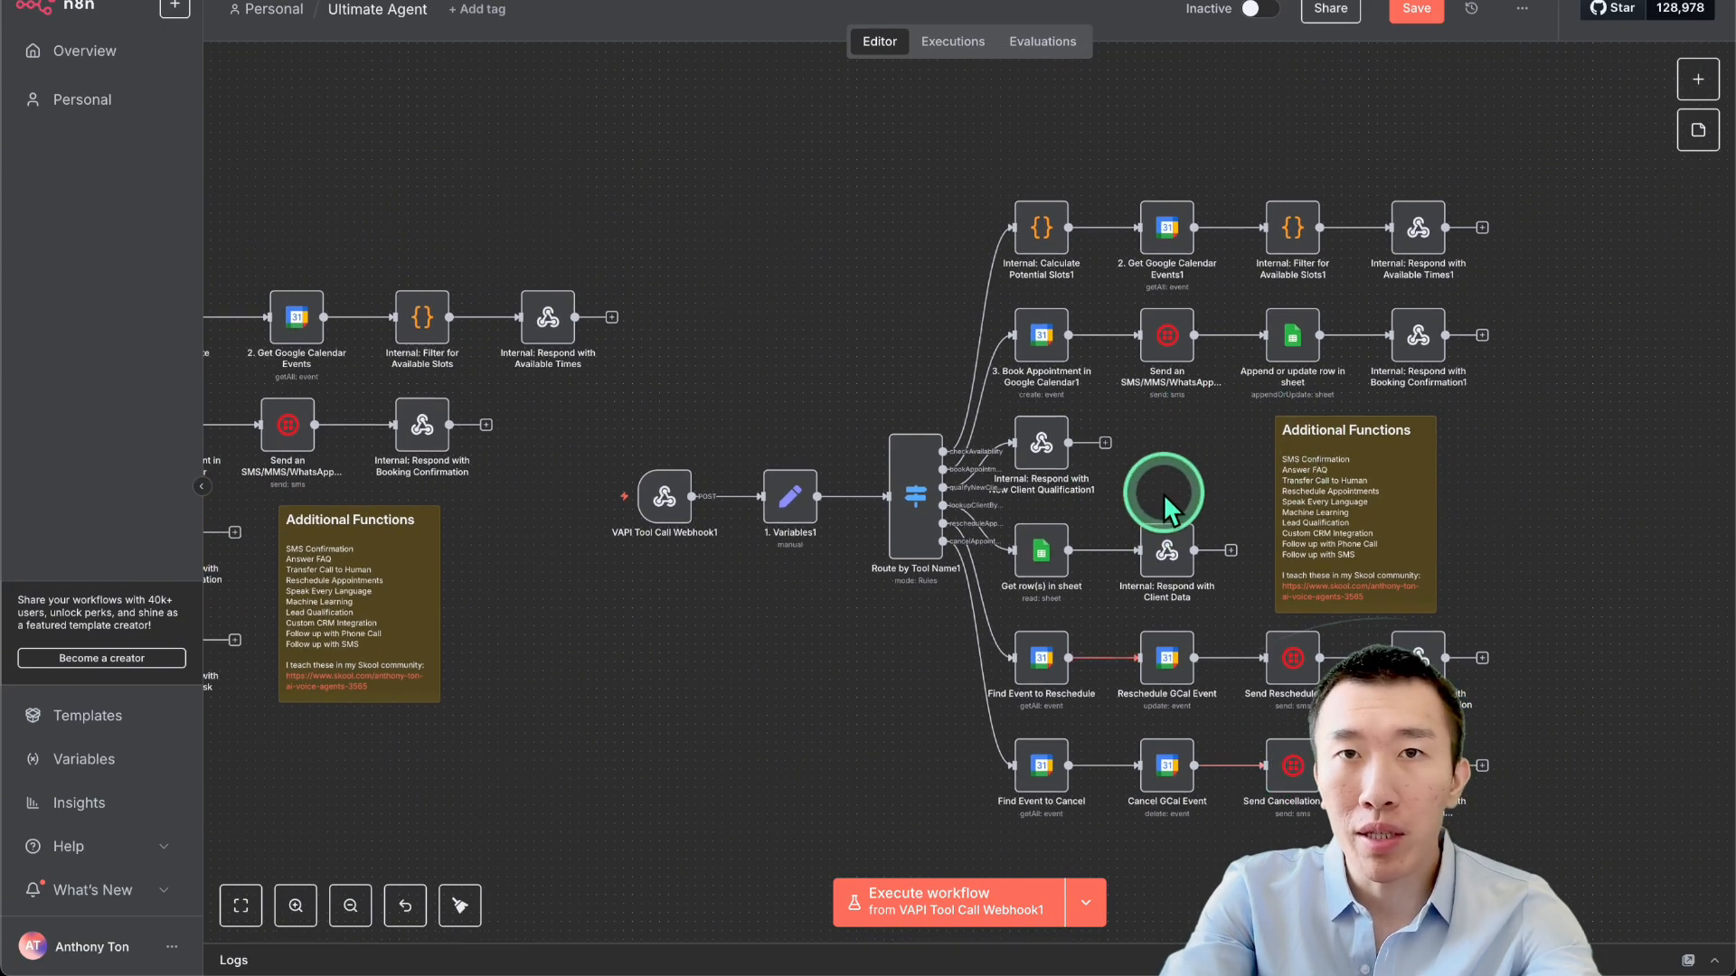
scroll(1164, 494, down, 1)
scroll(1166, 497, down, 1)
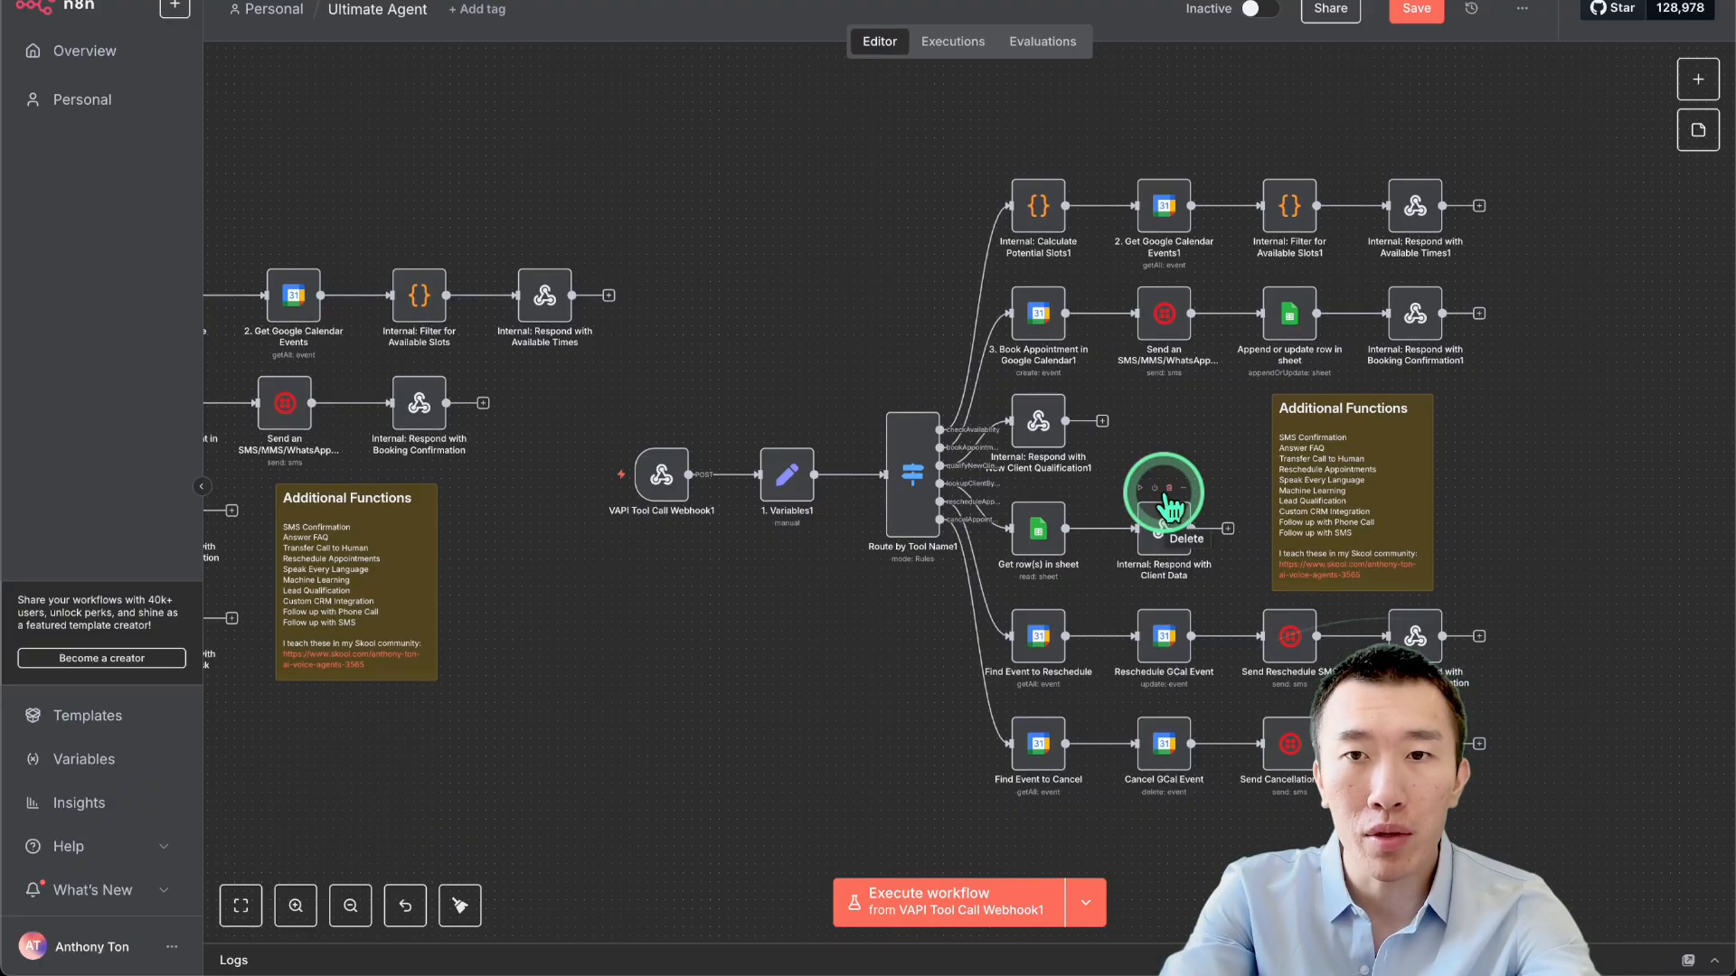
scroll(1171, 506, left, 5)
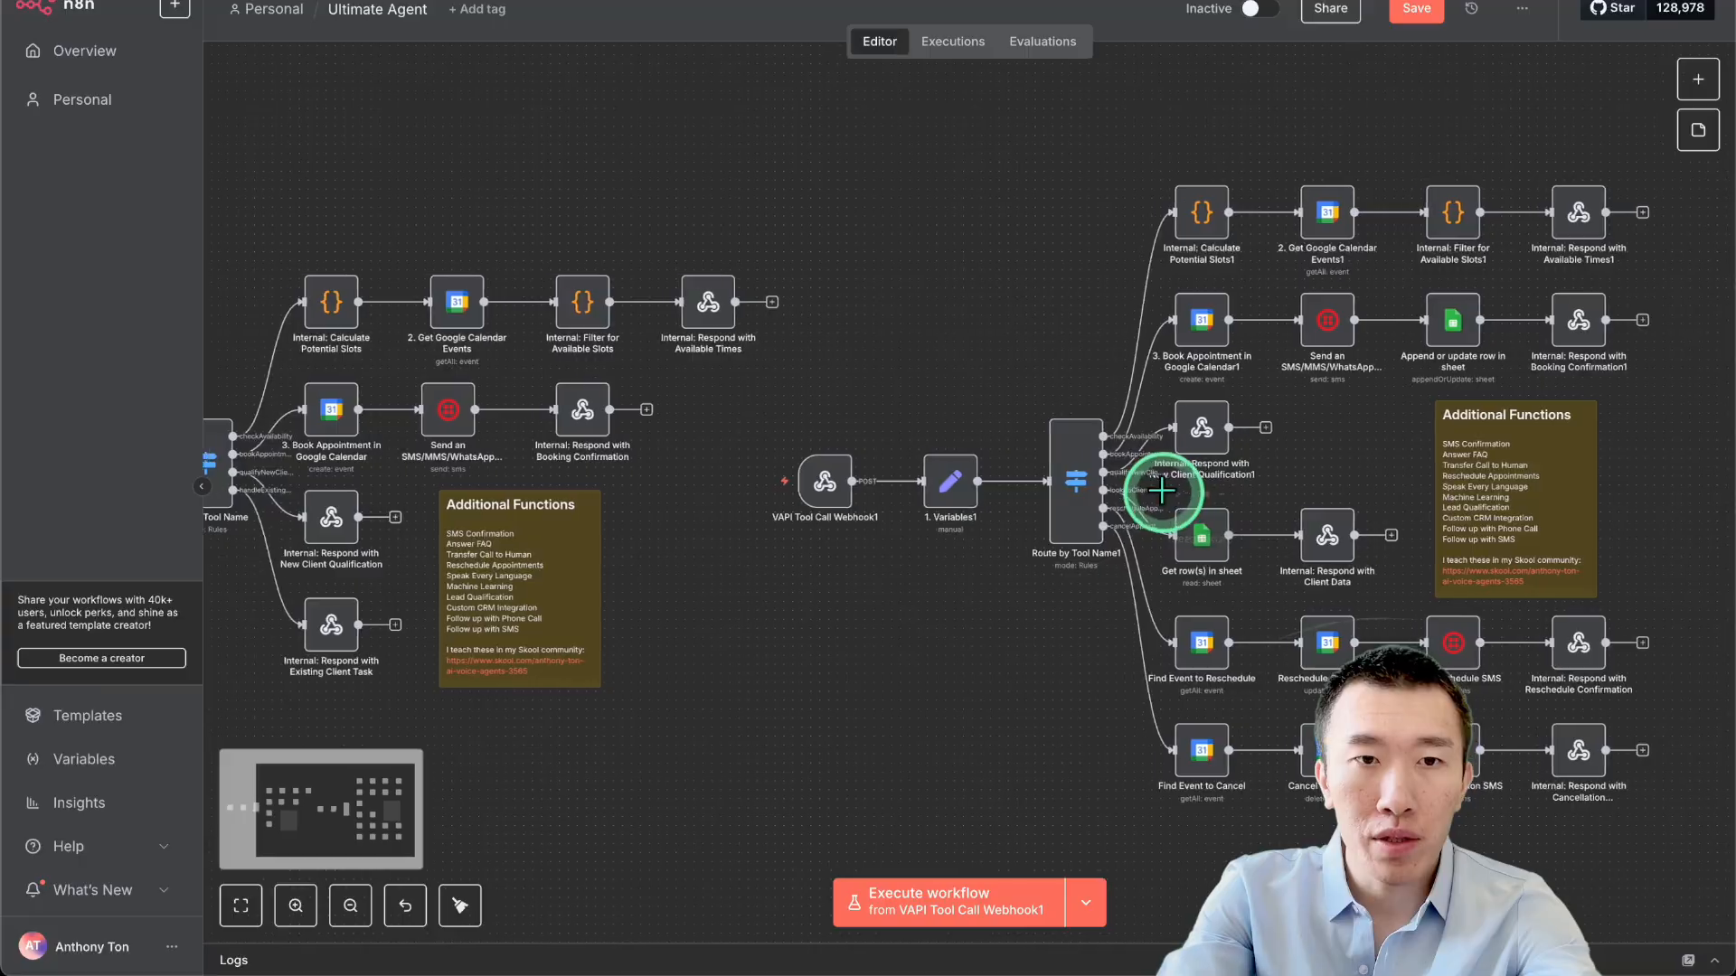
scroll(1167, 497, left, 5)
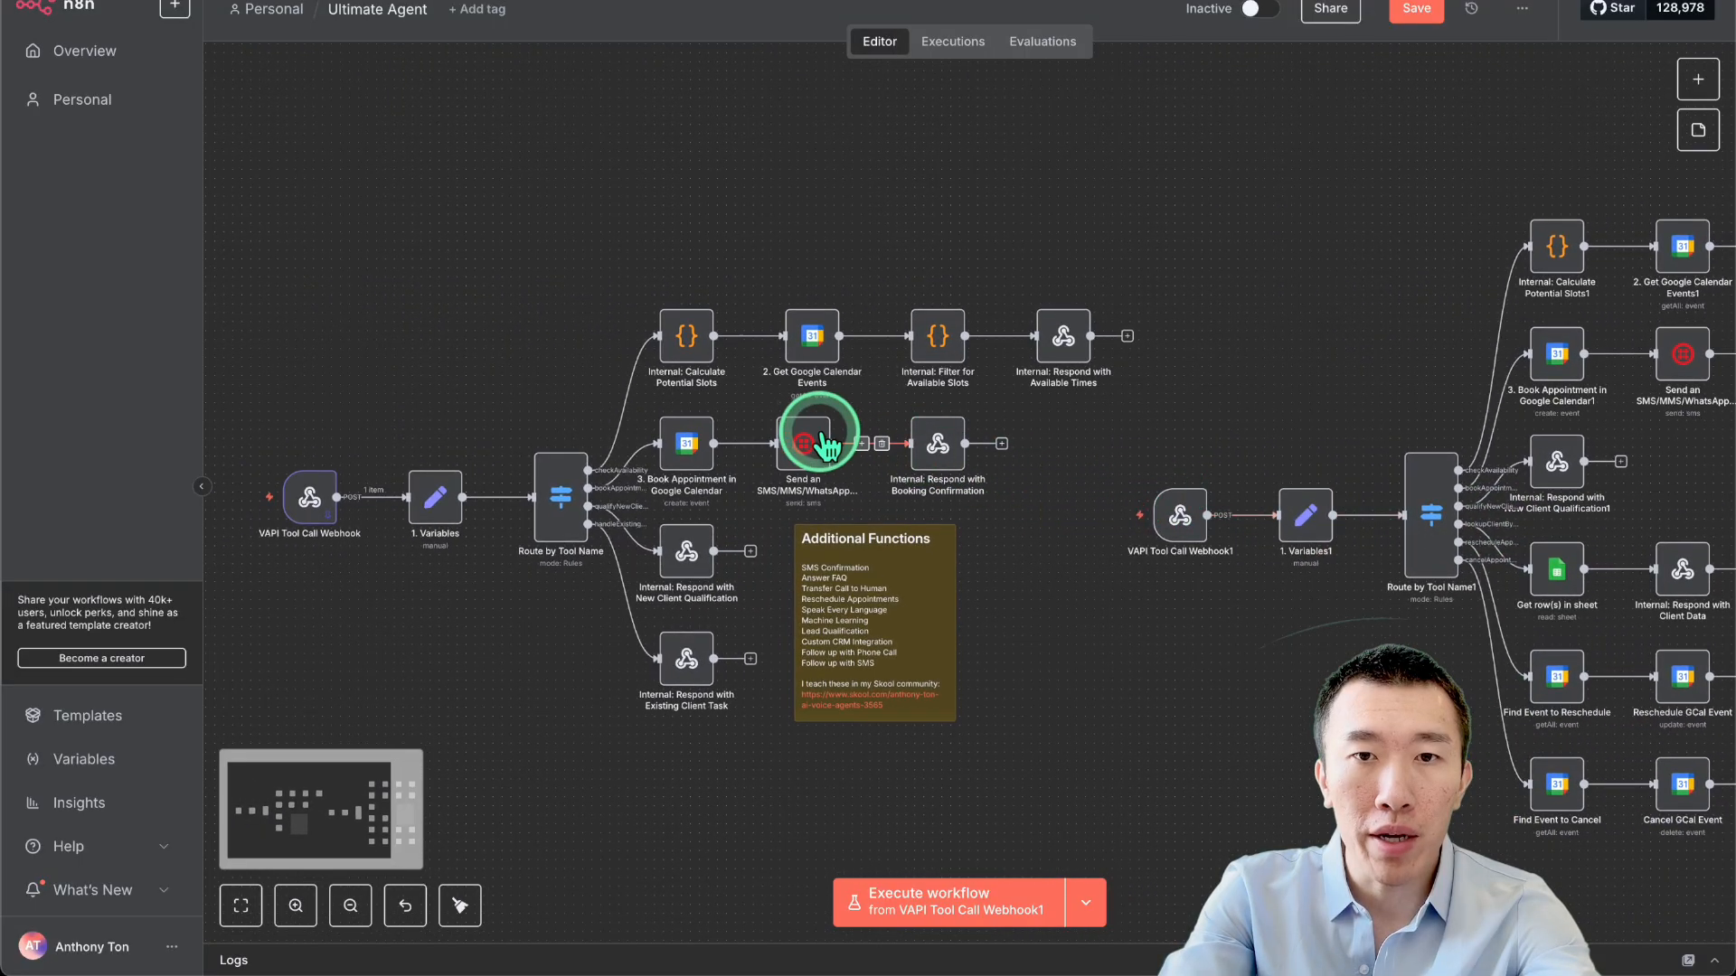
mouse_move(865, 456)
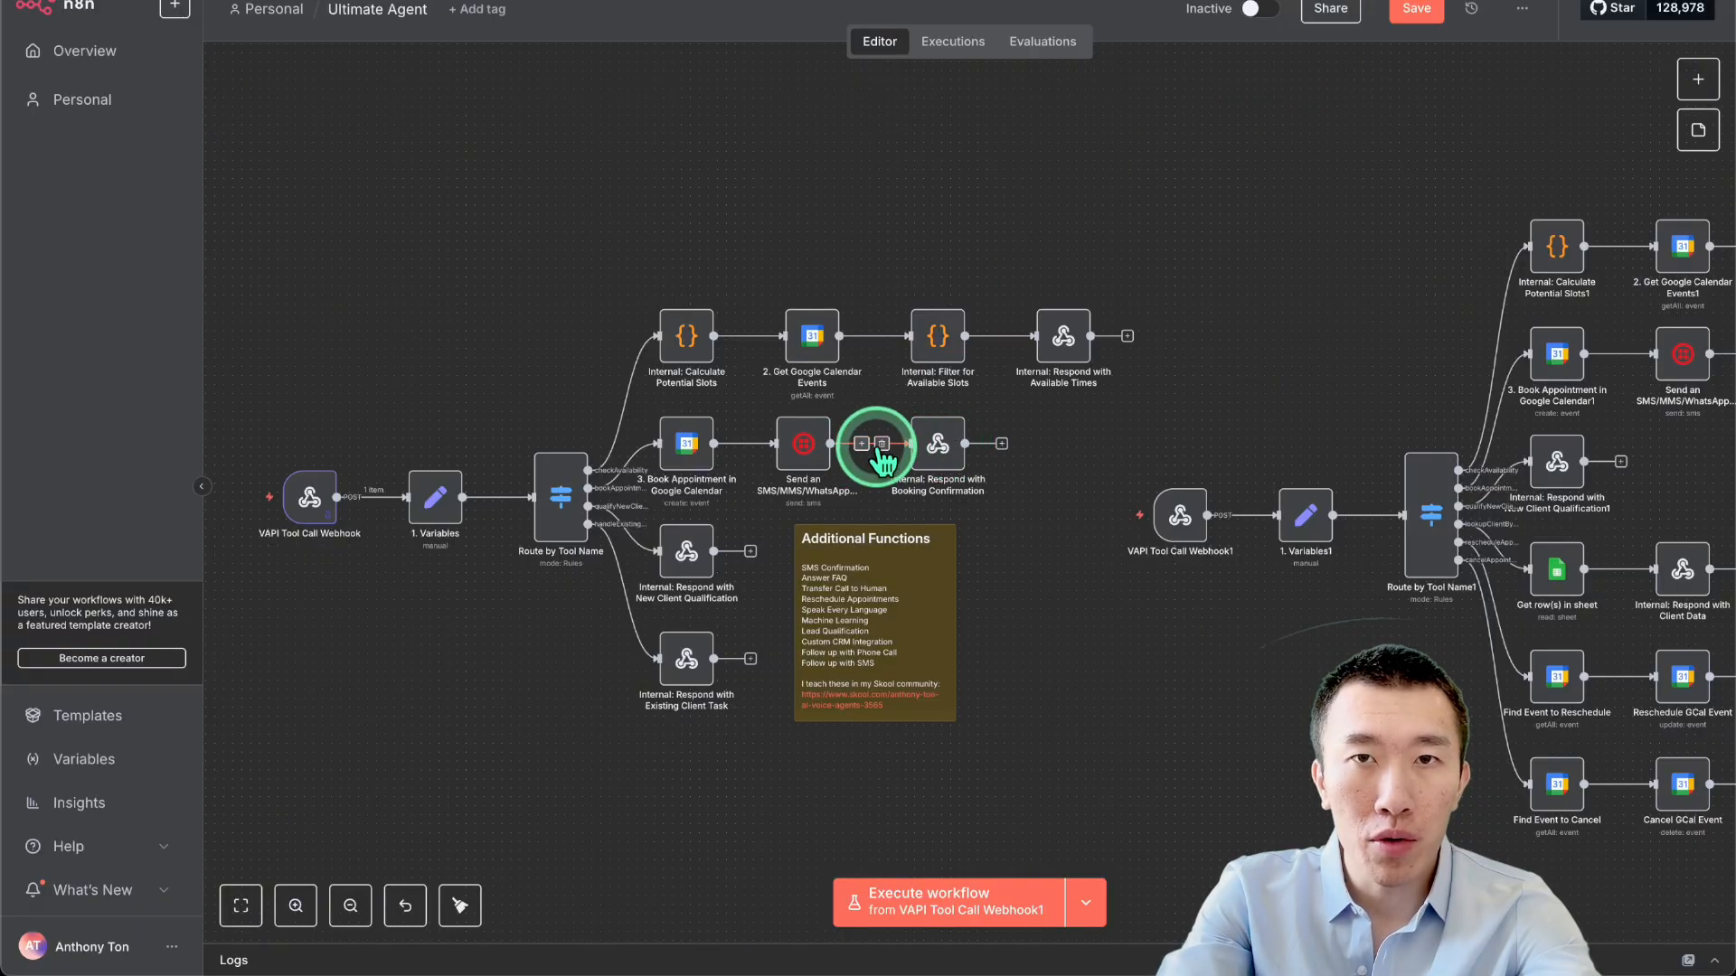
scroll(875, 447, up, 4)
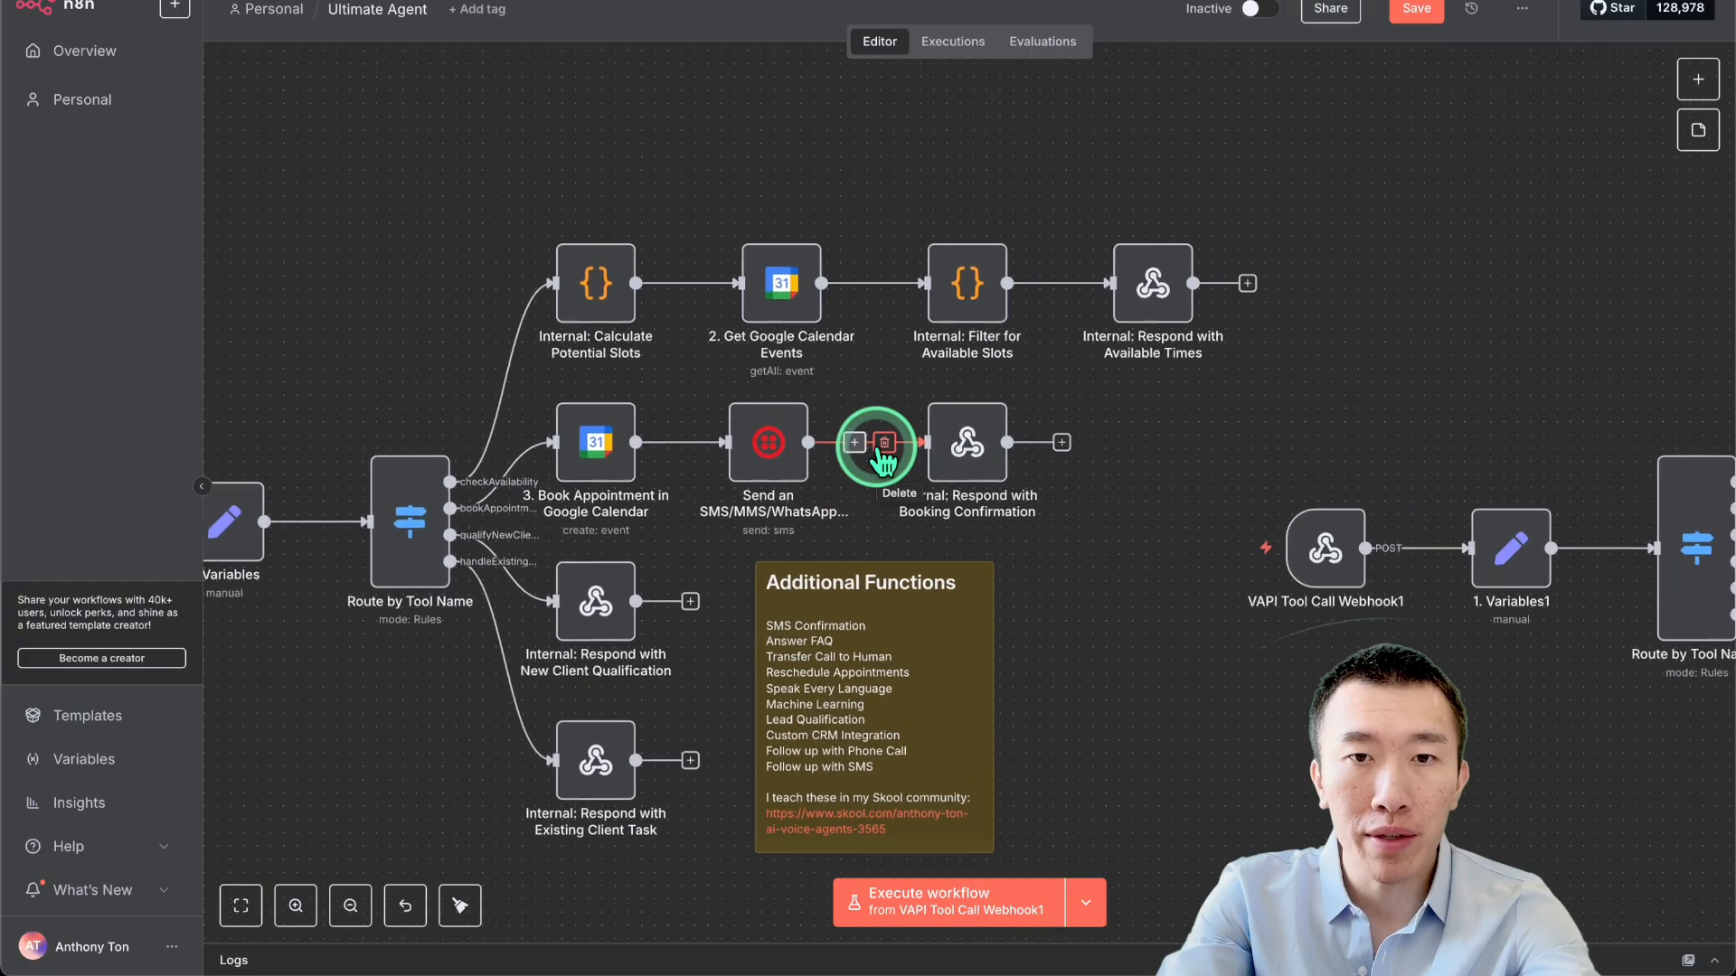
scroll(876, 448, left, 1)
scroll(876, 448, down, 3)
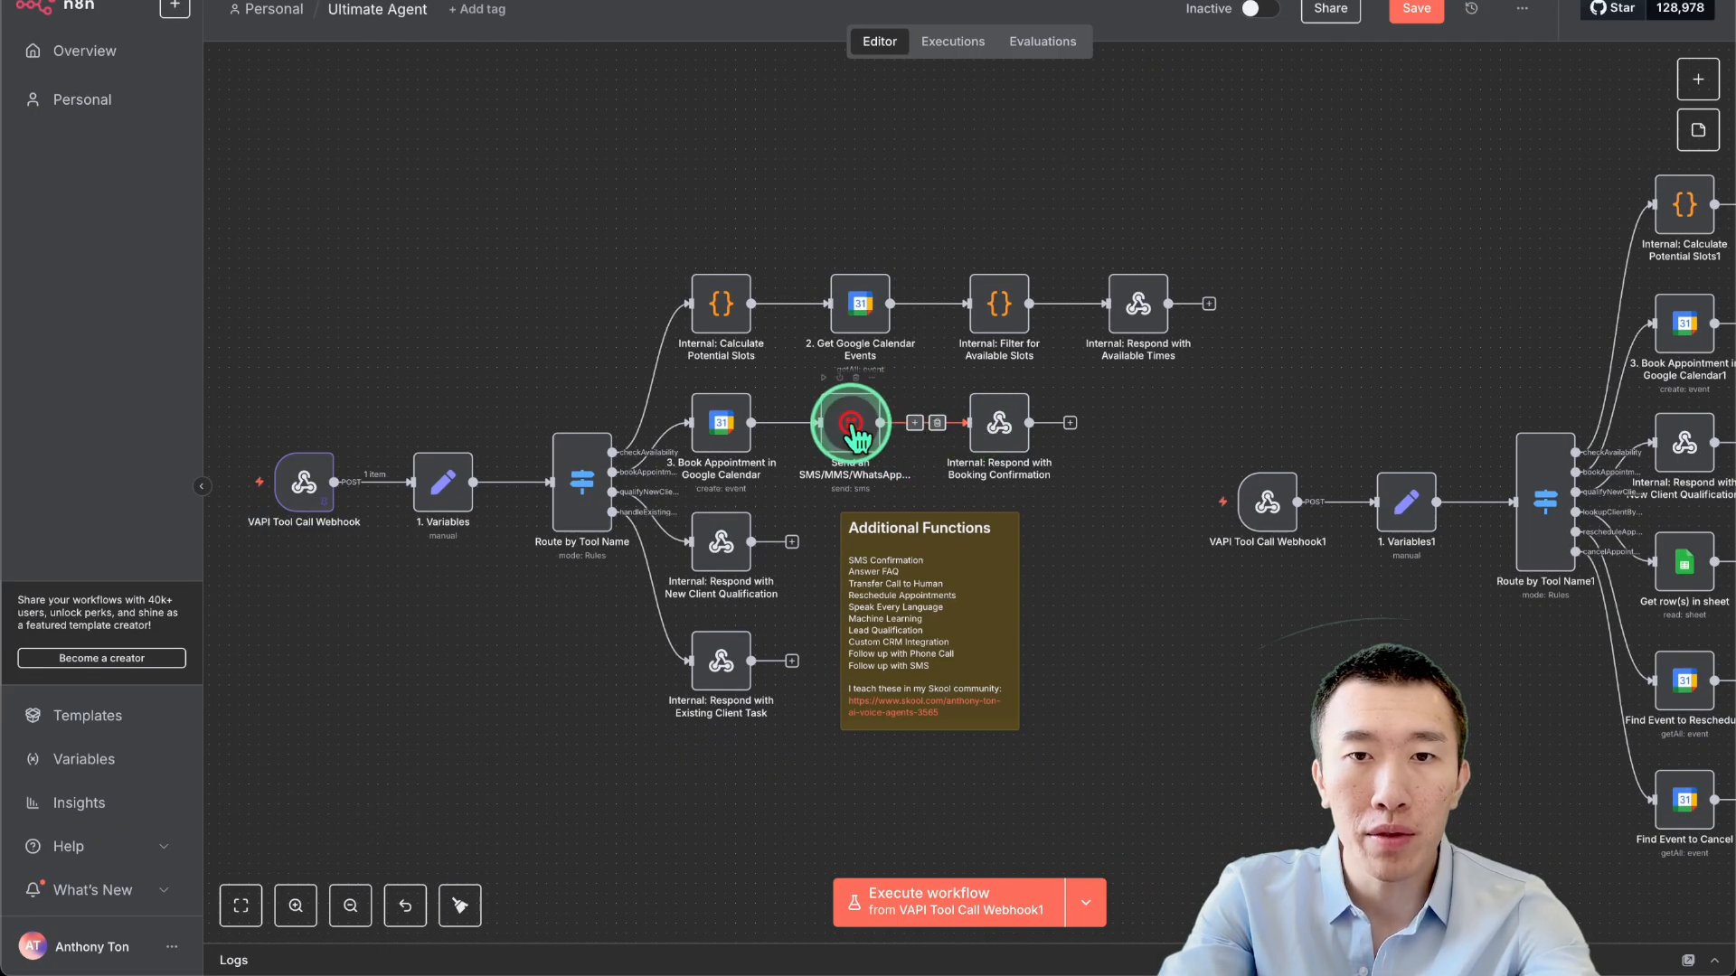
Add a Google Sheets 'Append or update row in sheet' node after the SMS sending node.
click(915, 422)
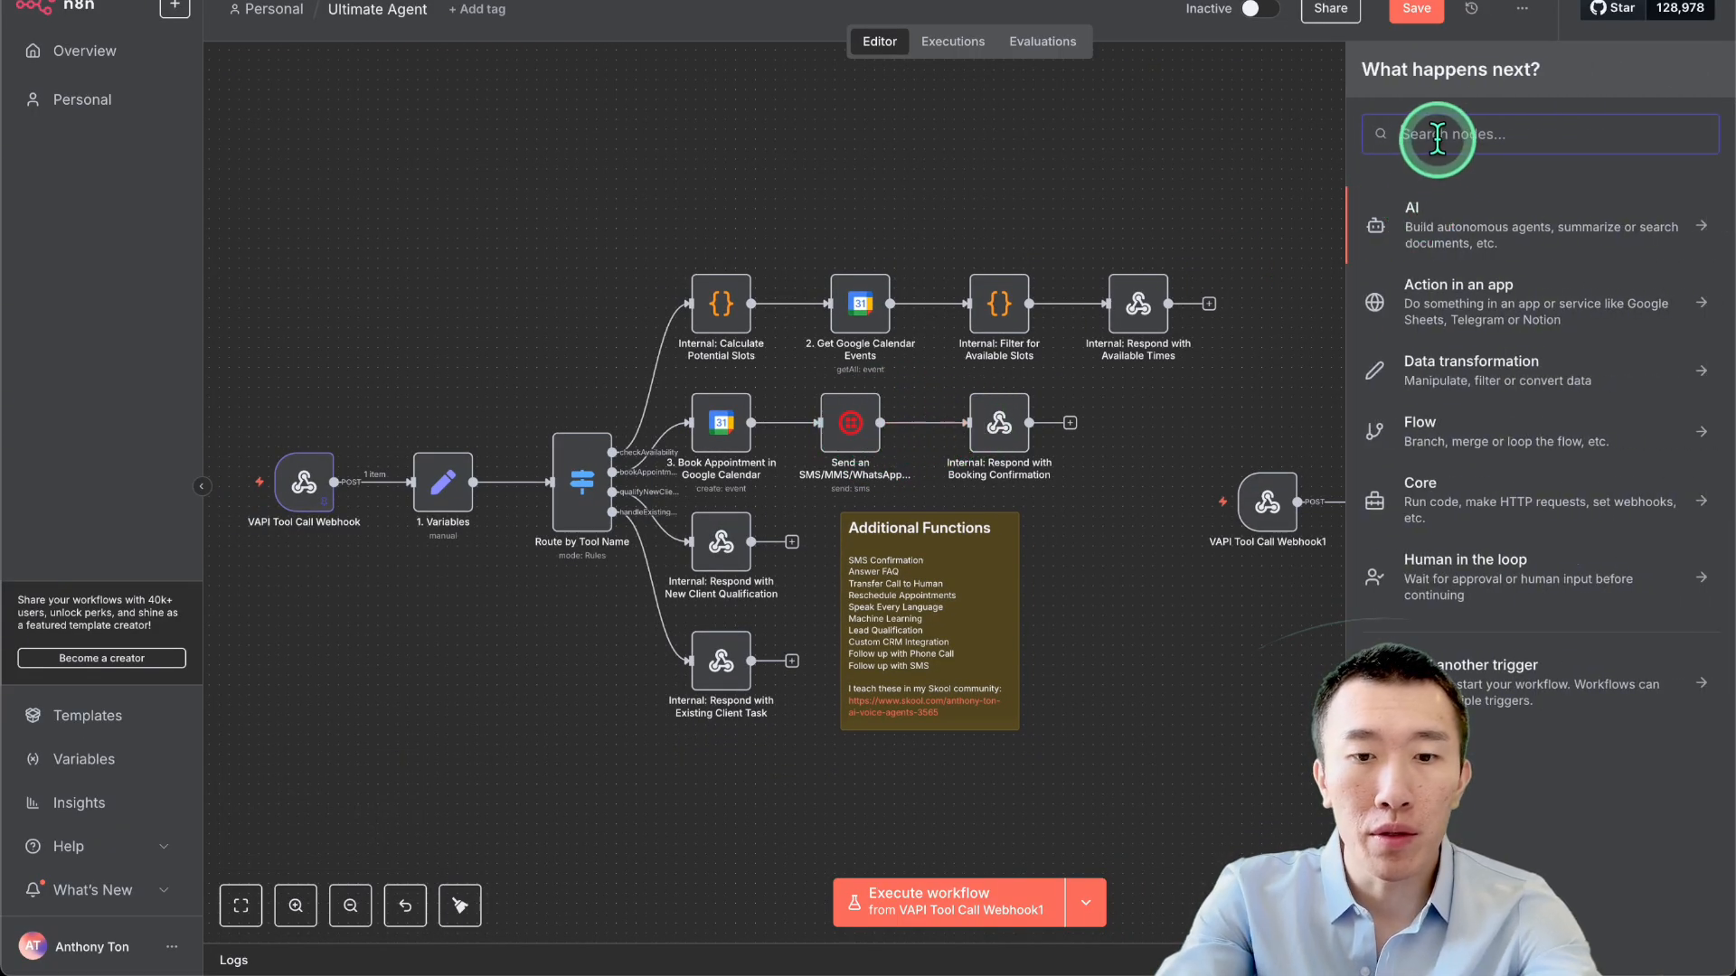
text(google sheet)
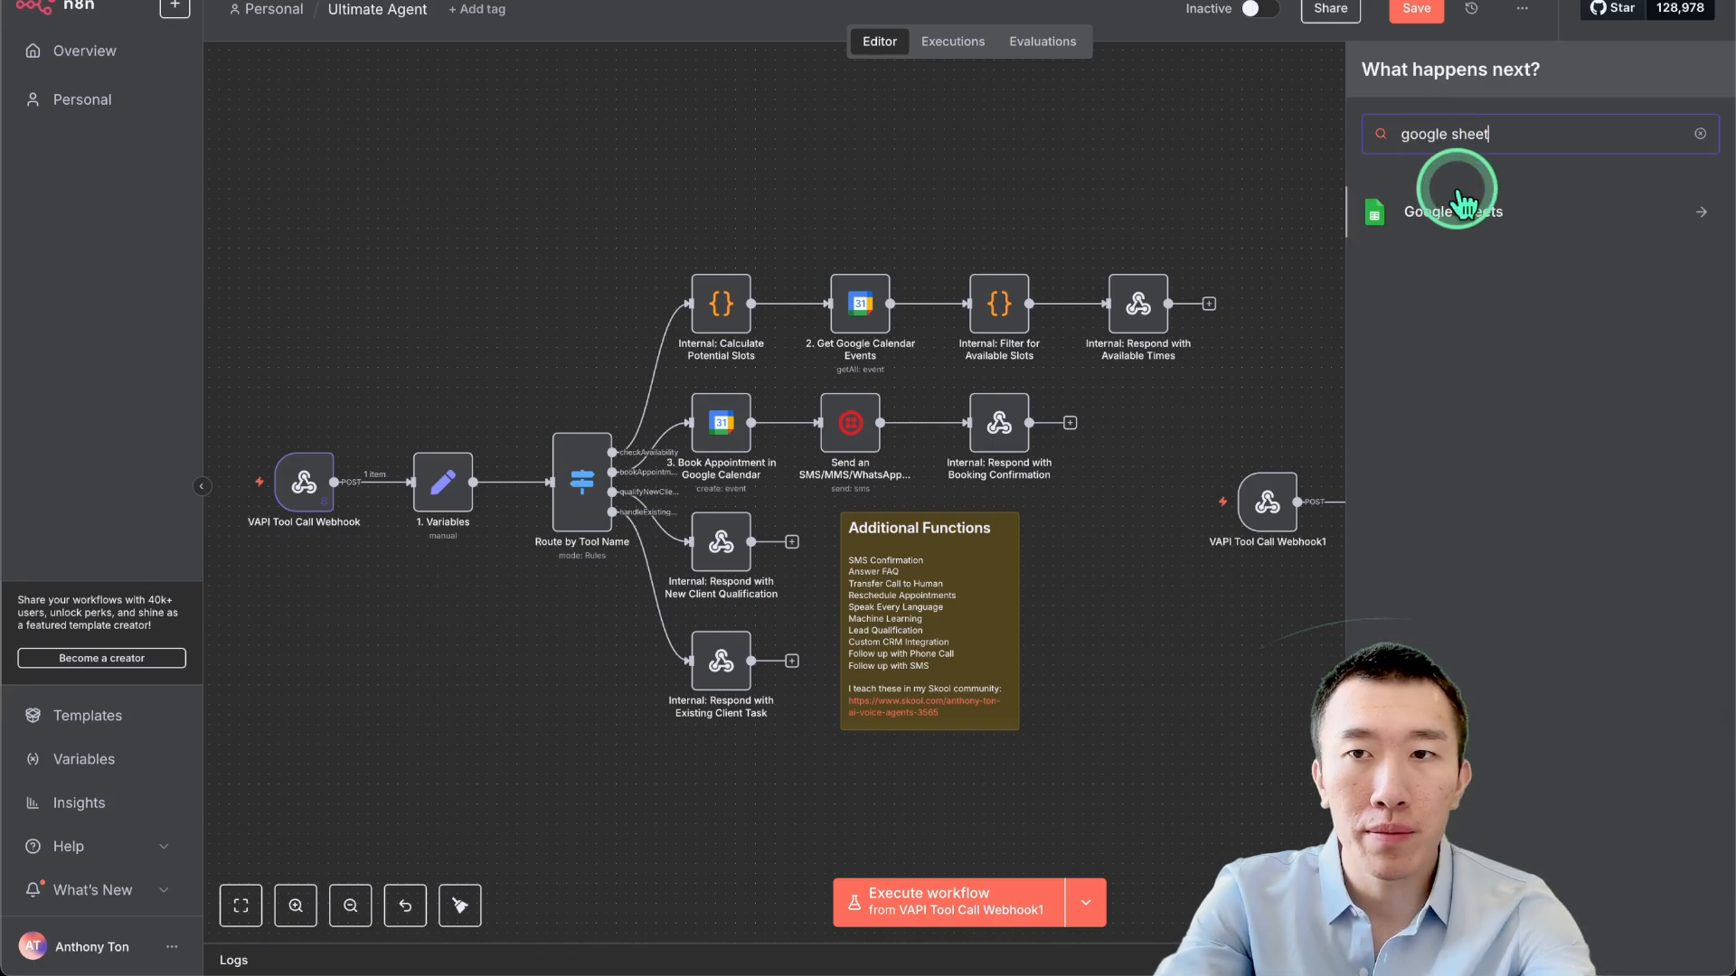
click(1437, 201)
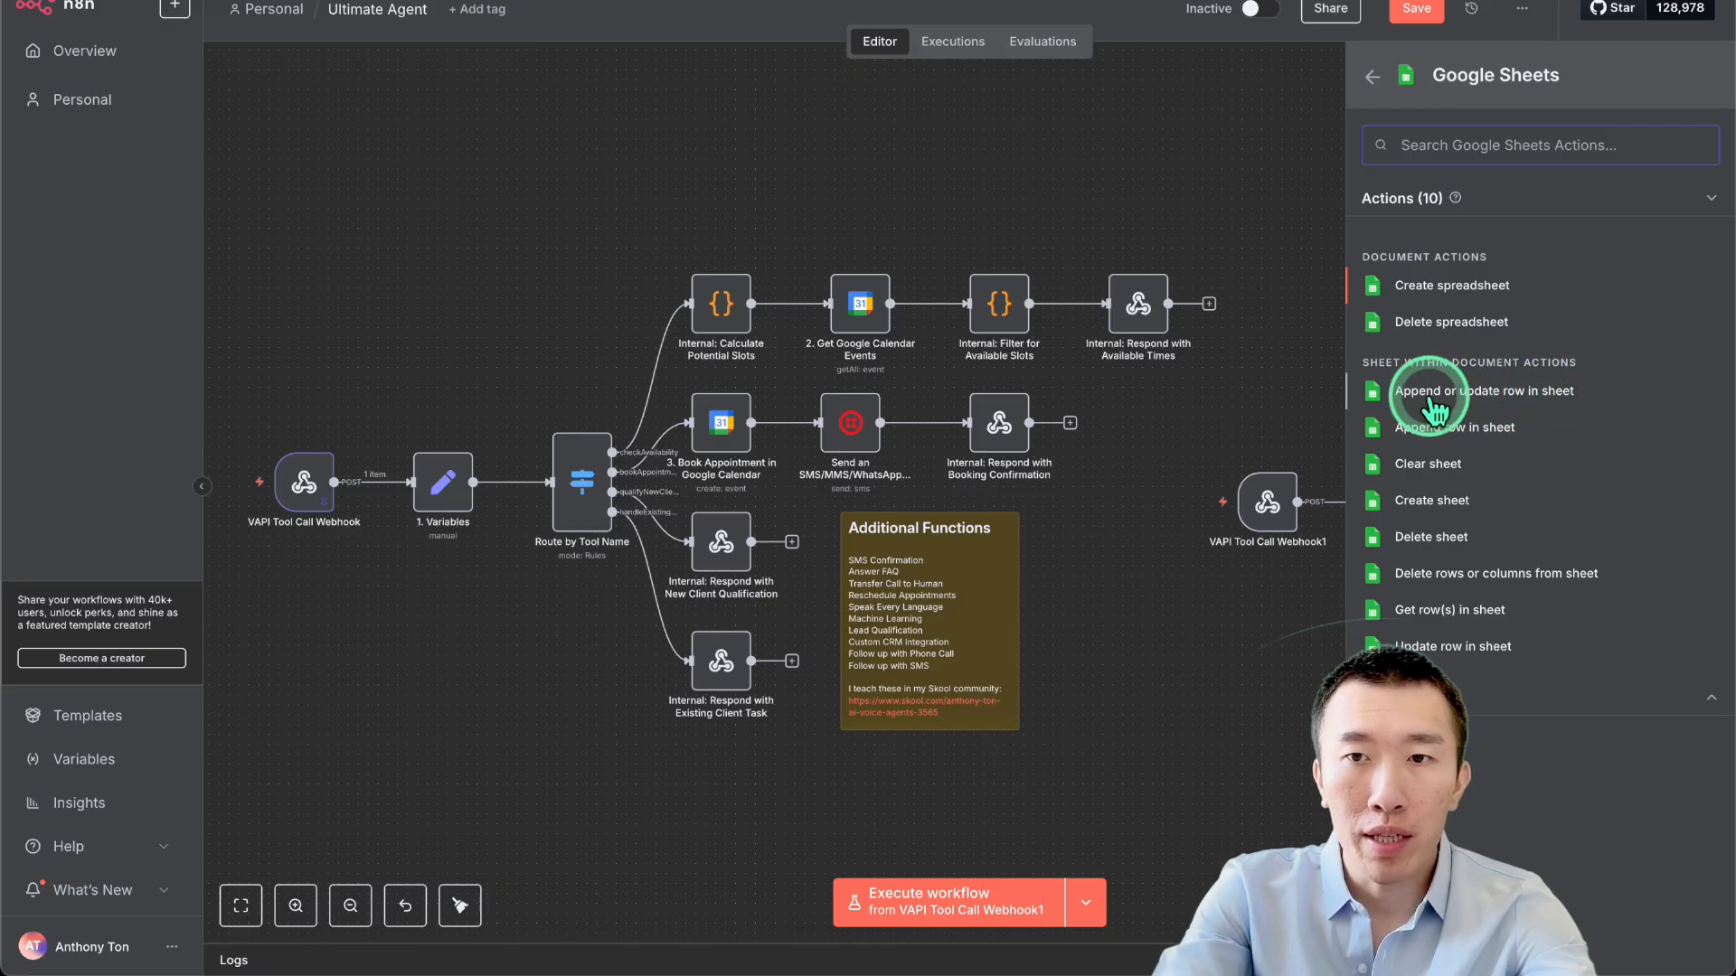
click(1494, 397)
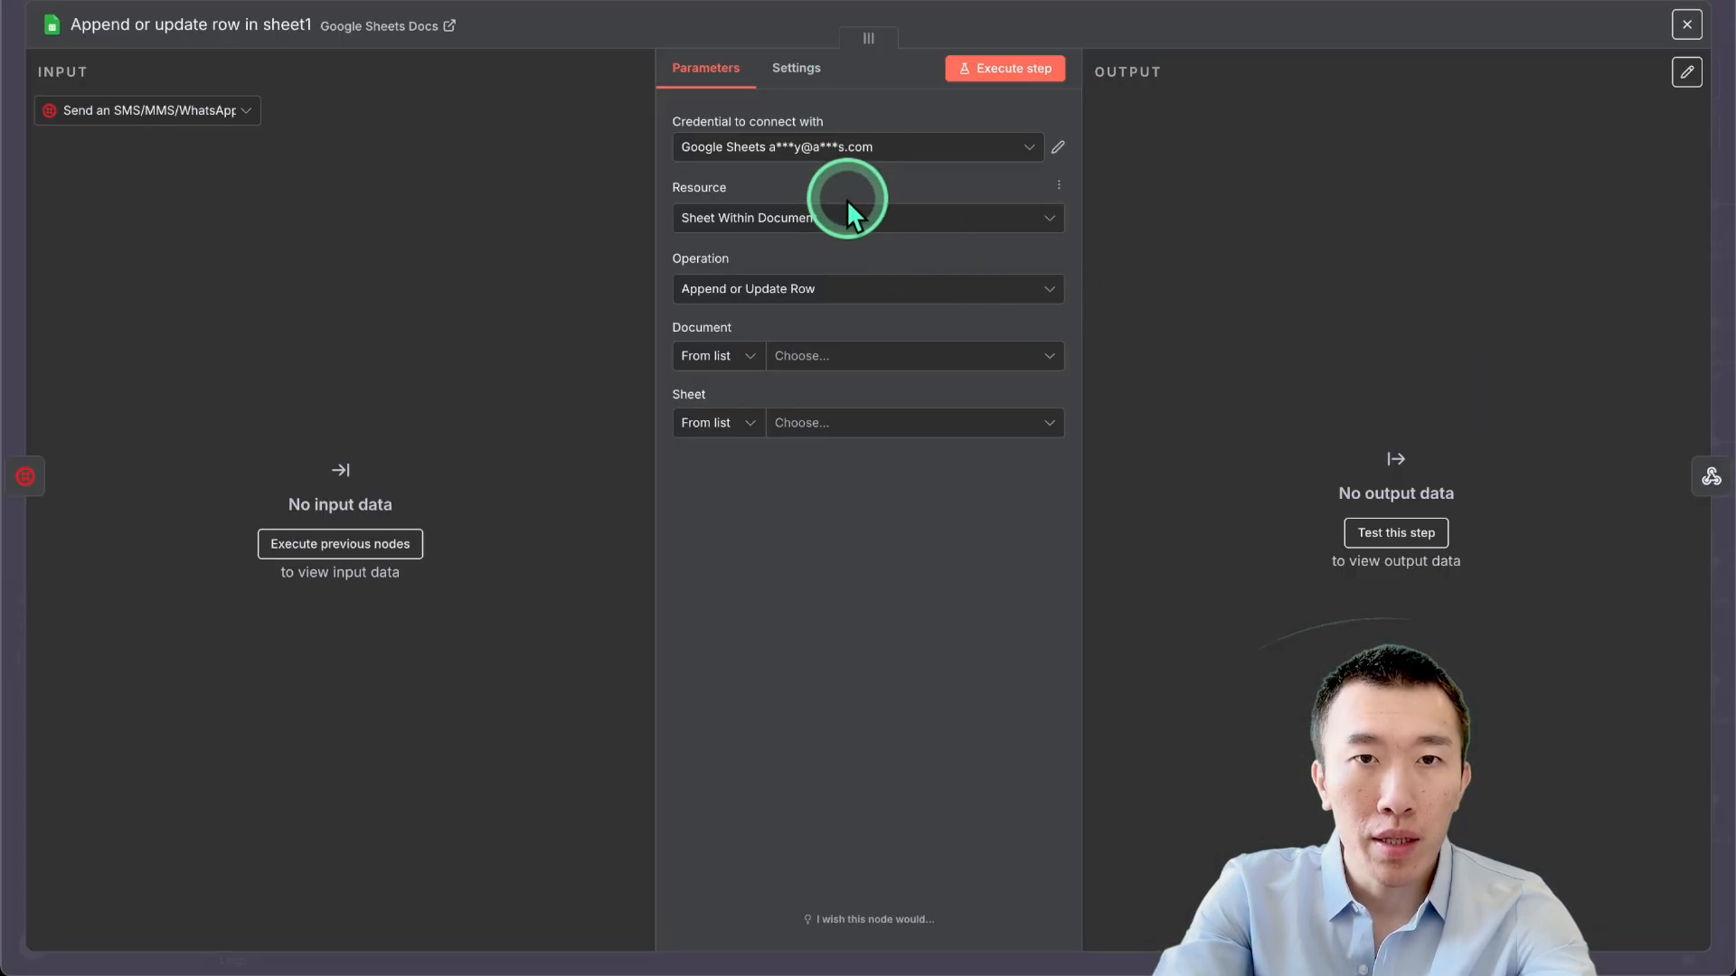
Point the Sheets node at Sheet1 of the Clinic contacts spreadsheet.
click(749, 364)
click(849, 362)
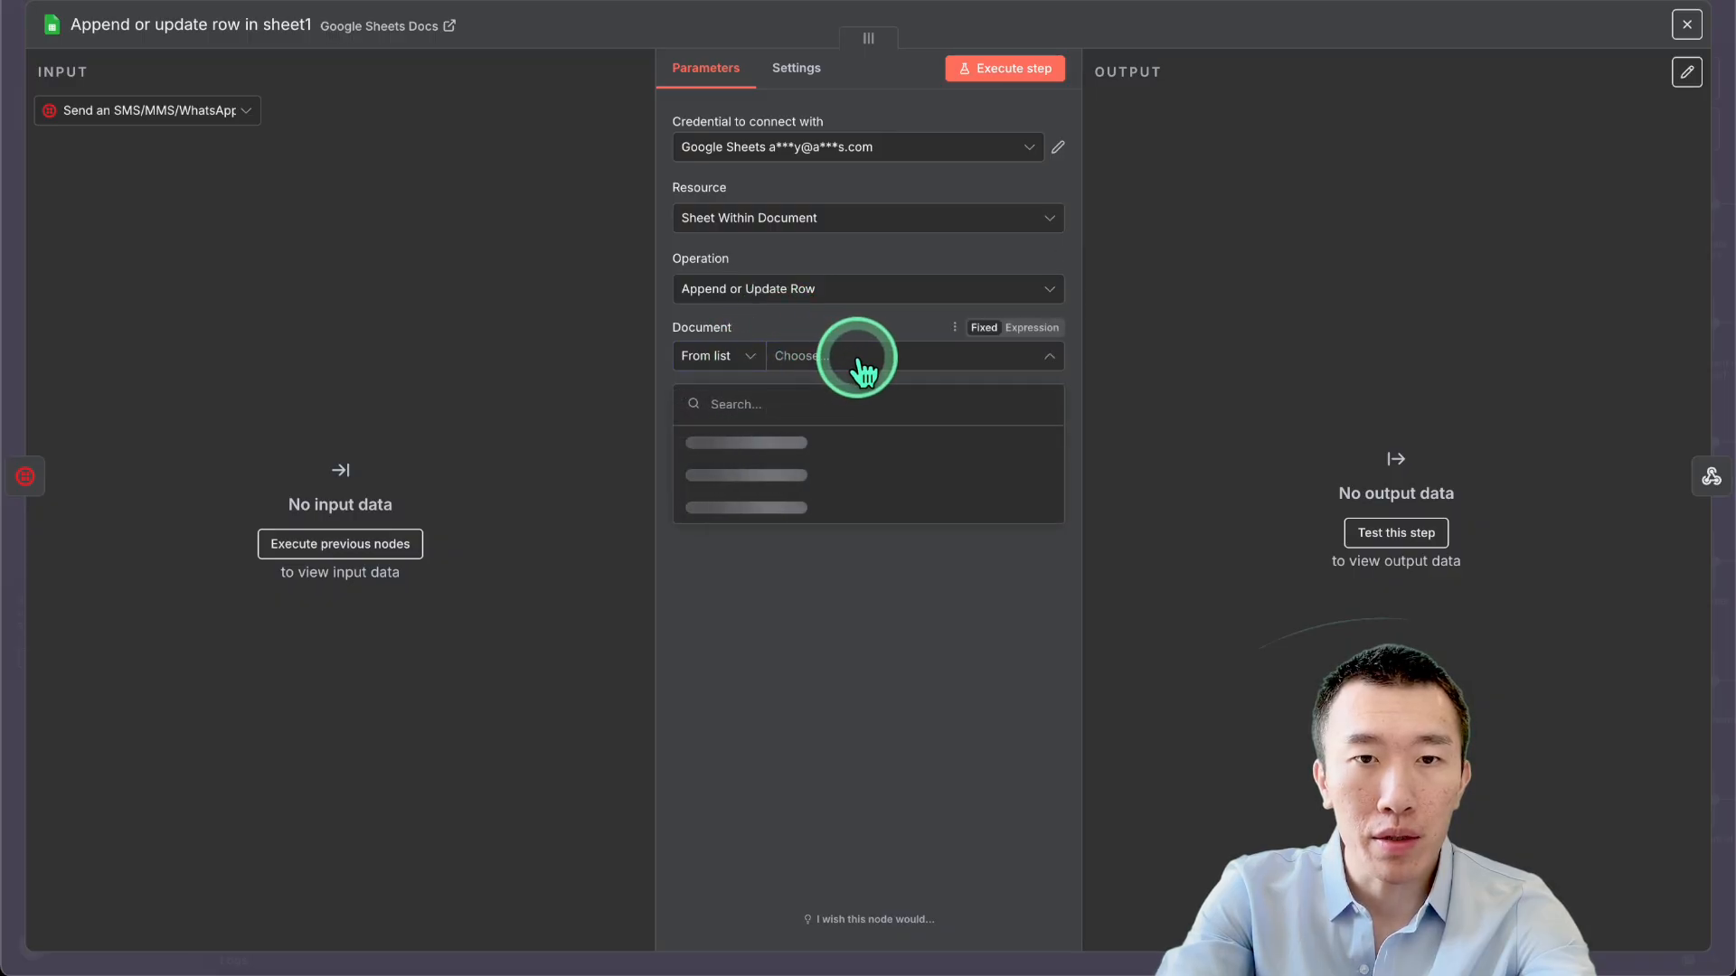
click(857, 443)
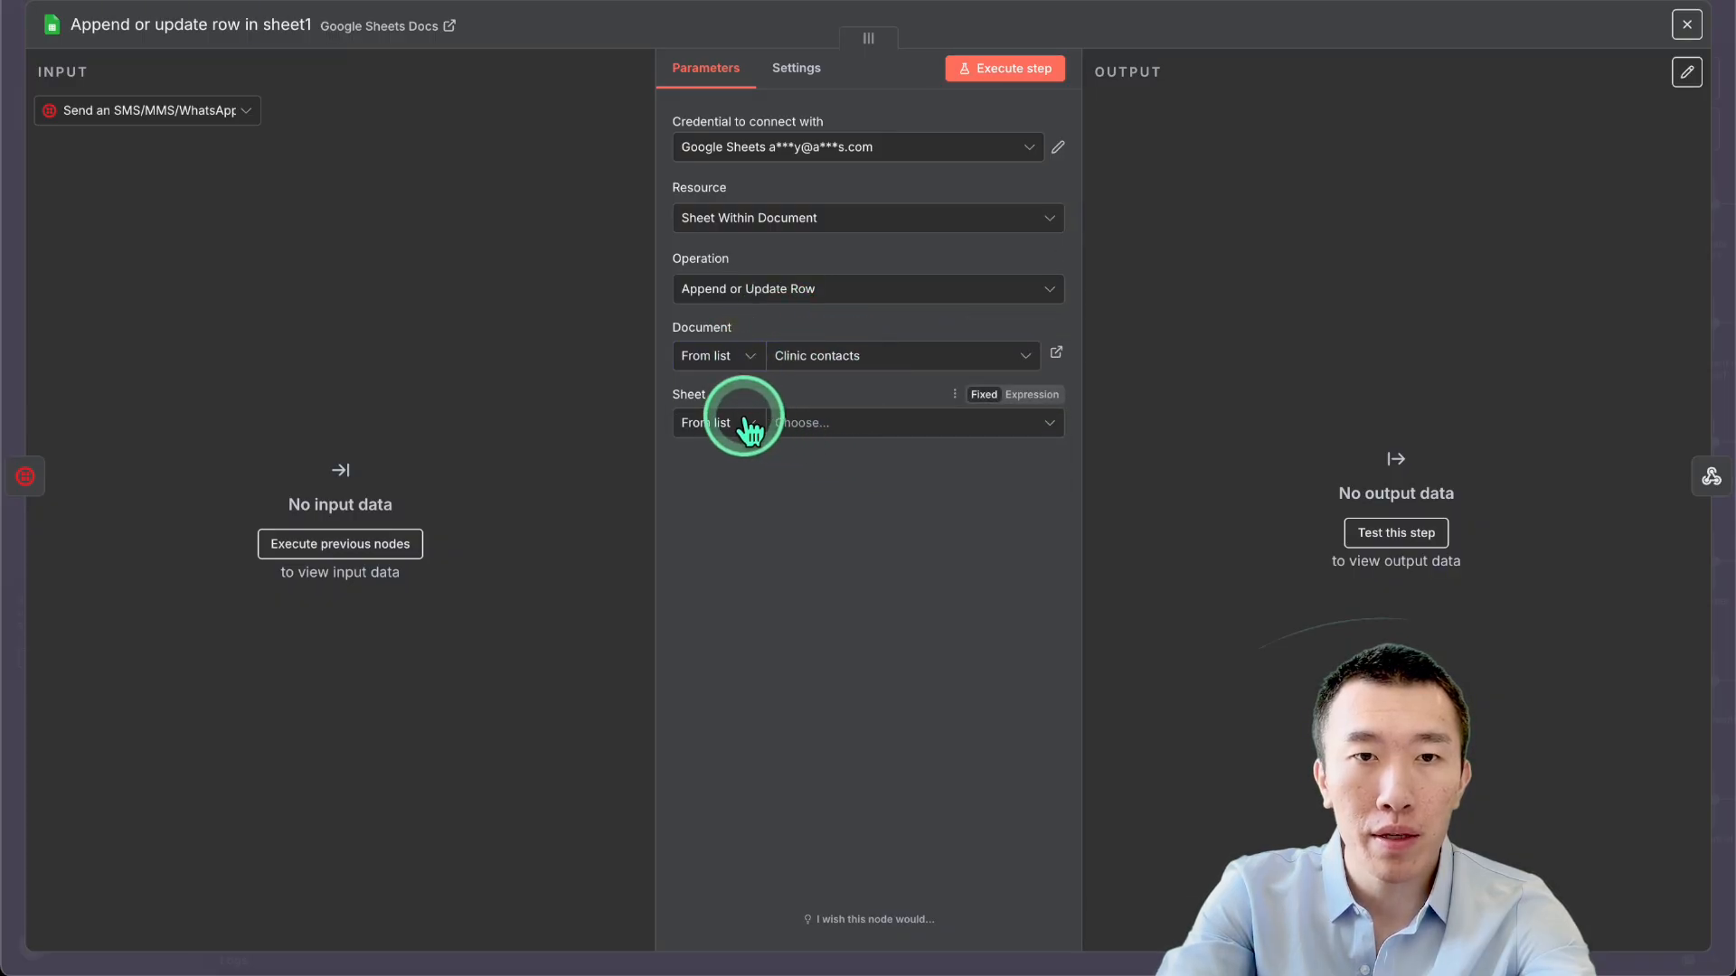
click(849, 430)
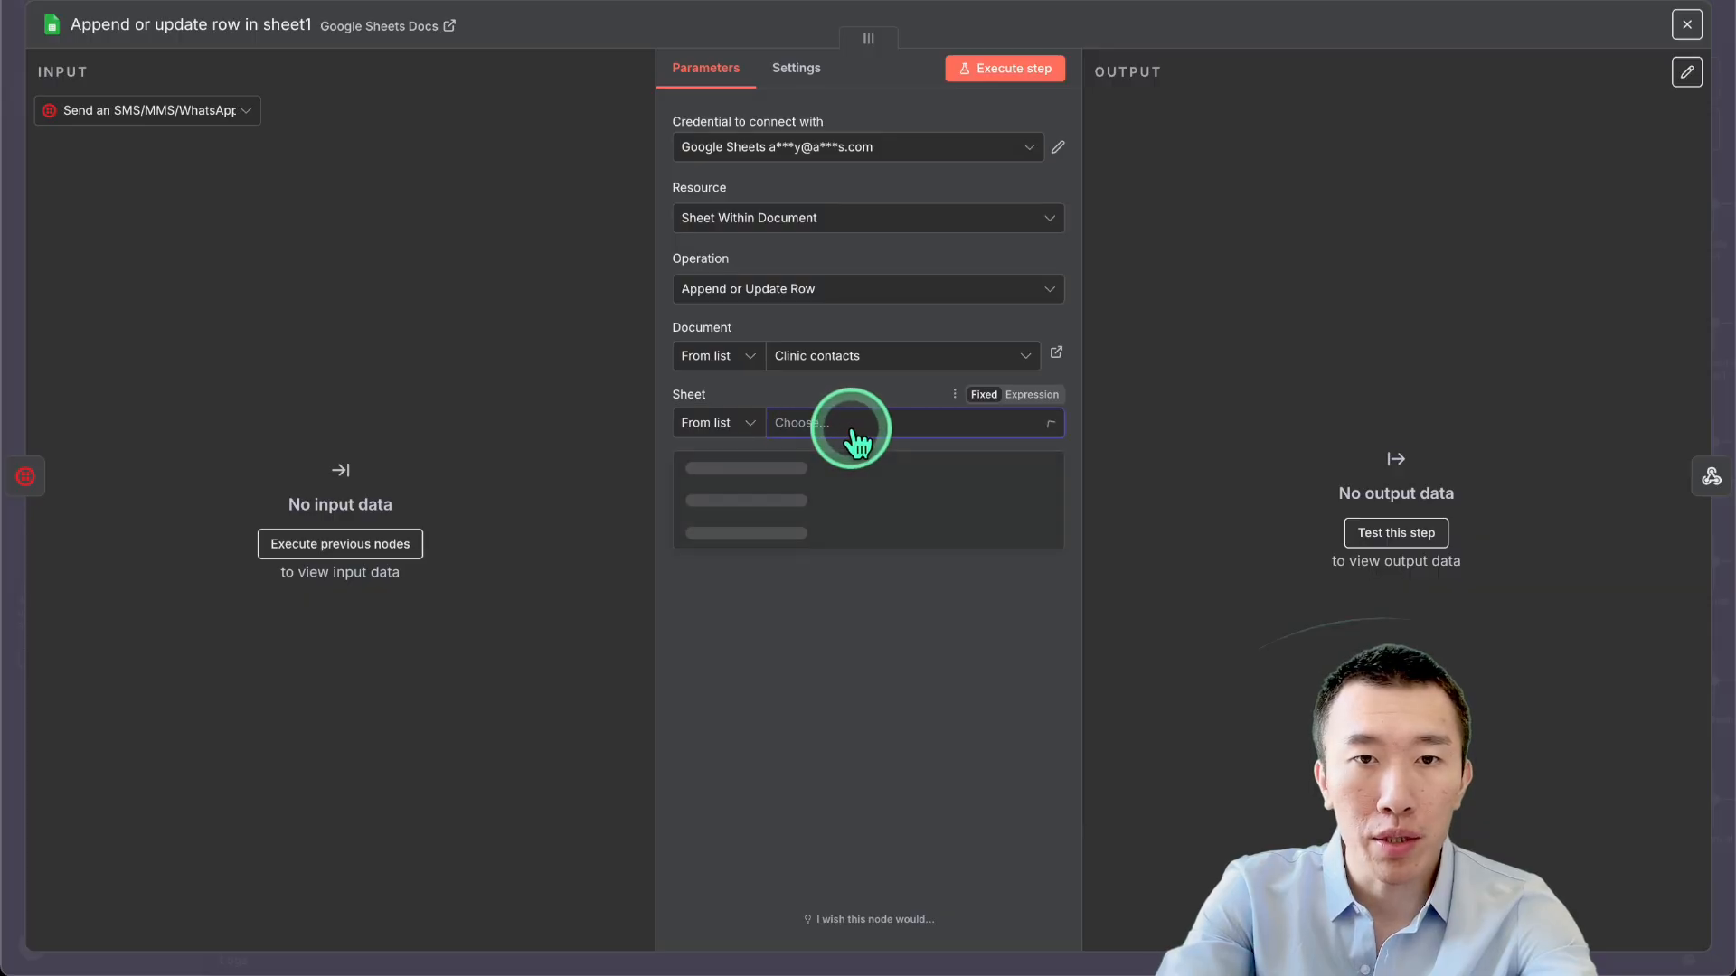
click(854, 465)
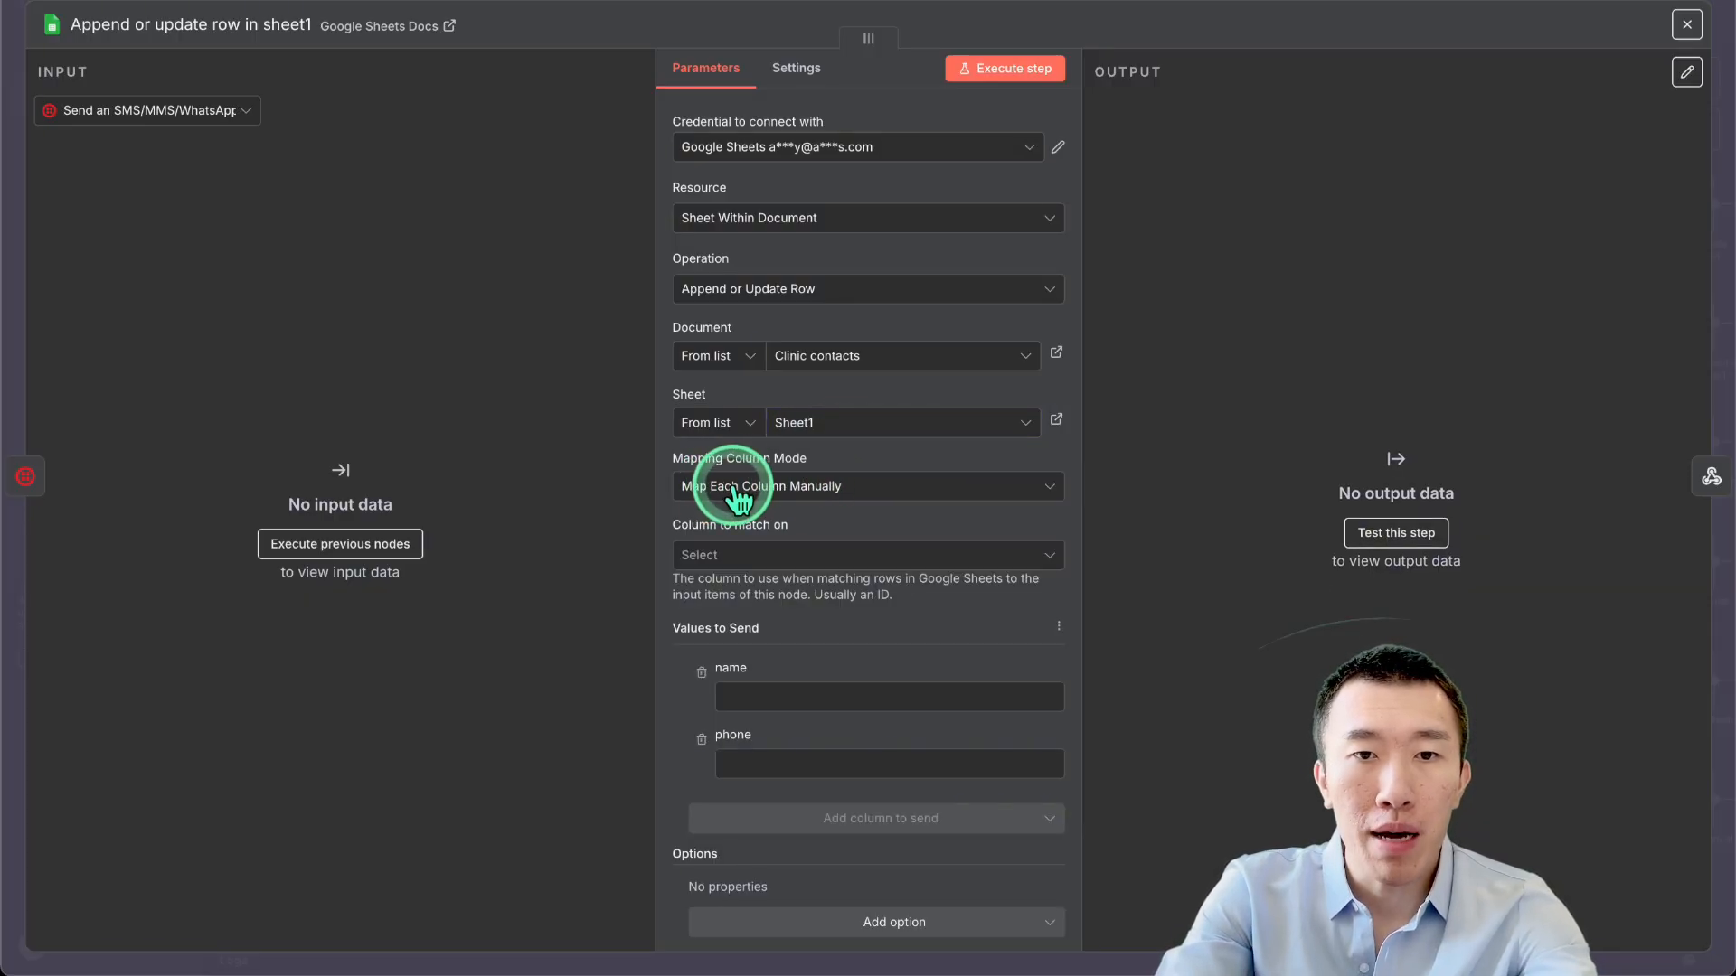
Match rows on the phone column and review the phone and name value fields.
click(845, 555)
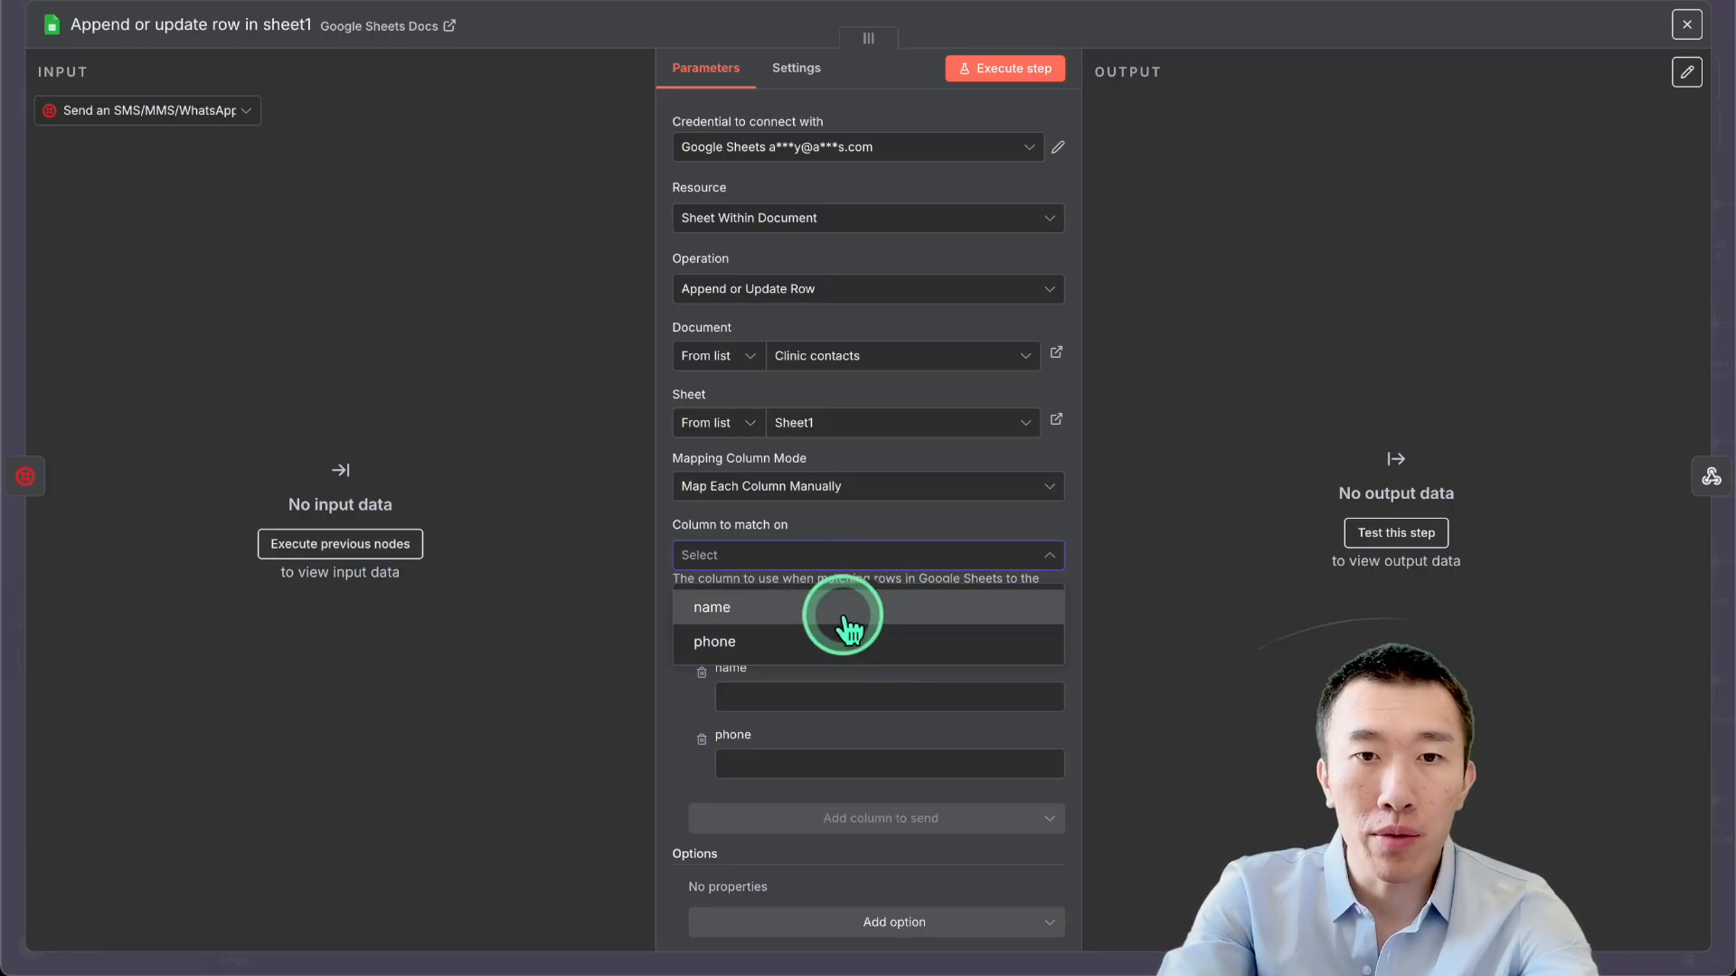
click(864, 647)
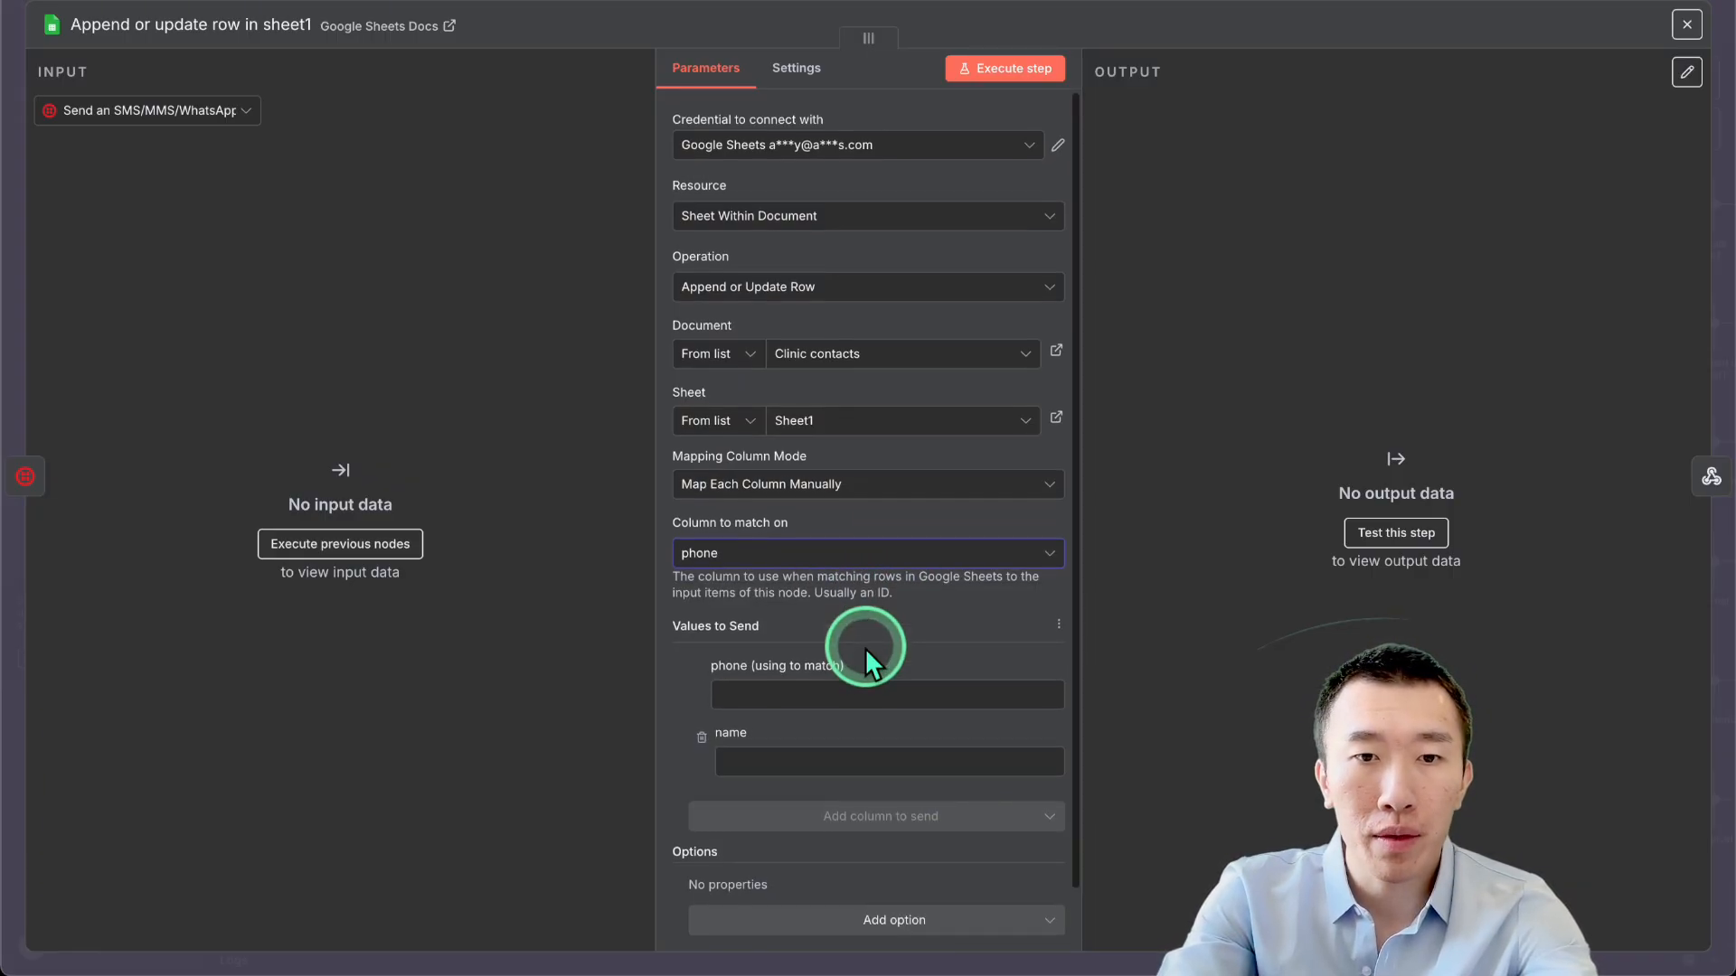
scroll(864, 647, down, 1)
click(857, 624)
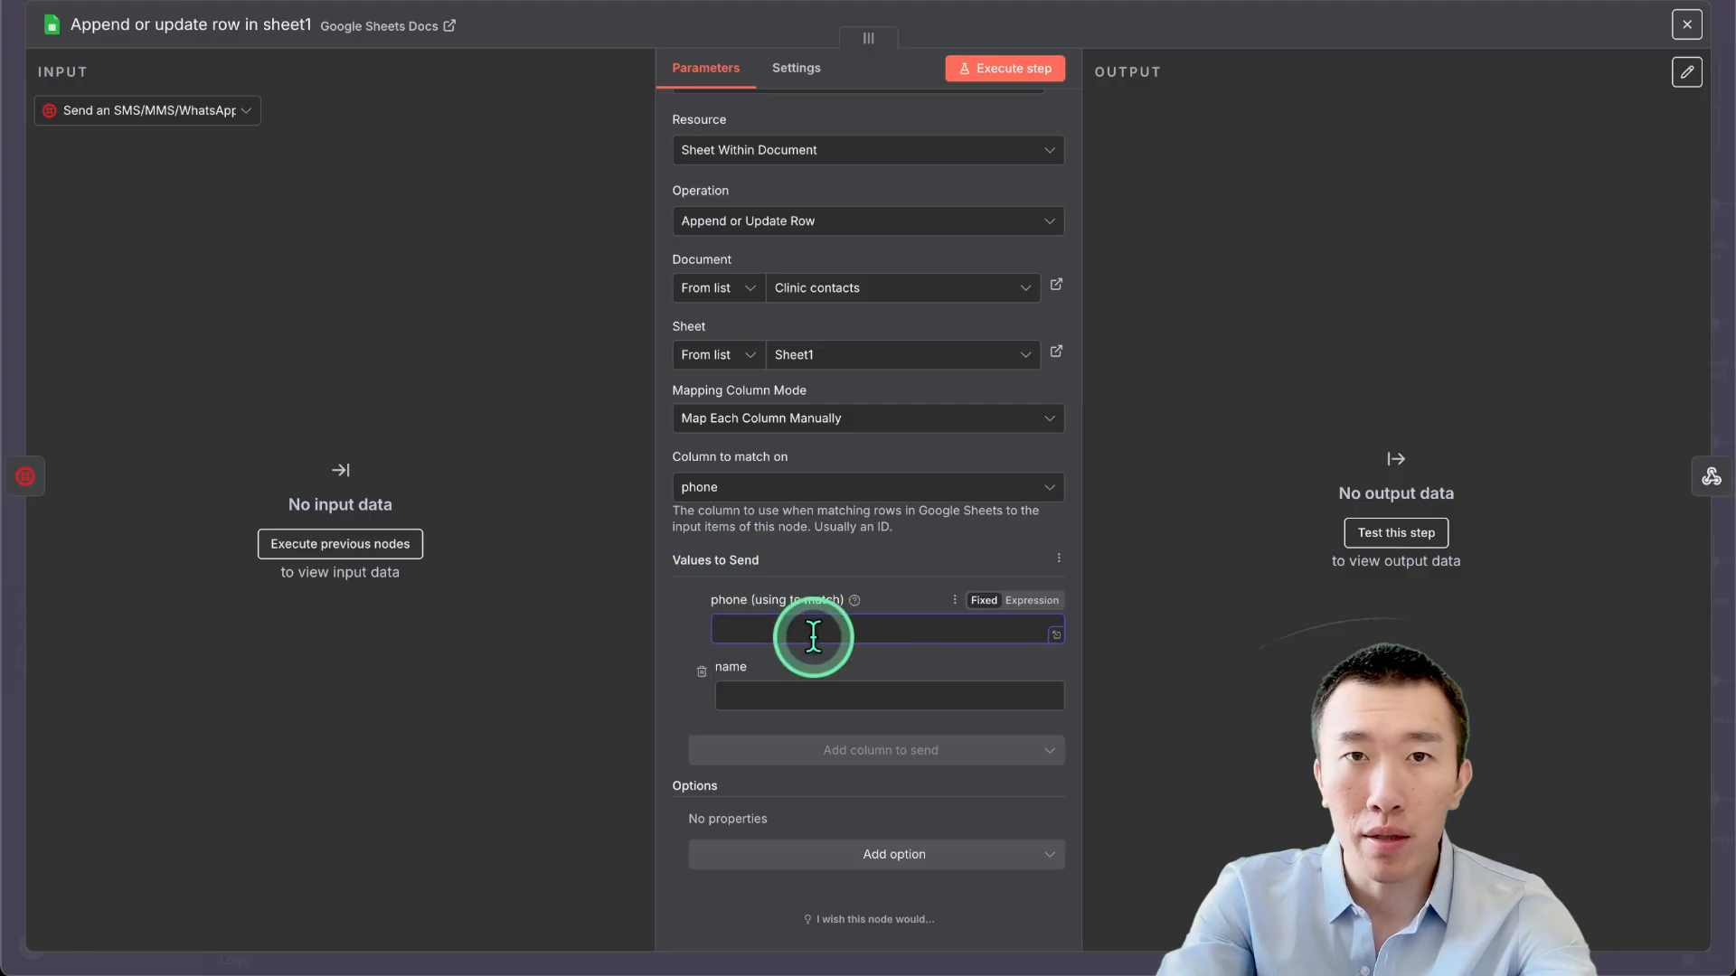
click(854, 693)
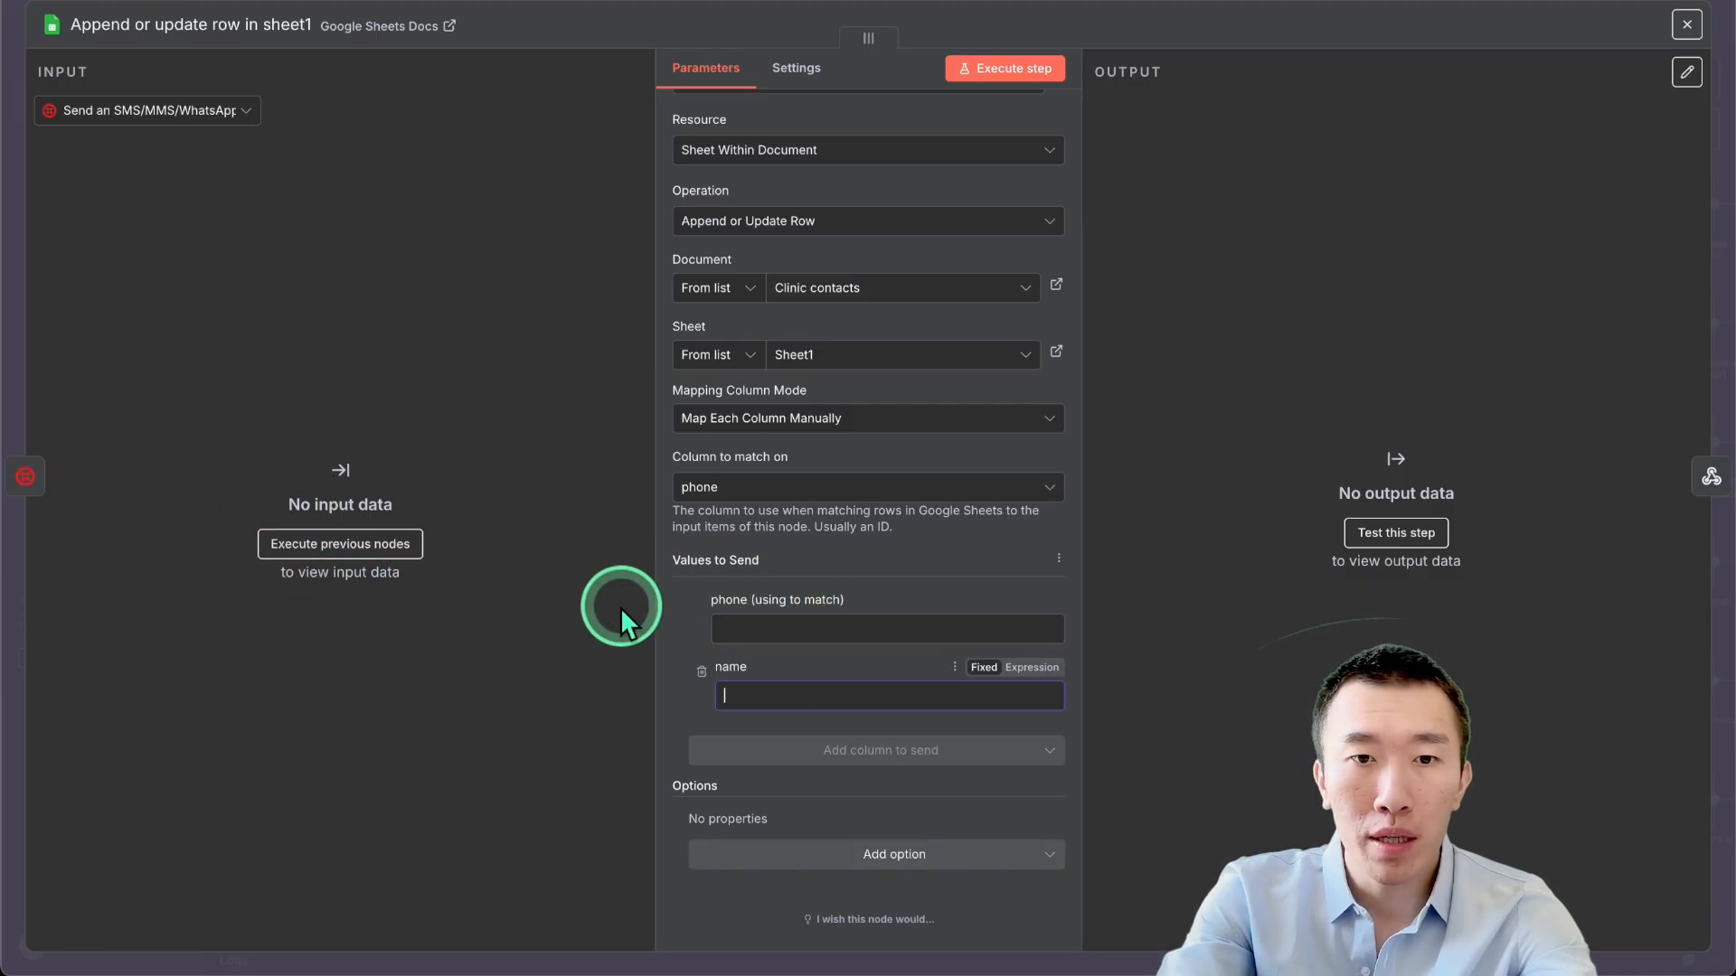
click(1291, 9)
scroll(1112, 486, right, 5)
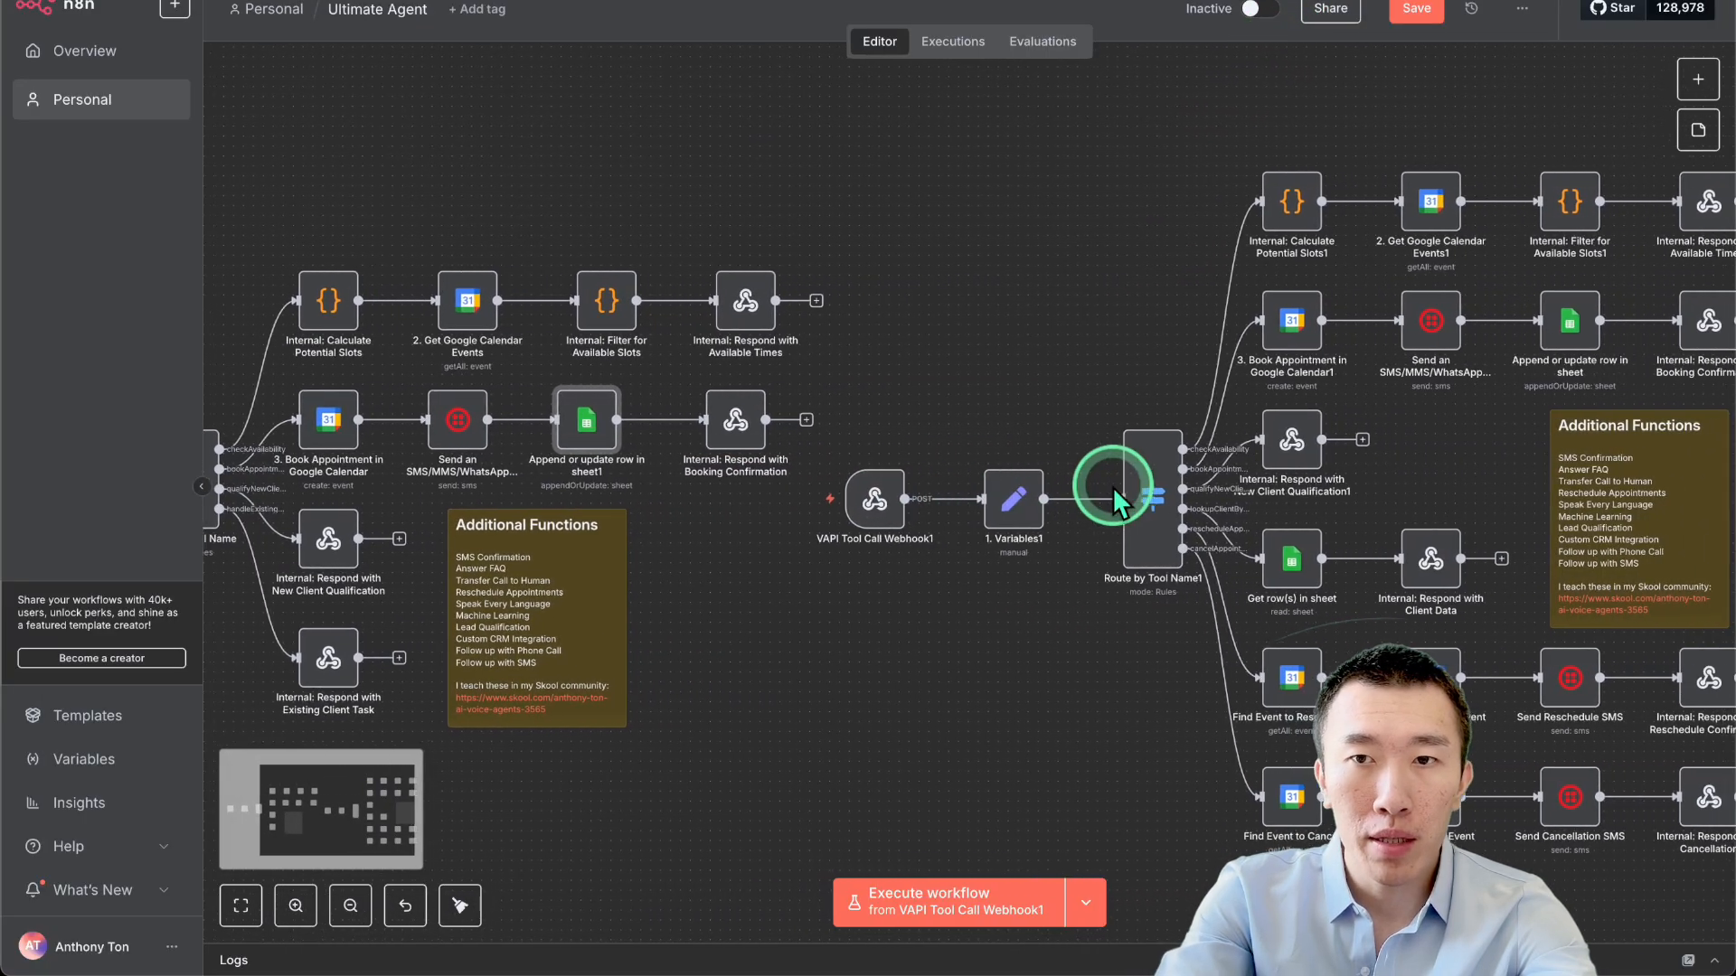
scroll(1111, 486, right, 1)
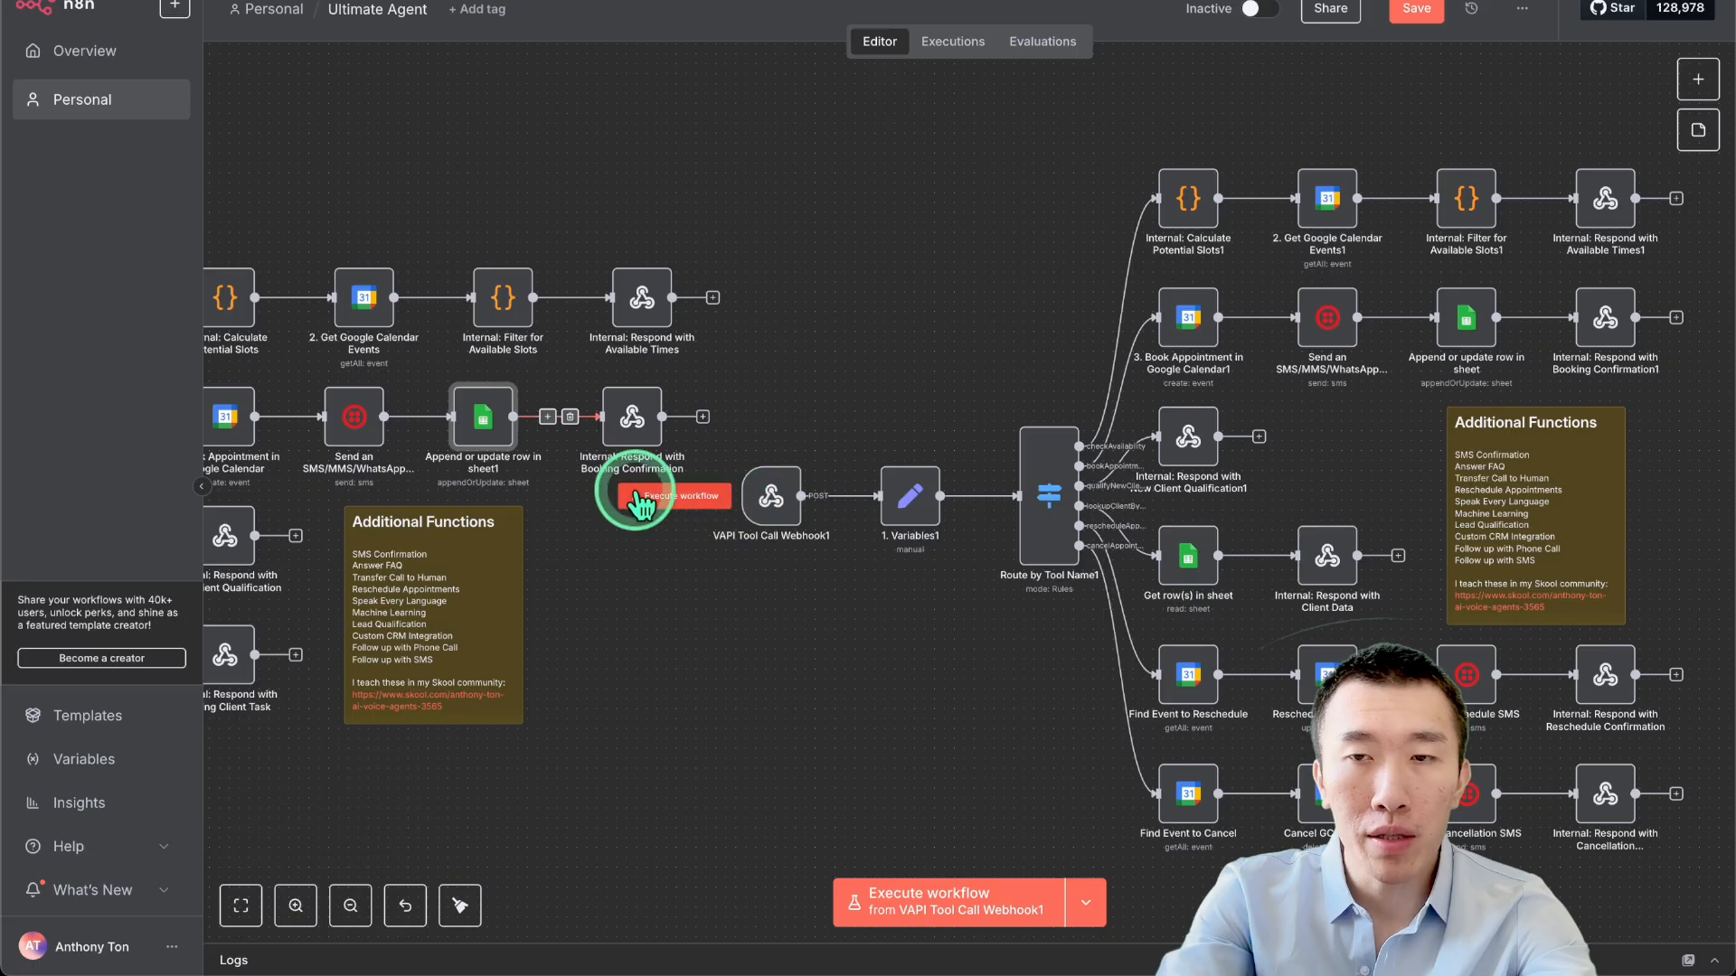
double_click(1464, 315)
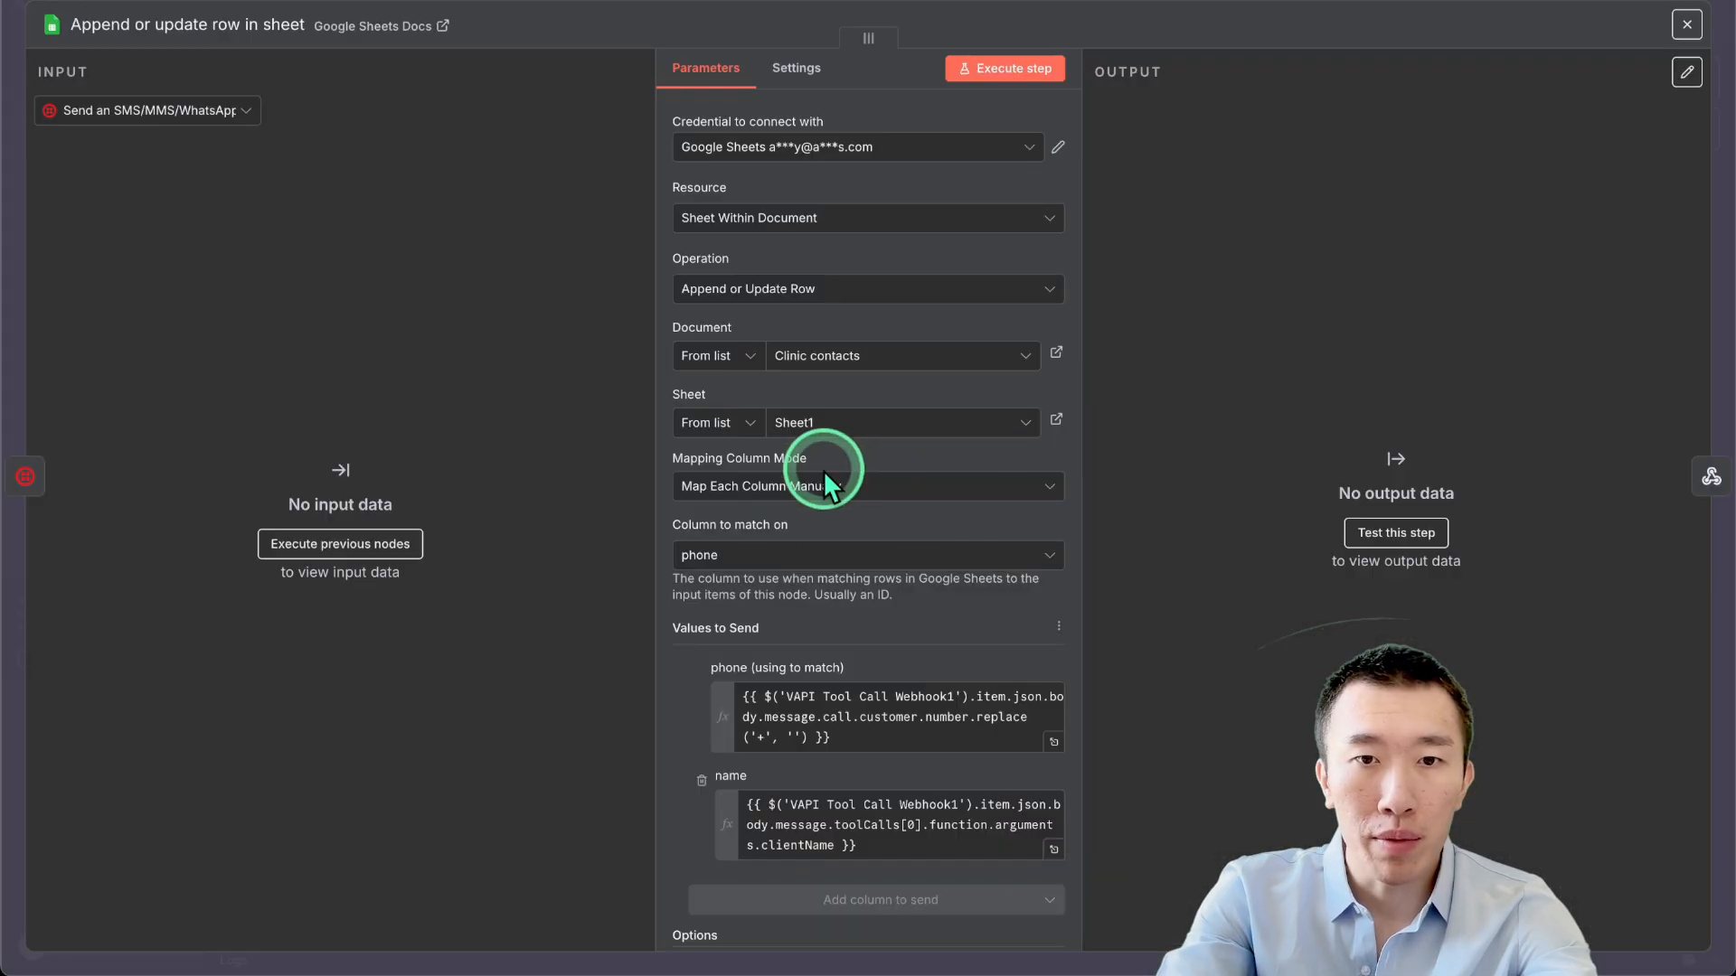
scroll(863, 513, down, 2)
click(884, 589)
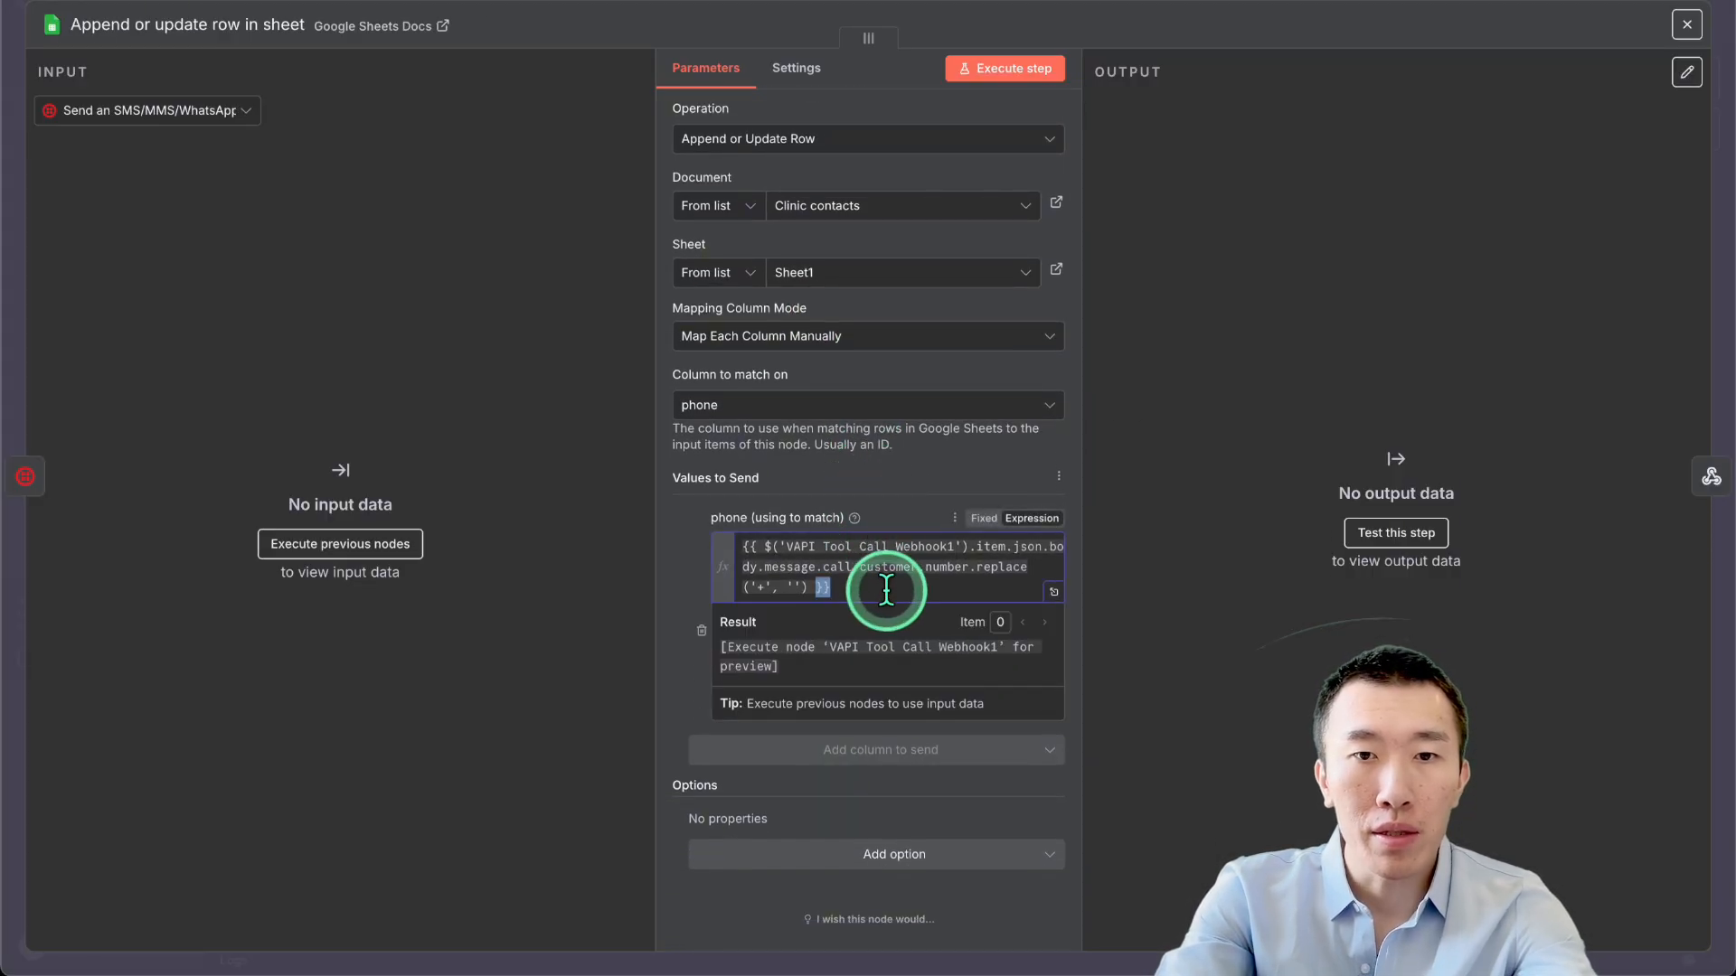
triple_click(886, 589)
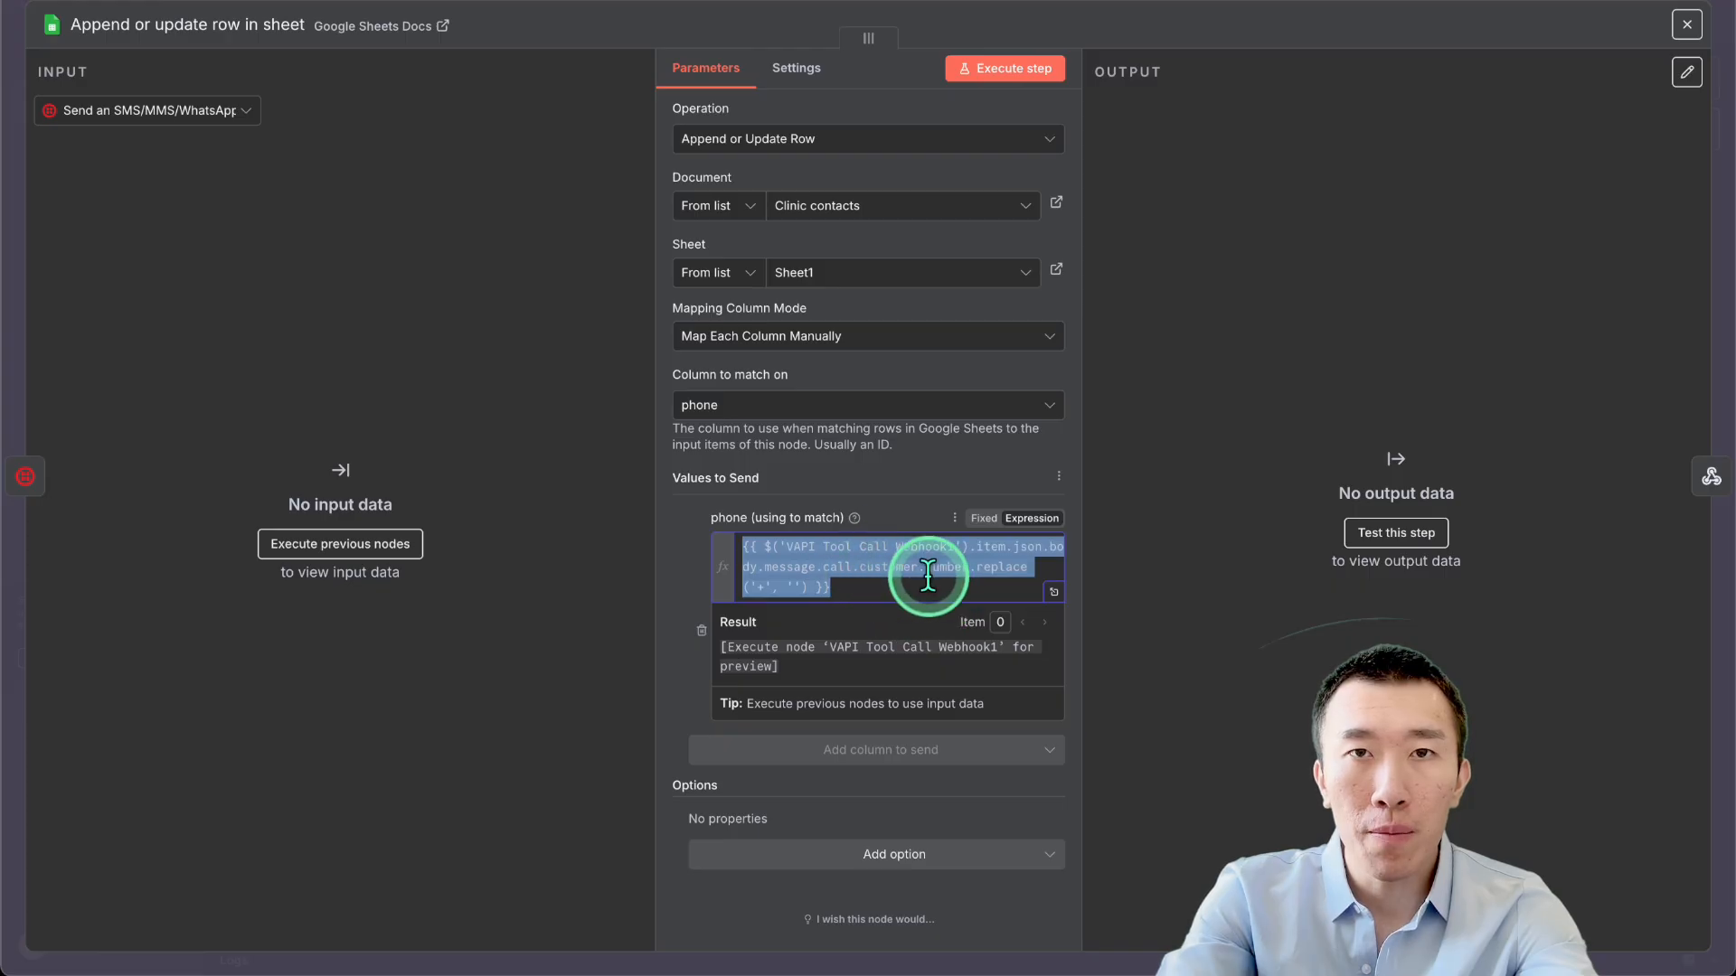
click(678, 719)
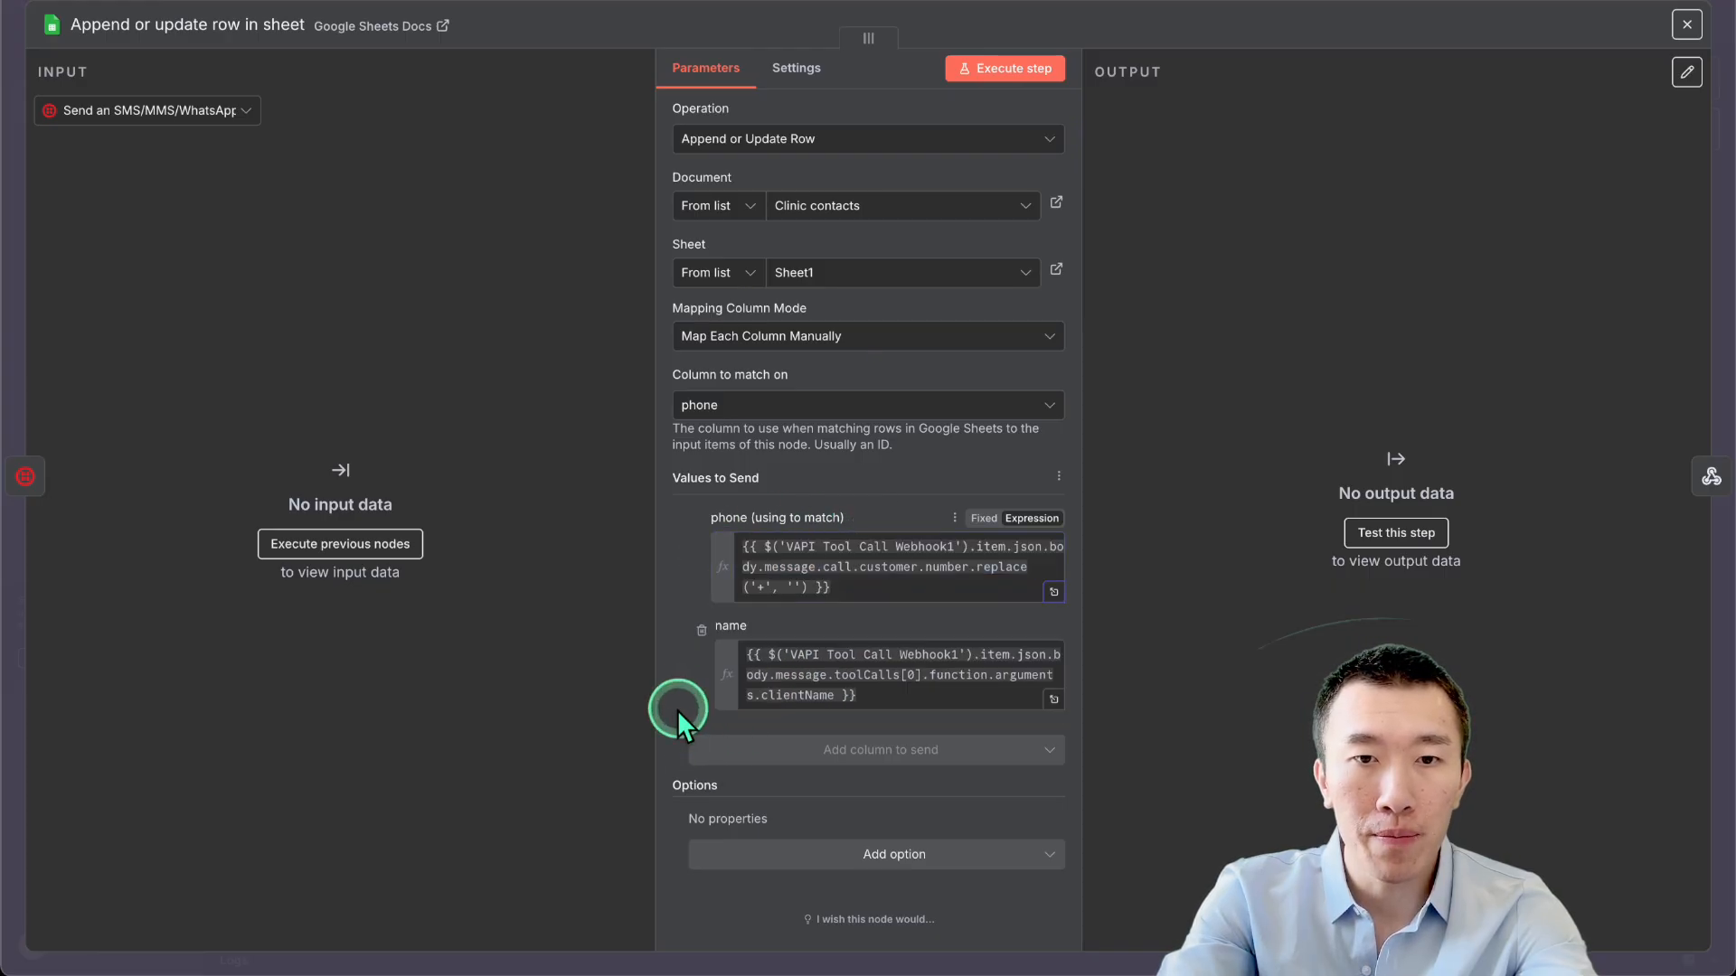
click(912, 674)
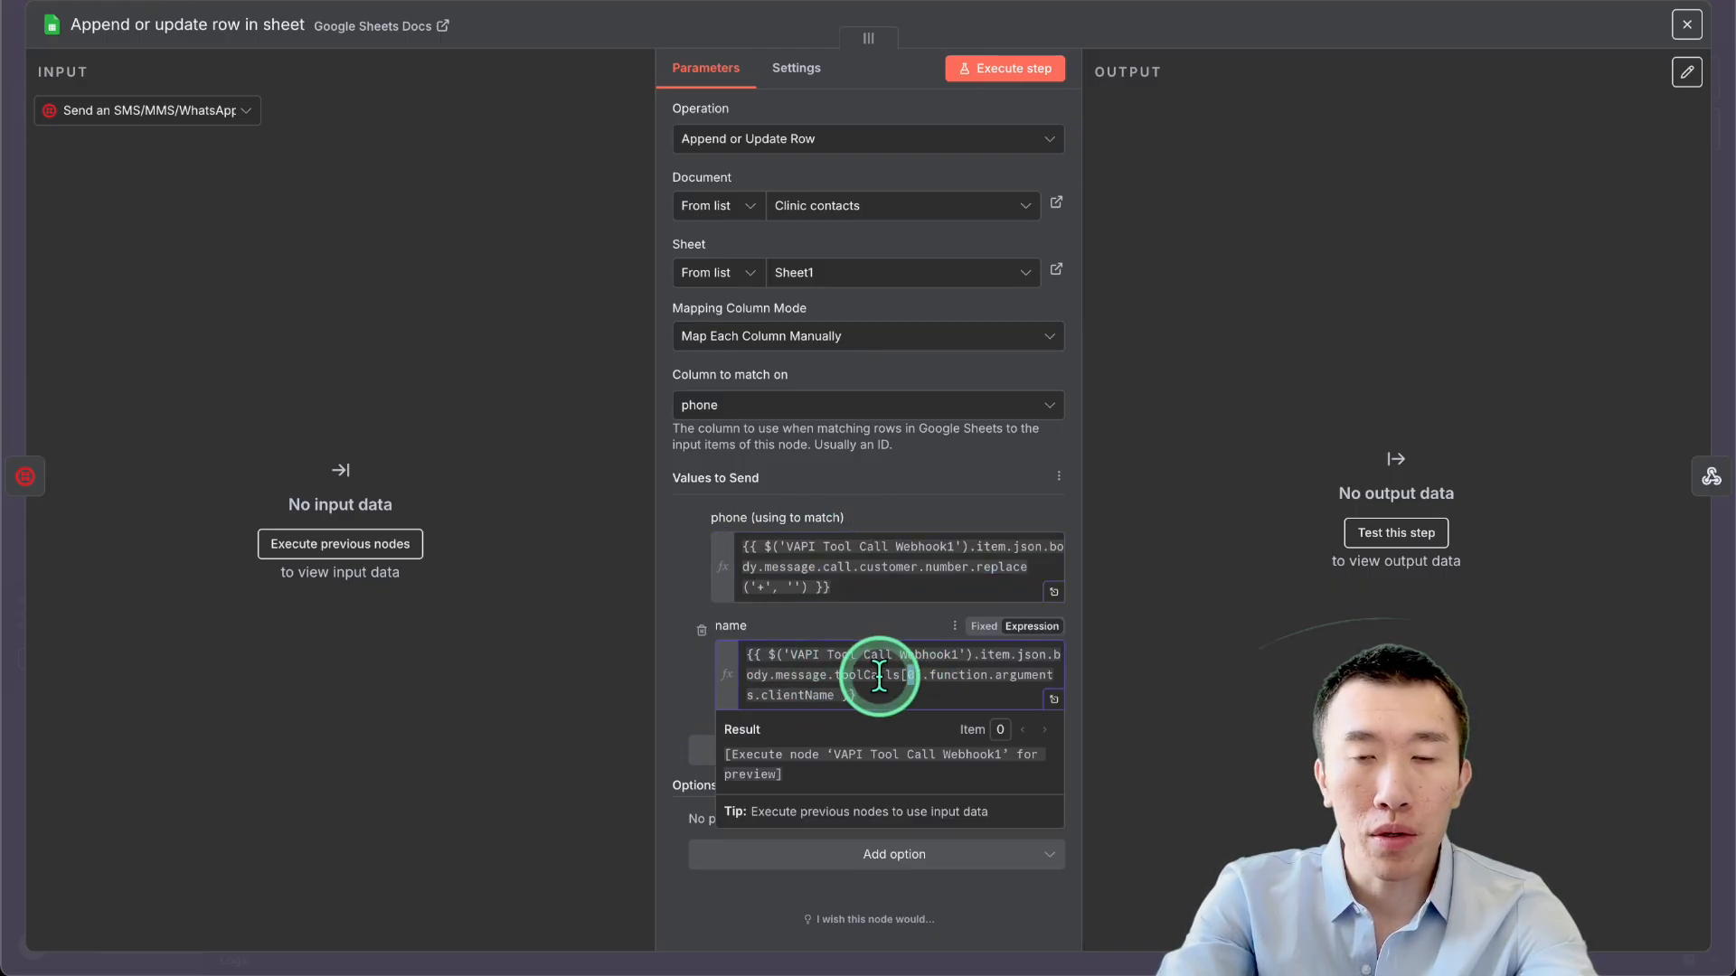
triple_click(868, 676)
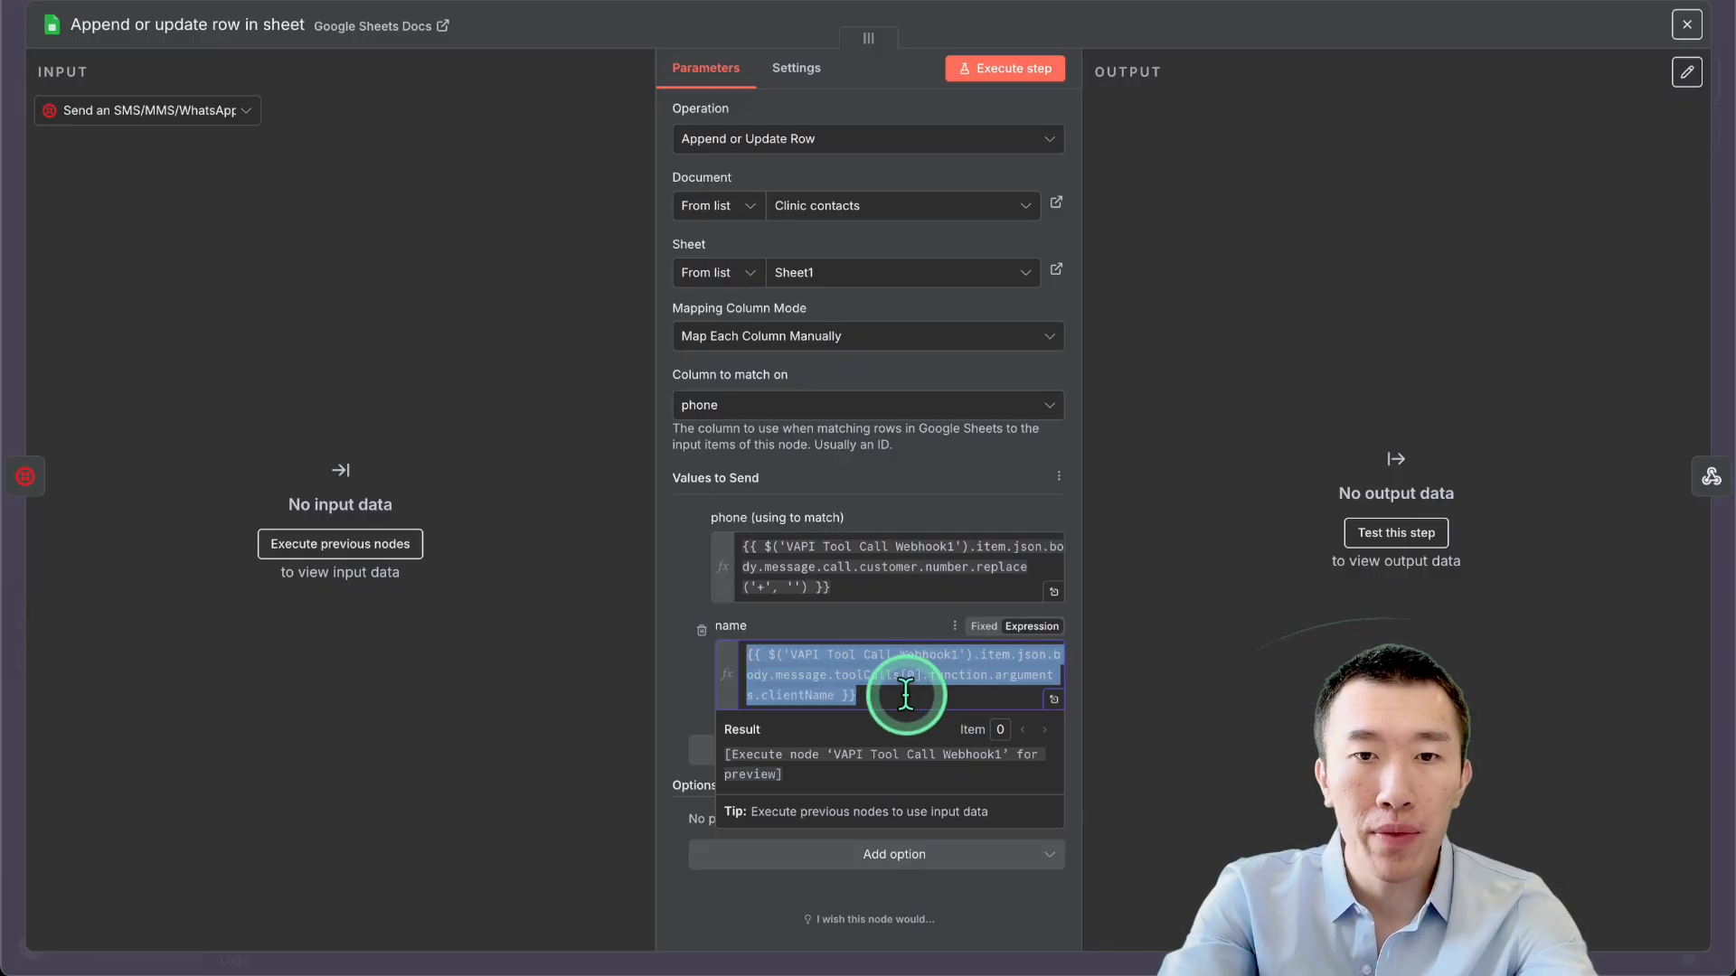
click(900, 590)
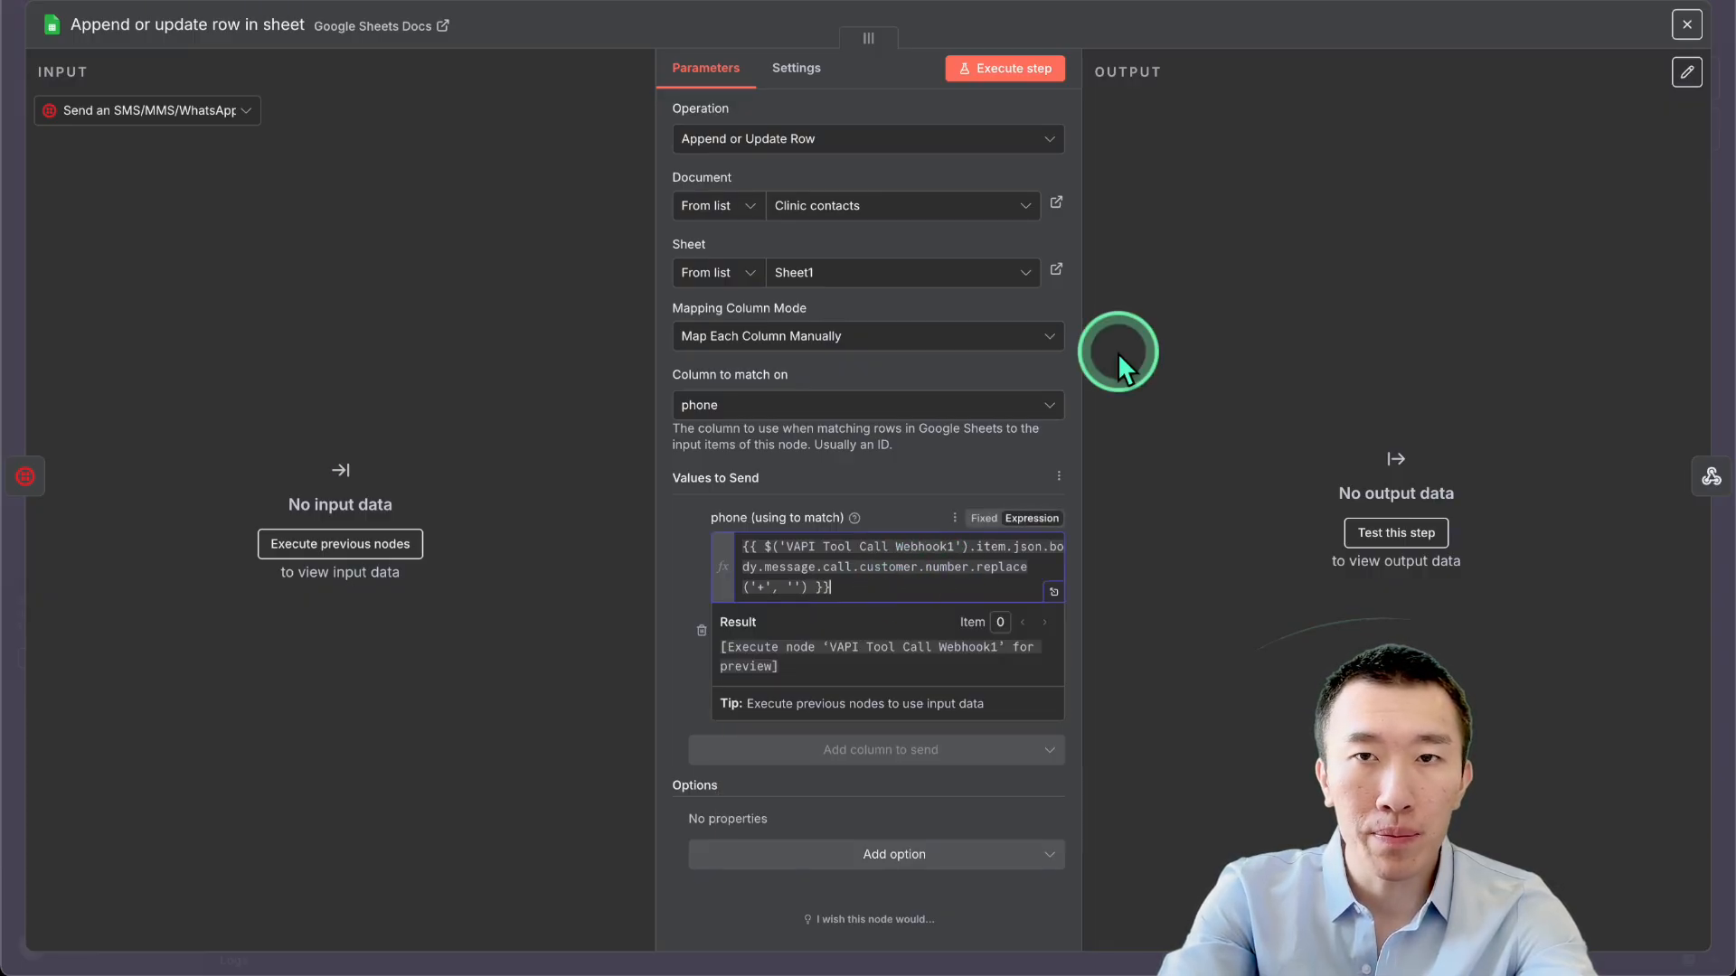
click(1272, 1)
scroll(1186, 372, down, 3)
drag(840, 212, 1619, 723)
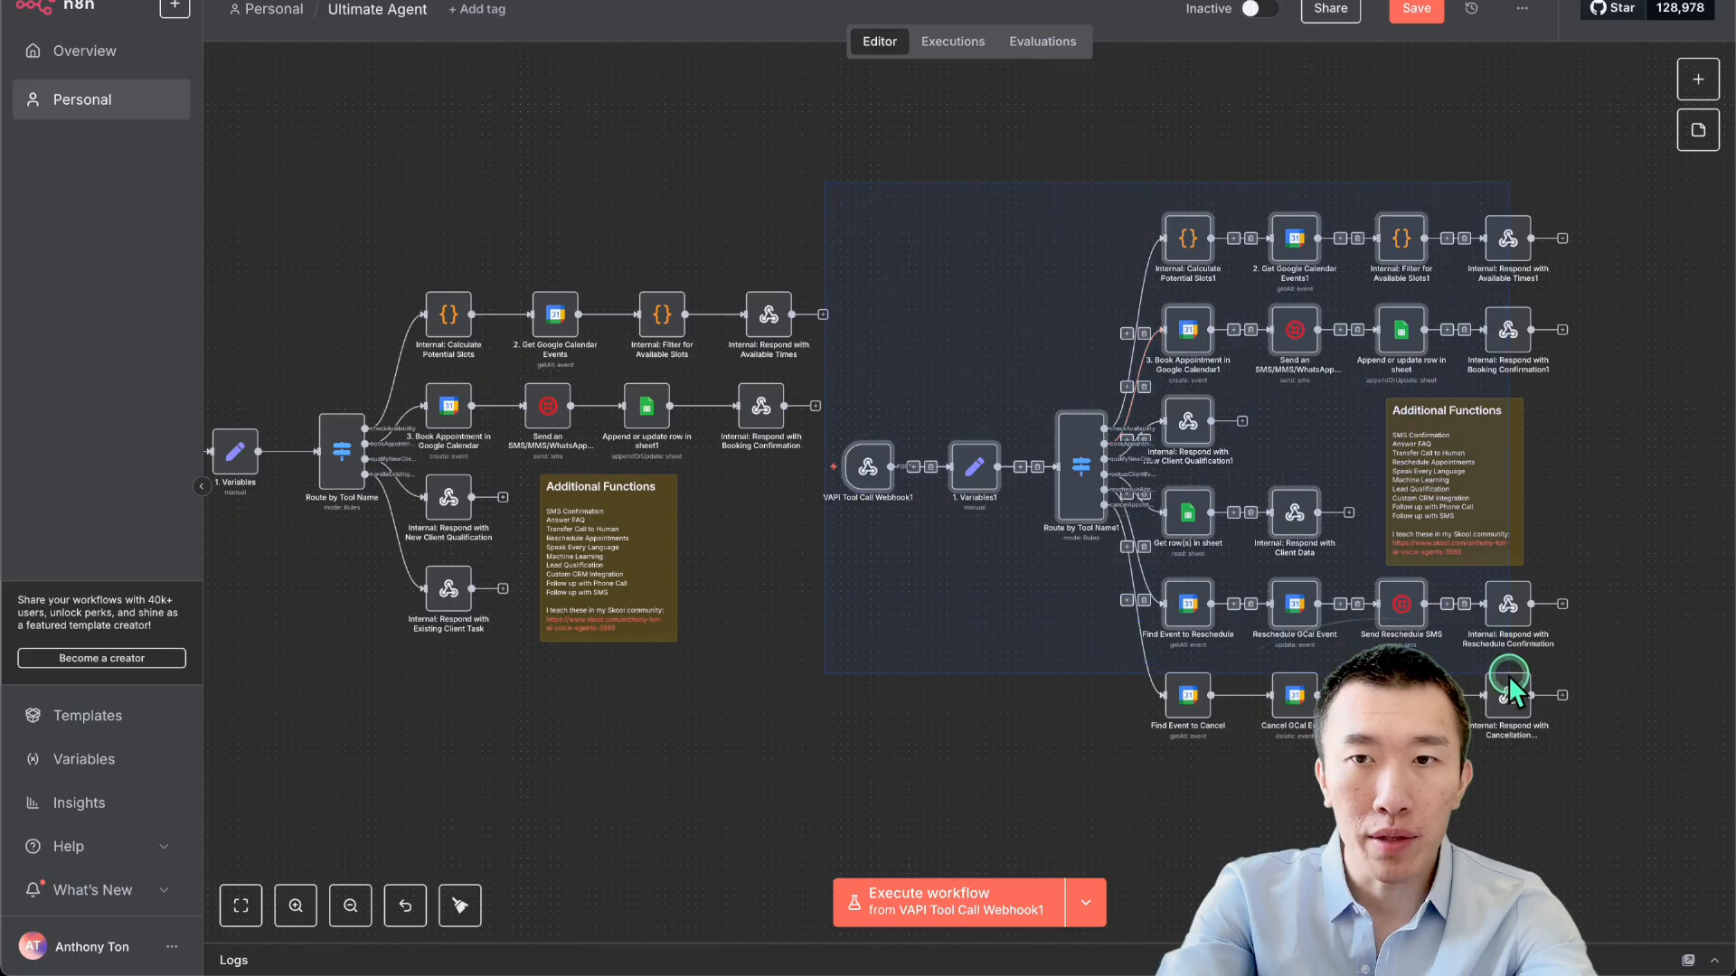
click(752, 170)
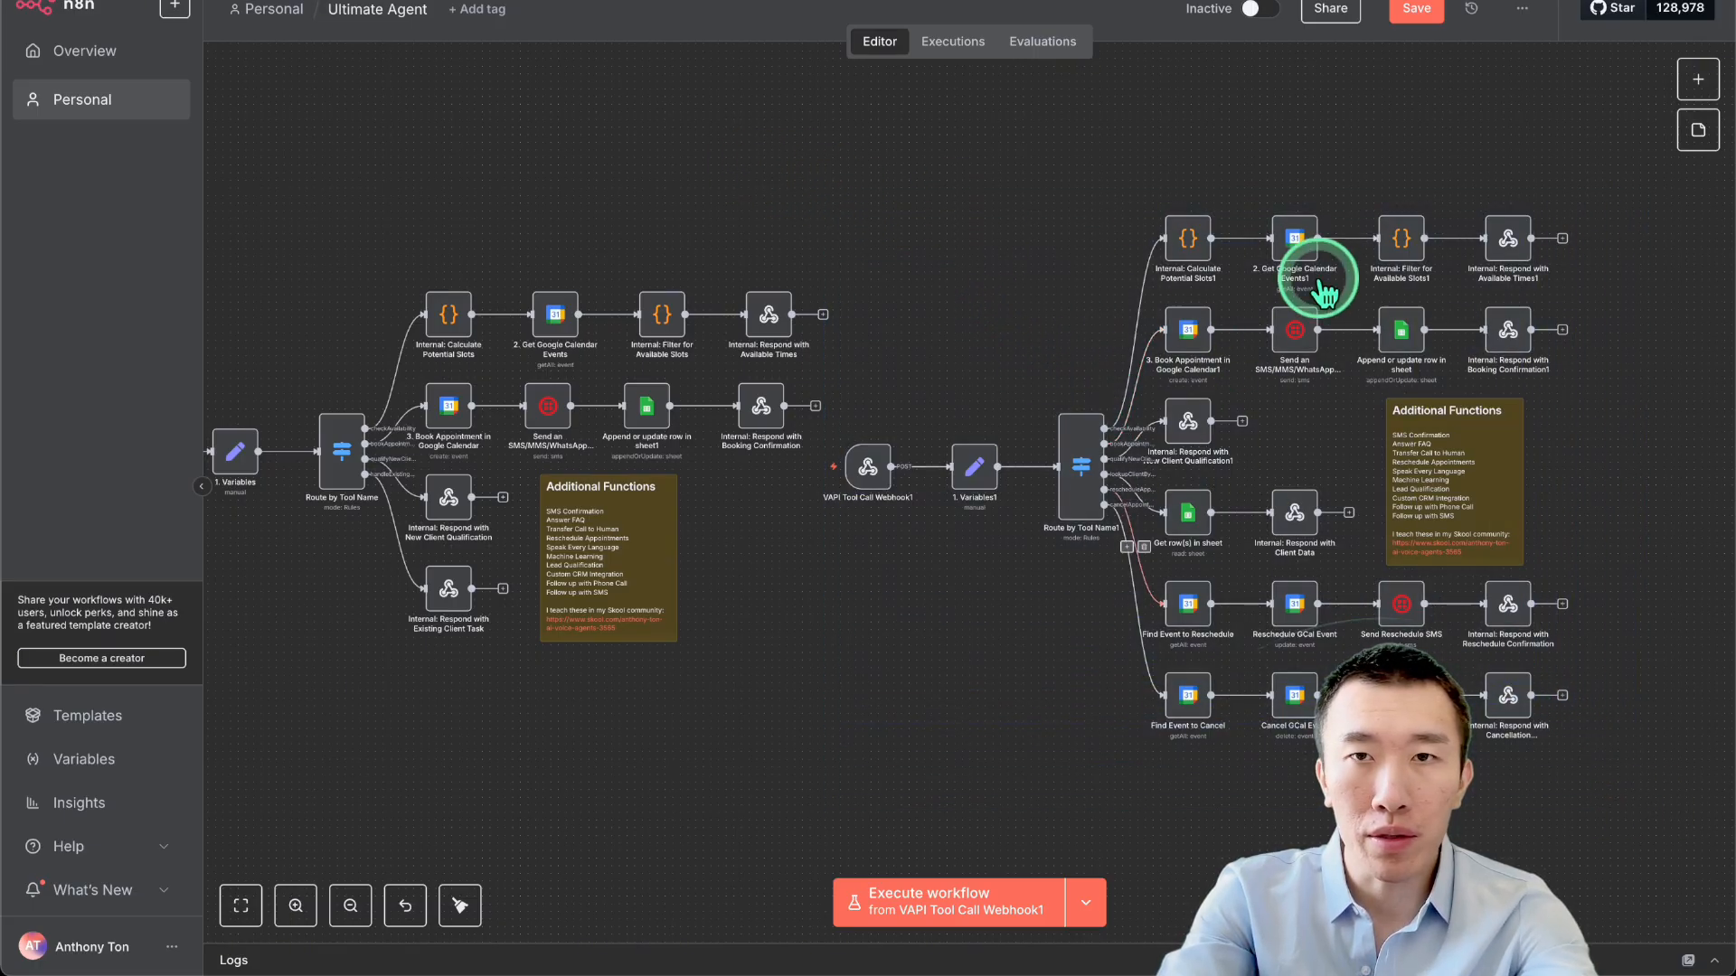
scroll(768, 544, left, 1)
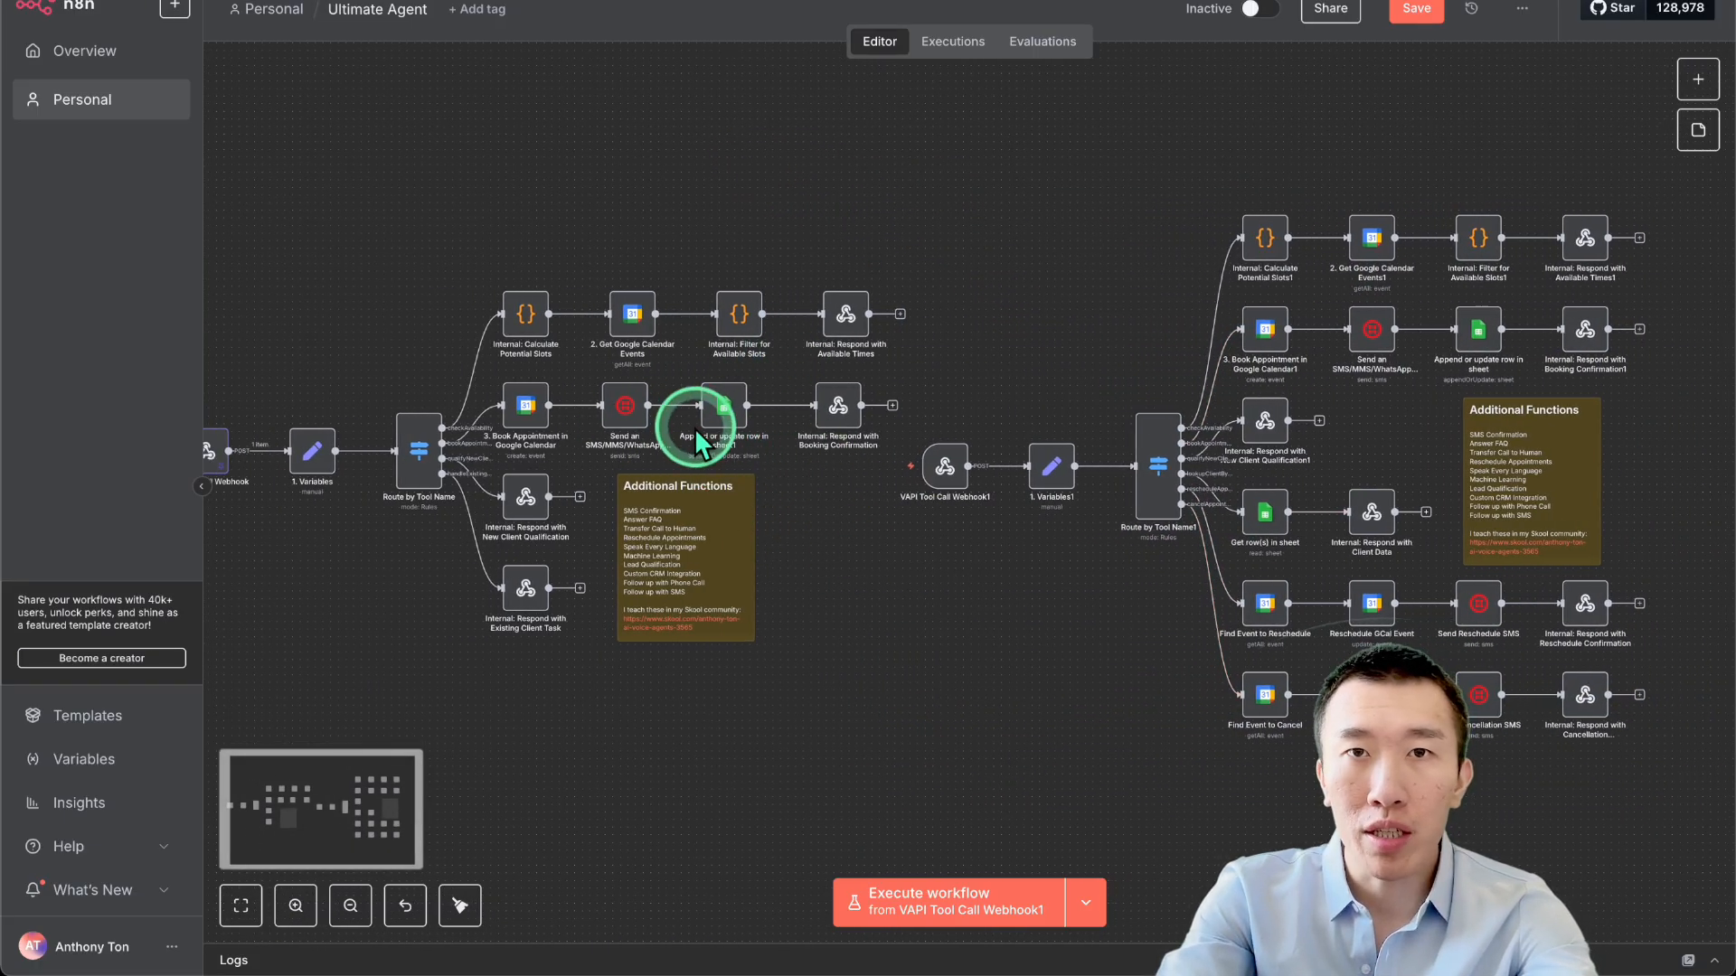
scroll(813, 398, left, 2)
scroll(837, 449, up, 5)
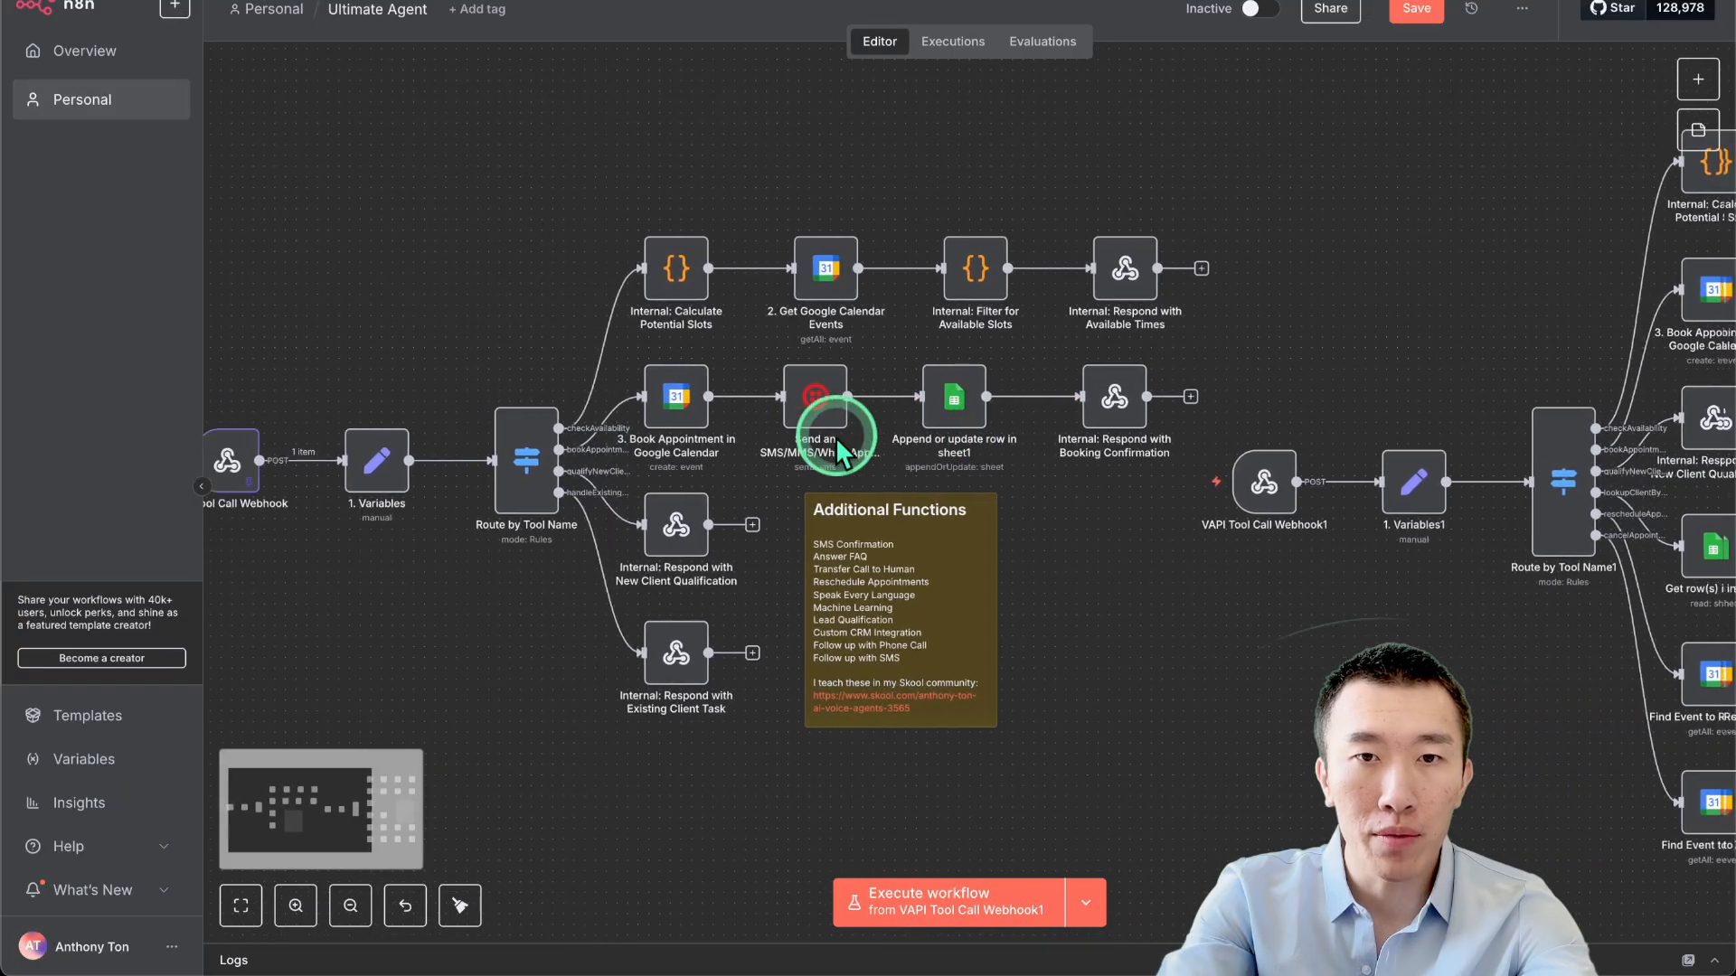
scroll(837, 449, down, 5)
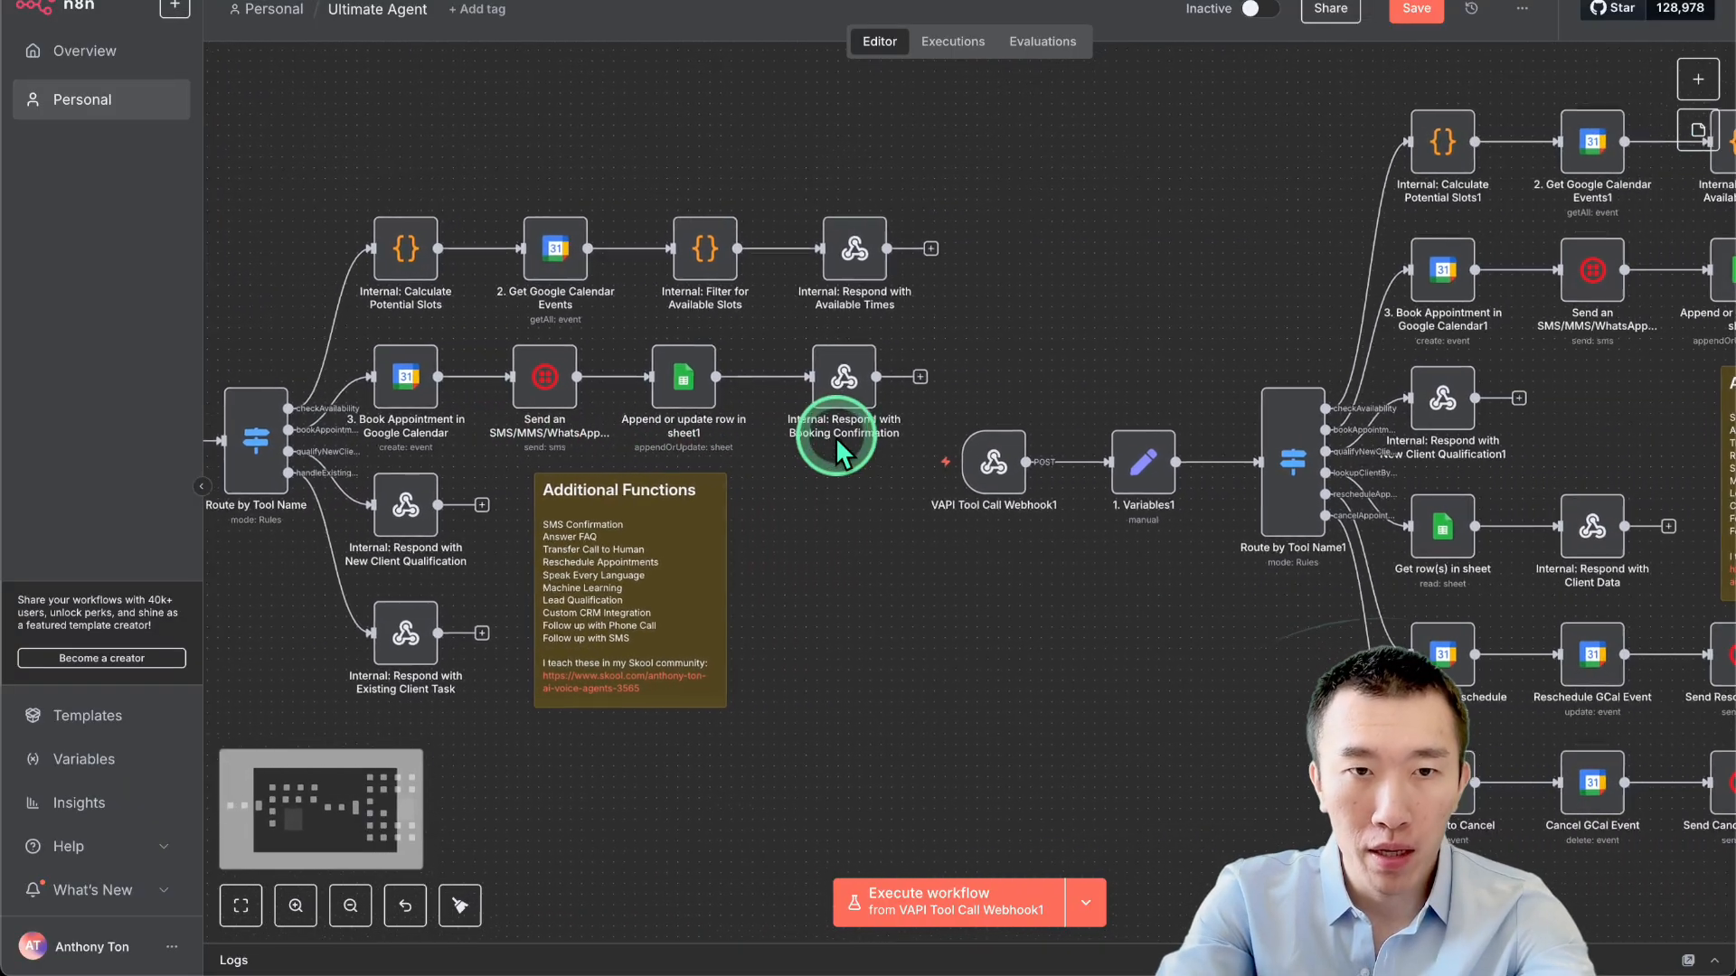
scroll(1088, 445, right, 1)
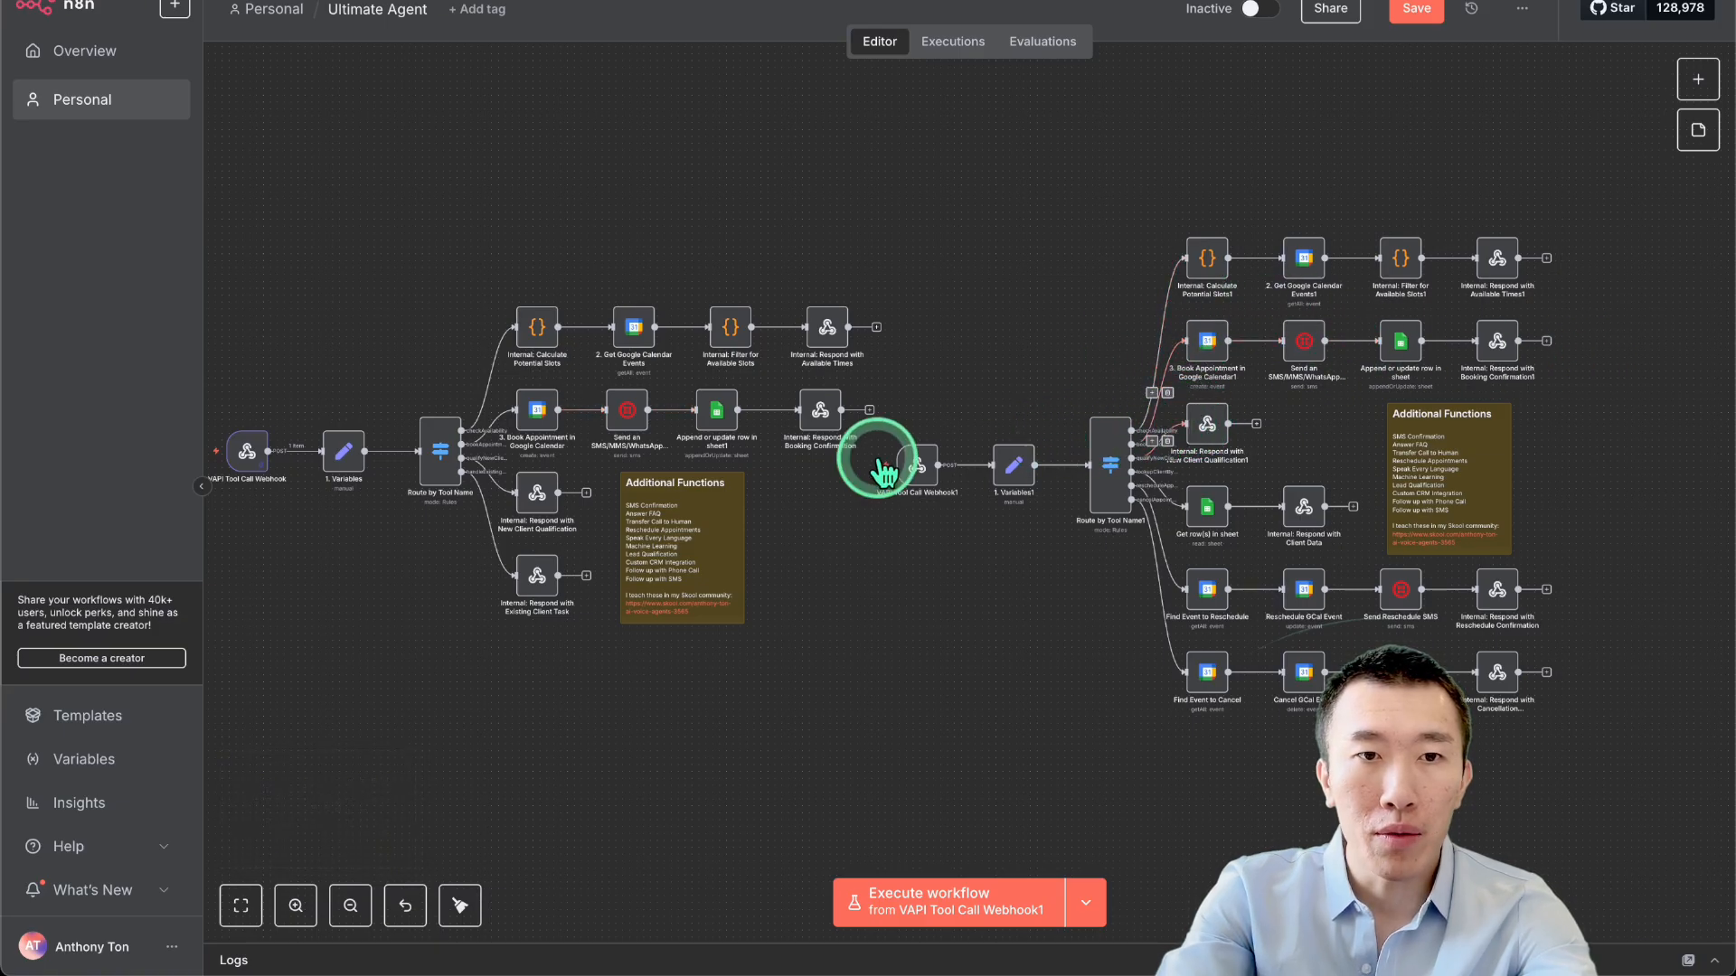
scroll(896, 526, up, 3)
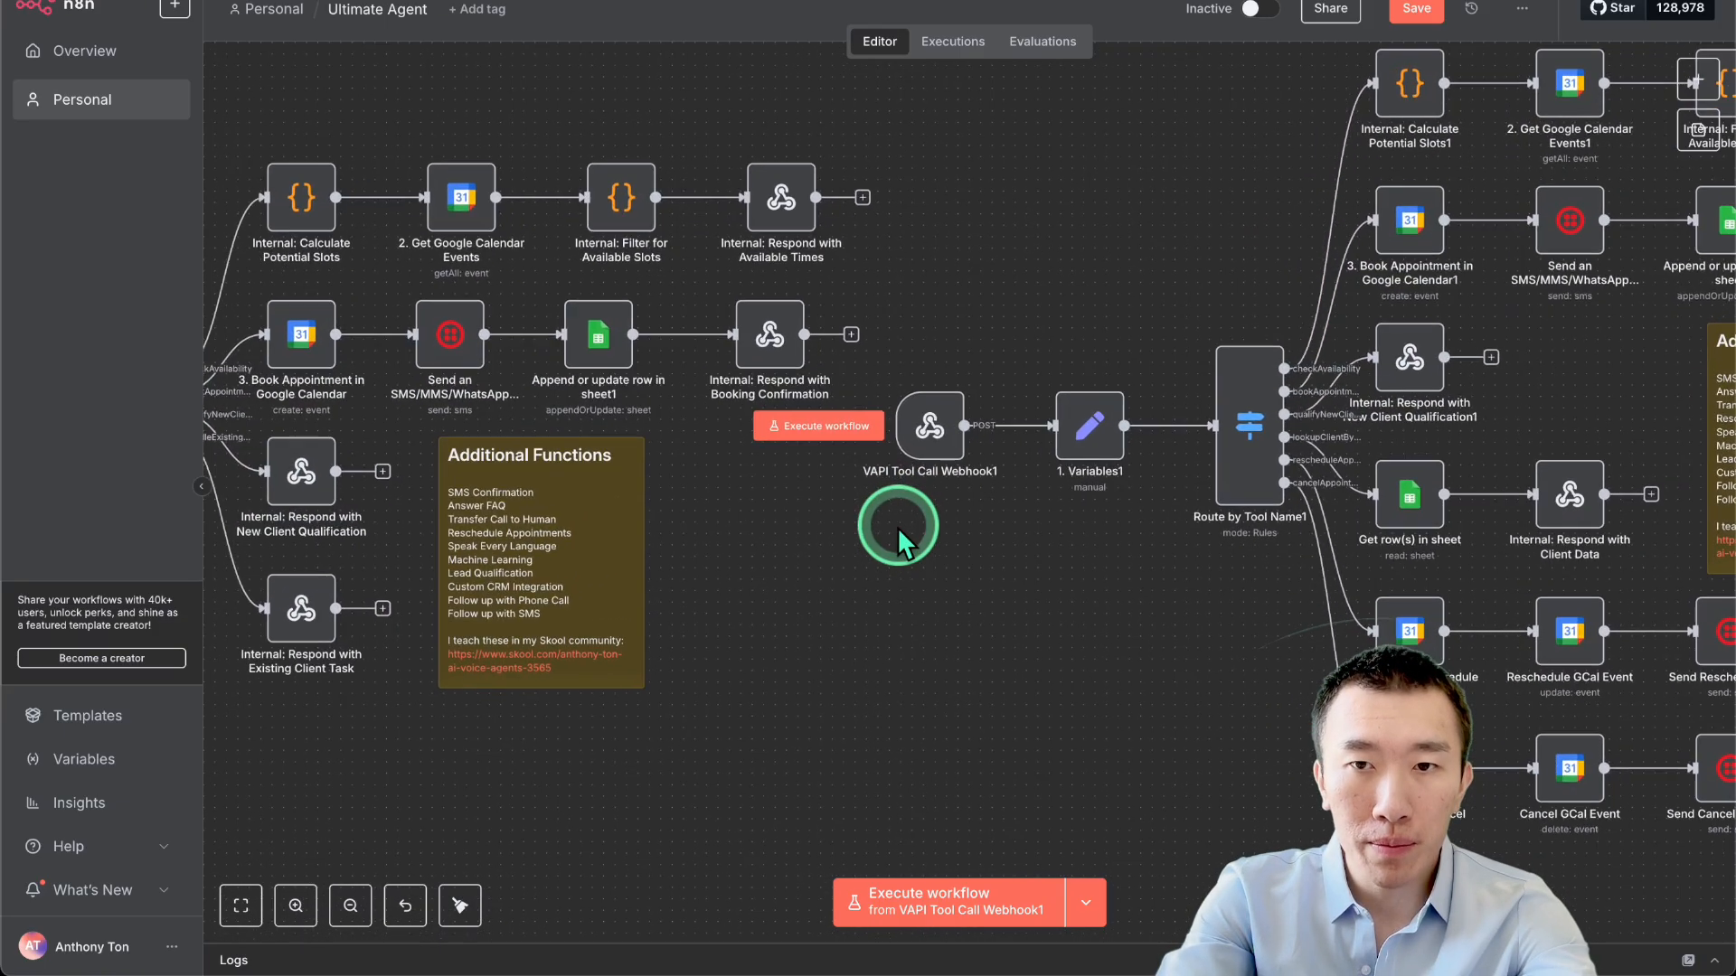
scroll(897, 527, left, 2)
scroll(897, 526, up, 3)
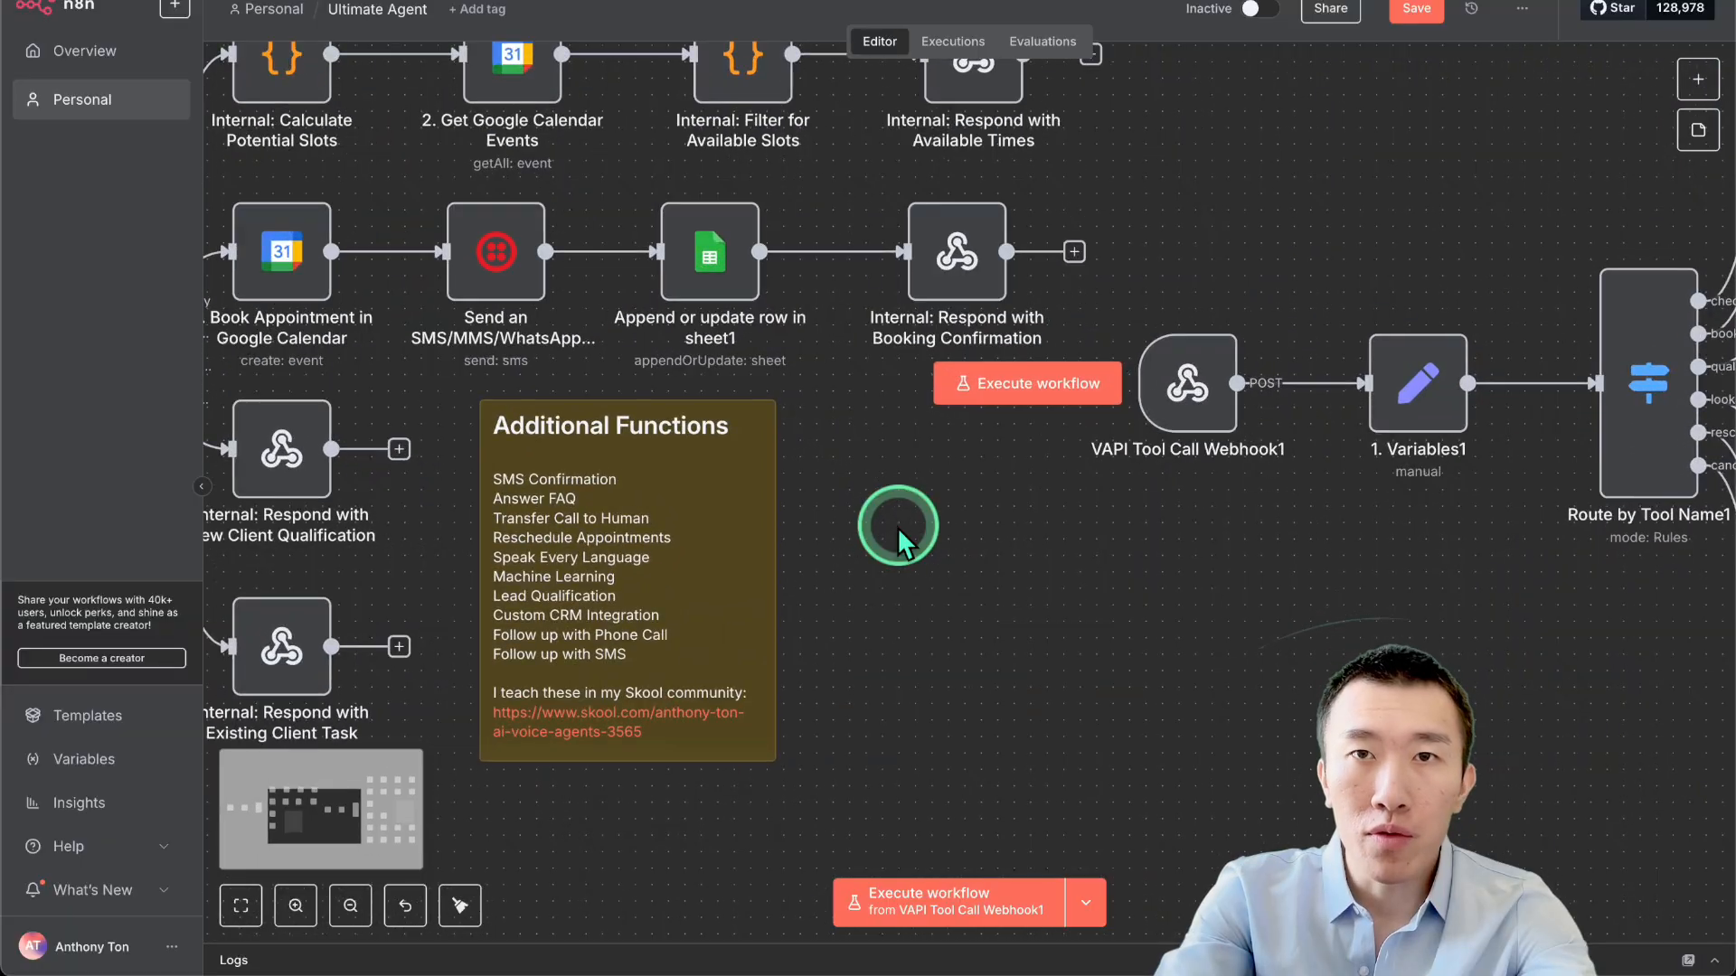
scroll(897, 526, left, 2)
scroll(897, 526, up, 1)
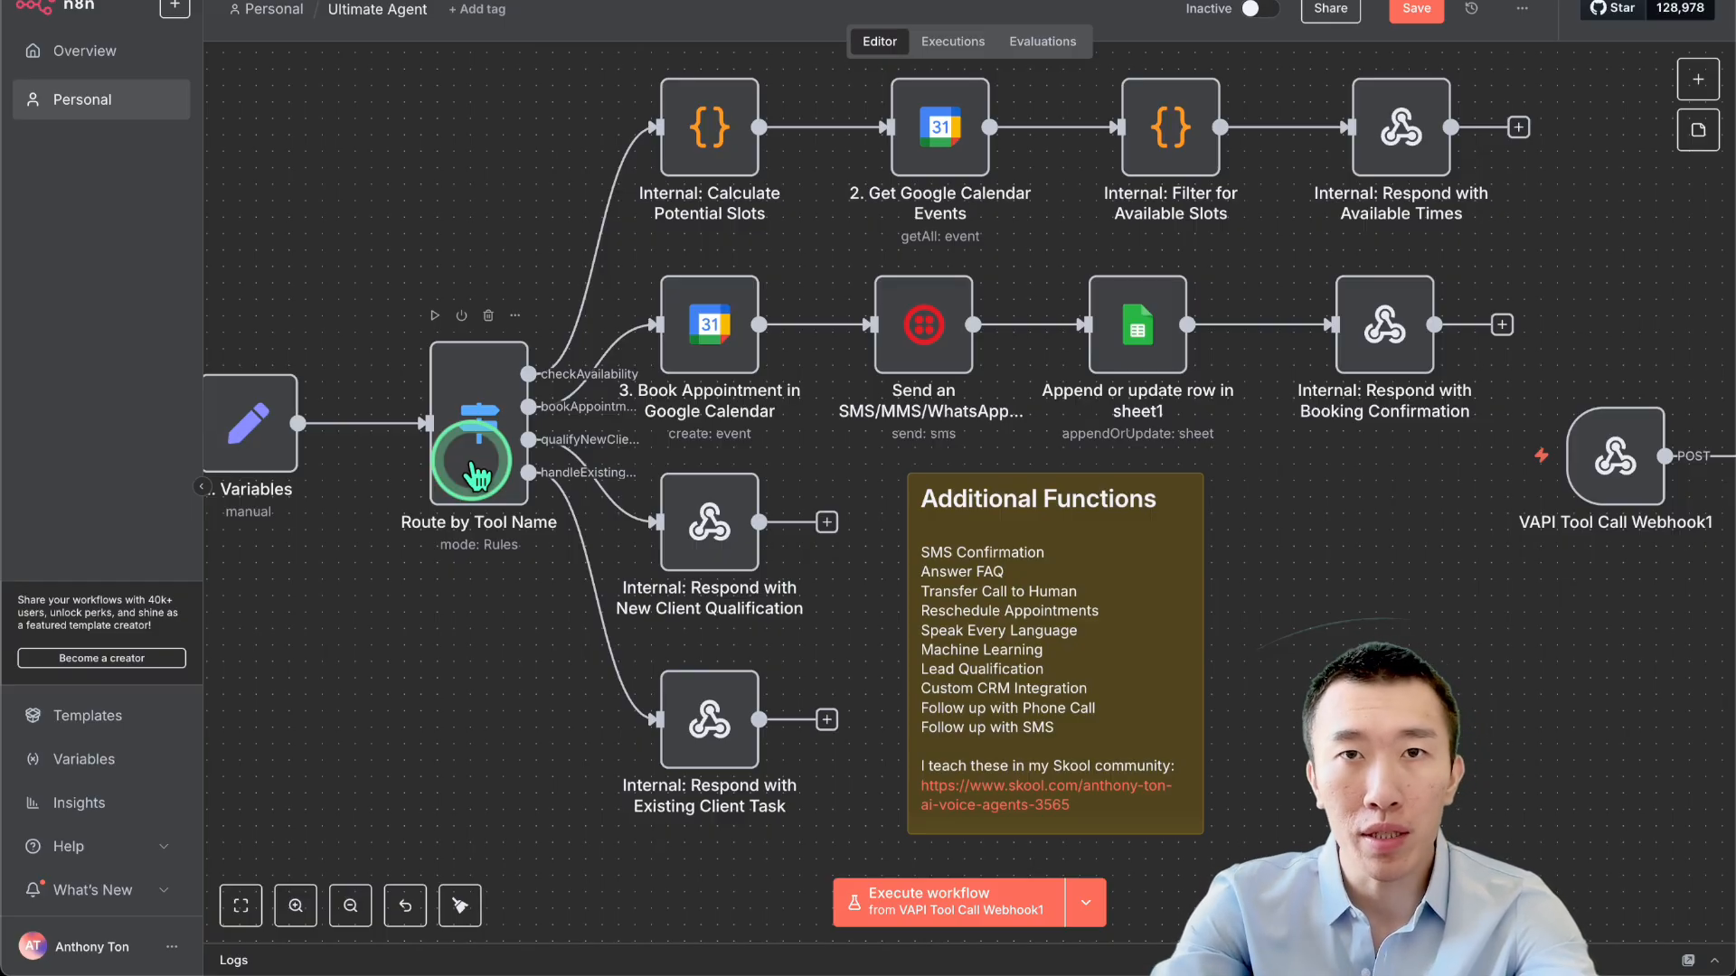
scroll(473, 461, right, 10)
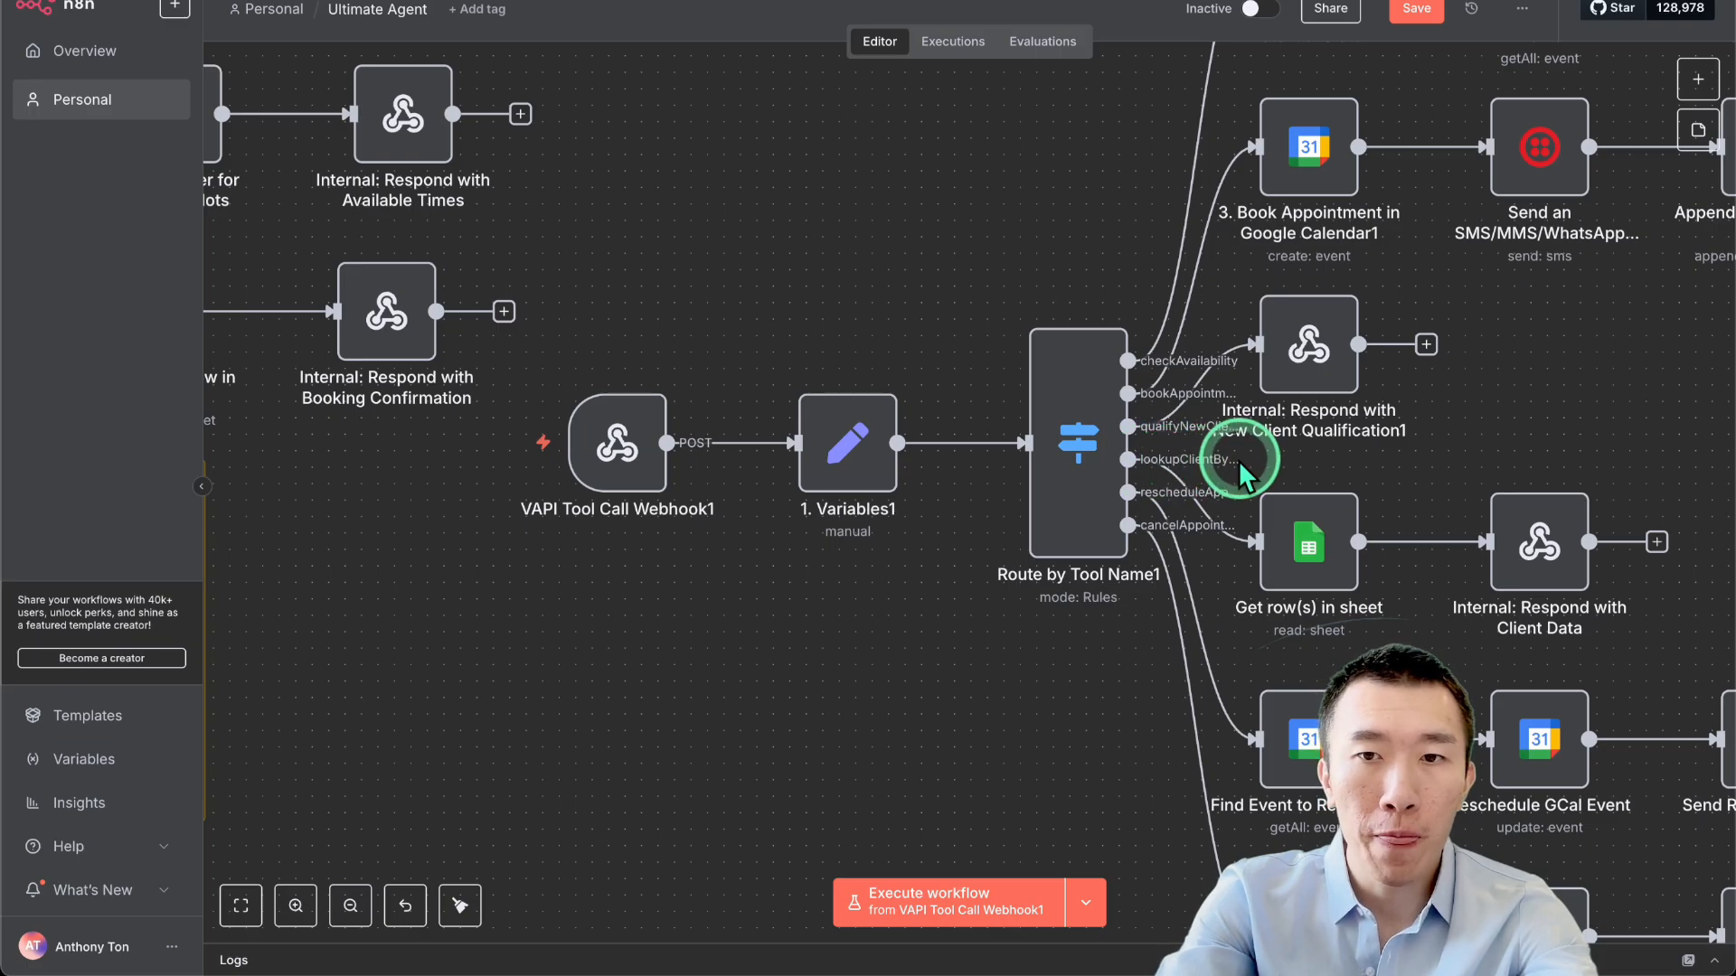
drag(1240, 474, 985, 334)
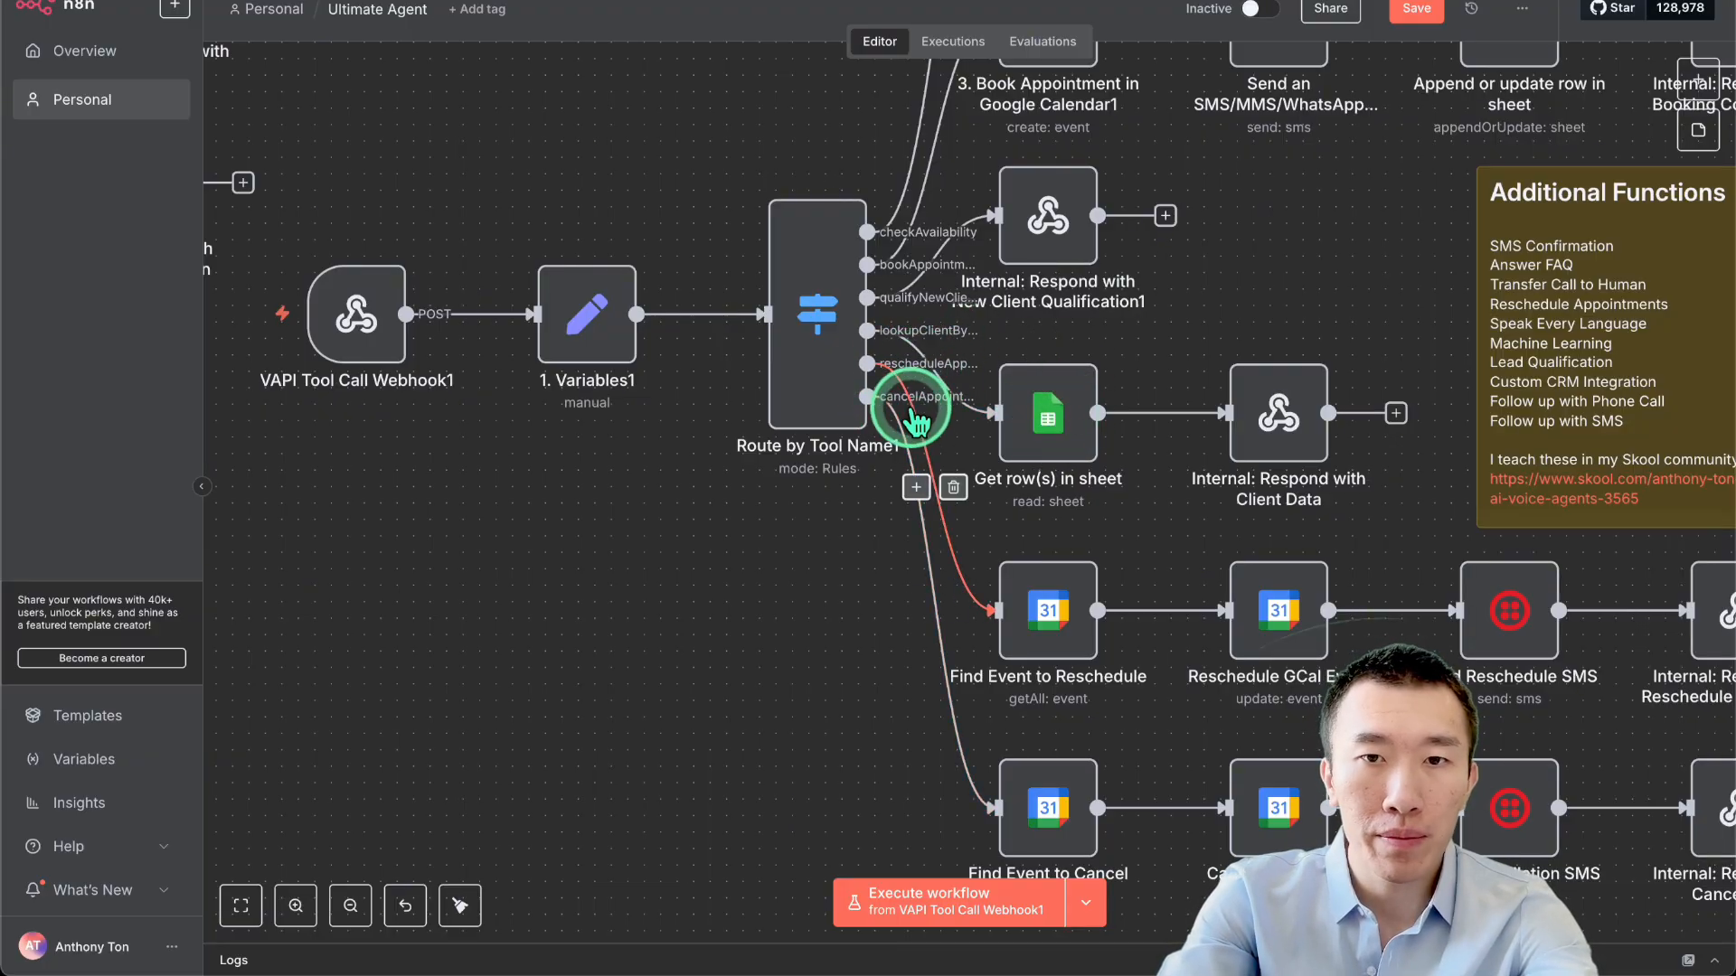
scroll(910, 409, left, 15)
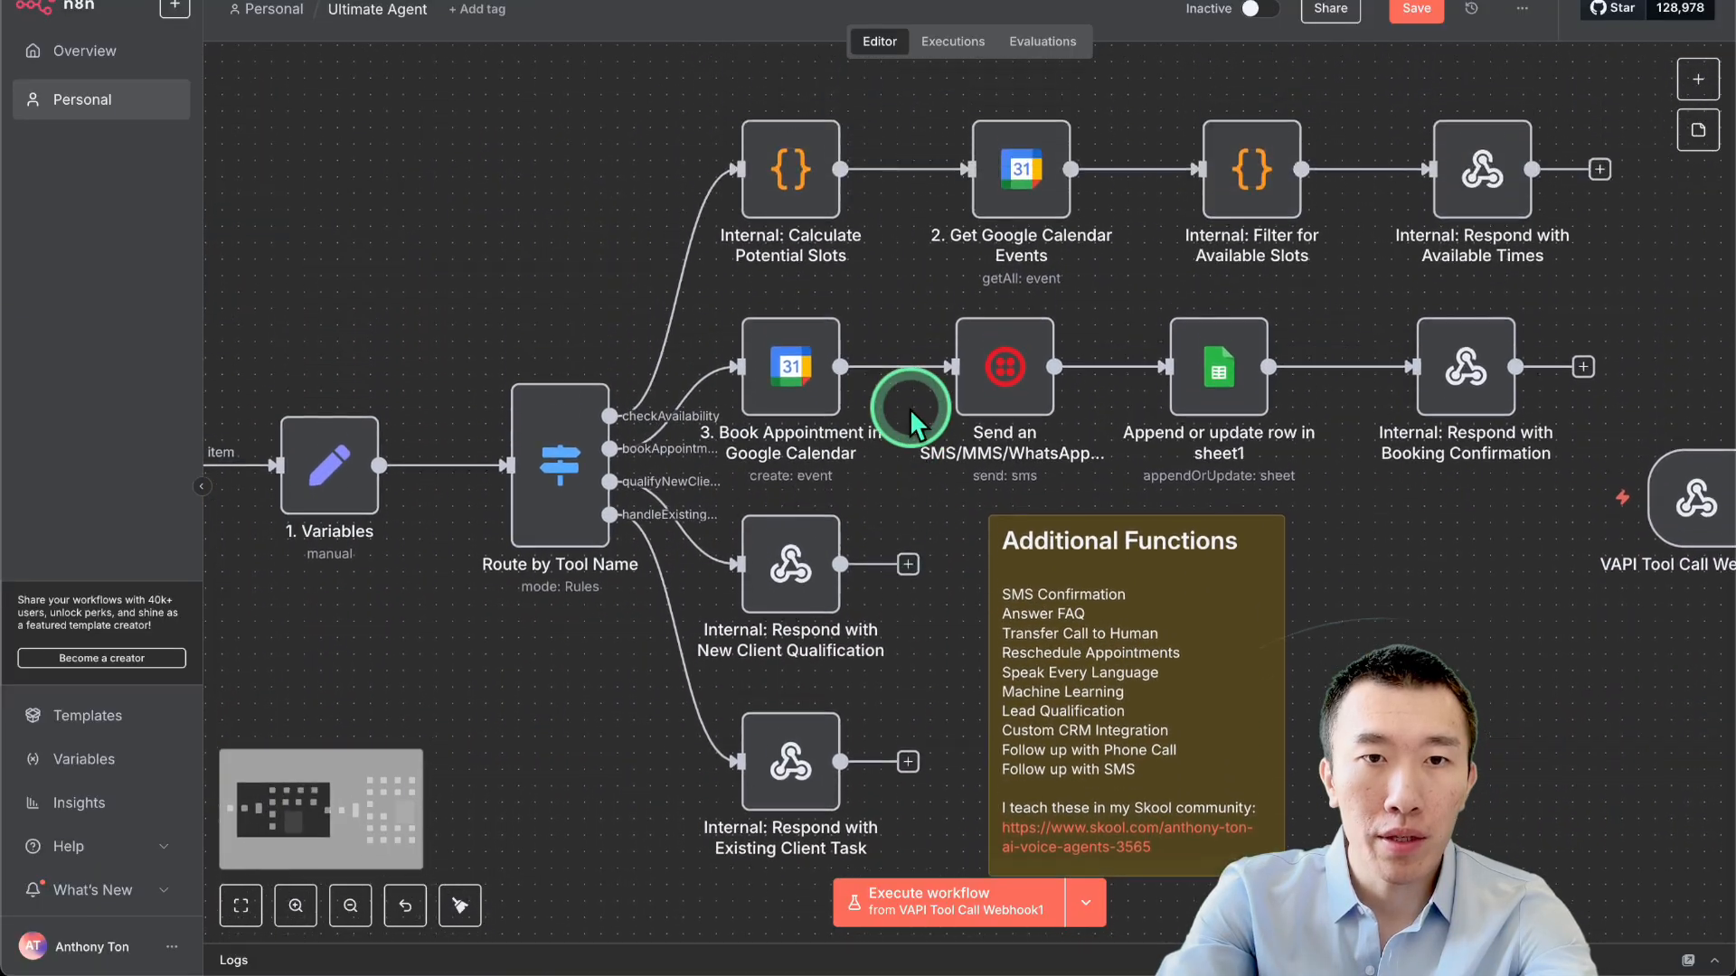
In Route by Tool Name, delete the handleExistingClient rule and add an empty rule.
double_click(560, 463)
scroll(850, 452, down, 3)
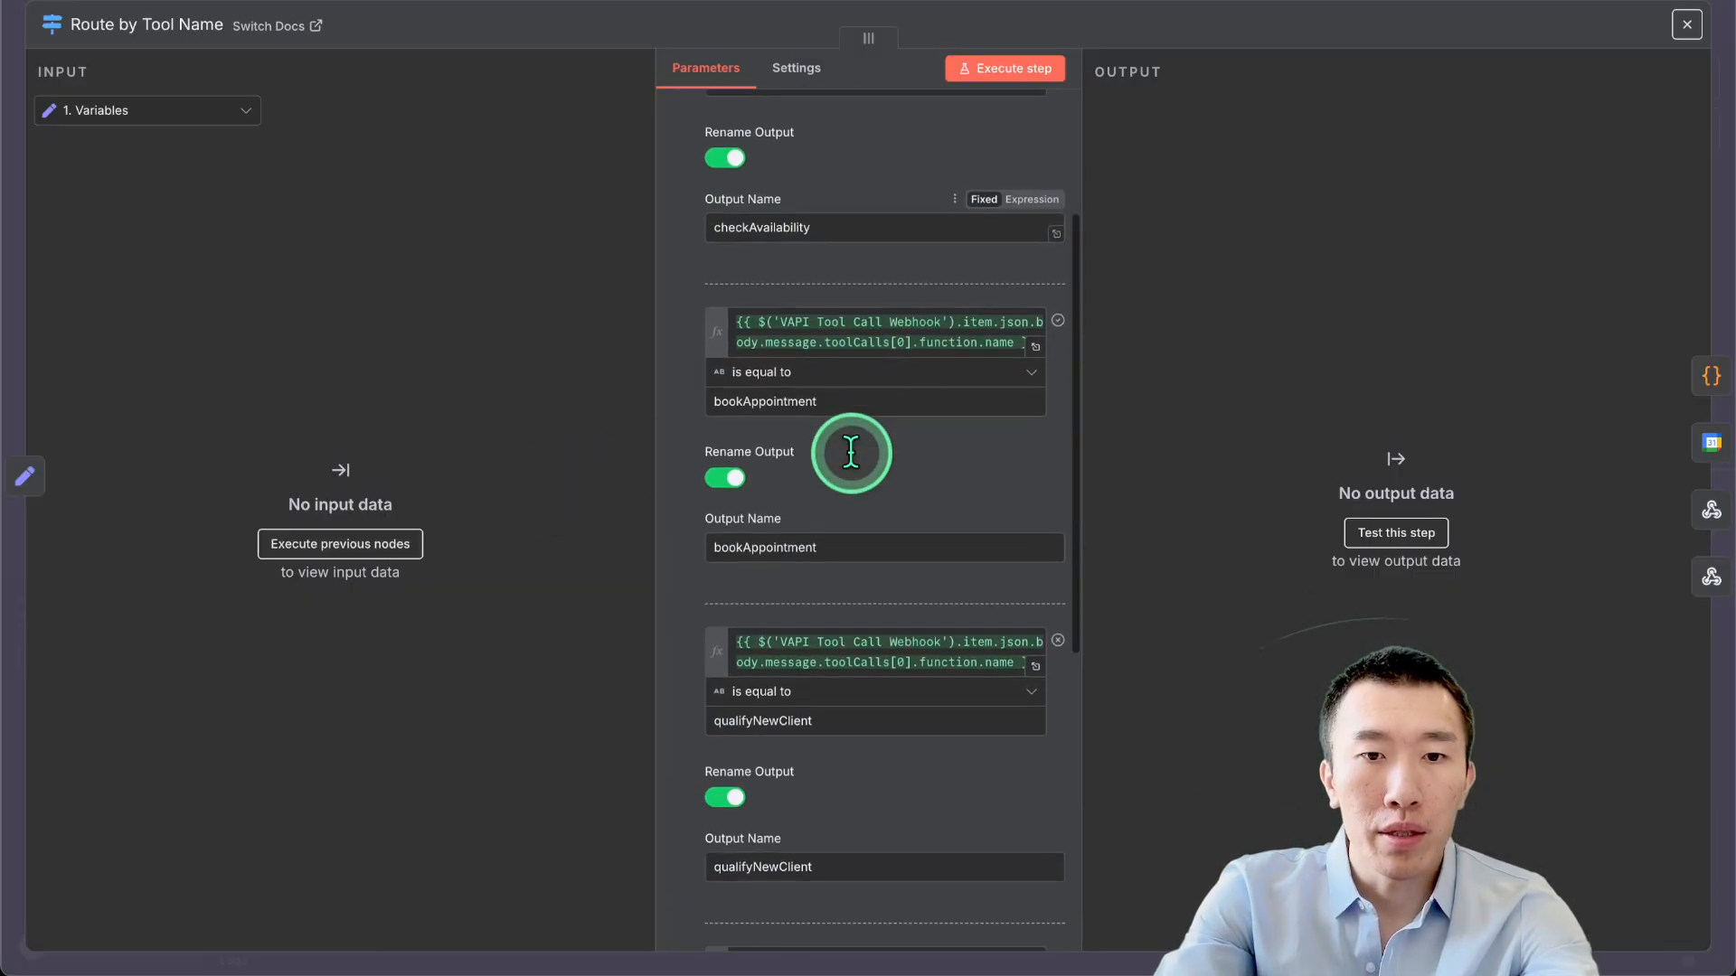
scroll(850, 452, down, 6)
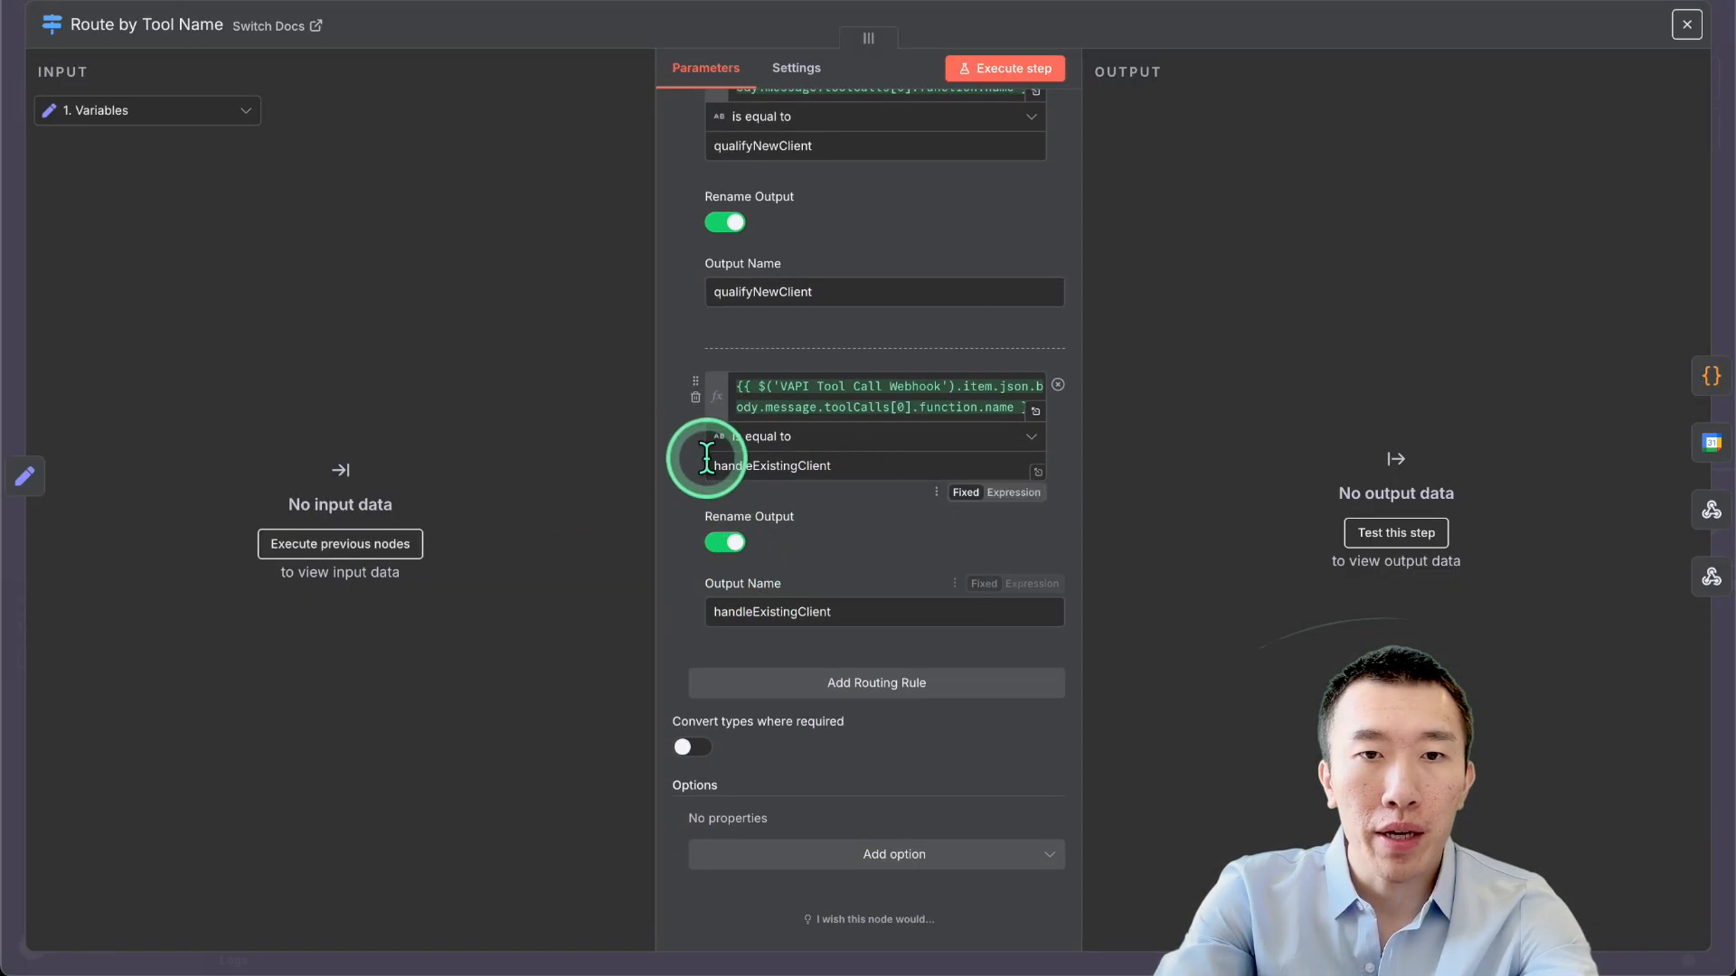
click(695, 397)
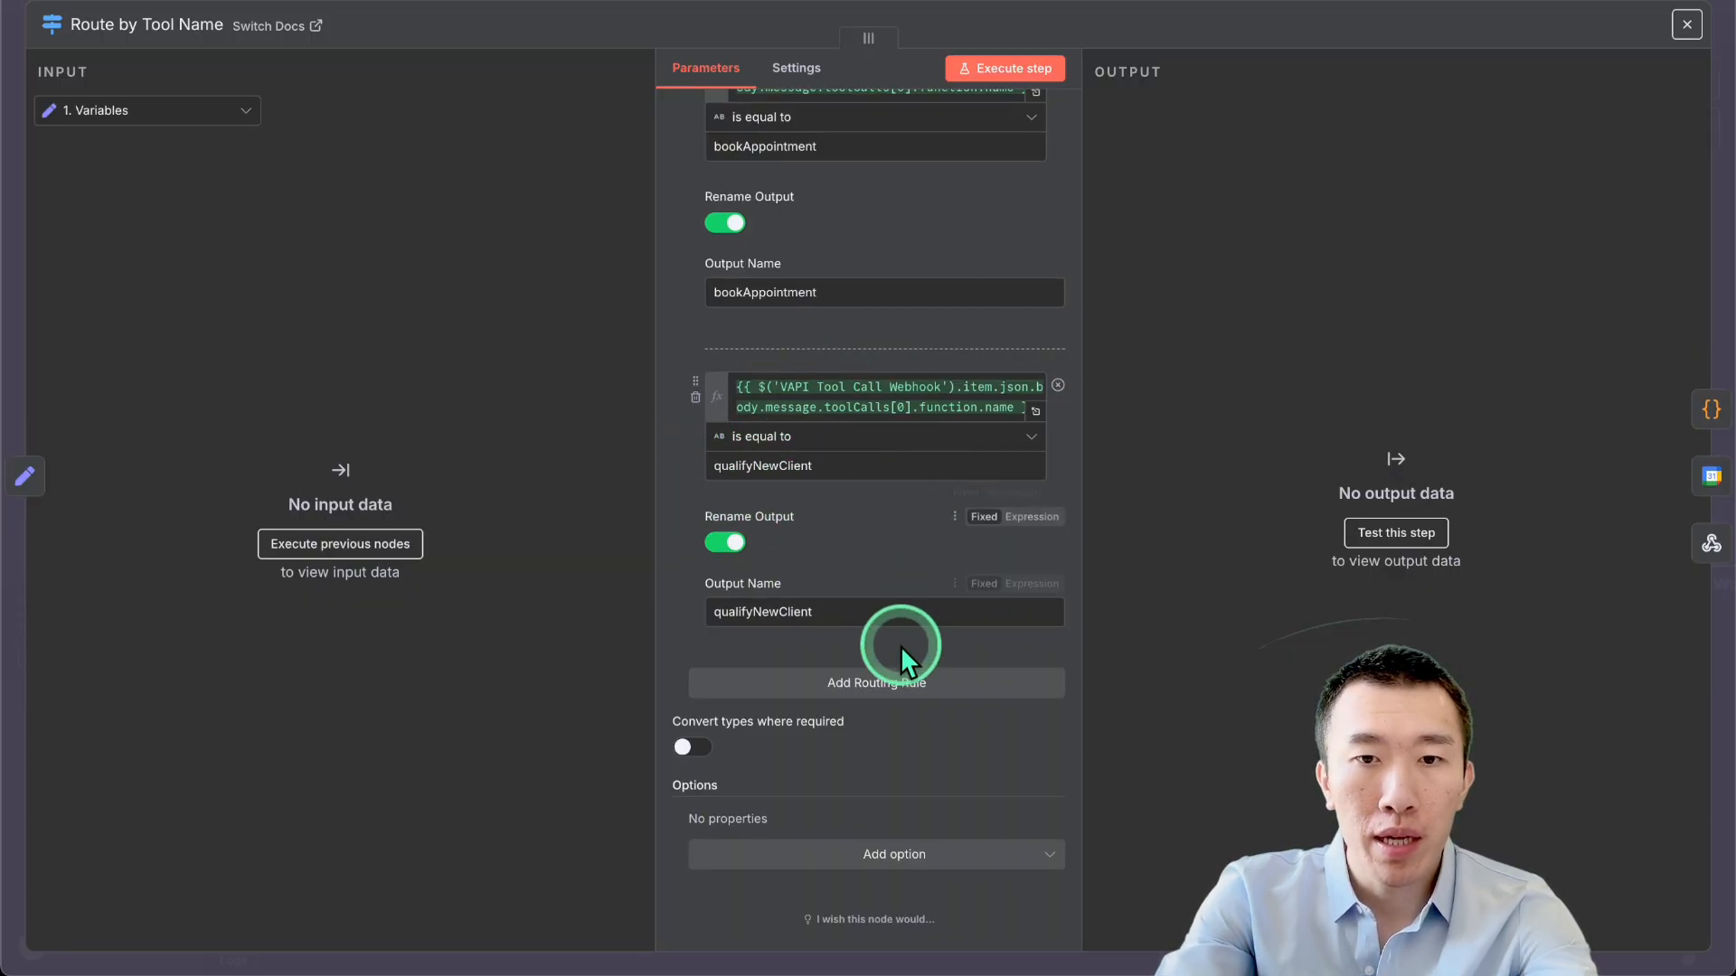
click(866, 685)
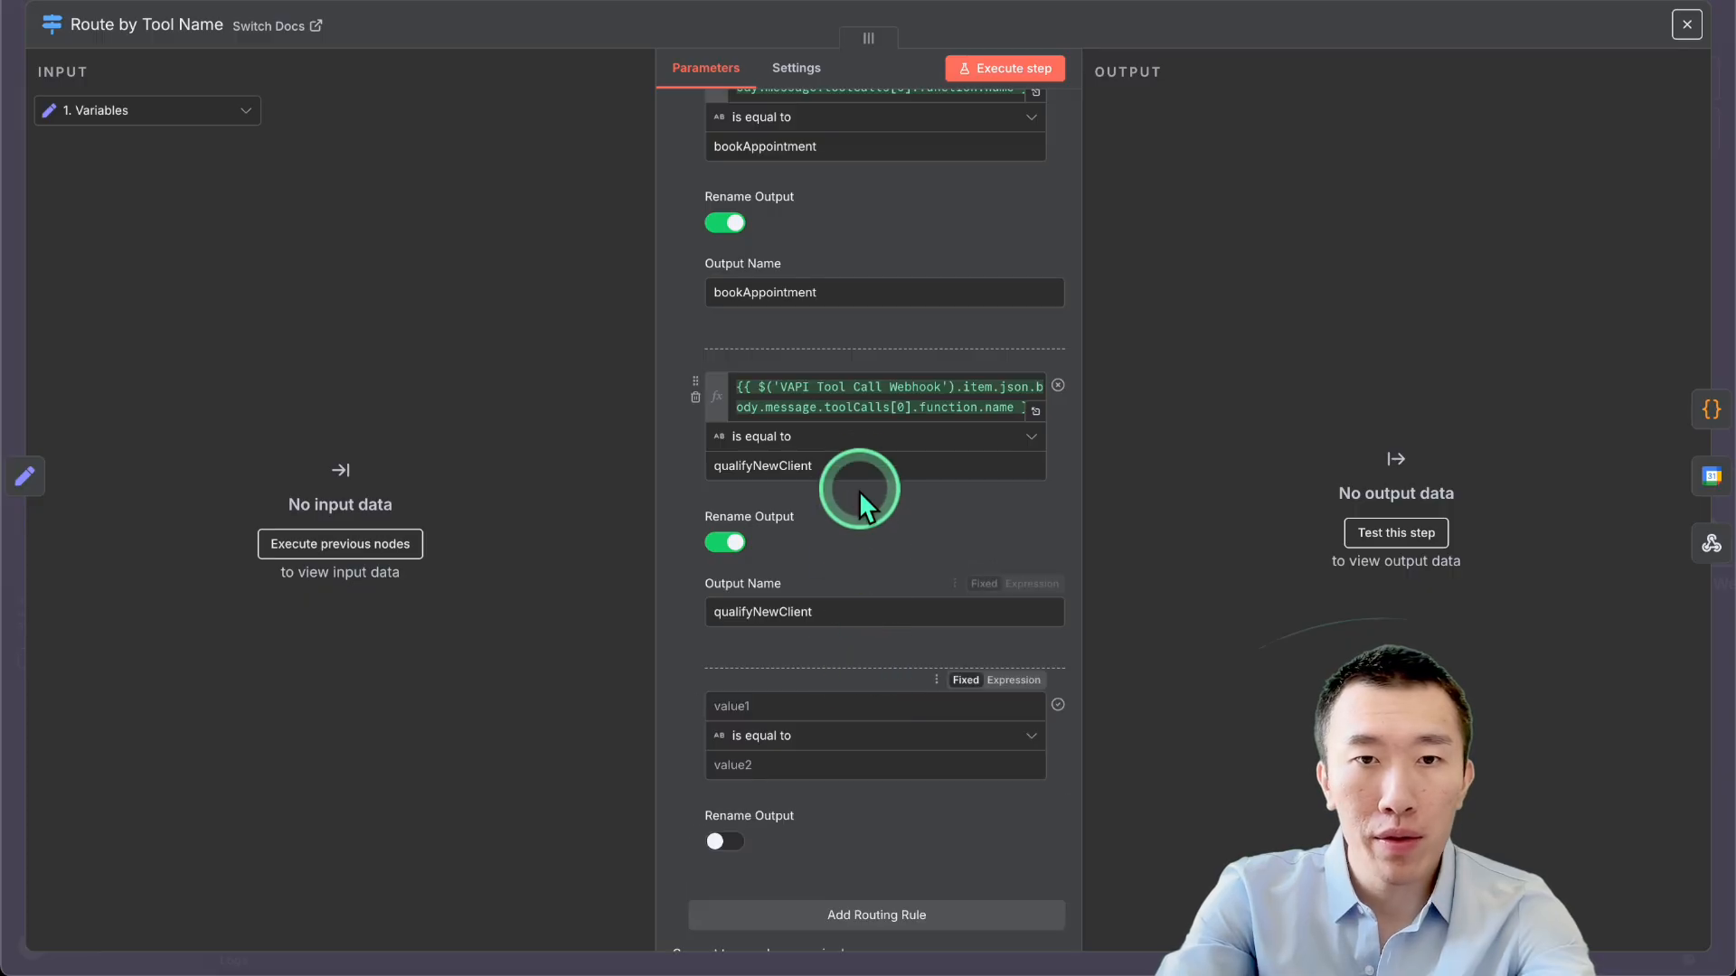
Copy the tool-name expression into the first value of three new routing rules.
triple_click(839, 408)
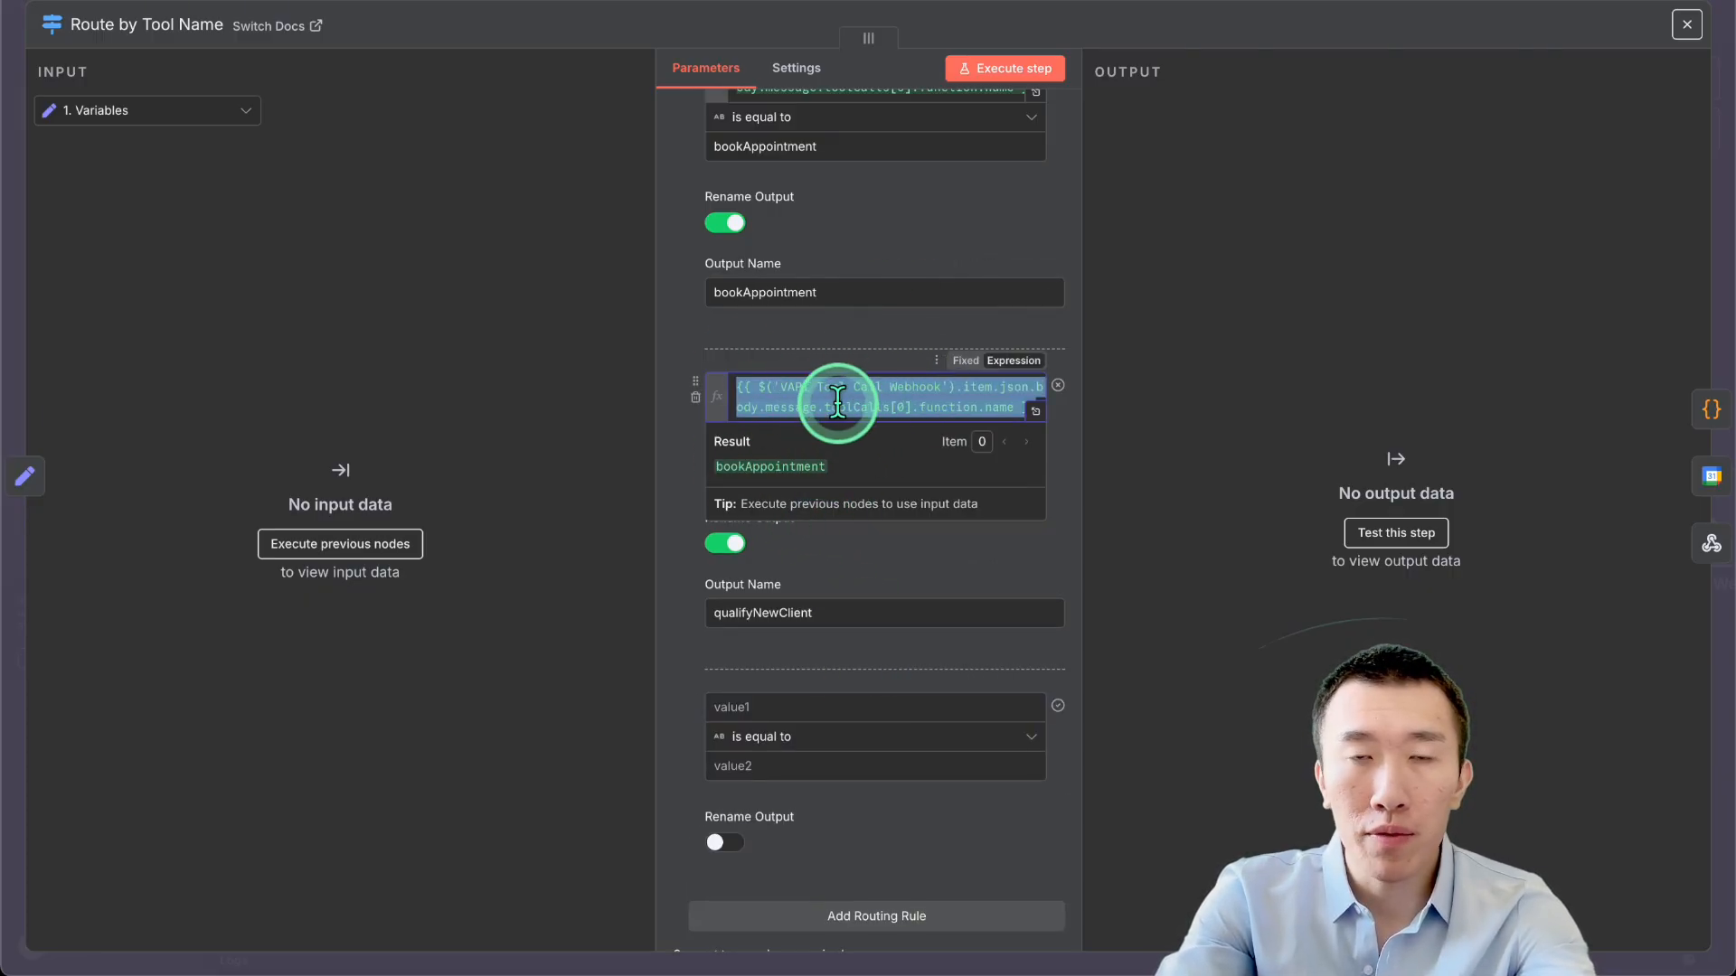
key(ctrl+c)
scroll(837, 404, down, 3)
click(815, 469)
key(ctrl+v)
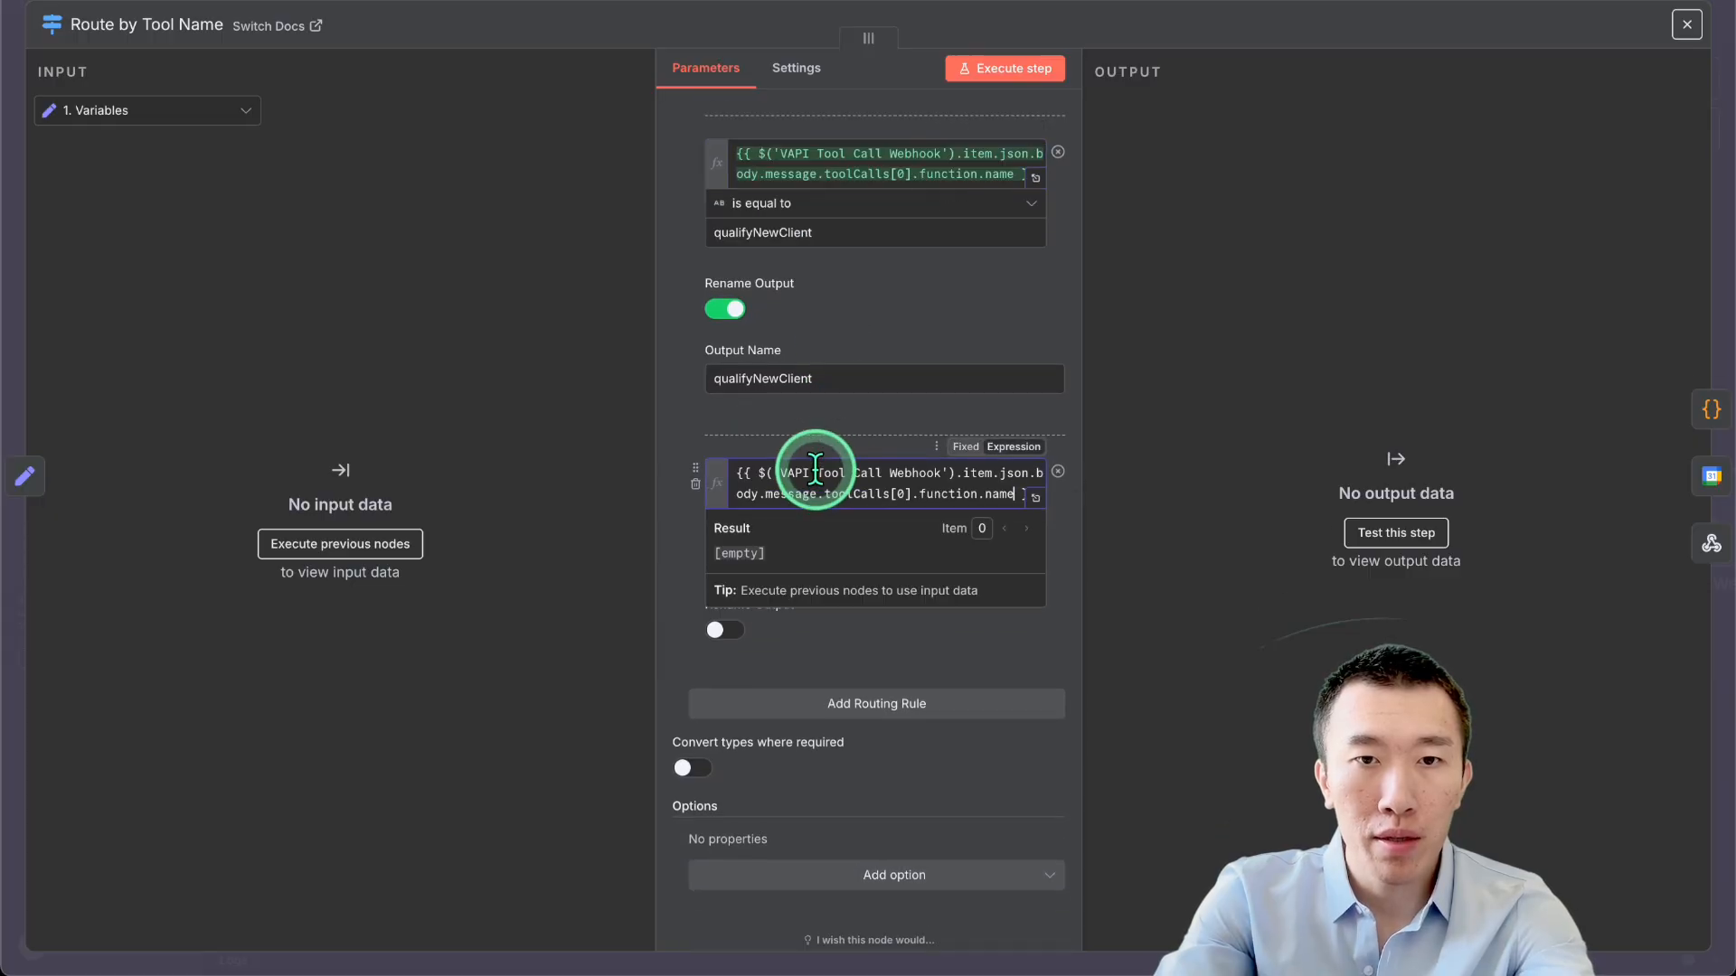
scroll(815, 469, down, 1)
click(853, 680)
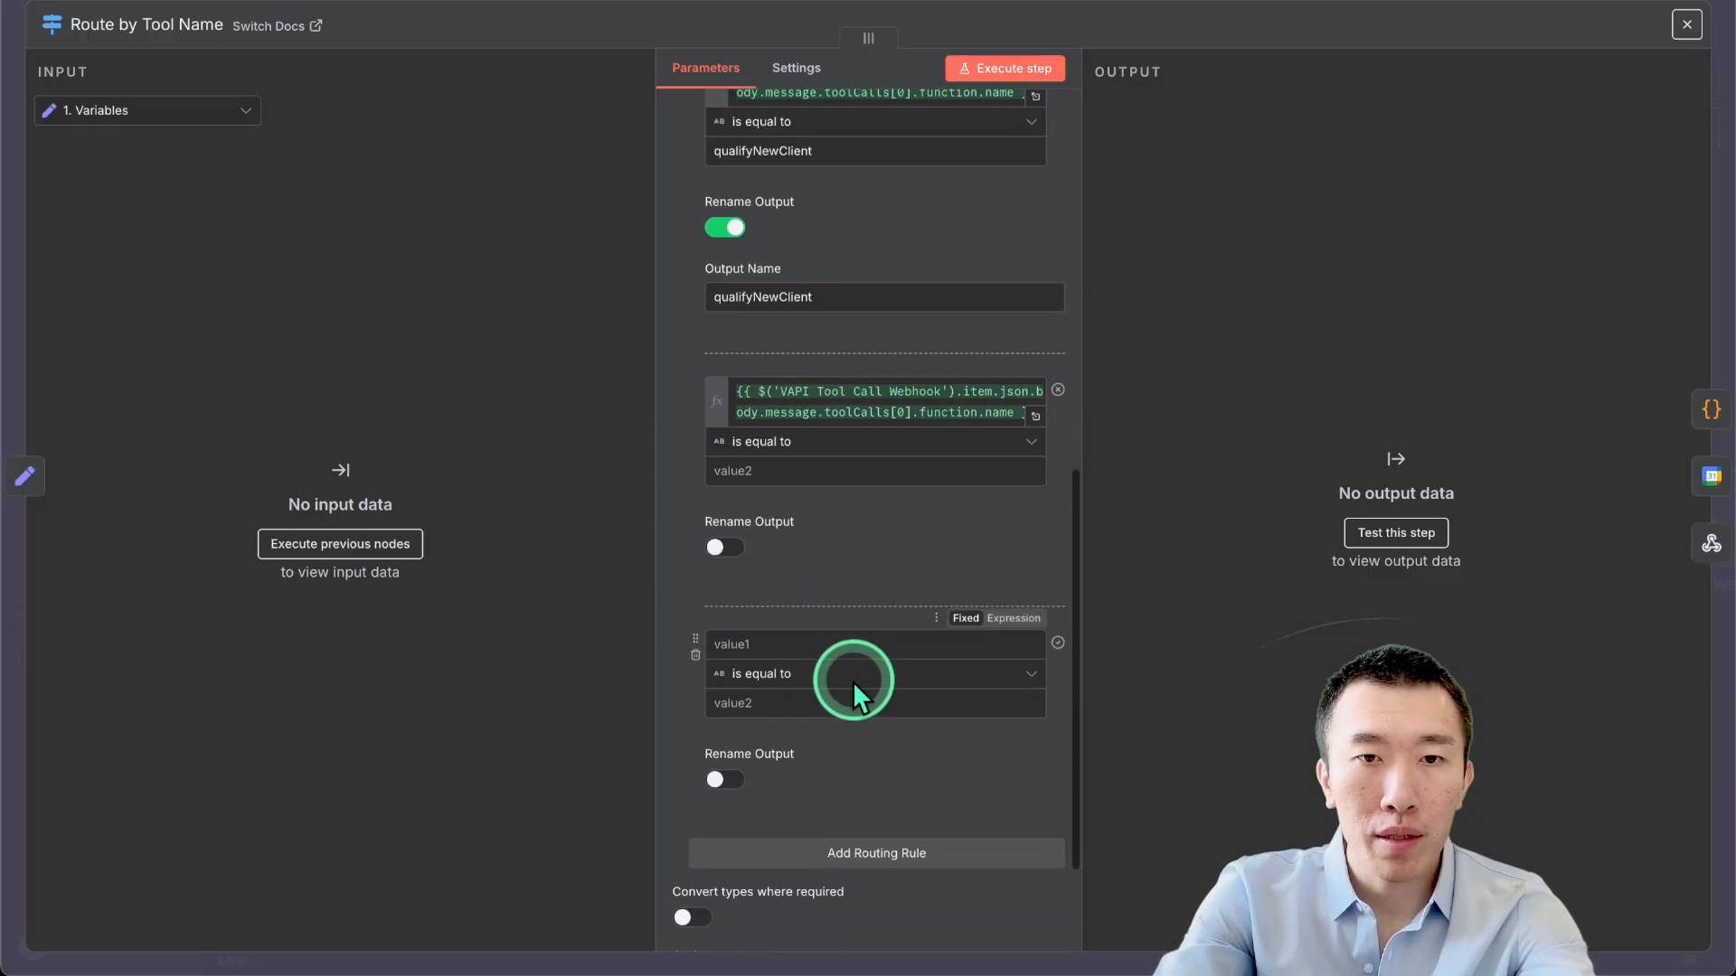
scroll(845, 597, down, 3)
click(829, 508)
key(ctrl+v)
scroll(855, 556, down, 2)
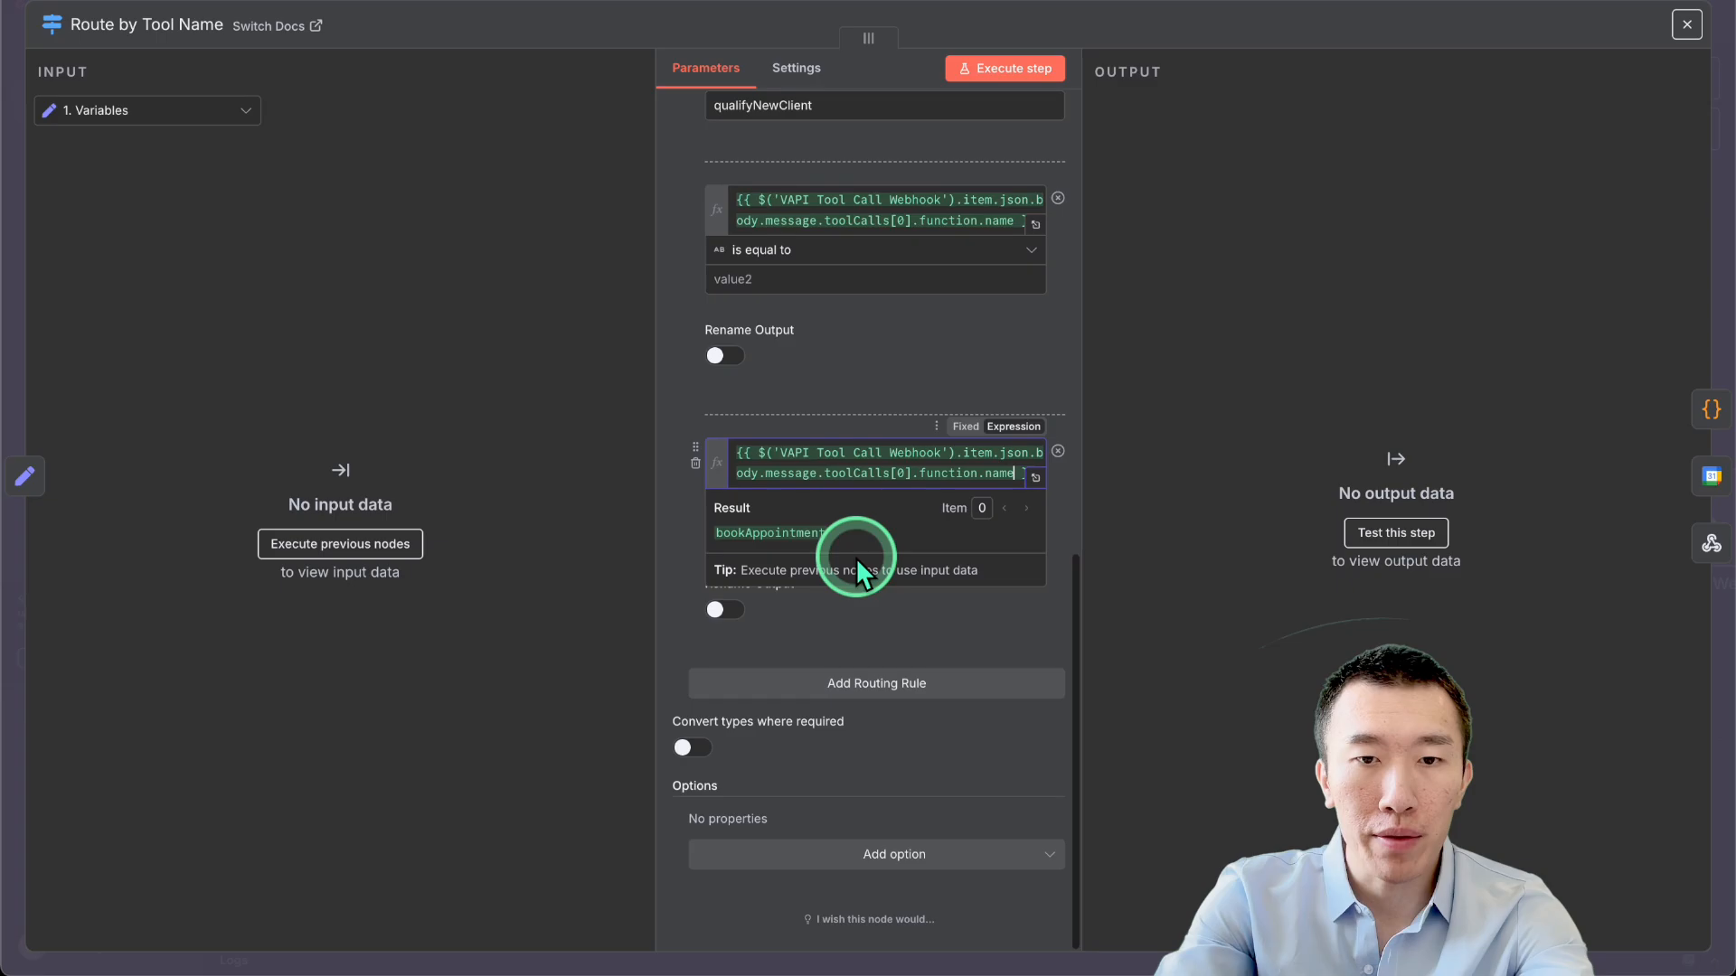
click(822, 683)
key(ctrl+v)
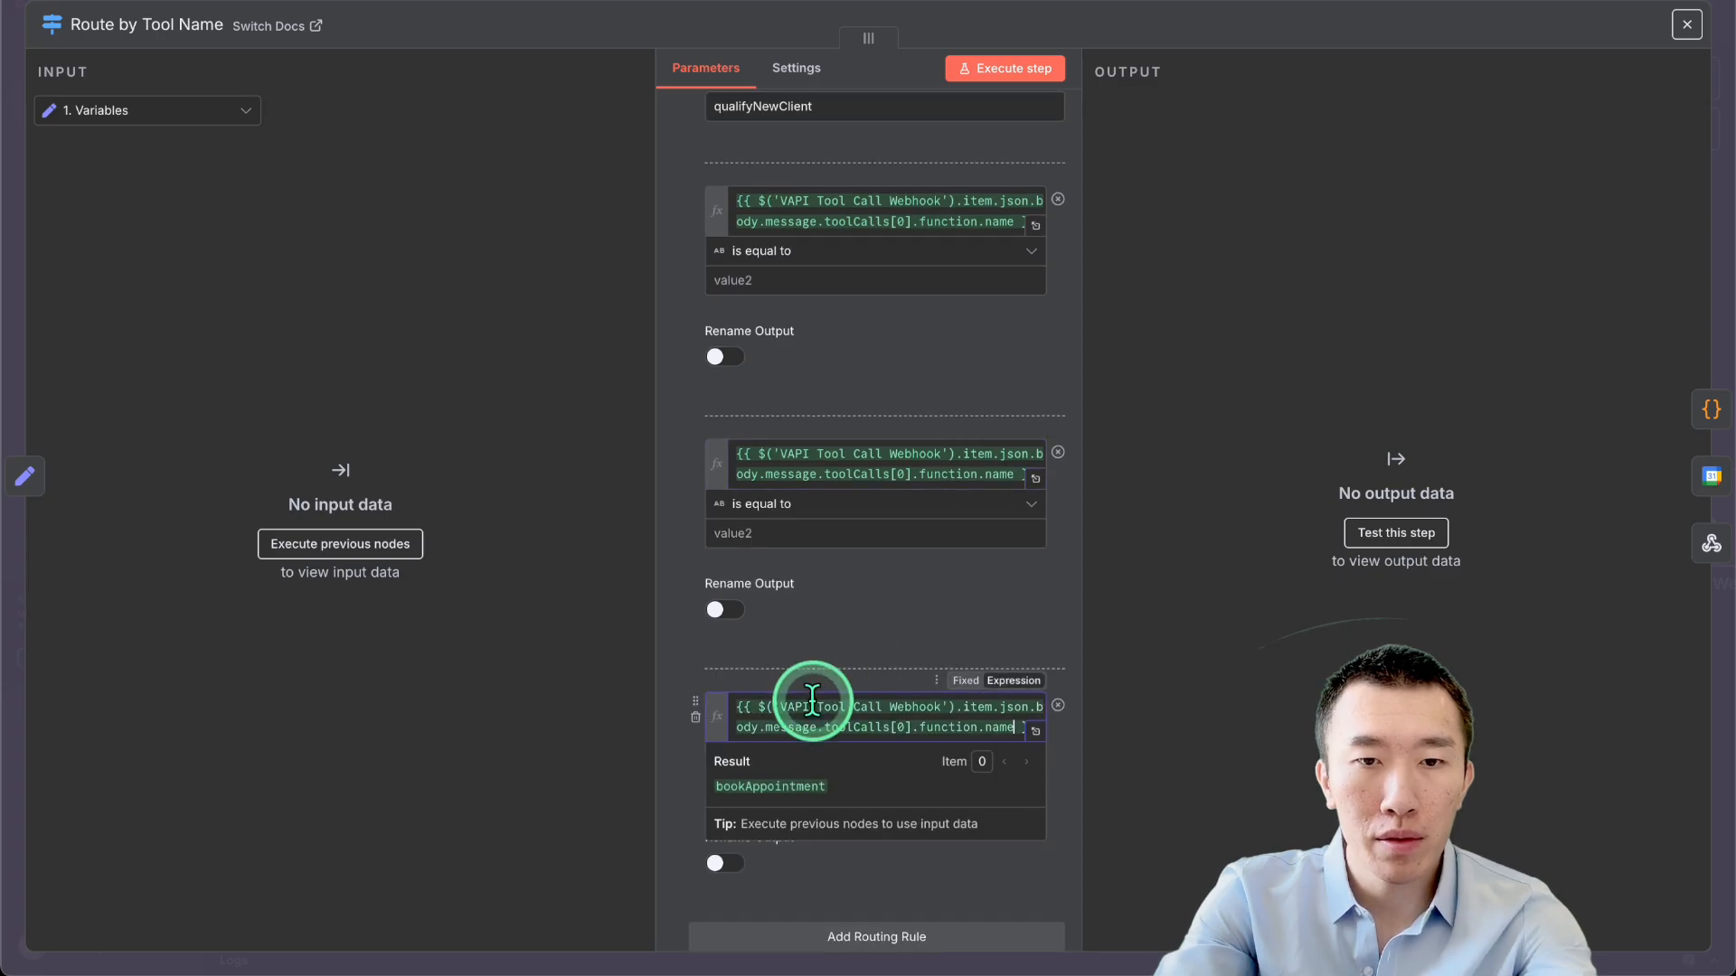
Enable Rename Output on the lookupClientByPhone rule and name its output lookupClientByPhone.
scroll(855, 503, up, 2)
click(804, 358)
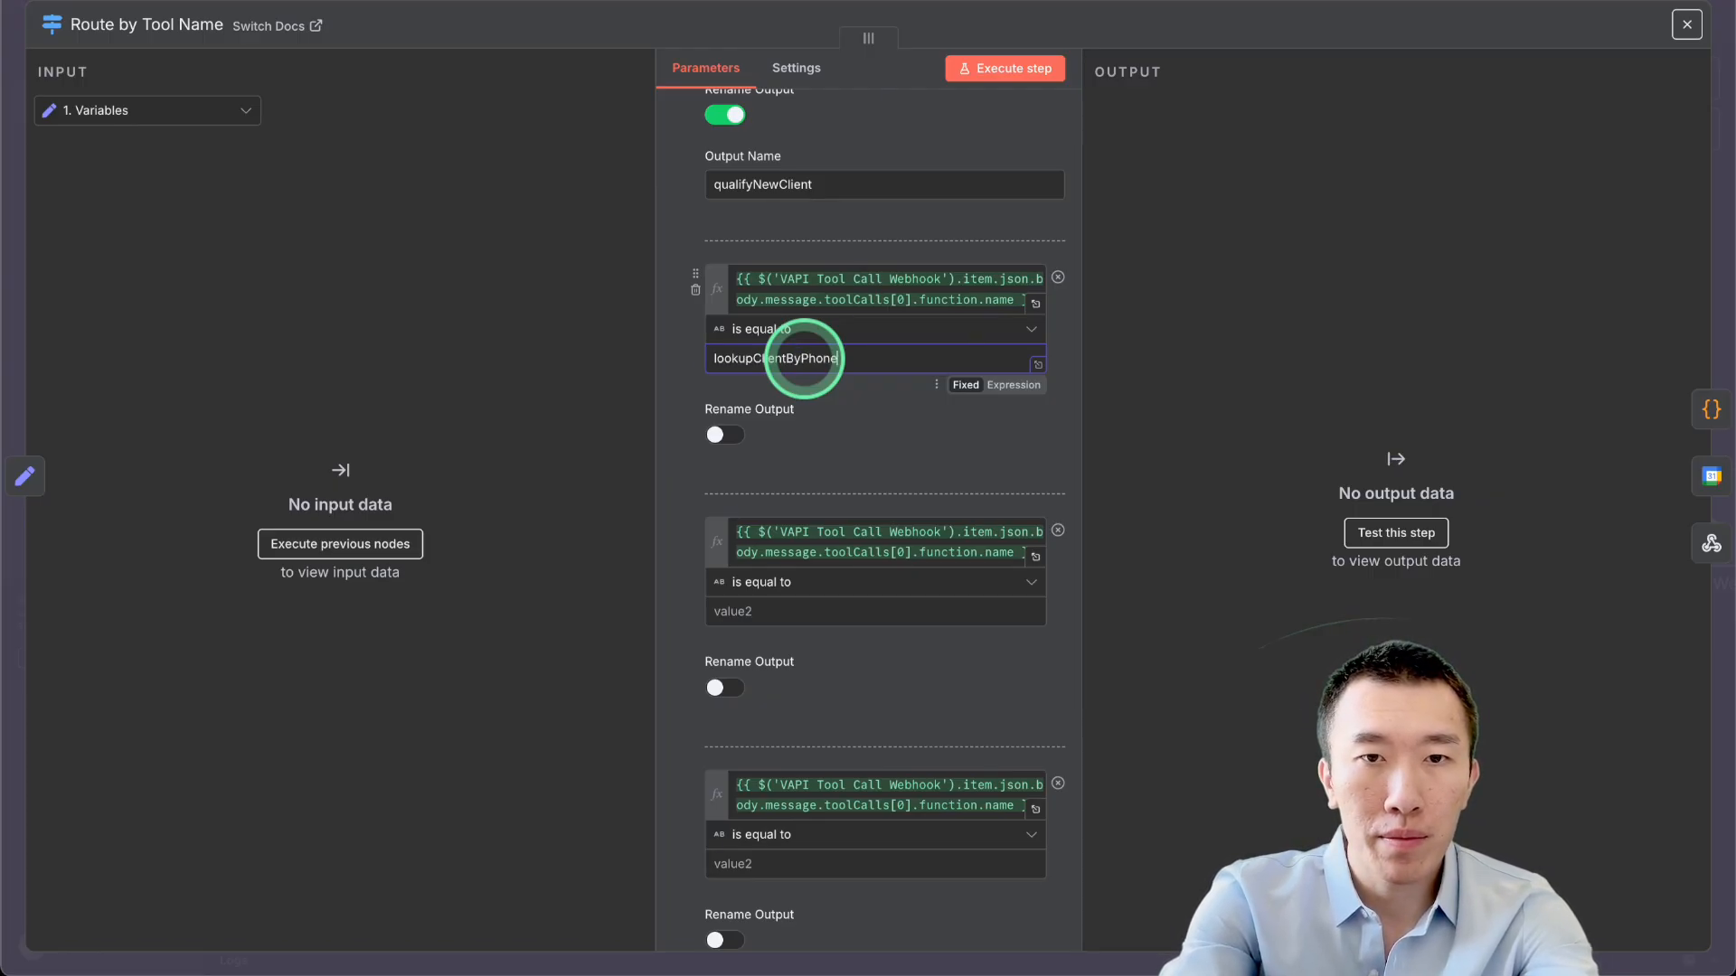
click(724, 435)
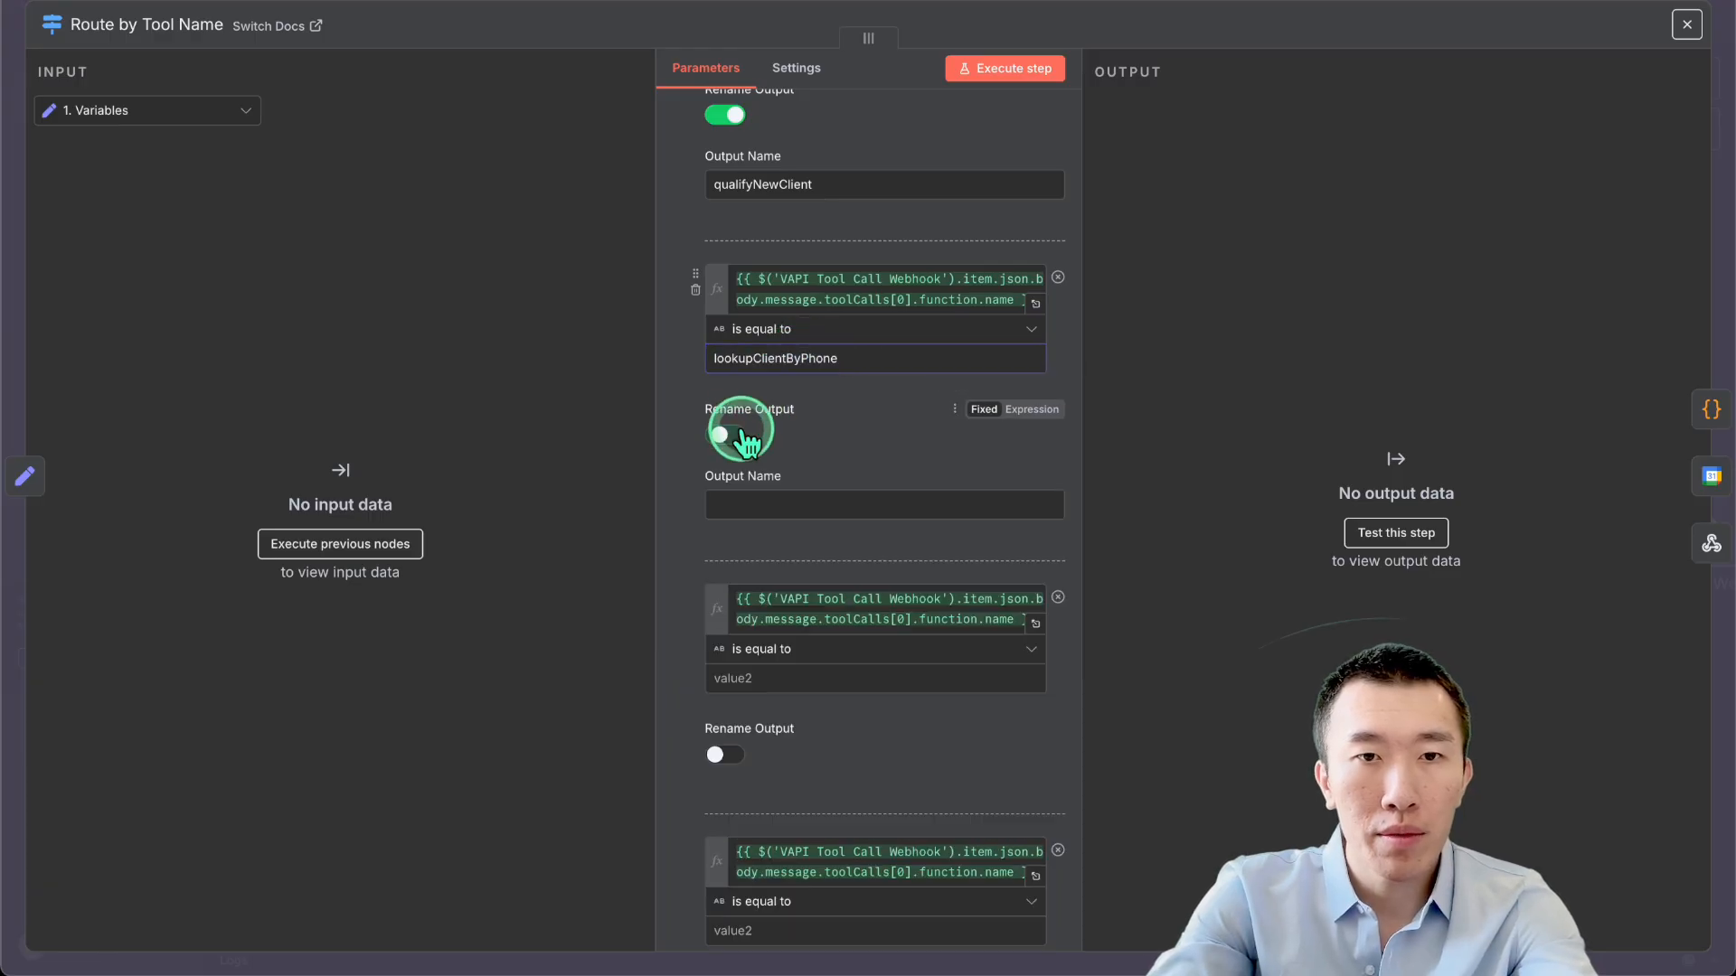
click(785, 493)
key(ctrl+v)
Enable Rename Output on the reschedule rule and name its output rescheduleAppointment.
scroll(845, 494, down, 3)
click(814, 441)
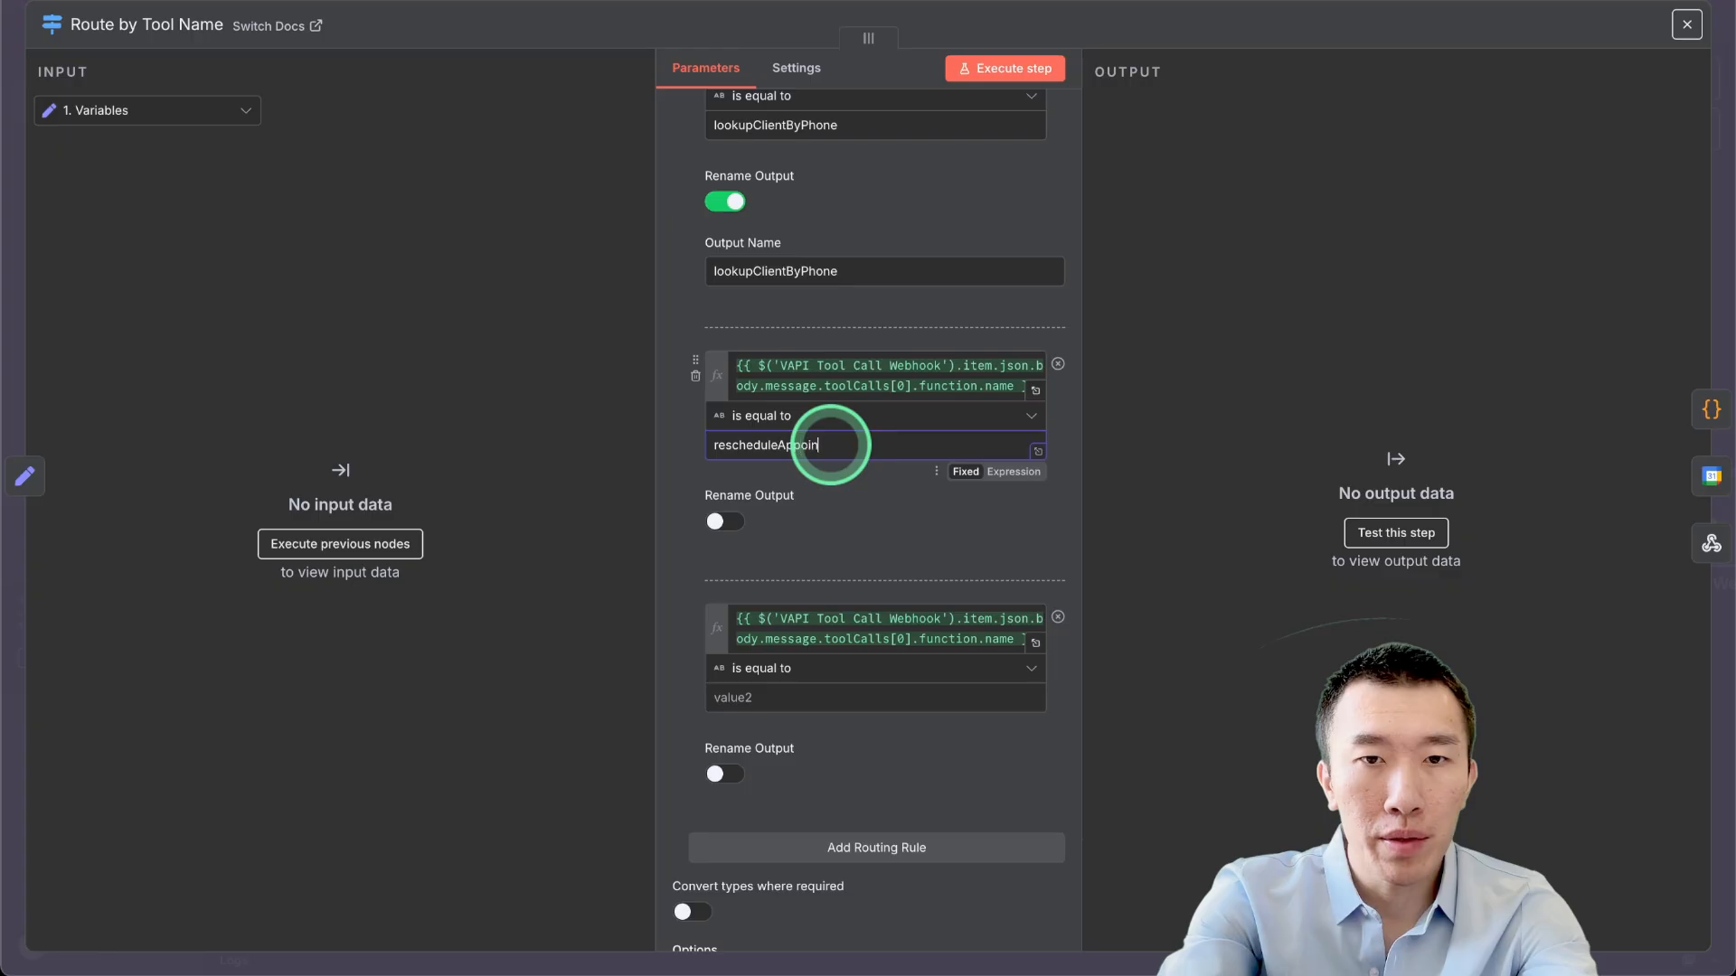
double_click(830, 444)
key(ctrl+c)
click(724, 521)
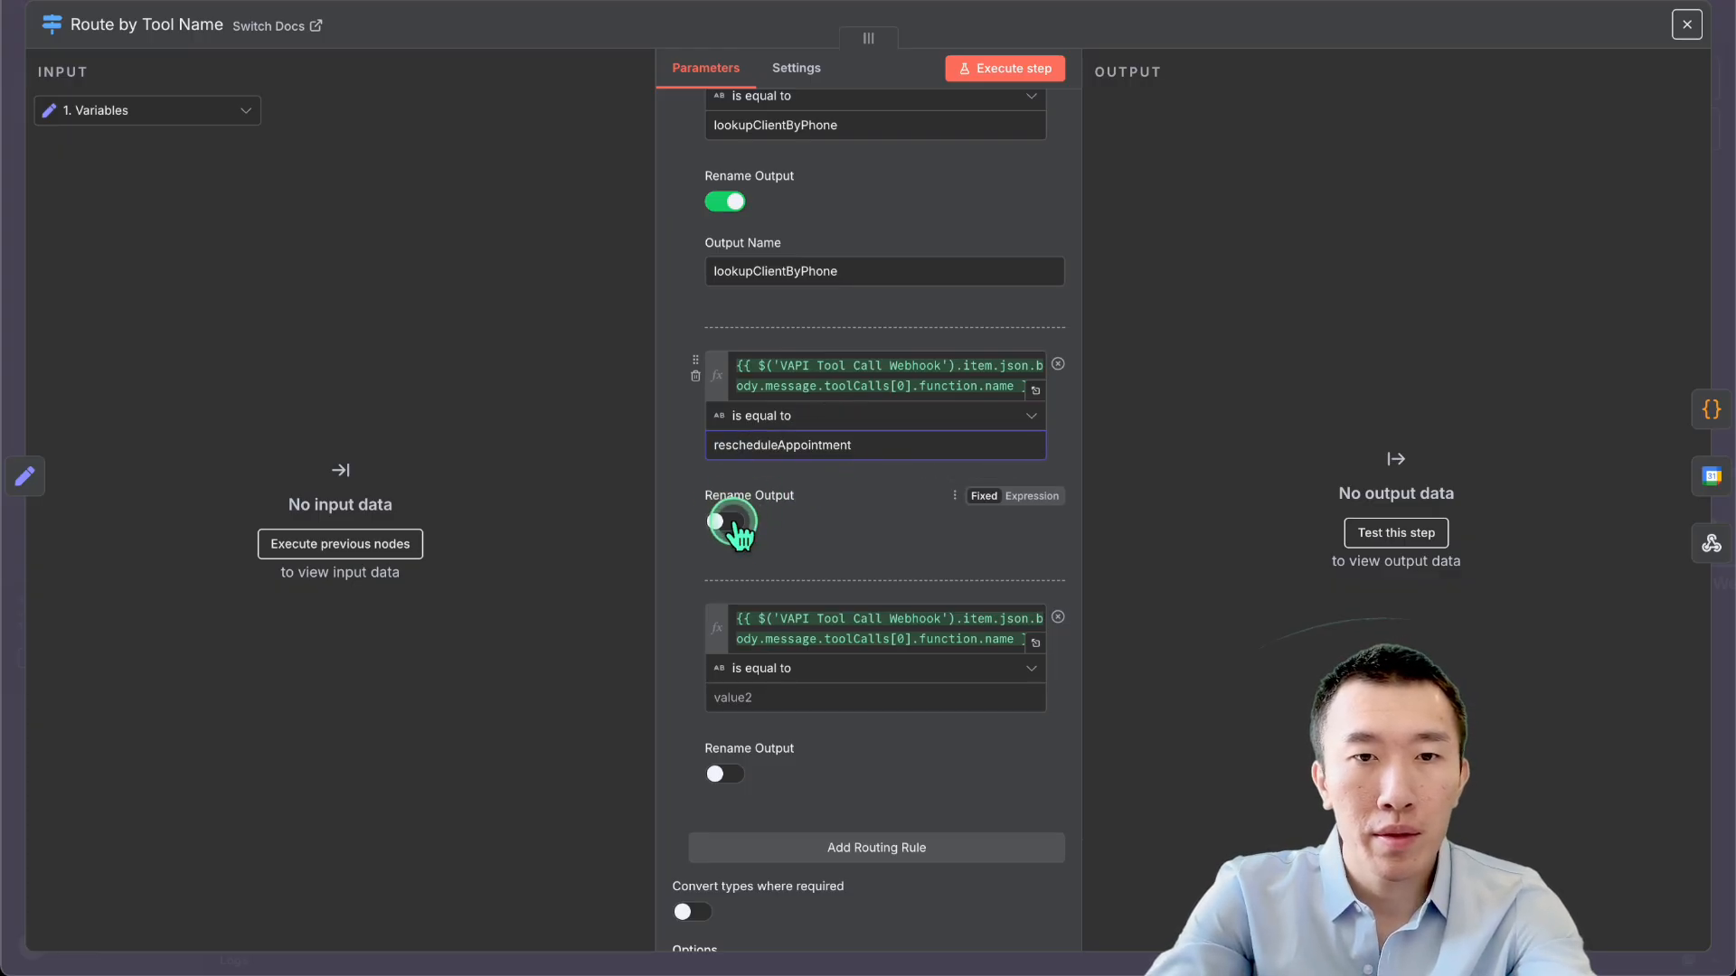
click(786, 589)
key(ctrl+v)
Enable Rename Output on the cancel rule and name its output cancelAppointment.
scroll(791, 590, down, 2)
scroll(791, 589, down, 1)
click(803, 559)
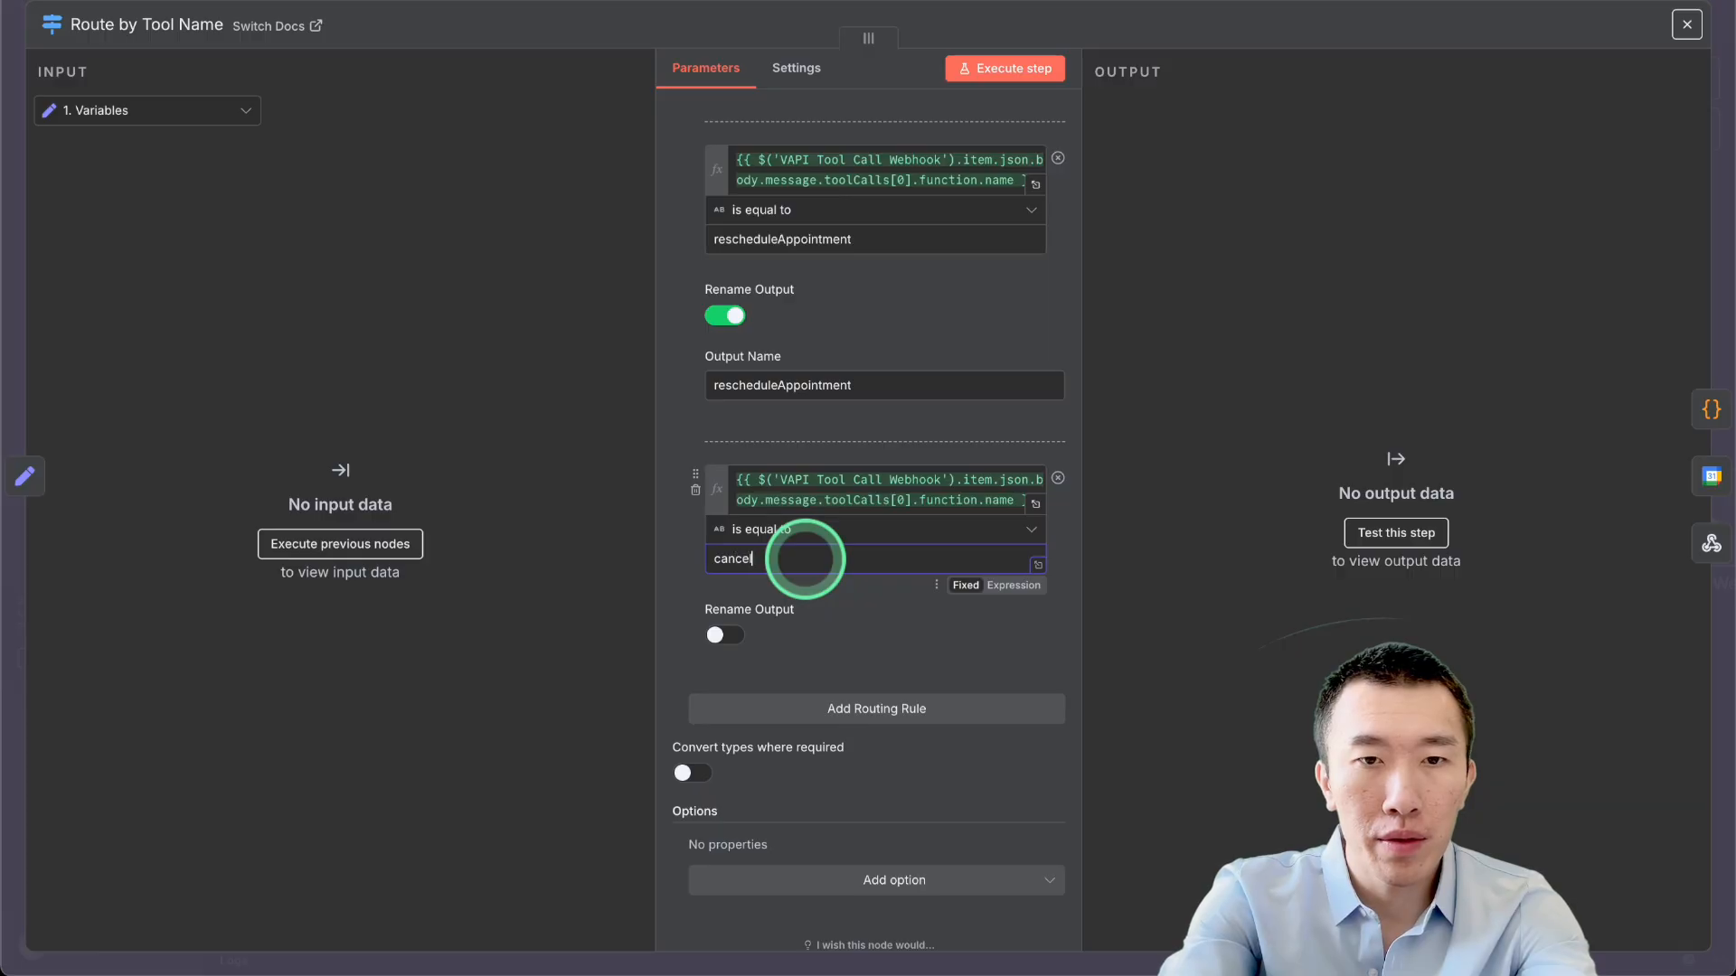
double_click(805, 559)
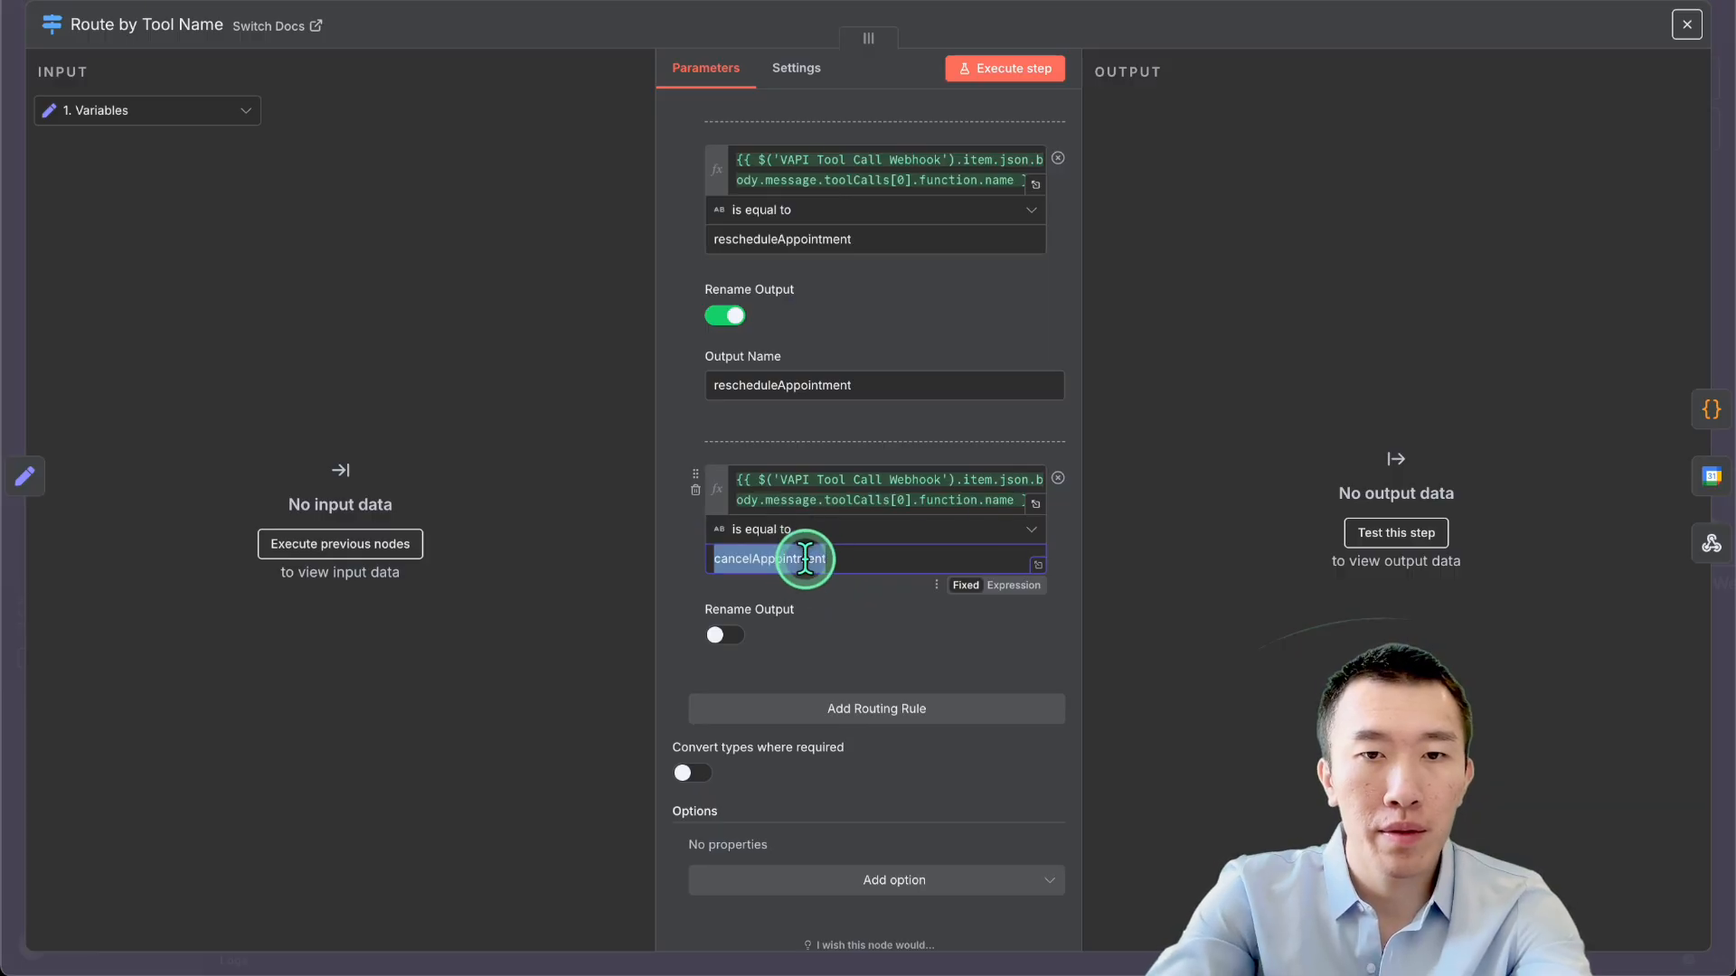
click(764, 639)
key(ctrl+v)
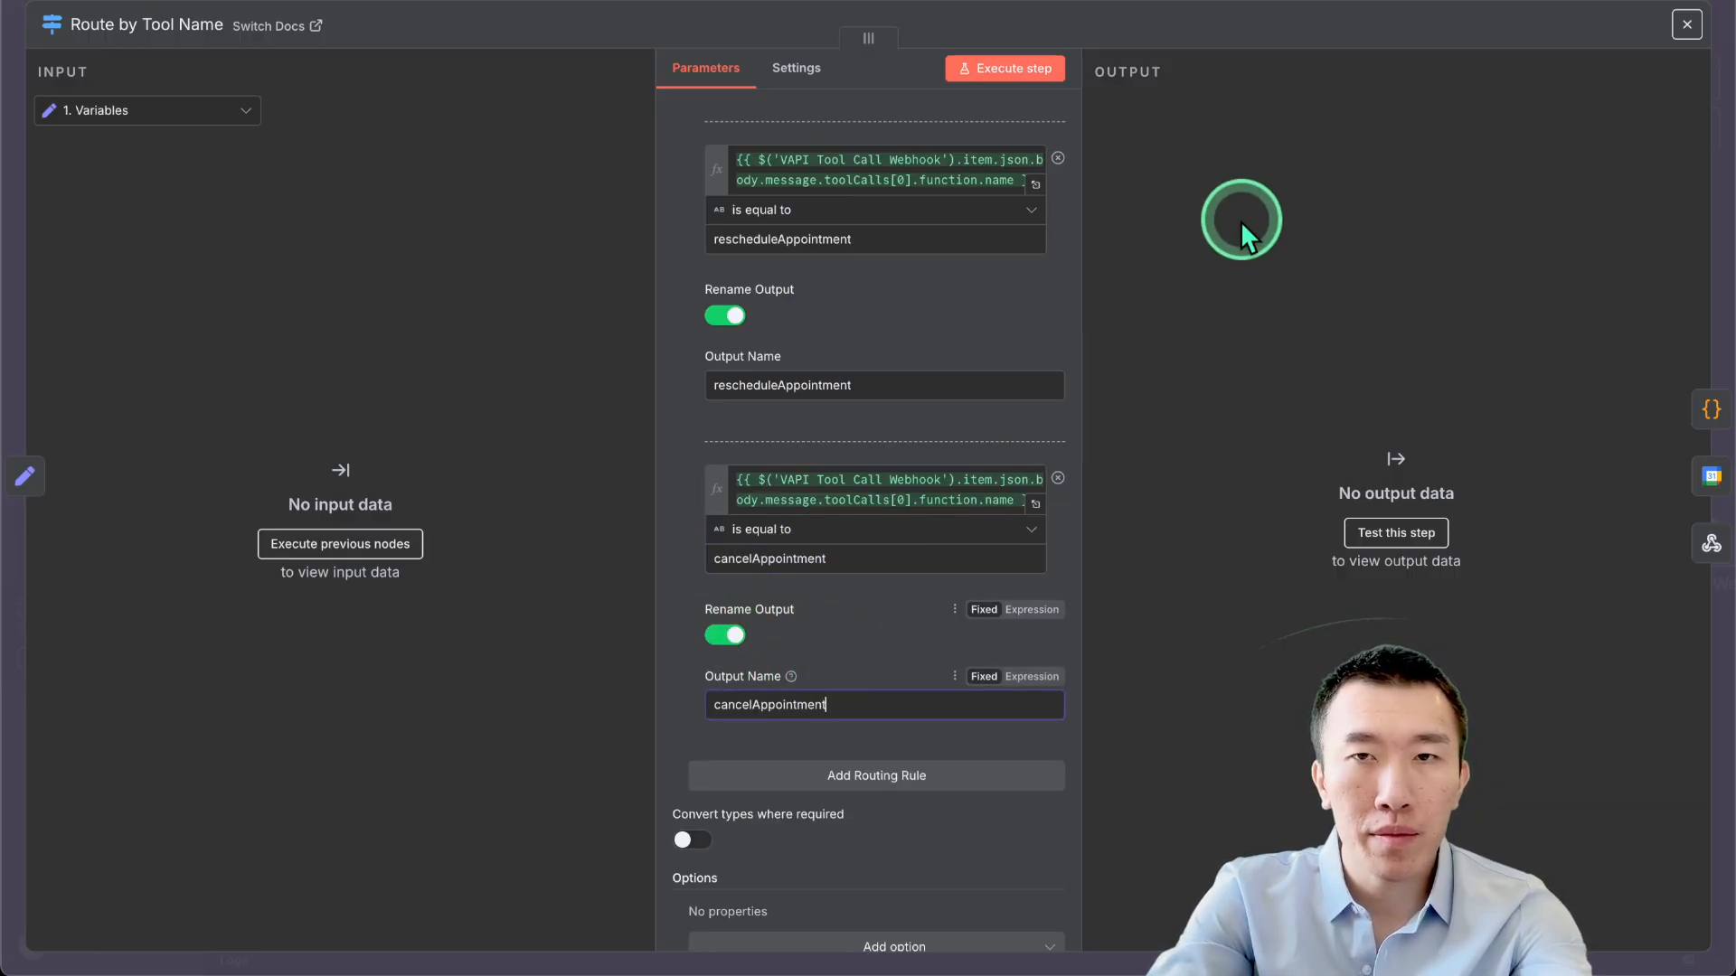
click(1278, 7)
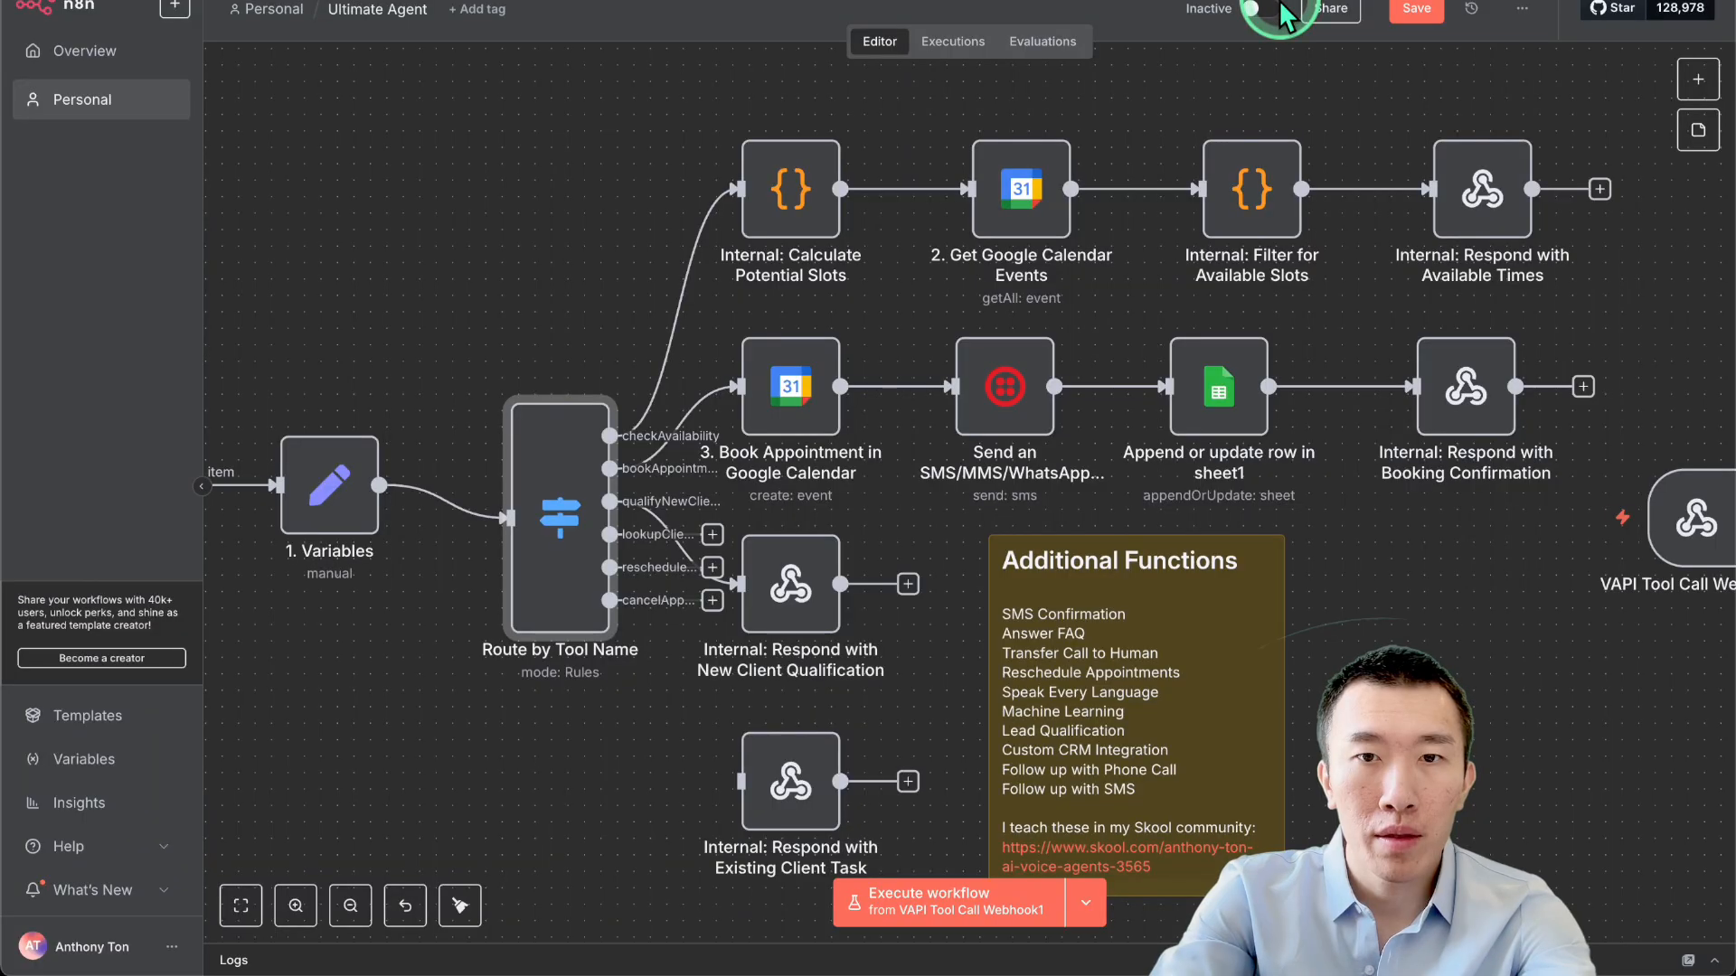
Save the Ultimate Agent workflow.
click(1413, 10)
scroll(900, 565, down, 2)
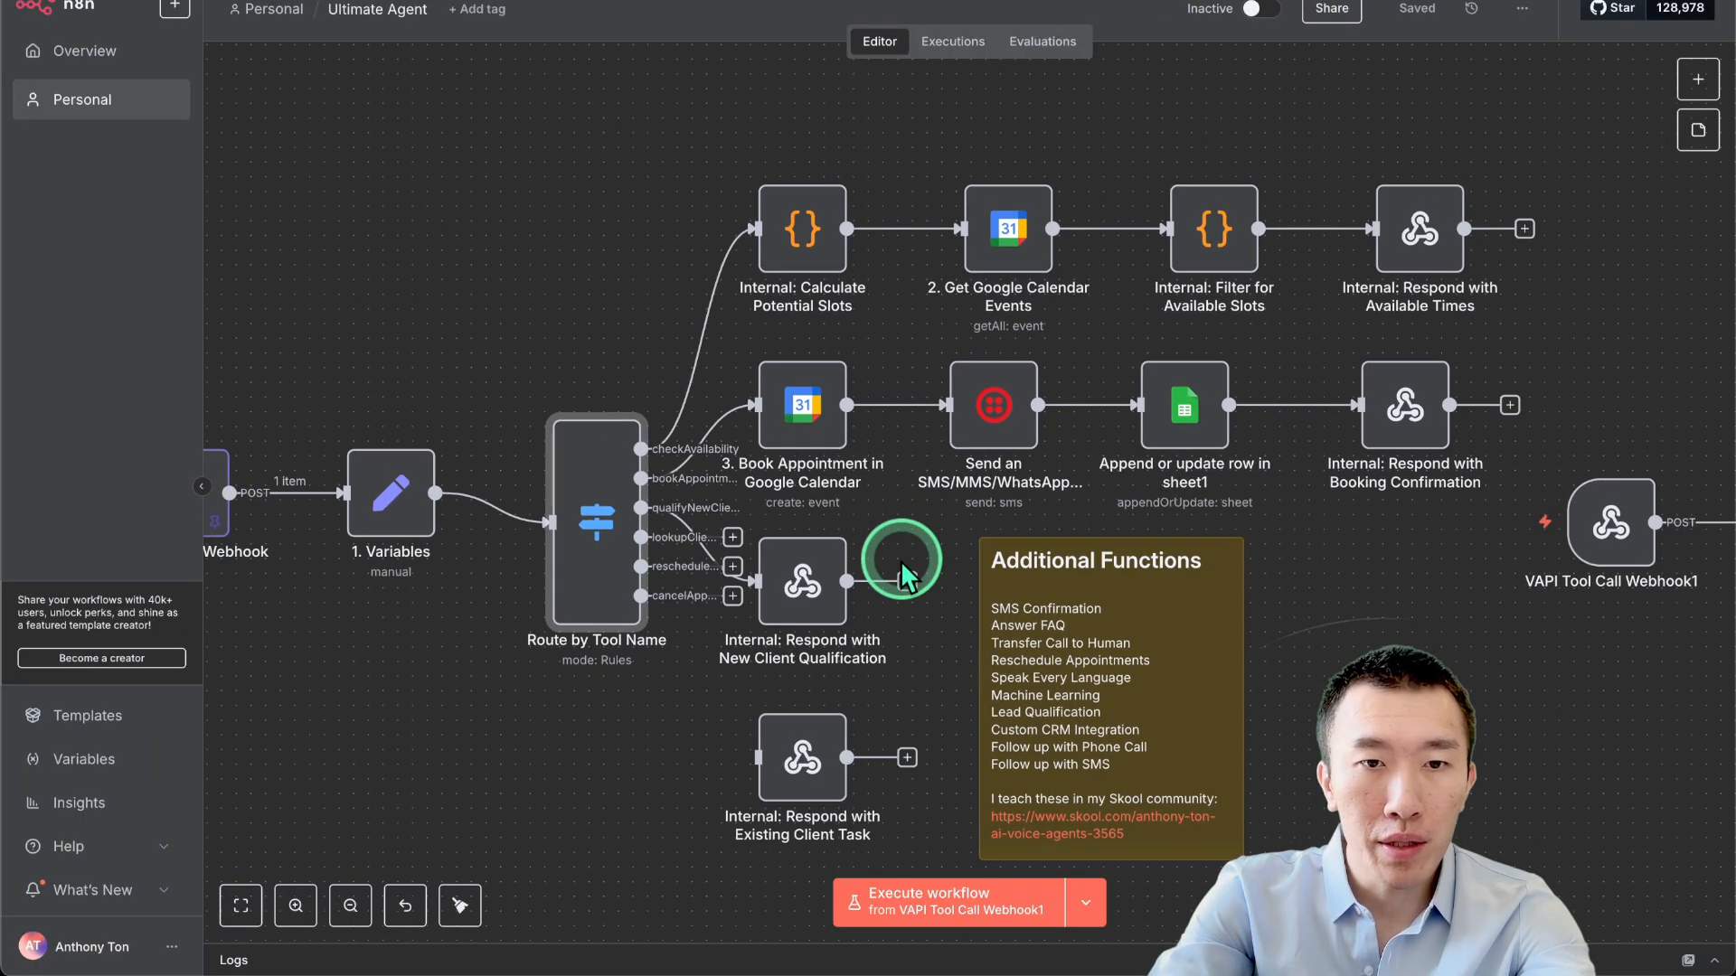
scroll(890, 579, up, 3)
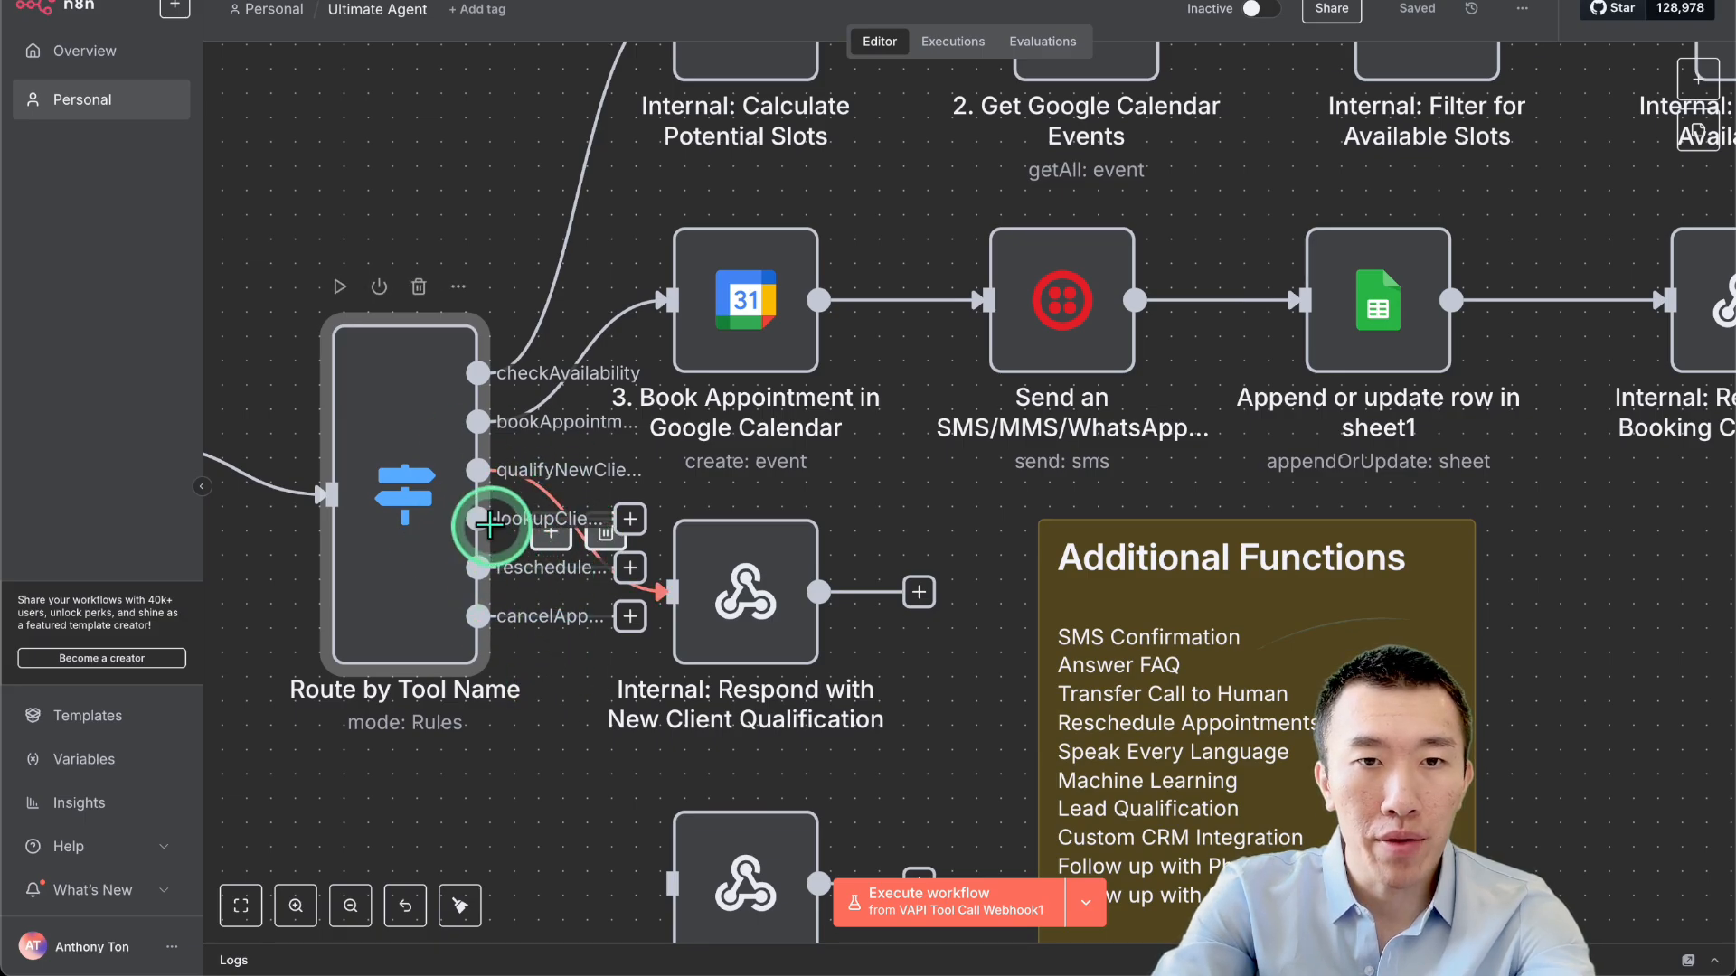
scroll(639, 717, down, 1)
Move the New Client Qualification response node up-right and delete the Existing Client Task response node.
drag(758, 563, 1002, 369)
drag(775, 805, 841, 698)
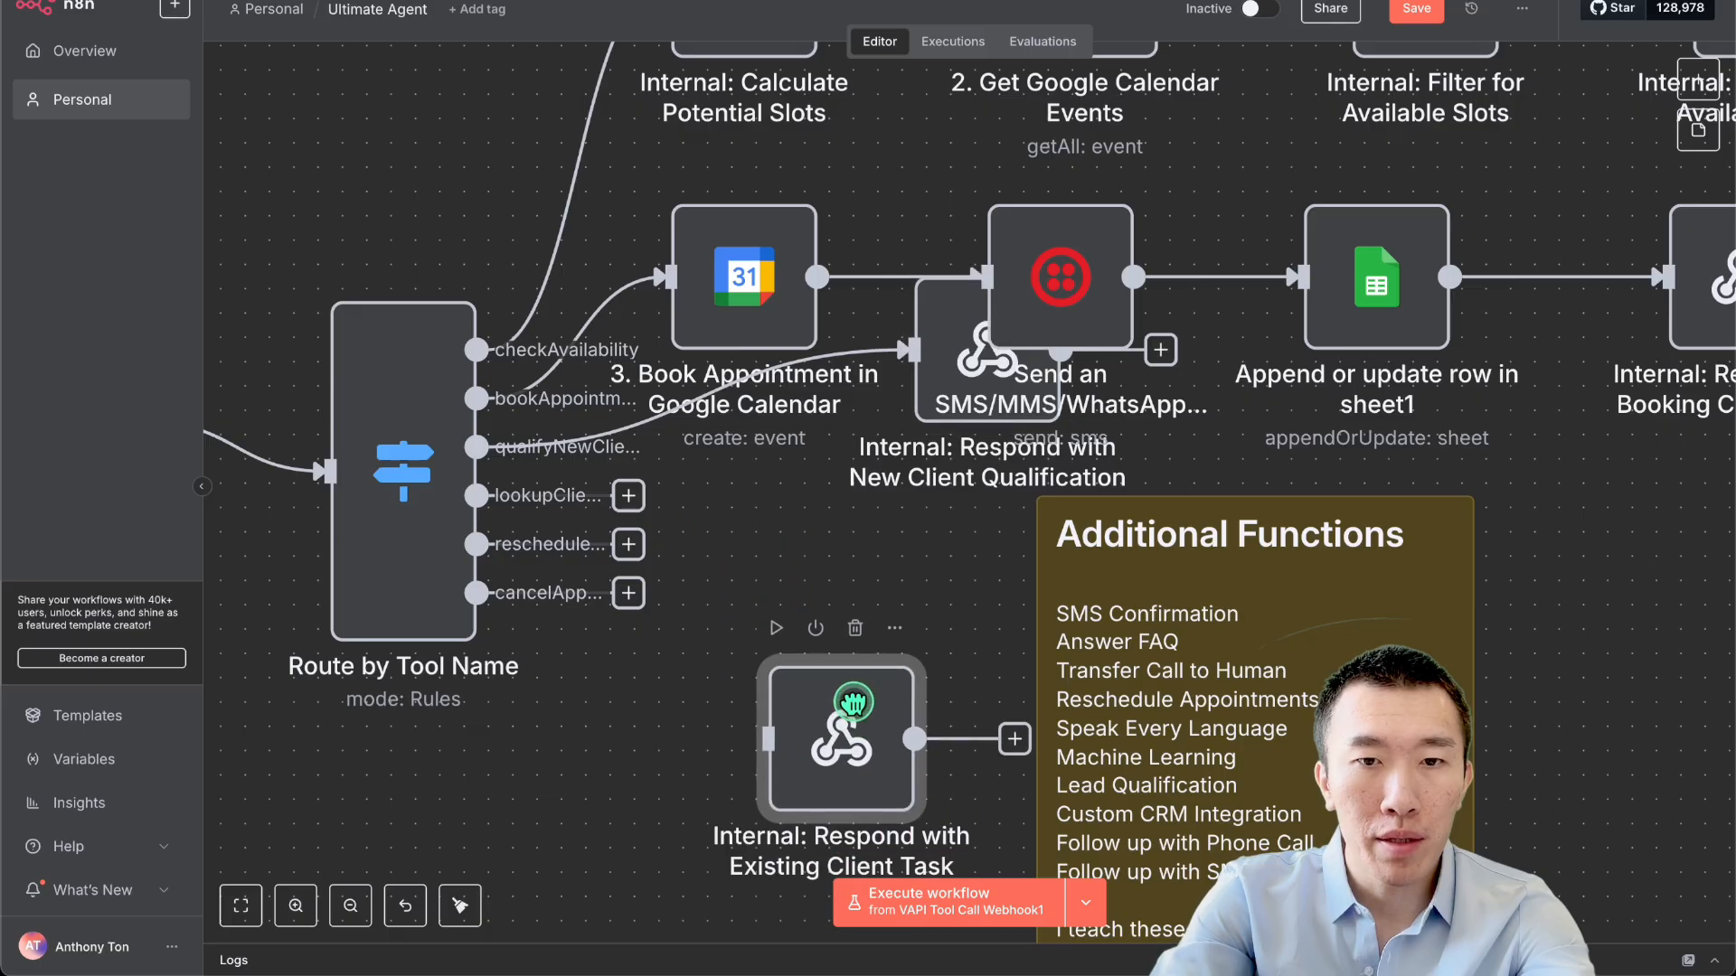
scroll(848, 705, down, 1)
scroll(850, 705, down, 3)
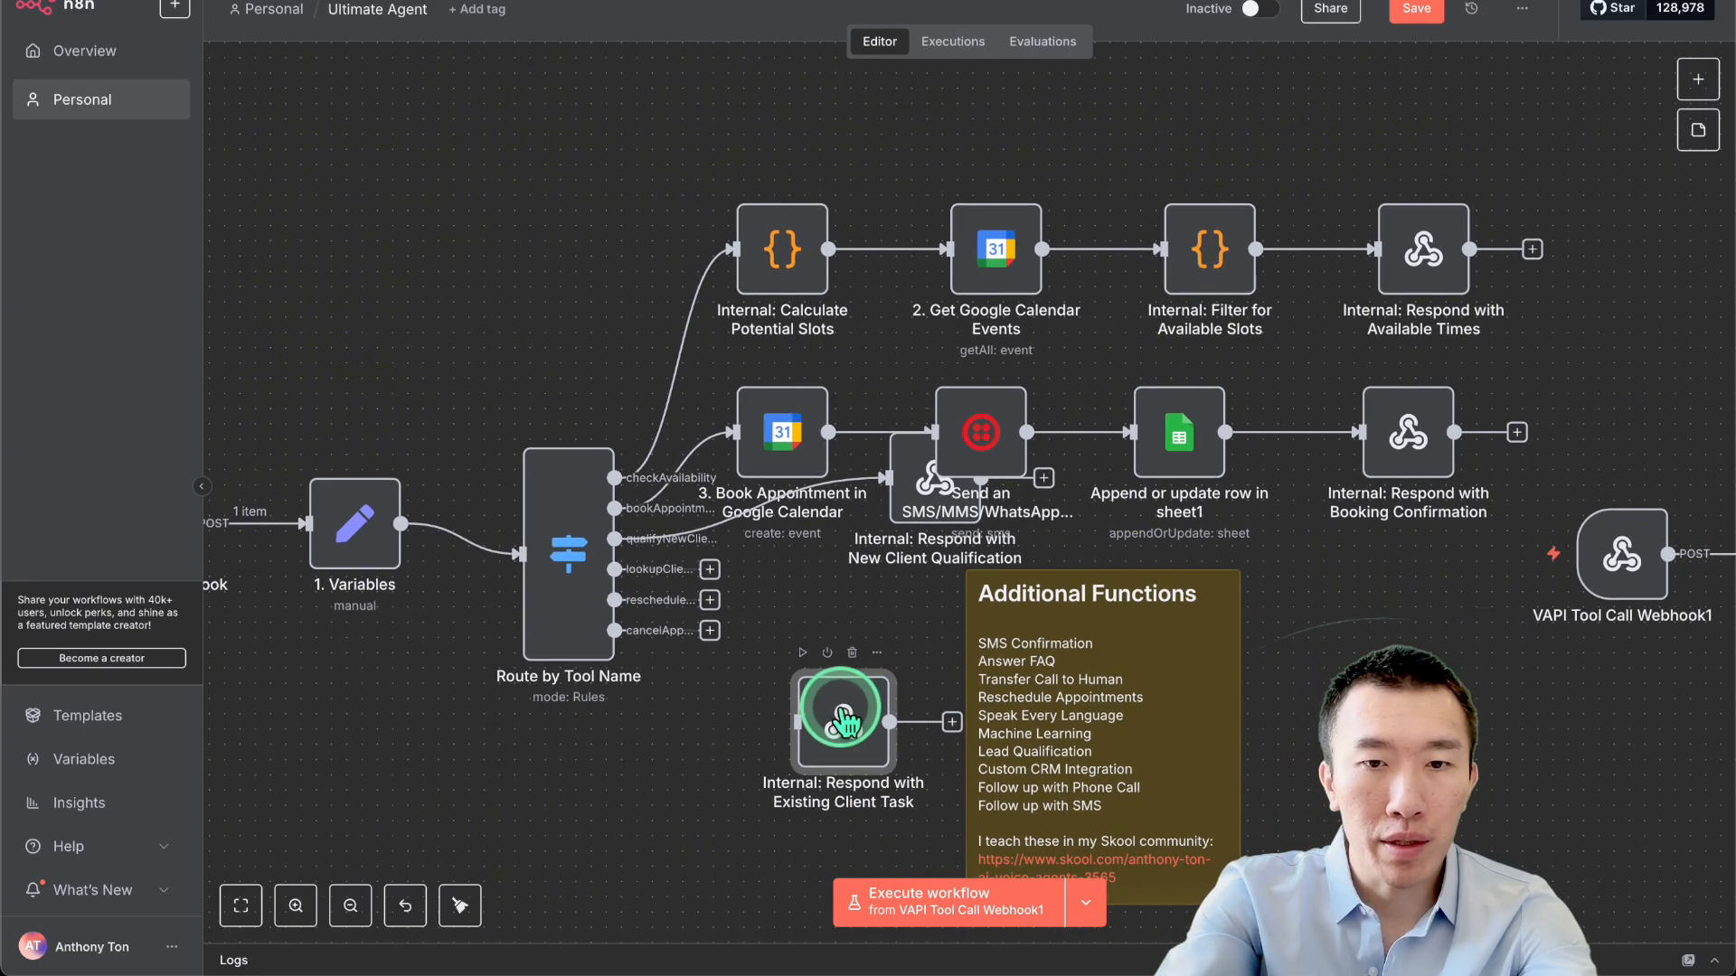
key(Delete)
scroll(839, 710, down, 2)
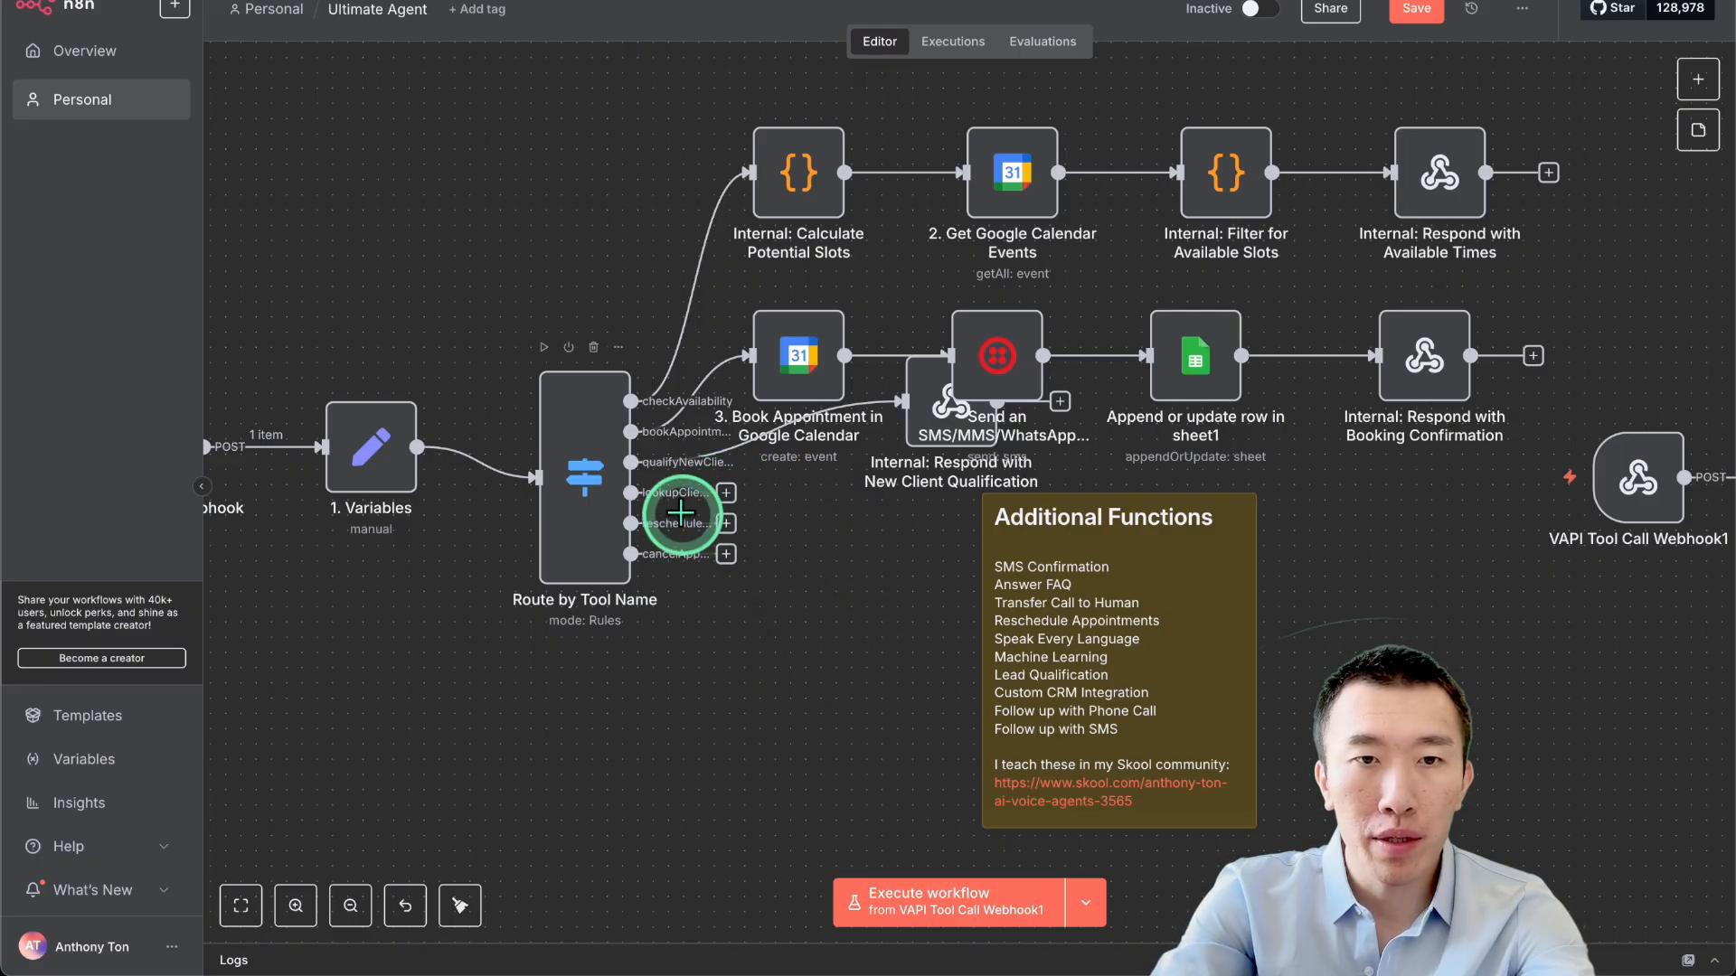
Add a Google Sheets 'Get row(s) in sheet' node on the lookupClient output.
click(726, 494)
click(1487, 145)
click(1489, 149)
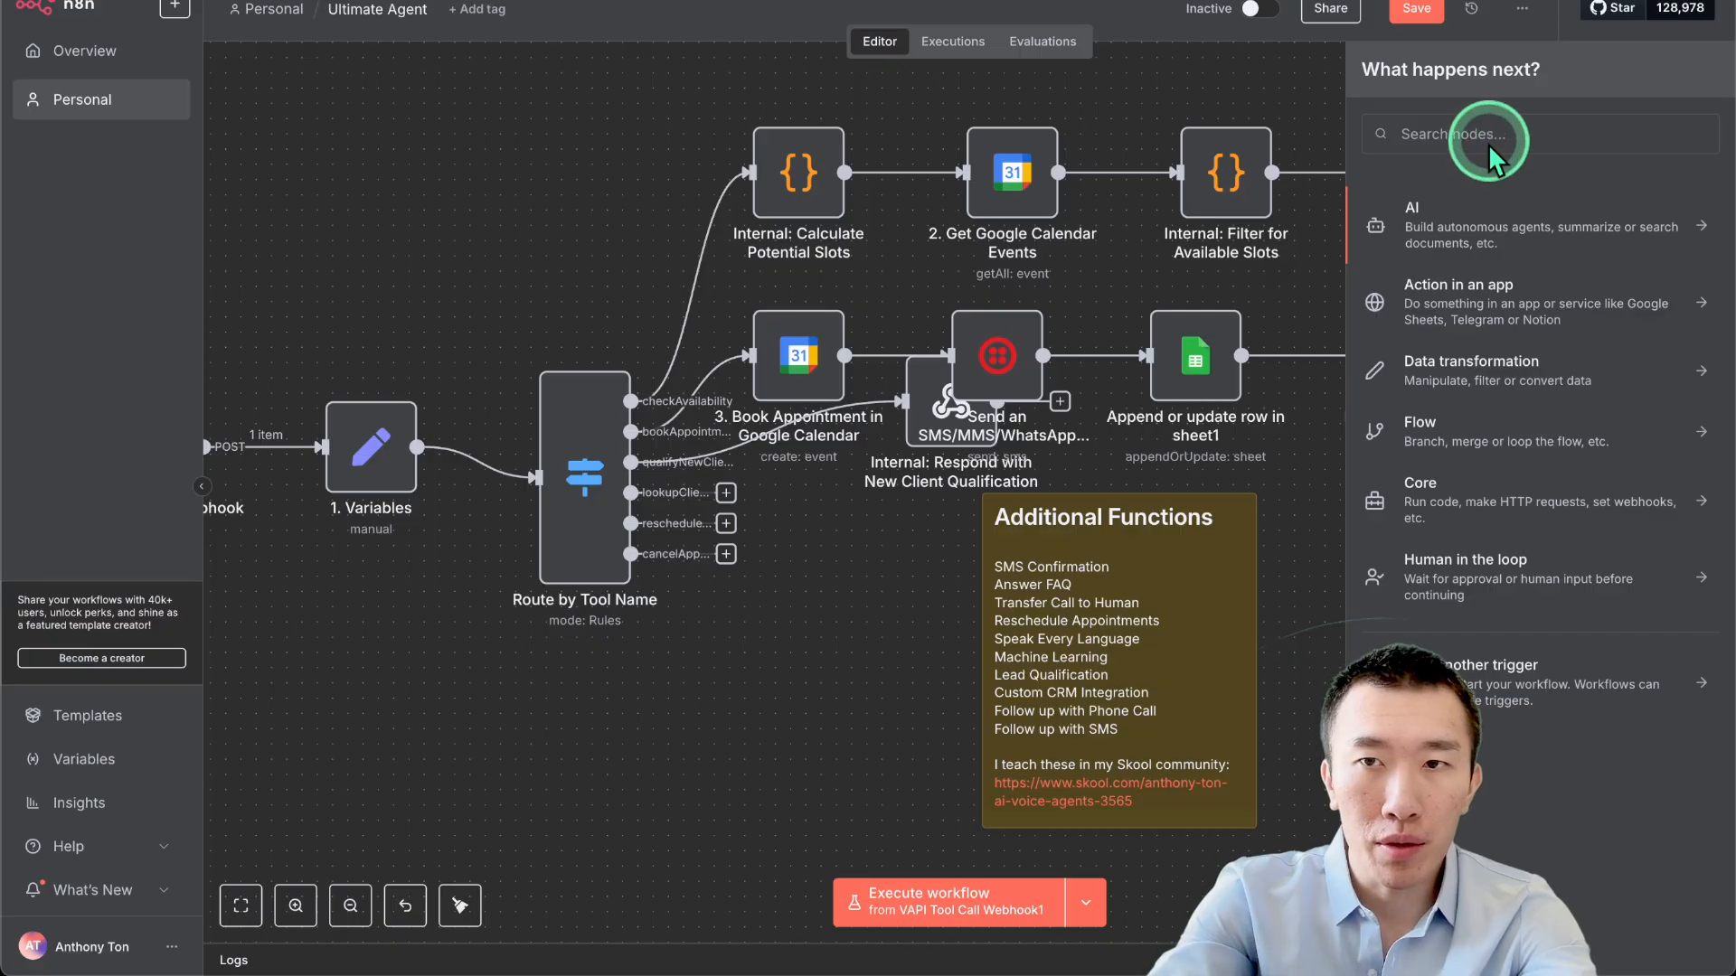
text(google sheet)
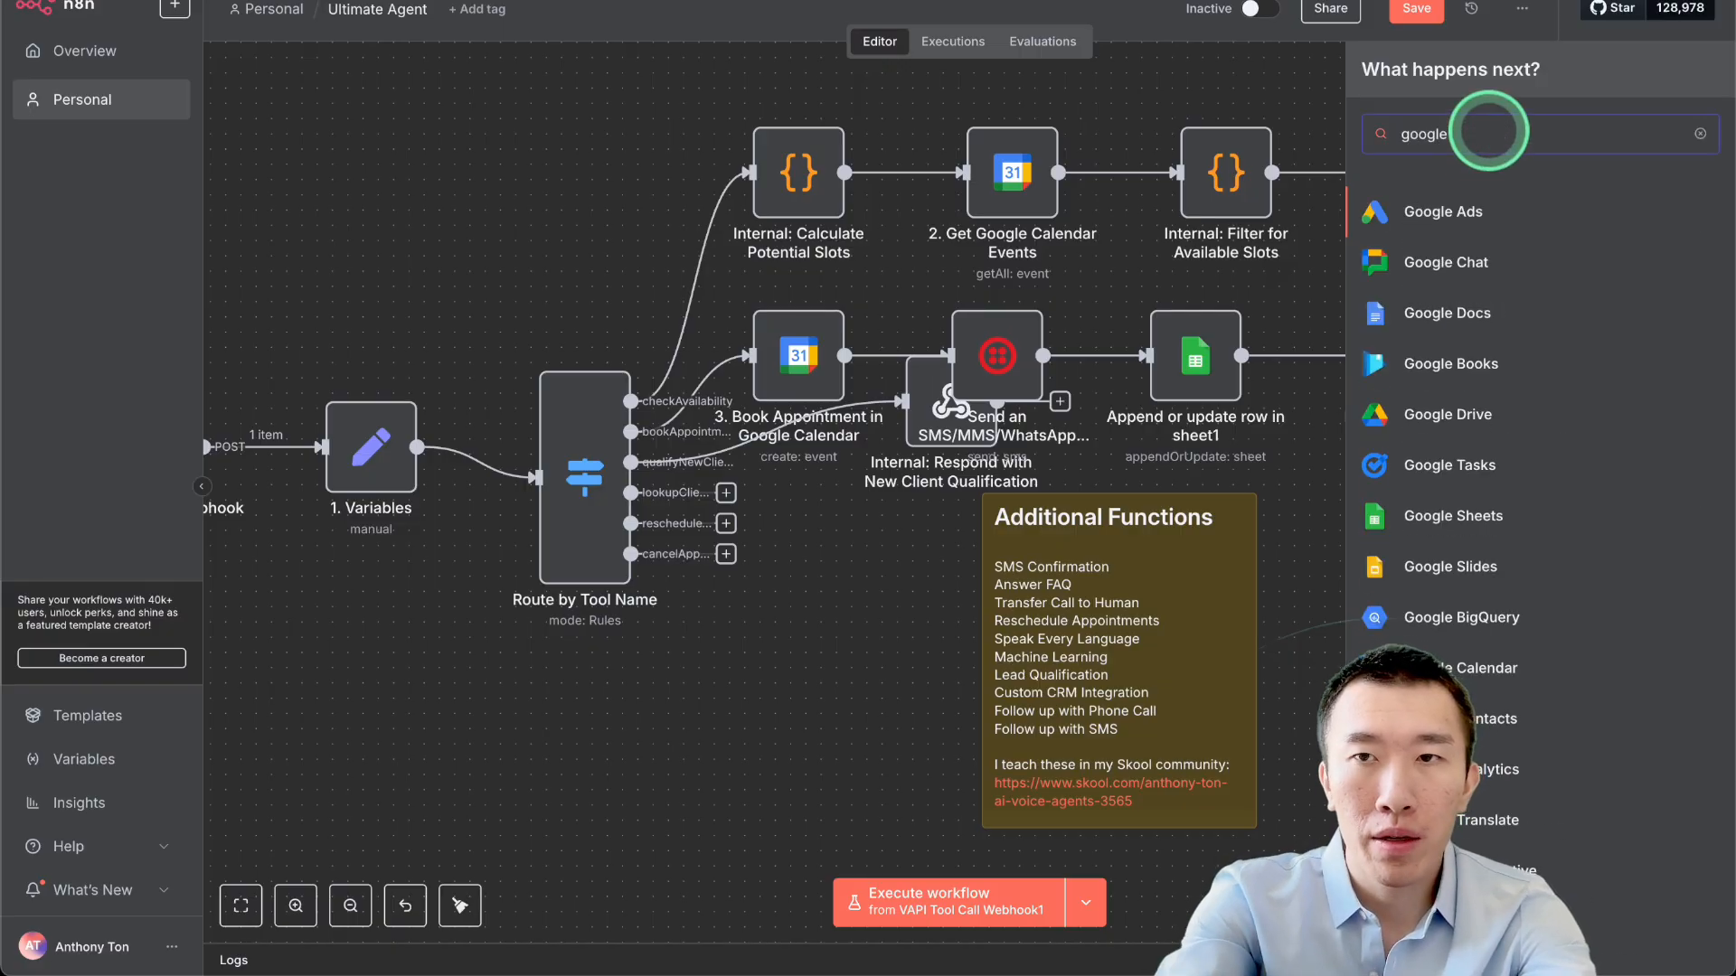
click(1483, 214)
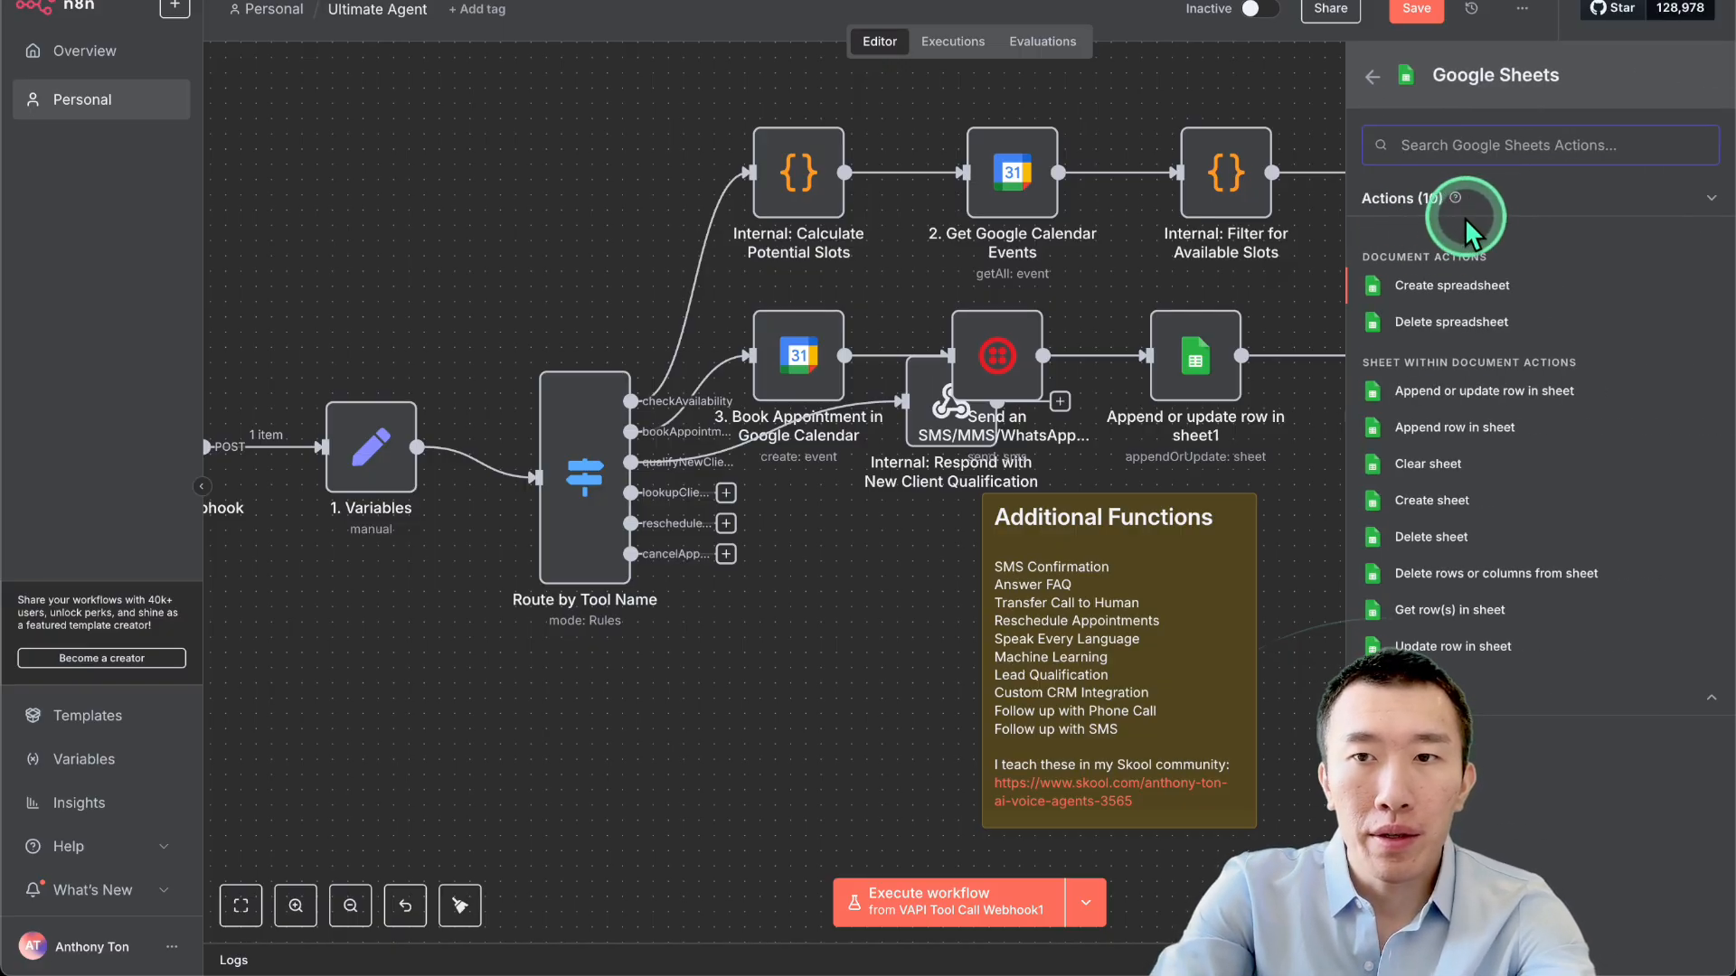
click(1483, 611)
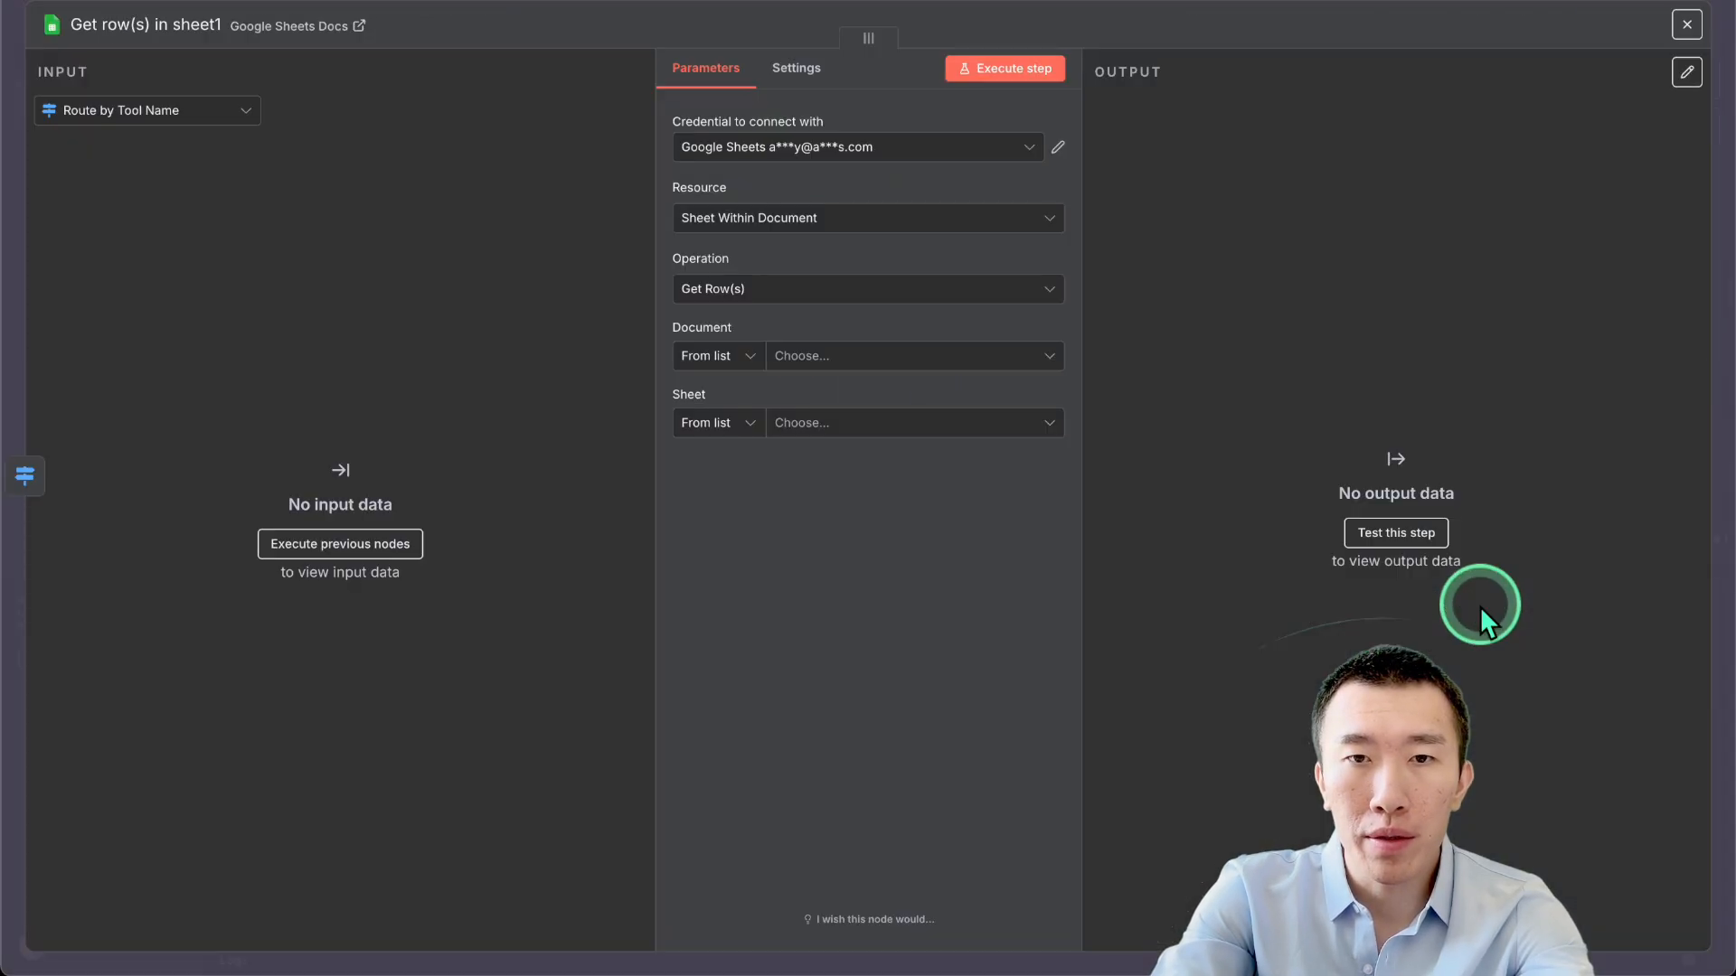
Have it read Sheet1 of Clinic contacts with one empty filter condition.
click(883, 358)
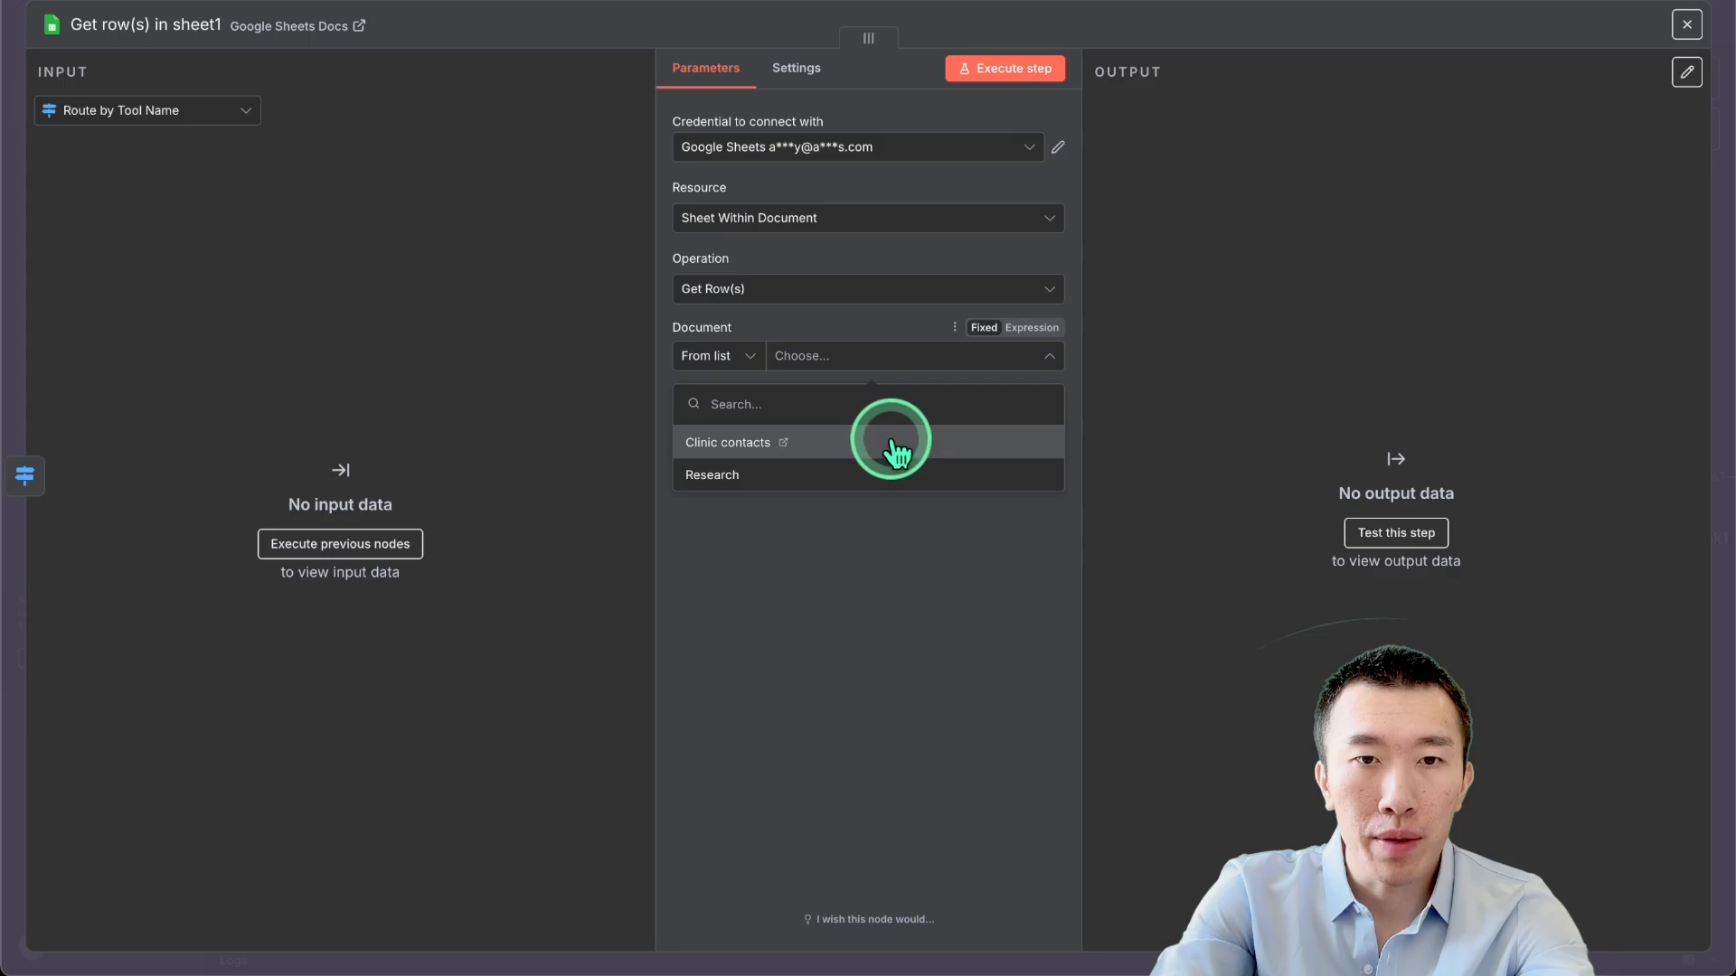
click(895, 443)
click(914, 419)
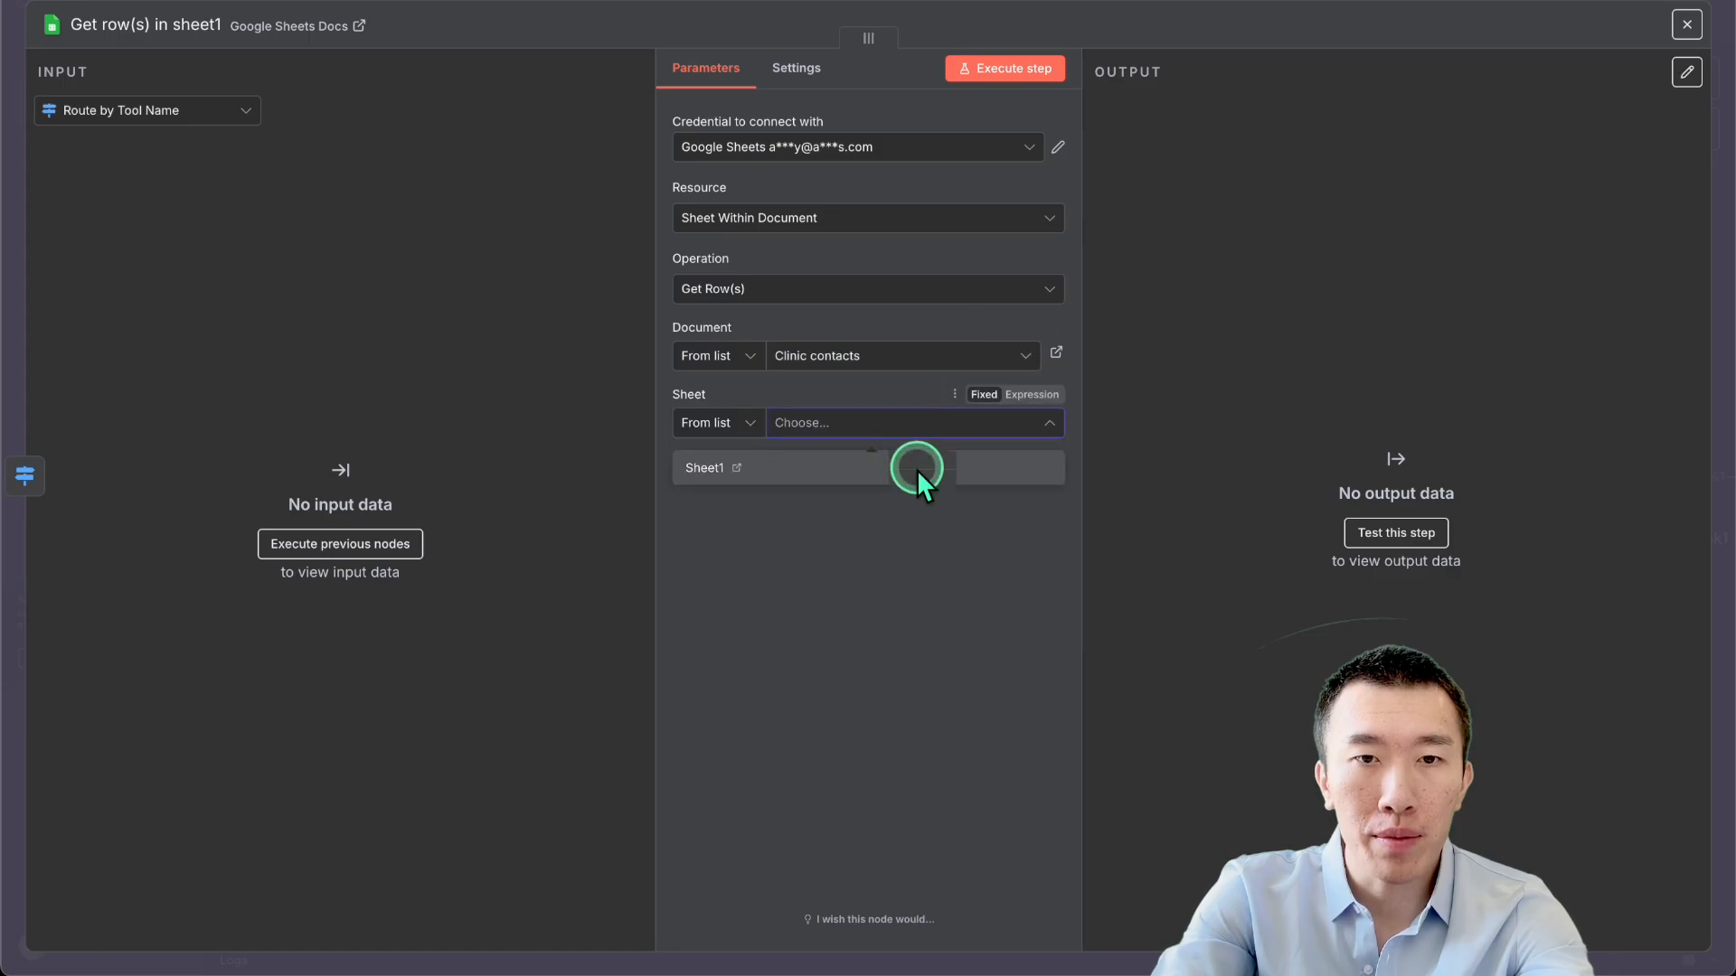
click(917, 469)
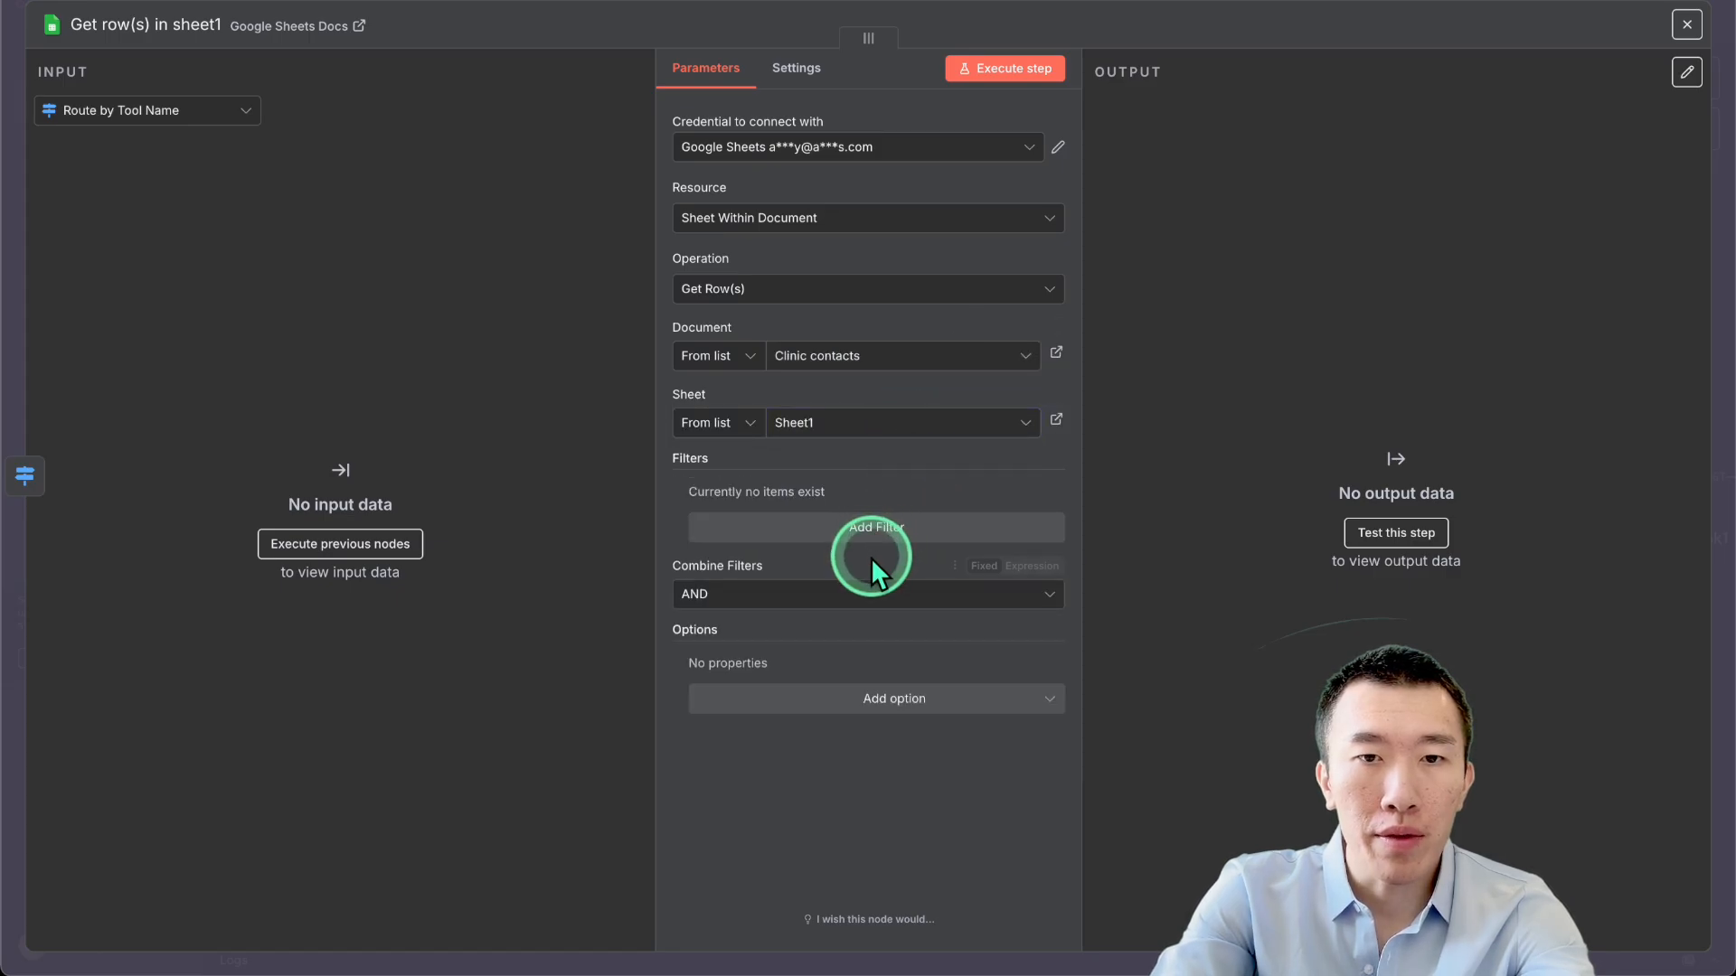
click(871, 524)
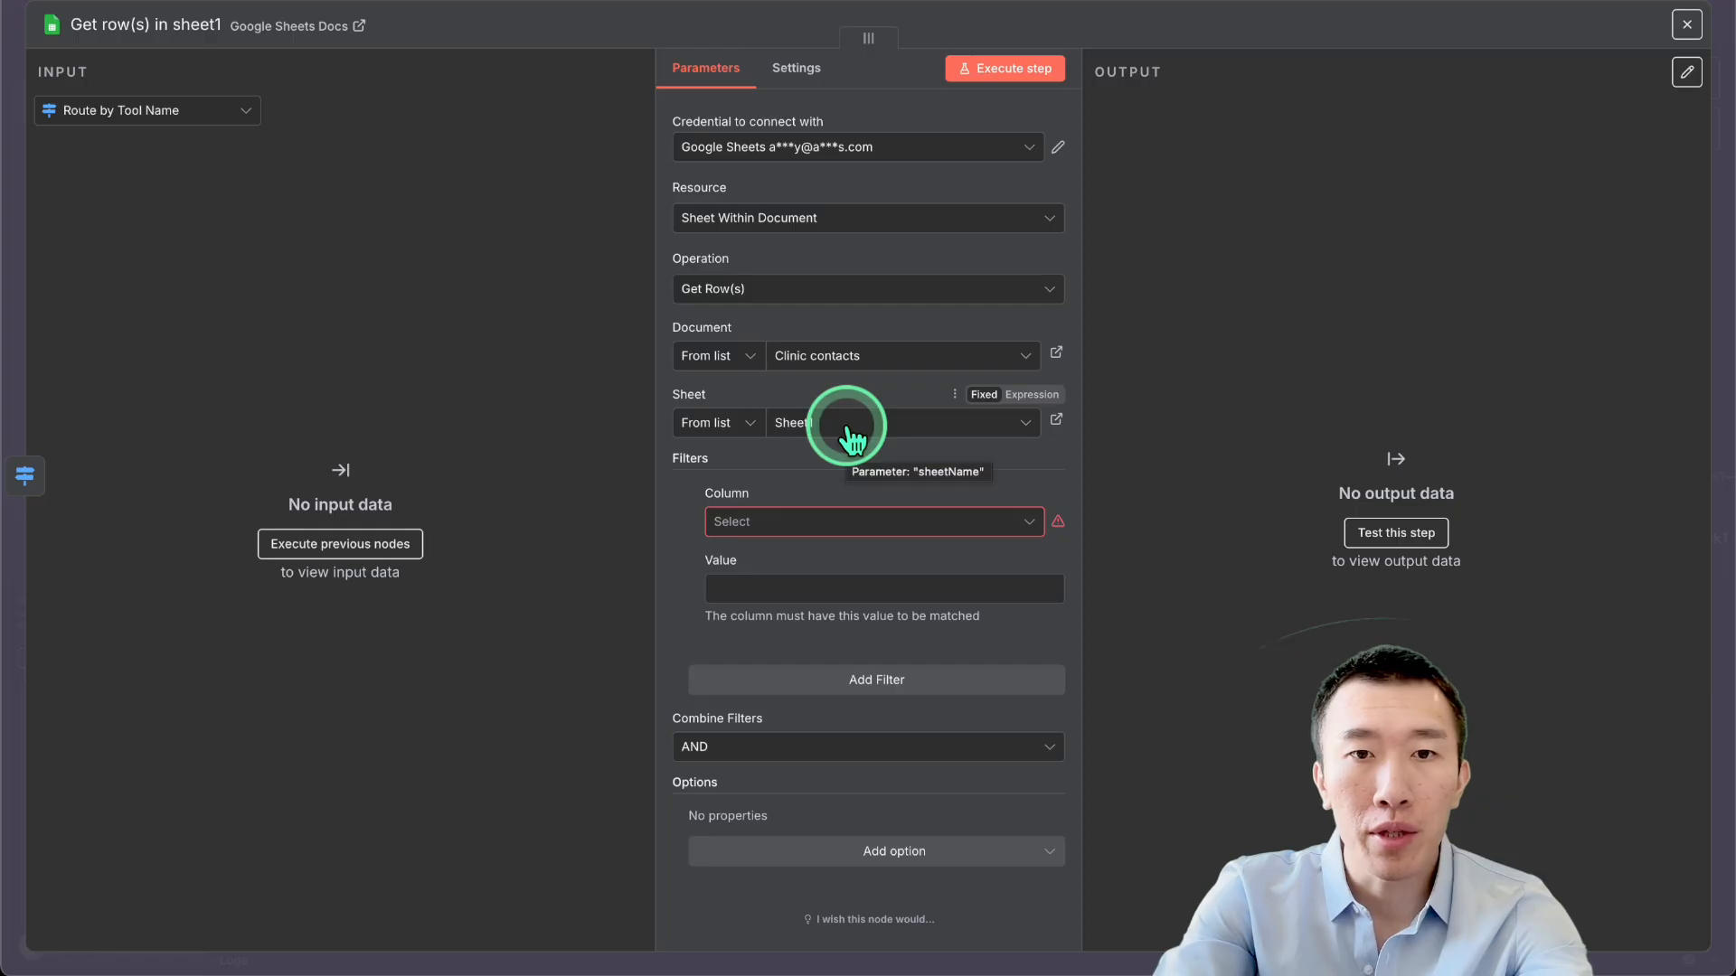
click(1333, 1)
scroll(1141, 414, down, 5)
scroll(1139, 407, right, 2)
scroll(1137, 407, up, 3)
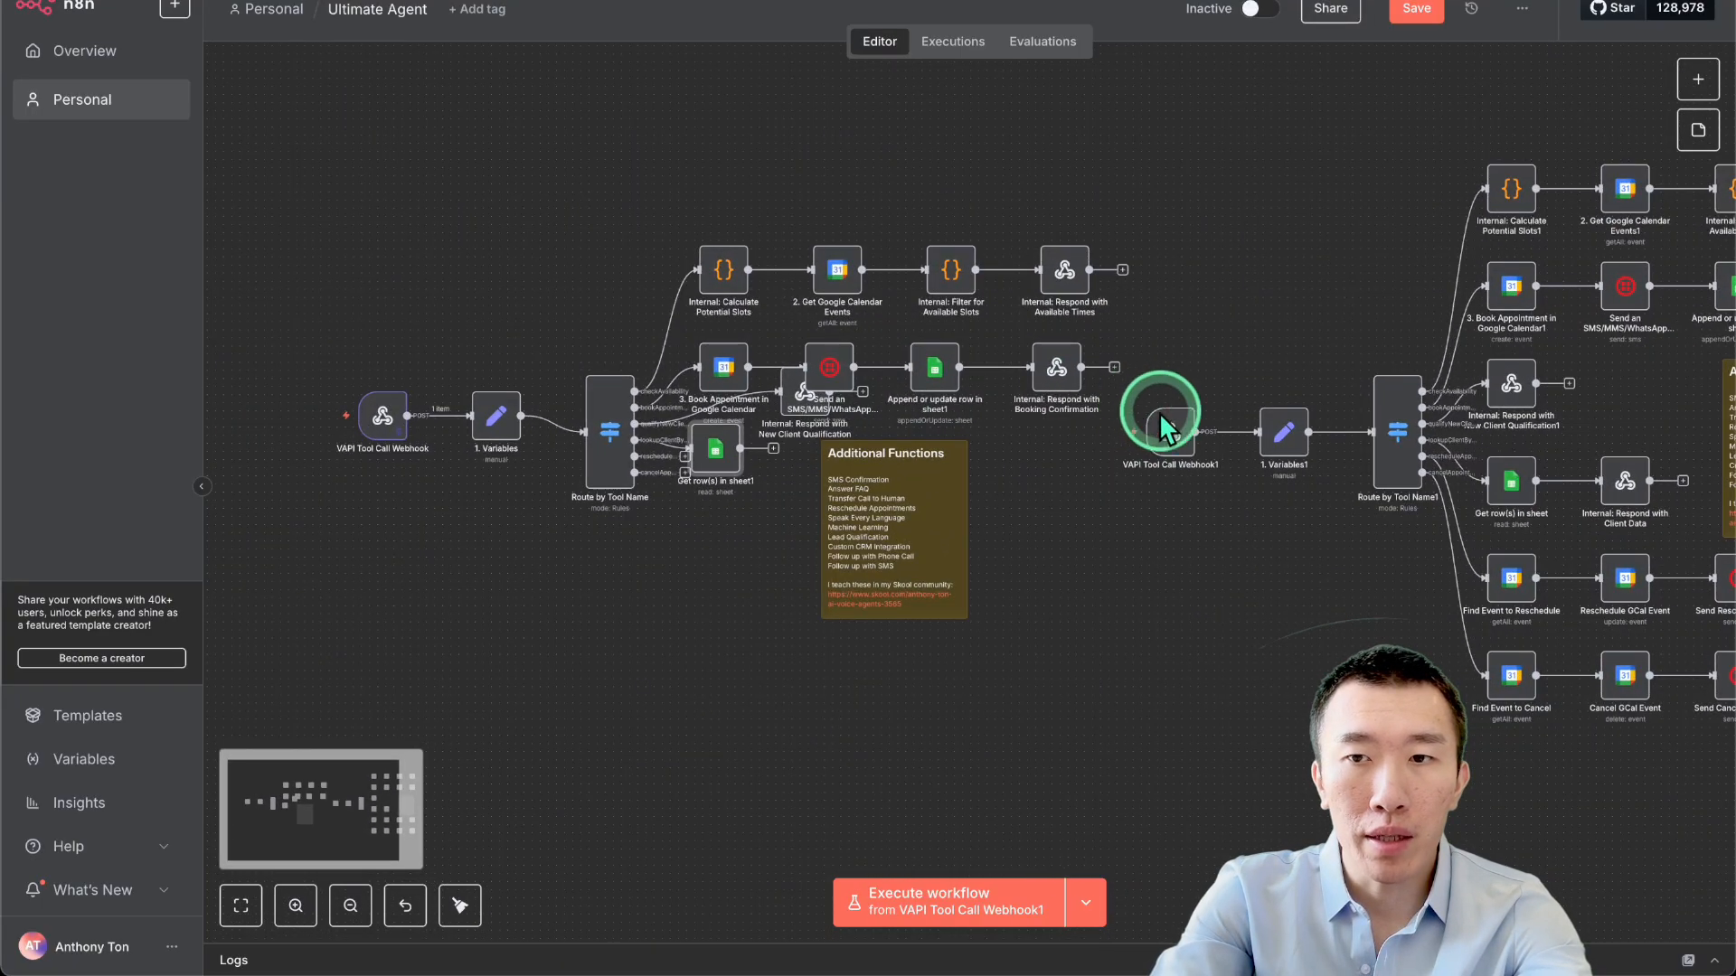
Copy the caller phone-number filter expression from the reference Get row(s) node.
double_click(1507, 479)
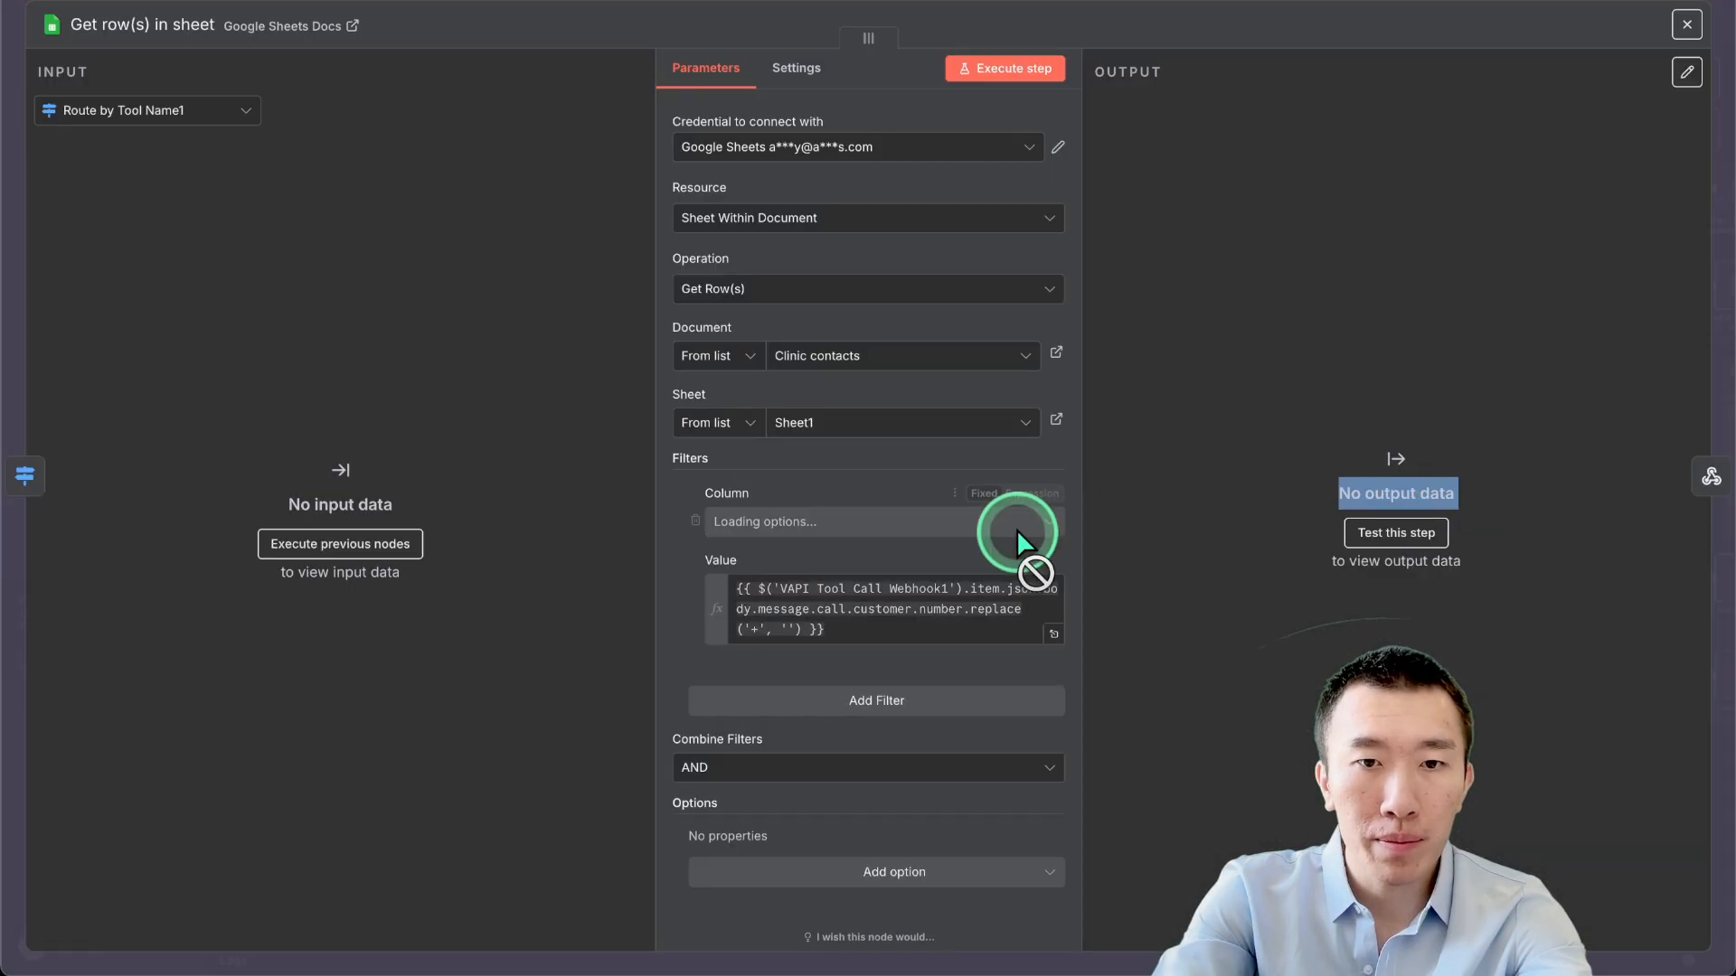
click(913, 622)
triple_click(913, 624)
key(ctrl+c)
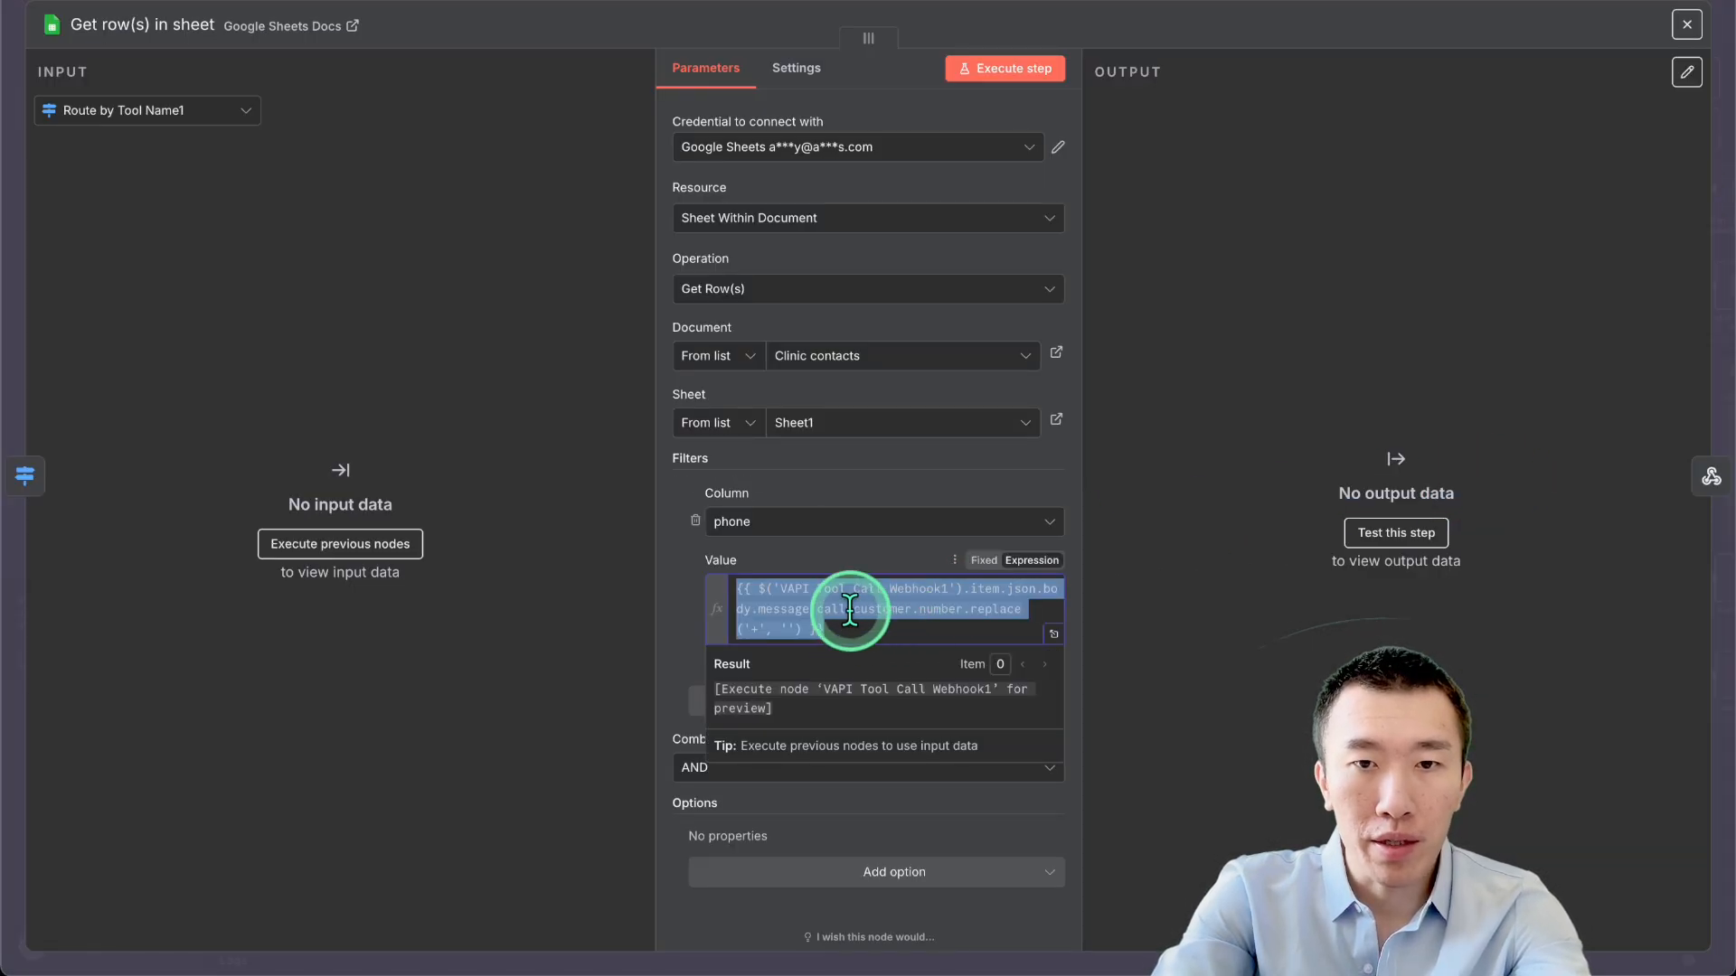
click(1240, 7)
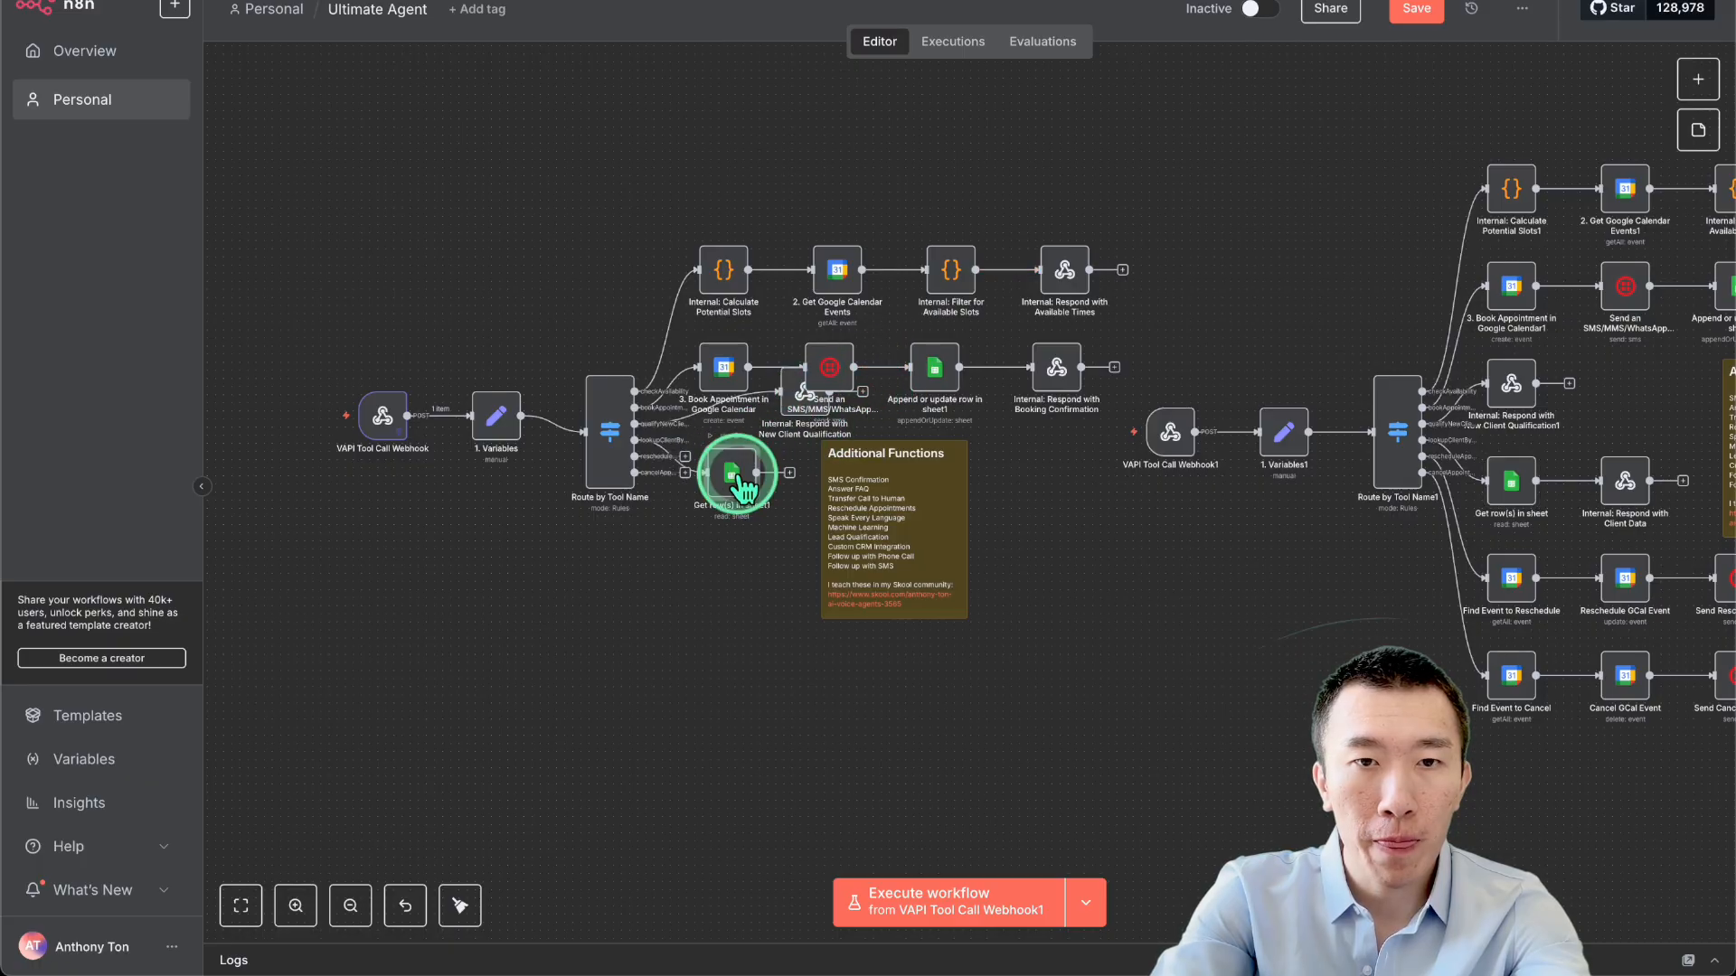
In the new Get row(s) in sheet1 node, filter the phone column by that expression.
double_click(730, 473)
click(794, 588)
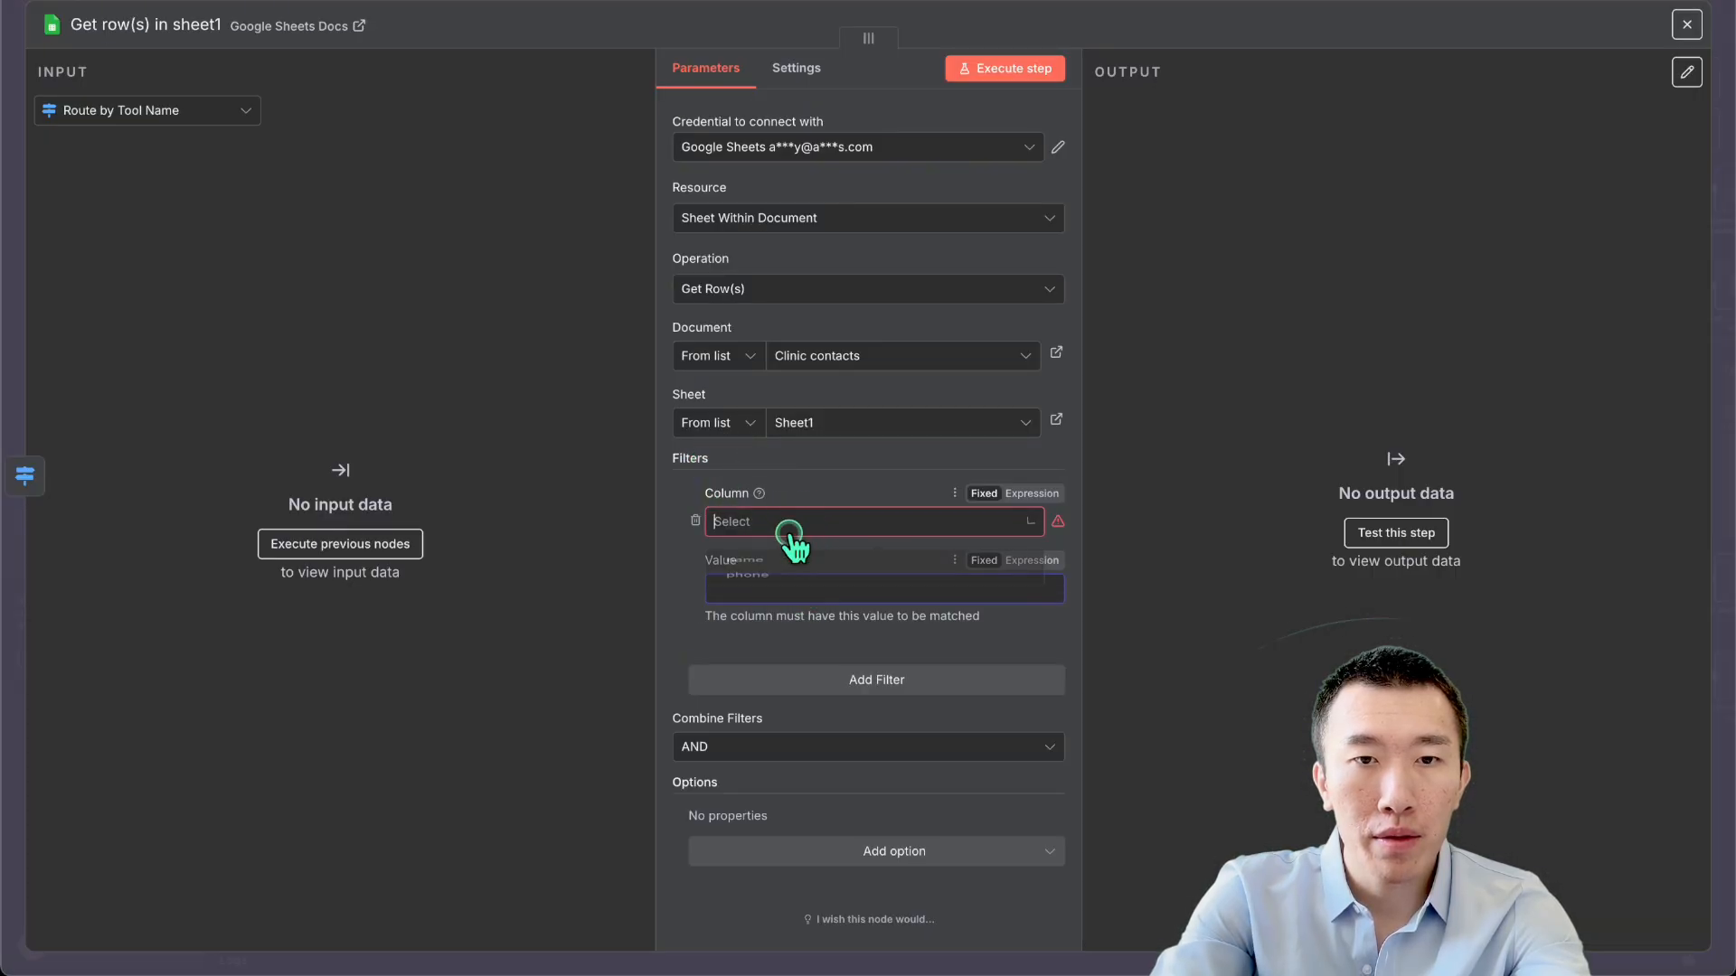
click(795, 529)
click(795, 595)
key(ctrl+v)
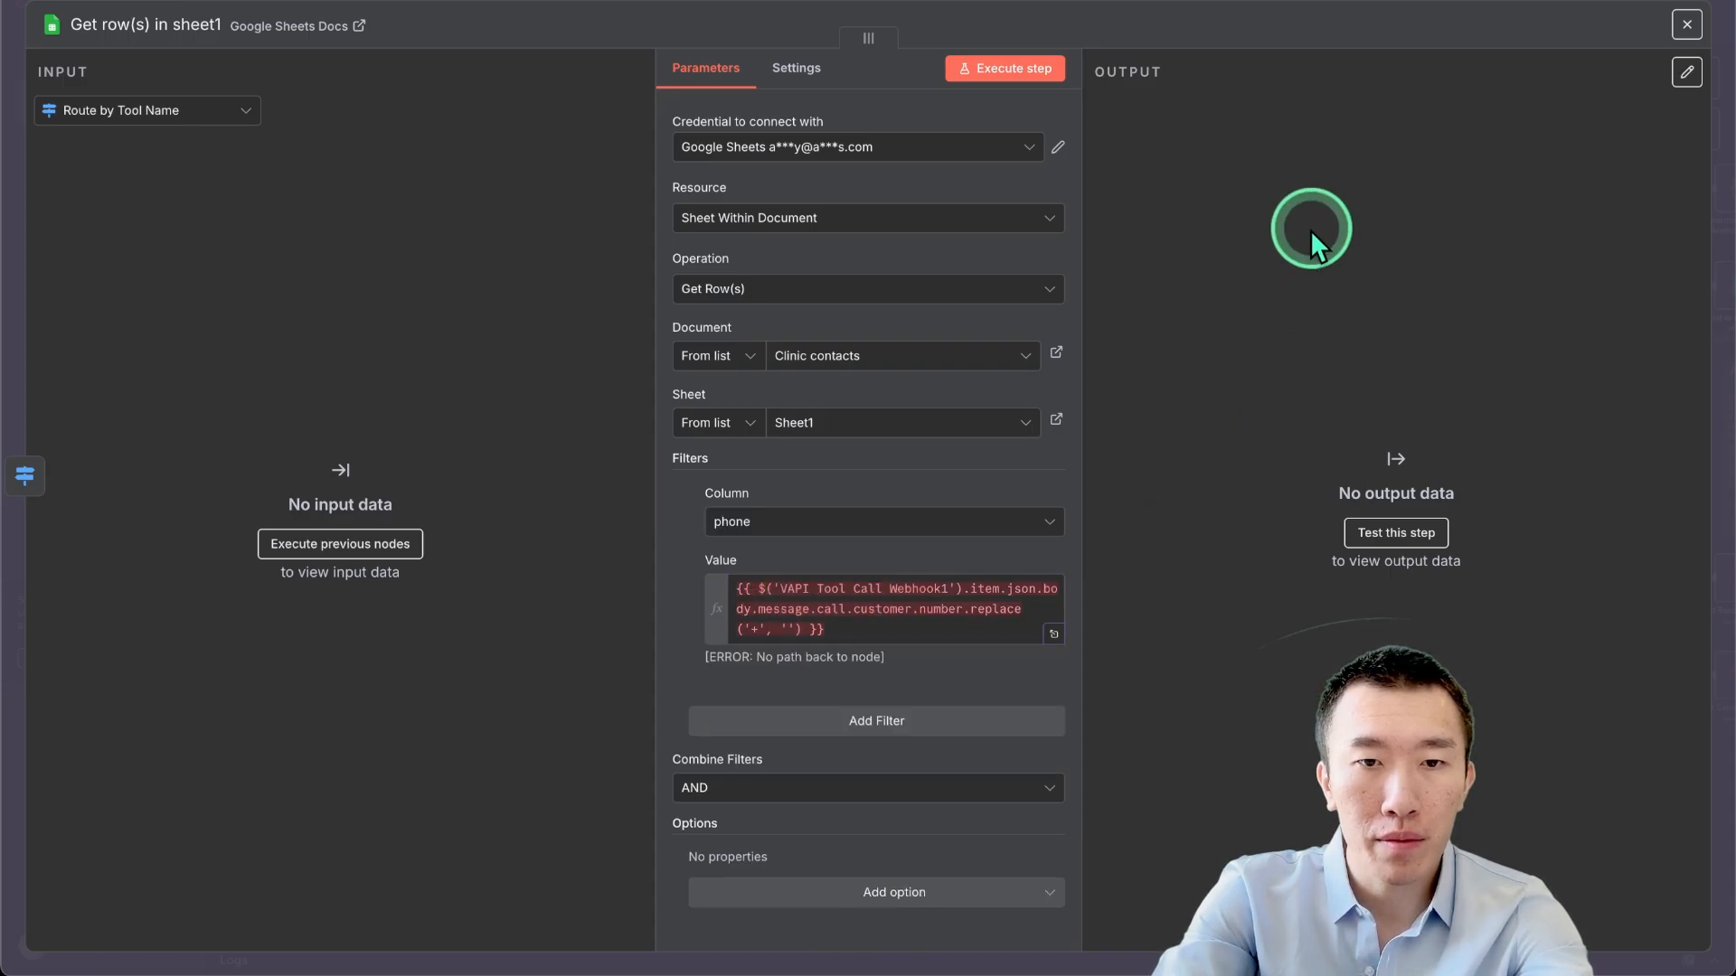
click(1299, 11)
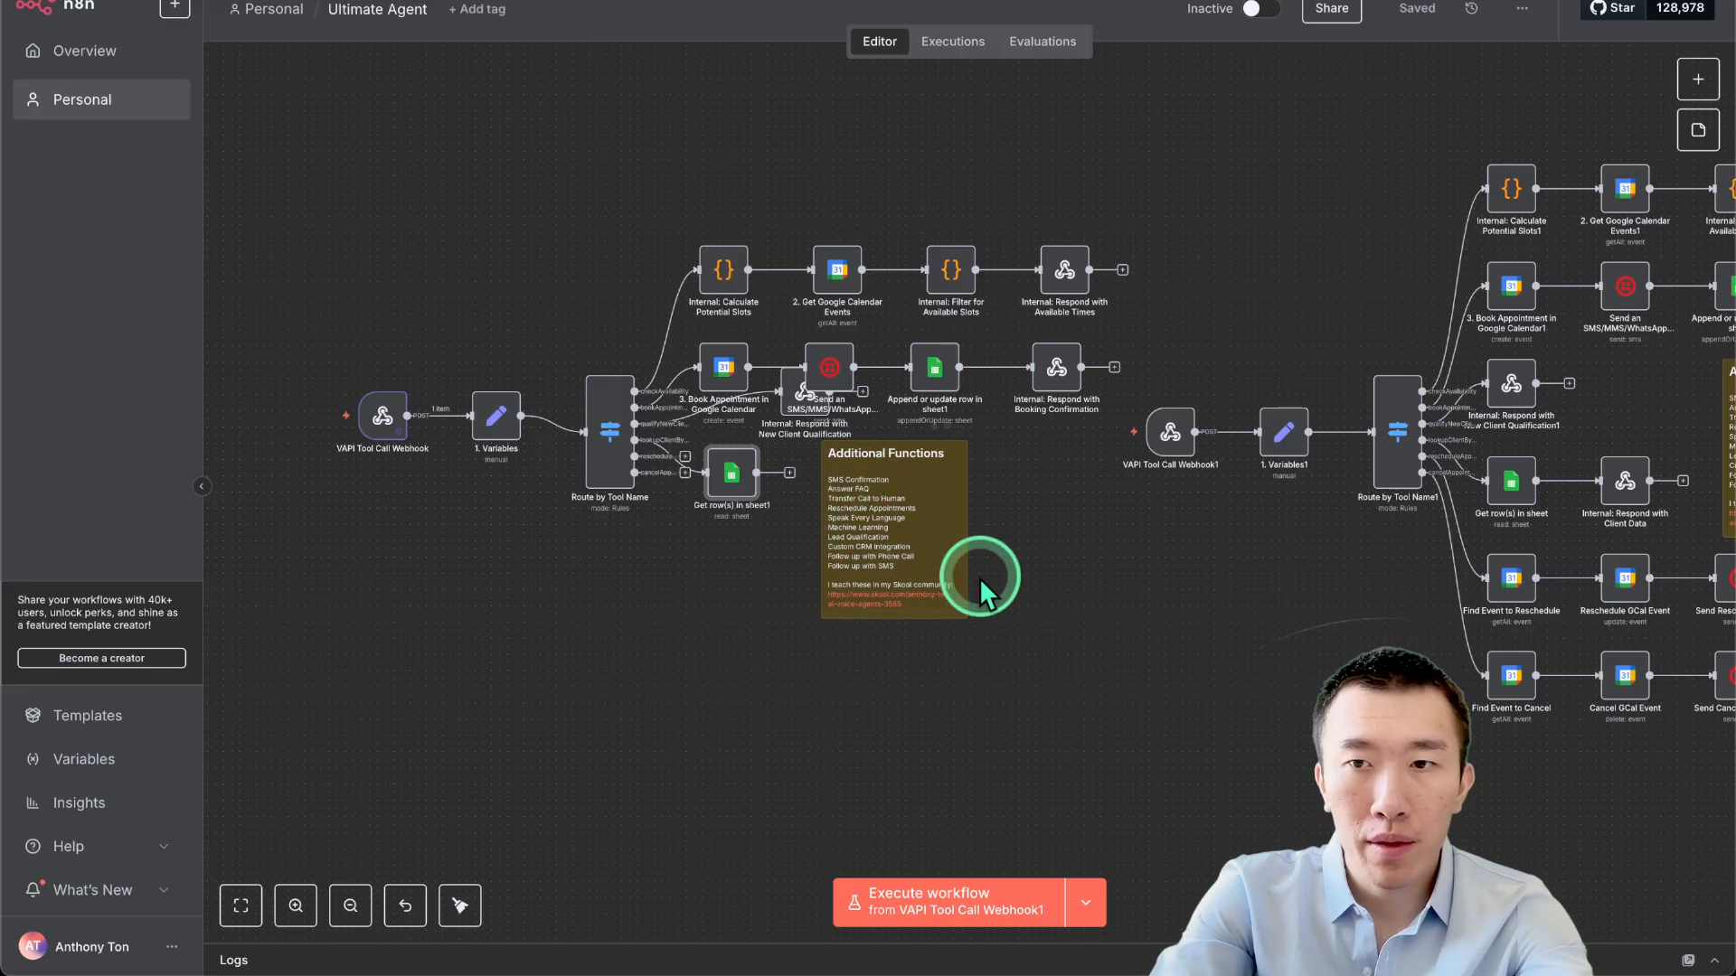
scroll(979, 578, right, 3)
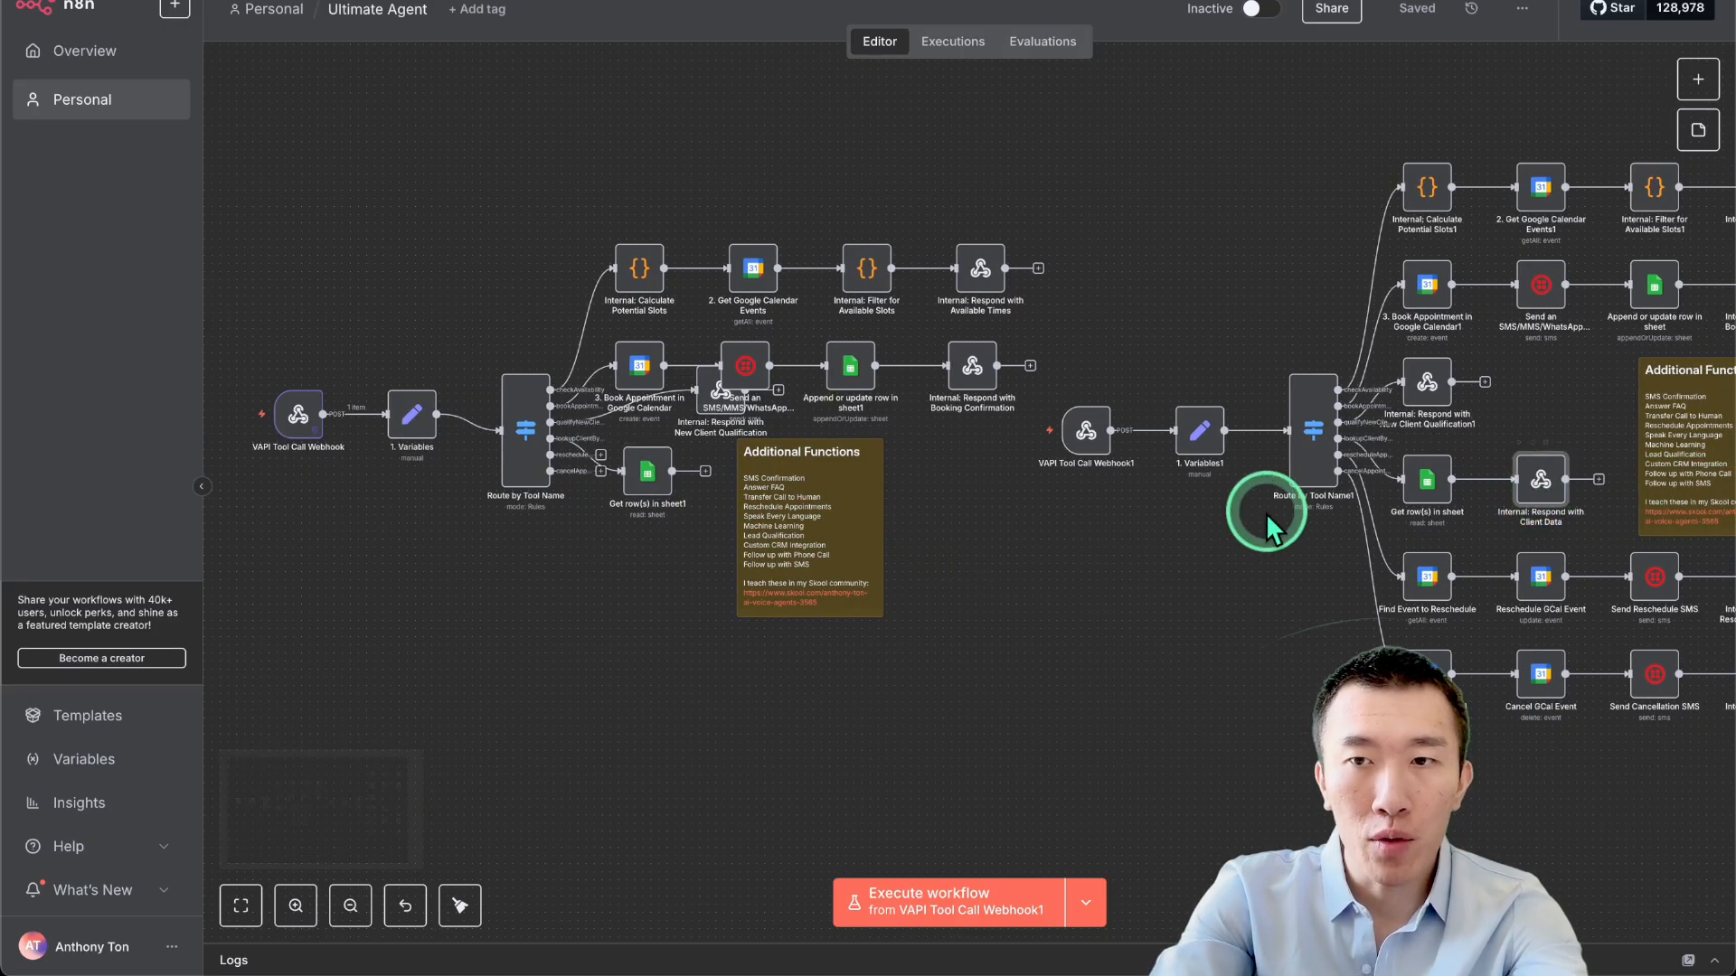
Inspect the Get row(s) in sheet reference in Respond with Client Data's body, then close it.
double_click(1548, 496)
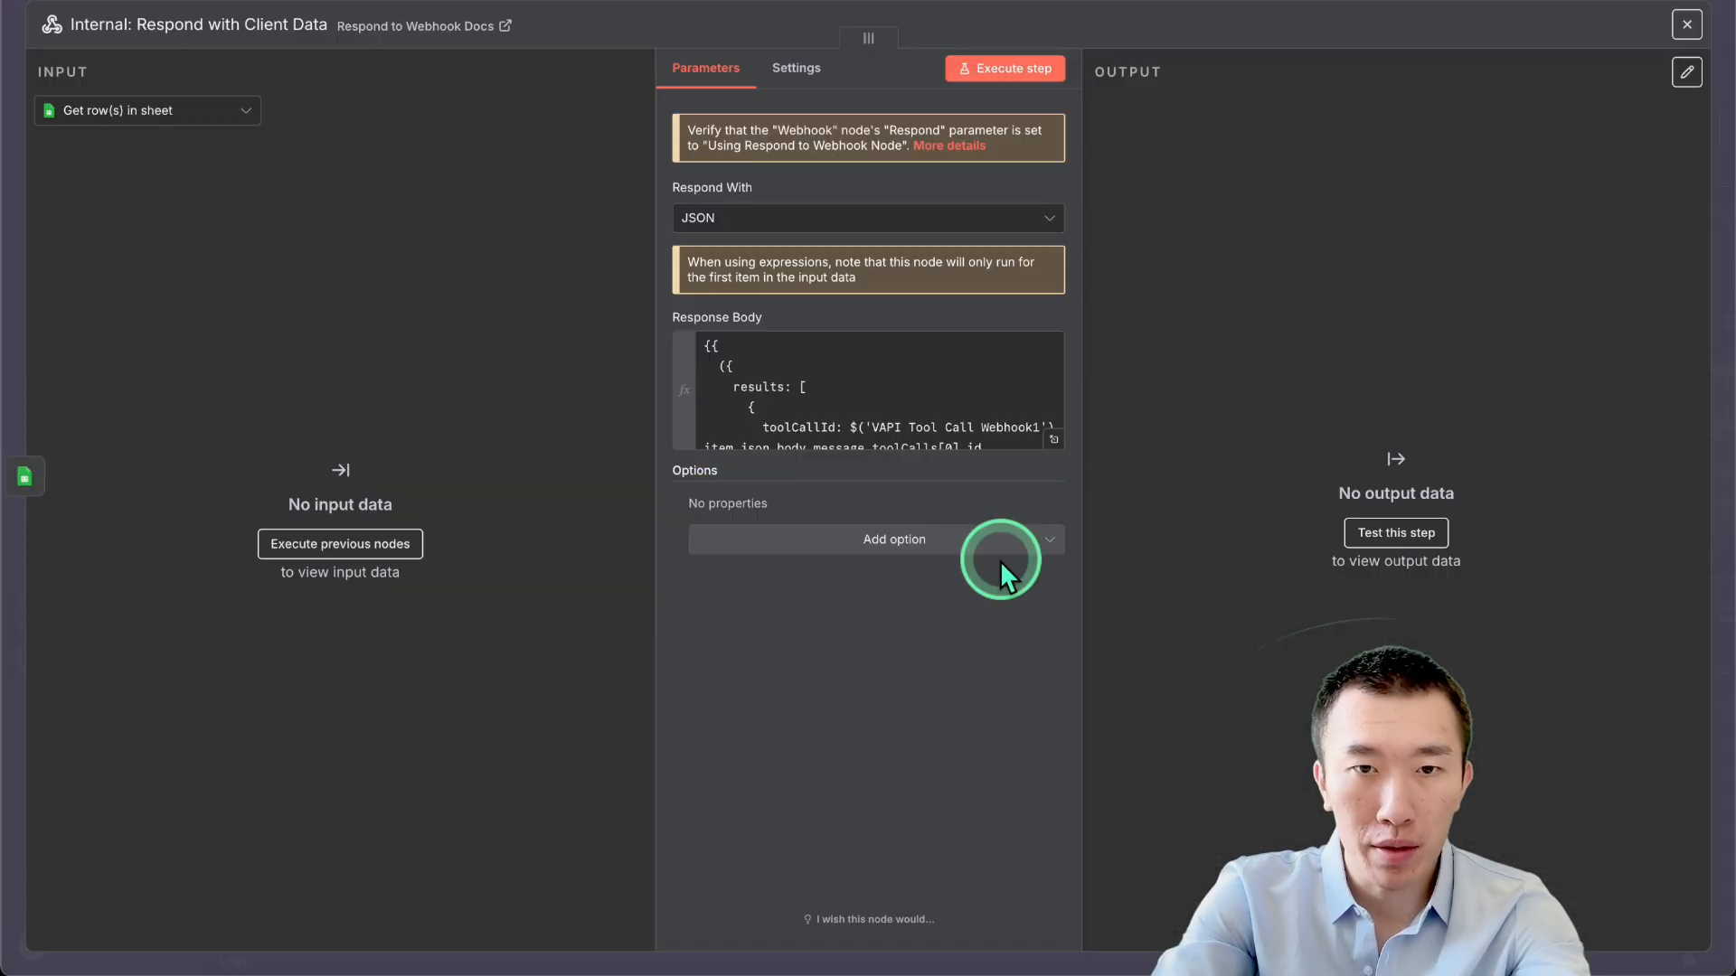
click(1039, 437)
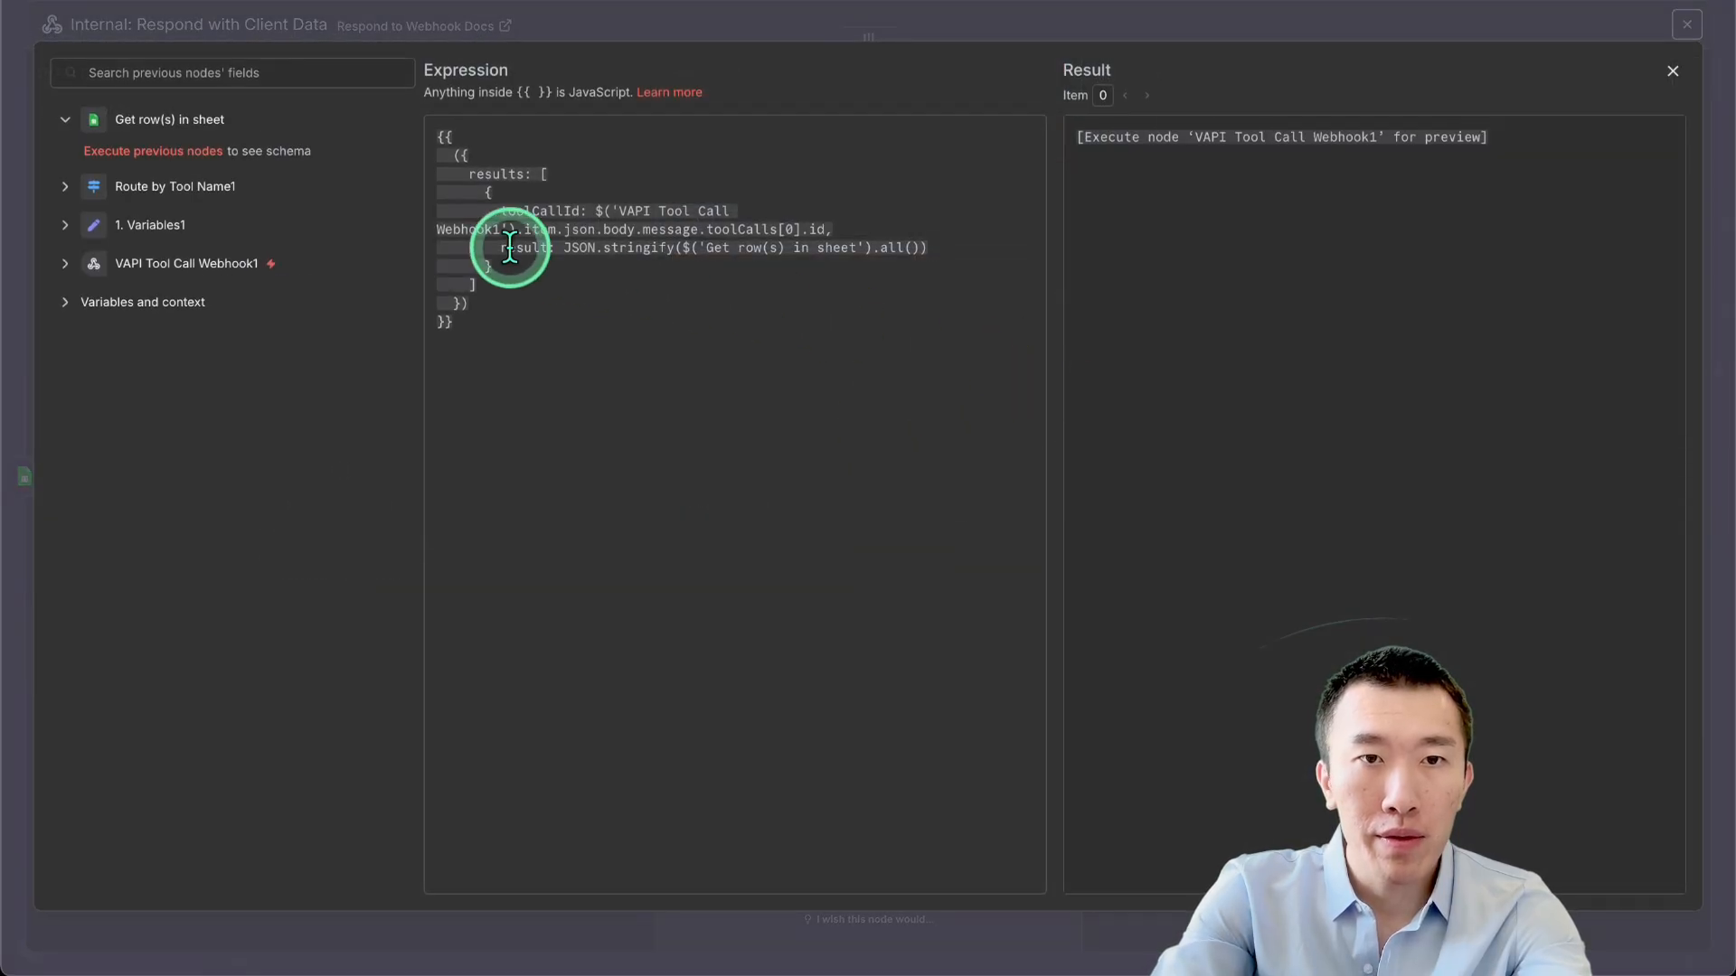
click(665, 235)
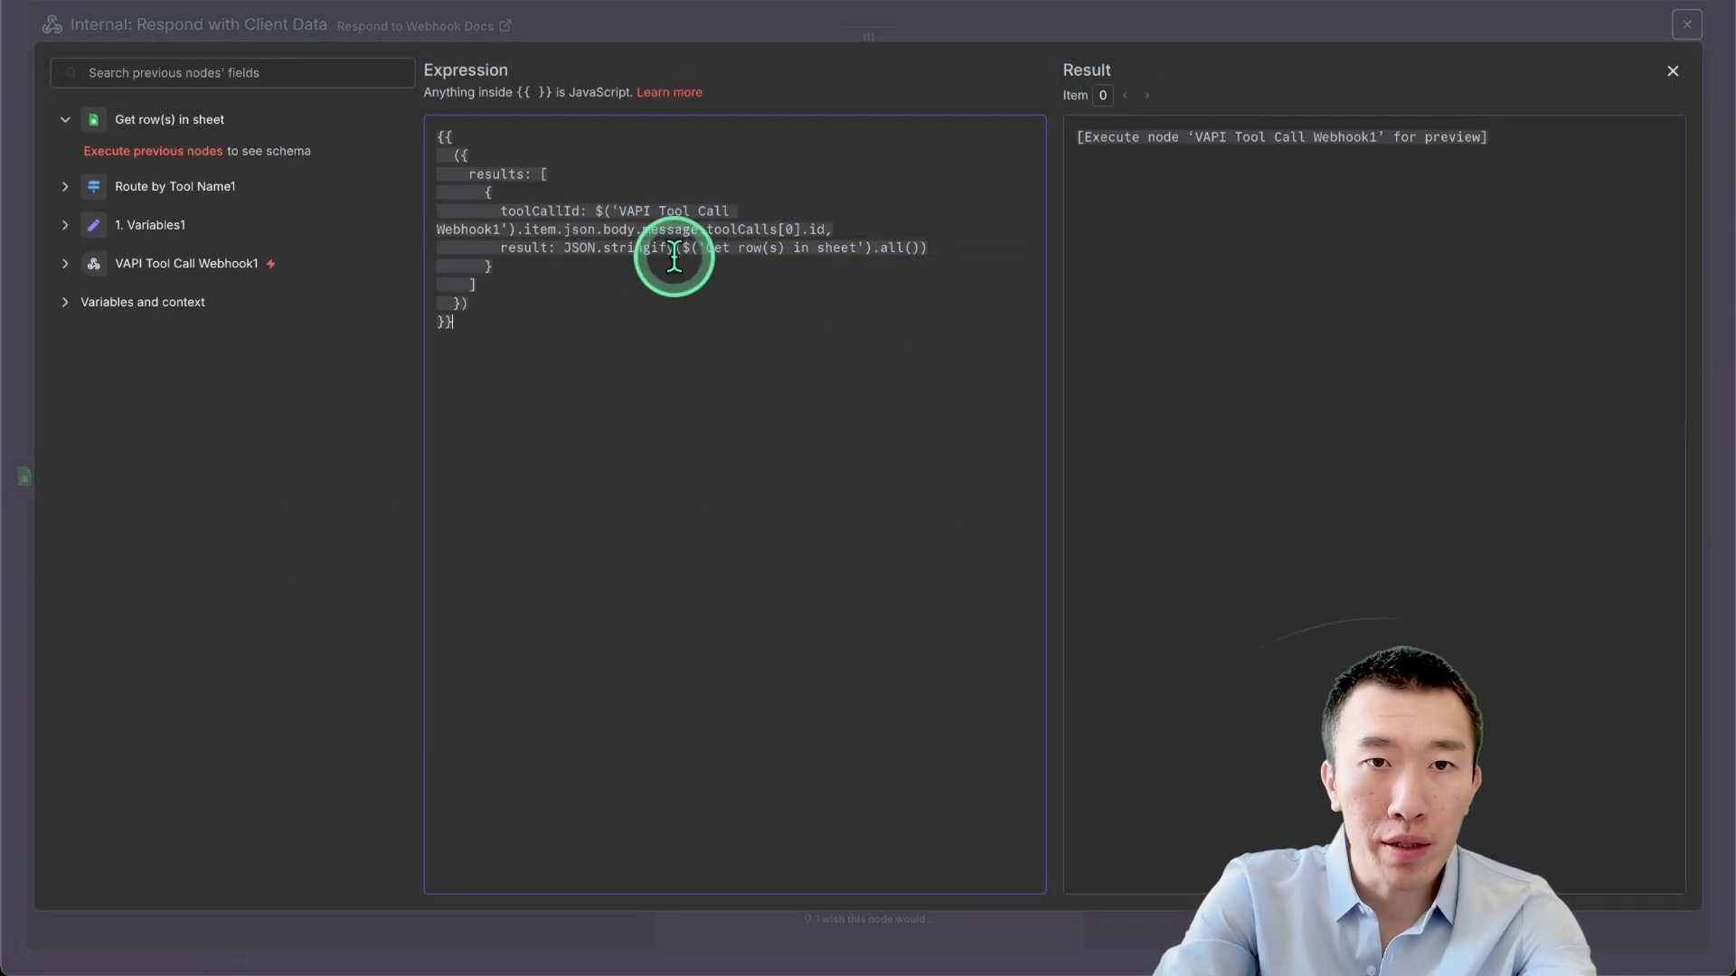
drag(693, 245, 1054, 244)
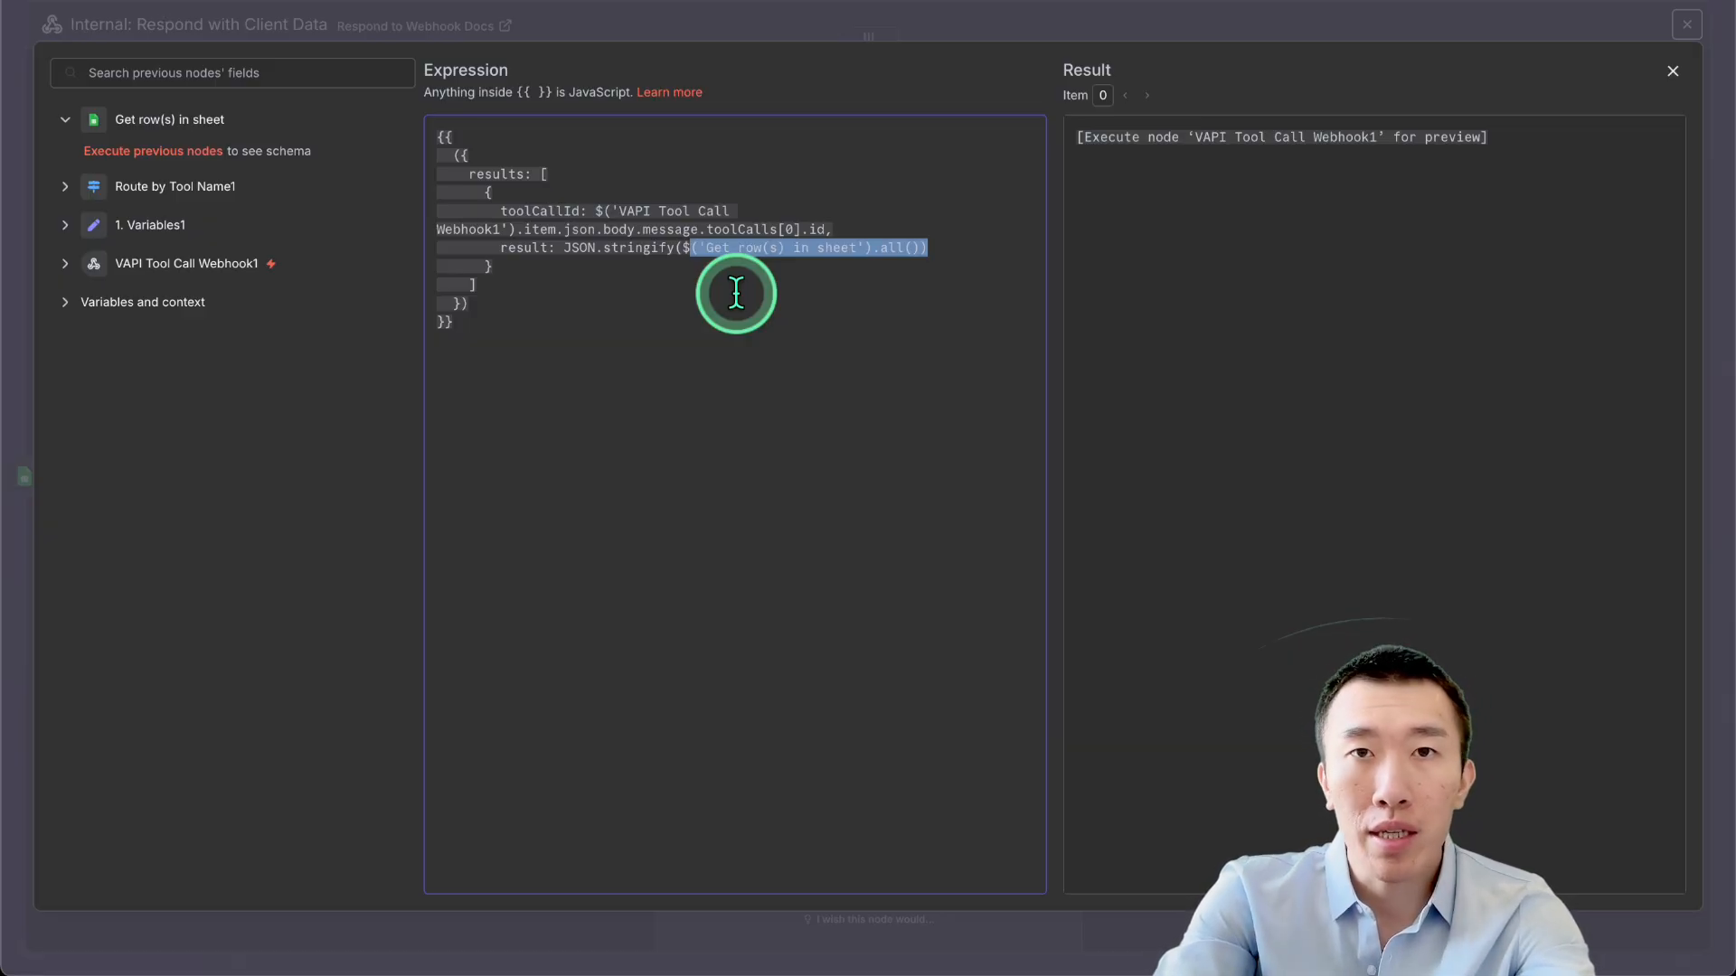
click(1239, 16)
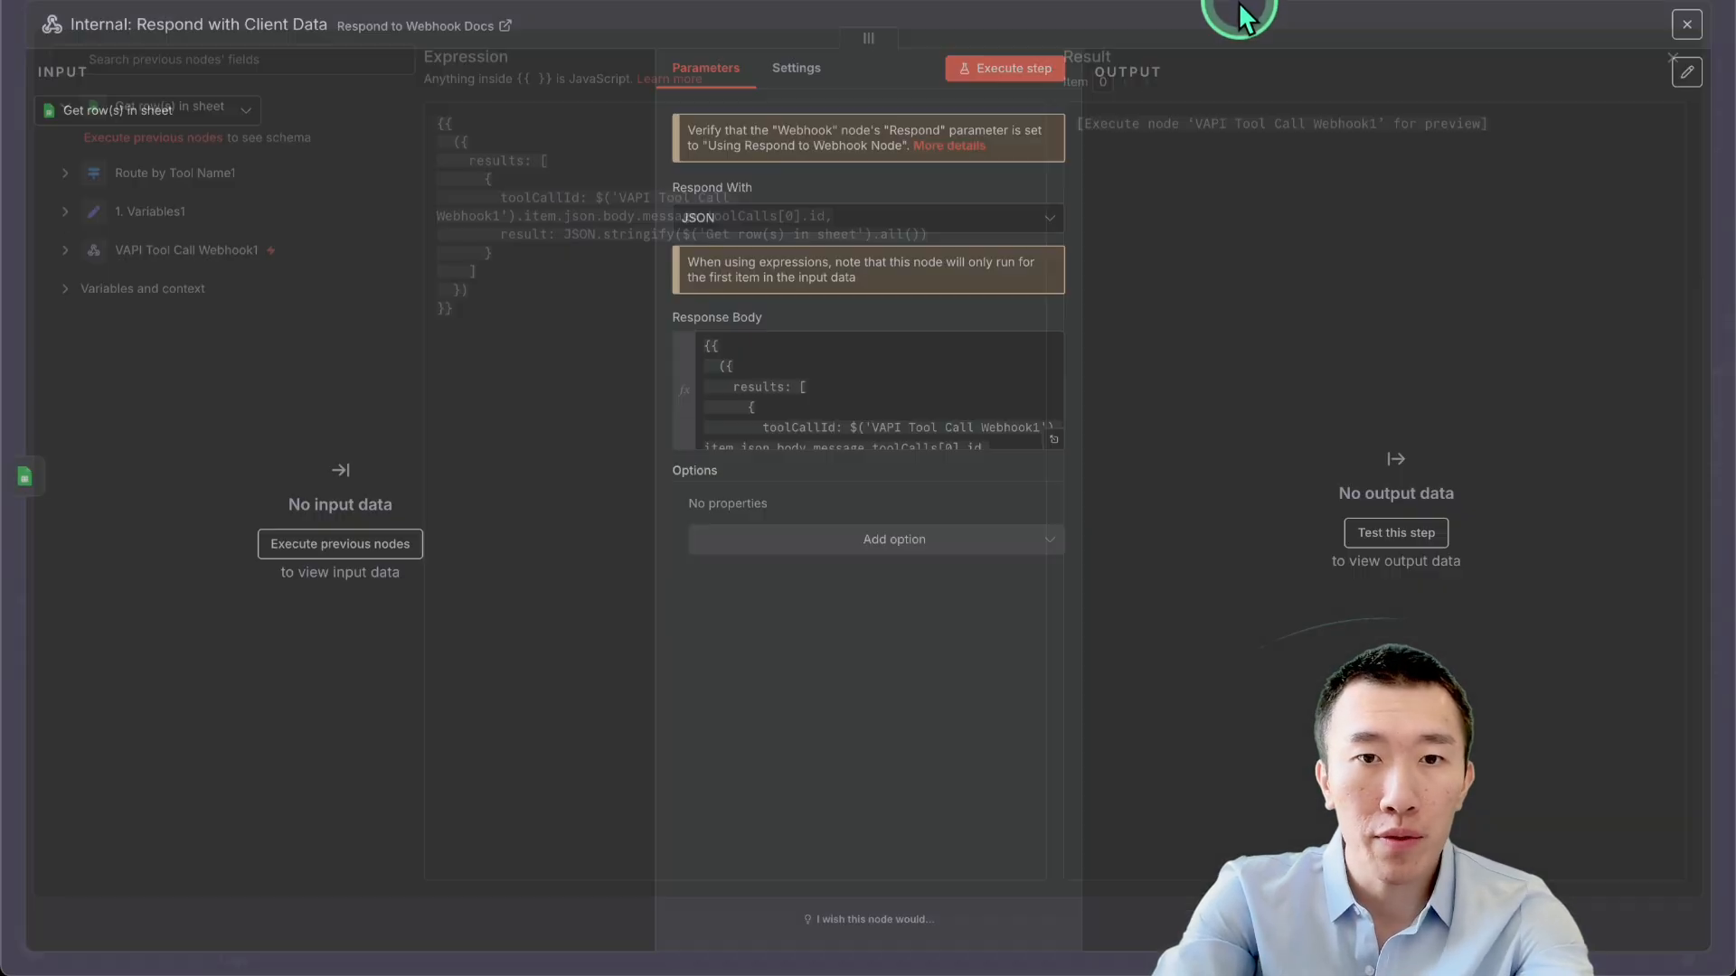
click(1112, 7)
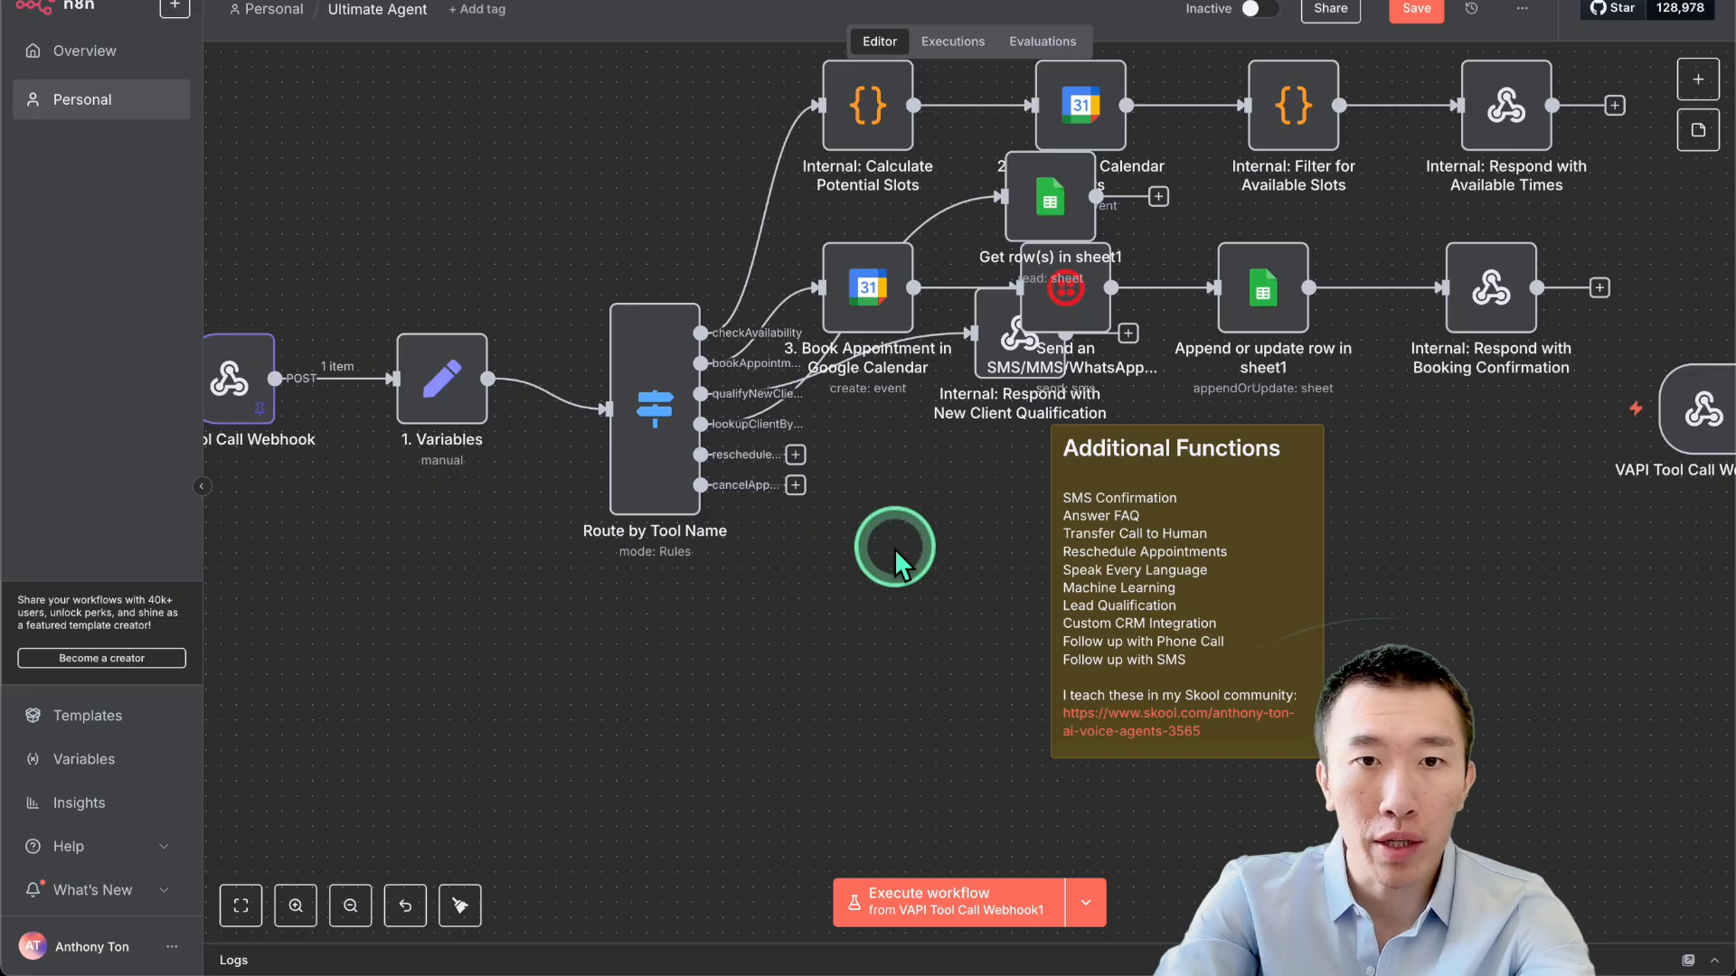
Add a Google Calendar 'Get many events' node on the reschedule branch, reading the YouTube calendar.
click(796, 455)
text(goog)
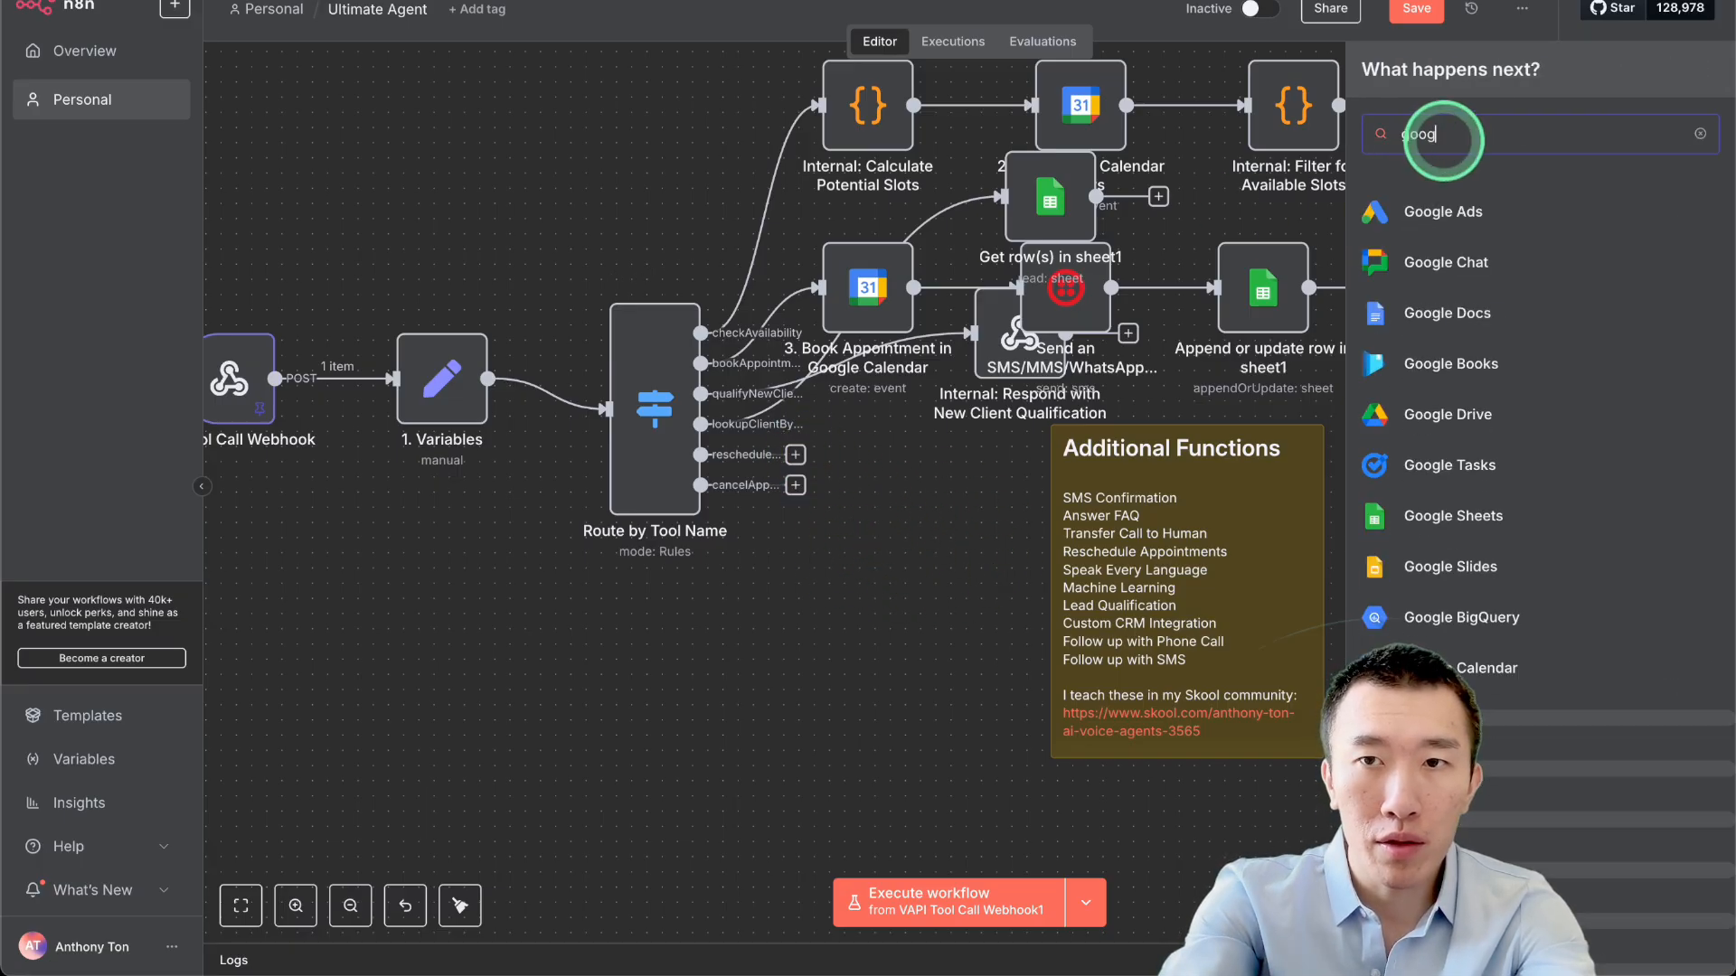
text(le calendar)
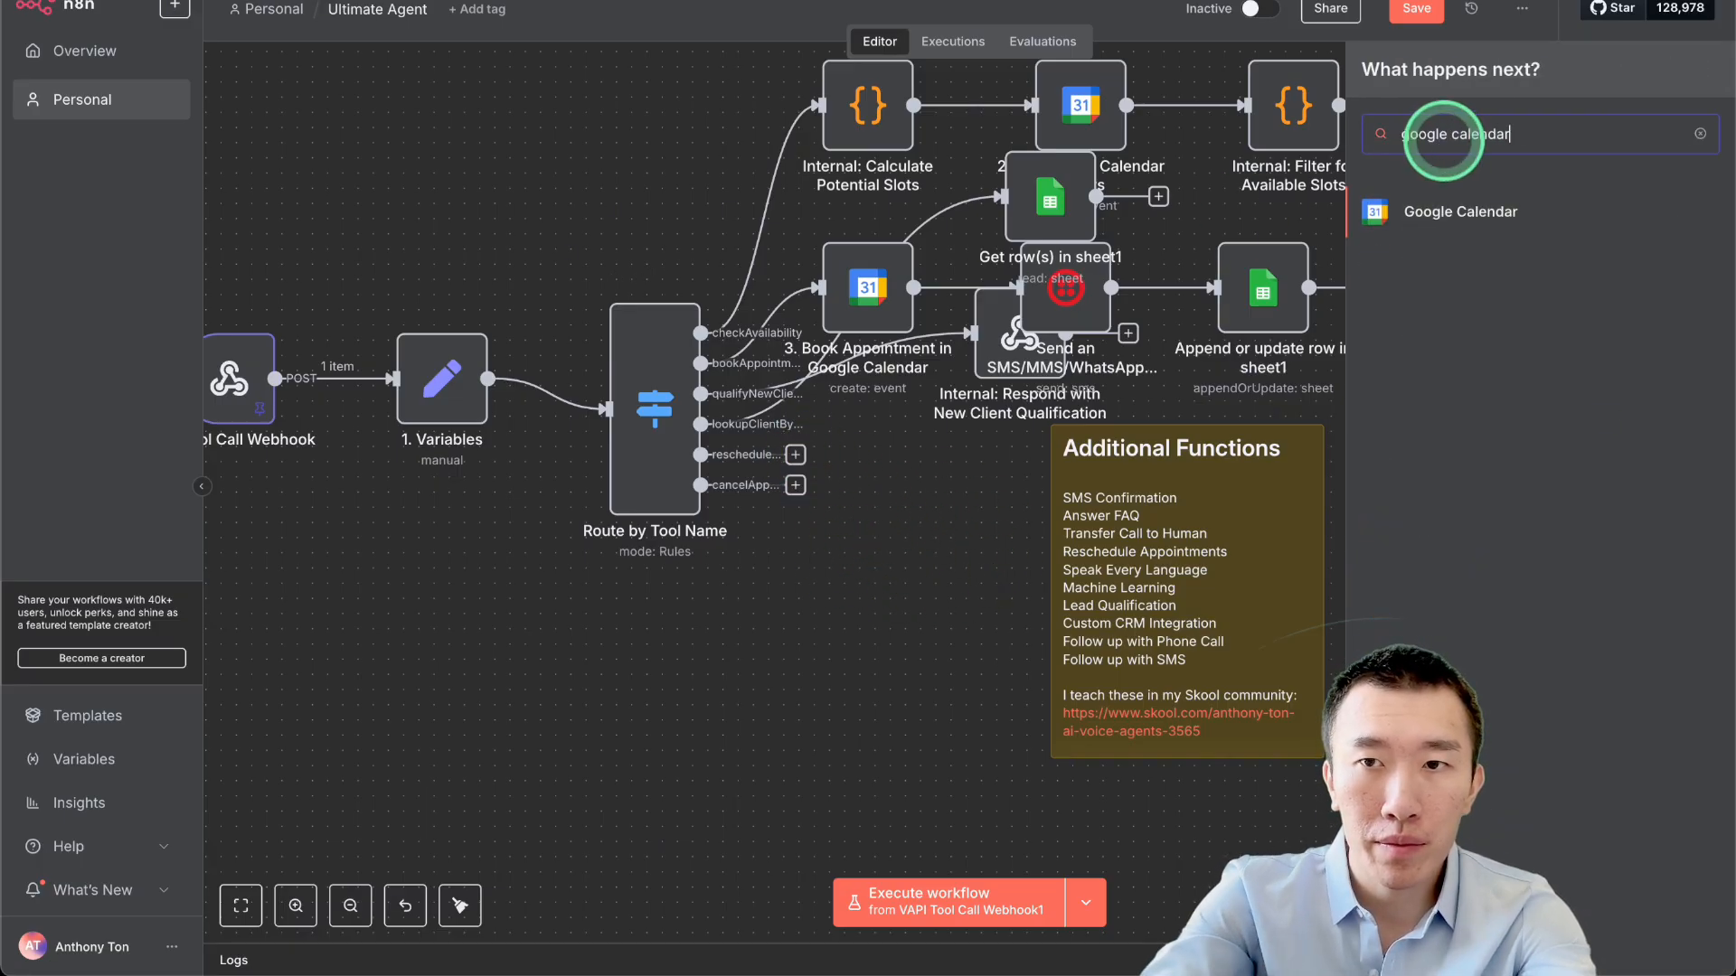
click(1474, 217)
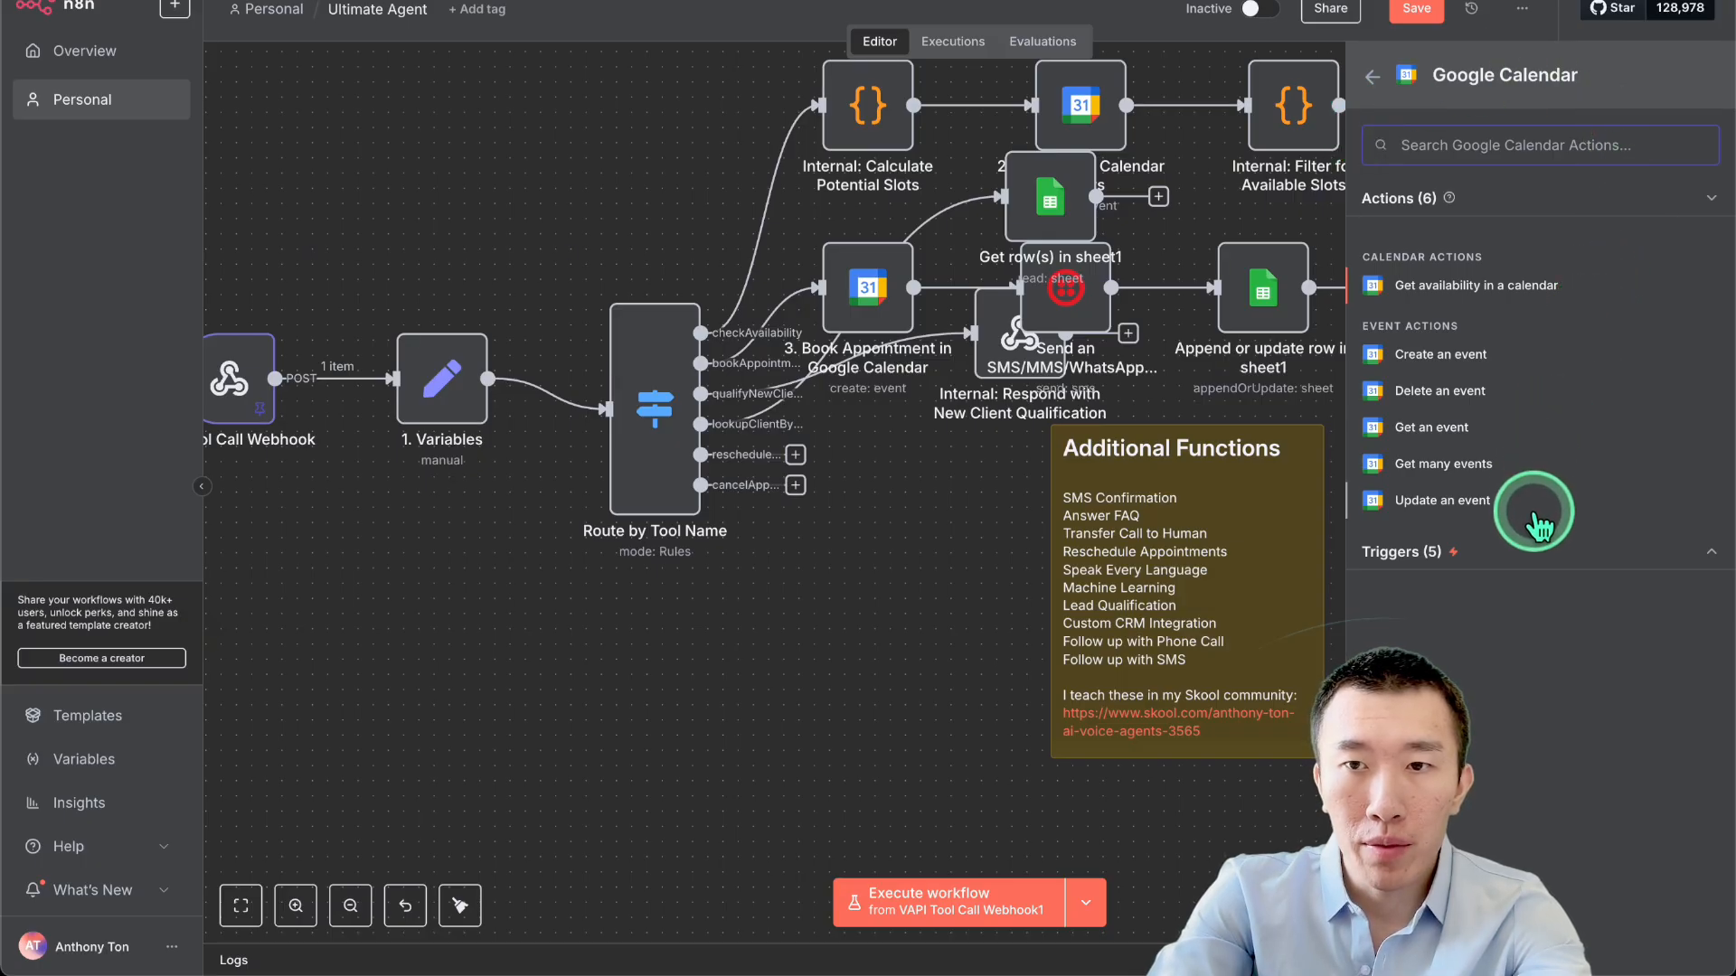
click(1525, 477)
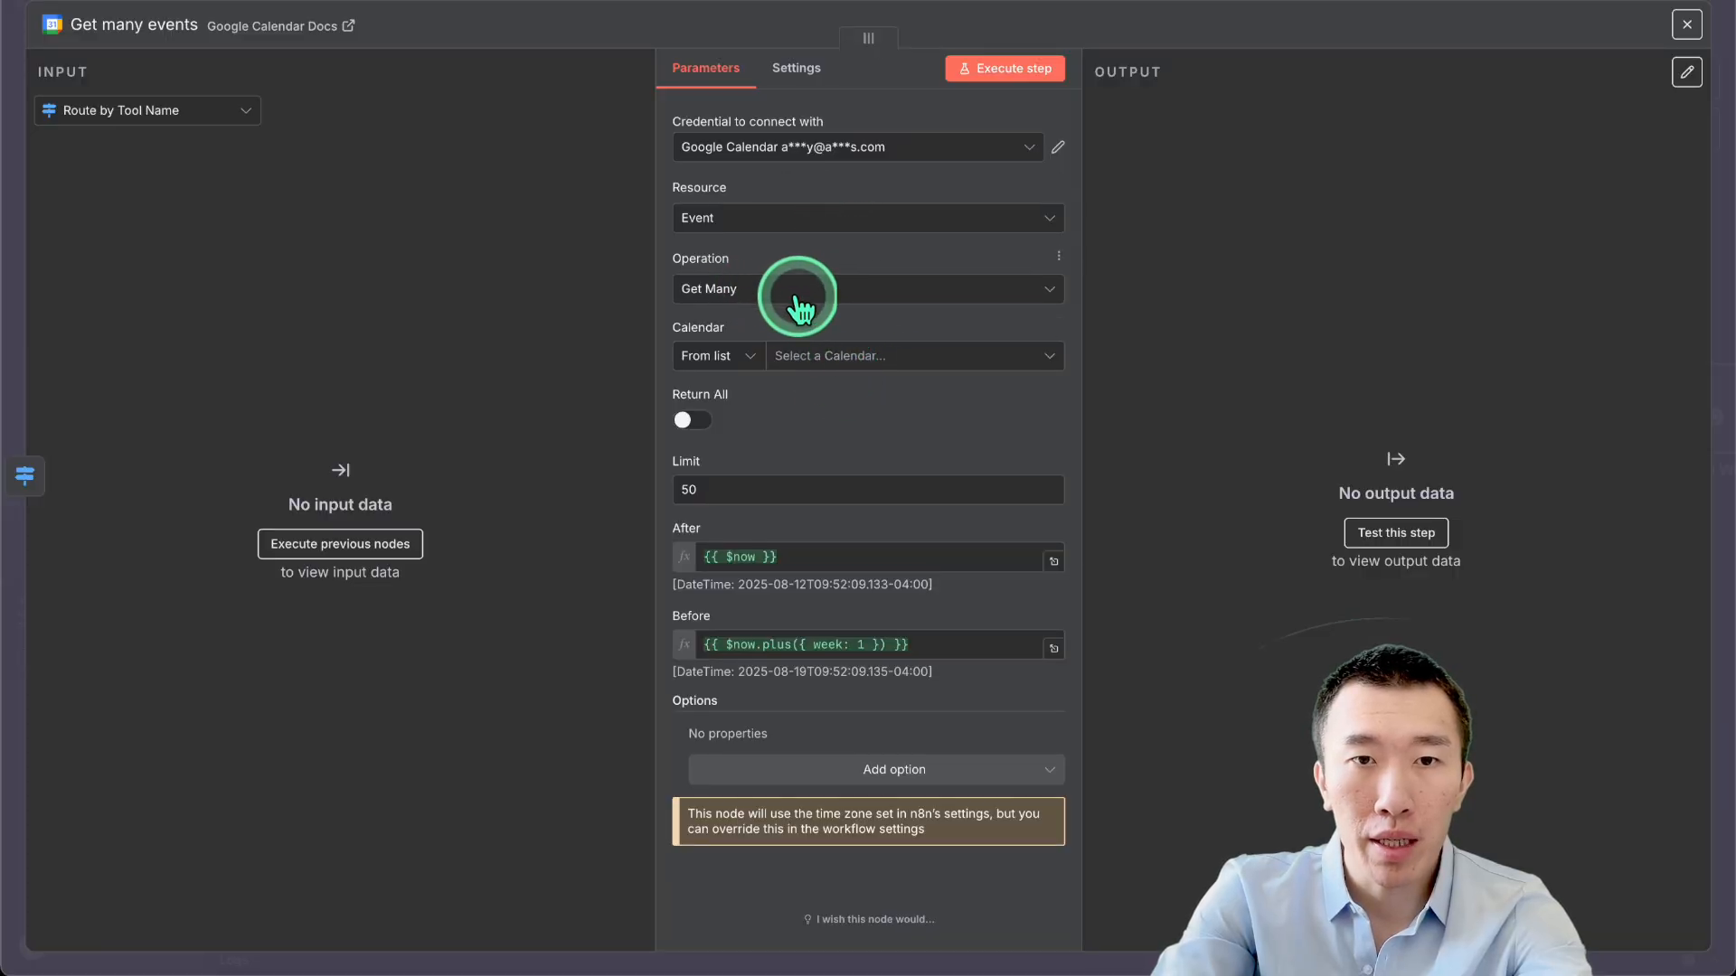
click(852, 360)
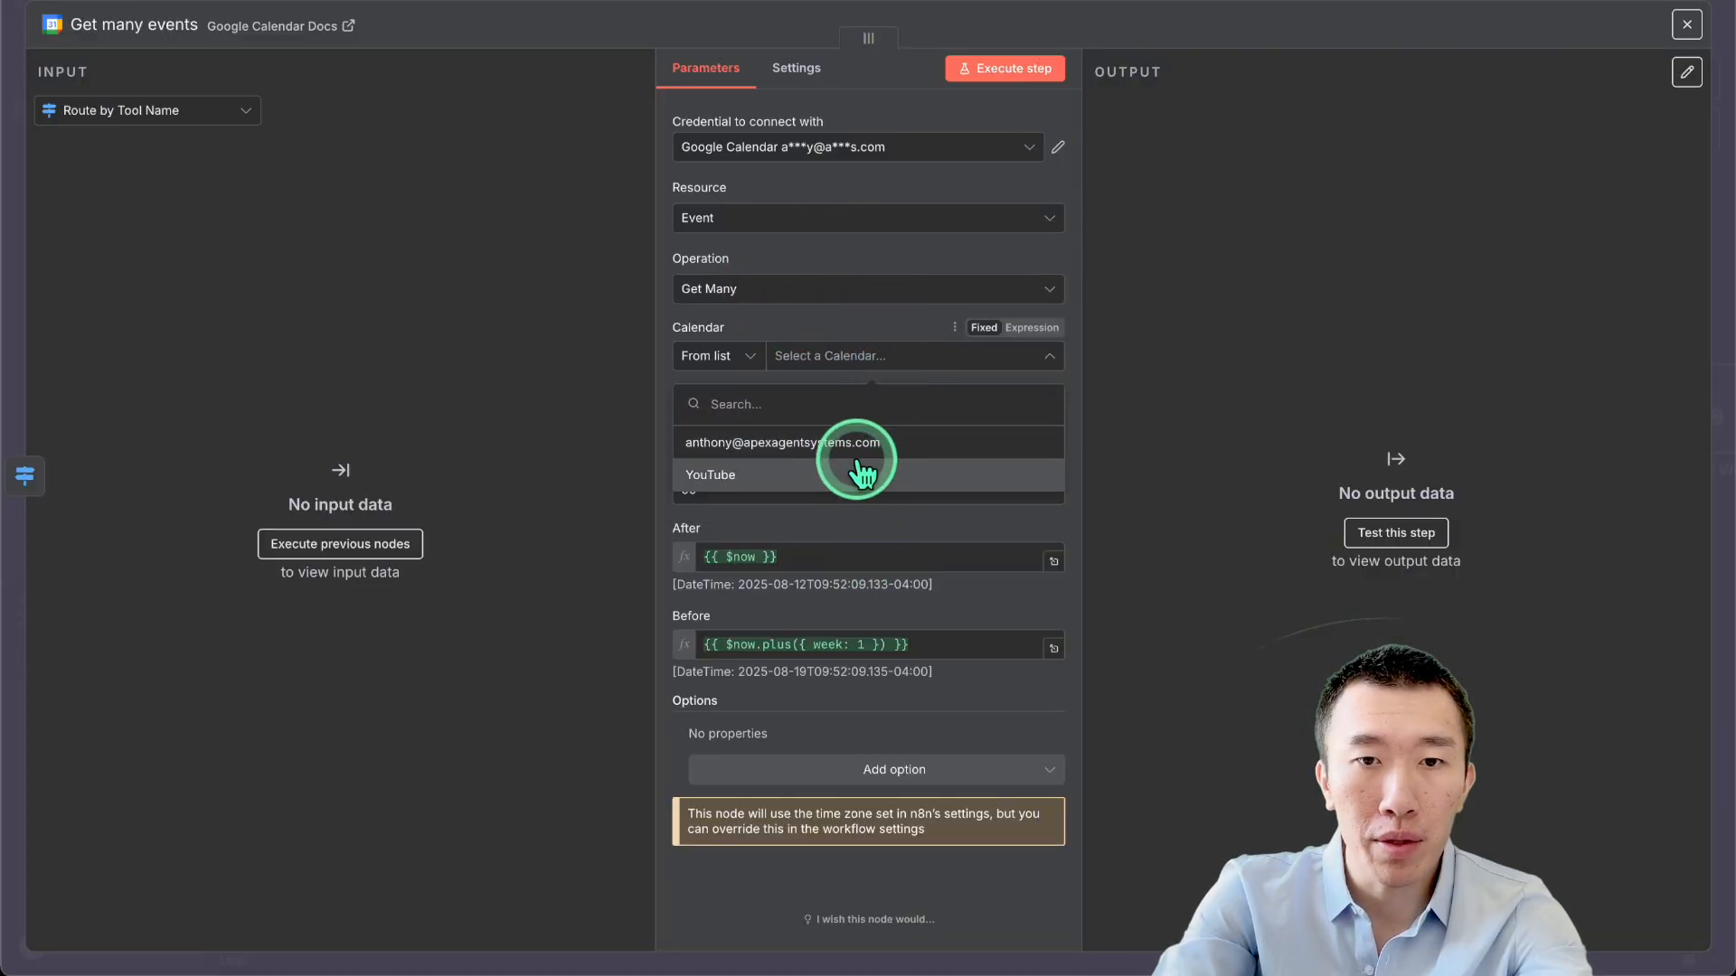
click(859, 476)
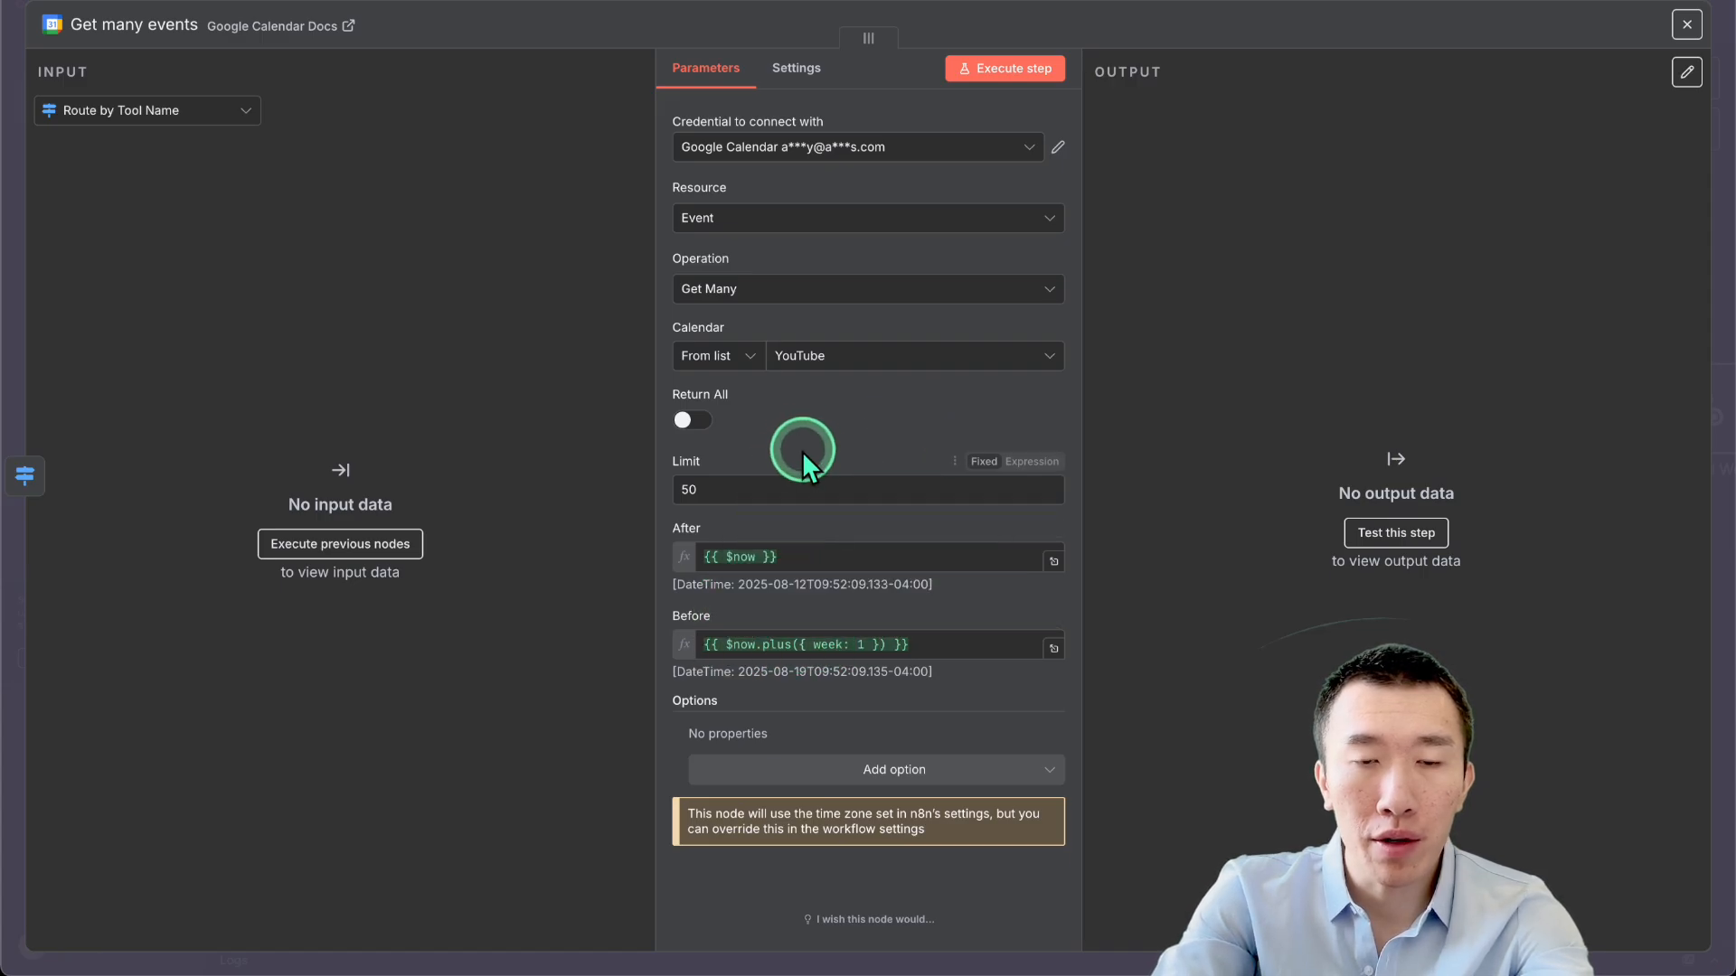
Set the Before date to DateTime.now().plus({days: 90}).toISO().
click(821, 560)
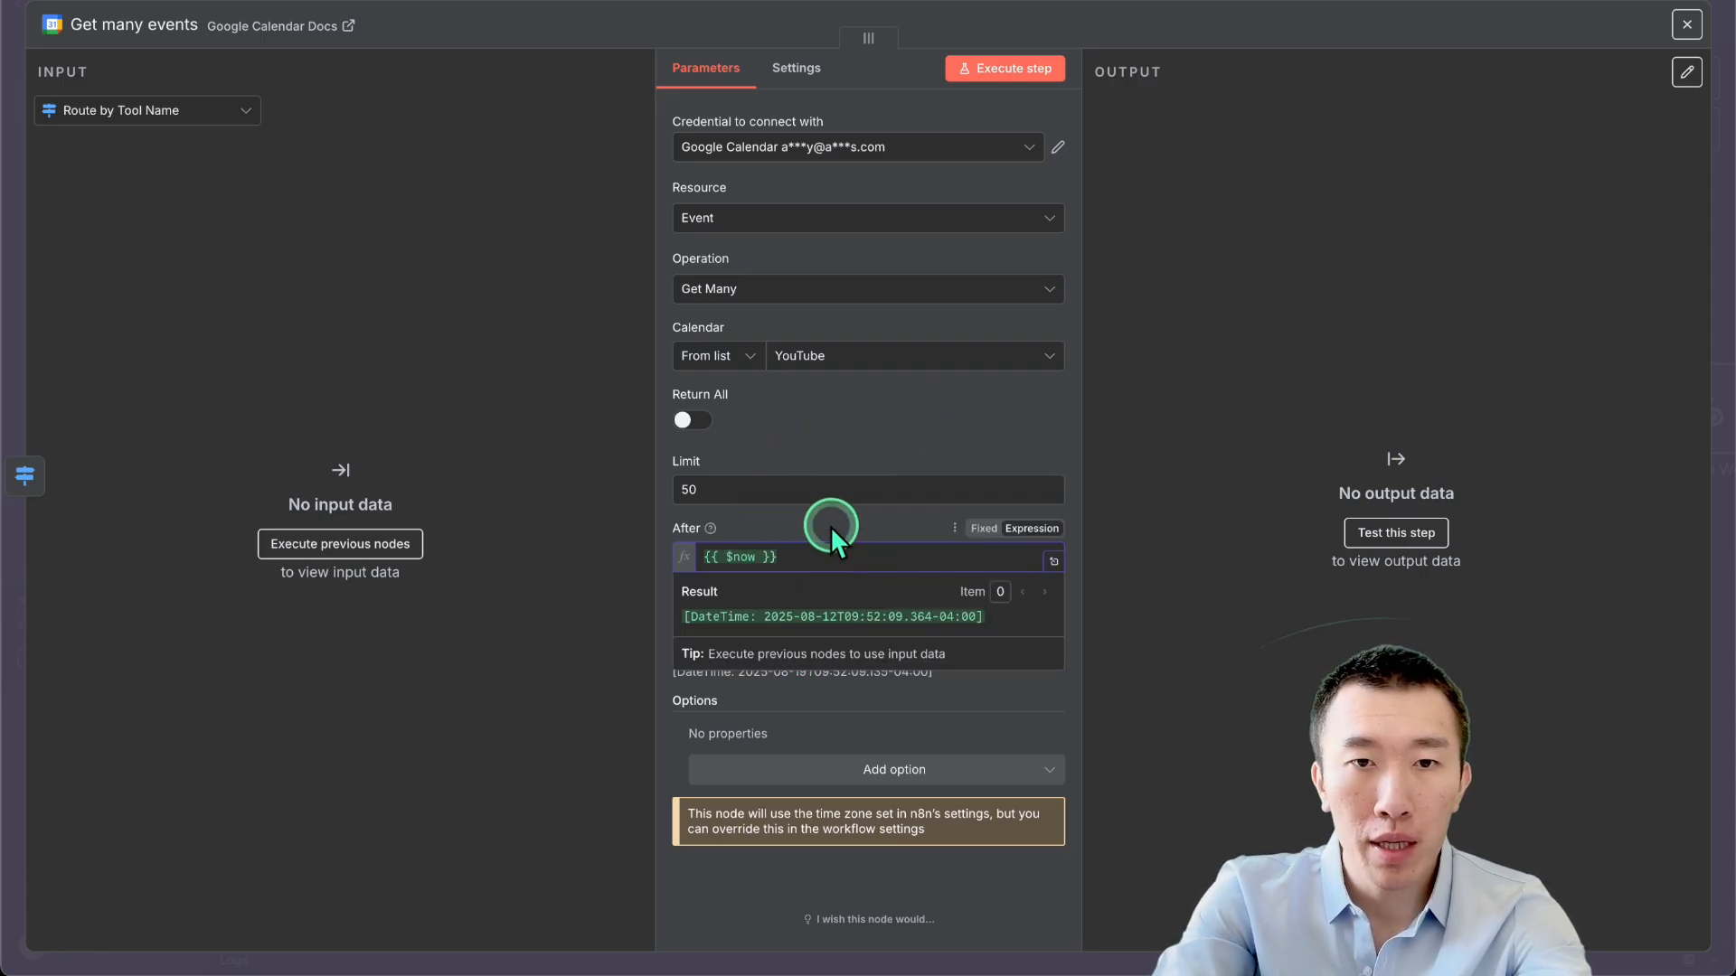
click(832, 527)
click(913, 642)
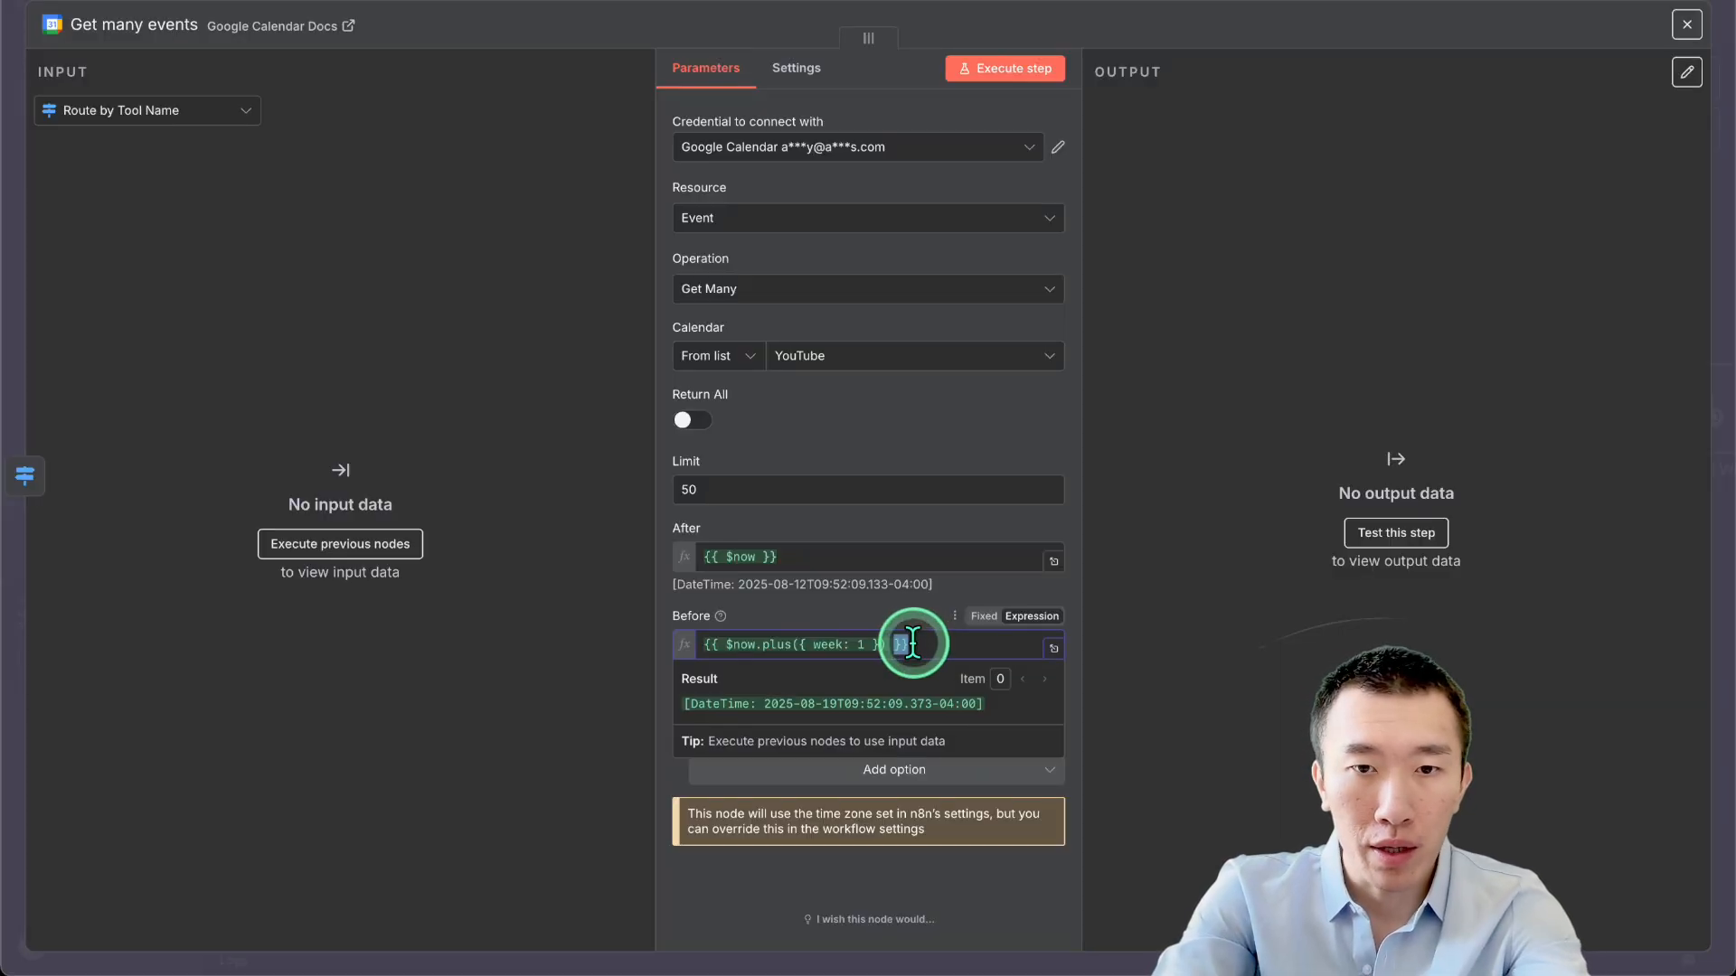
key(ctrl+a)
text({{ DateTime.now().plus({ days: 90 }).toISO() }})
click(864, 606)
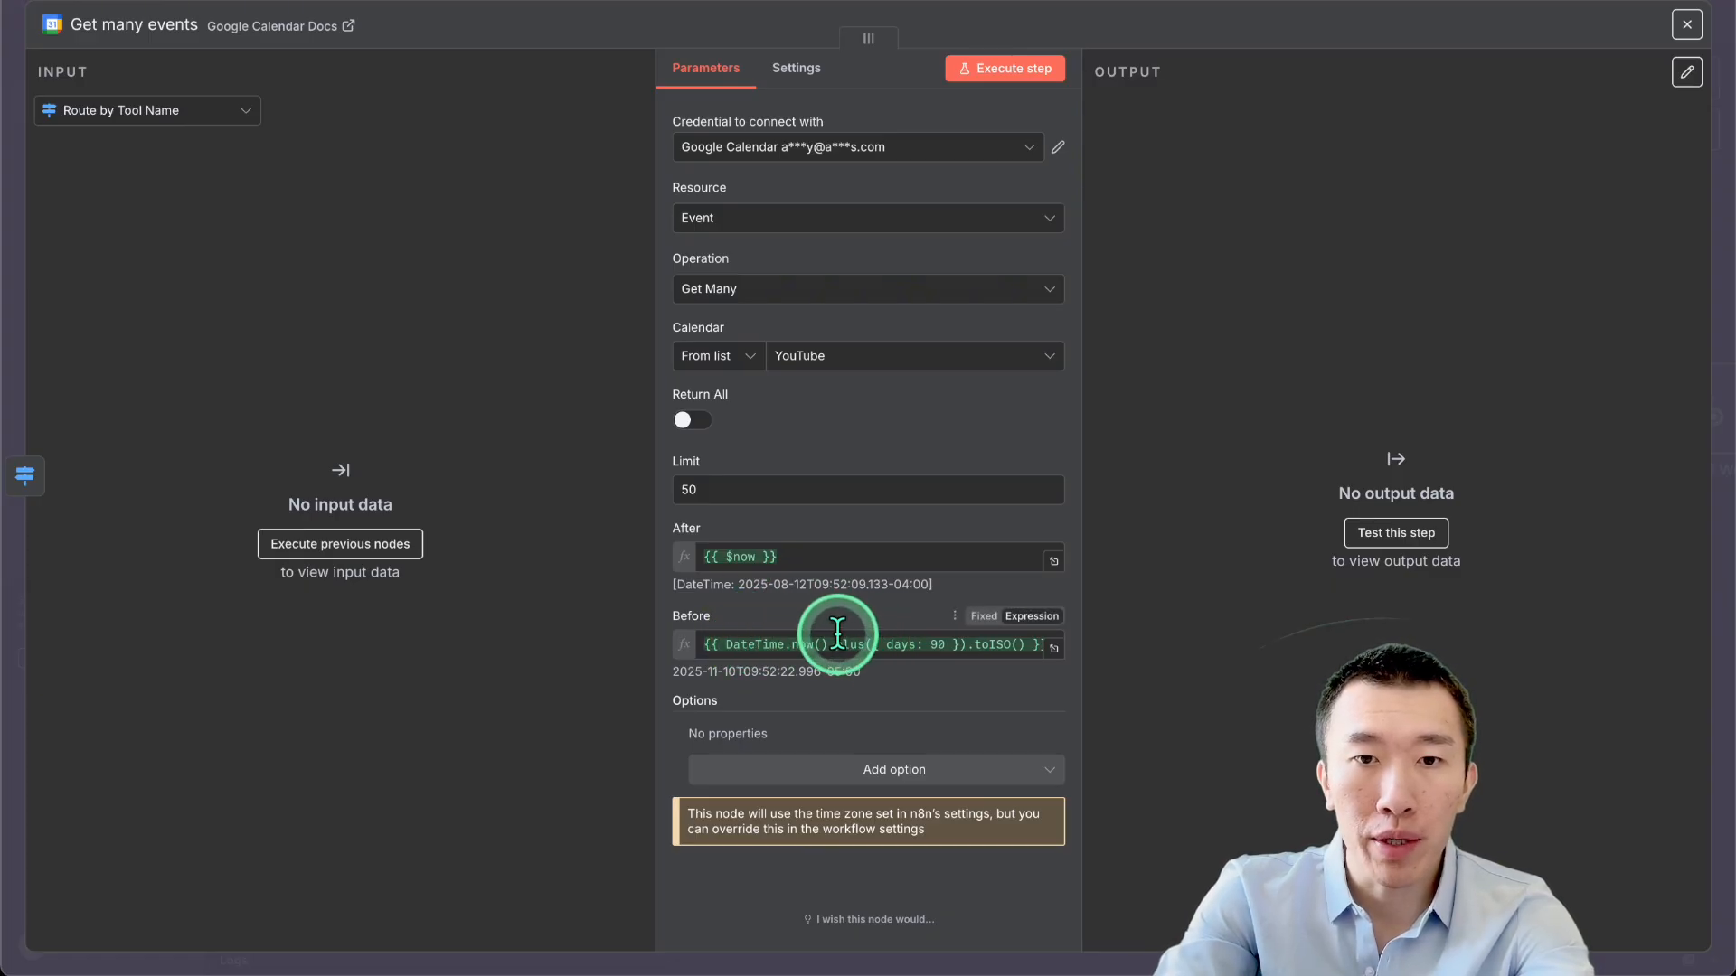
click(942, 644)
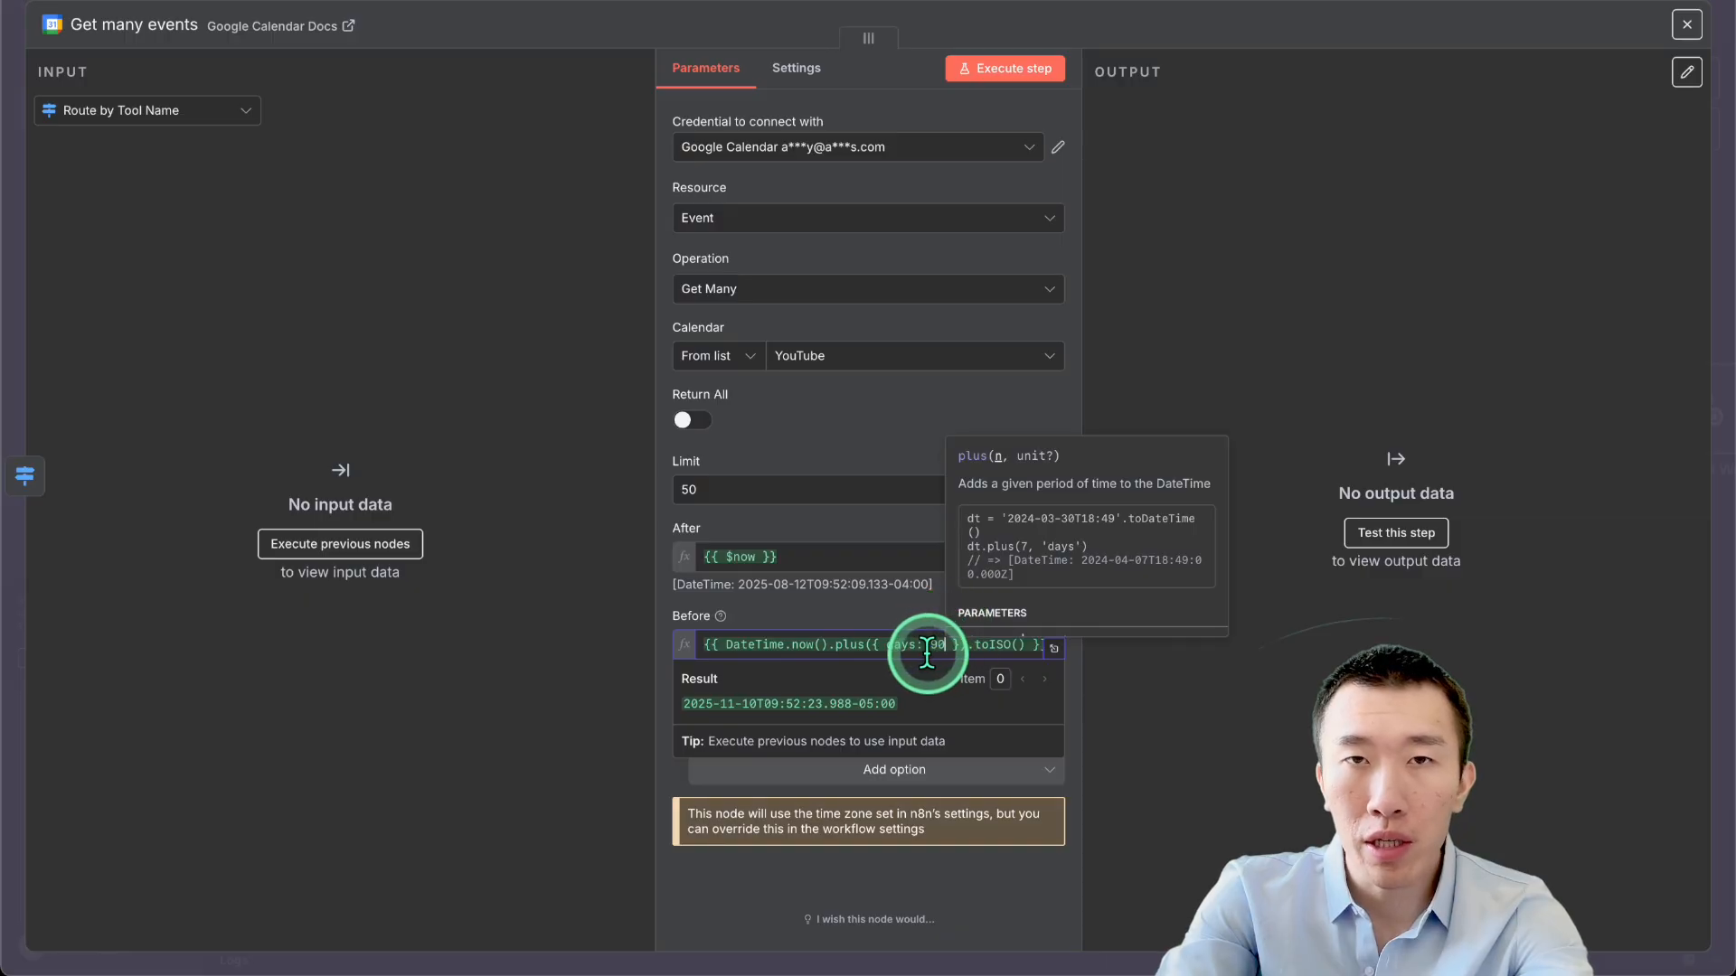
click(887, 614)
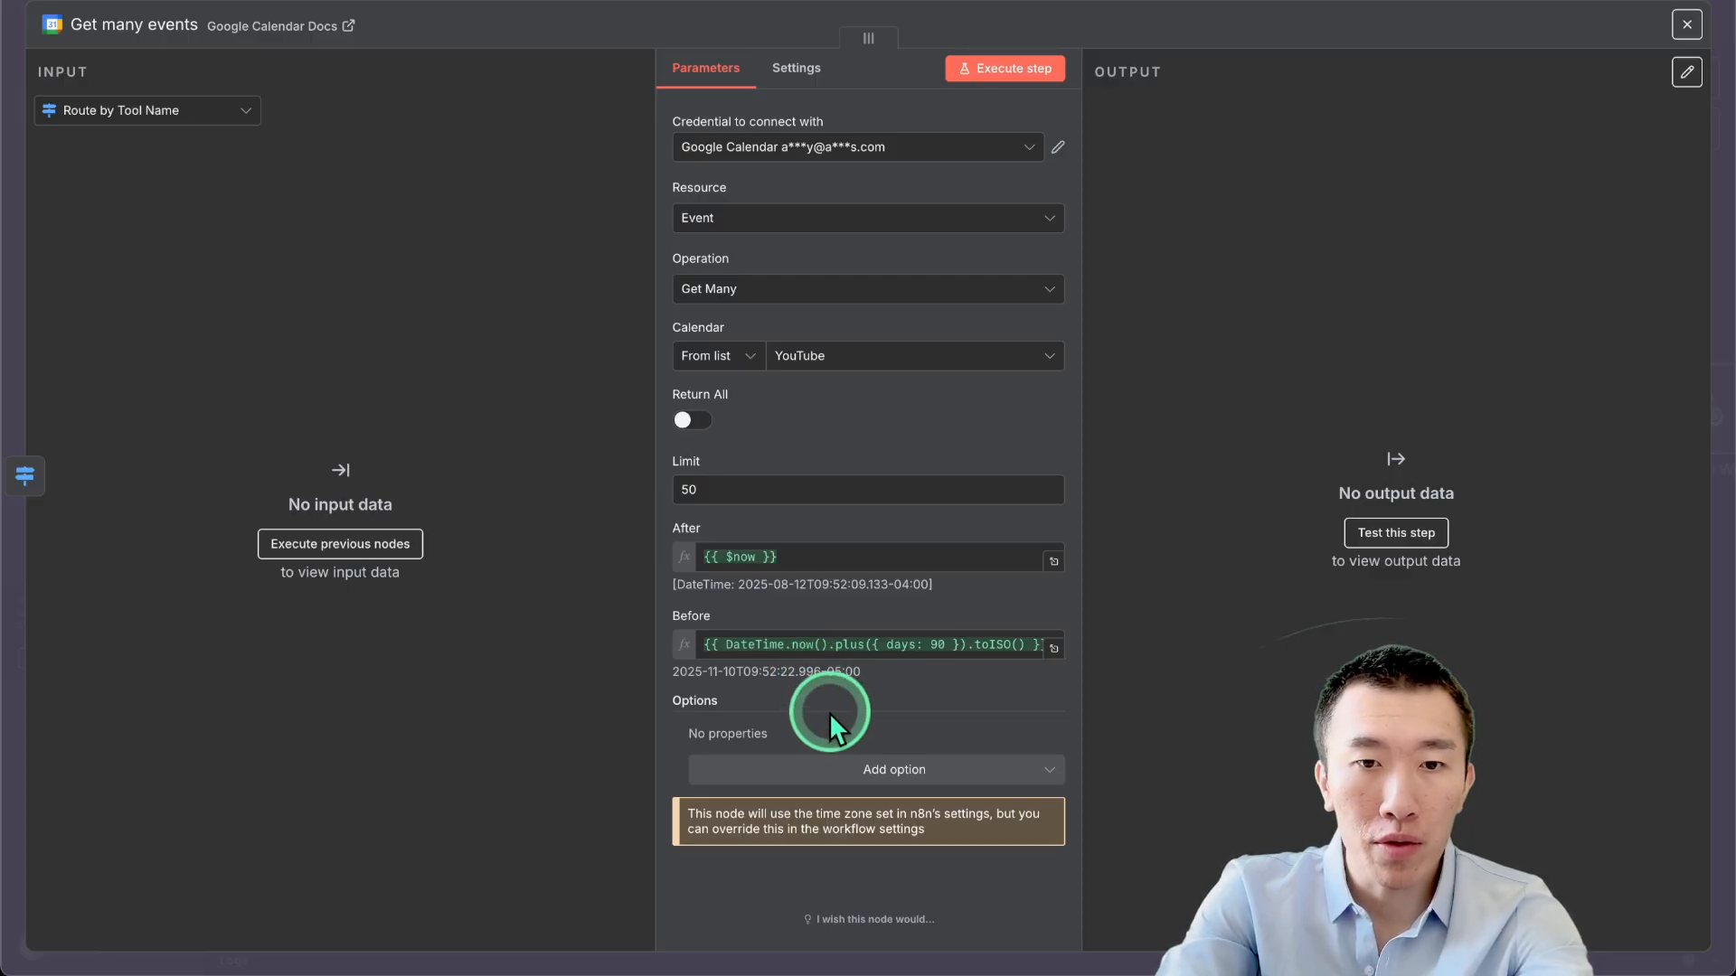
Add an empty Query option to the Get many events node.
click(844, 770)
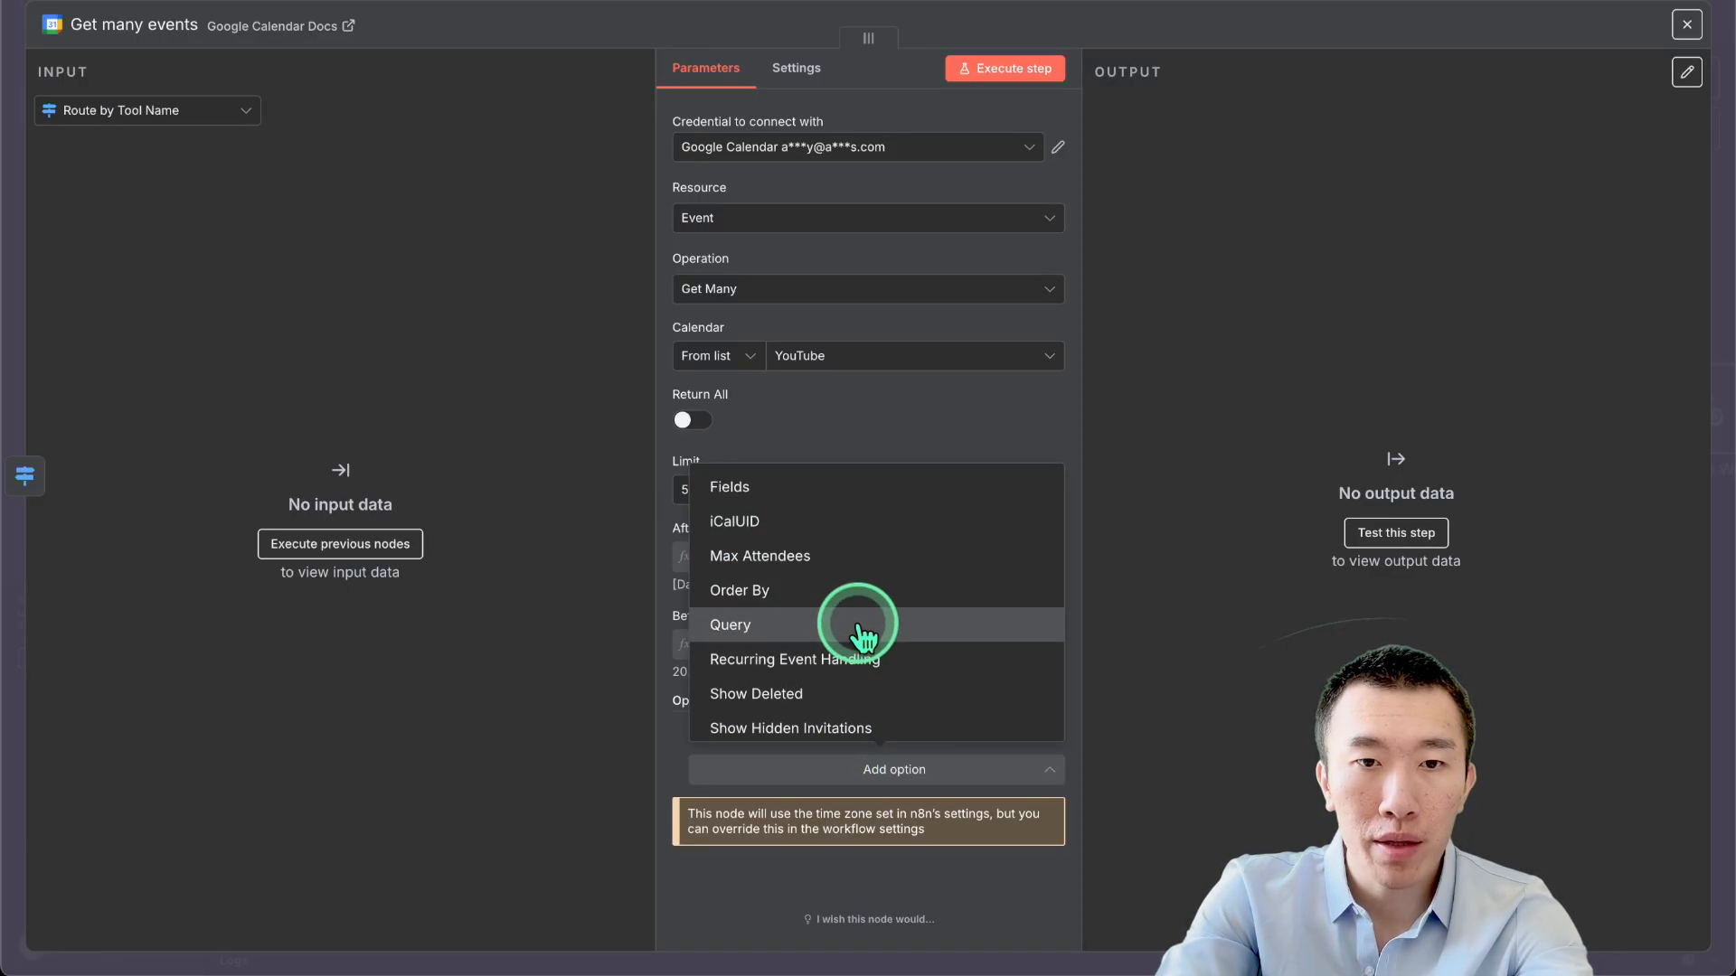
click(858, 626)
click(868, 749)
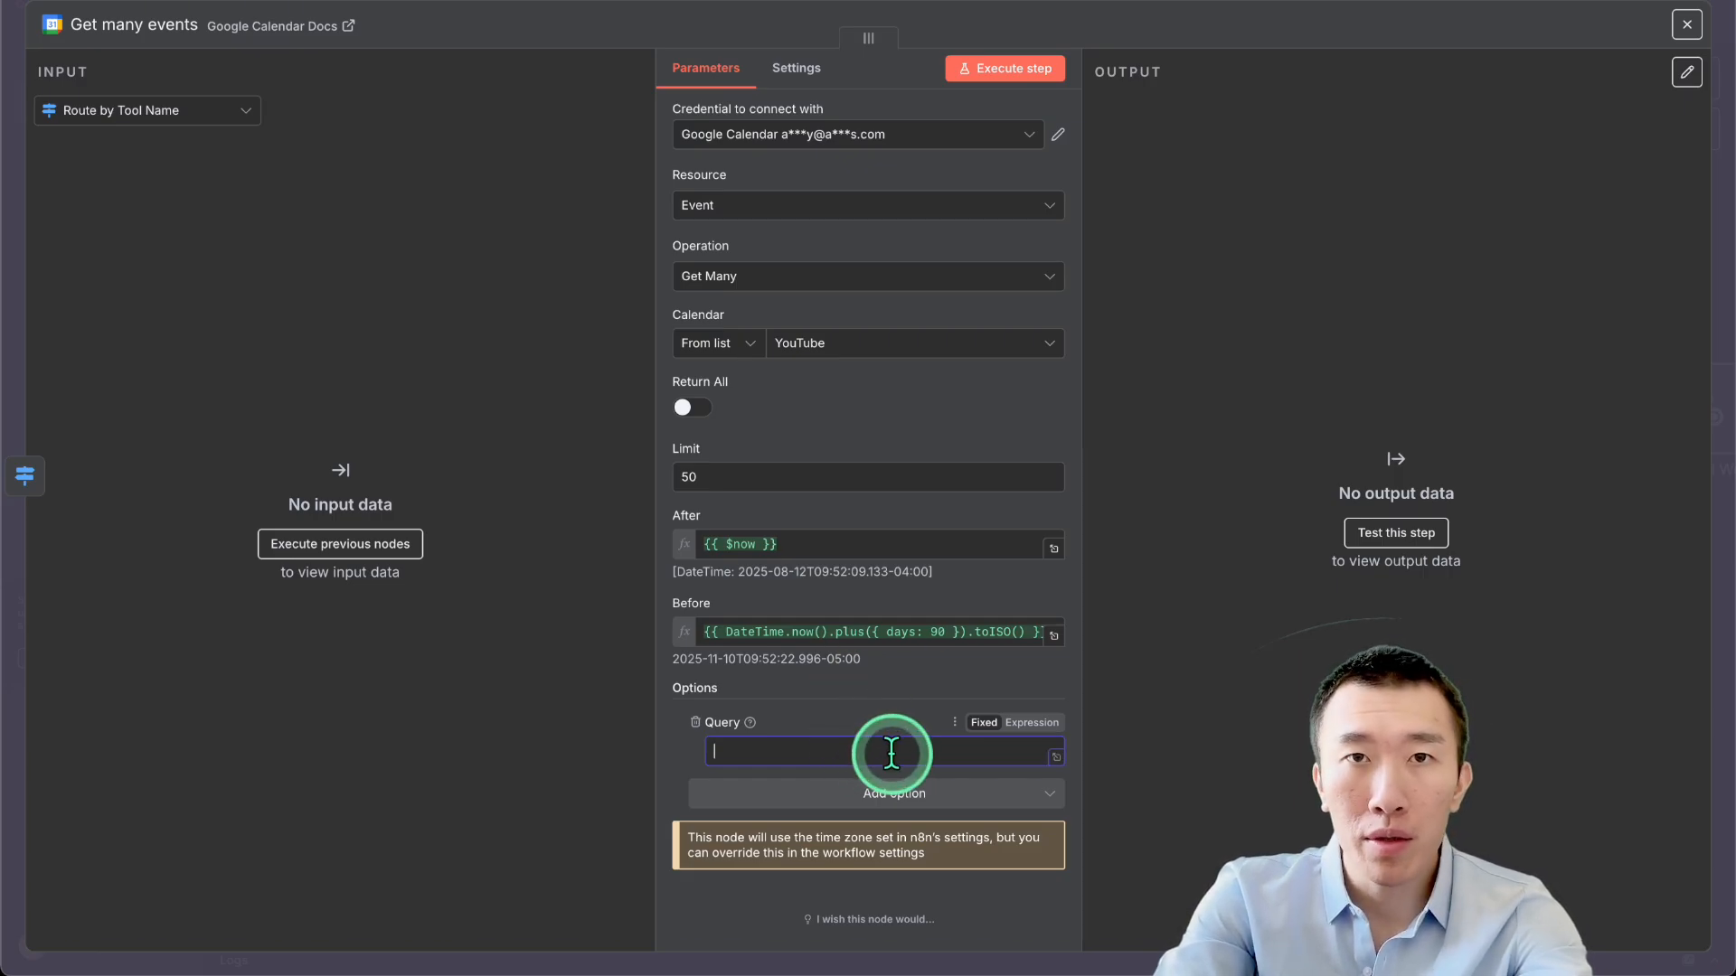
click(1289, 35)
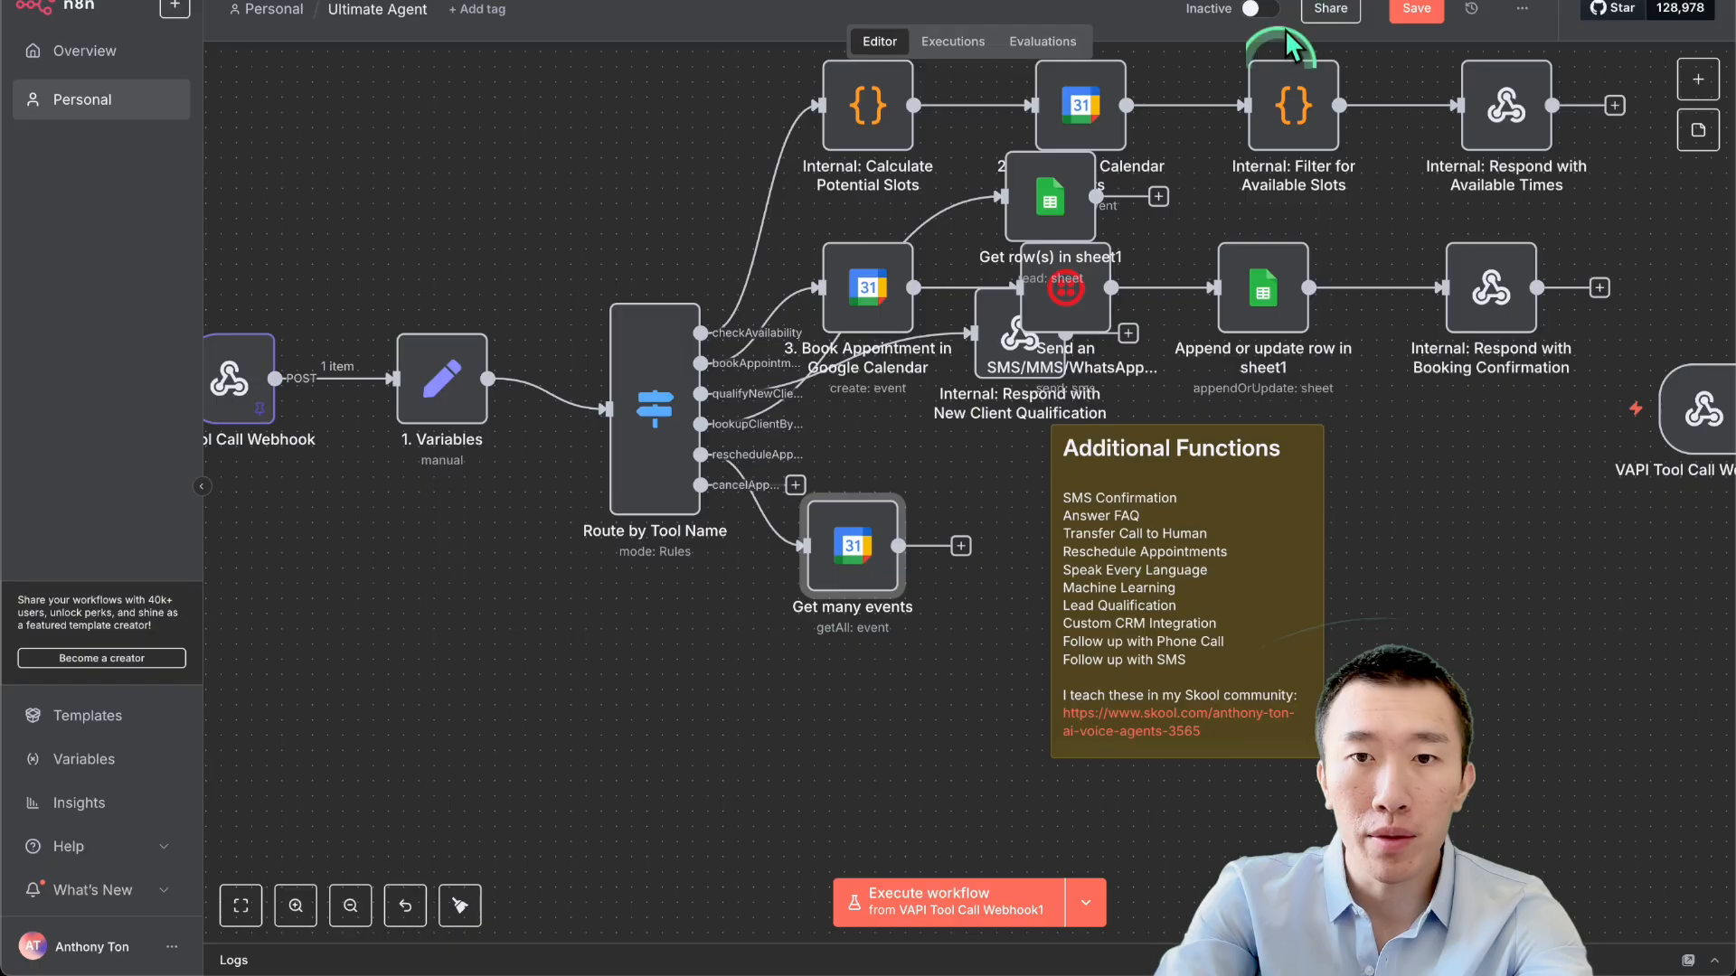
Copy the caller-number Query expression from the Find Event to Reschedule node.
scroll(1201, 421, down, 5)
scroll(1202, 422, up, 2)
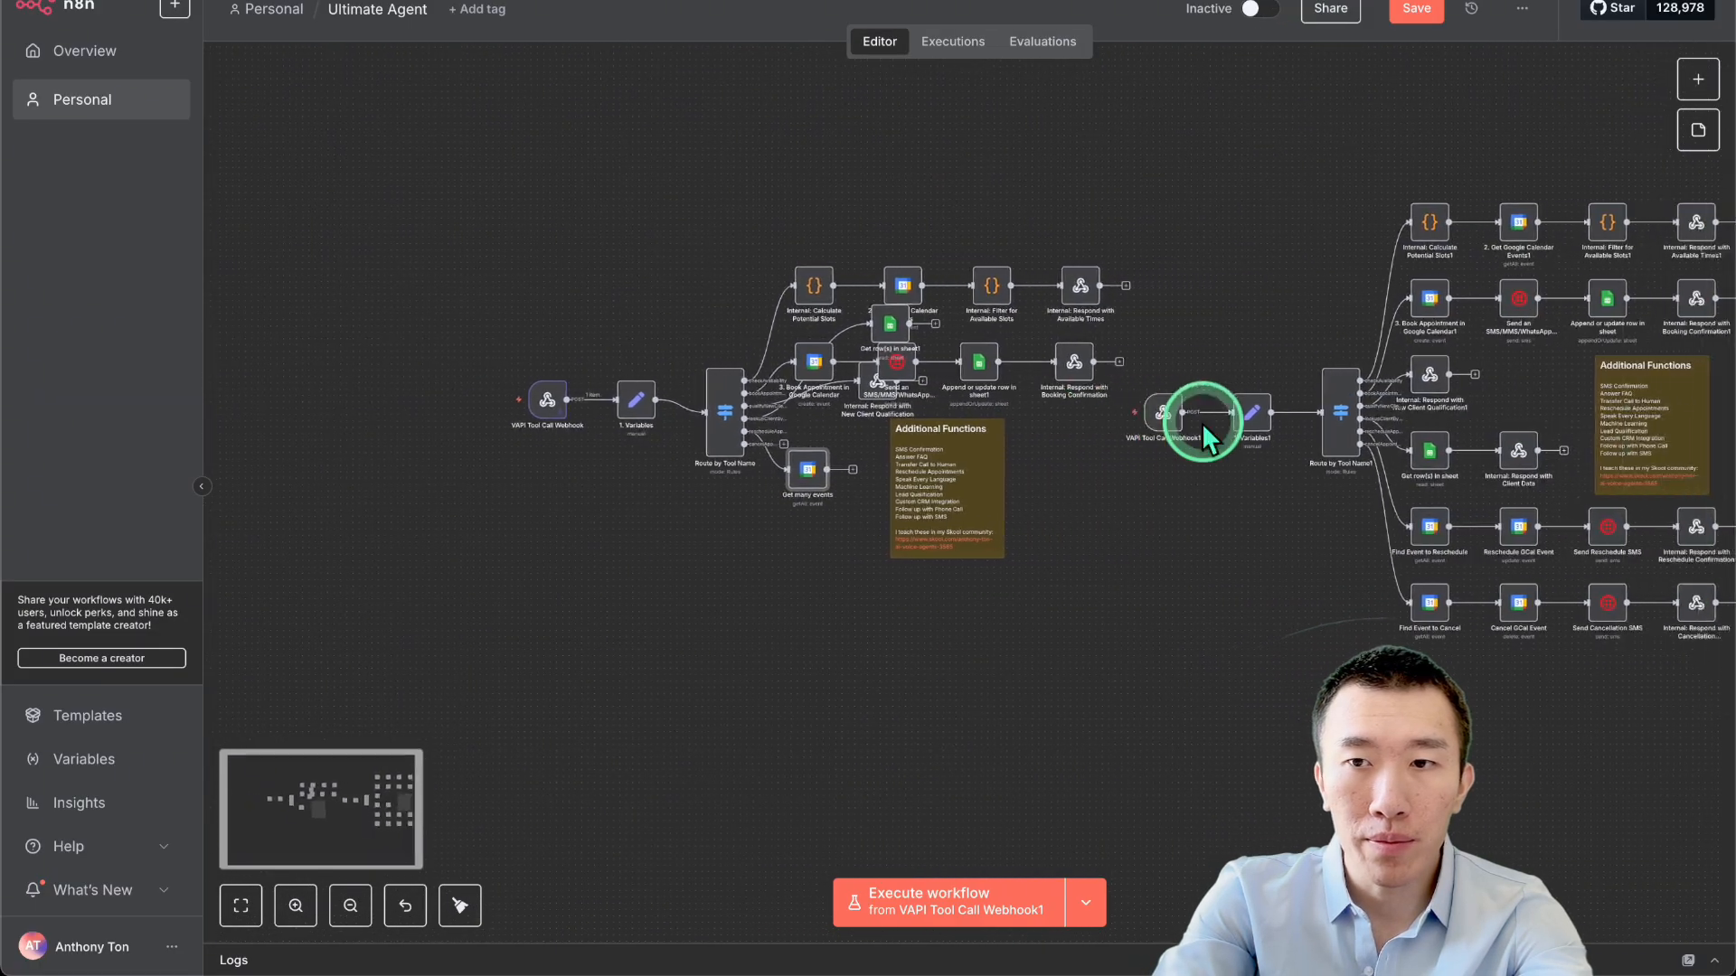
double_click(1415, 534)
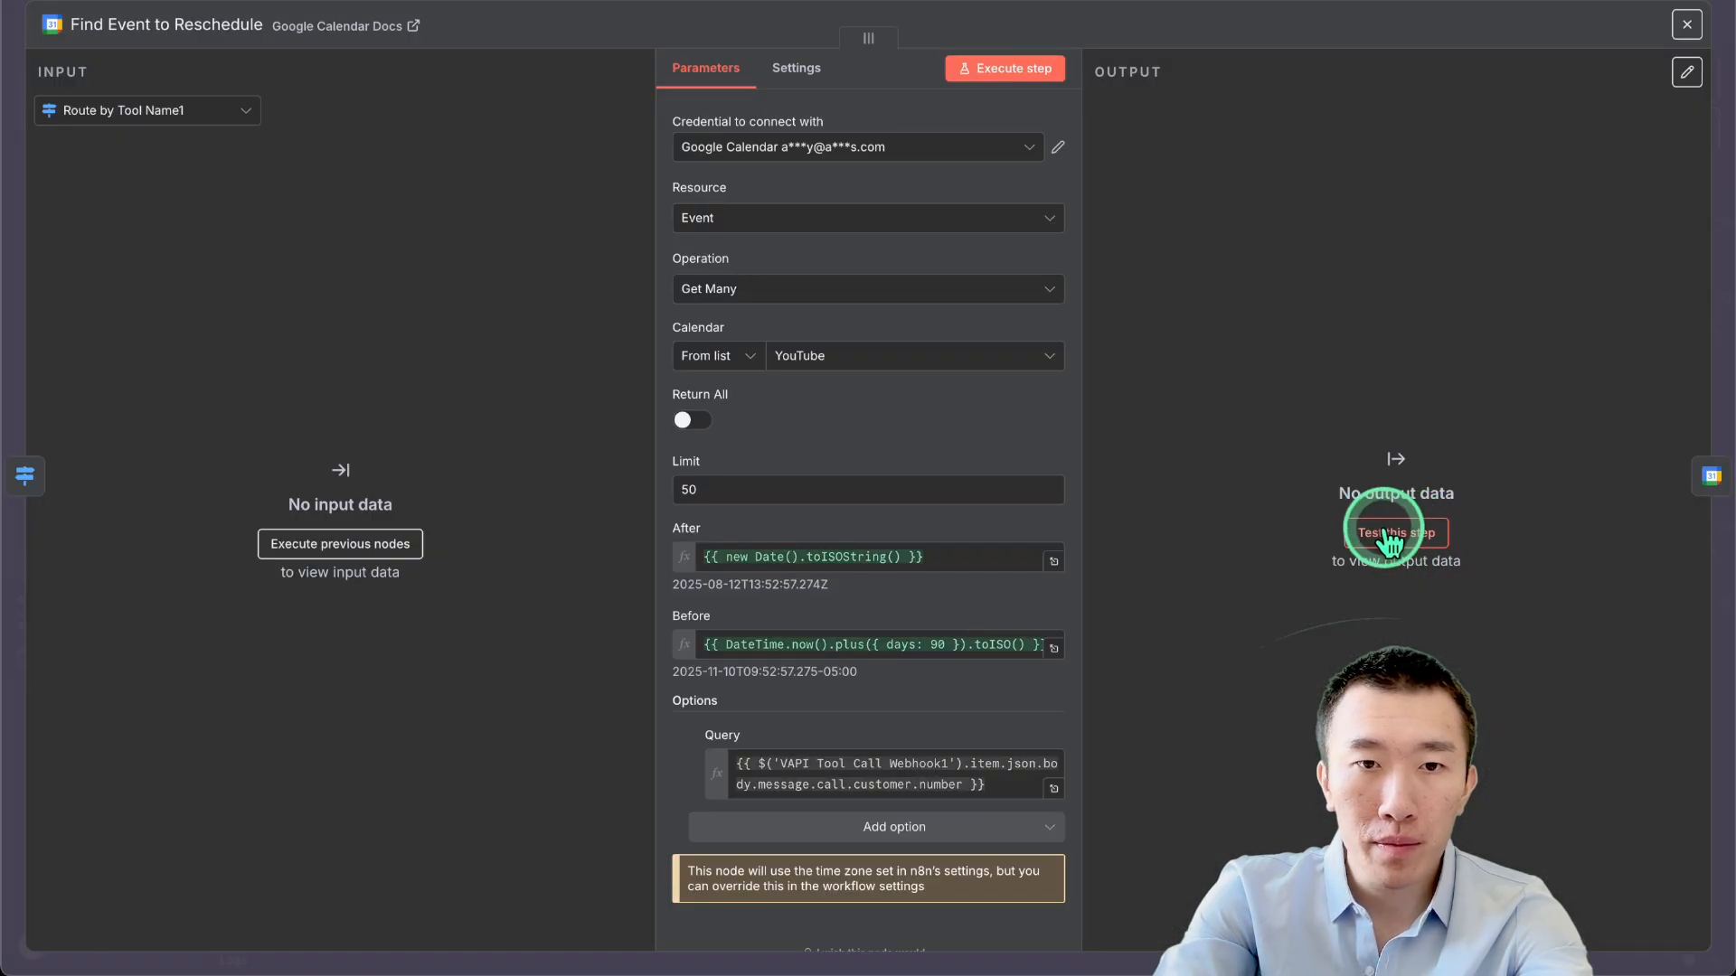
click(872, 764)
key(ctrl+a)
key(ctrl+c)
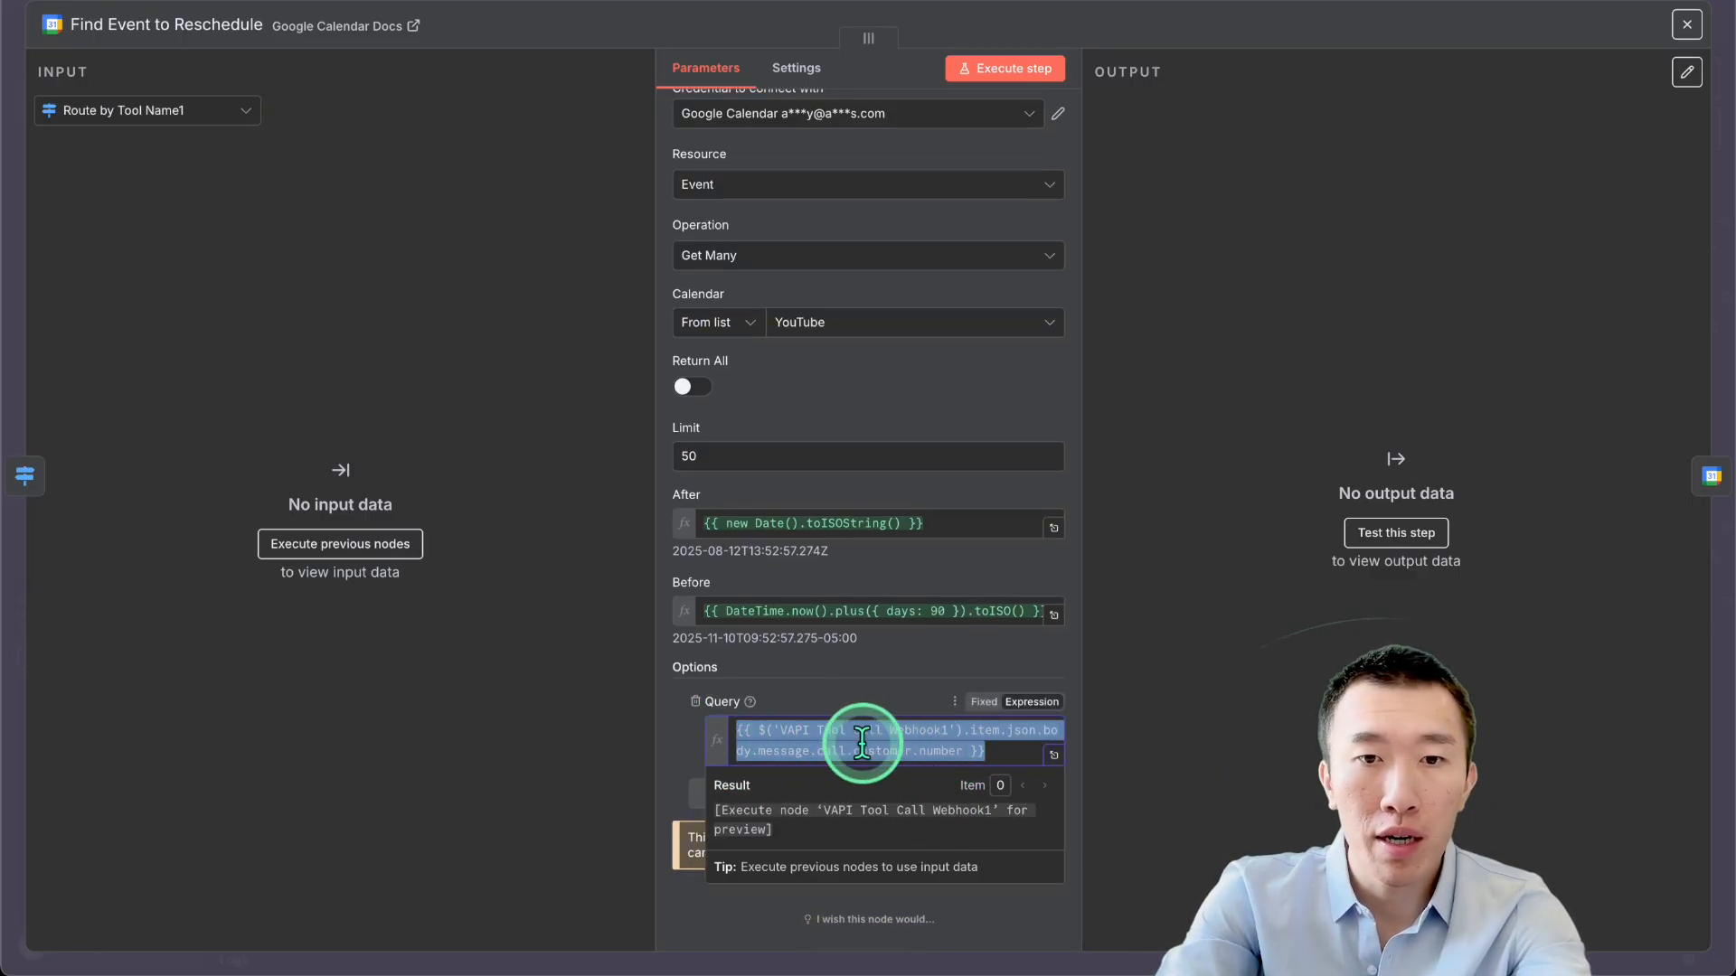
click(1235, 7)
Paste that expression into the Get many events node's Query field.
double_click(795, 466)
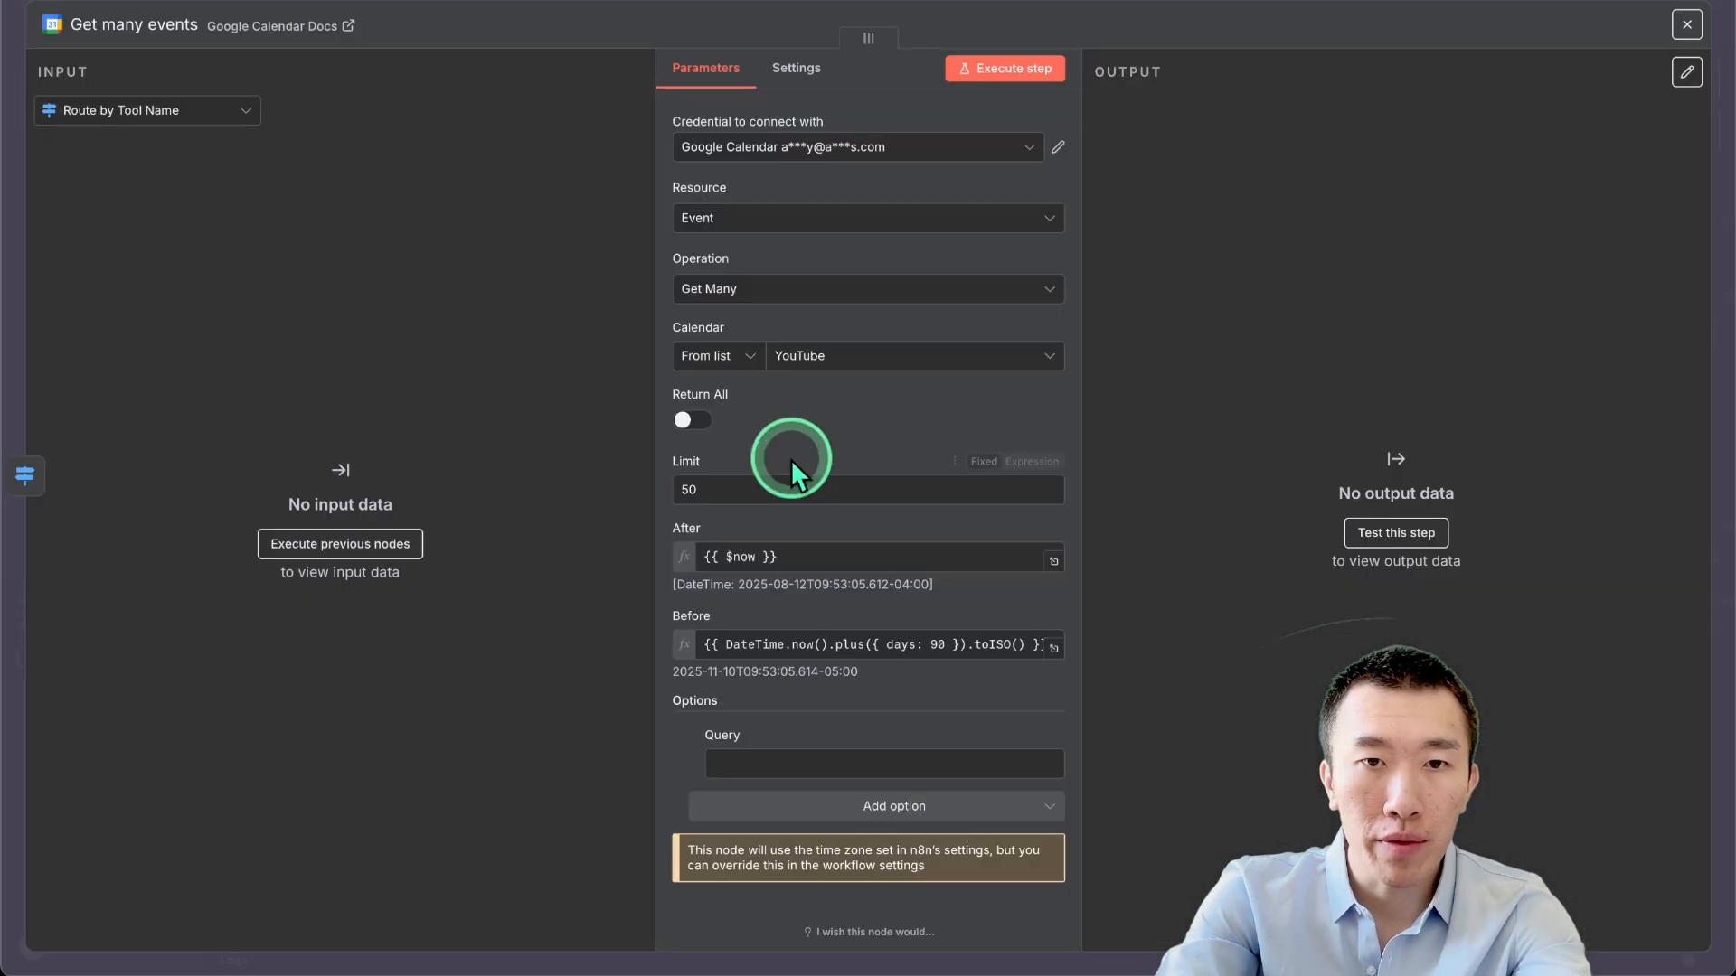
click(861, 758)
key(ctrl+v)
click(1170, 587)
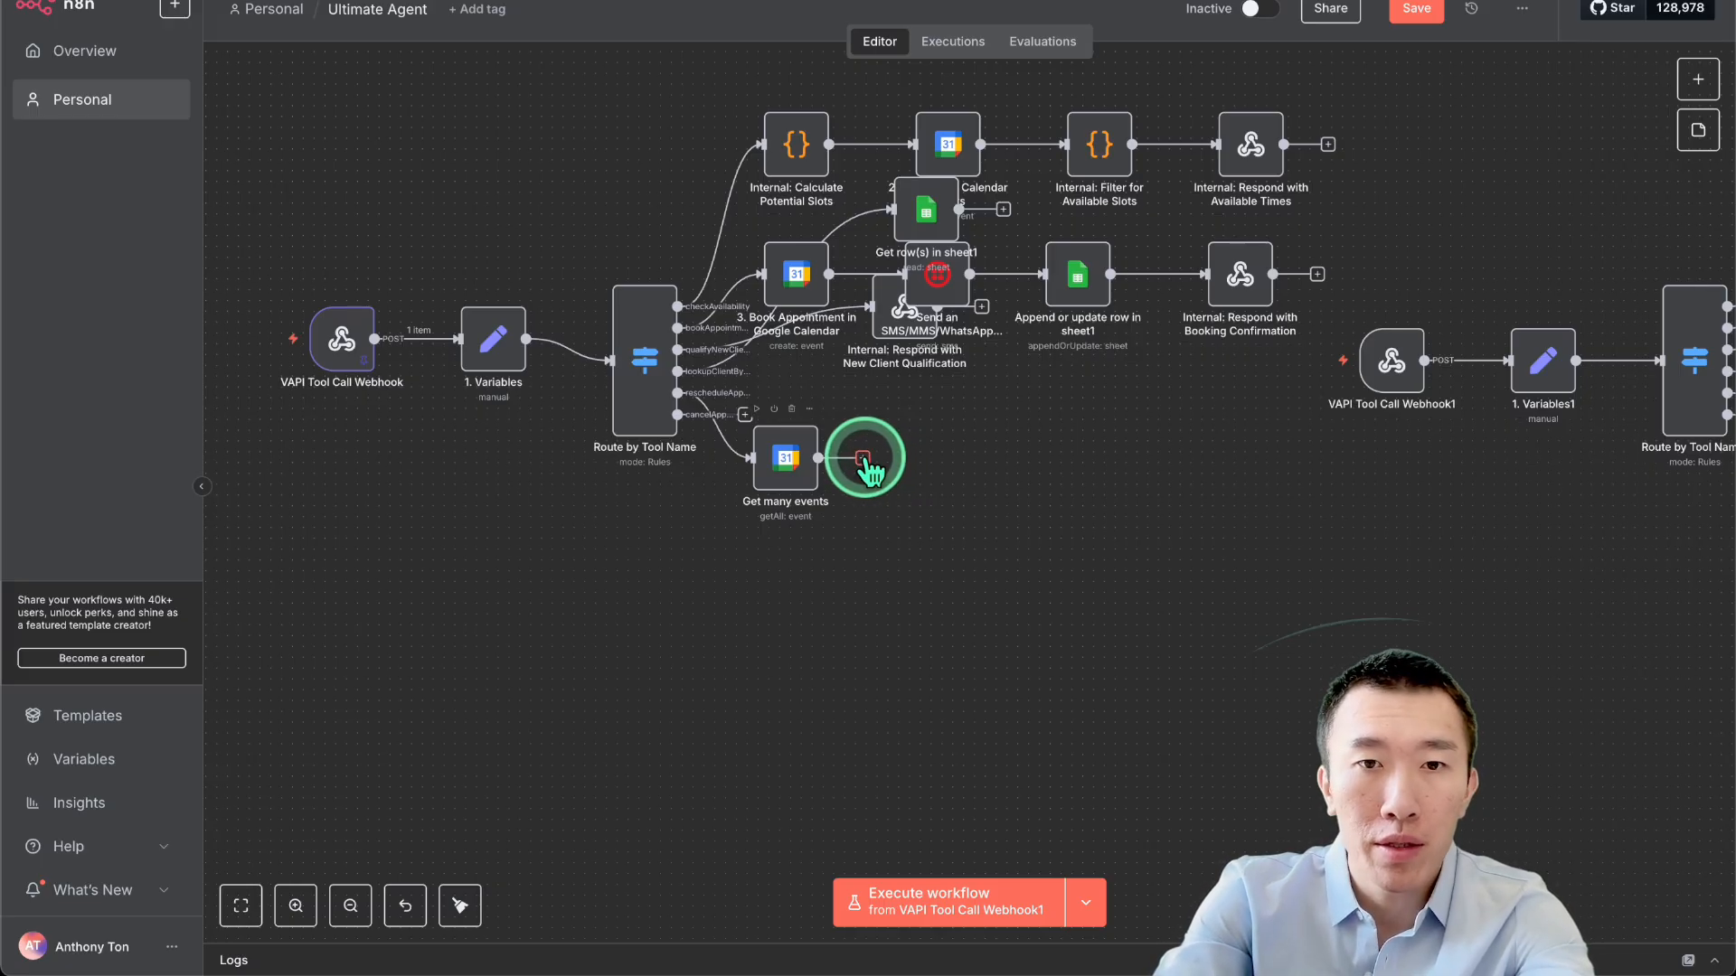
Append a Google Calendar 'Update an event' node to Get many events, using the YouTube calendar.
click(863, 461)
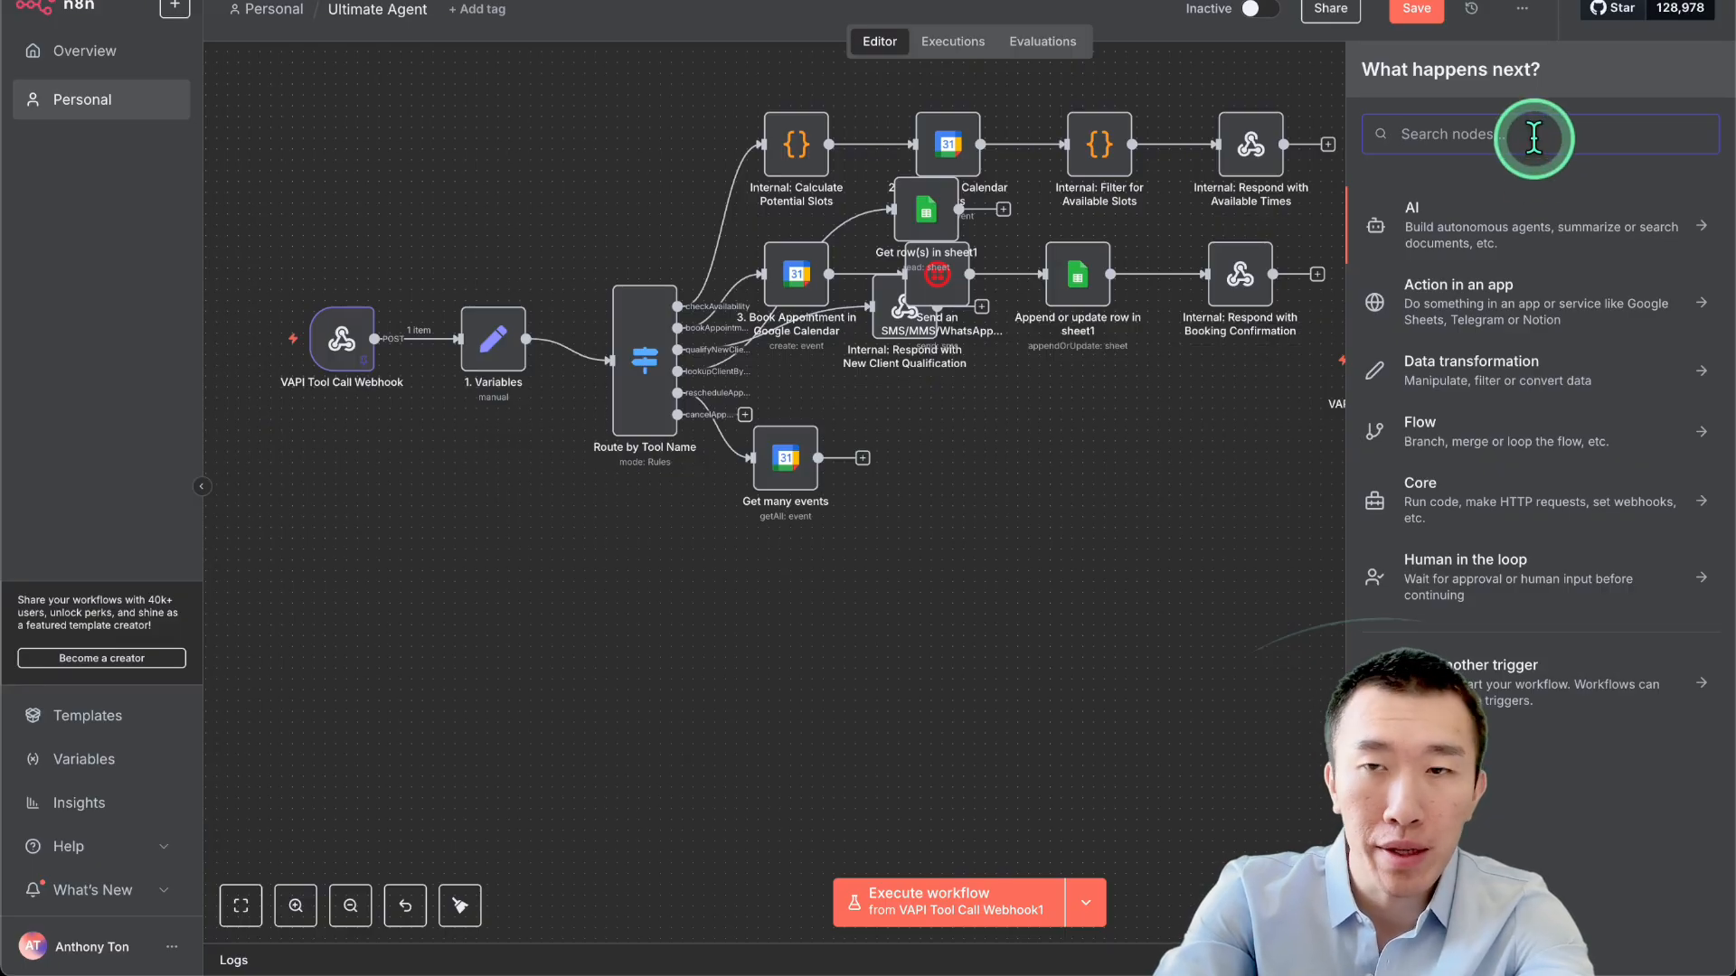
text(google )
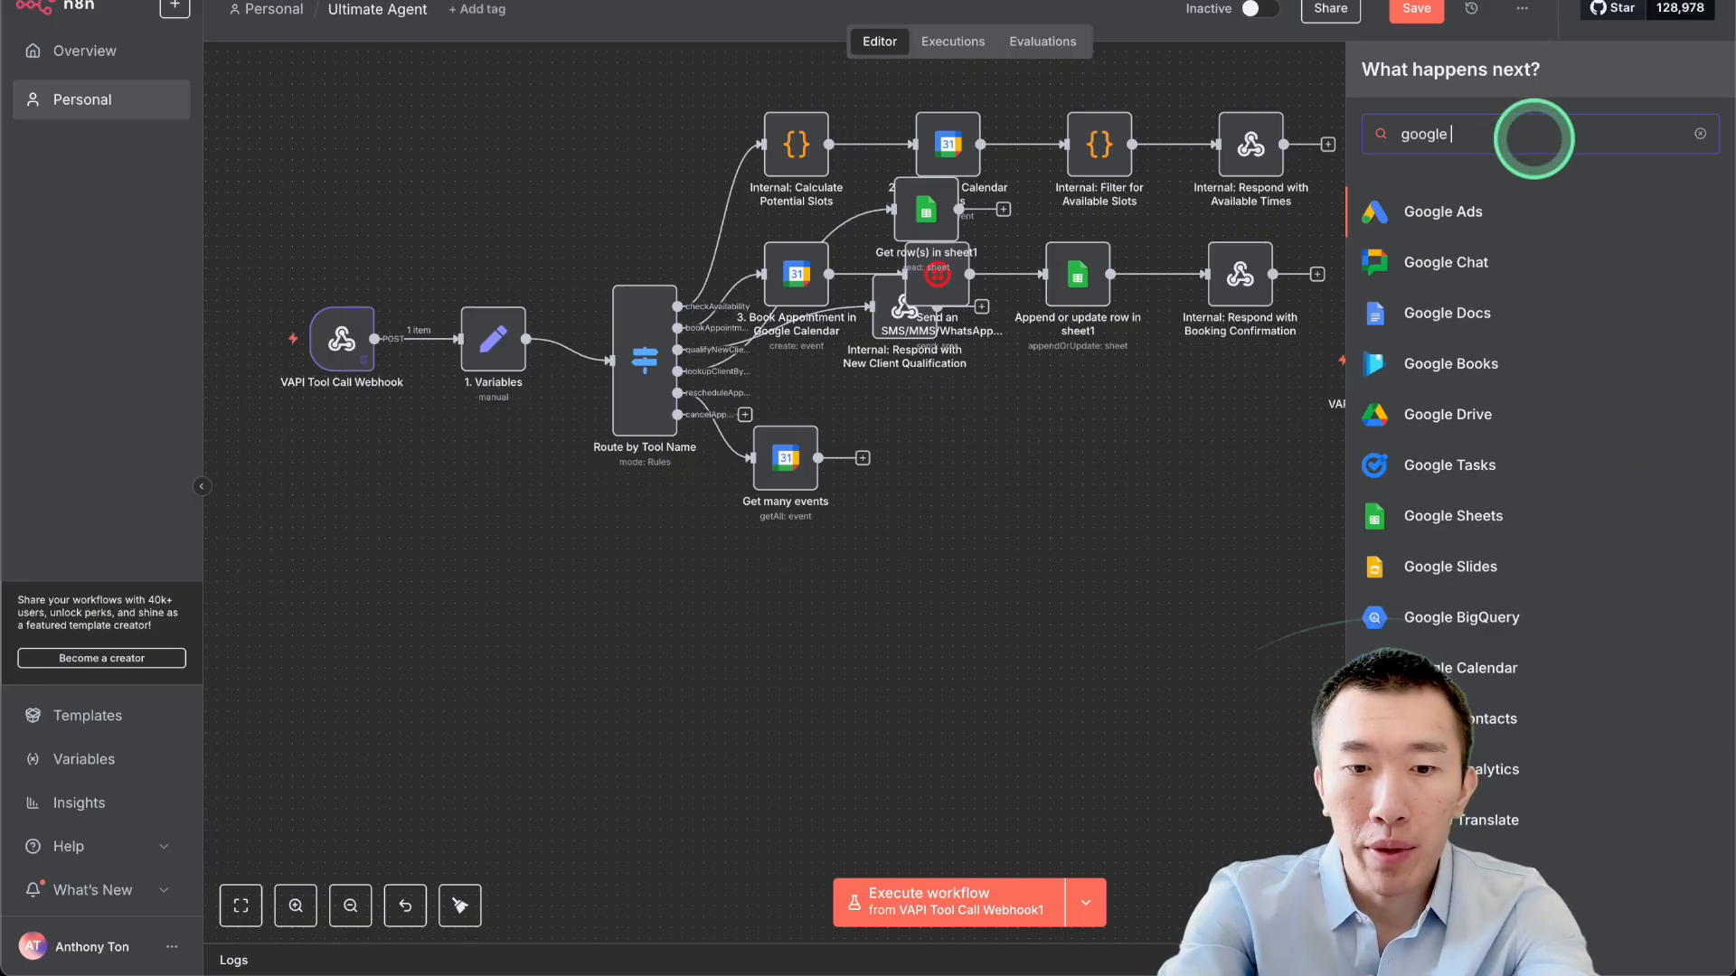
text(calendar)
click(1528, 208)
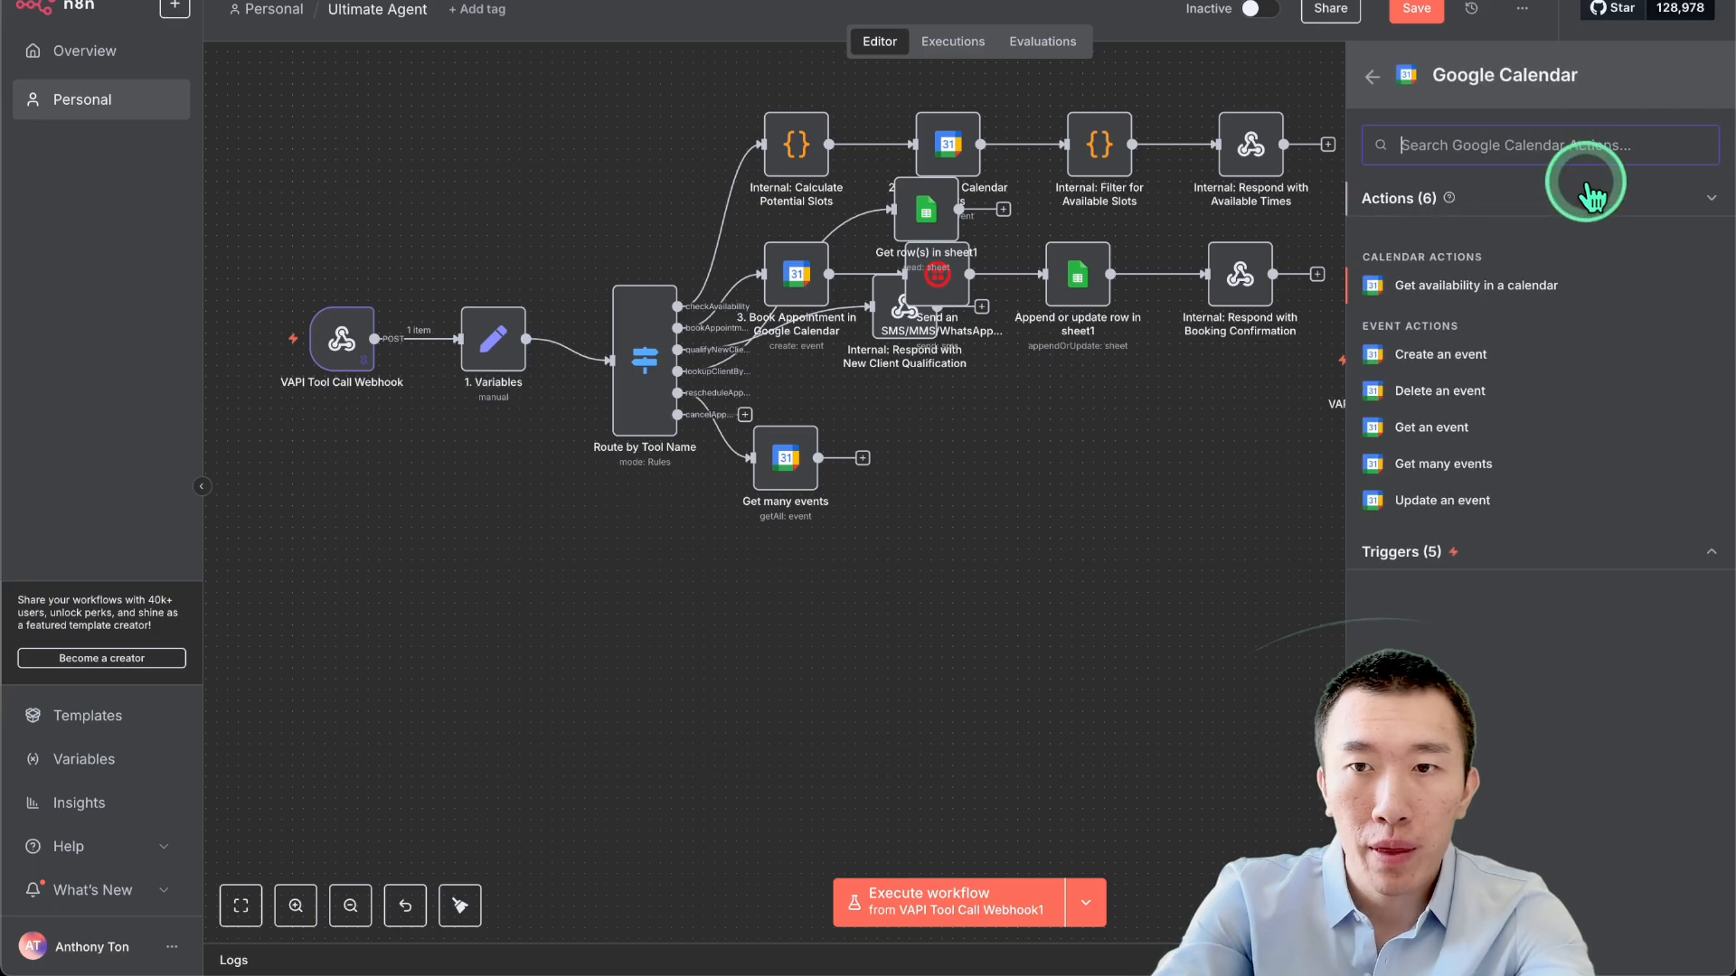
click(1466, 504)
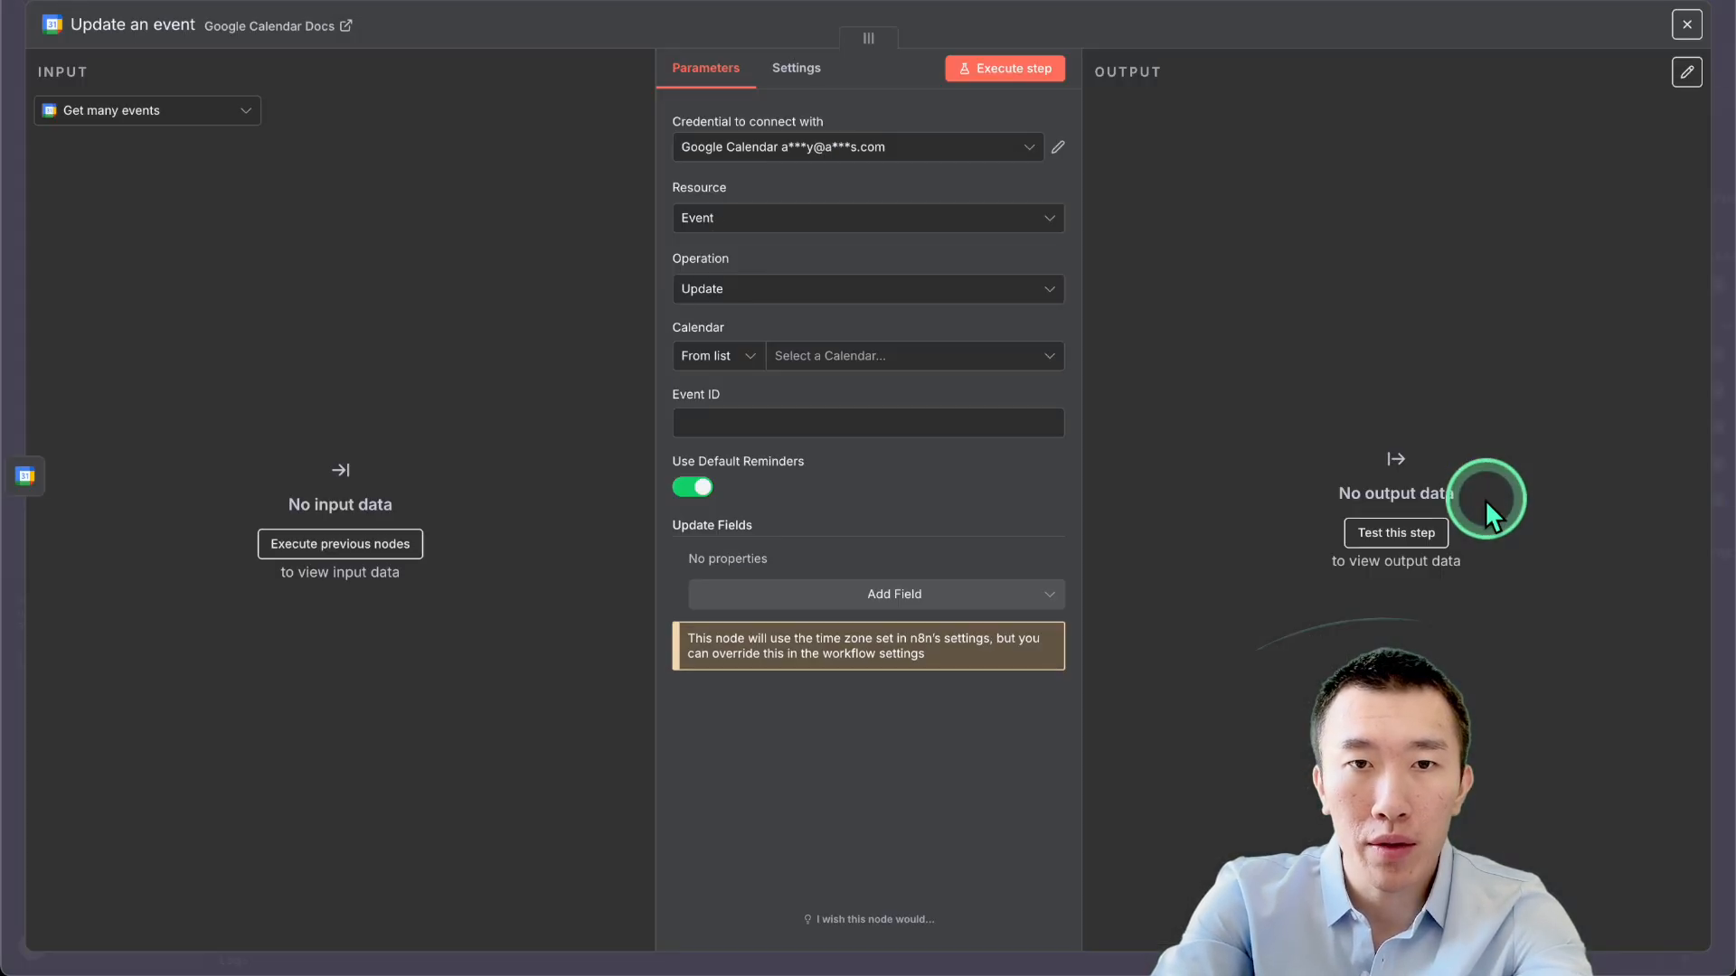
click(883, 355)
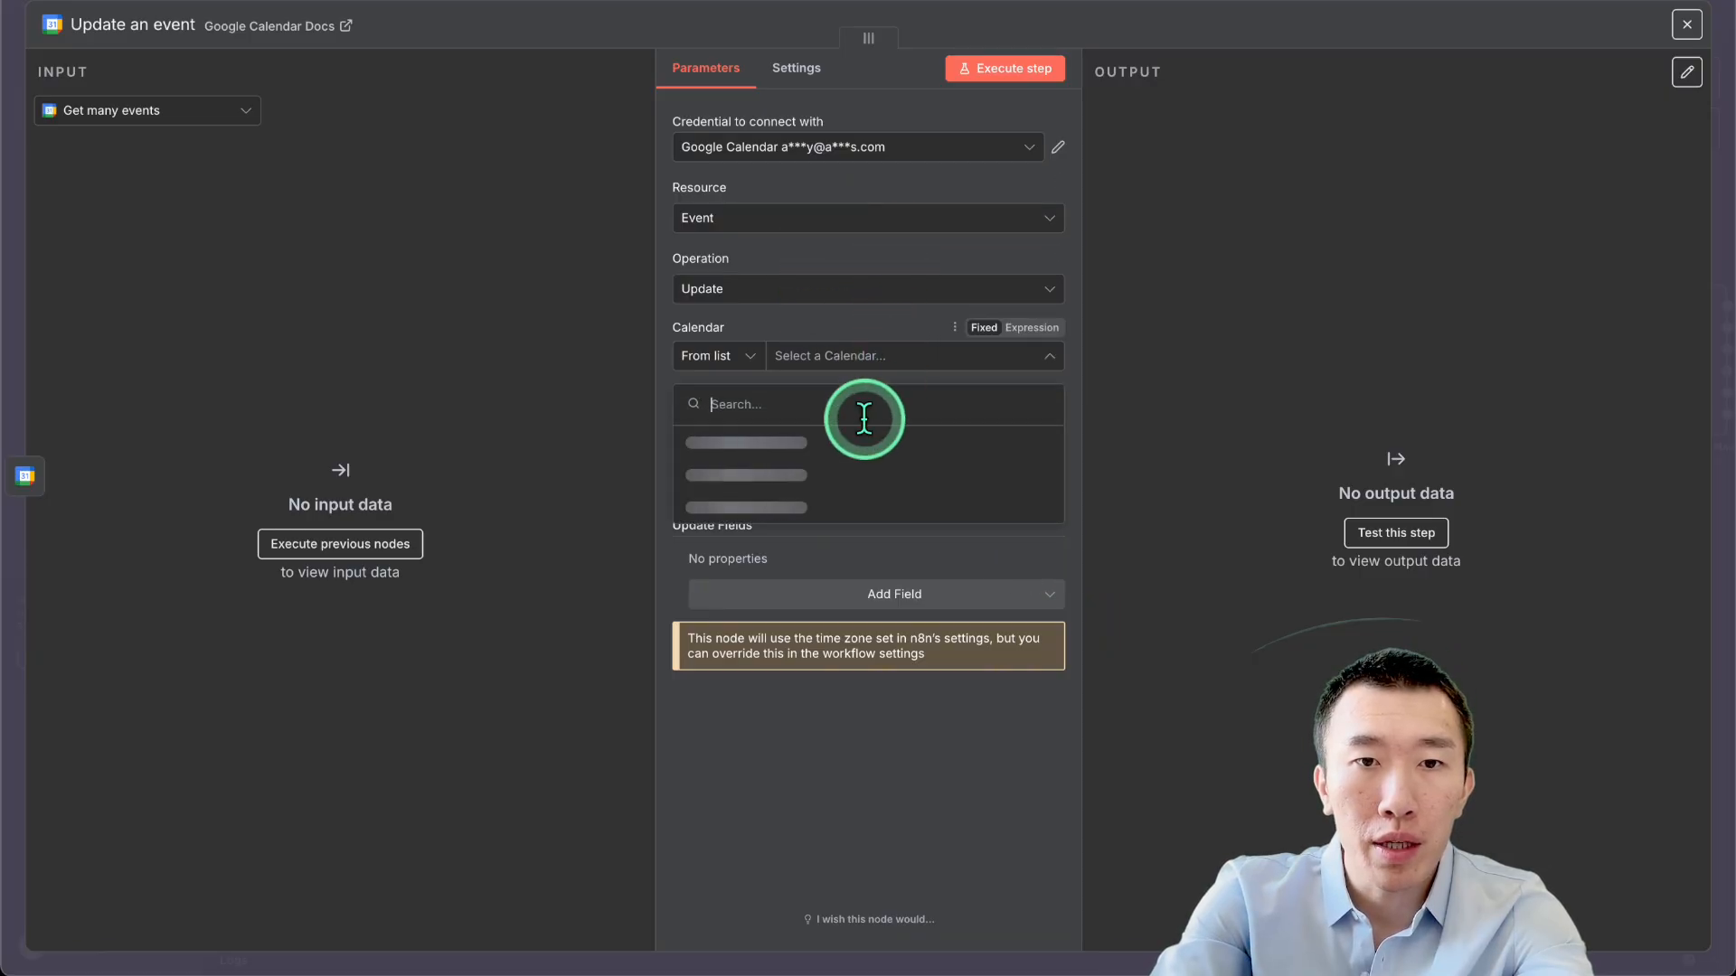
click(841, 471)
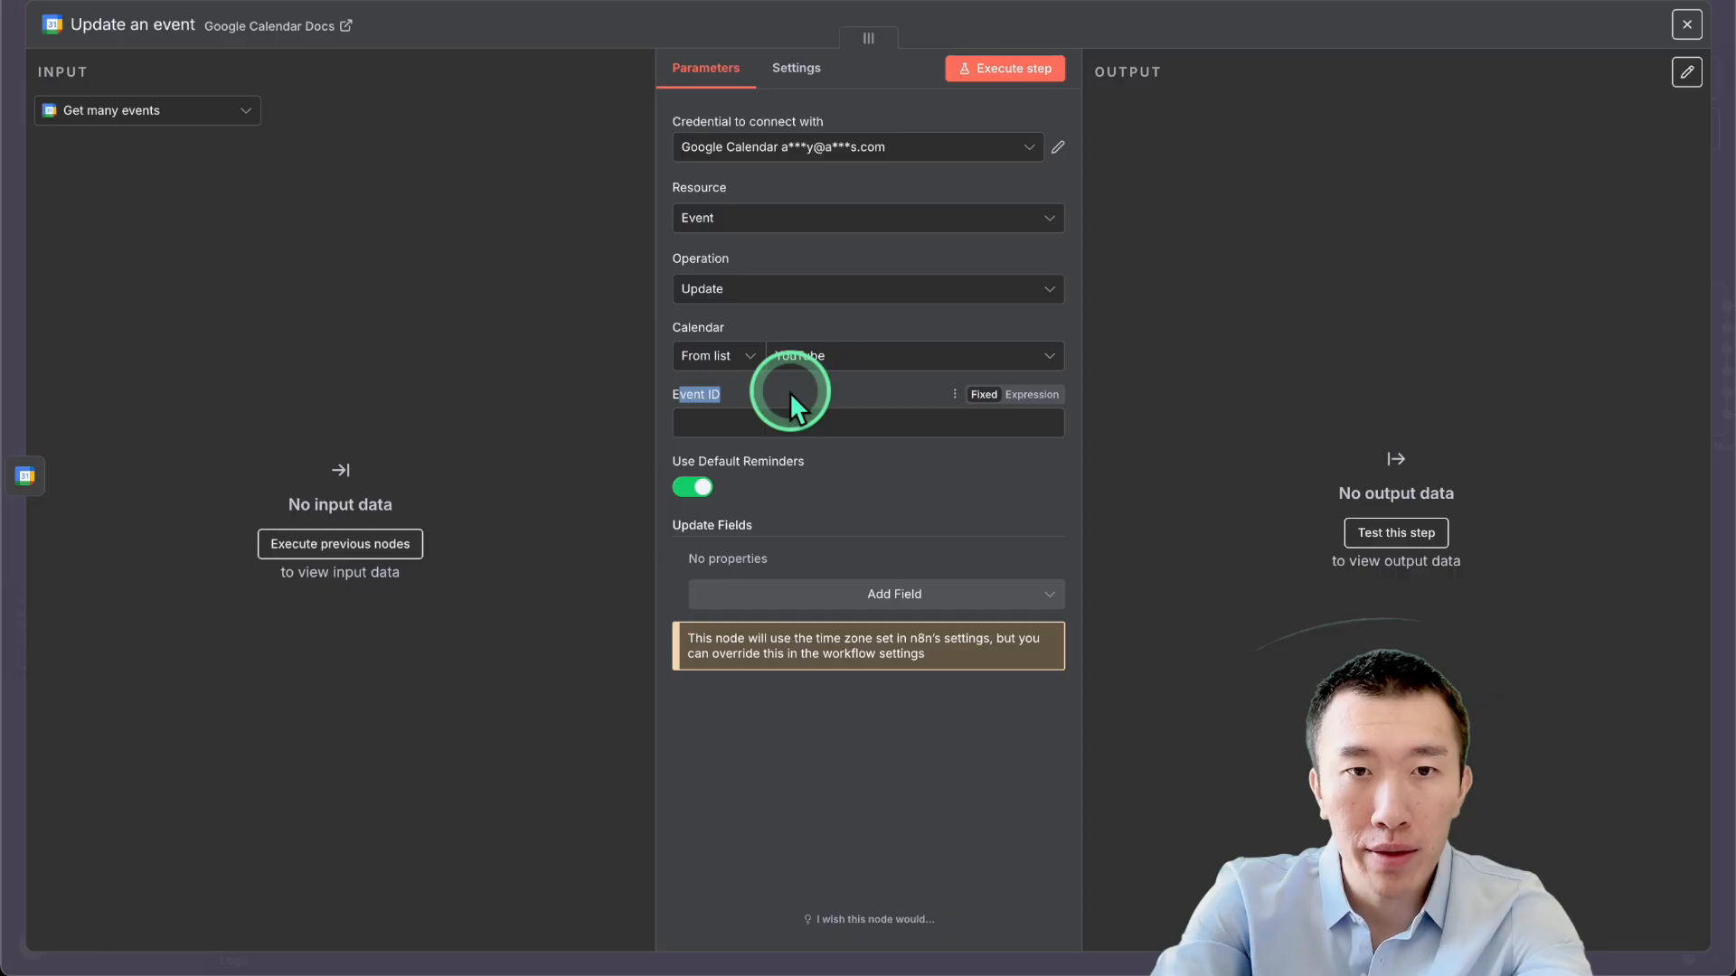
click(830, 417)
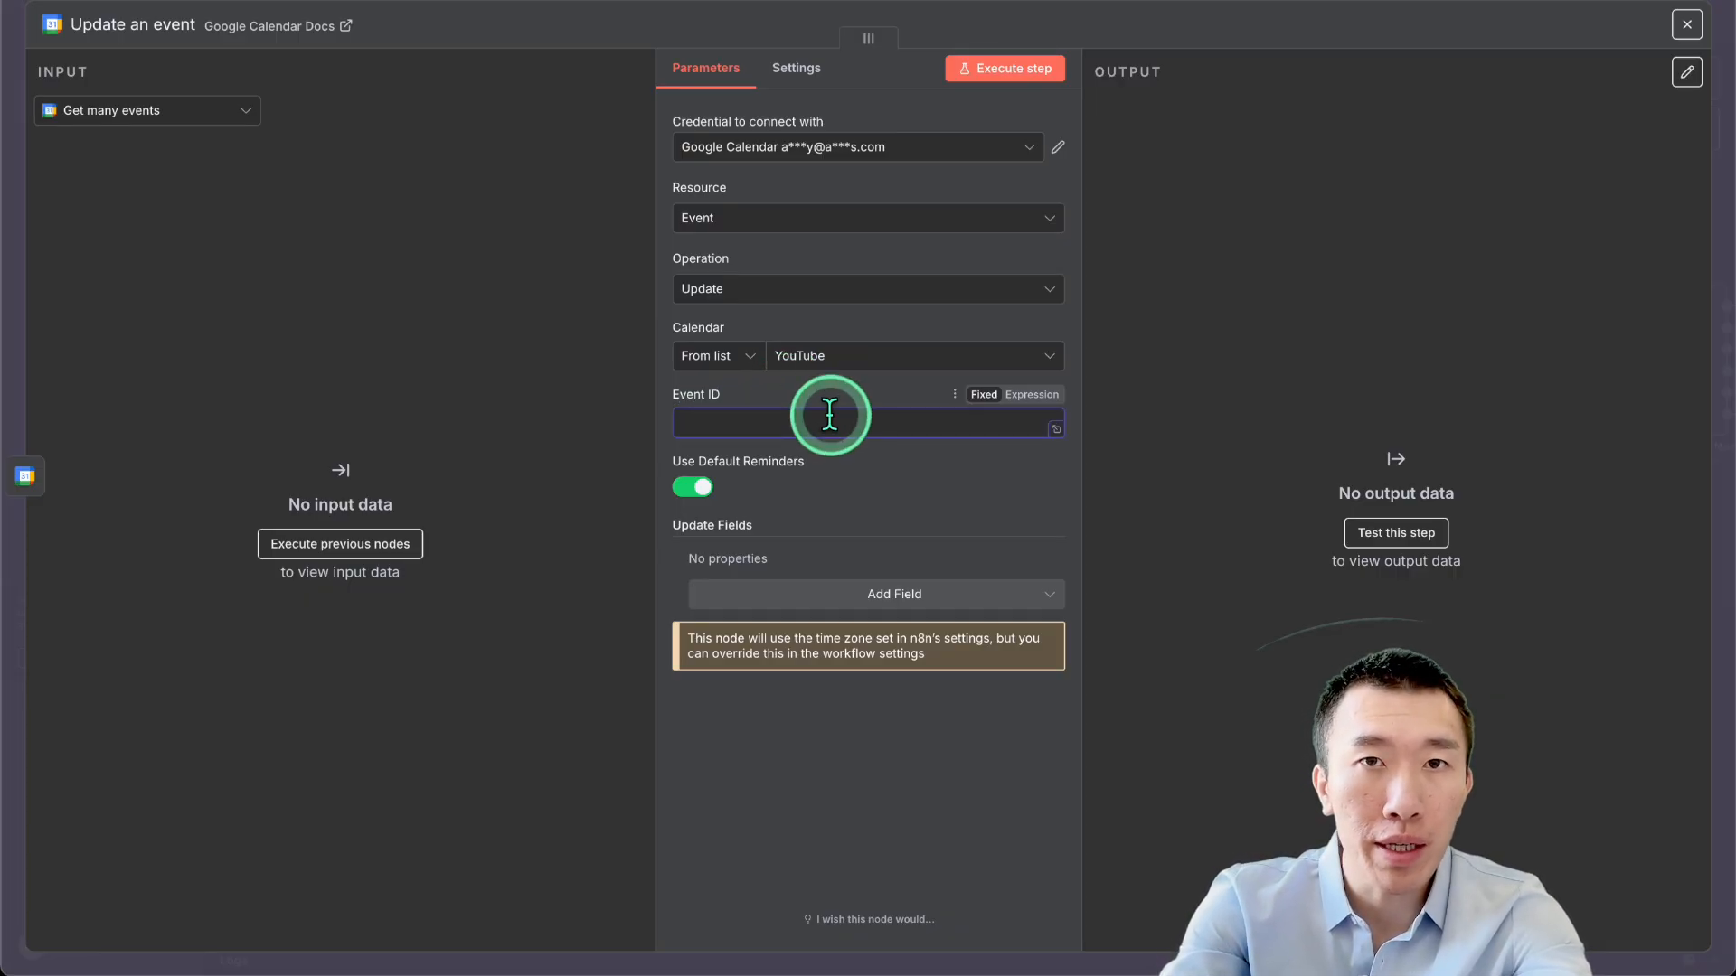
click(1296, 0)
scroll(1195, 434, right, 1)
scroll(1234, 508, right, 2)
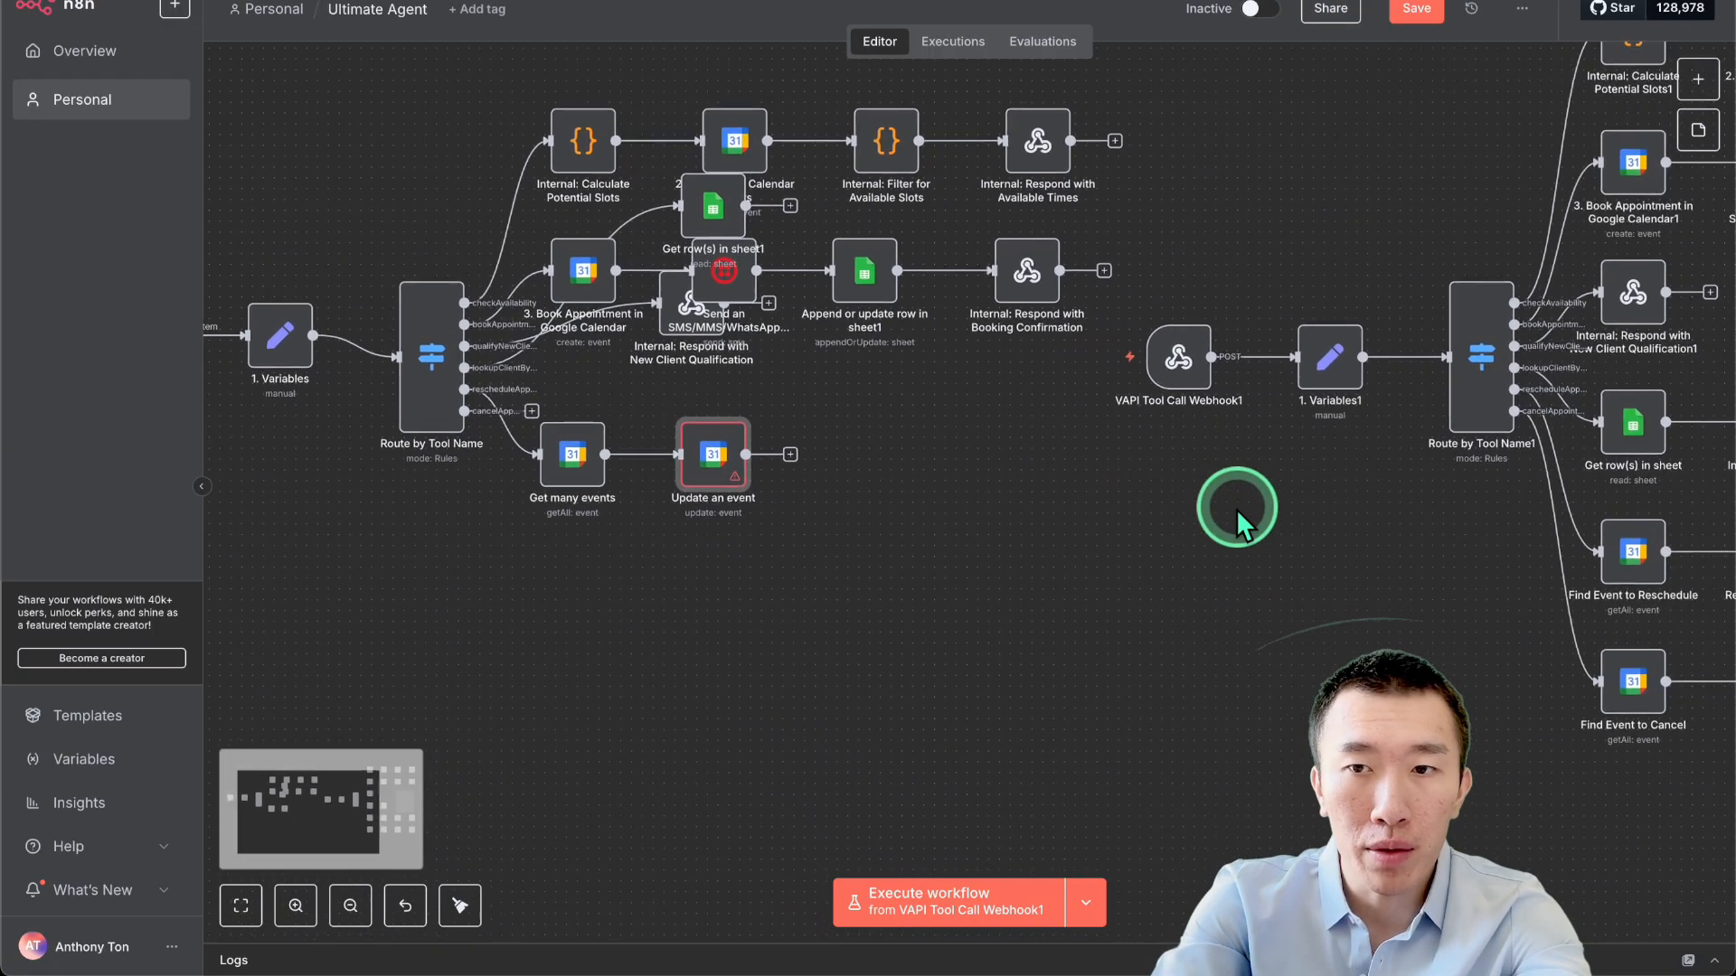
Copy the Event ID expression from the Reschedule GCal Event node.
scroll(1234, 508, right, 3)
double_click(1551, 523)
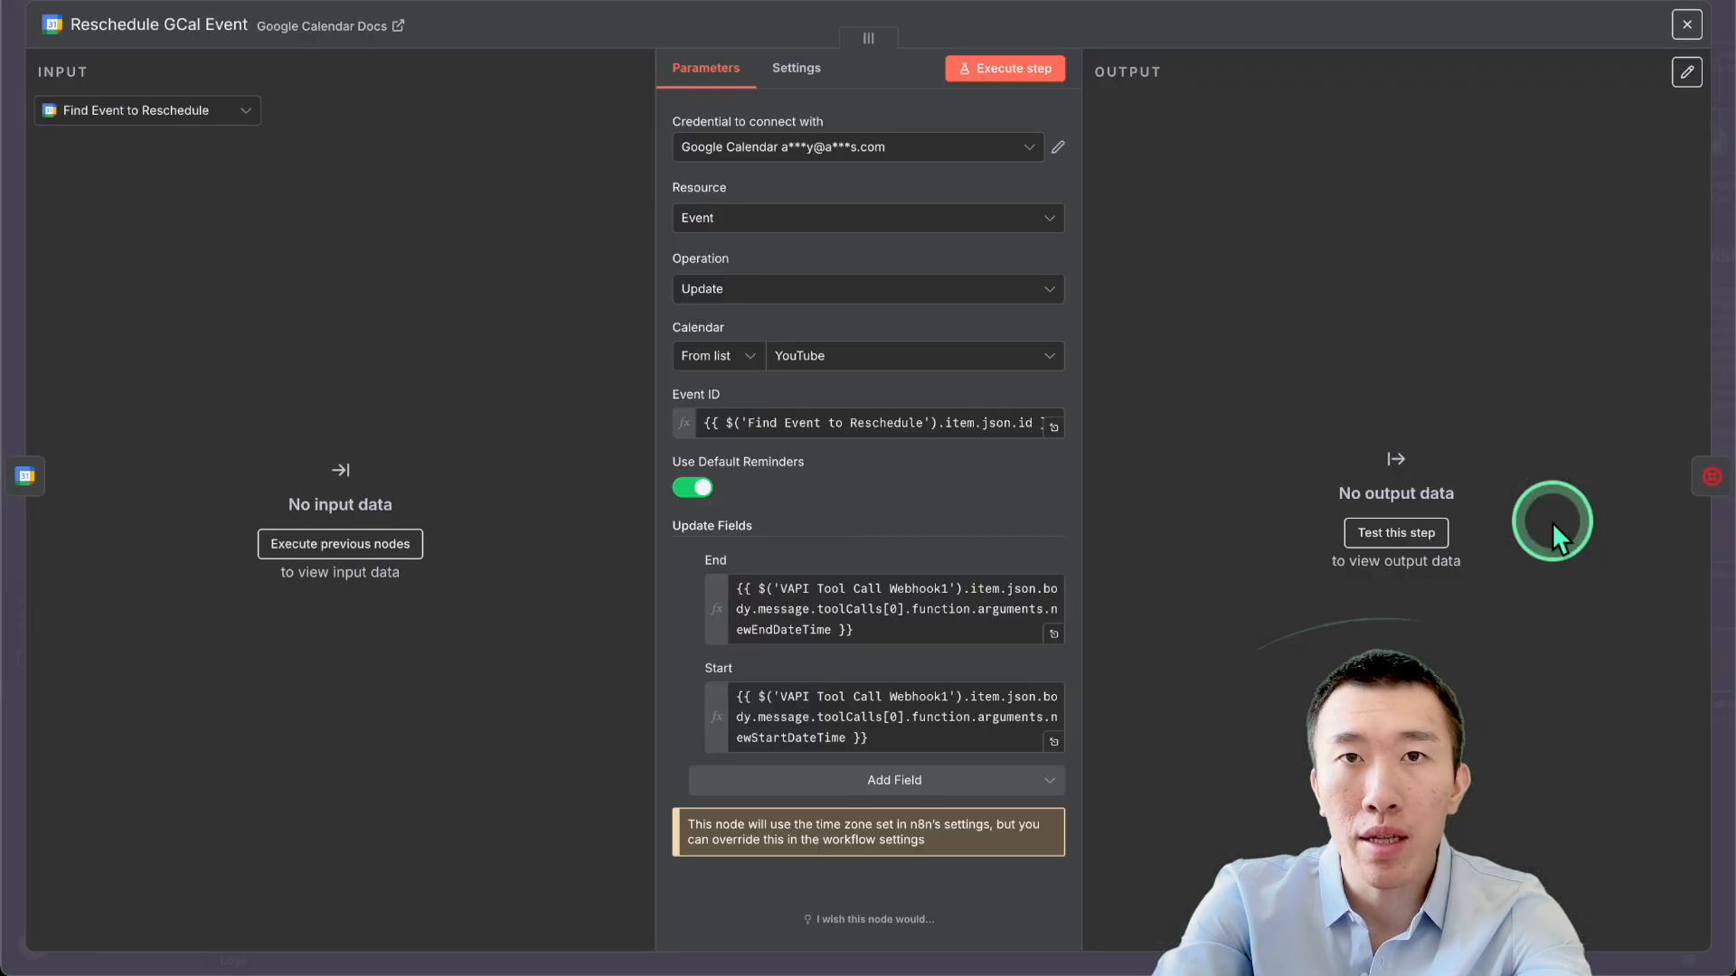
click(927, 425)
triple_click(929, 425)
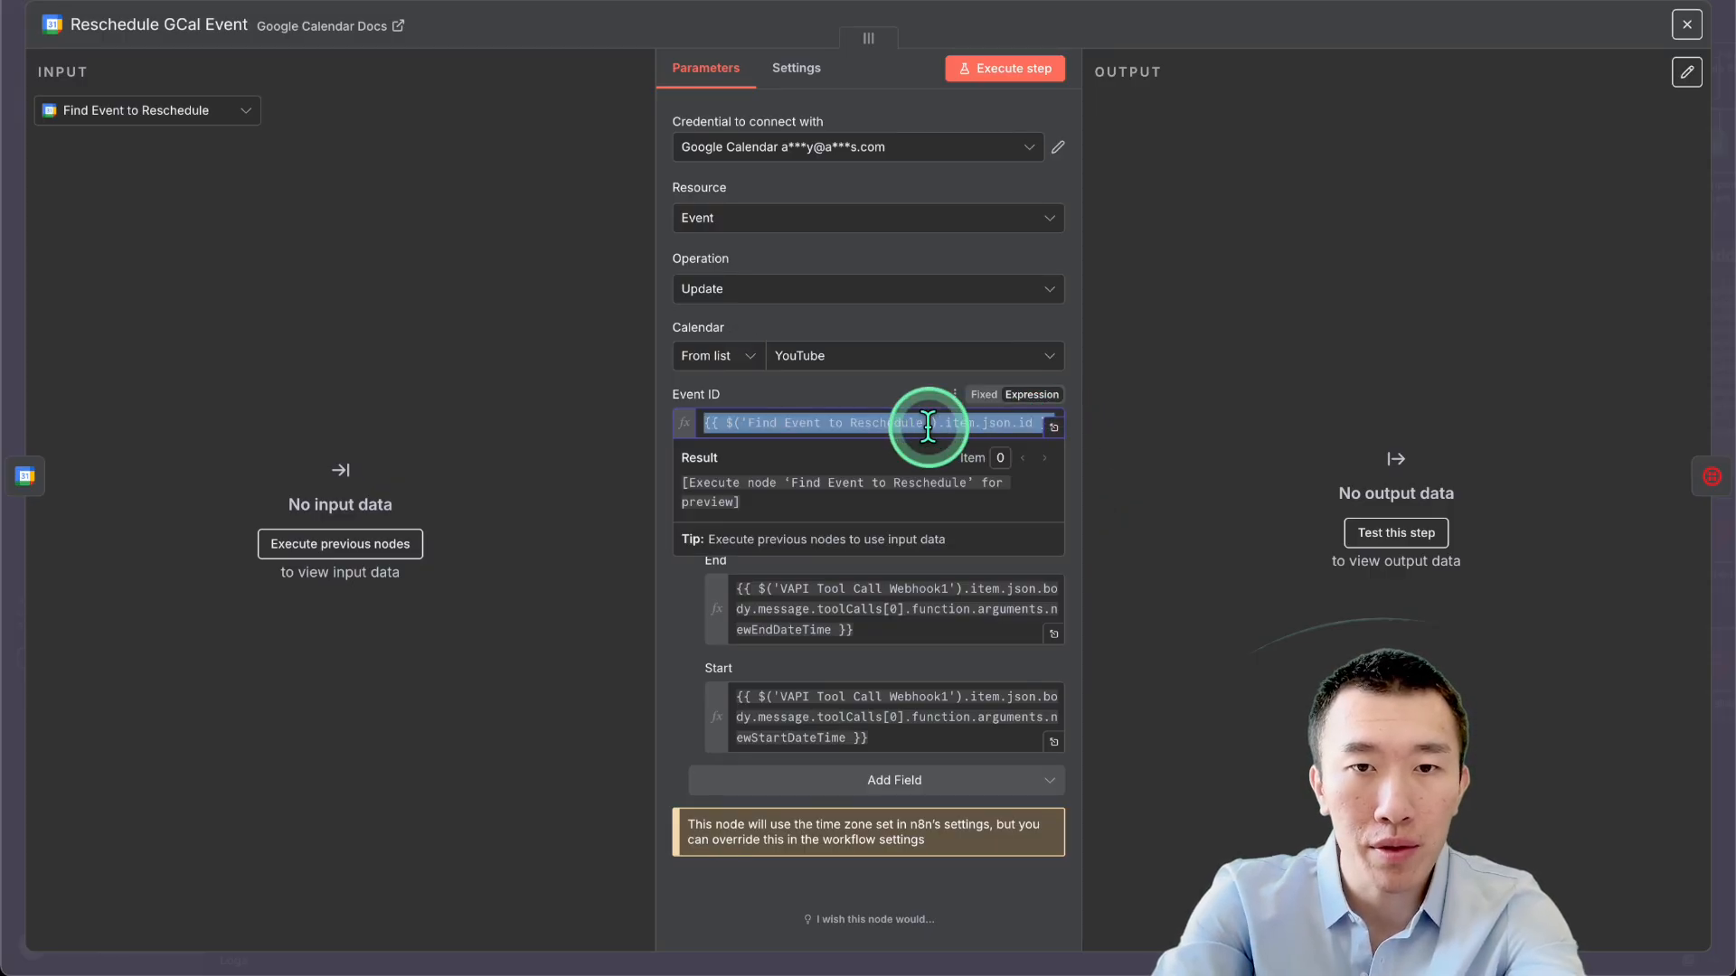
click(1053, 428)
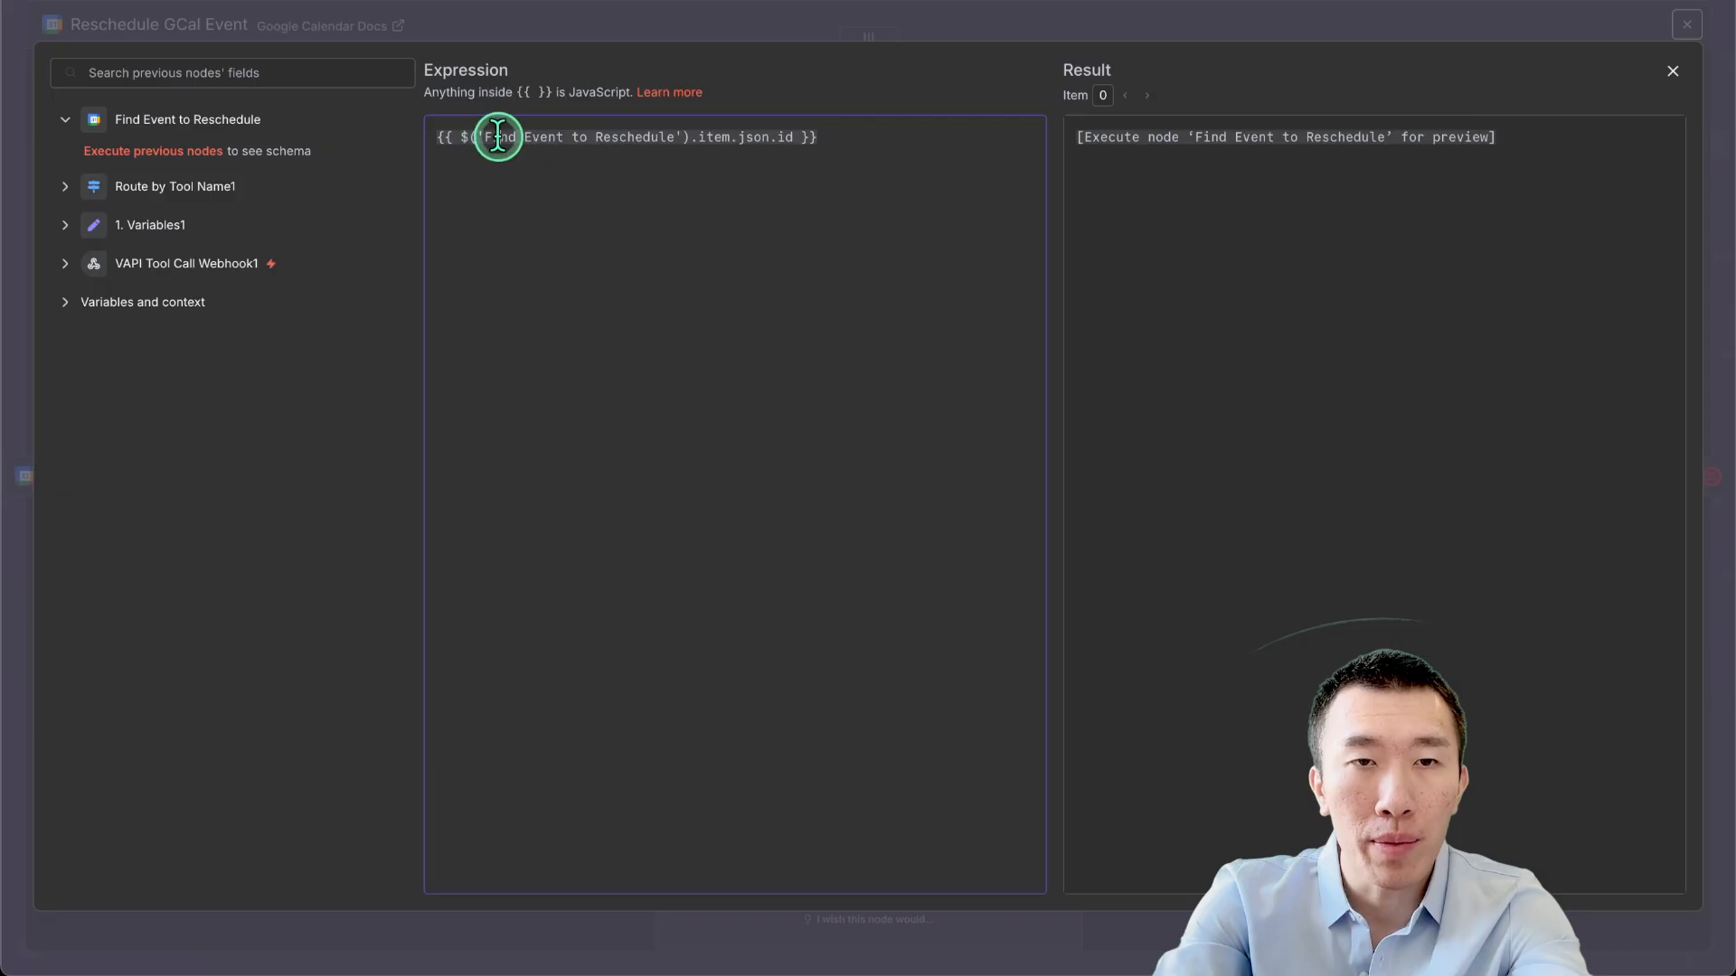
drag(480, 138, 685, 143)
click(678, 171)
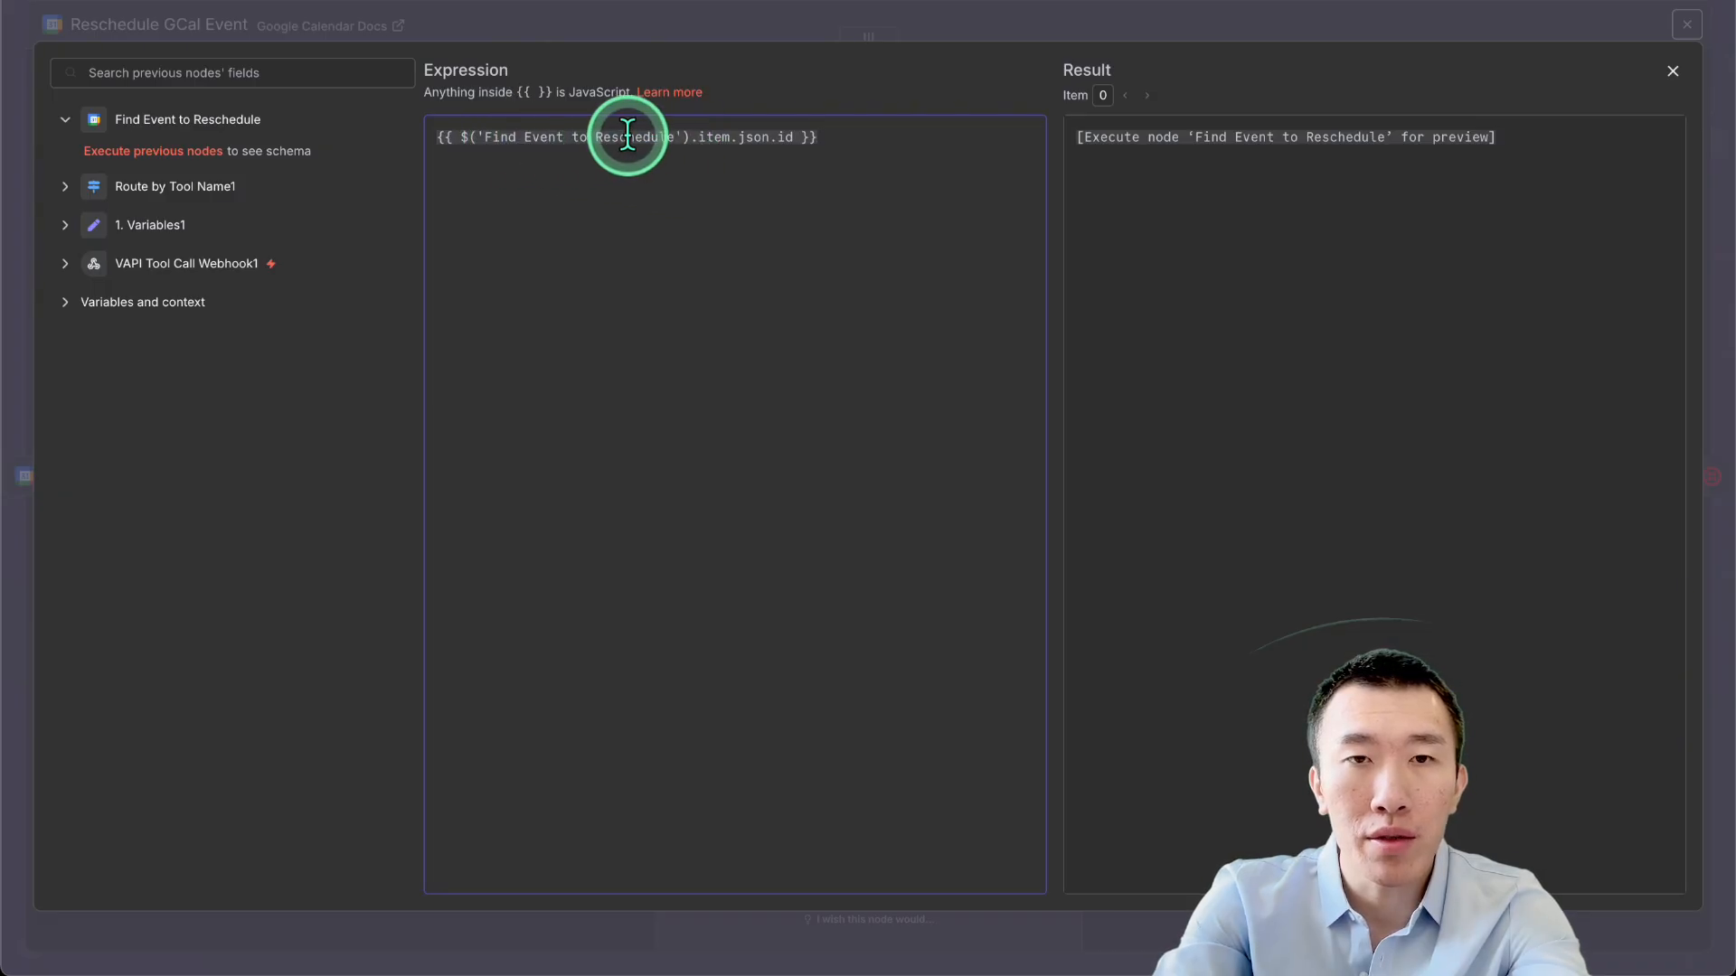
triple_click(795, 168)
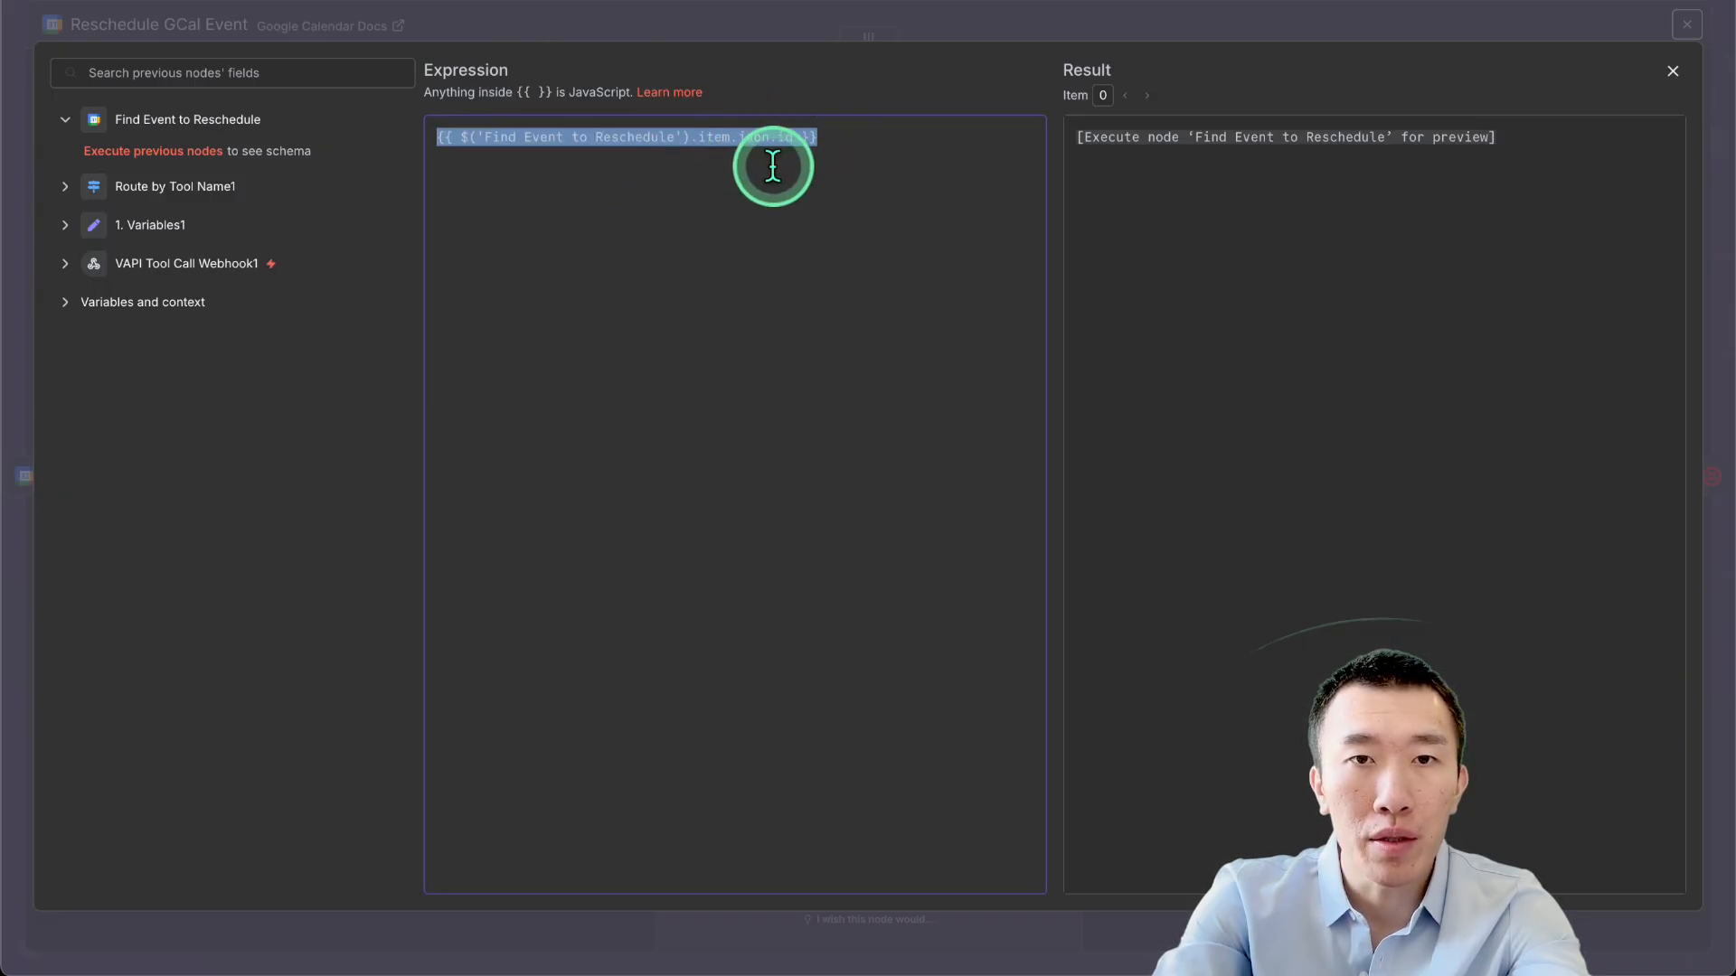
click(750, 140)
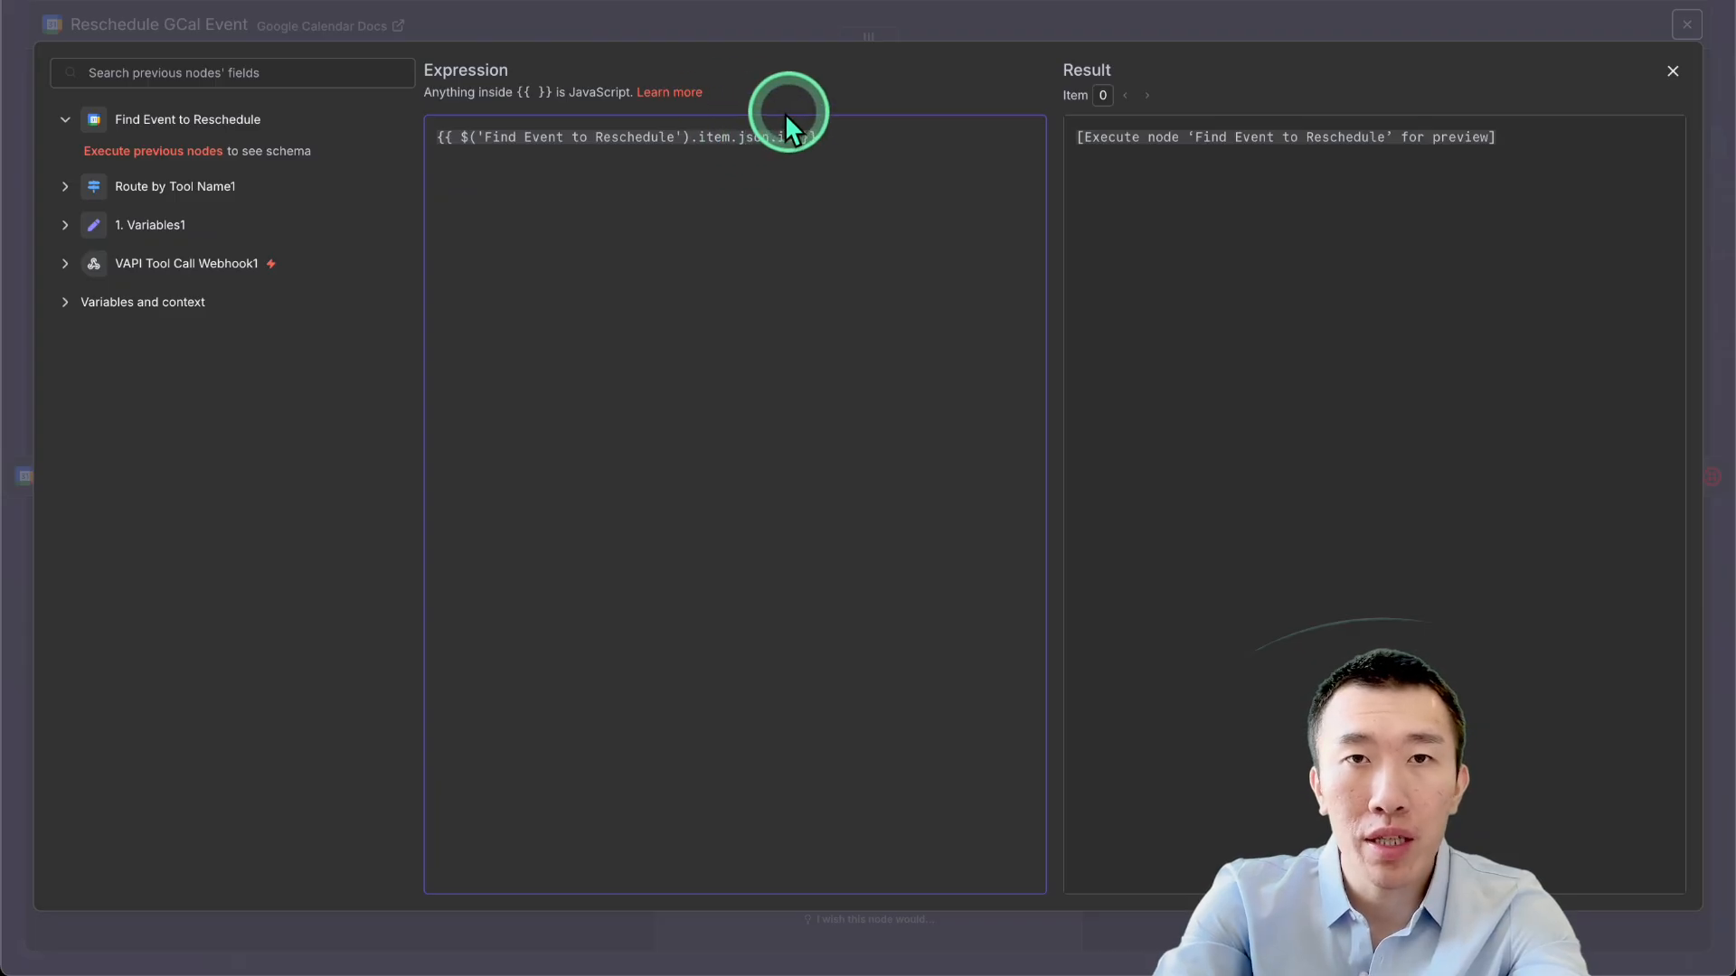
key(ctrl+a)
key(ctrl+c)
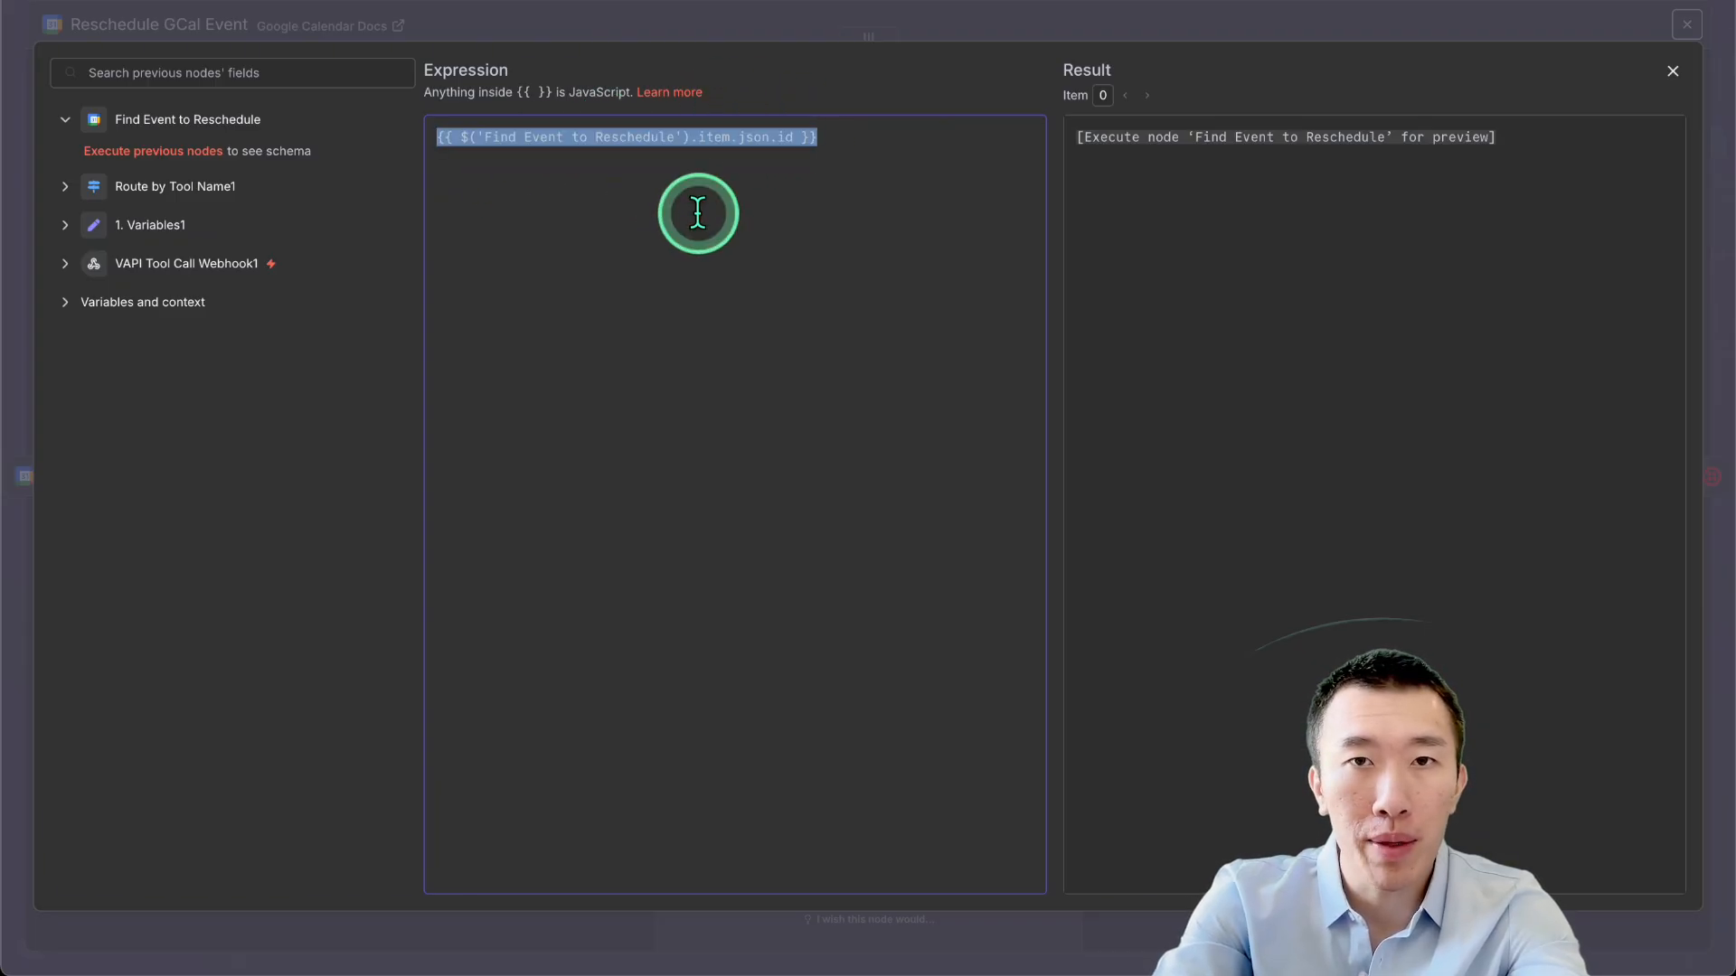
click(1228, 23)
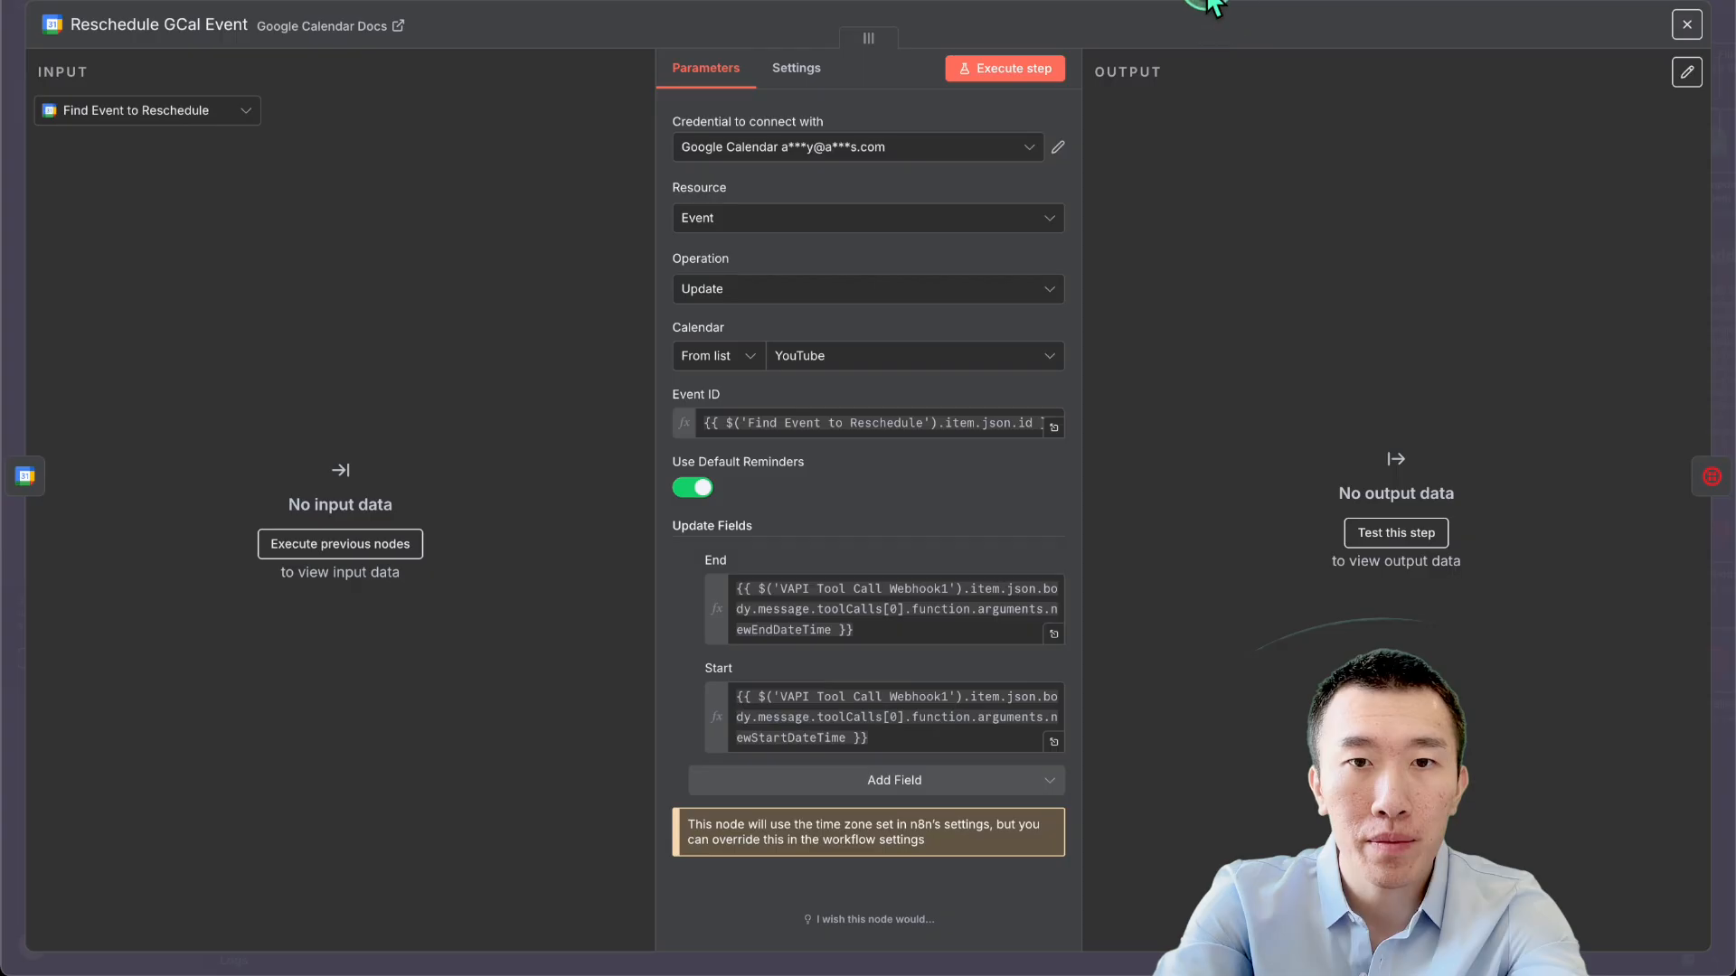
click(1211, 6)
Paste that Event ID expression into Update an event and add a Start field to update.
double_click(496, 434)
click(856, 423)
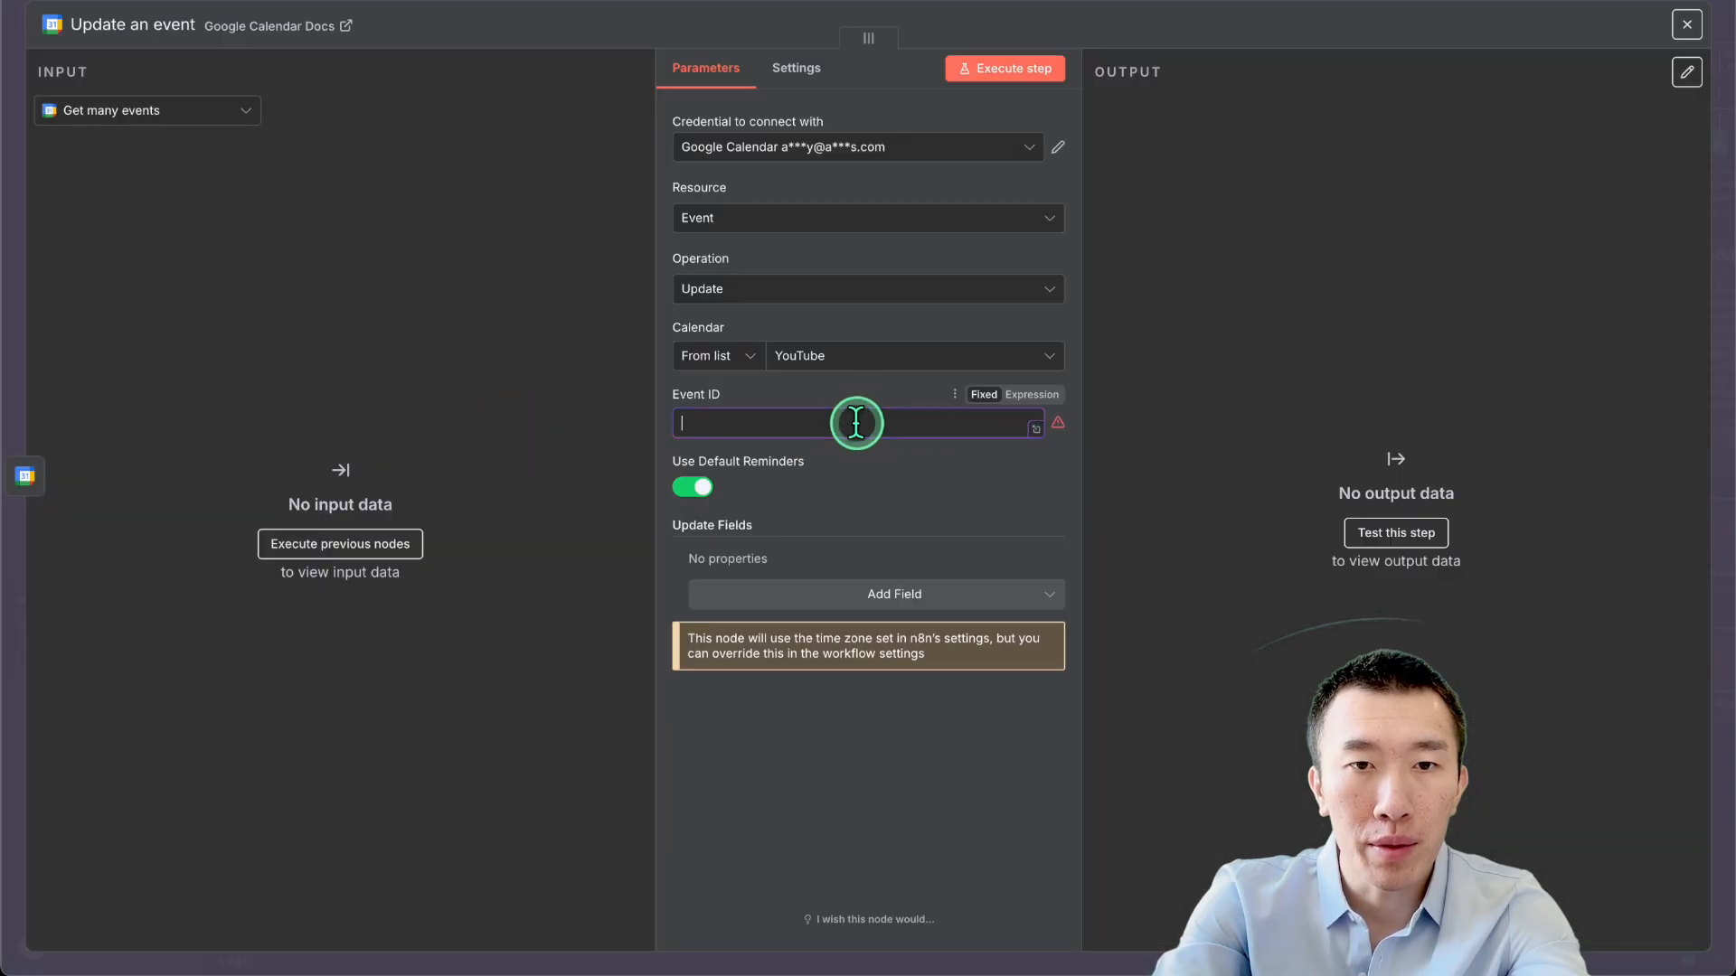
key(ctrl+v)
click(934, 741)
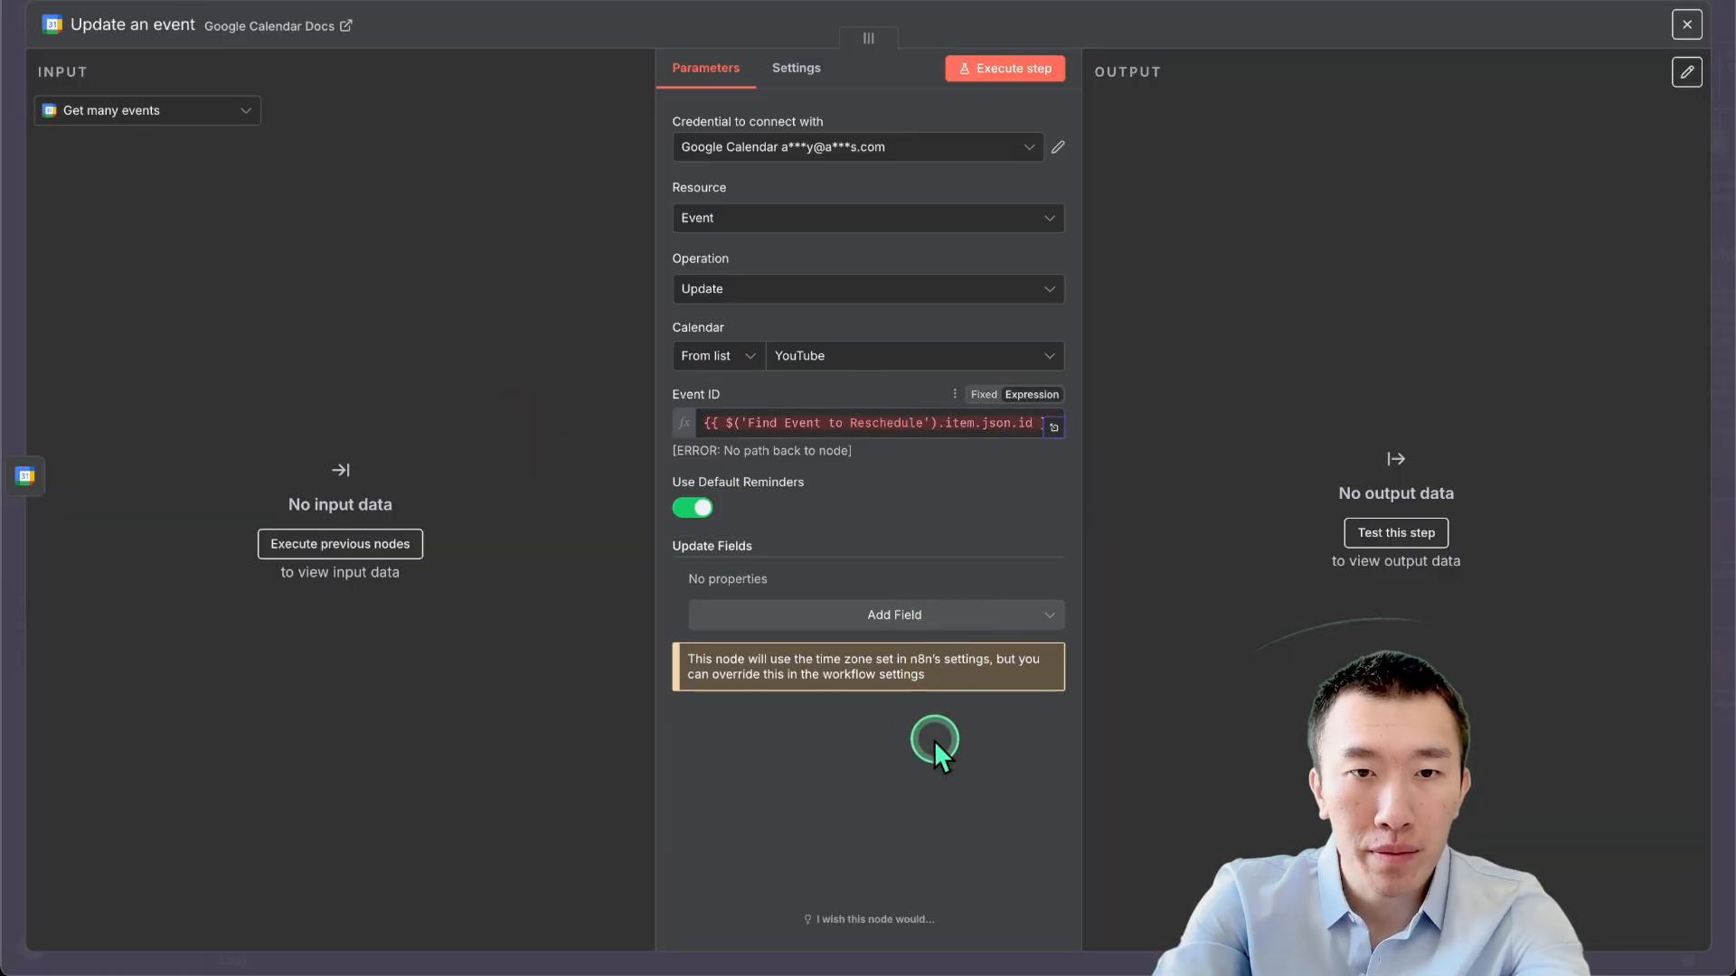
click(889, 622)
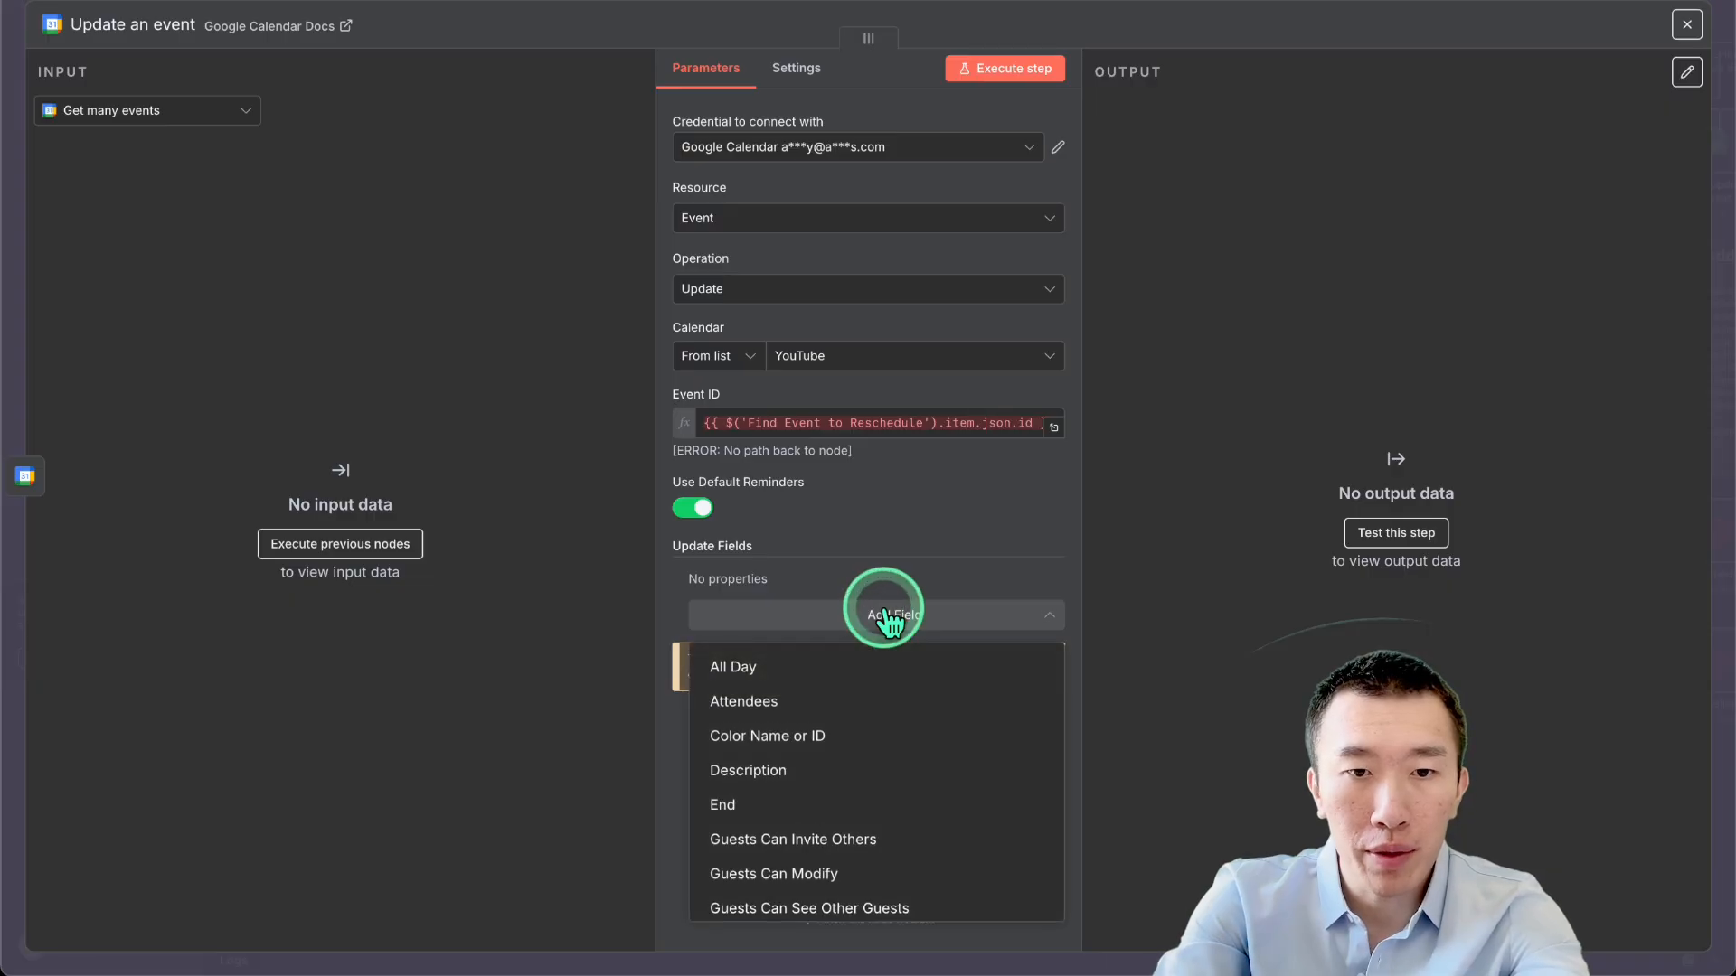
scroll(884, 709, down, 1)
scroll(884, 710, down, 4)
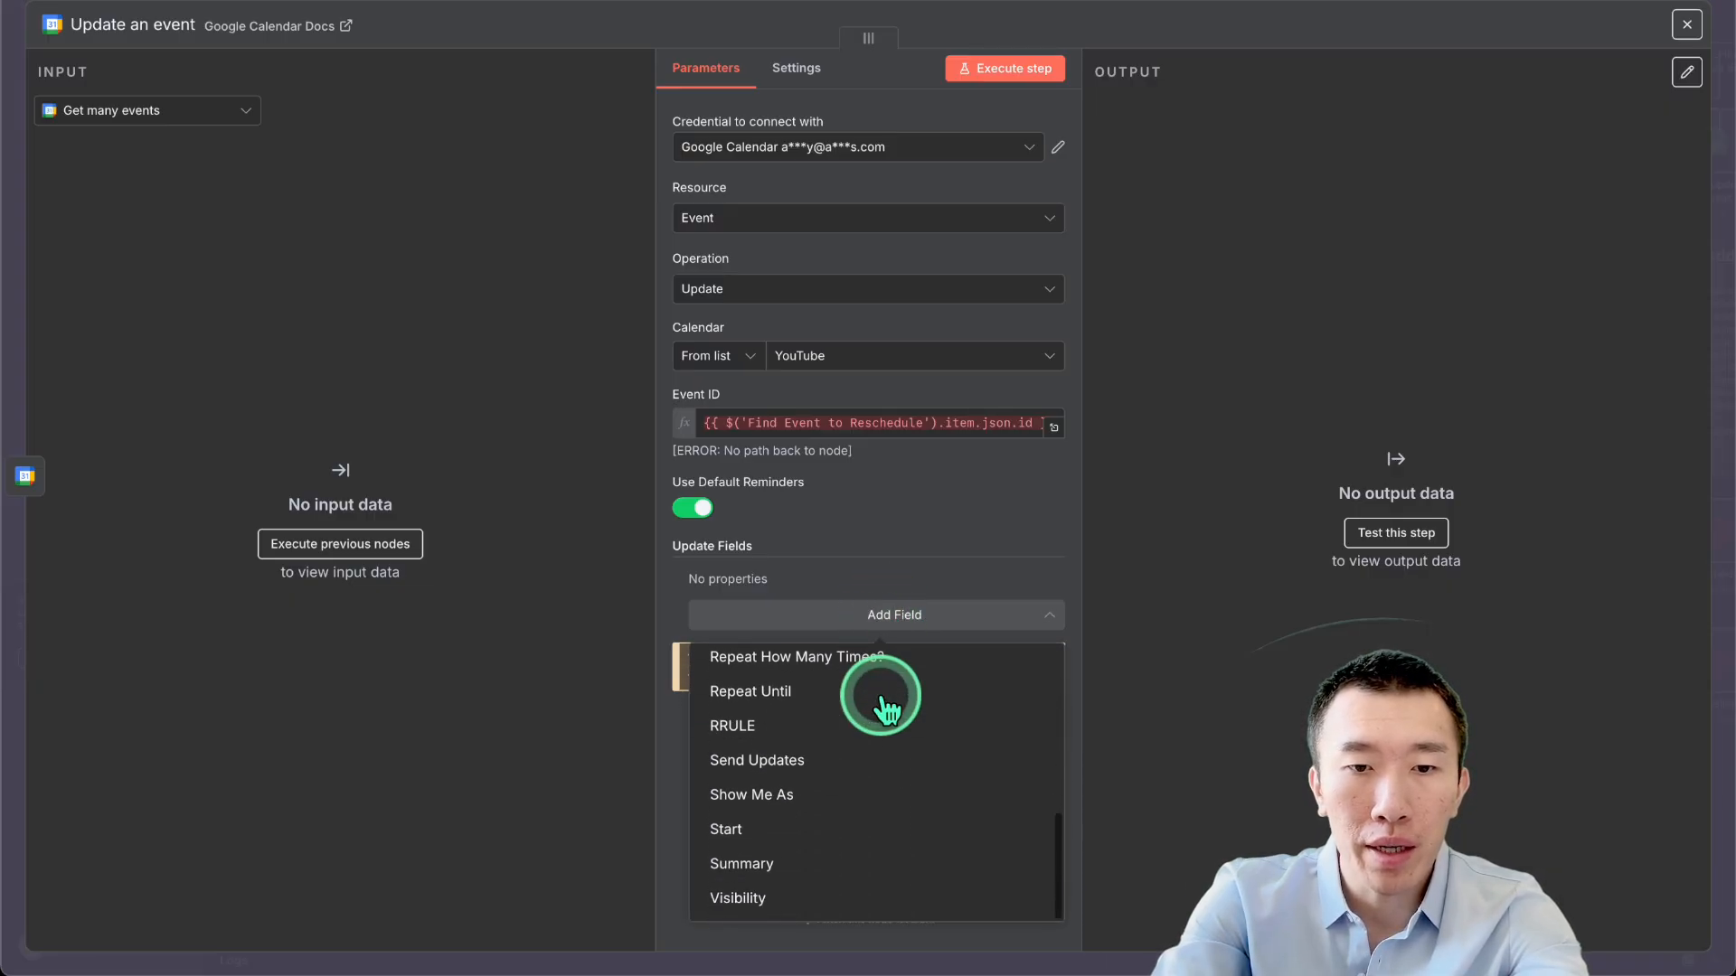
click(825, 827)
click(853, 603)
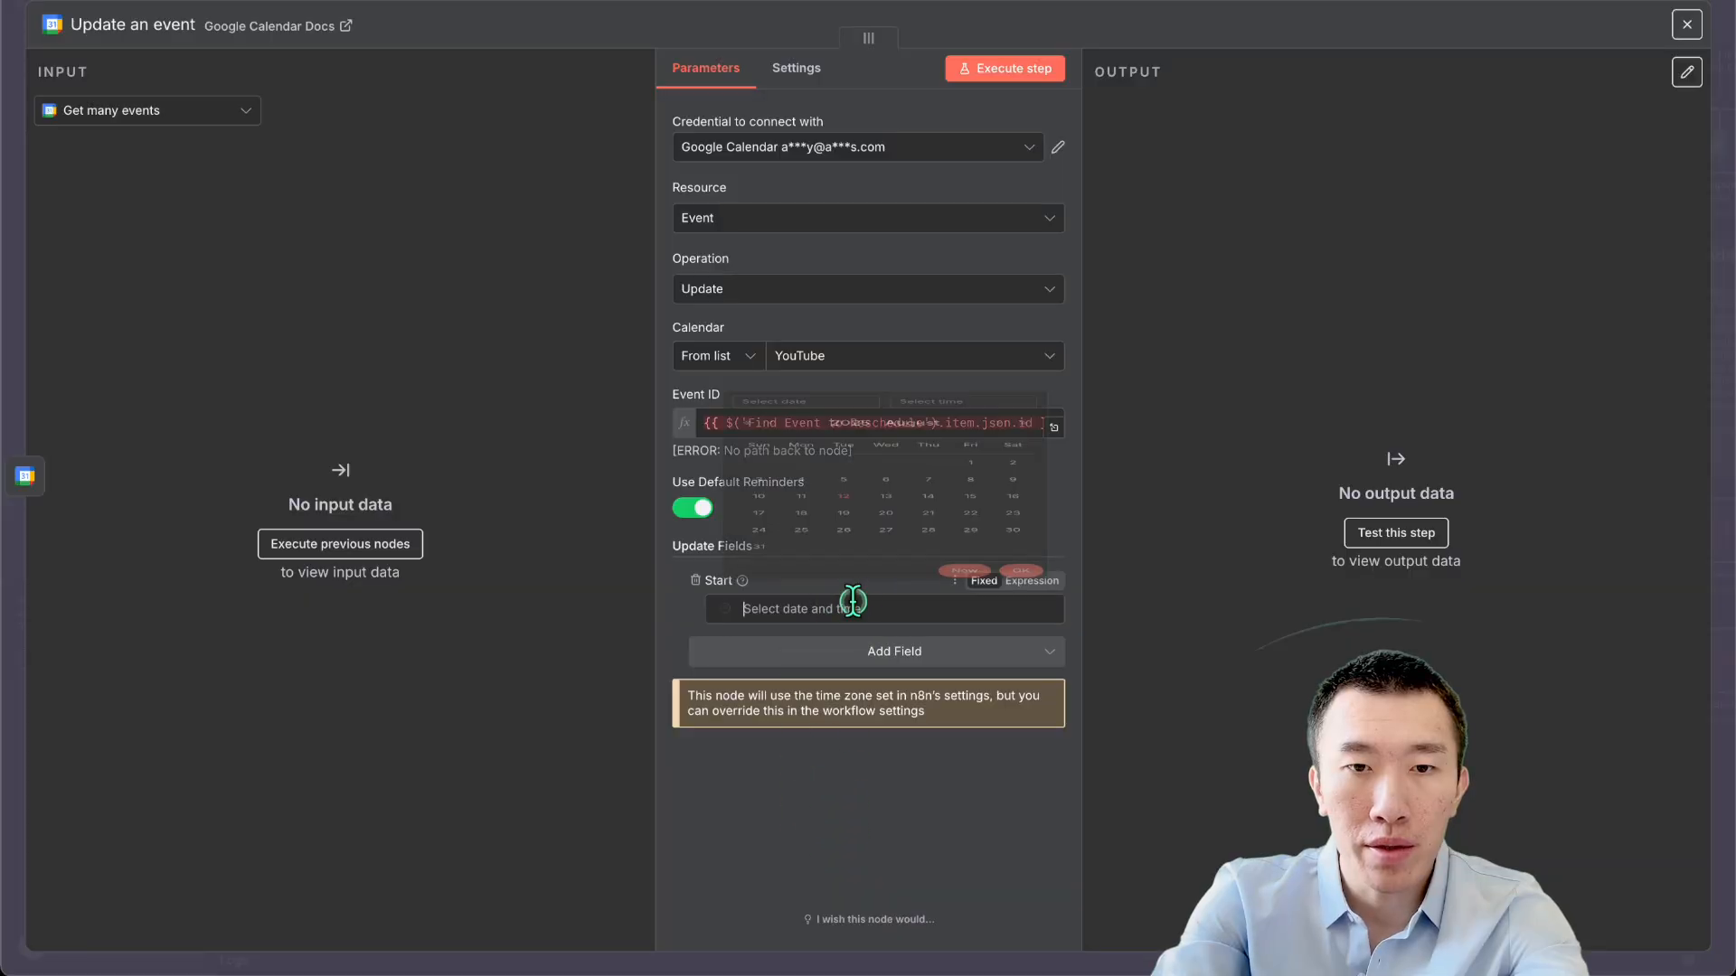
click(1247, 2)
click(1552, 537)
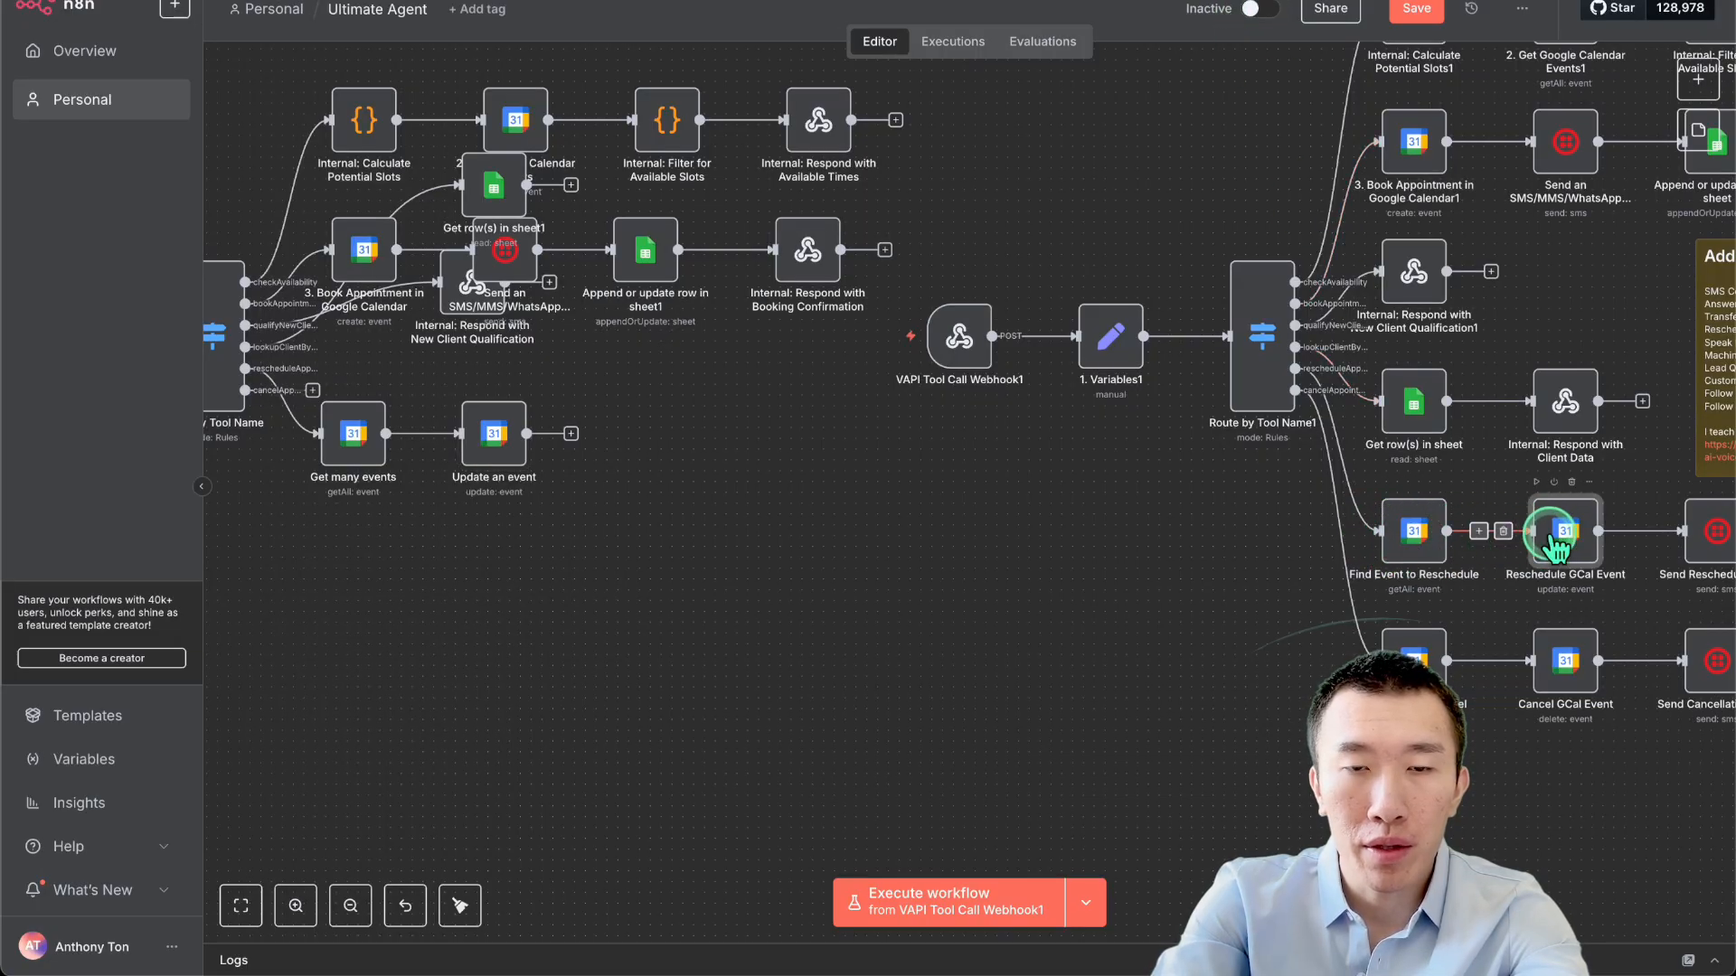
Copy the End expression from Reschedule GCal Event.
double_click(1551, 537)
click(910, 608)
key(super+a)
key(super+c)
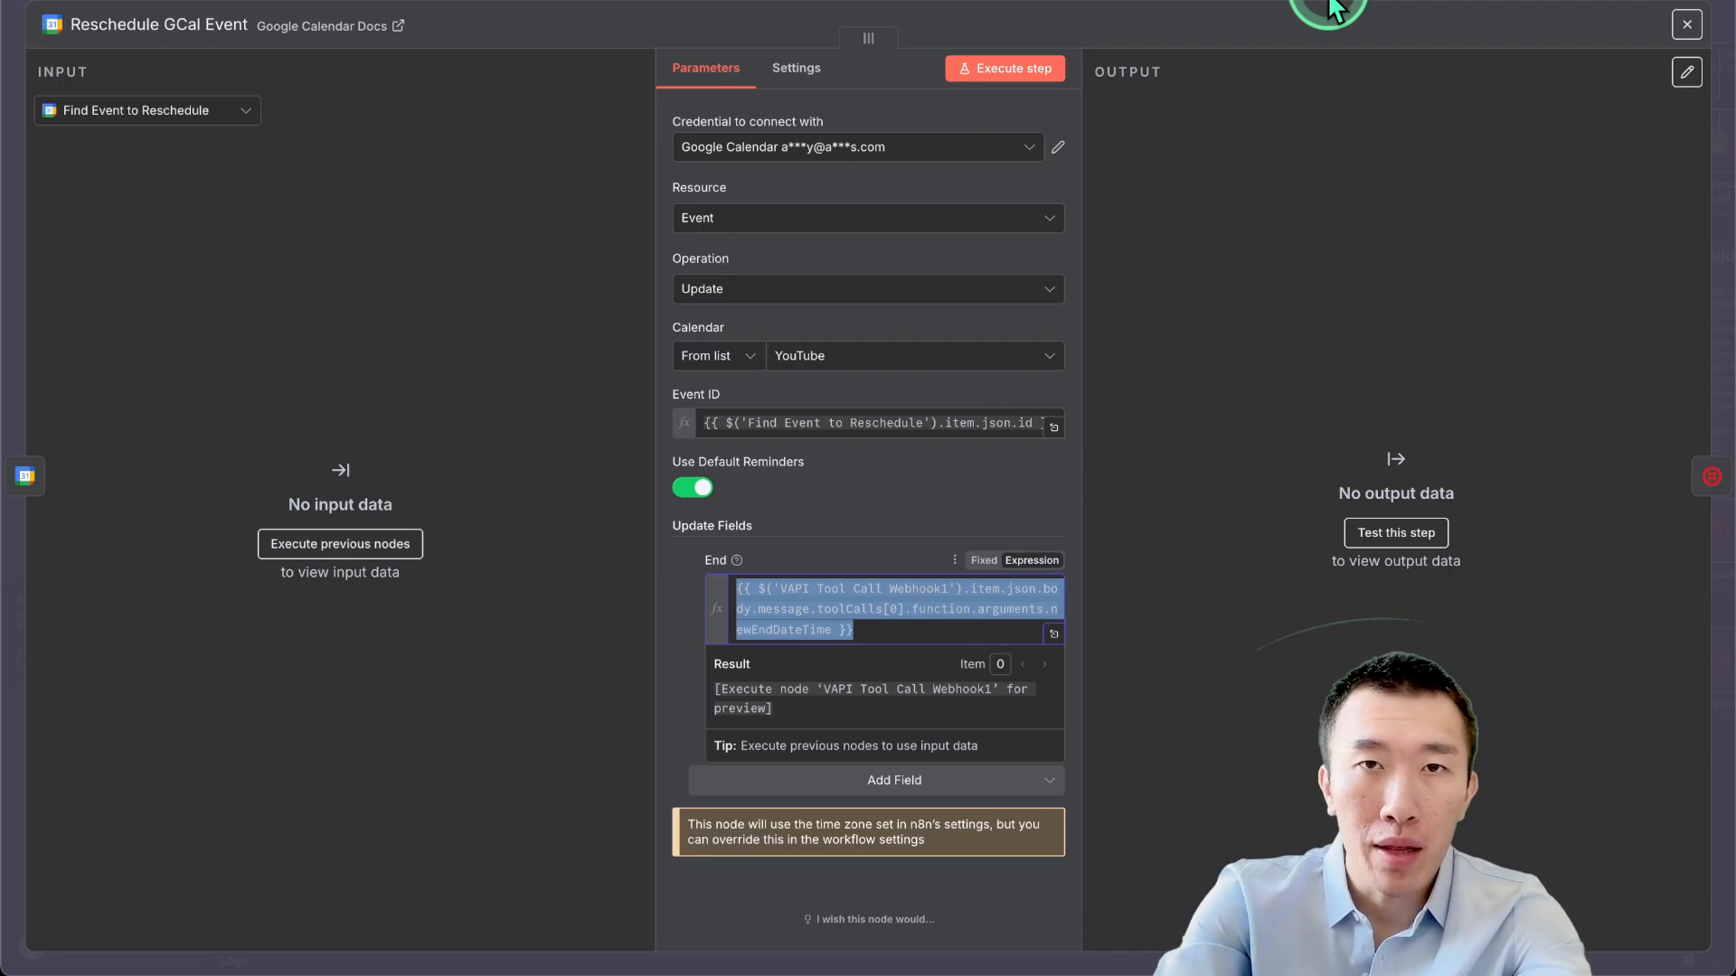
click(1328, 1)
scroll(864, 450, up, 1)
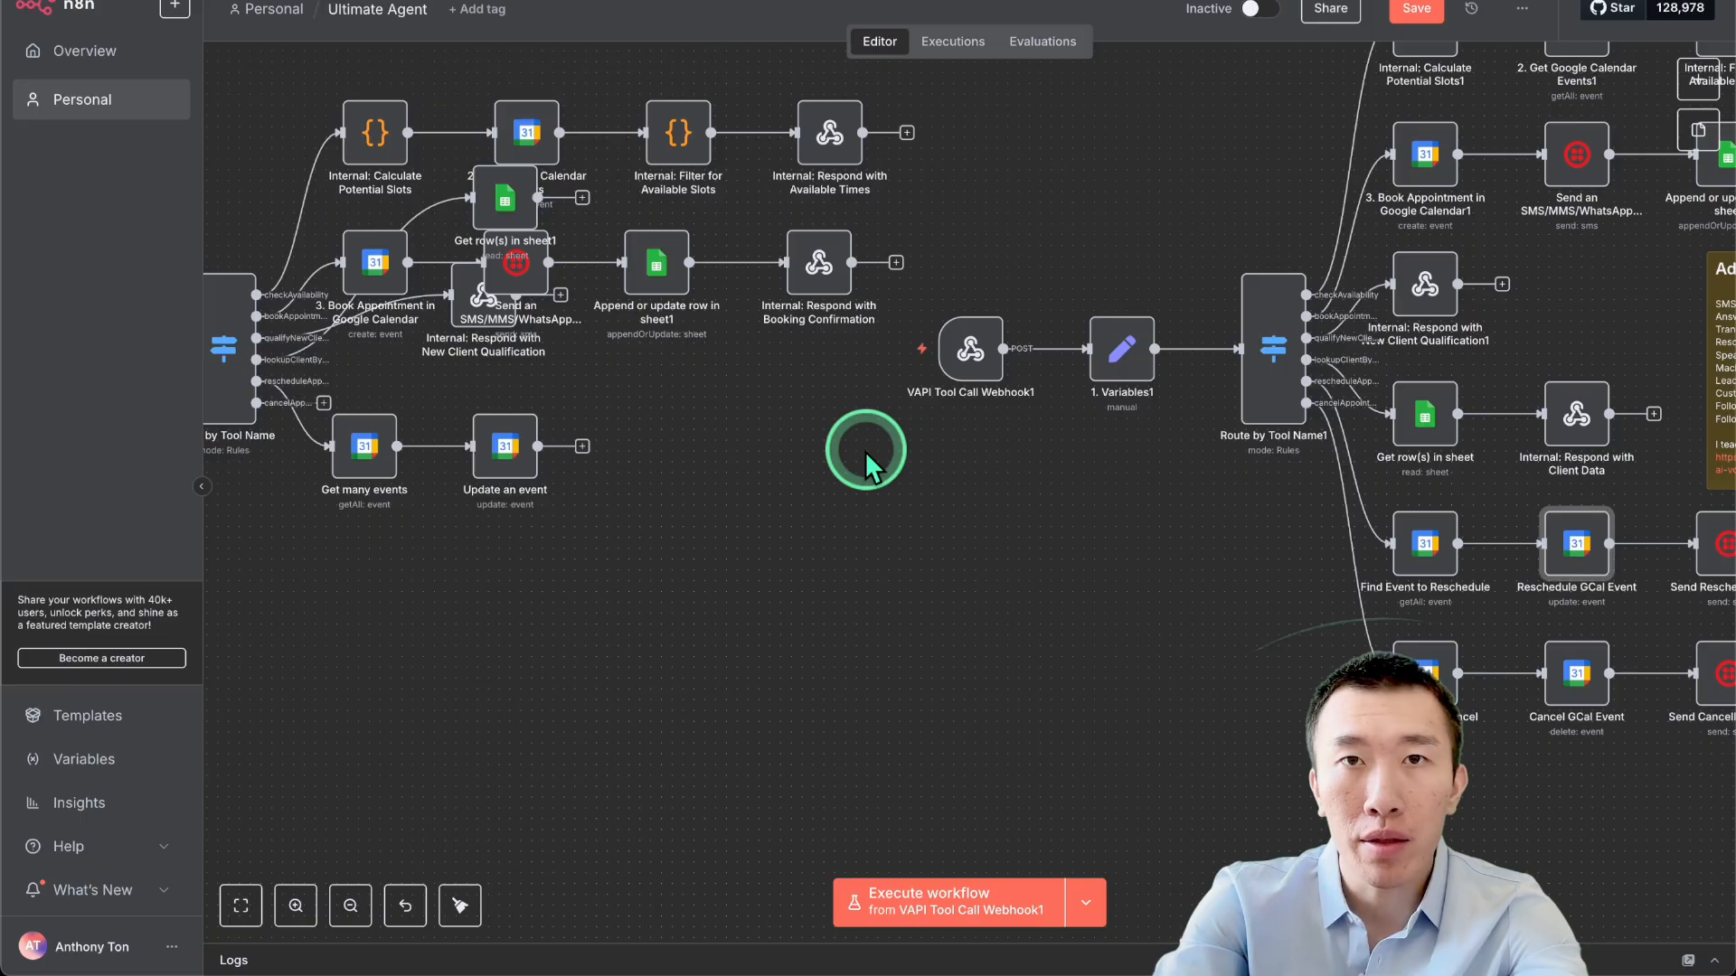
Paste the copied webhook expression into Update an event's Start field as an expression.
double_click(498, 444)
click(844, 604)
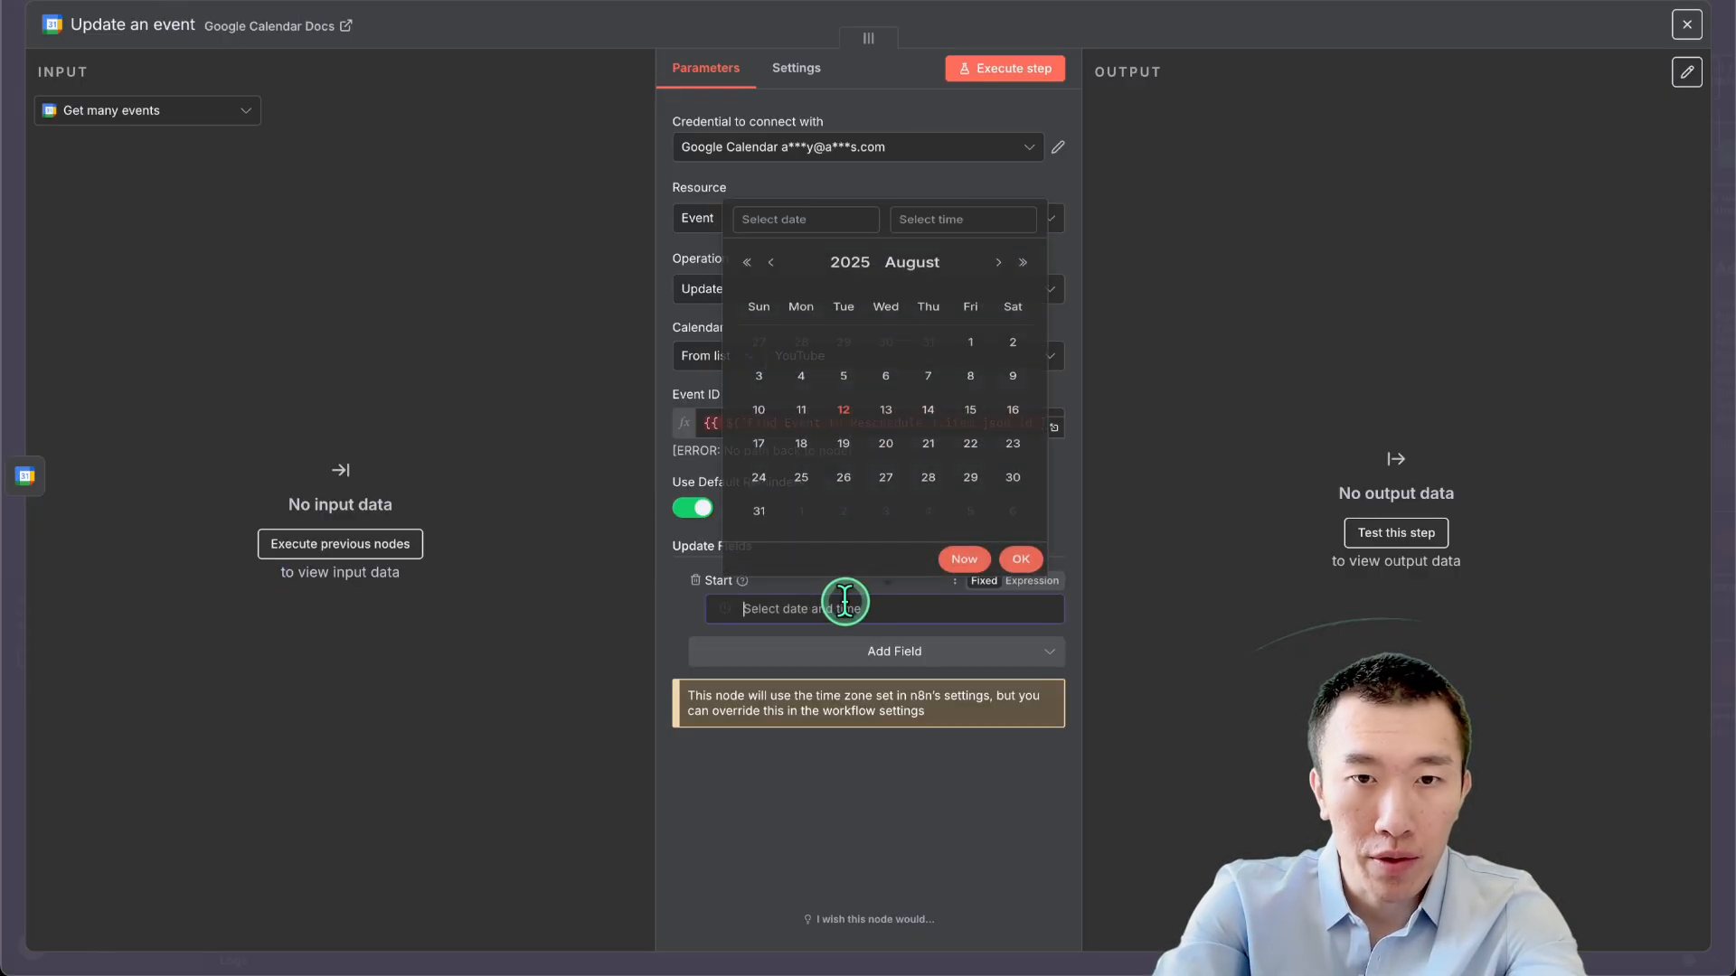
key(super+v)
click(1087, 638)
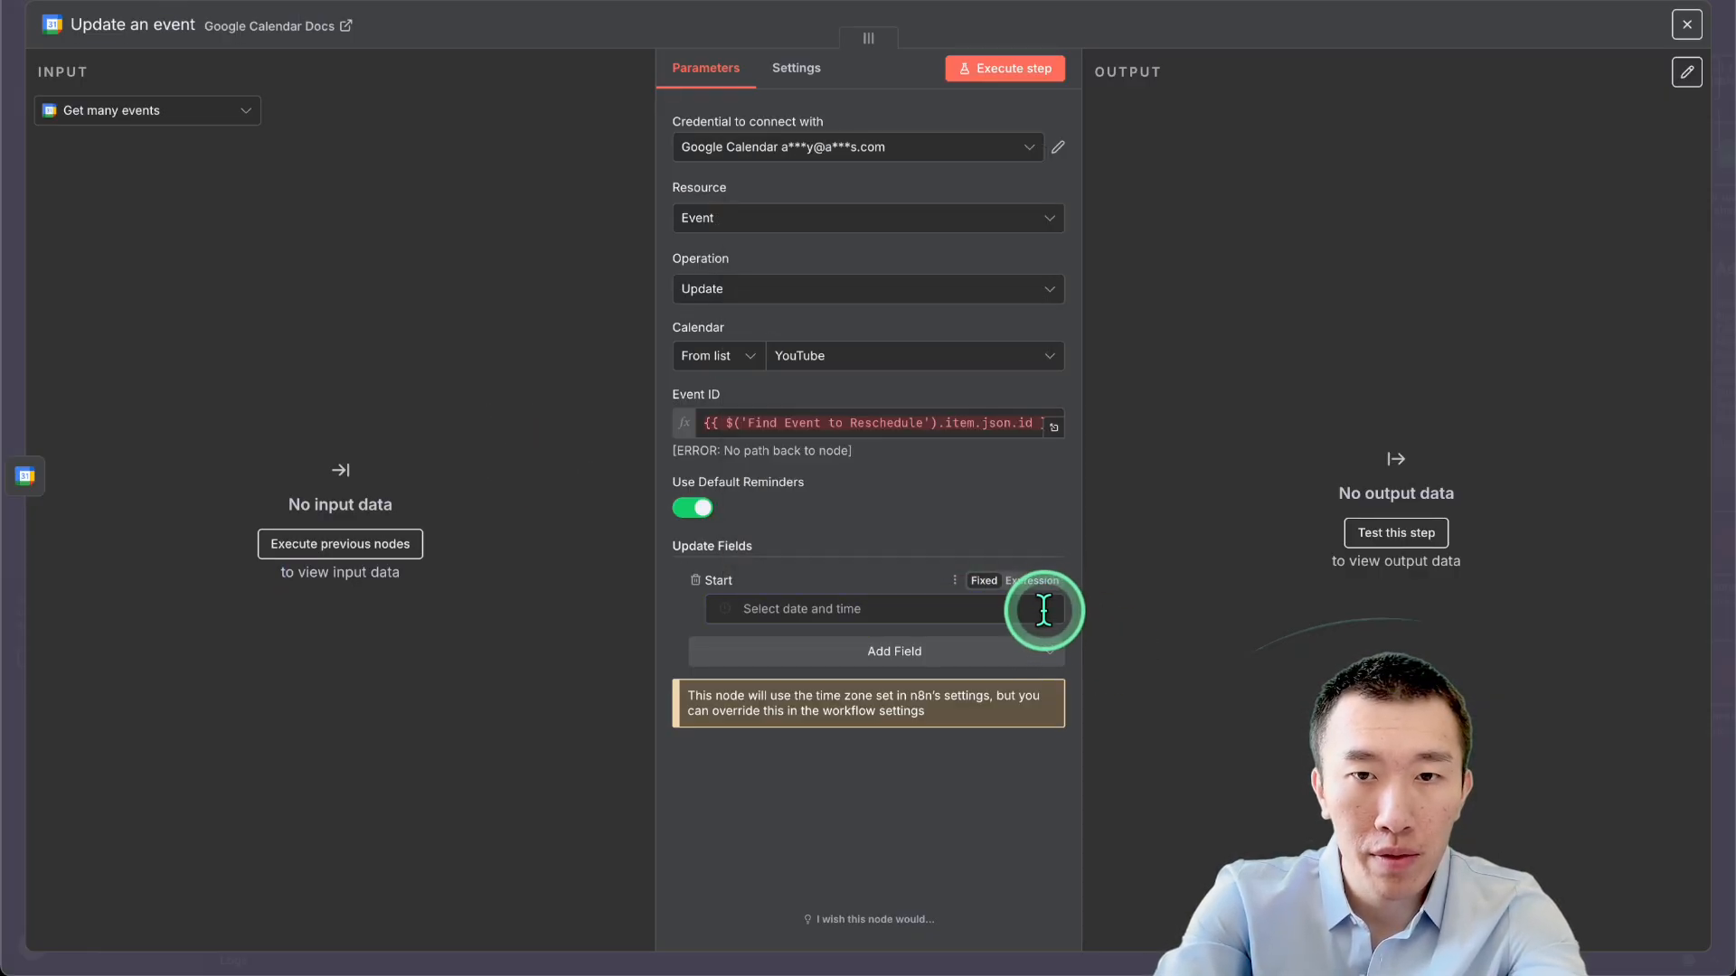
click(1035, 581)
key(super+v)
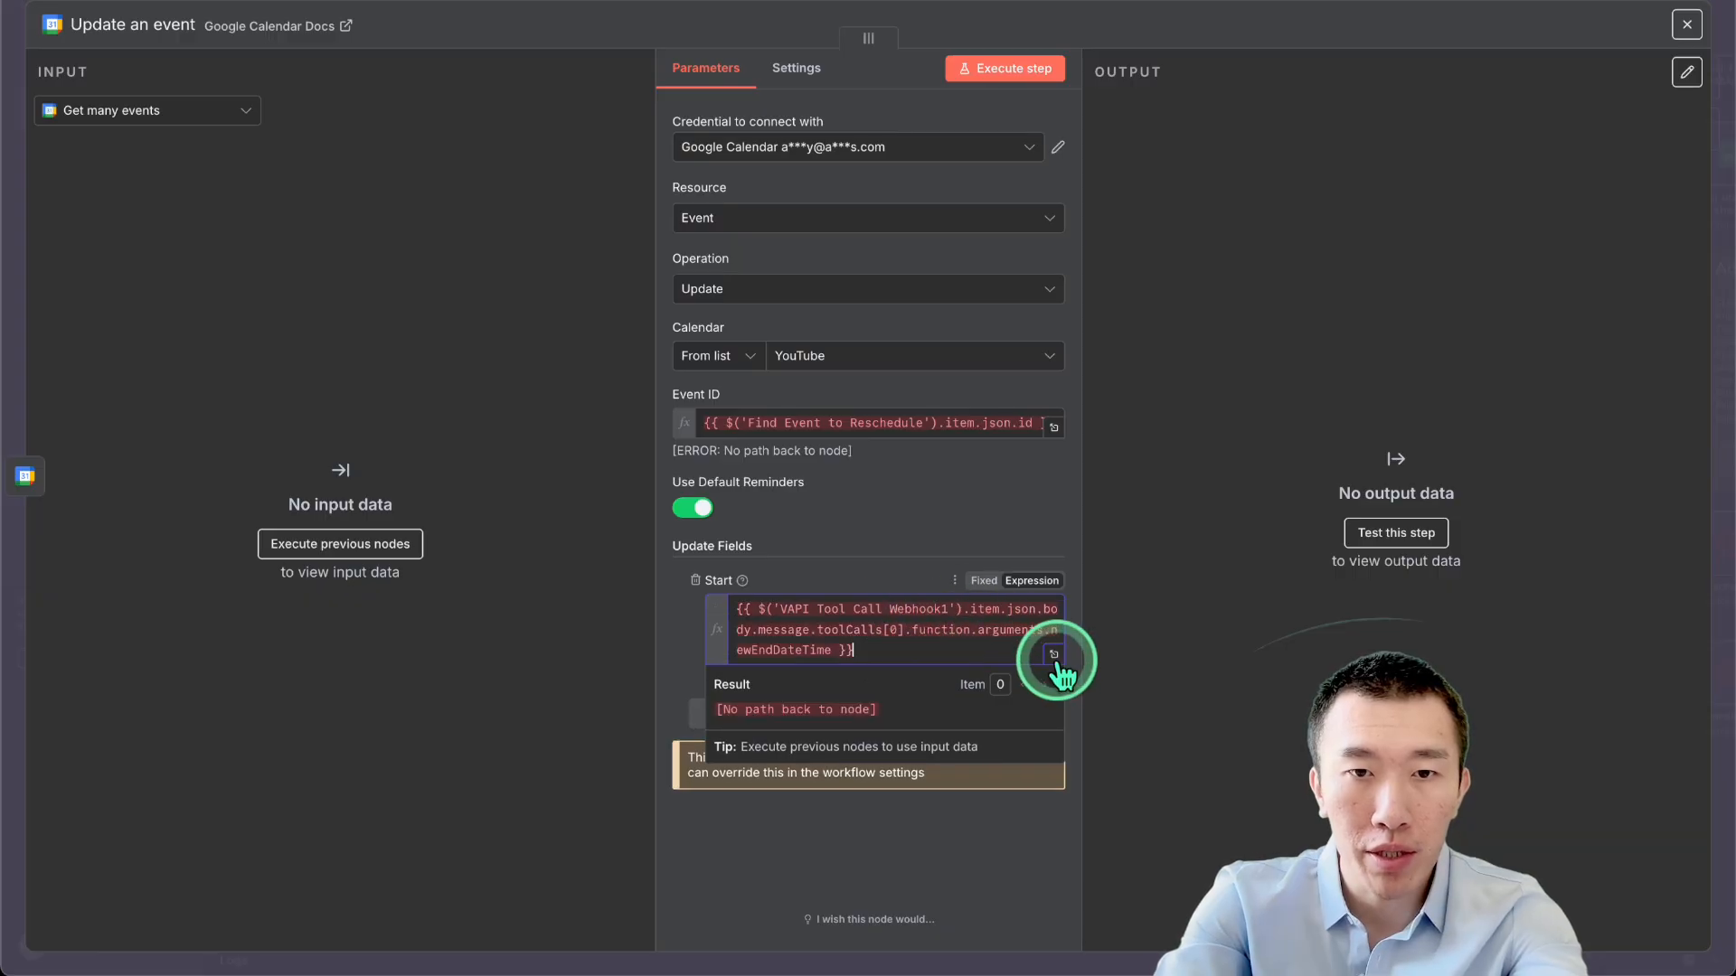
click(1184, 597)
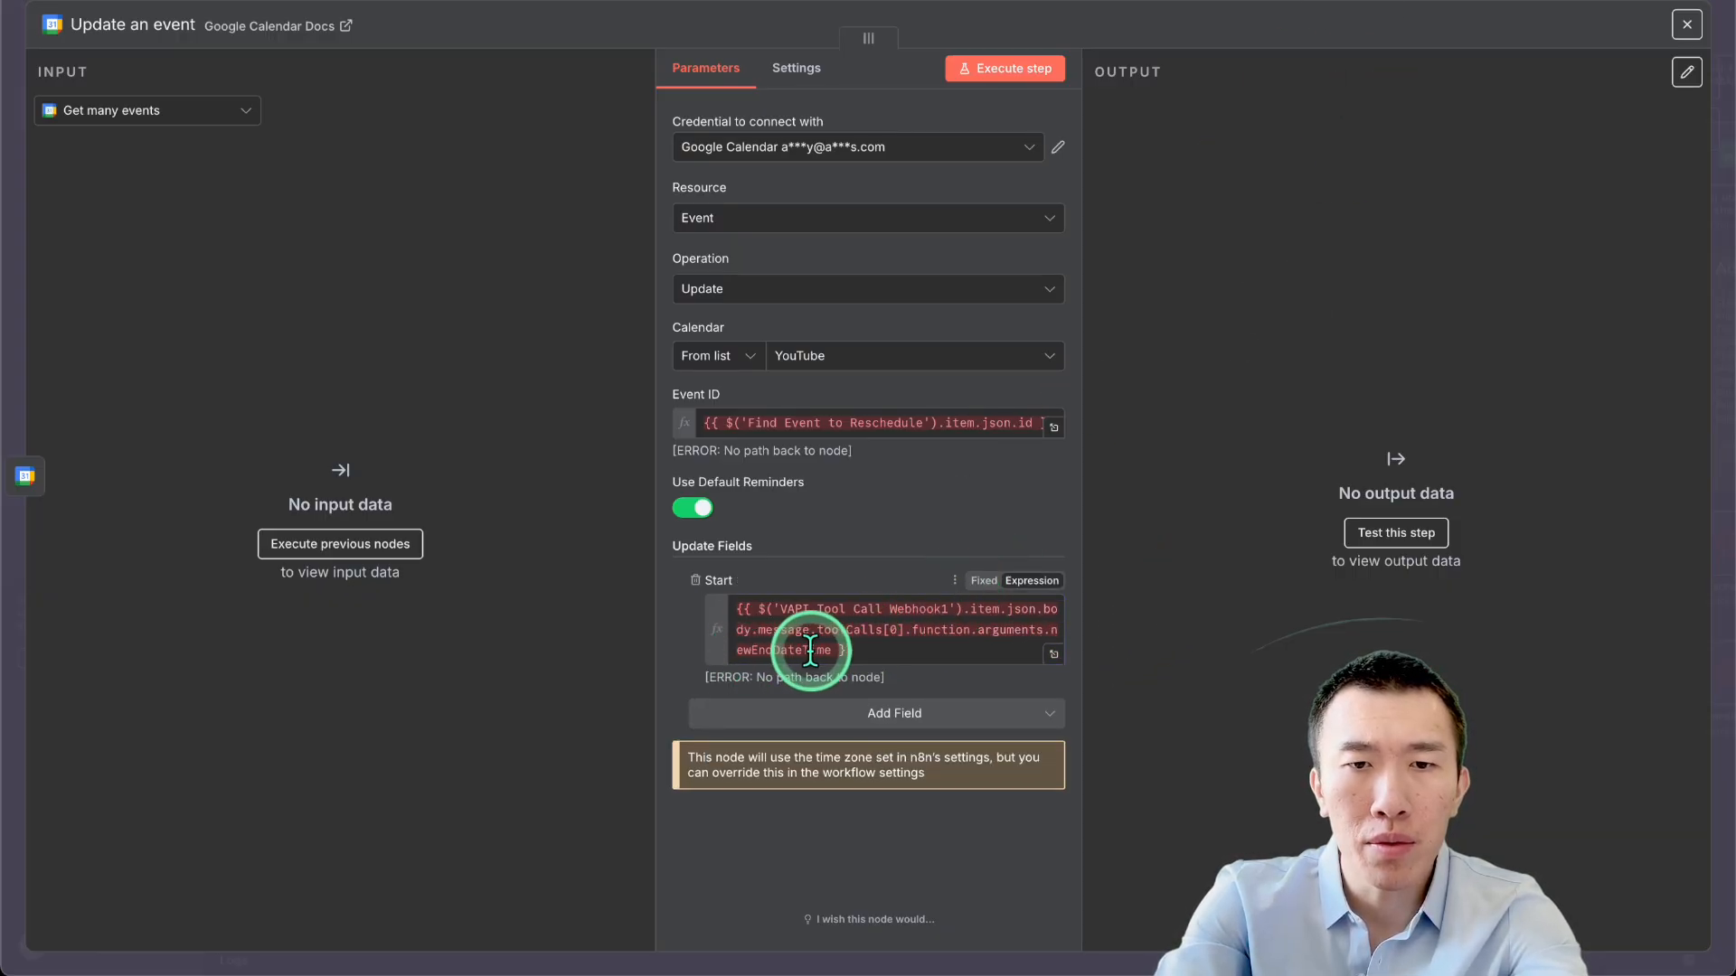
click(1325, 6)
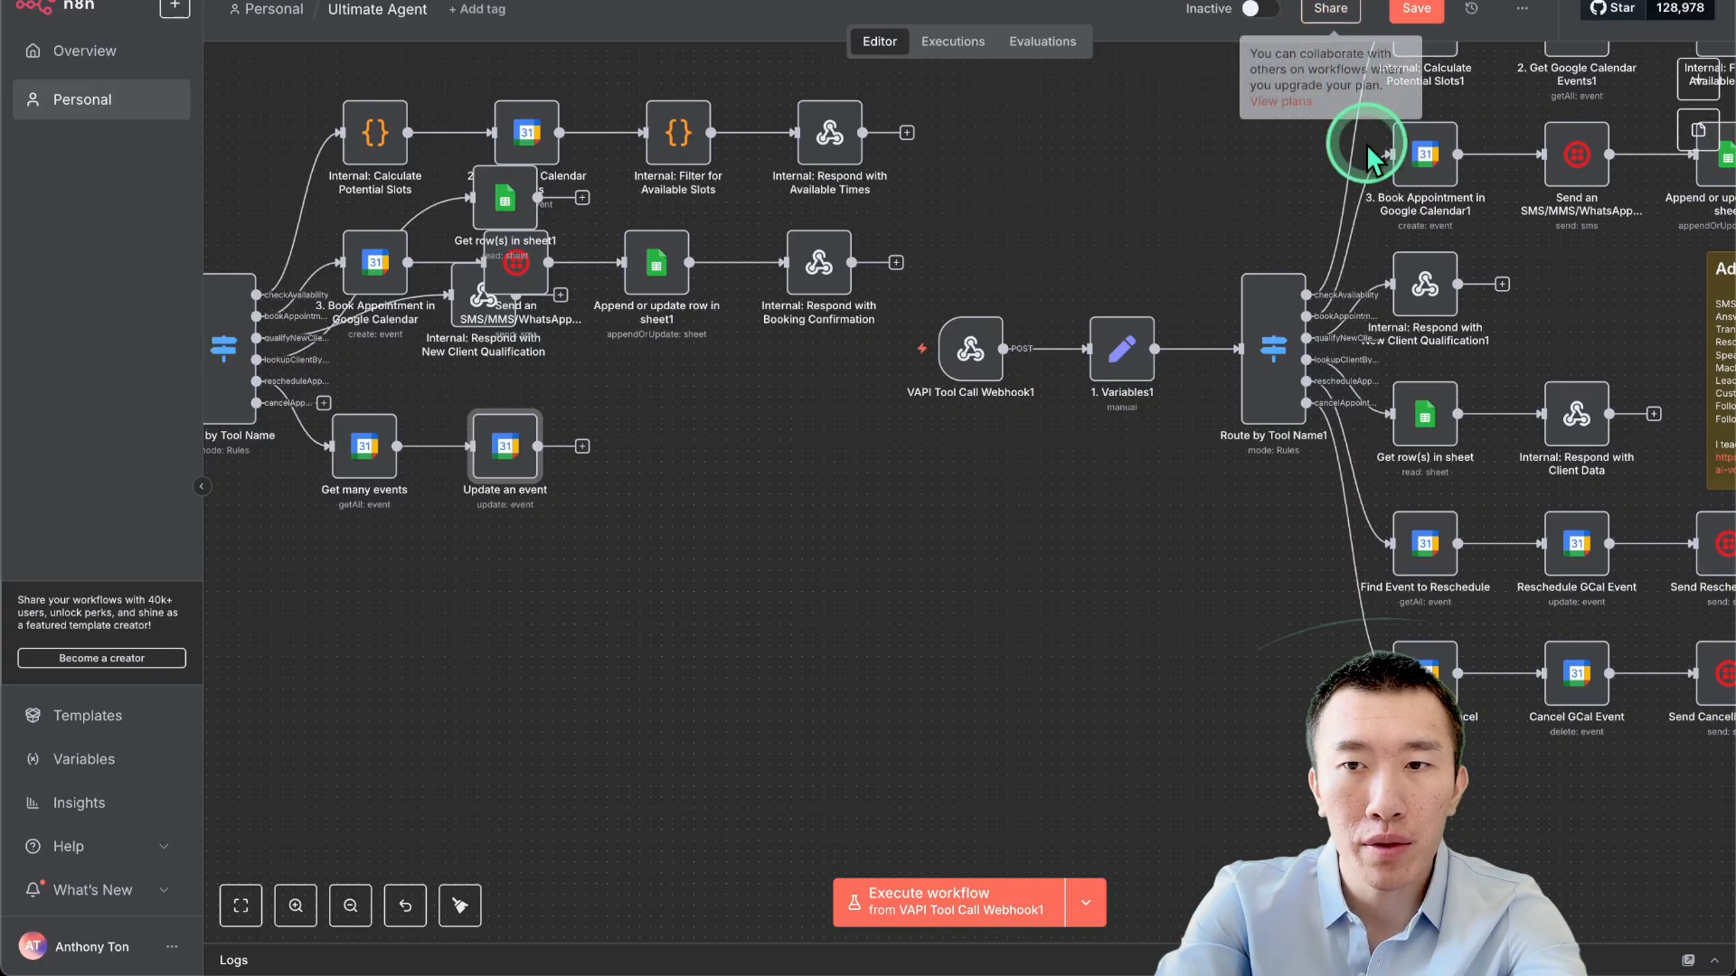
Replace Update an event's Start with Reschedule GCal Event's newStartDateTime expression.
double_click(1570, 551)
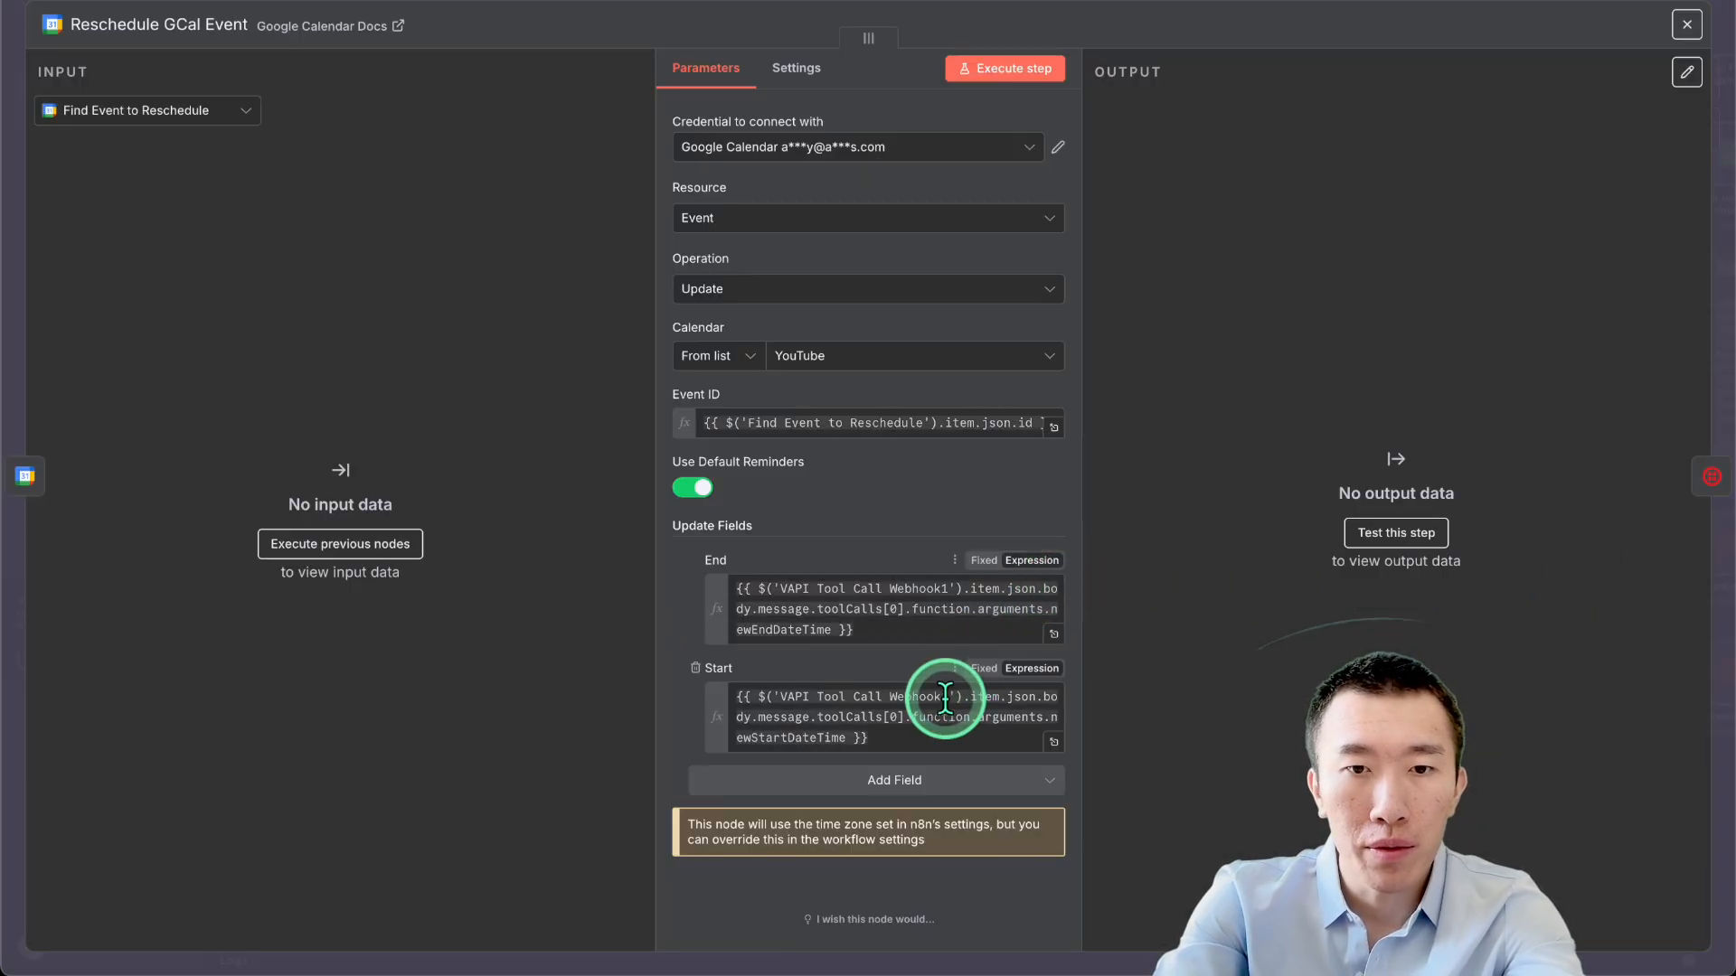
click(892, 728)
key(ctrl+a)
key(ctrl+c)
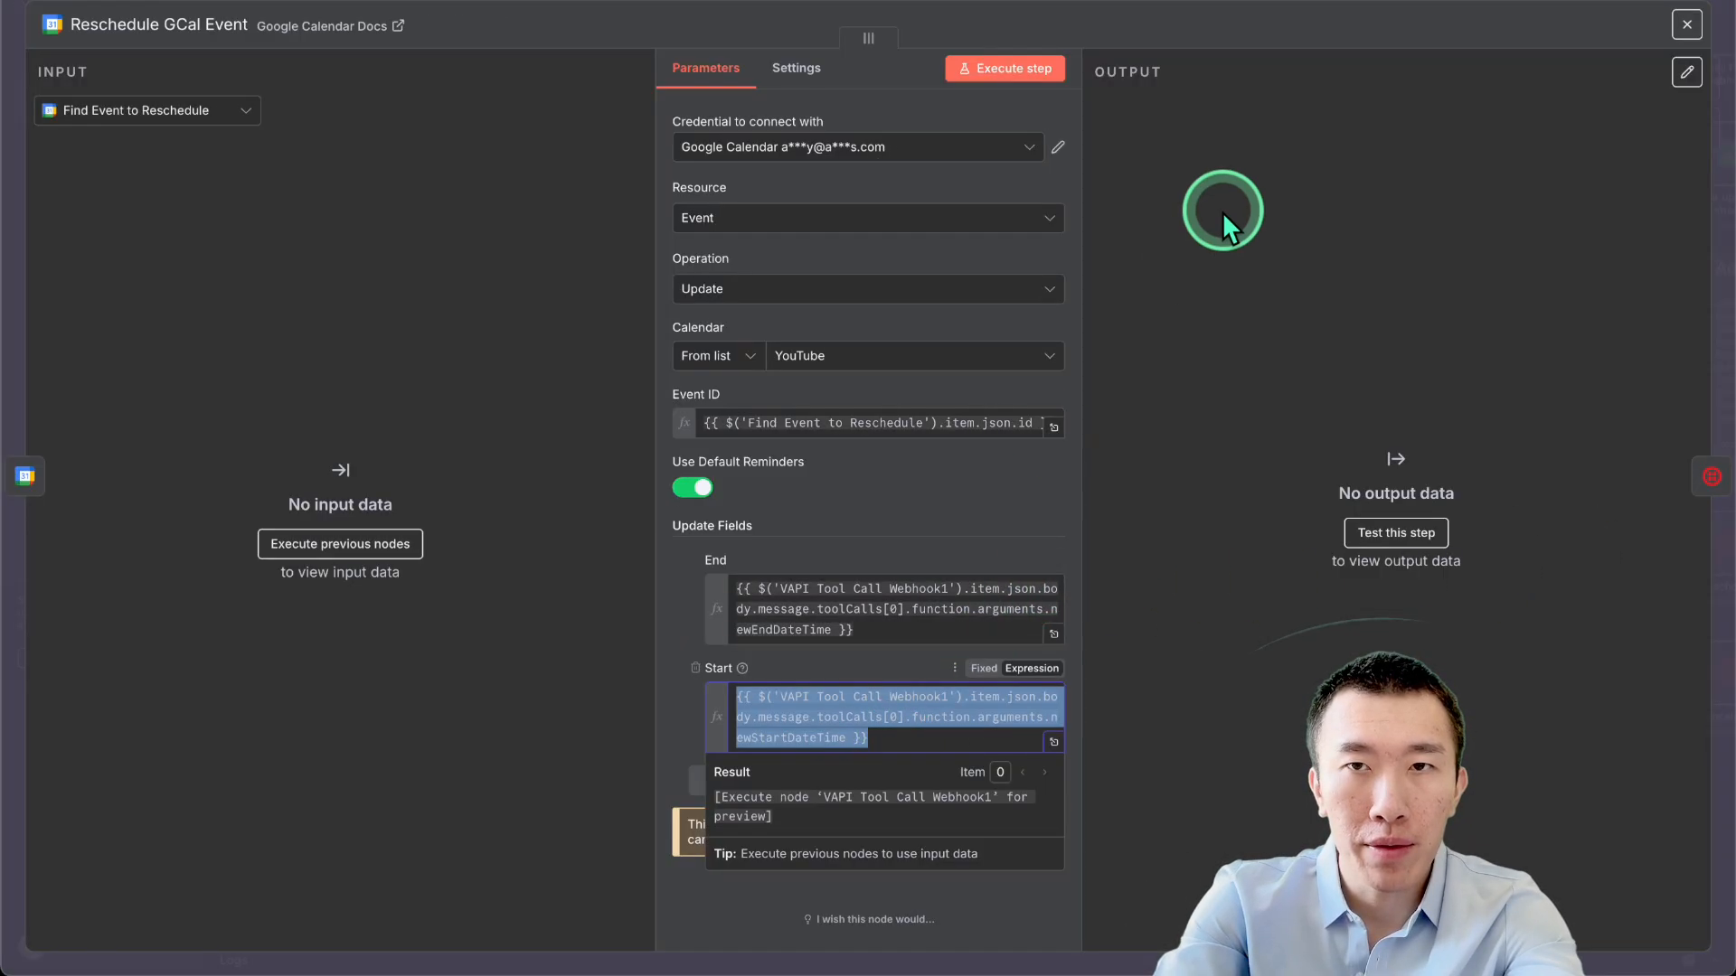
click(1317, 5)
double_click(488, 457)
click(886, 629)
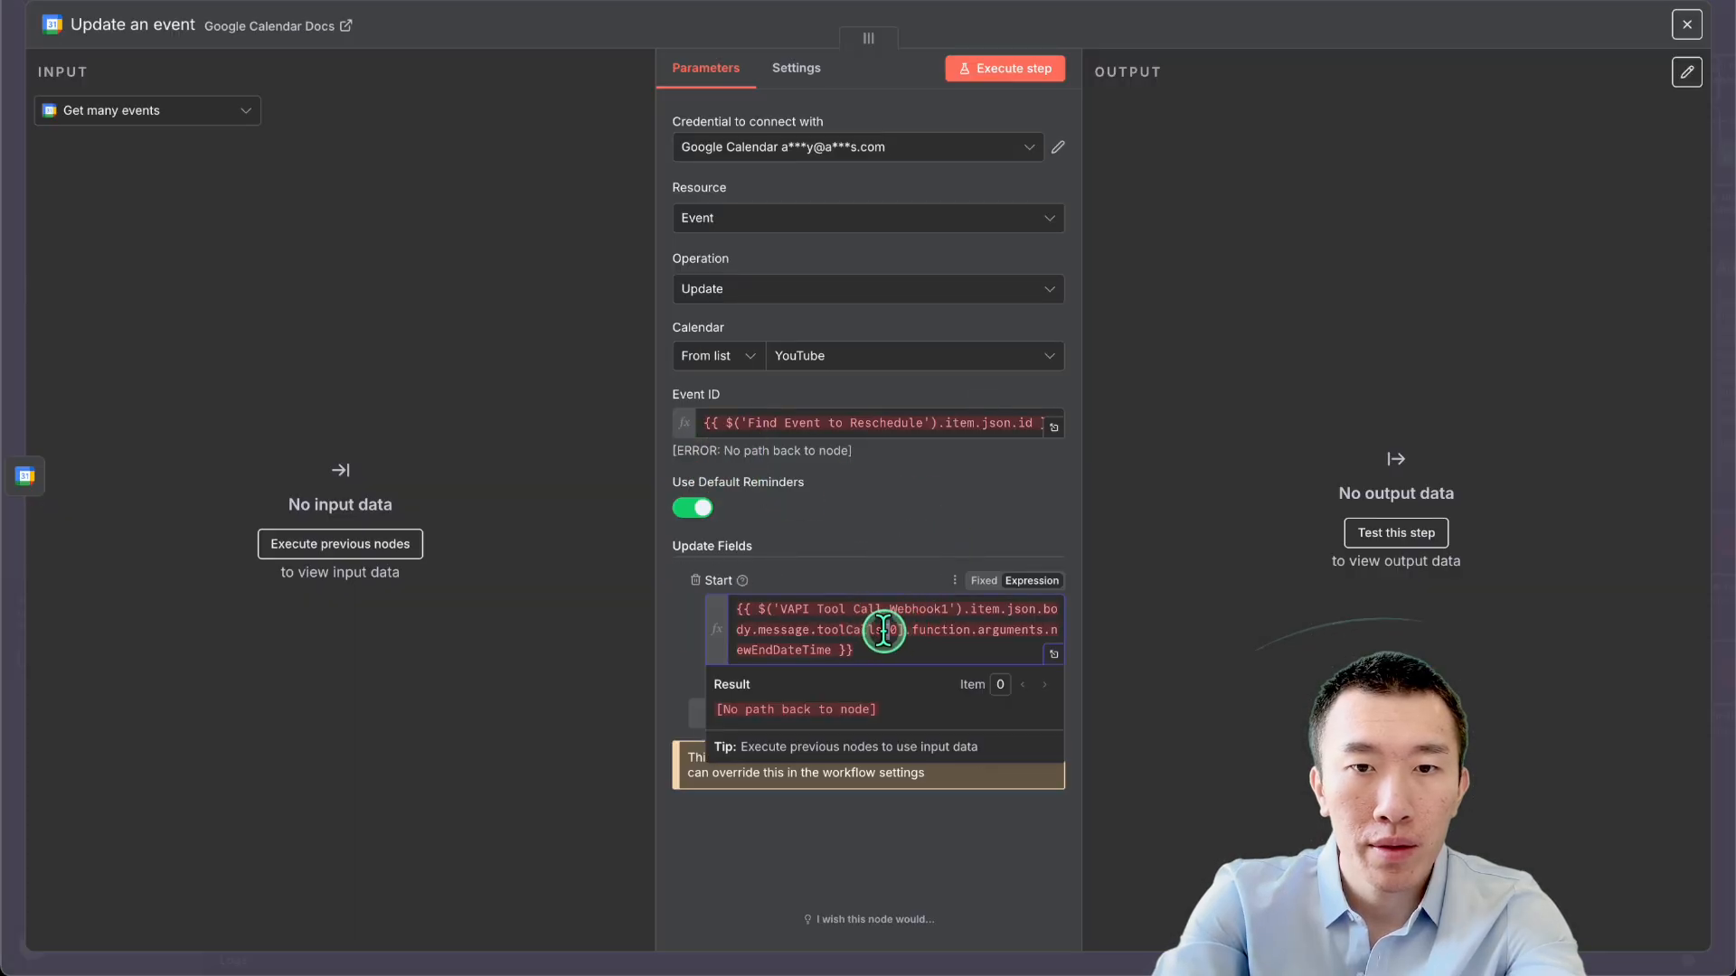
key(ctrl+a)
key(ctrl+v)
click(1353, 7)
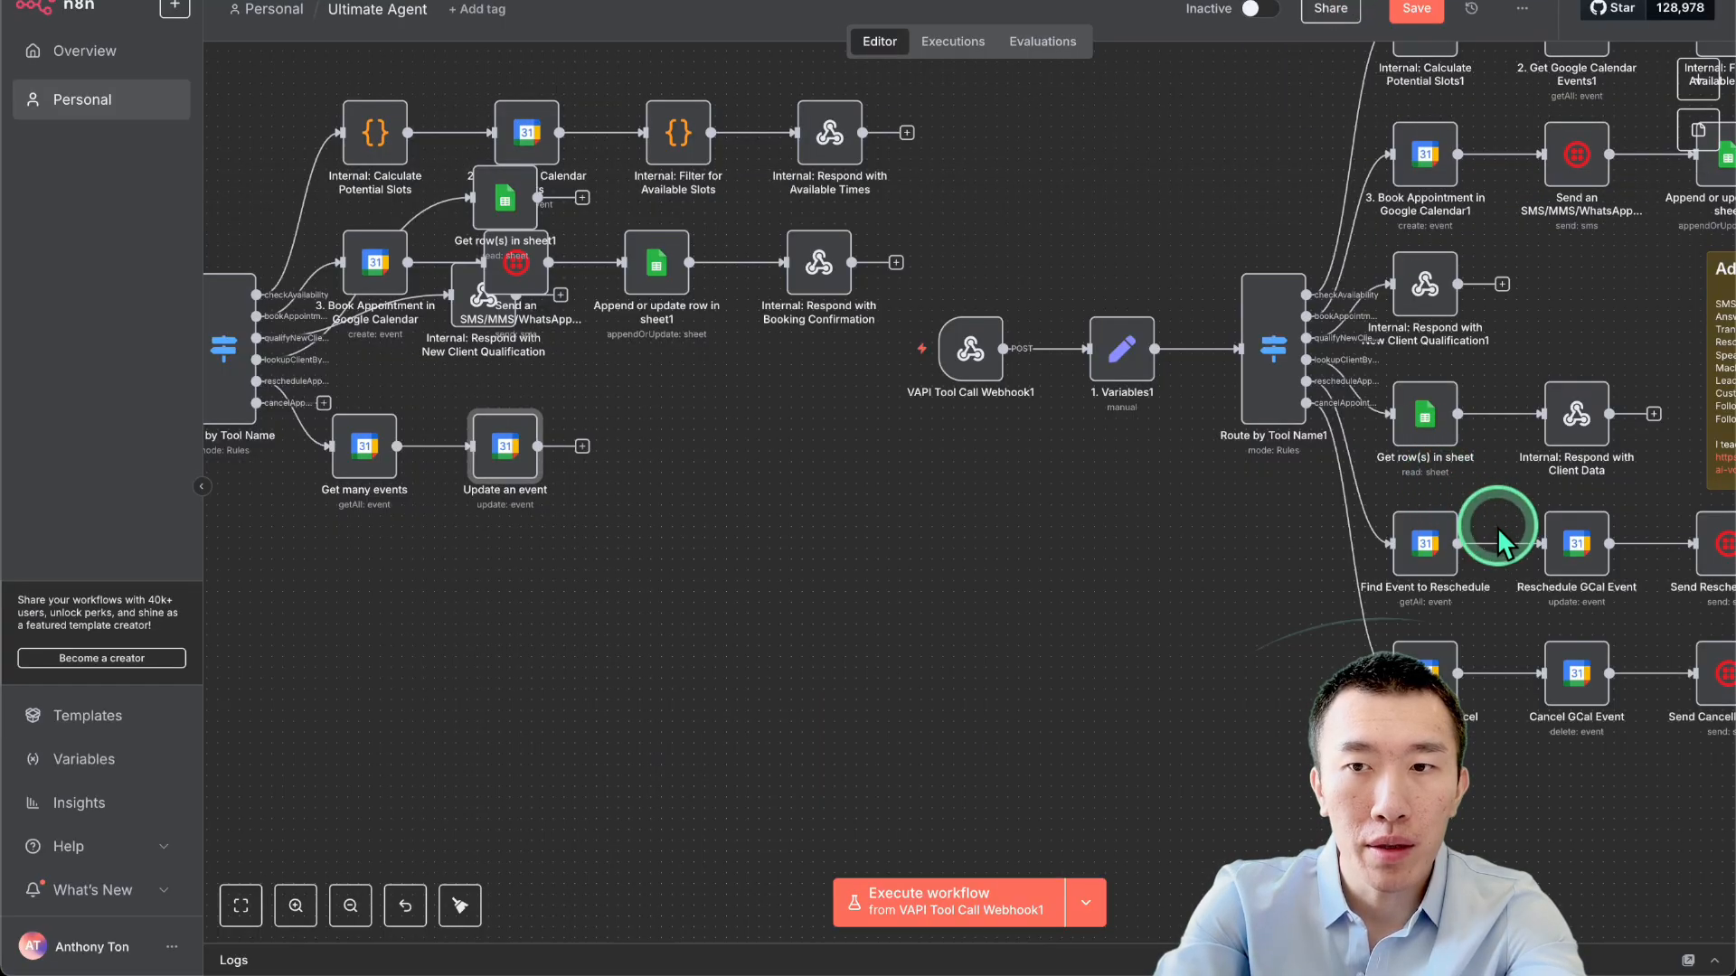
Copy the newEndDateTime End expression from Reschedule GCal Event.
double_click(1581, 566)
click(899, 585)
key(ctrl+a)
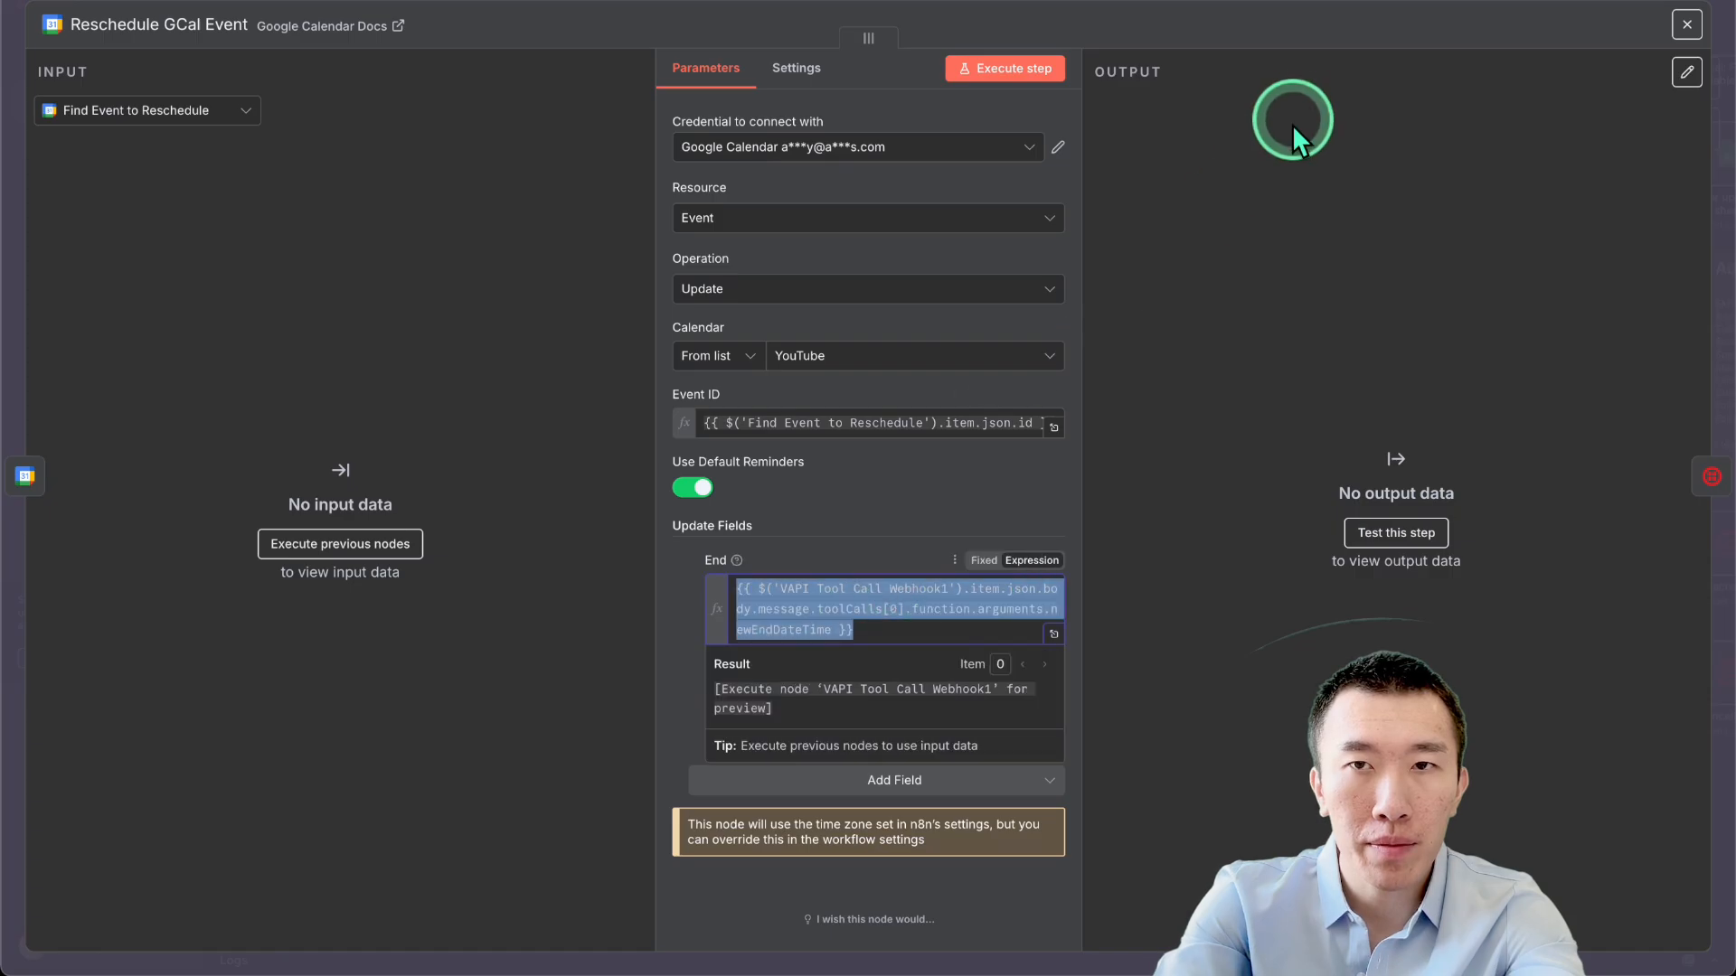
click(1305, 7)
Add an End field to Update an event set to the newEndDateTime expression.
double_click(495, 442)
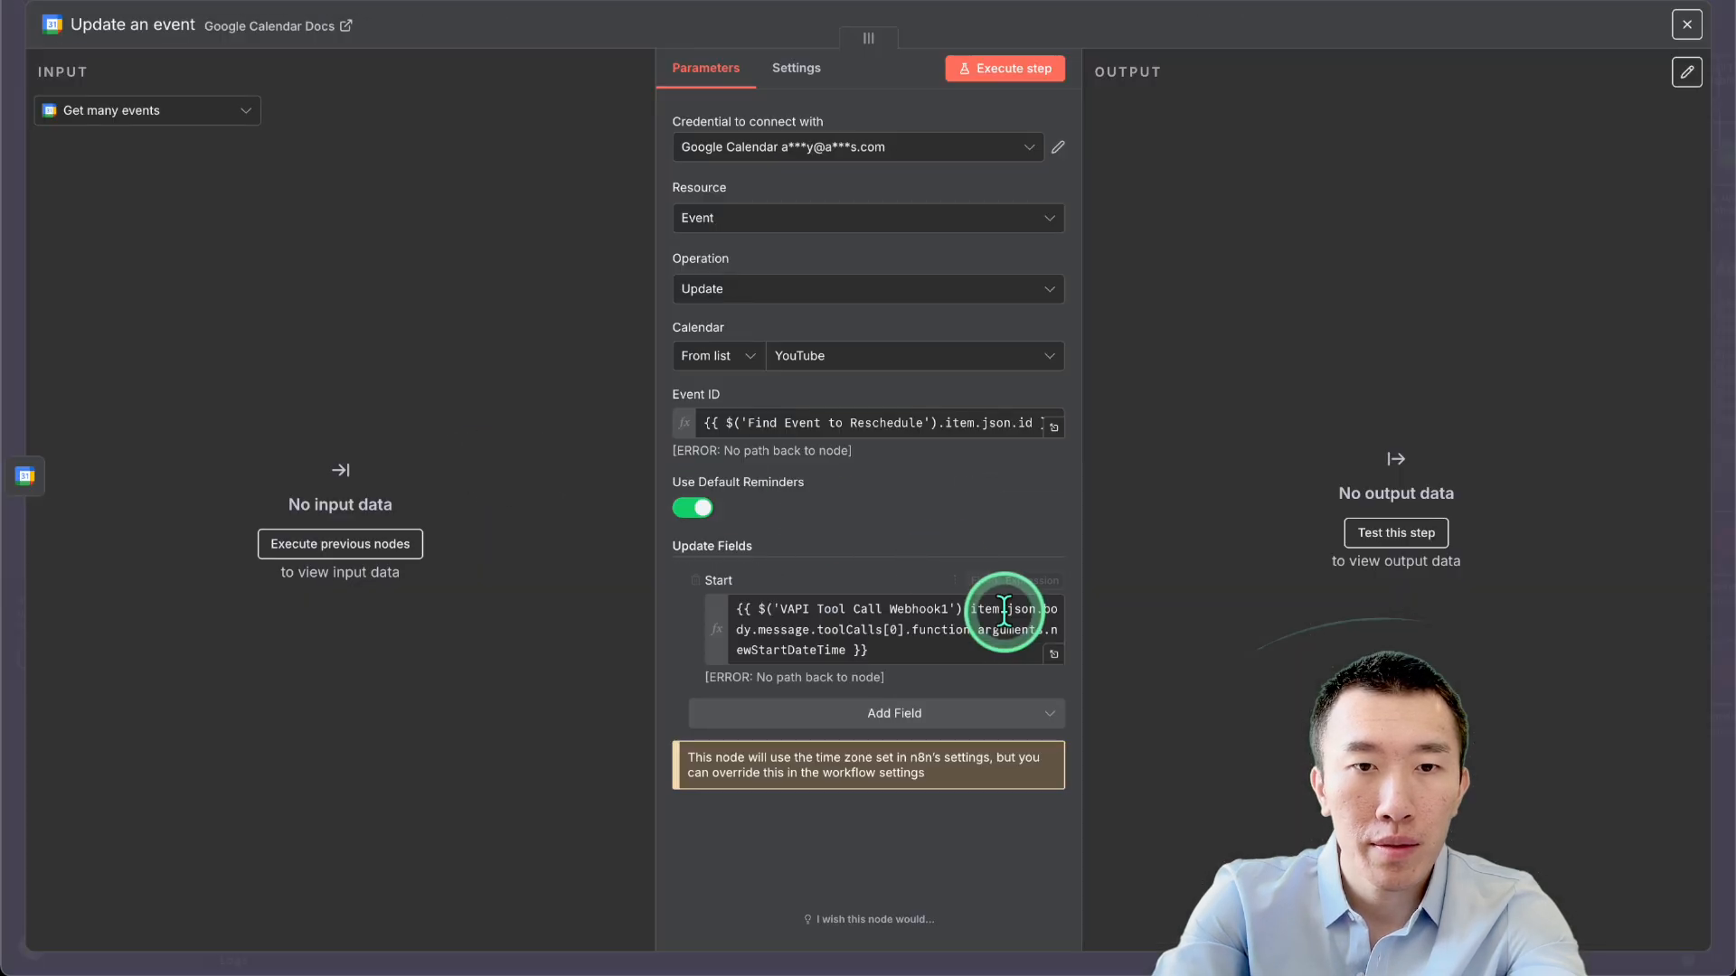
click(950, 719)
click(903, 558)
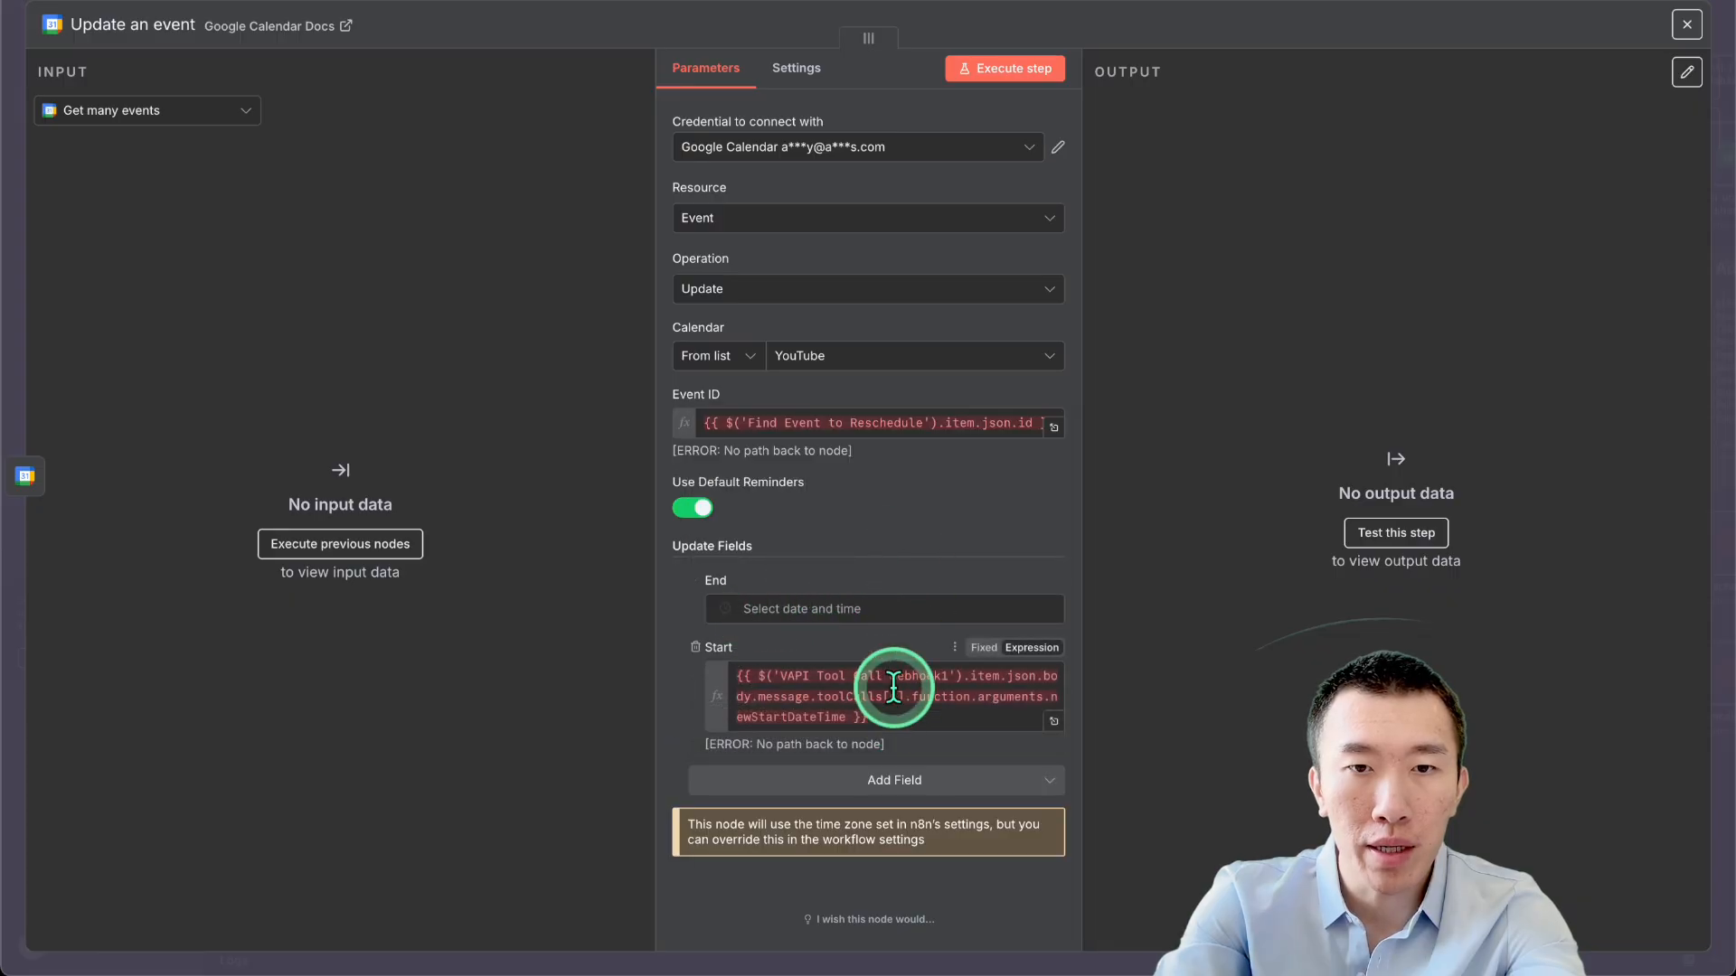
click(871, 608)
key(ctrl+v)
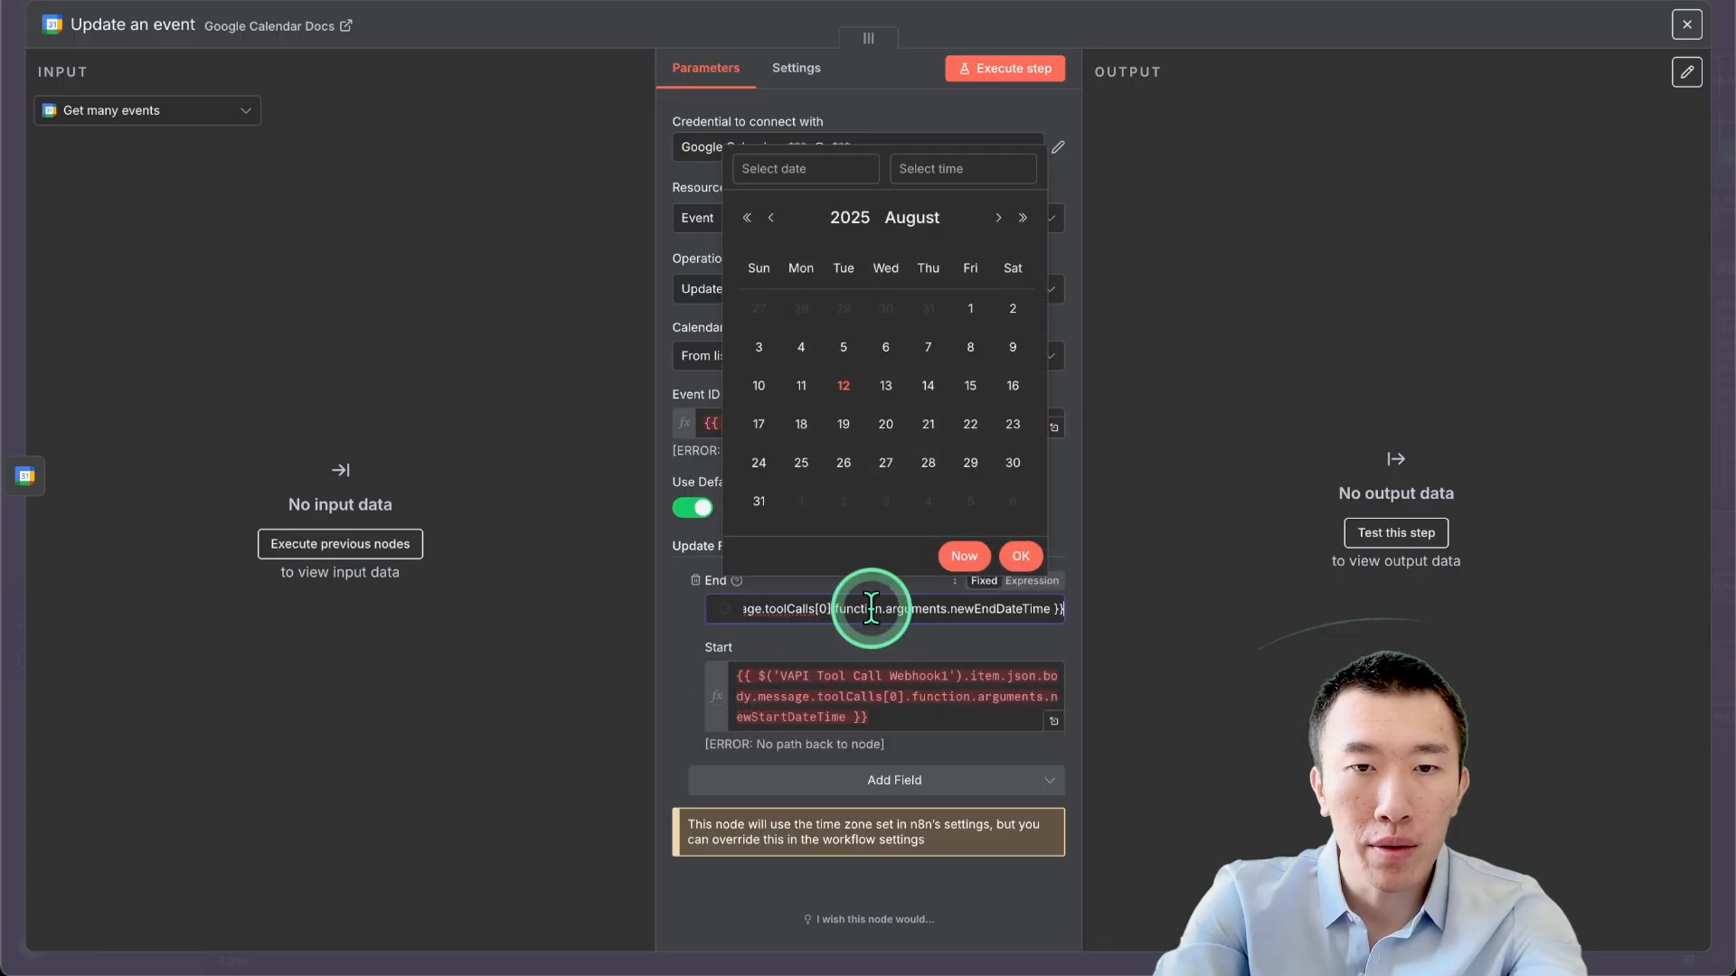
click(1097, 573)
click(1031, 581)
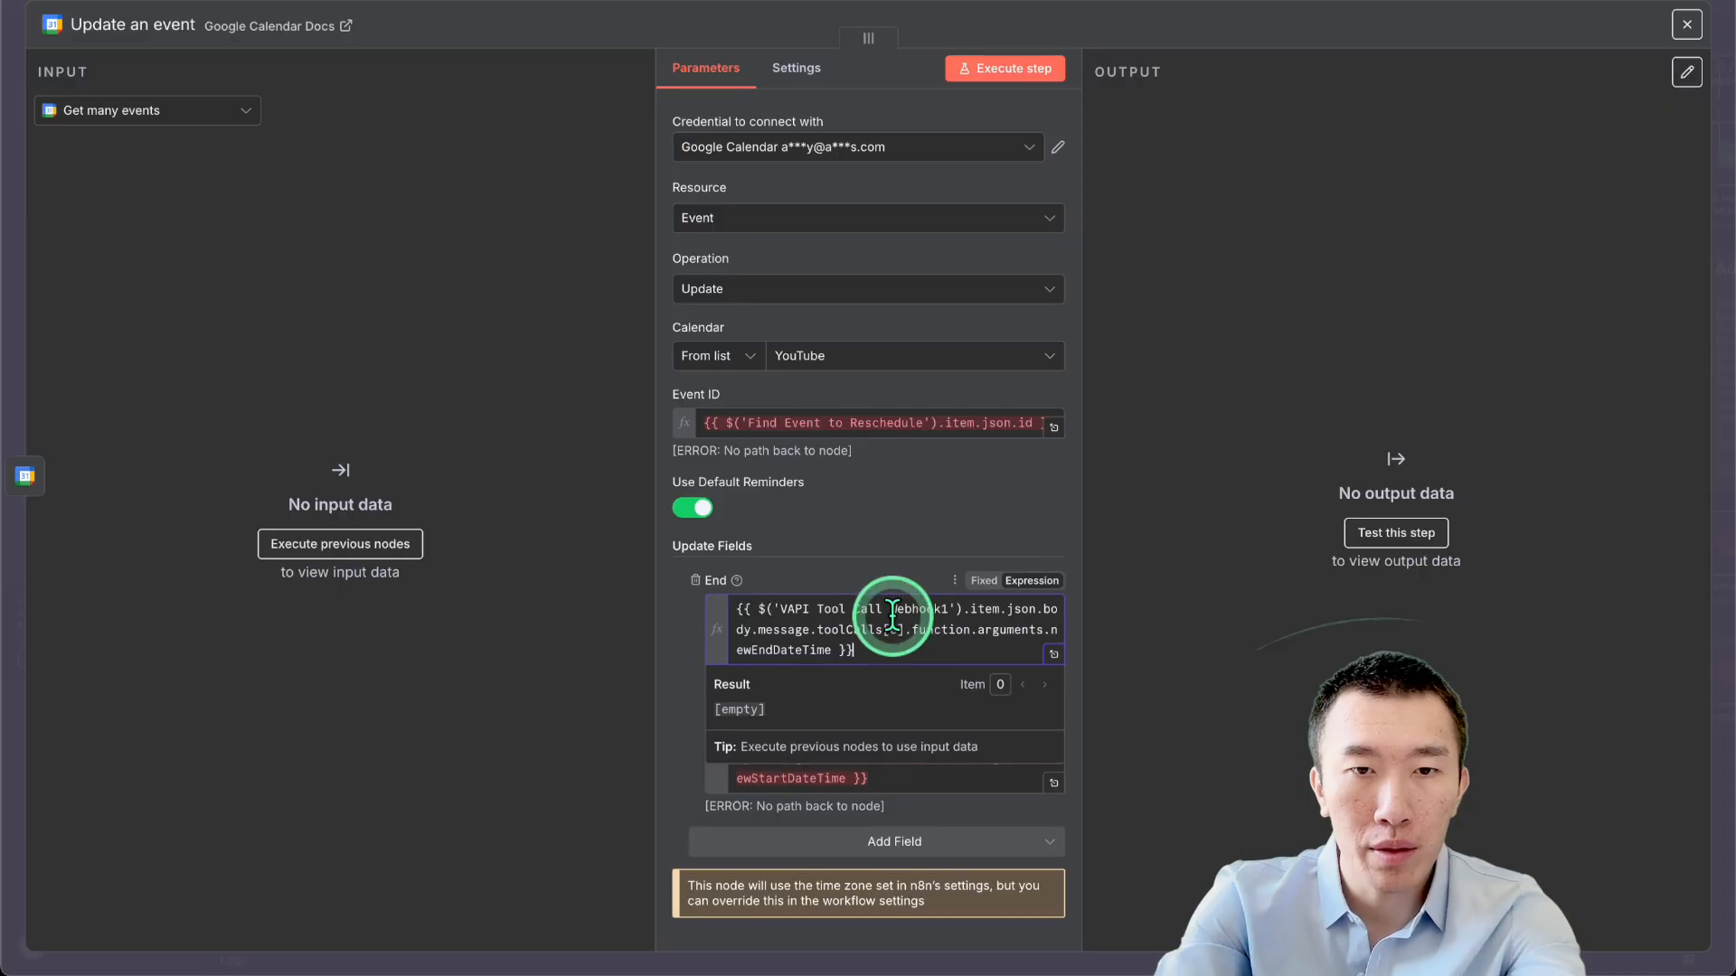
click(896, 550)
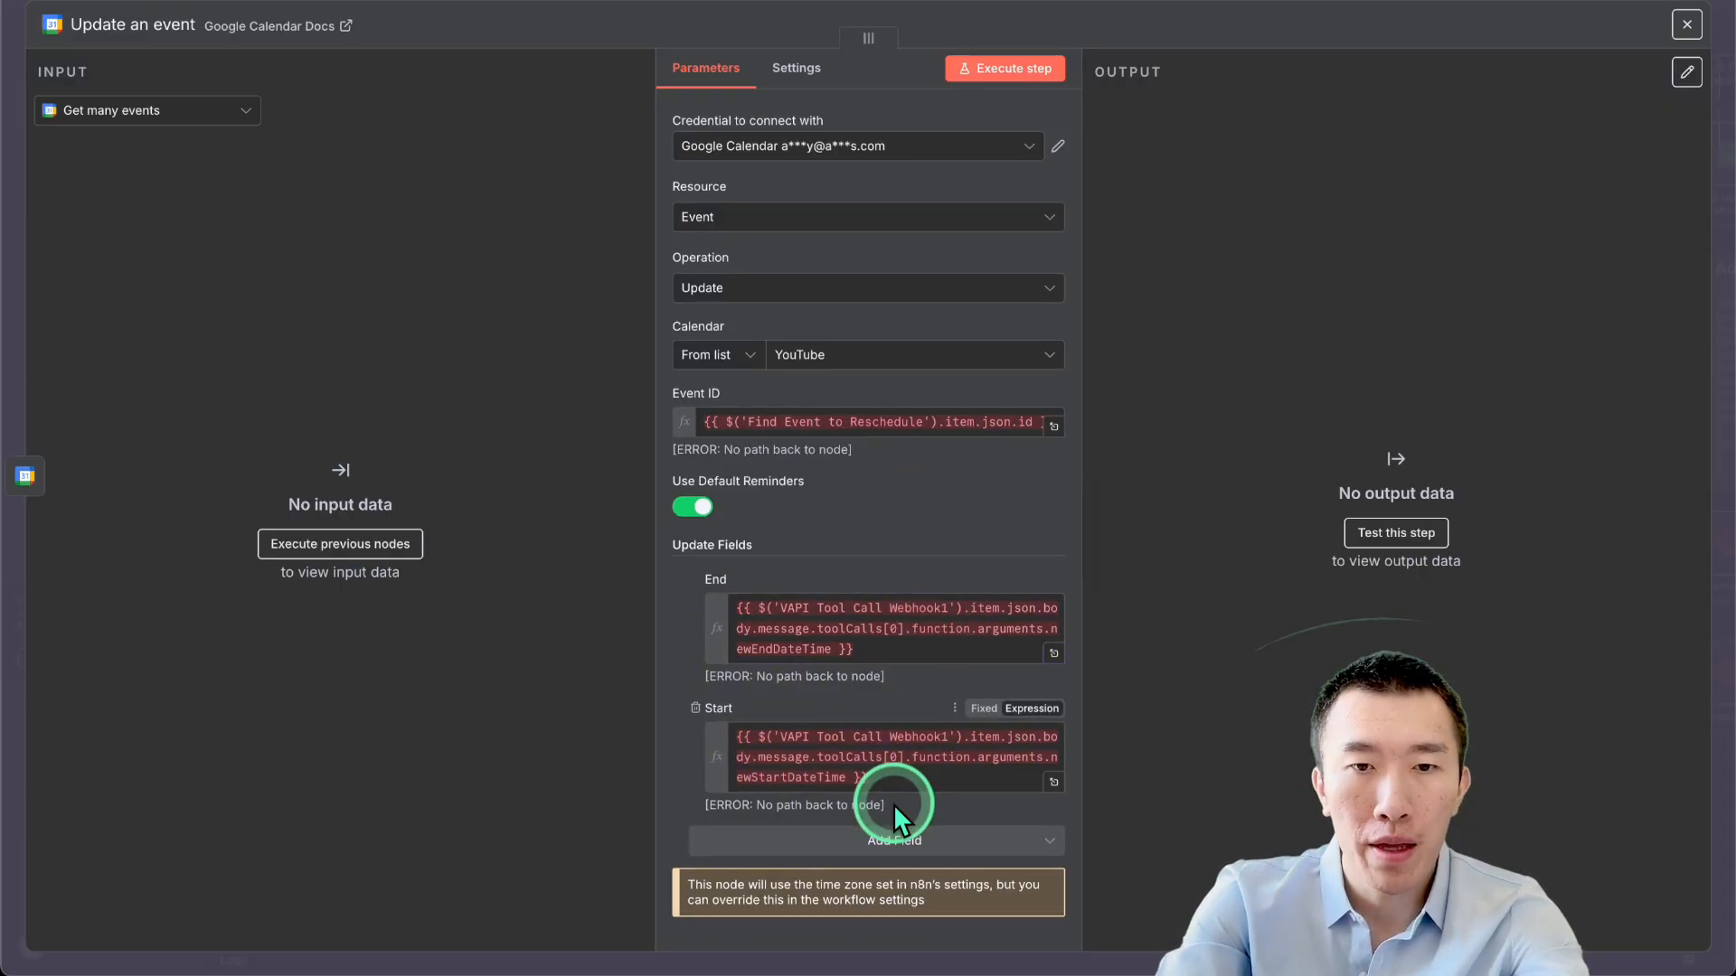
click(1271, 7)
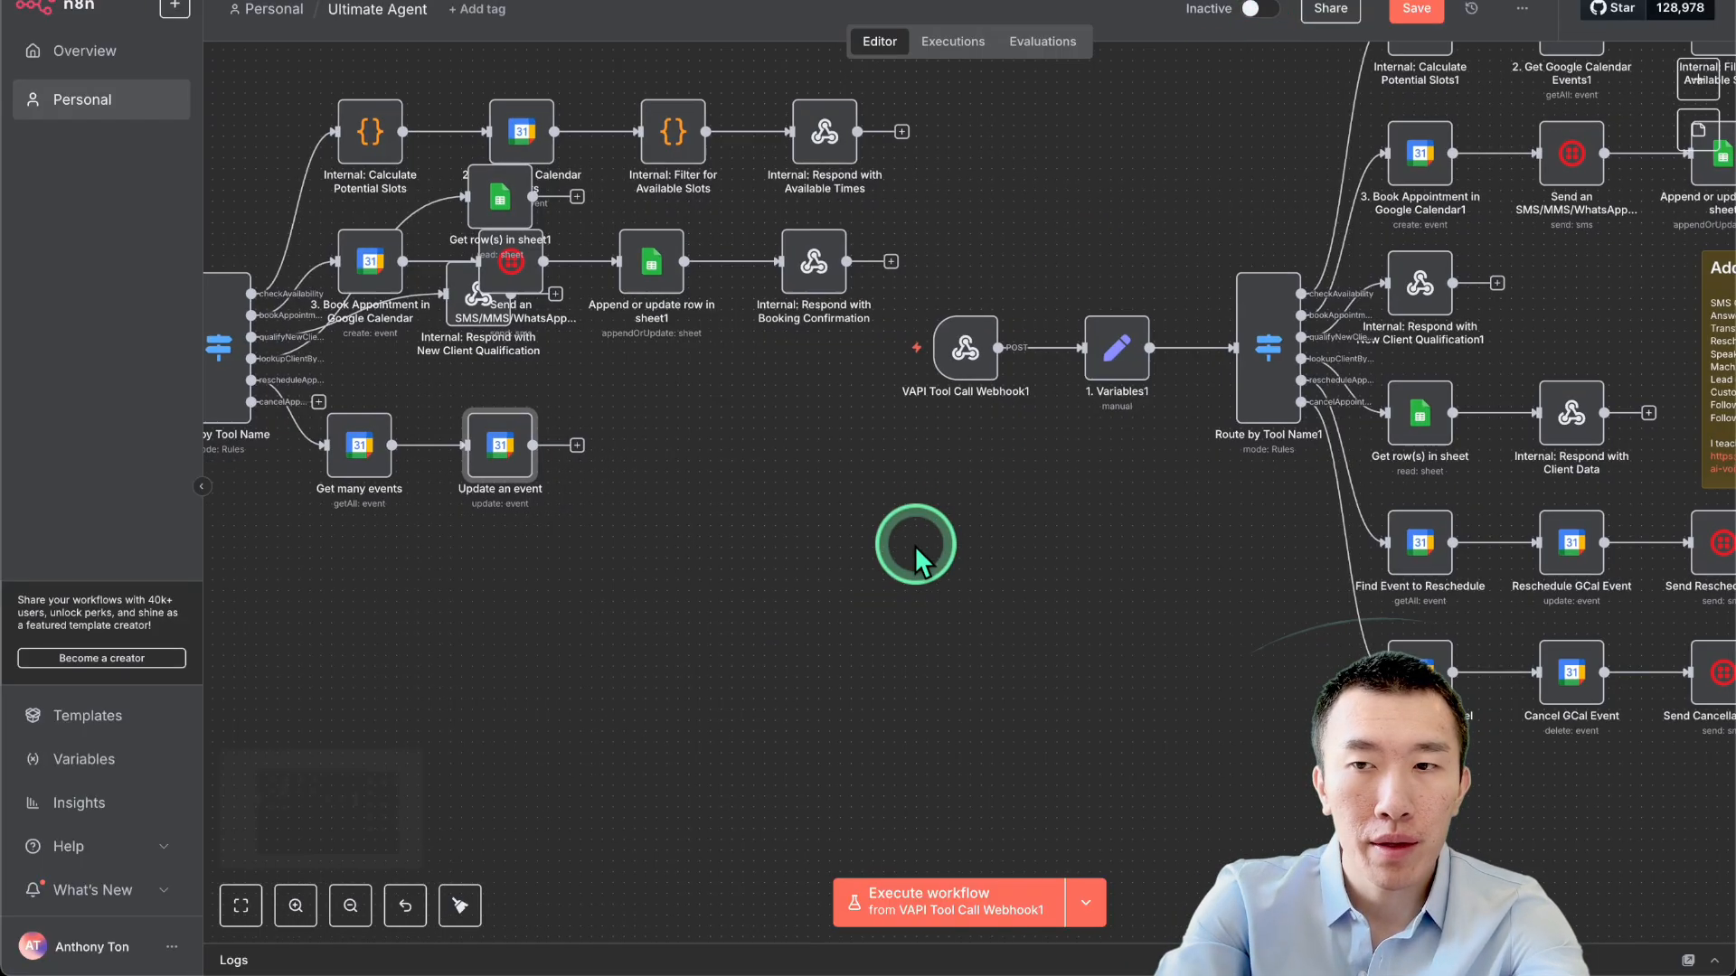
scroll(914, 545, right, 5)
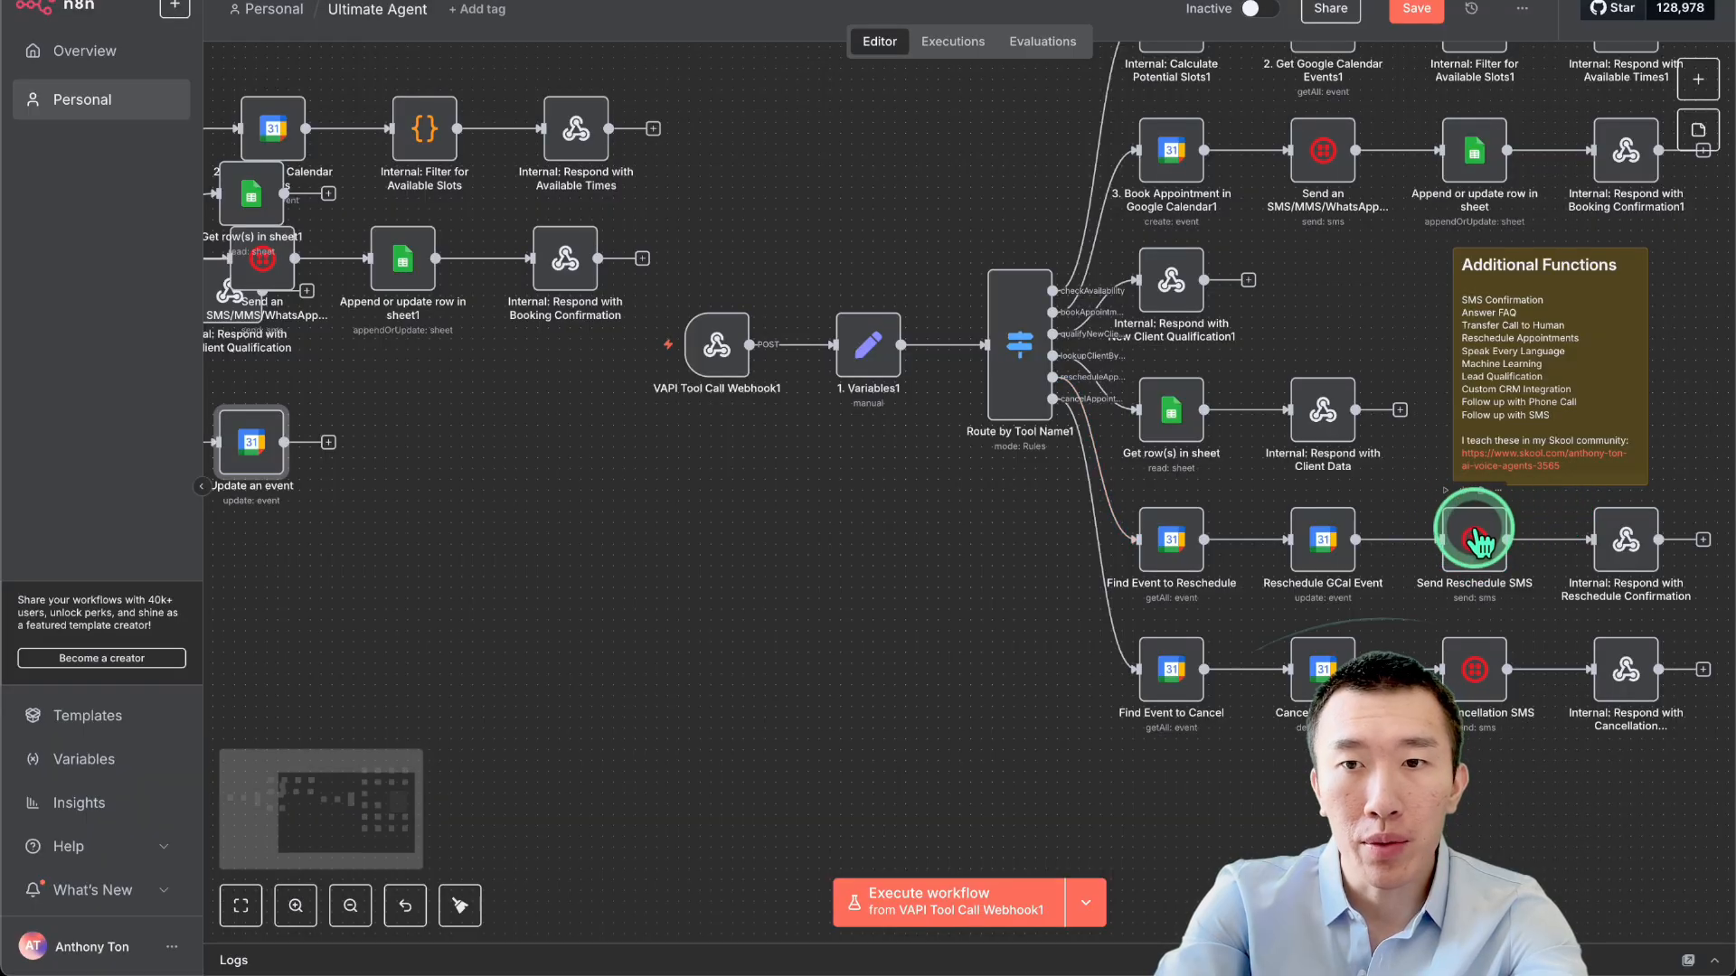
Add a Twilio 'Send an SMS/MMS/WhatsApp message' node after Update an event.
click(330, 443)
click(1416, 159)
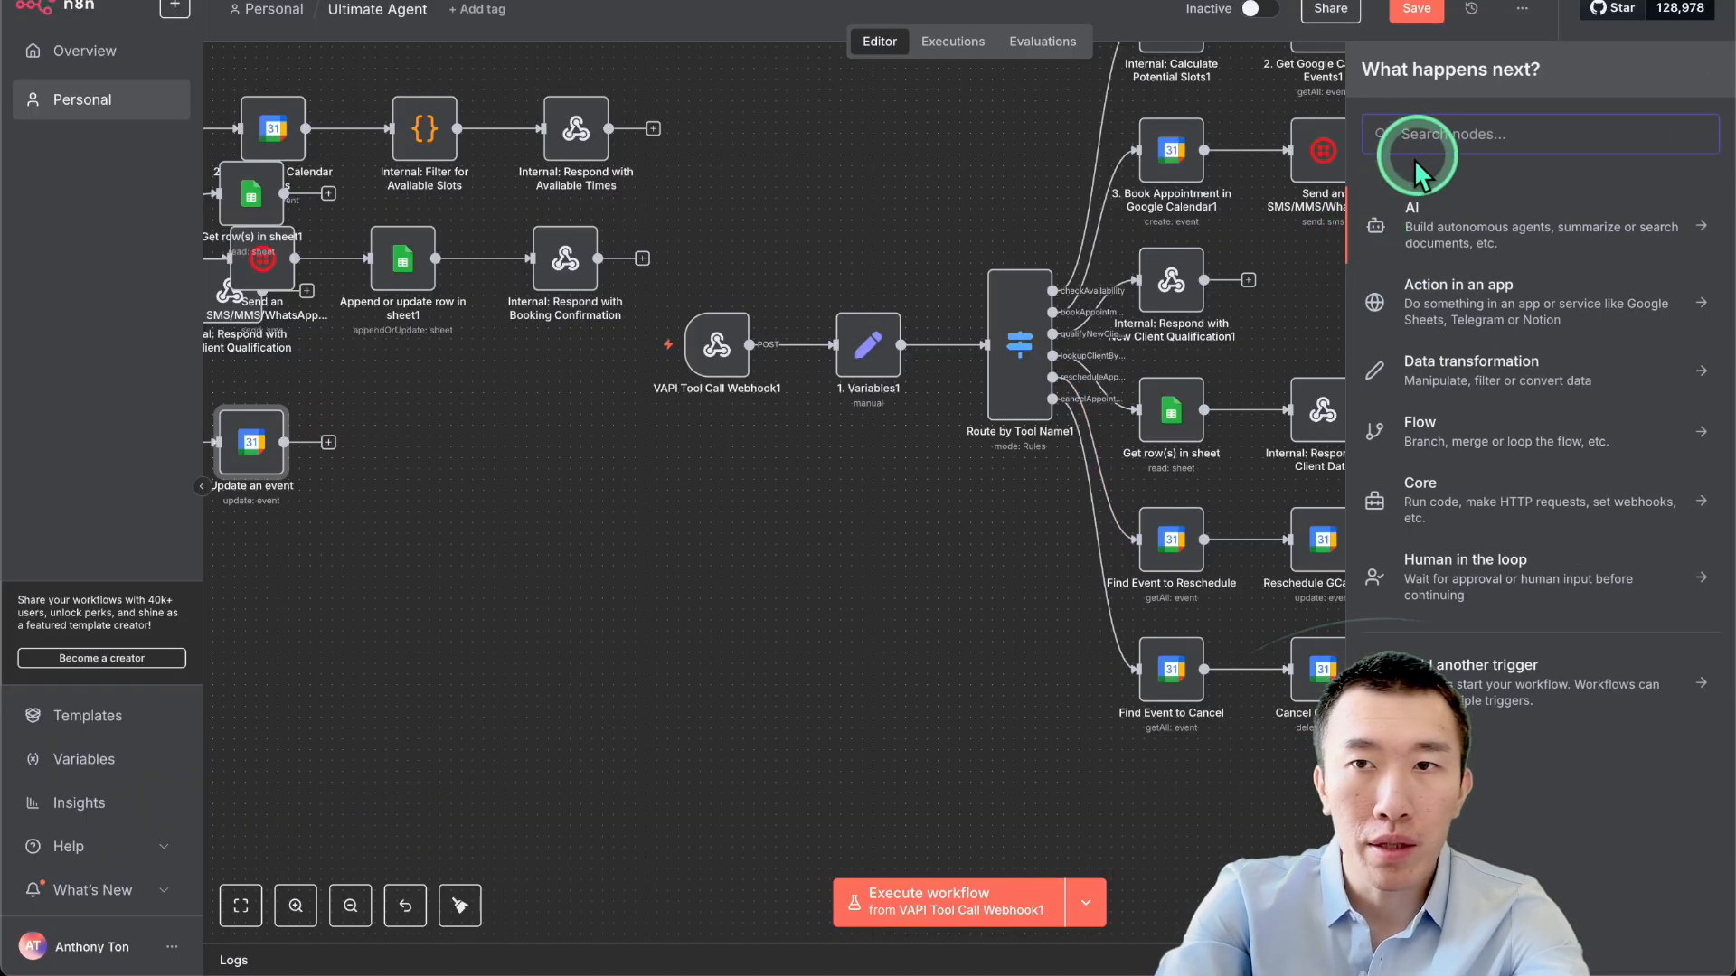
text(tw)
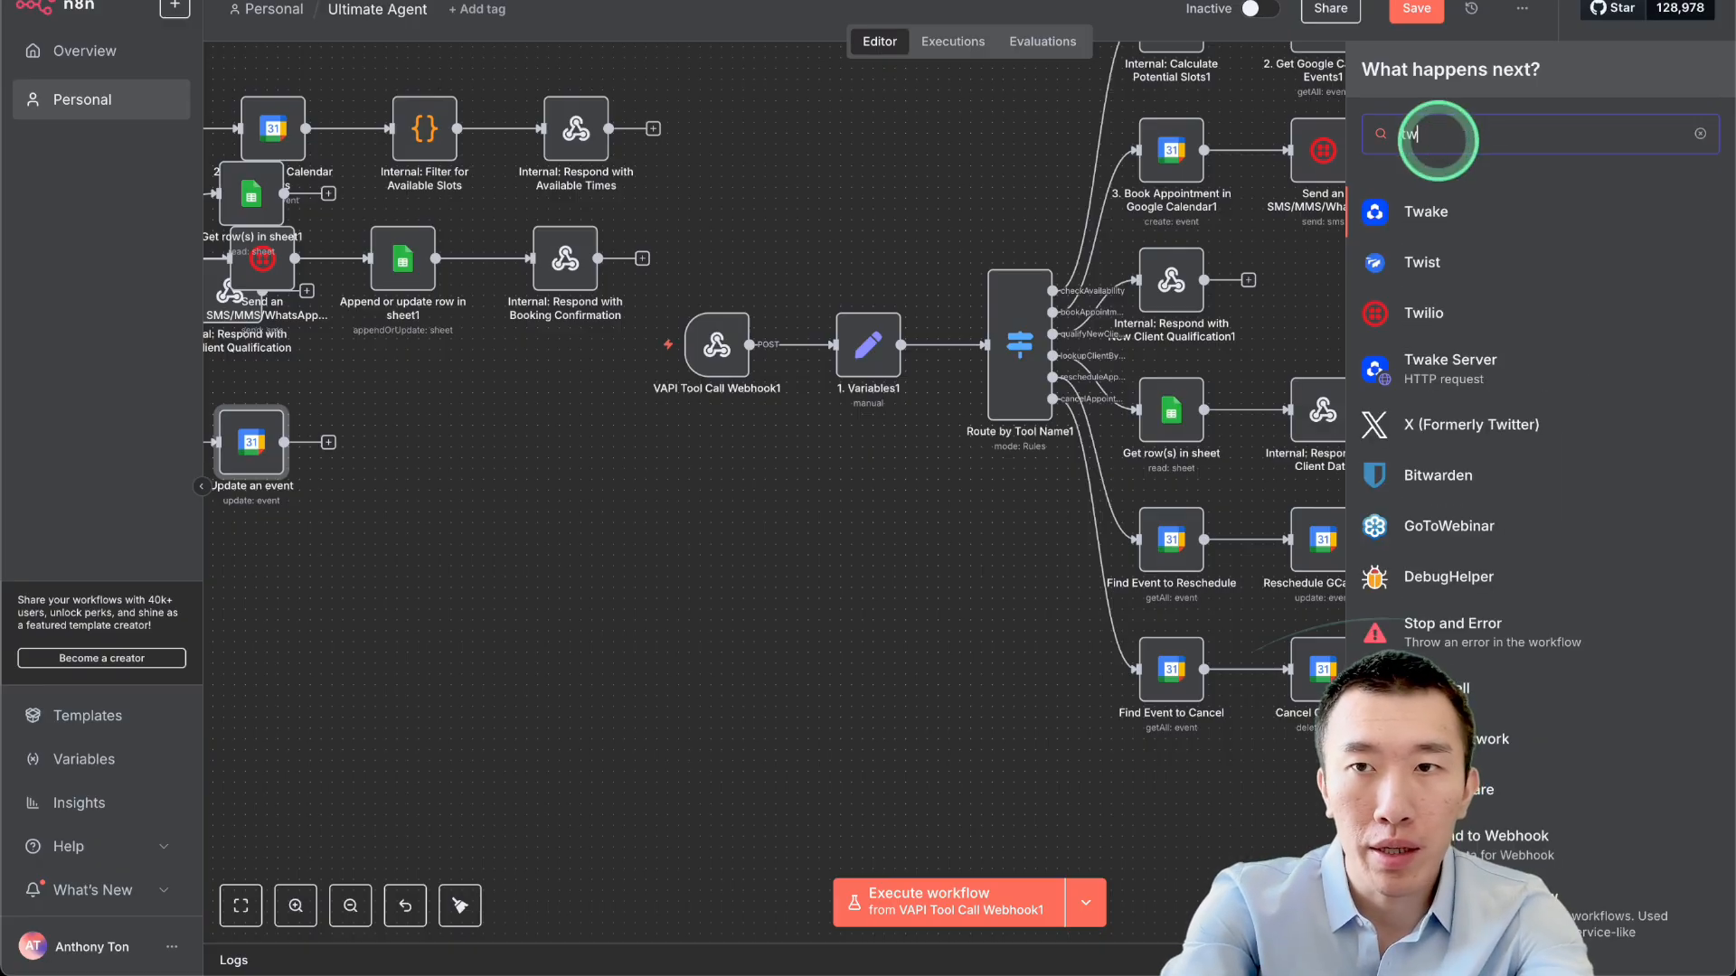
click(1483, 294)
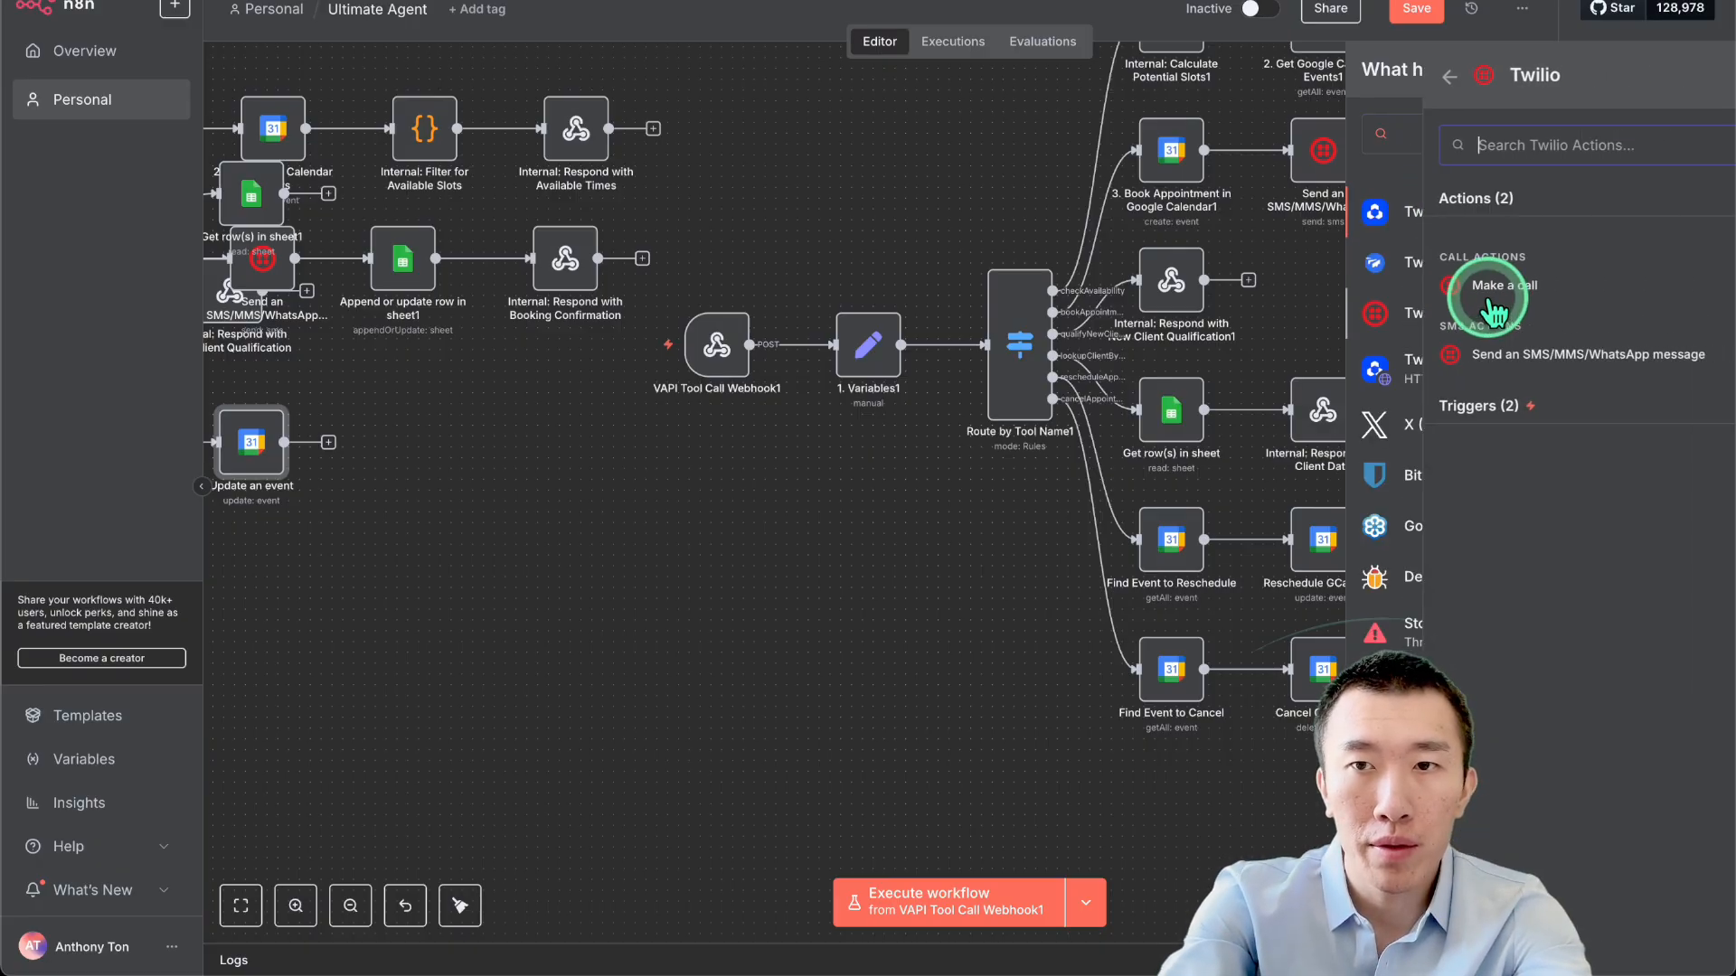
click(1540, 354)
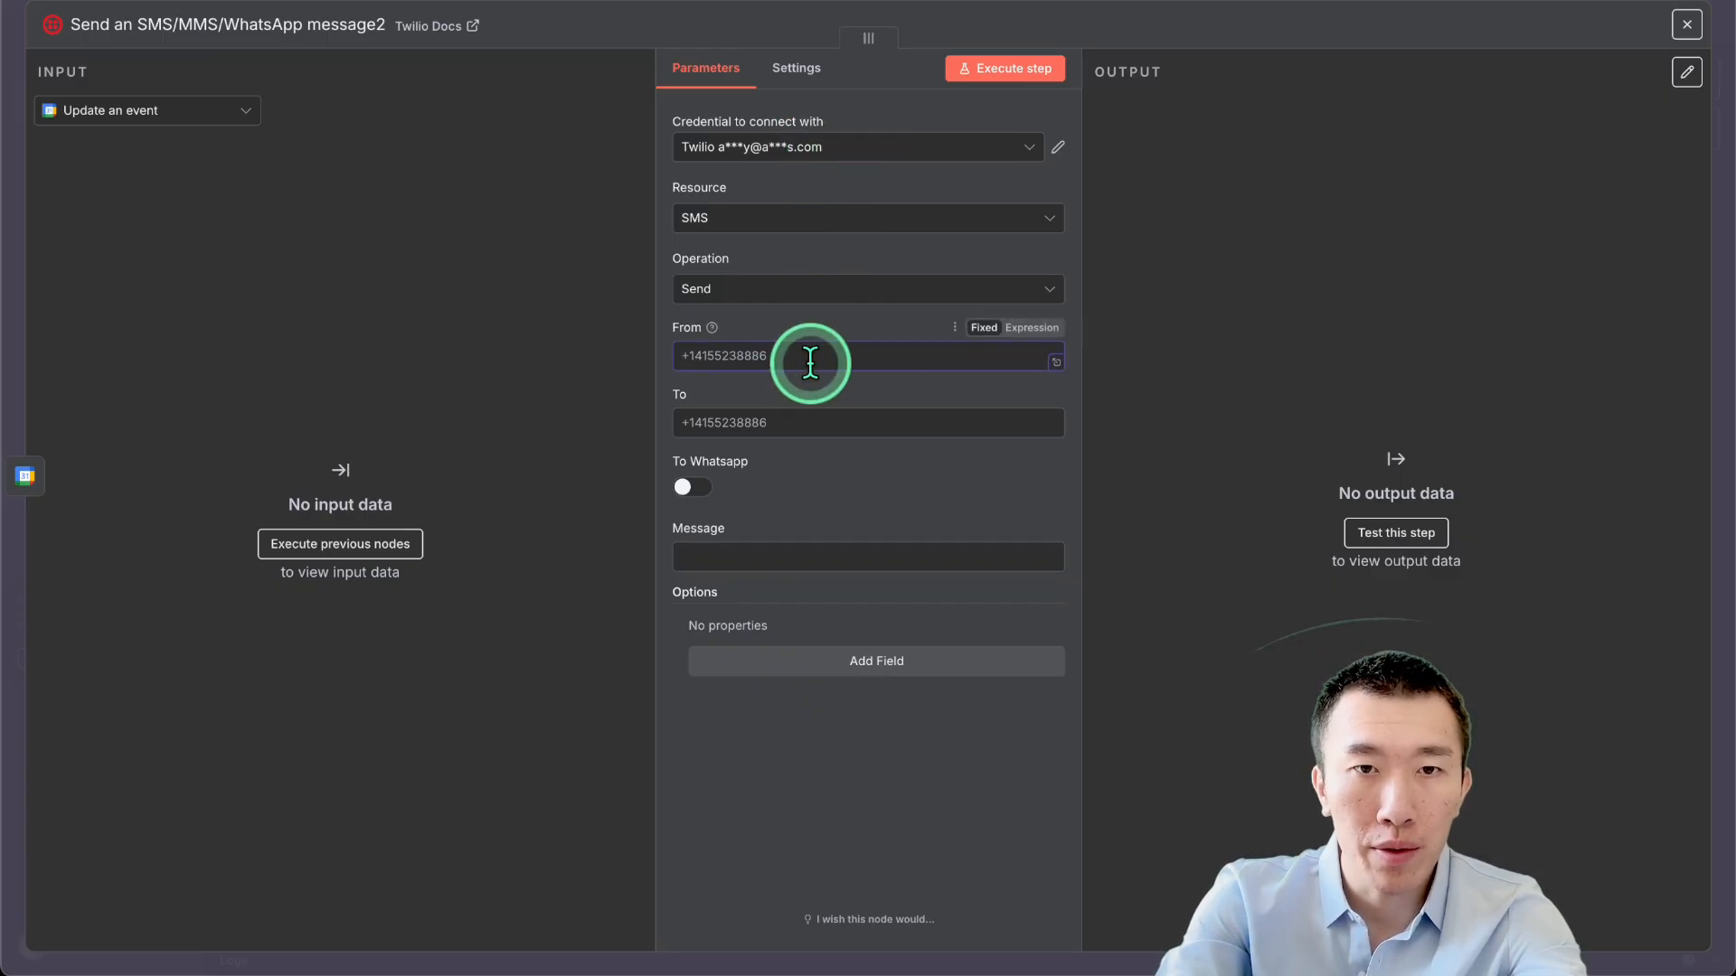
click(848, 418)
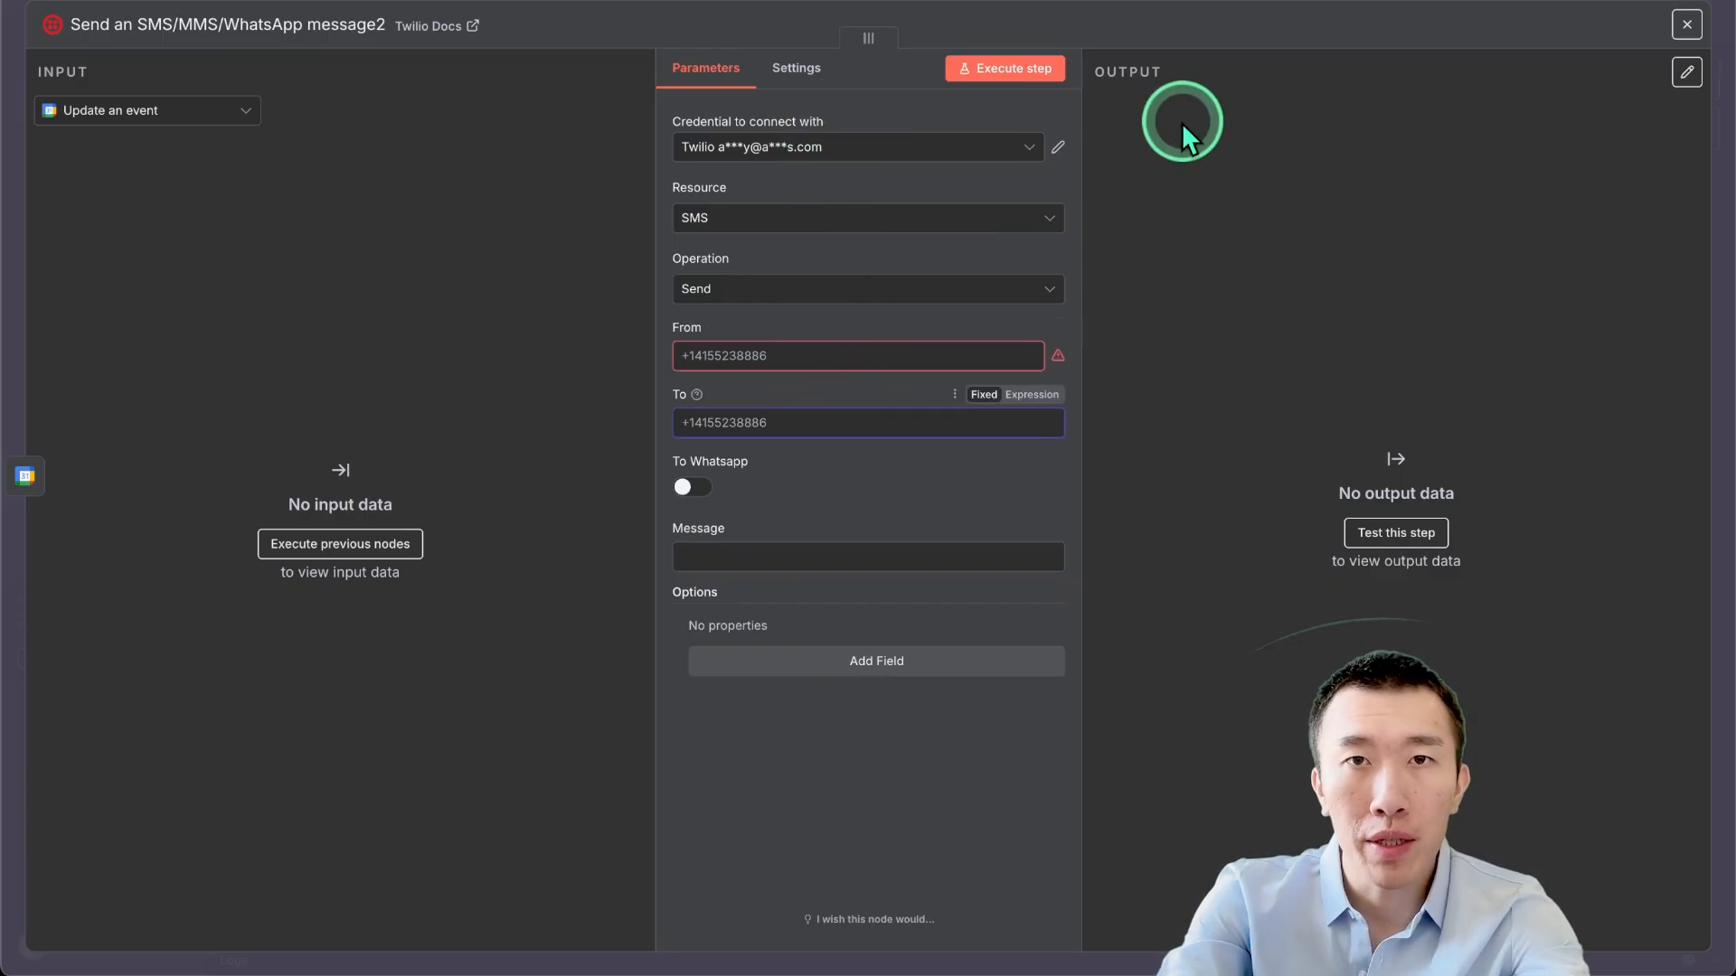
click(810, 551)
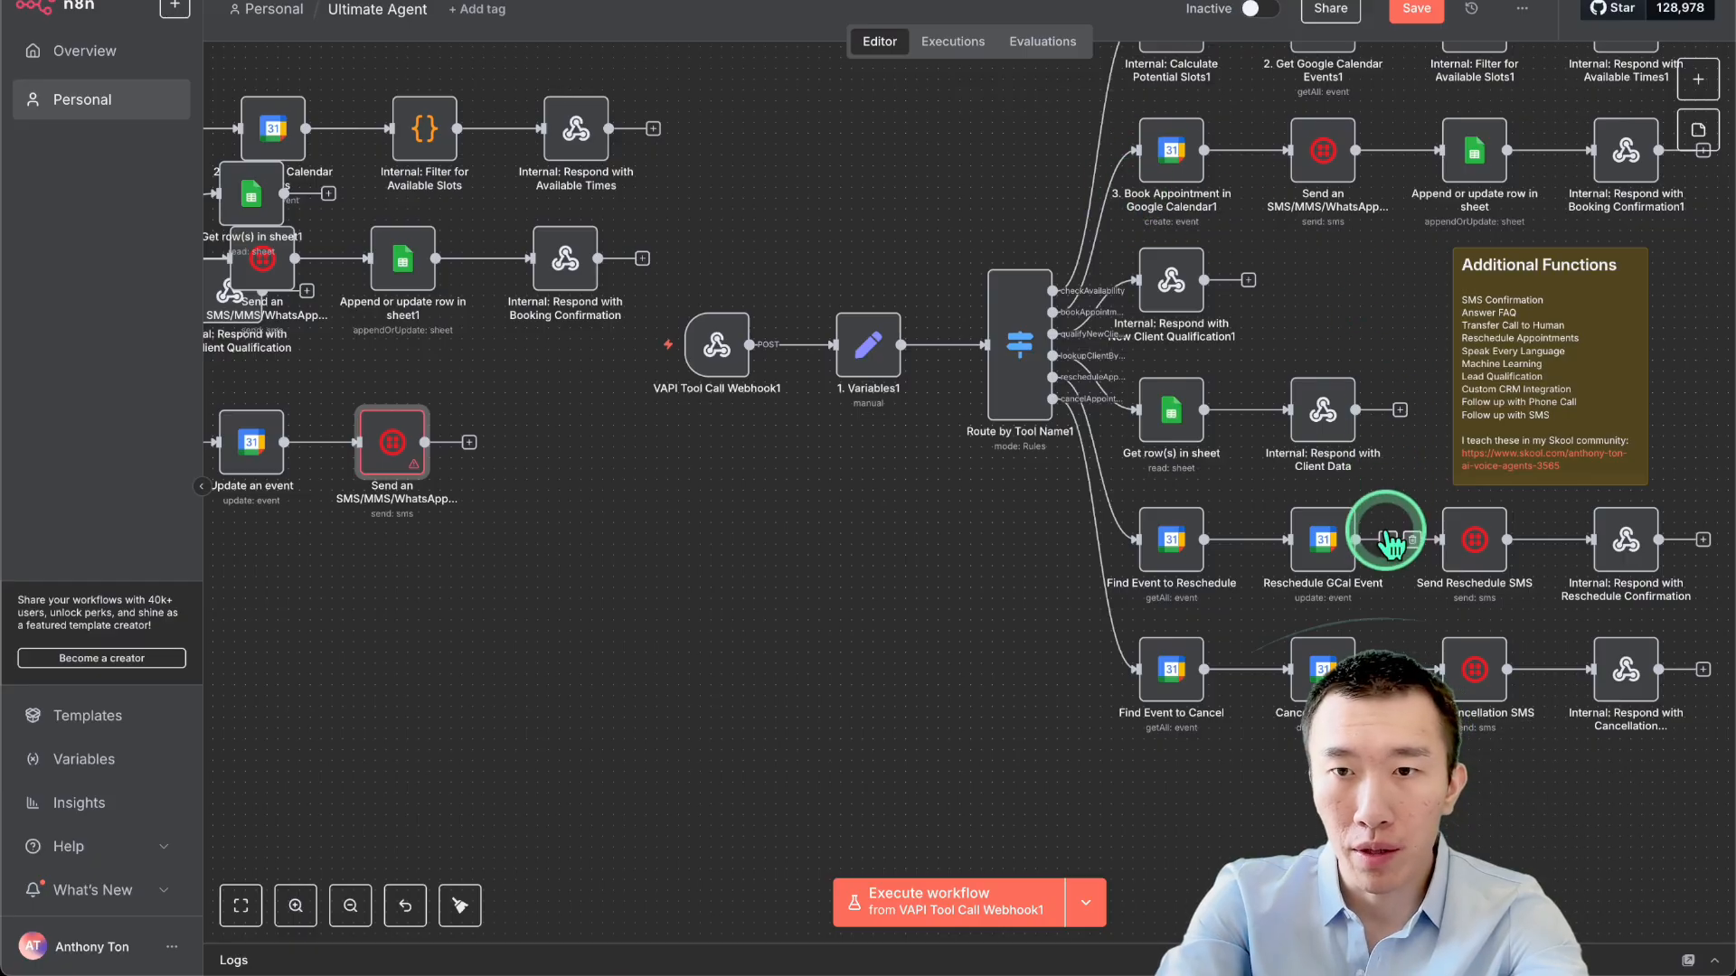
double_click(1464, 541)
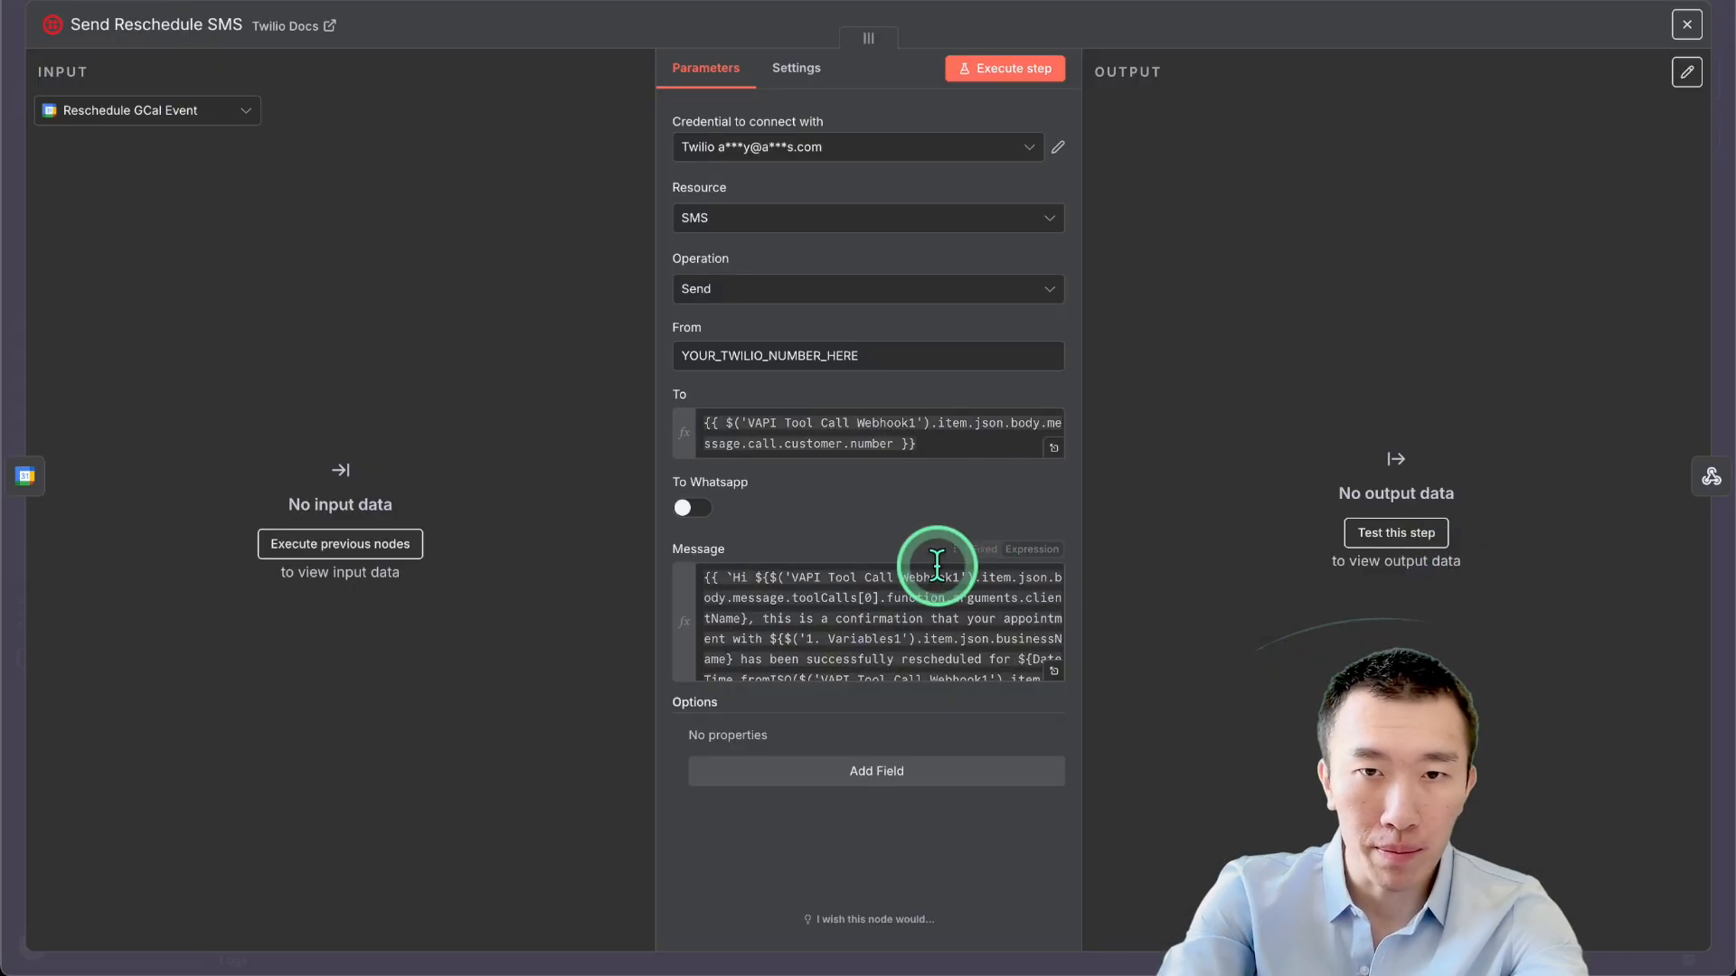
click(1054, 673)
triple_click(897, 341)
click(897, 342)
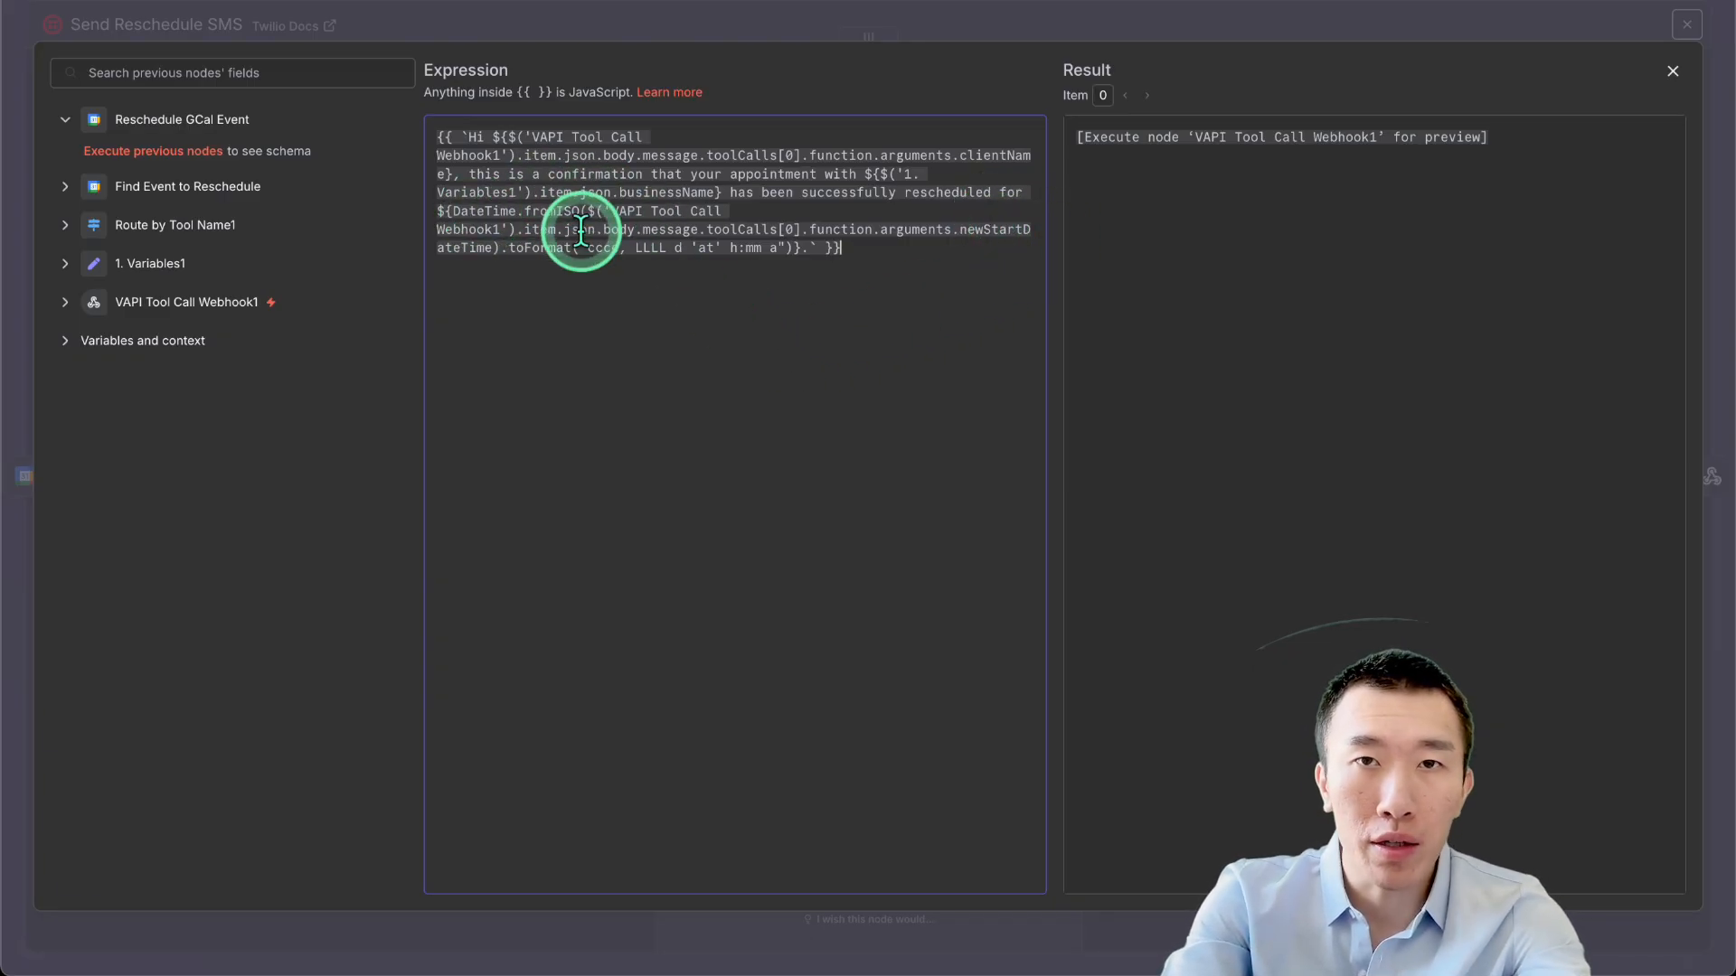
click(1292, 2)
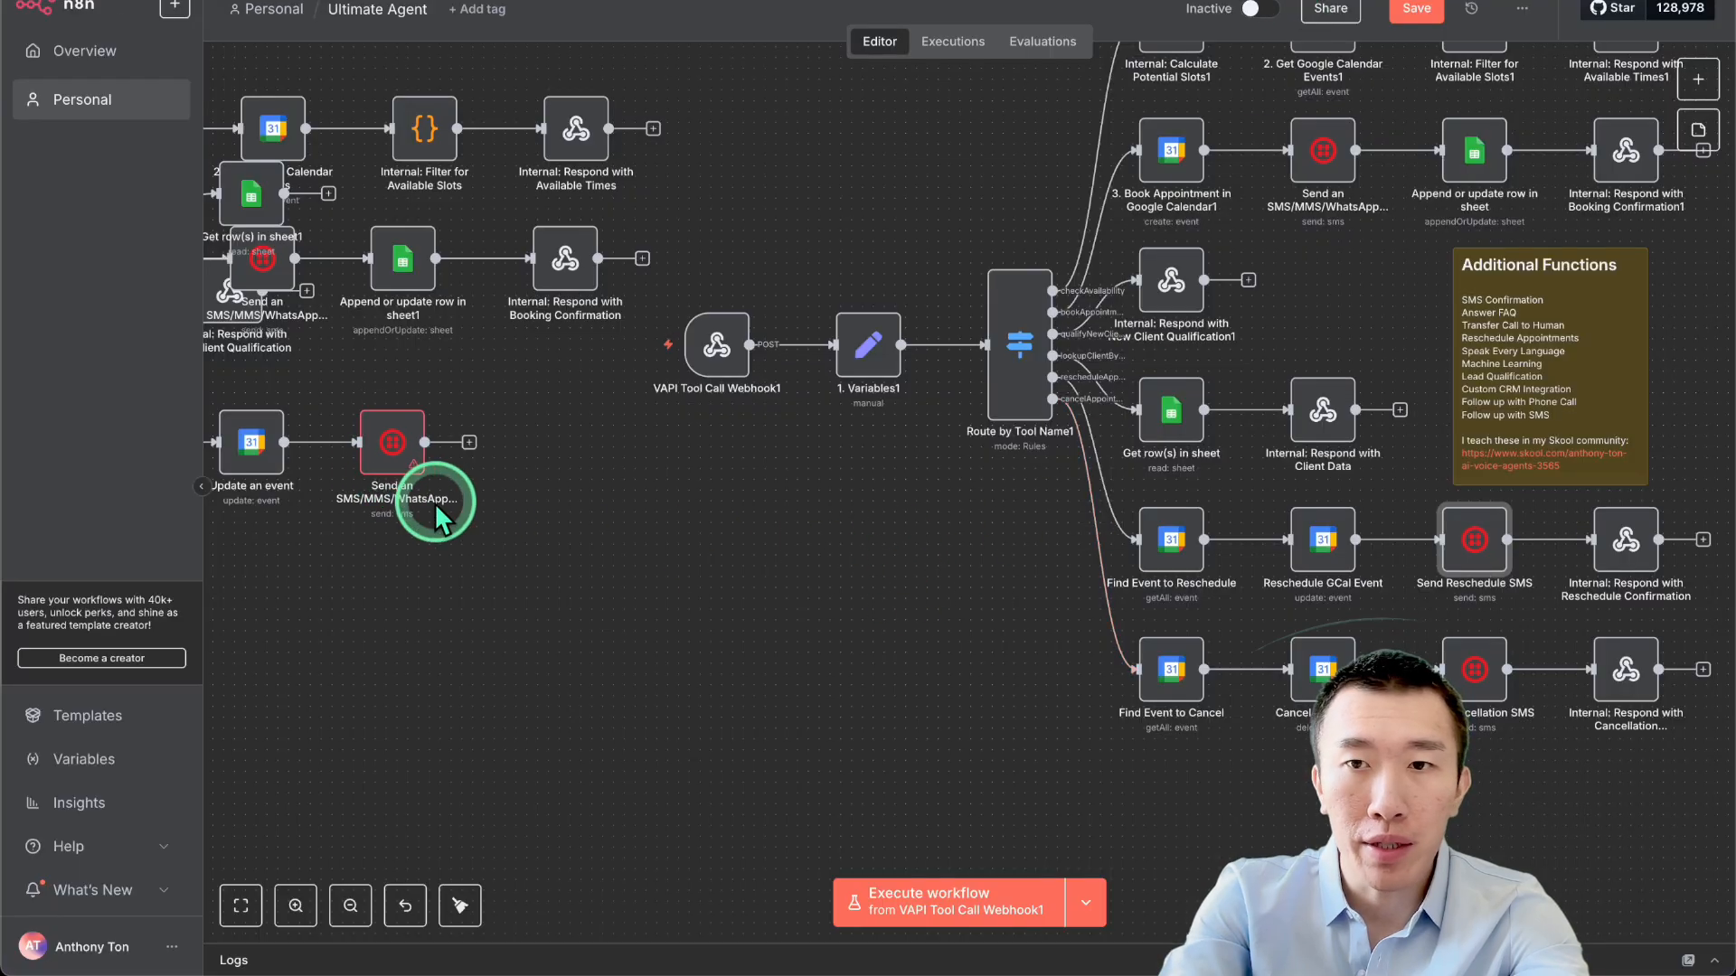
scroll(434, 504, down, 3)
scroll(372, 464, left, 1)
scroll(375, 470, left, 1)
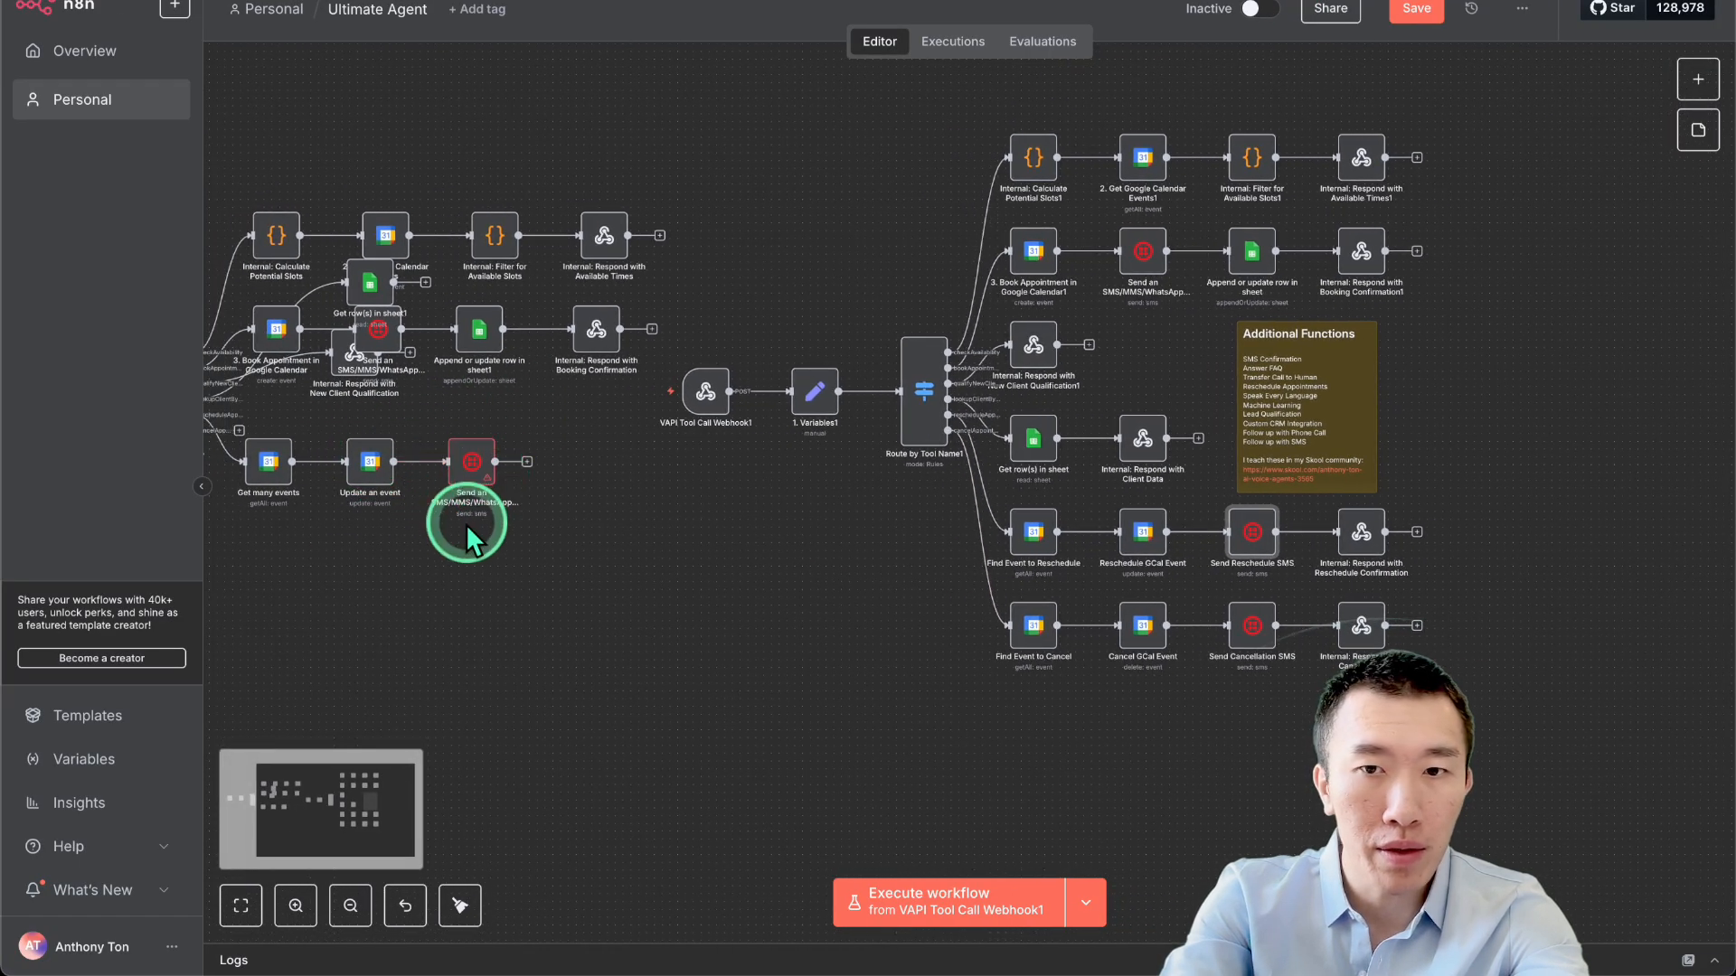
scroll(465, 524, left, 2)
scroll(515, 571, up, 5)
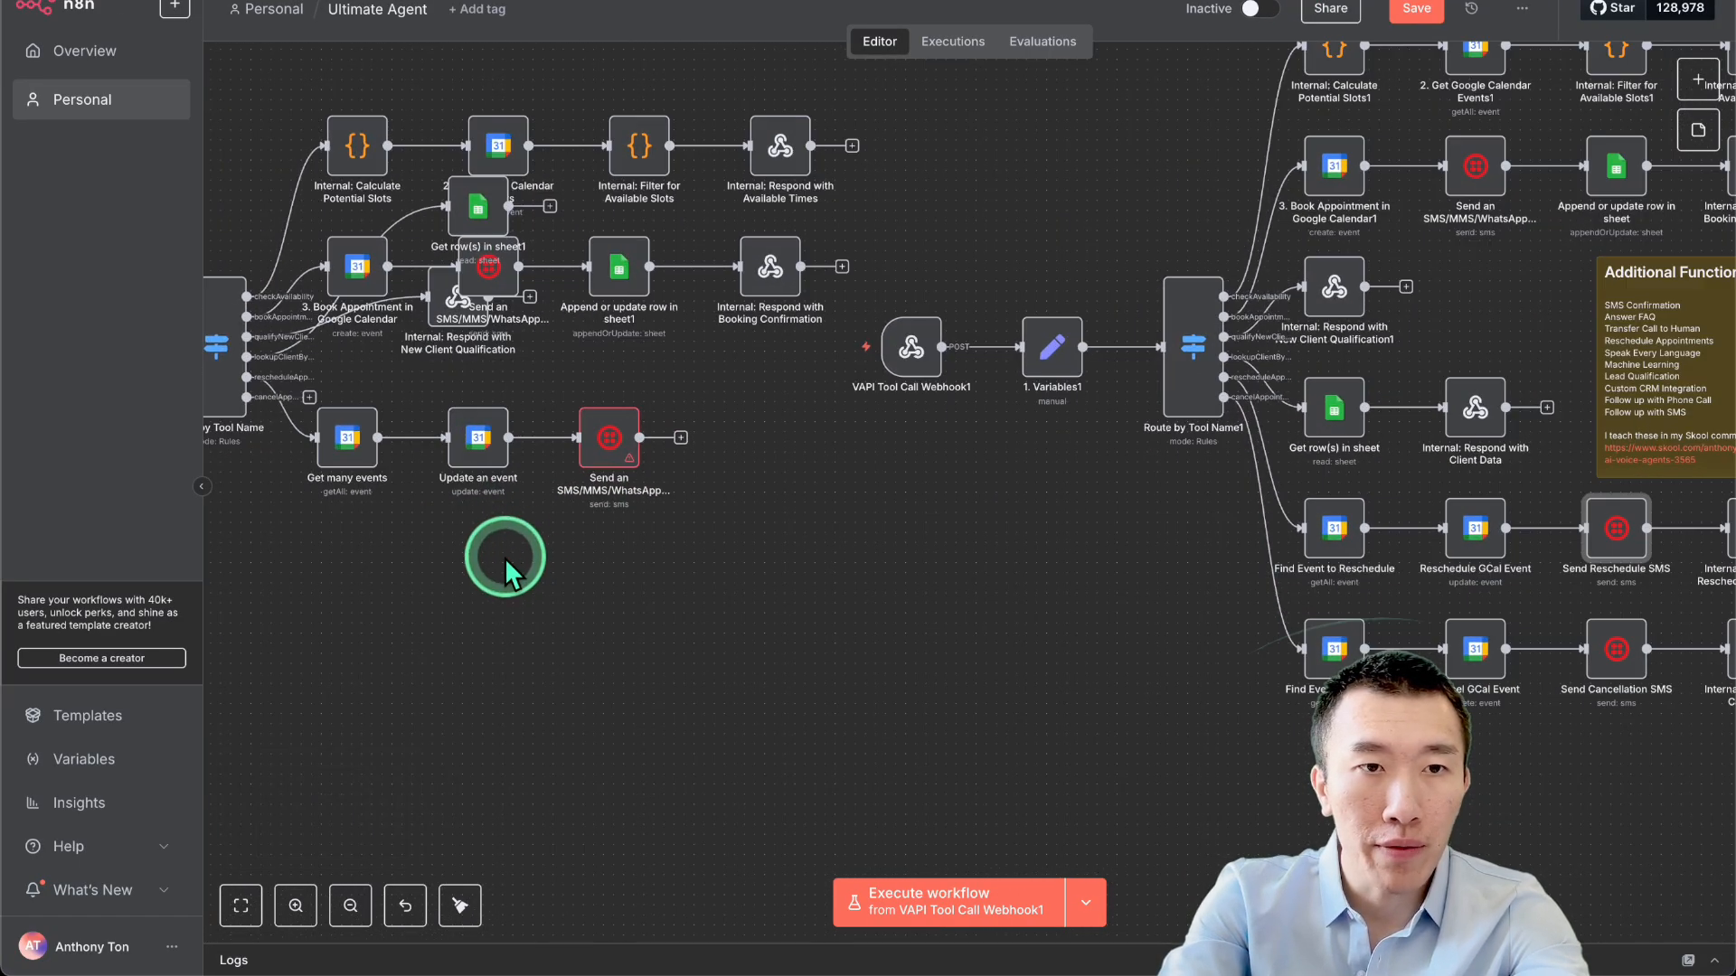
Duplicate Get many events as Get many events1 and connect the cancelAppoint route to it.
click(440, 398)
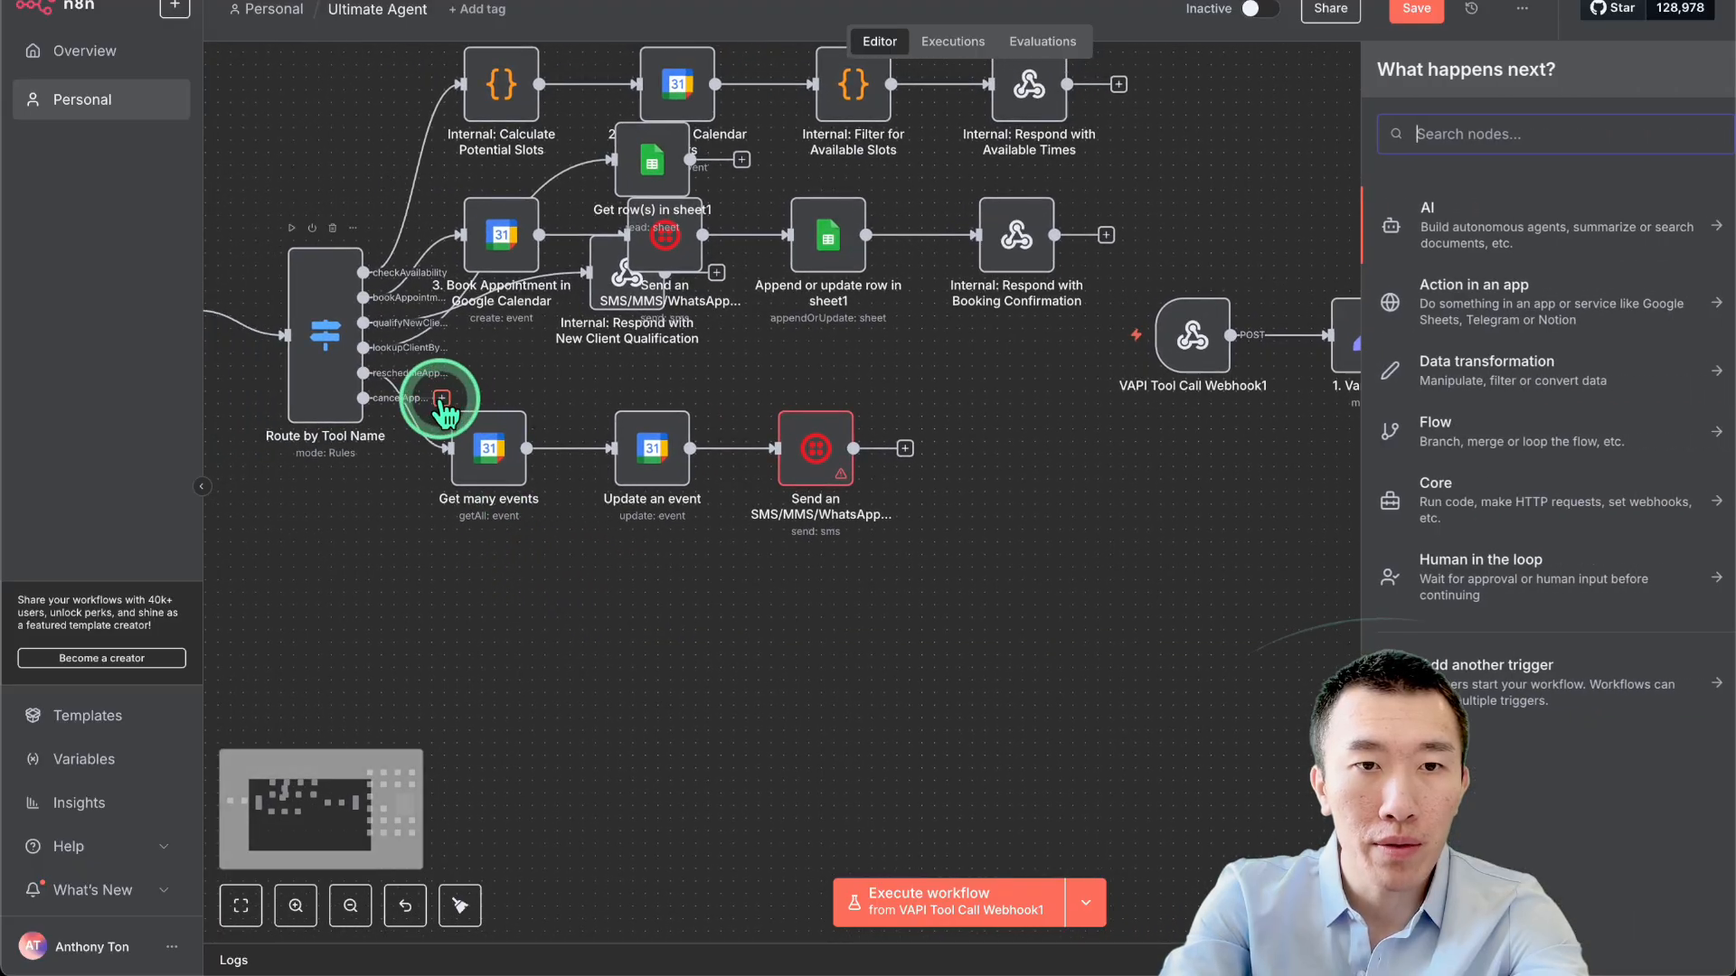
text(google)
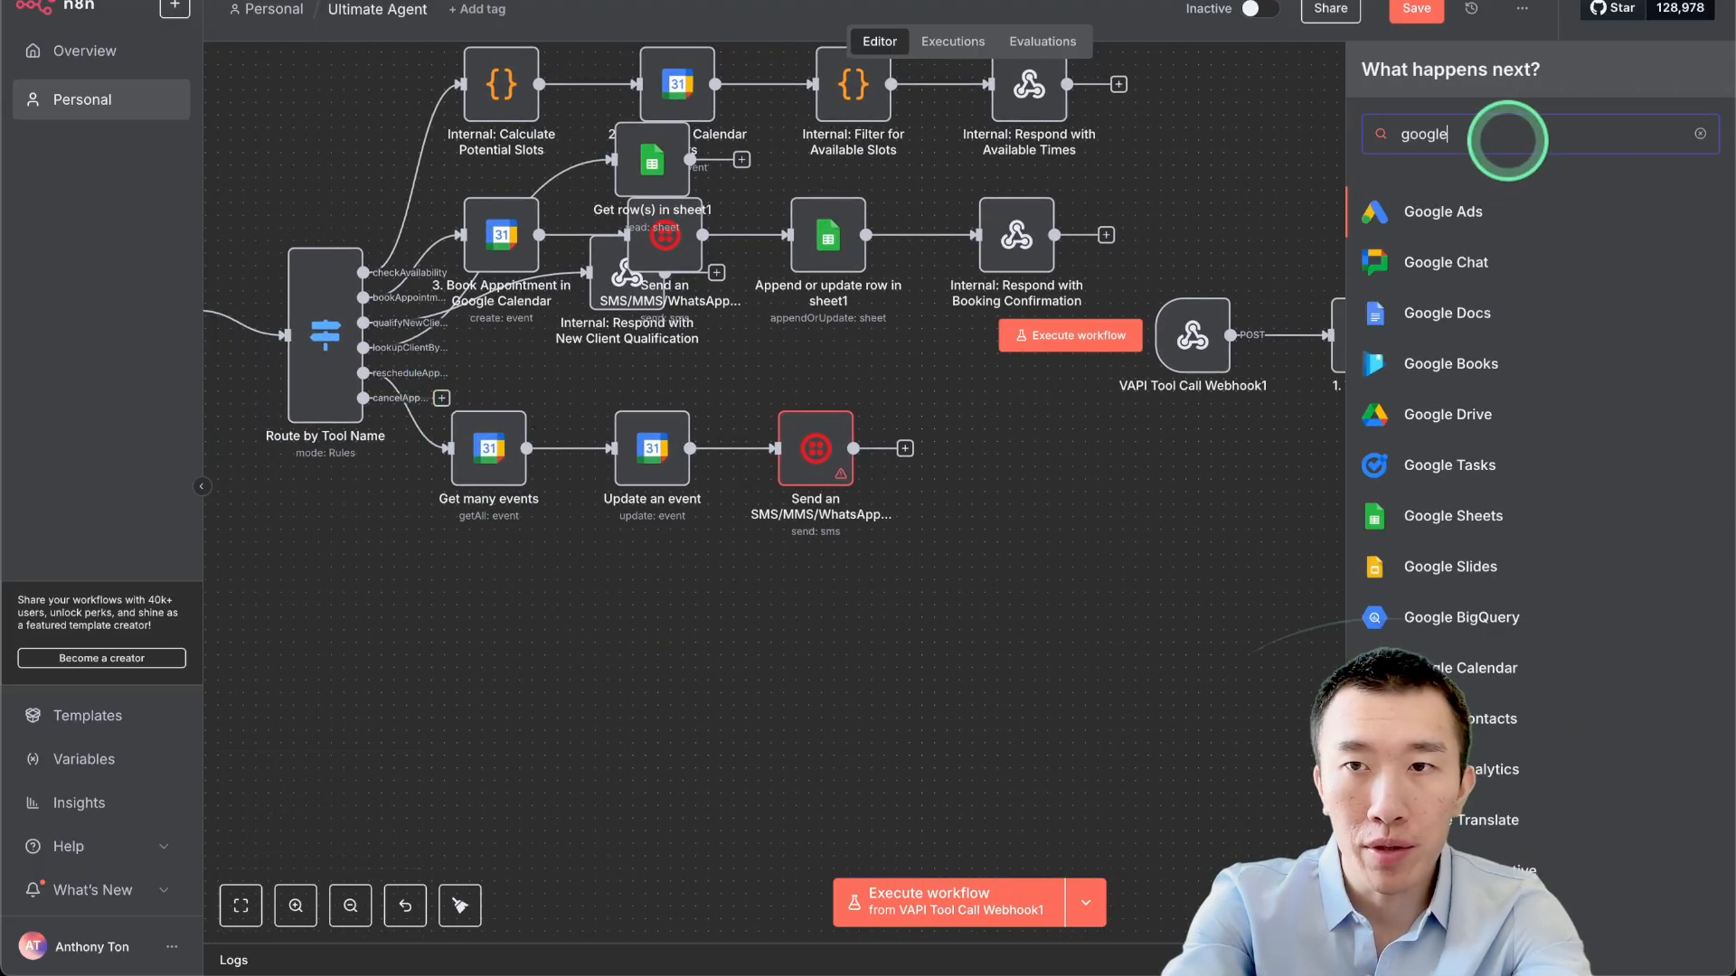
click(745, 484)
click(477, 455)
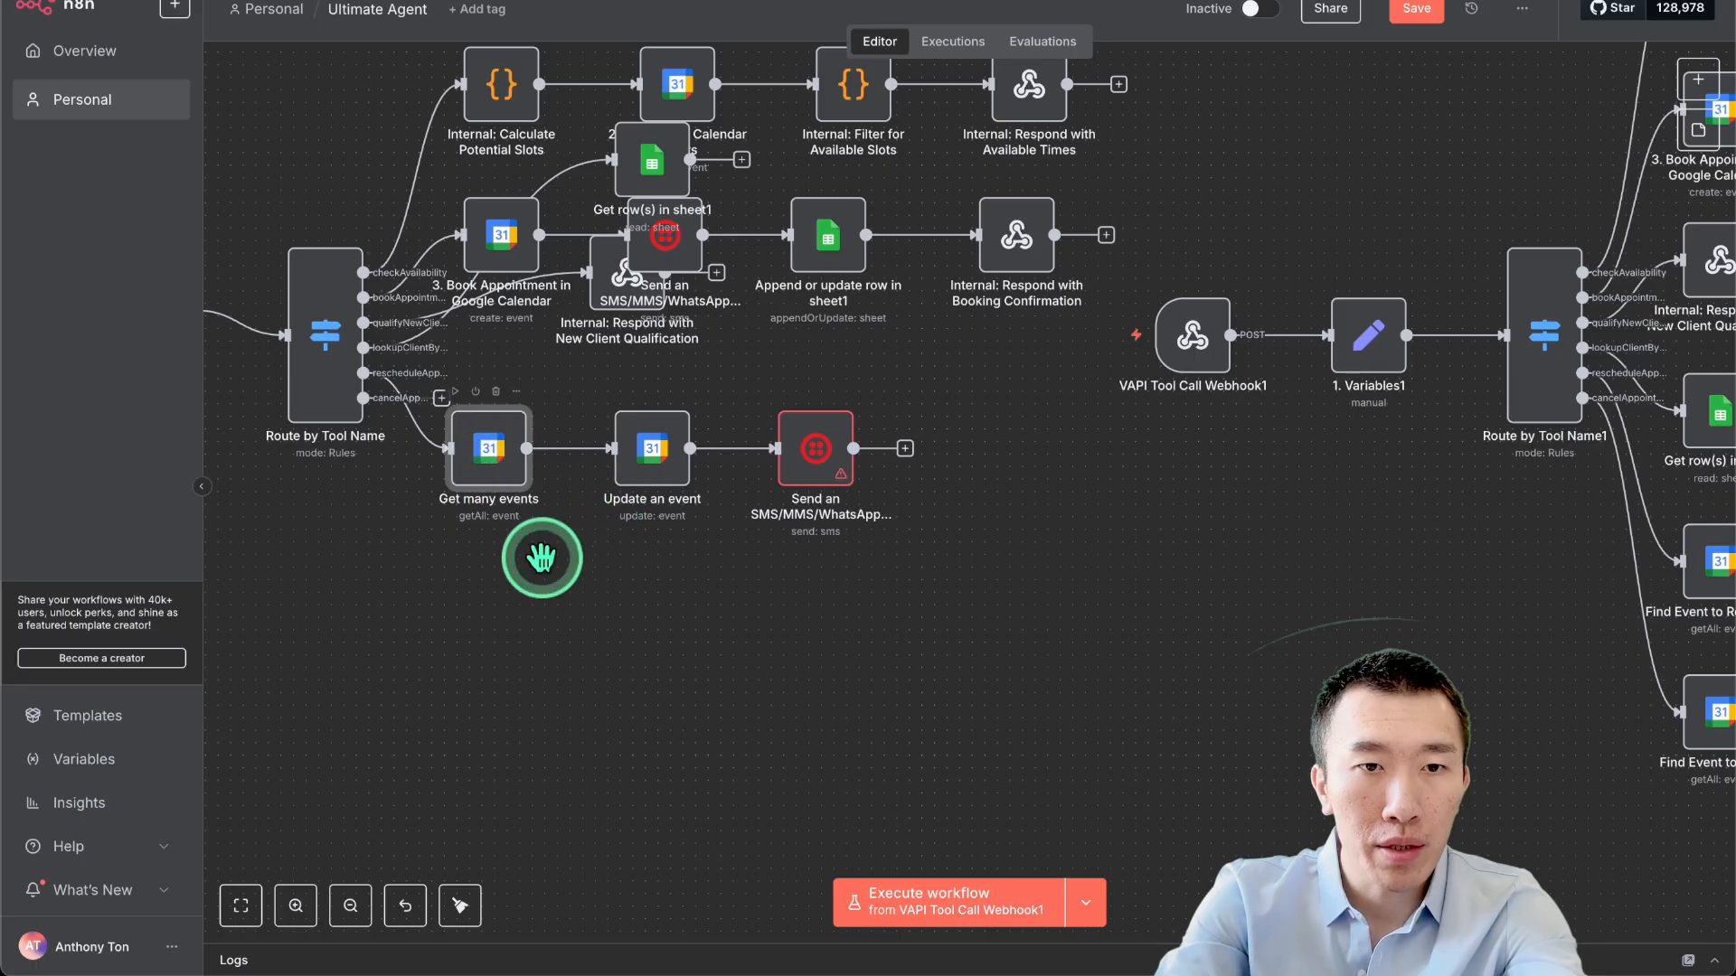
key(super+c)
key(super+v)
drag(766, 568, 489, 599)
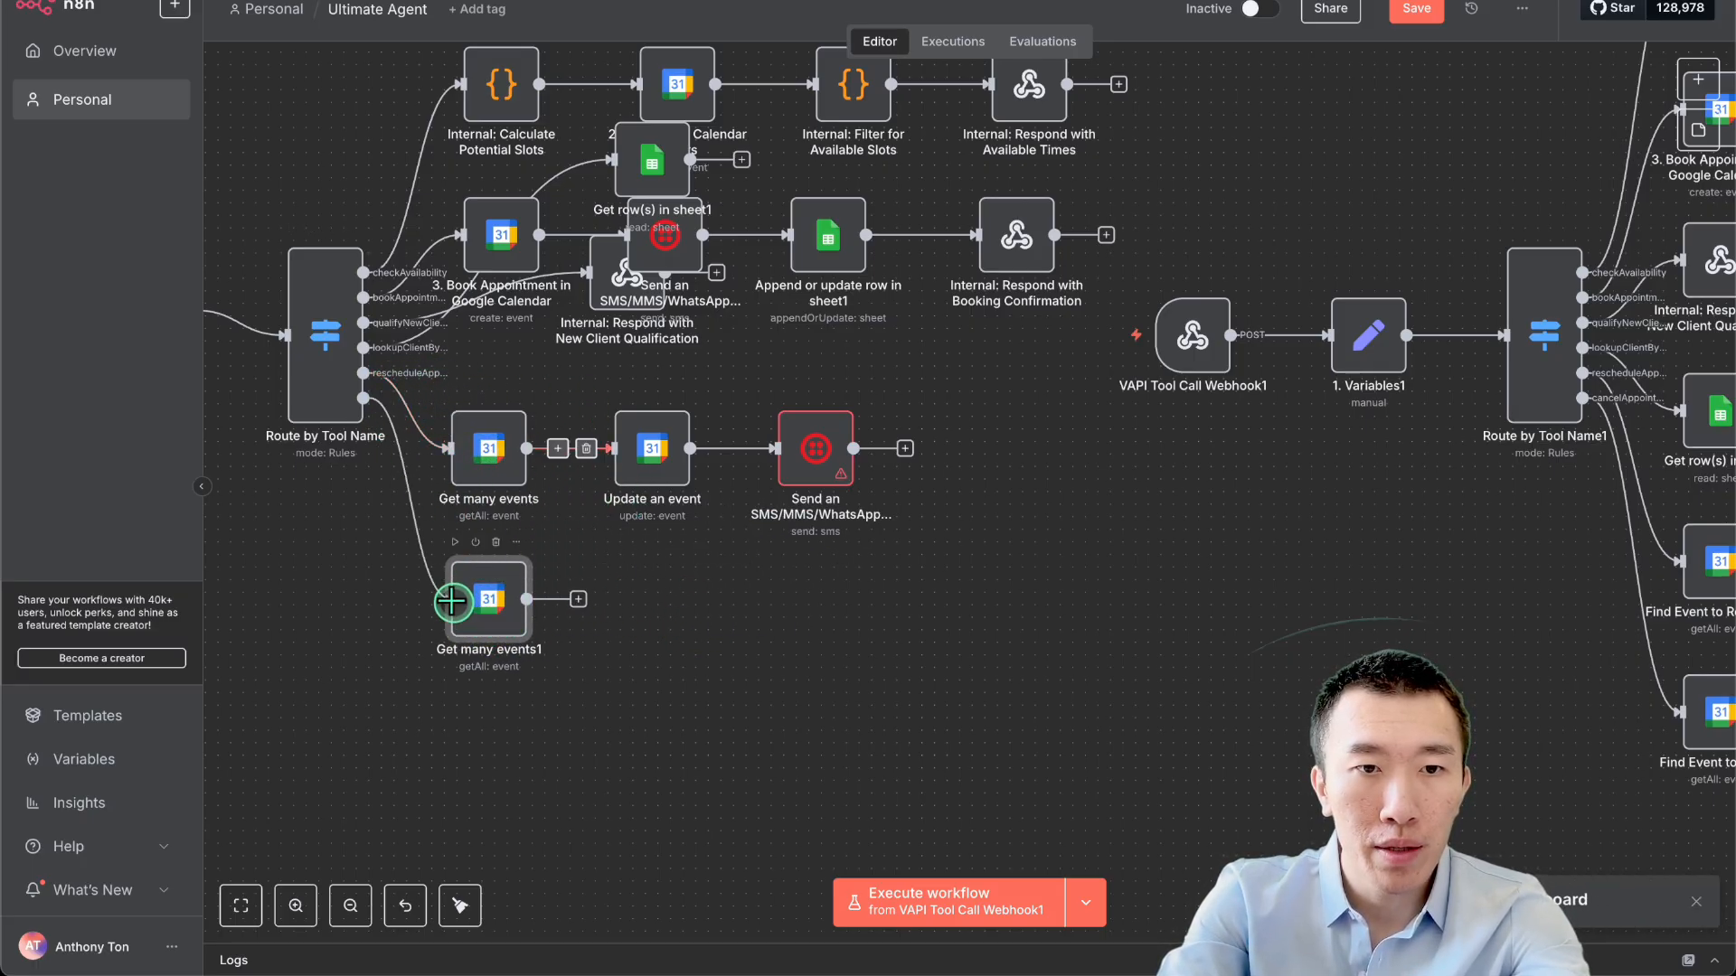
drag(363, 398, 452, 601)
Add a Google Calendar 'Delete an event' node on the YouTube calendar after Get many events1.
click(579, 599)
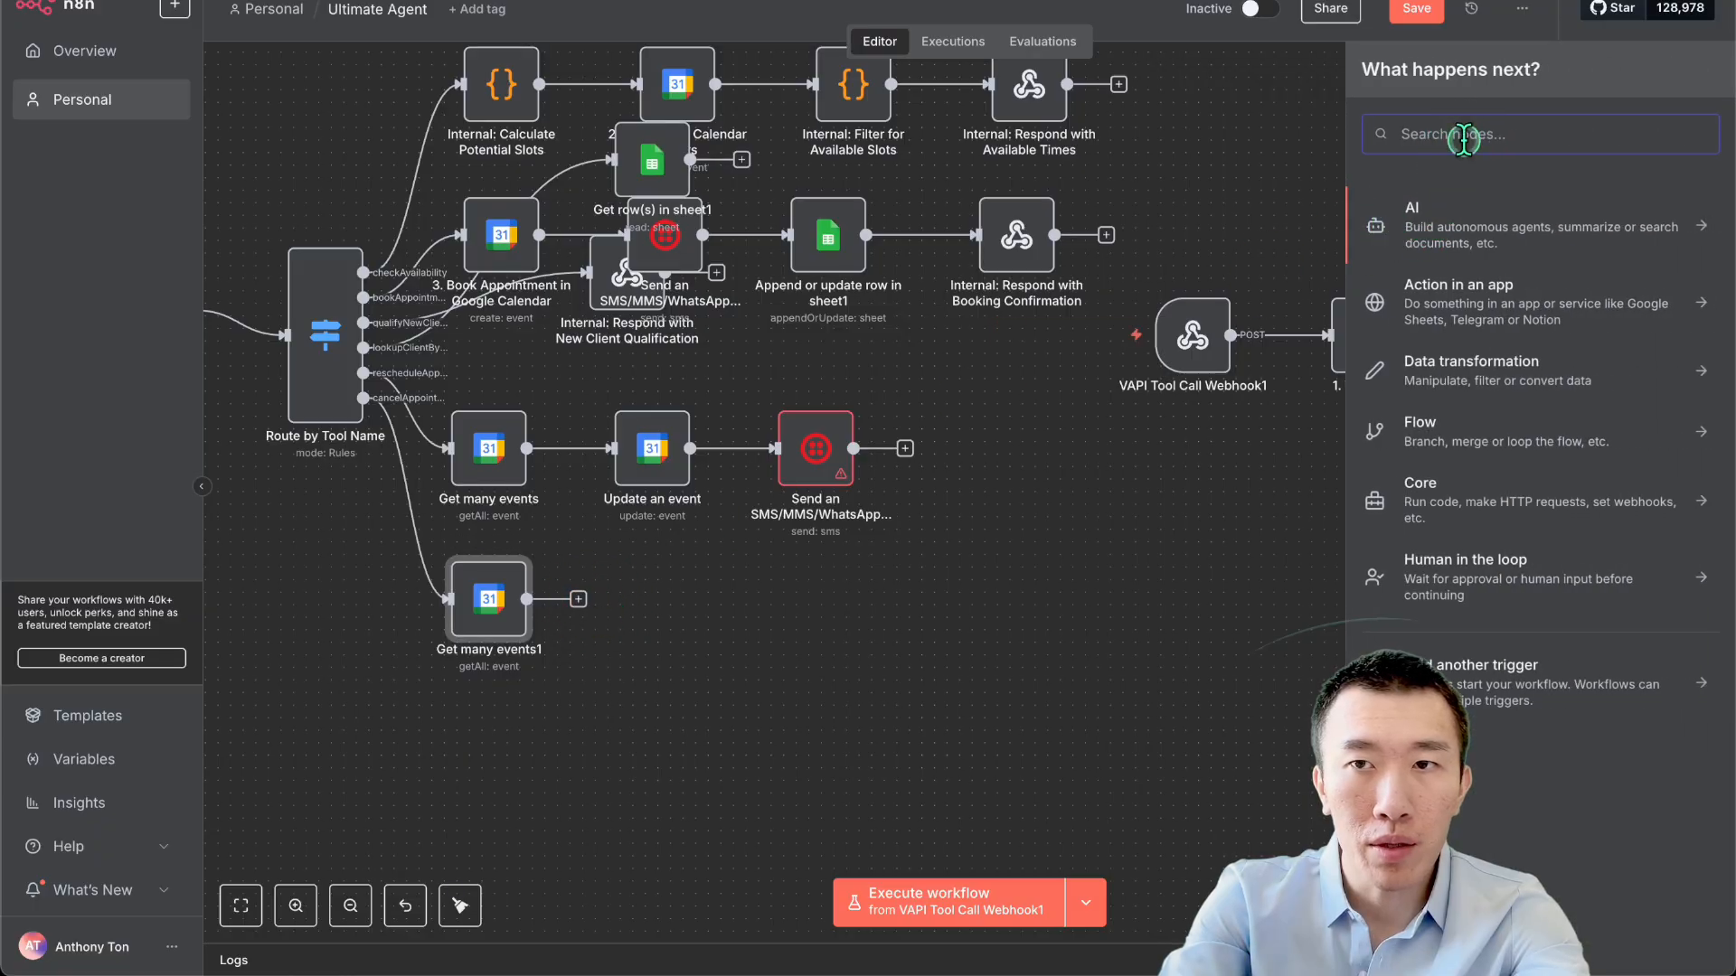
text(google)
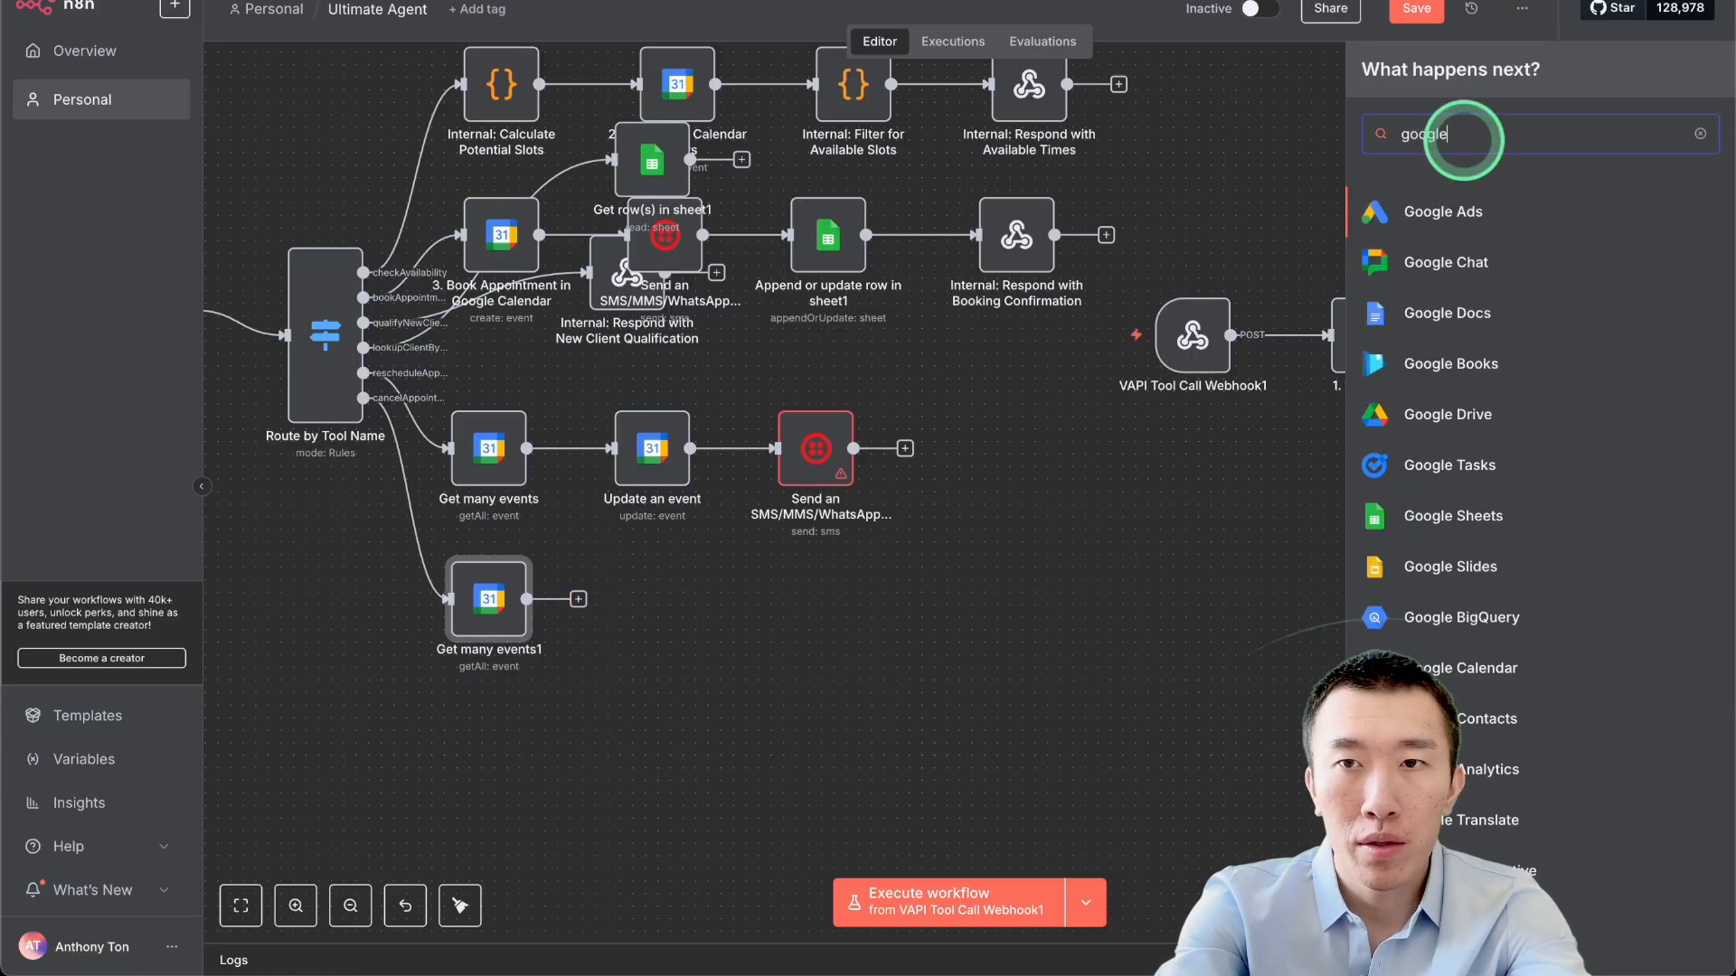
text( cale)
click(1491, 215)
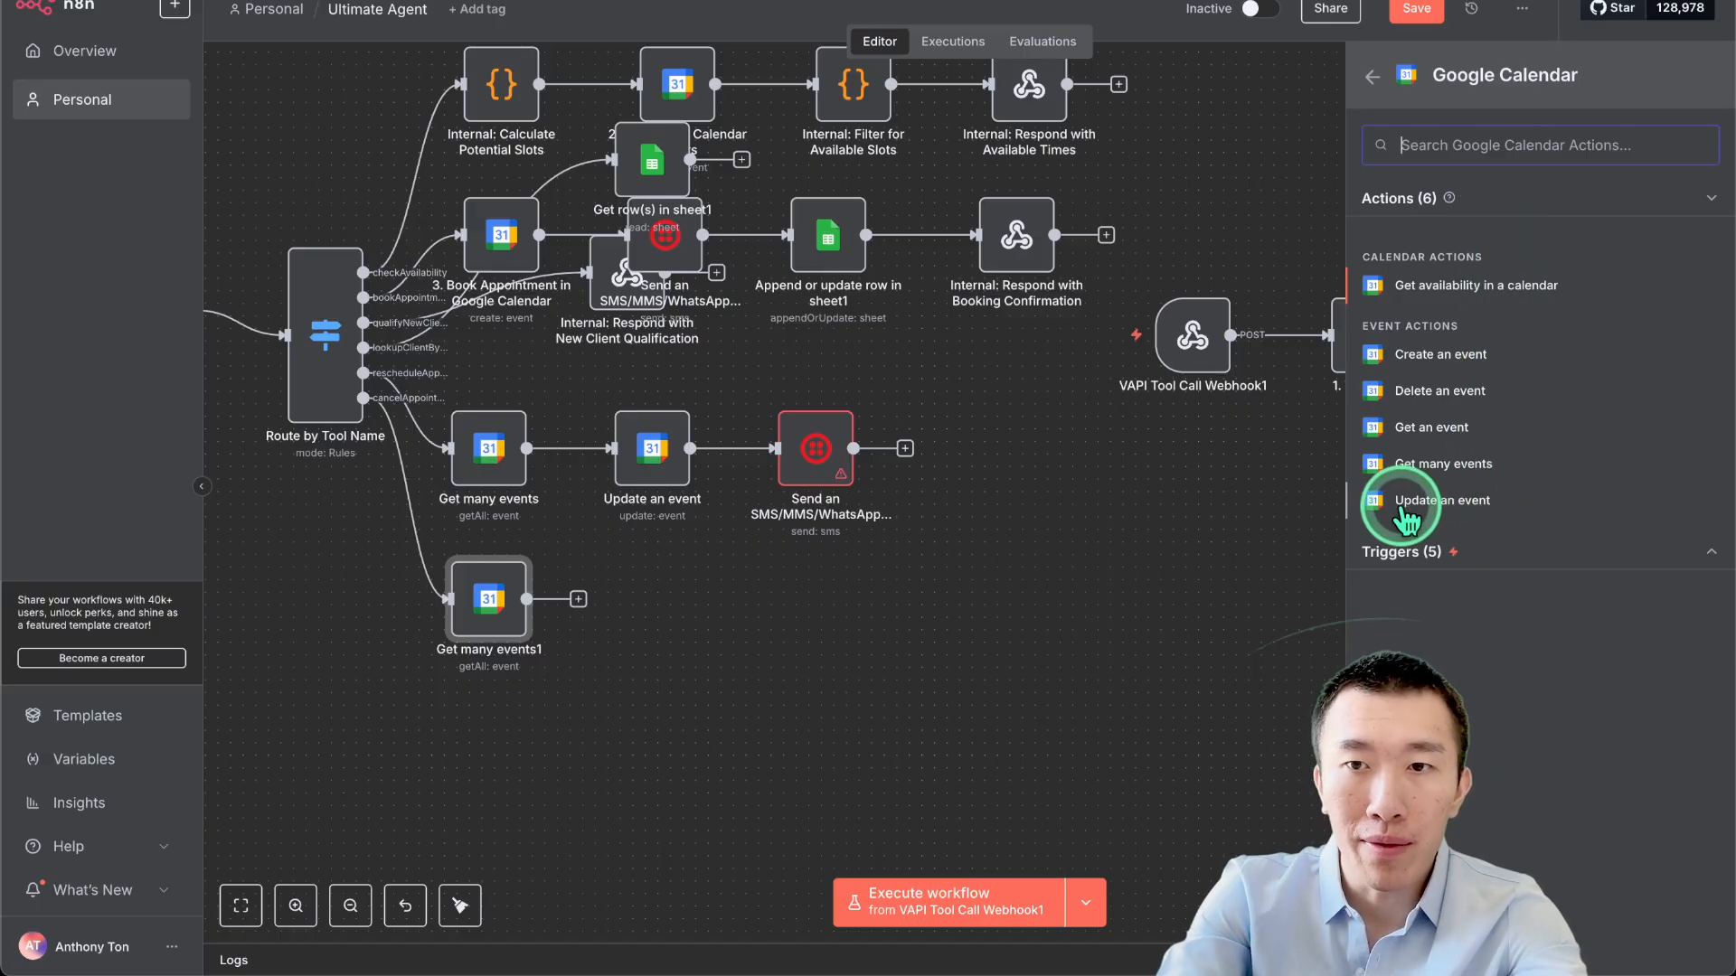
click(1447, 396)
click(837, 356)
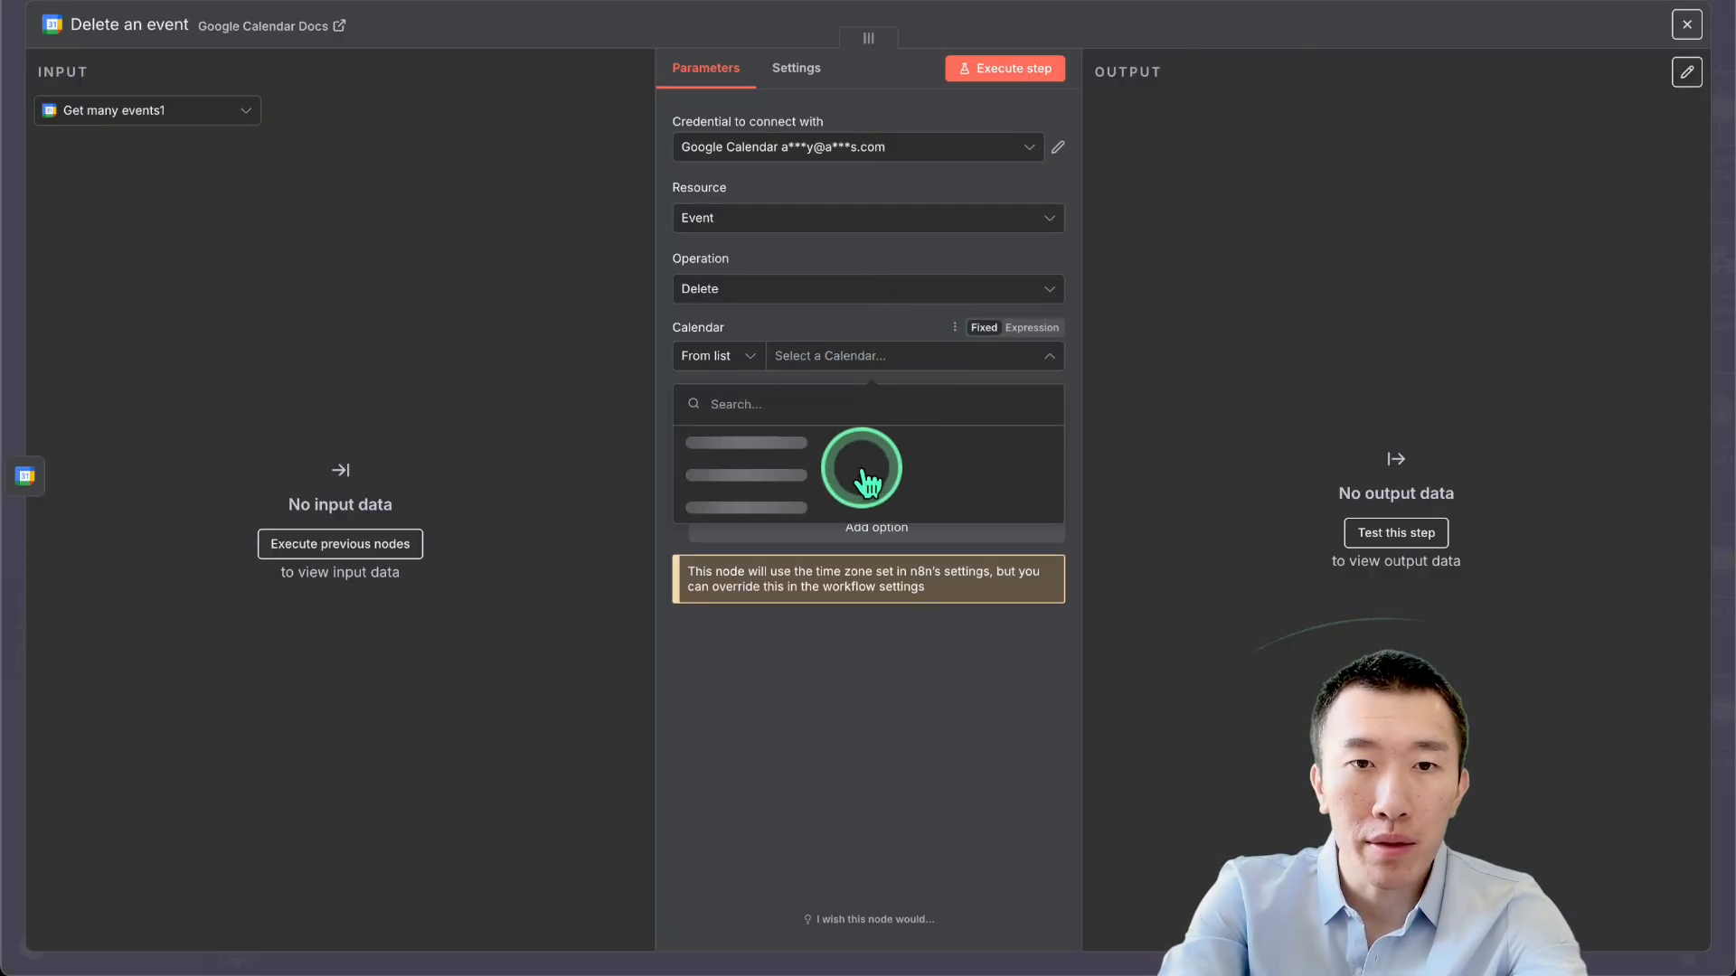
click(853, 476)
click(853, 421)
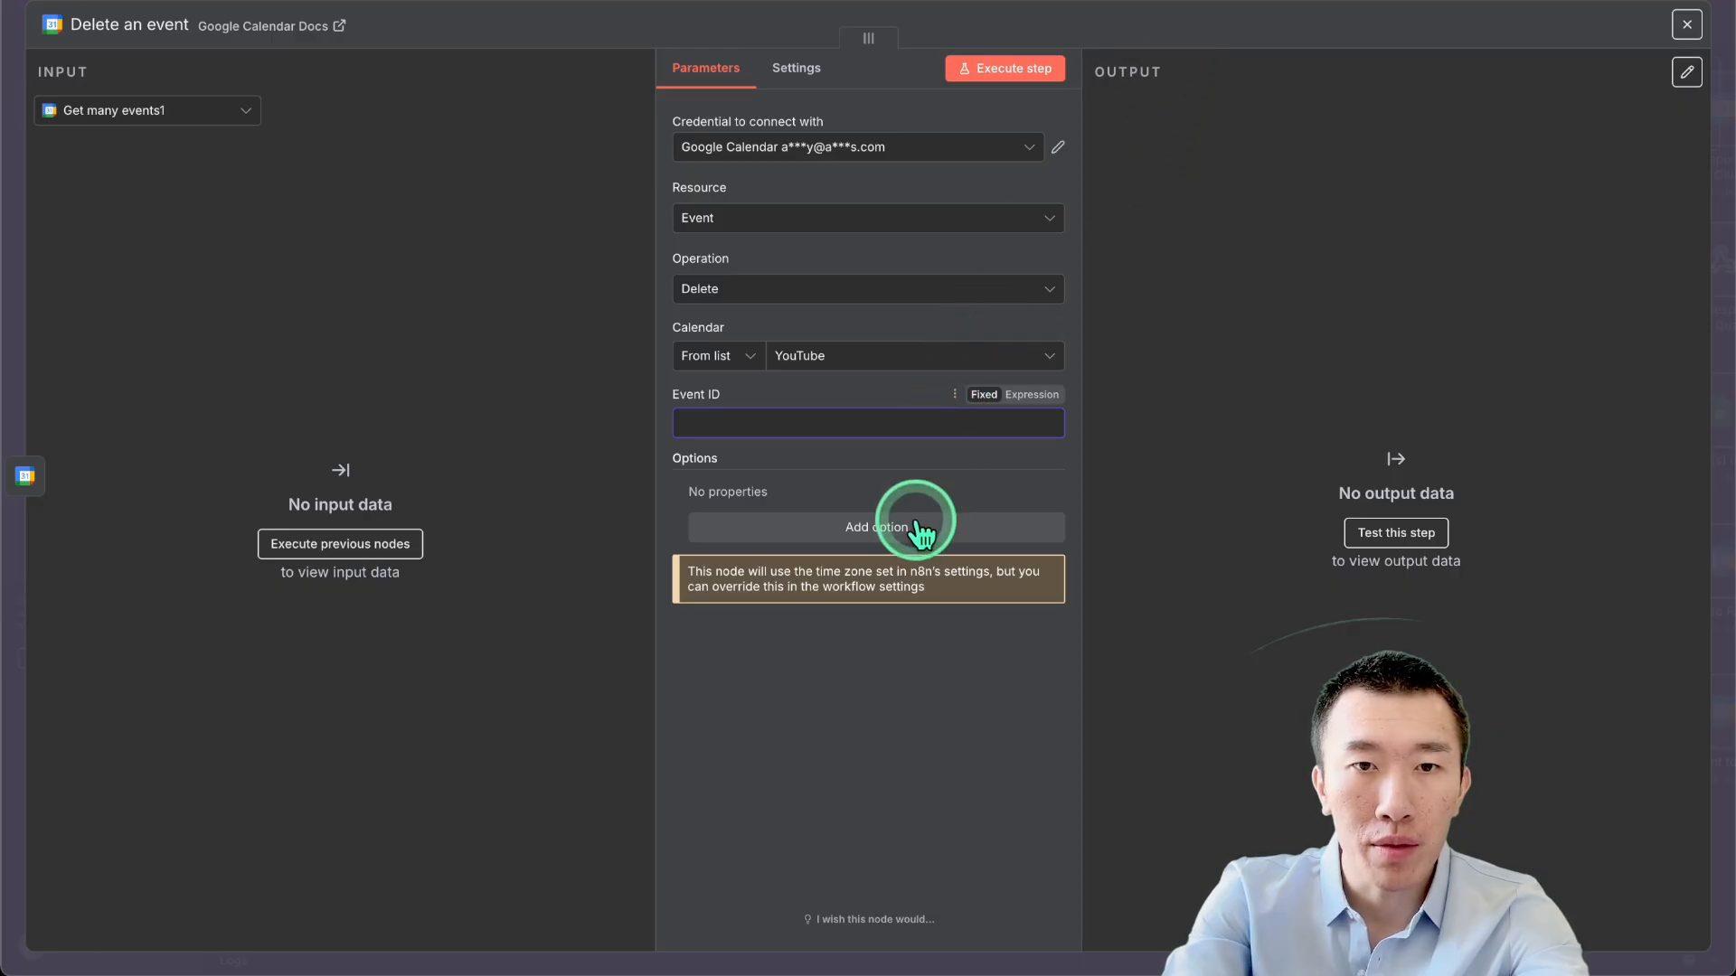
click(1202, 2)
Review the reference Cancel GCal Event node's settings for comparison.
scroll(1191, 544, right, 3)
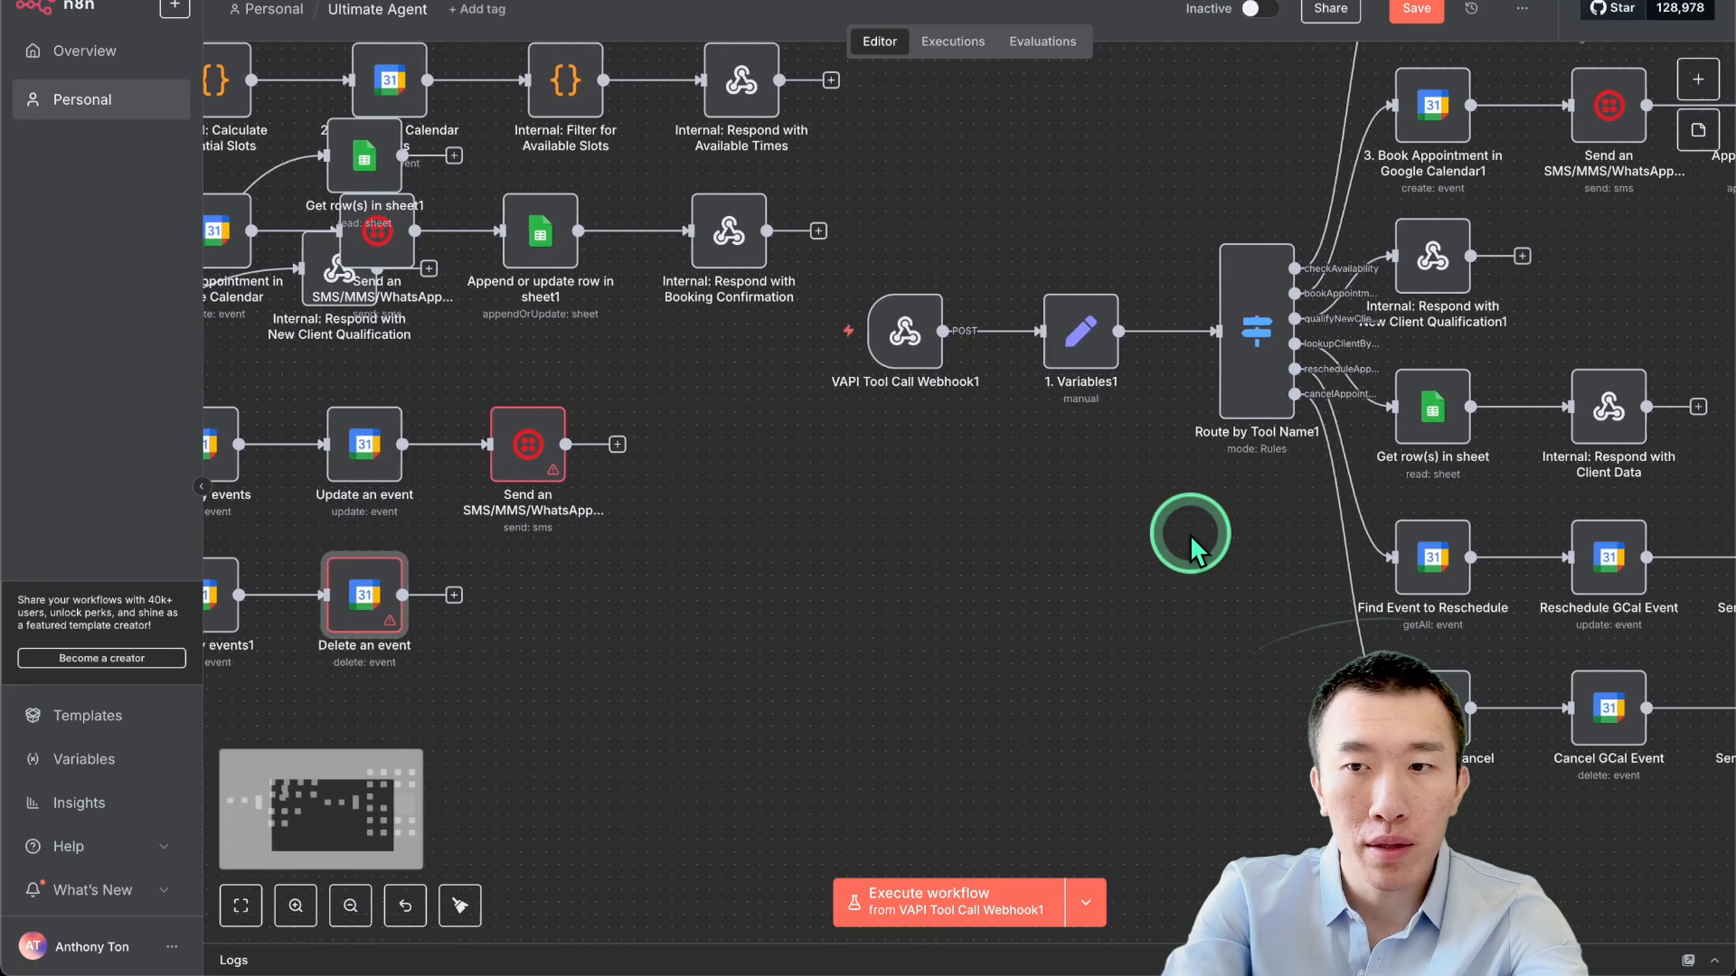
scroll(1191, 544, down, 2)
click(1492, 674)
double_click(1494, 676)
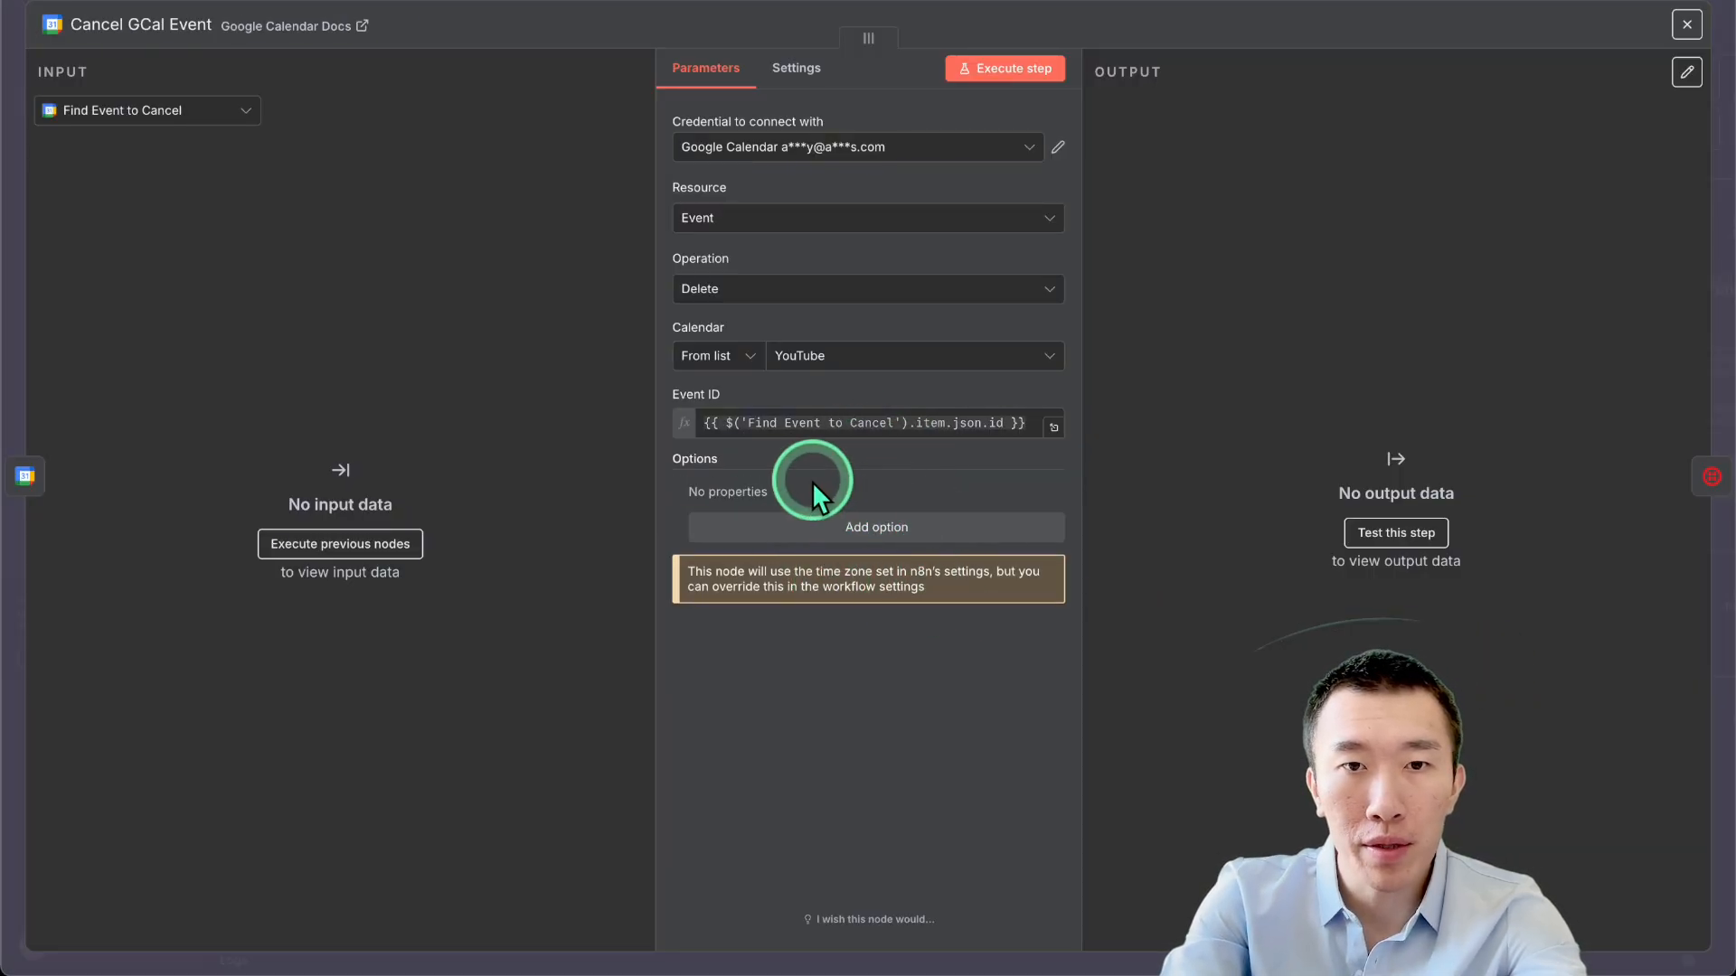
click(1333, 3)
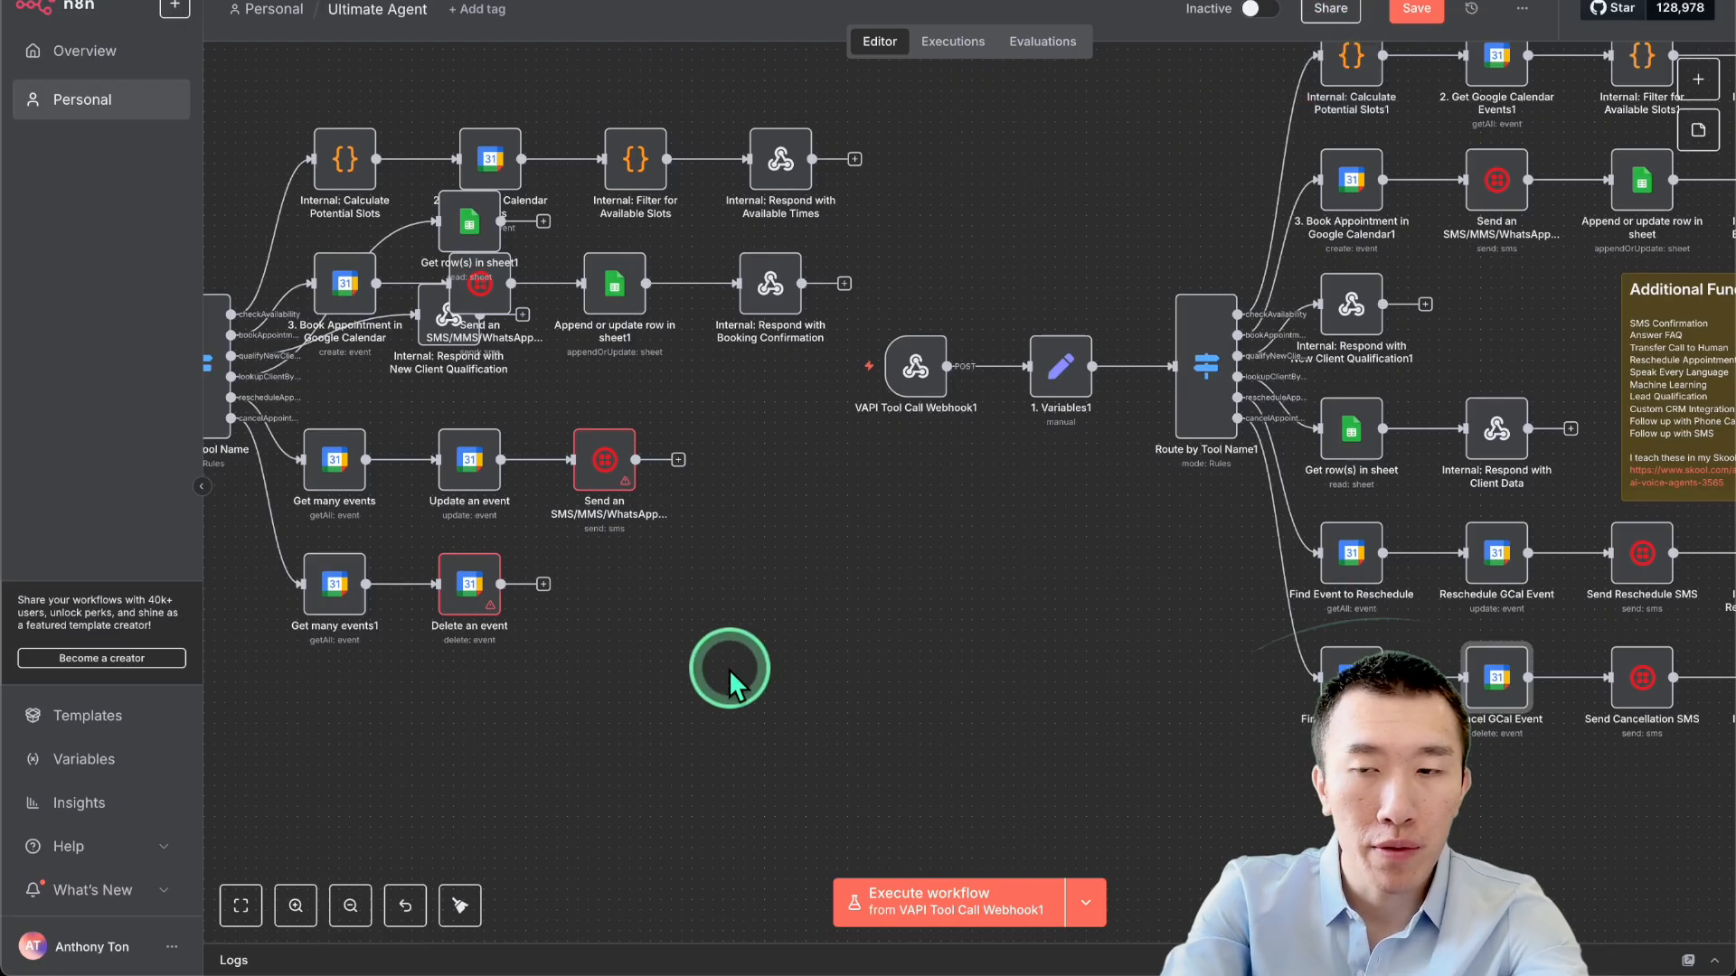
Copy Send Cancellation SMS and place the duplicate Send Cancellation SMS1 after Delete an event.
click(1645, 689)
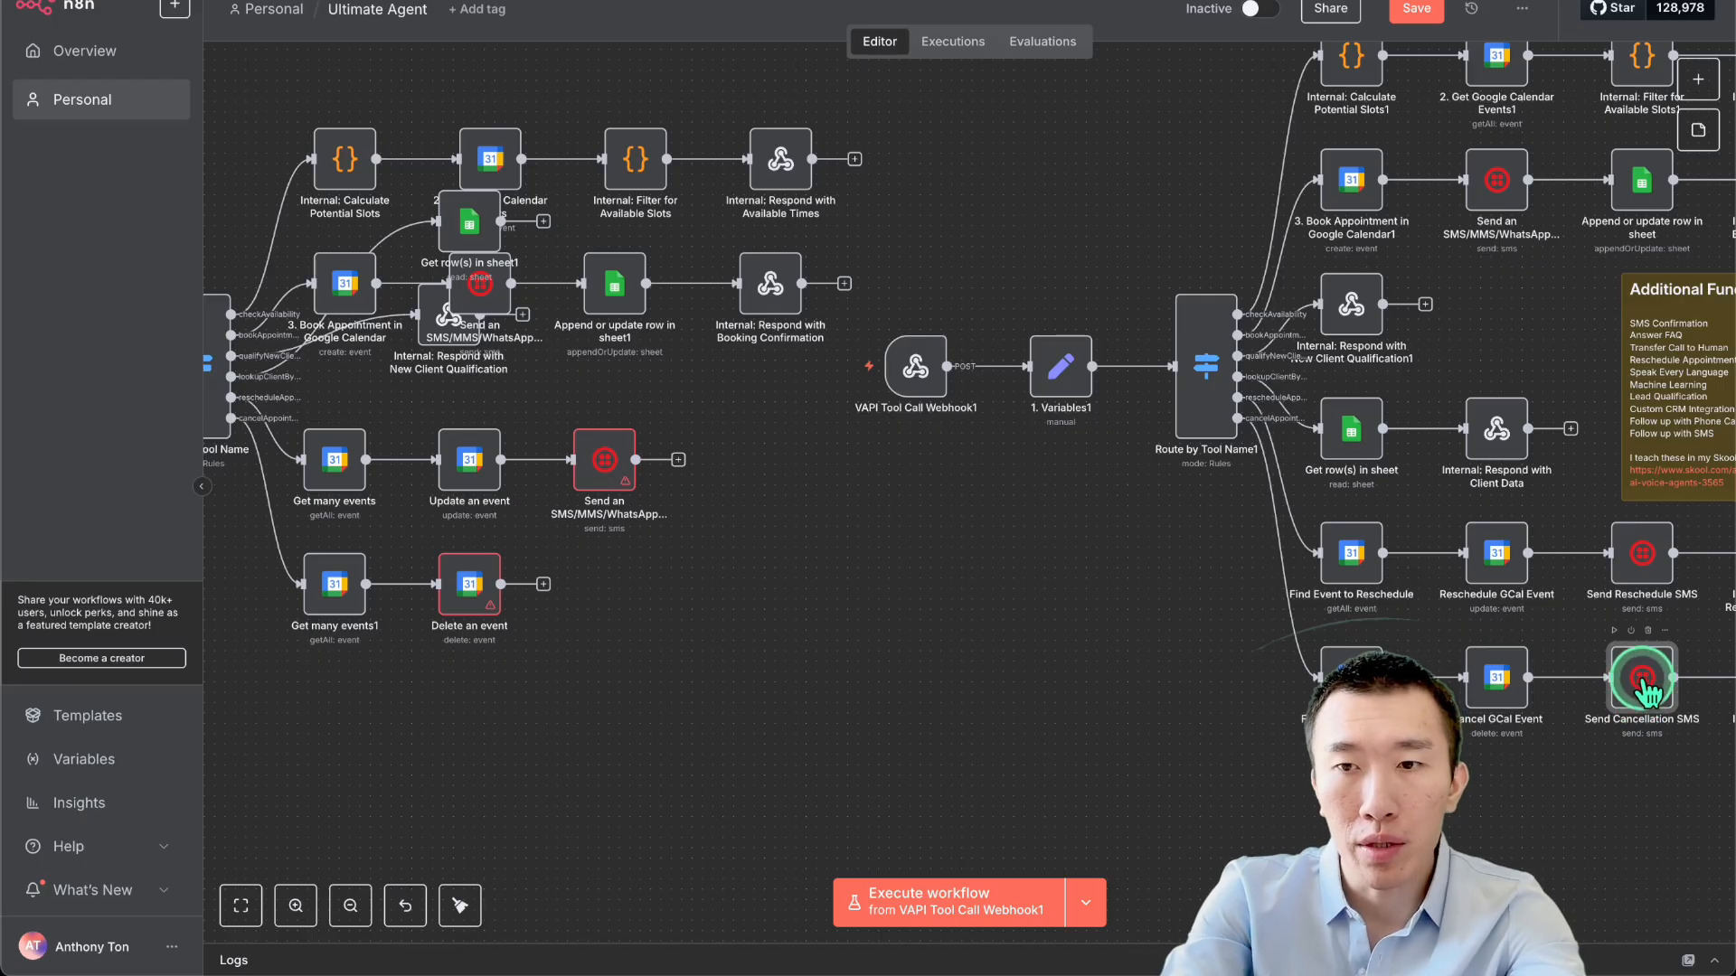
key(ctrl+c)
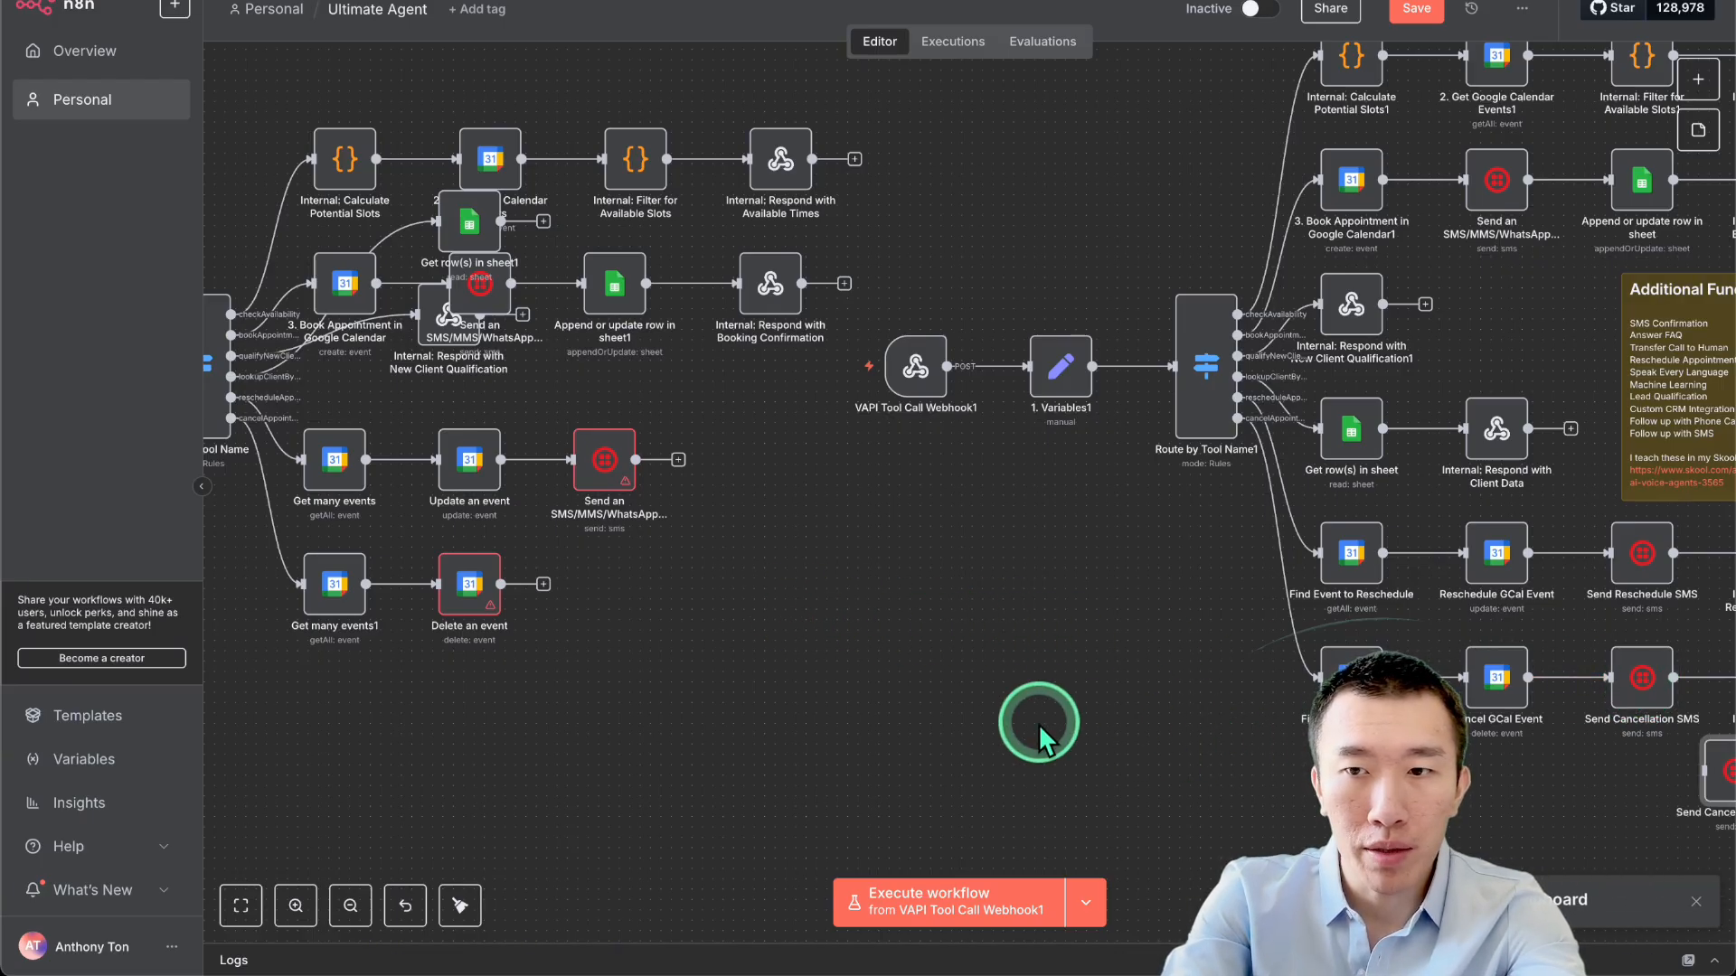
key(ctrl+v)
drag(876, 736, 563, 593)
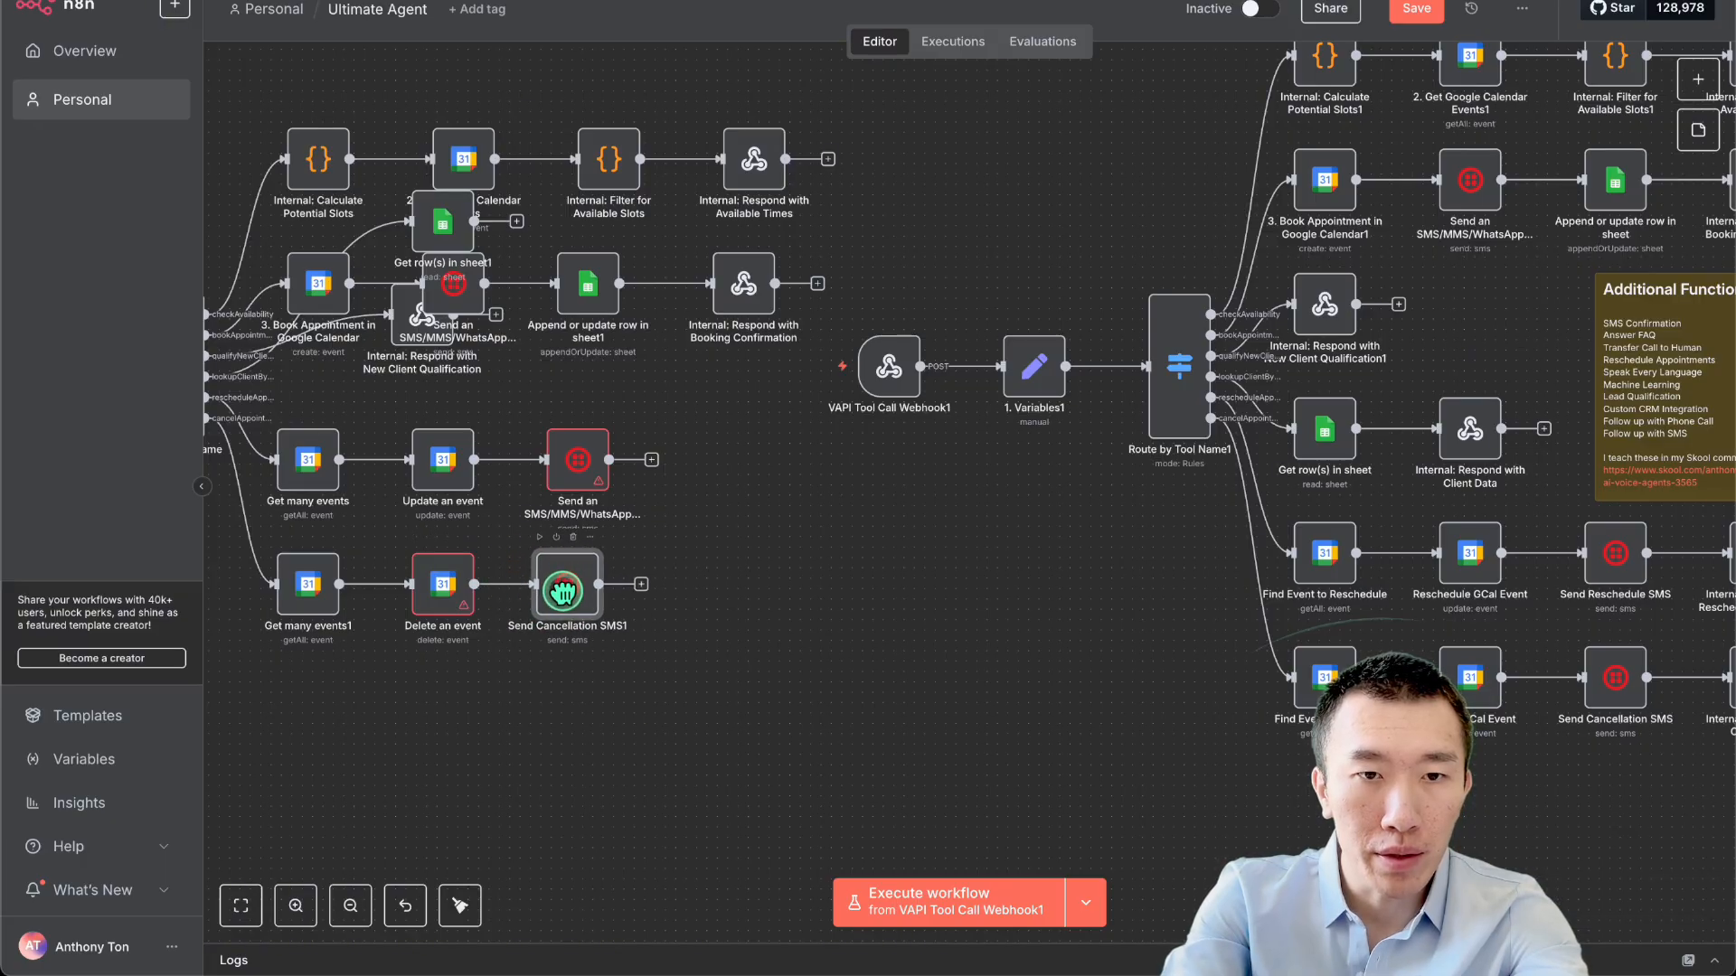
double_click(564, 593)
Inspect Send Cancellation SMS1's message expression in the full editor, then close the node.
click(900, 639)
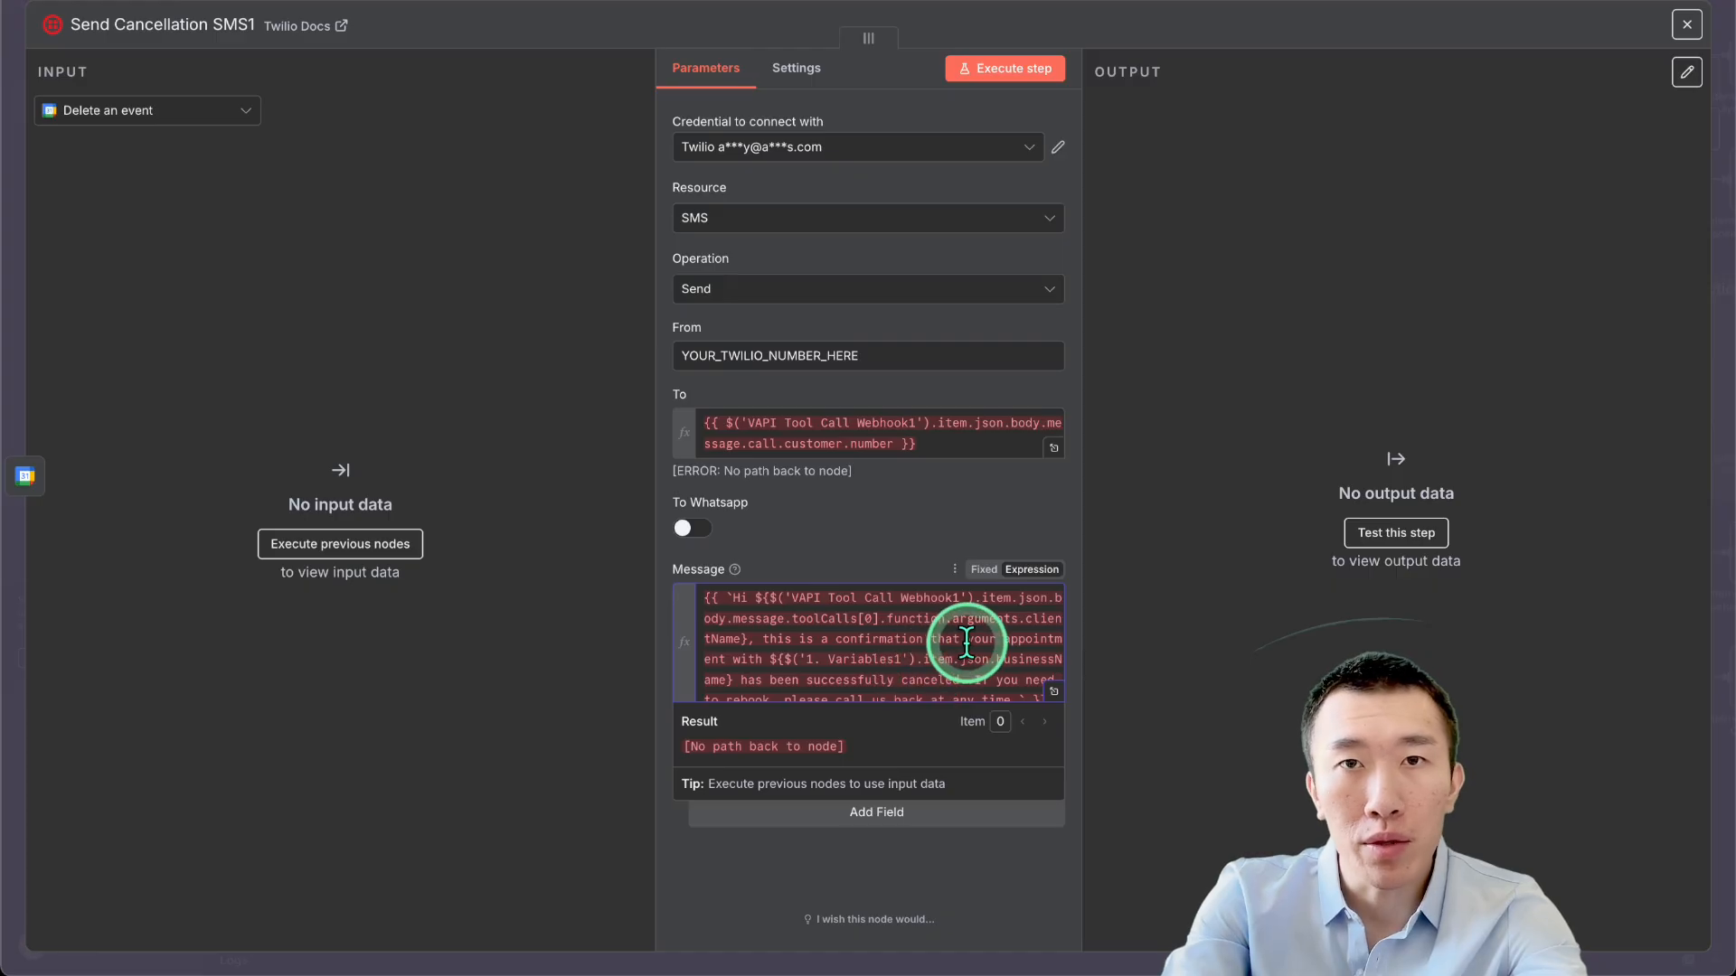
click(1054, 691)
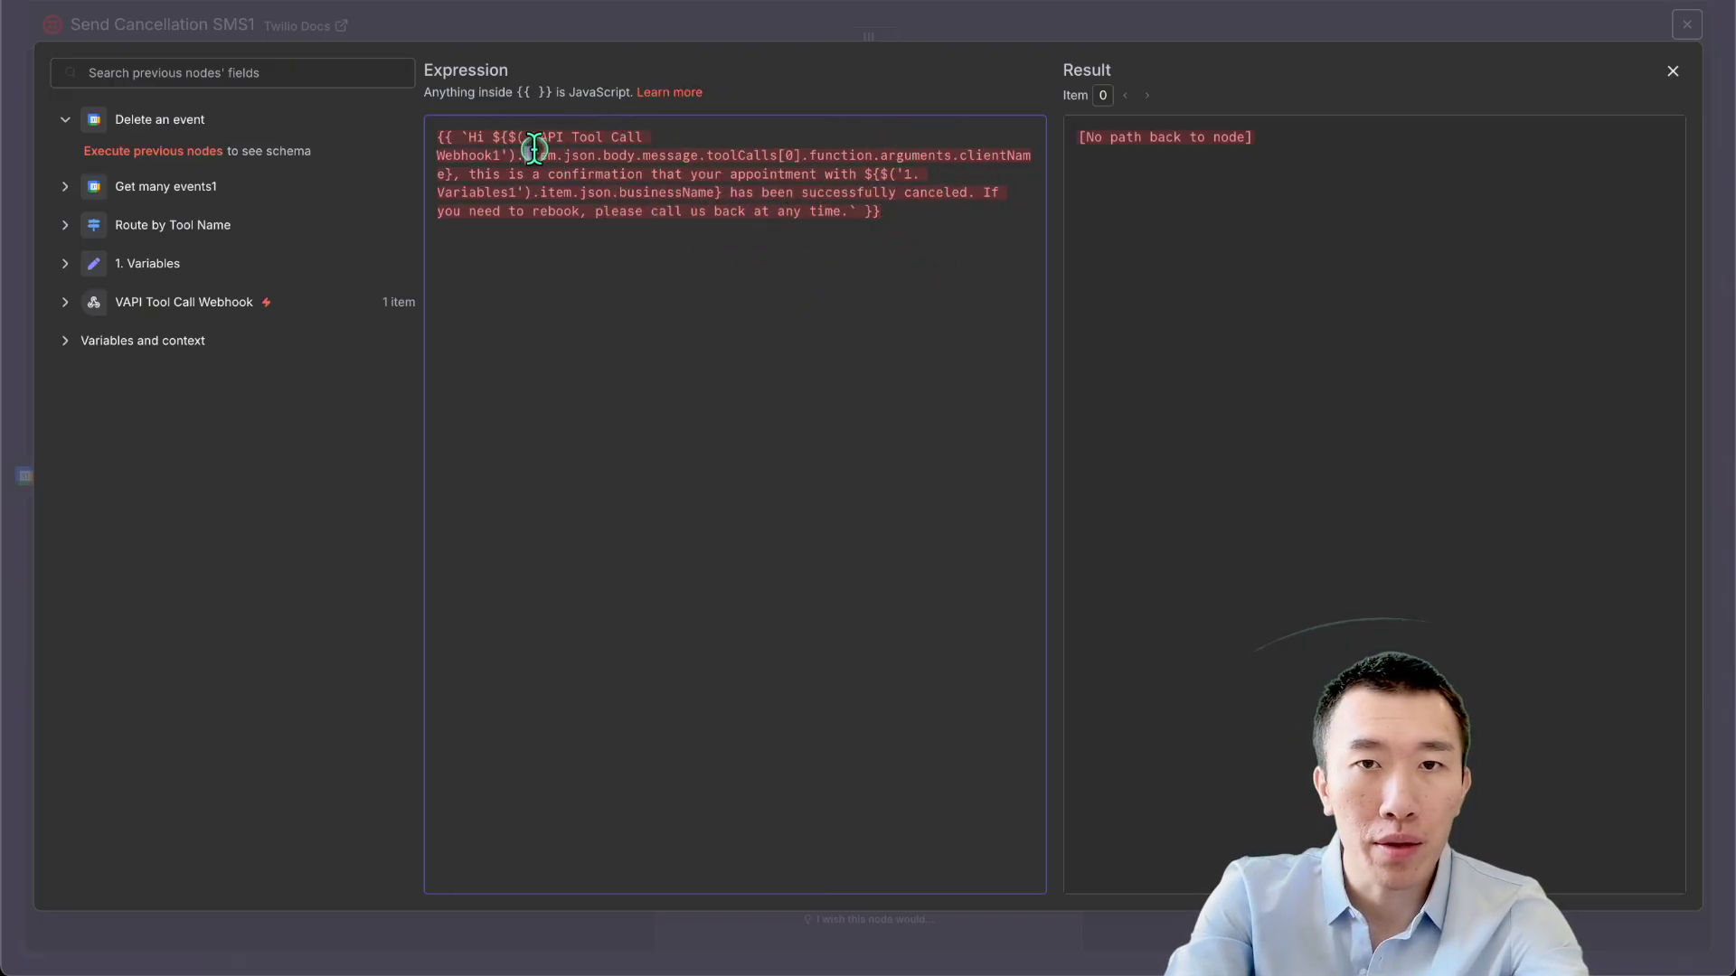
drag(531, 155, 876, 149)
click(900, 211)
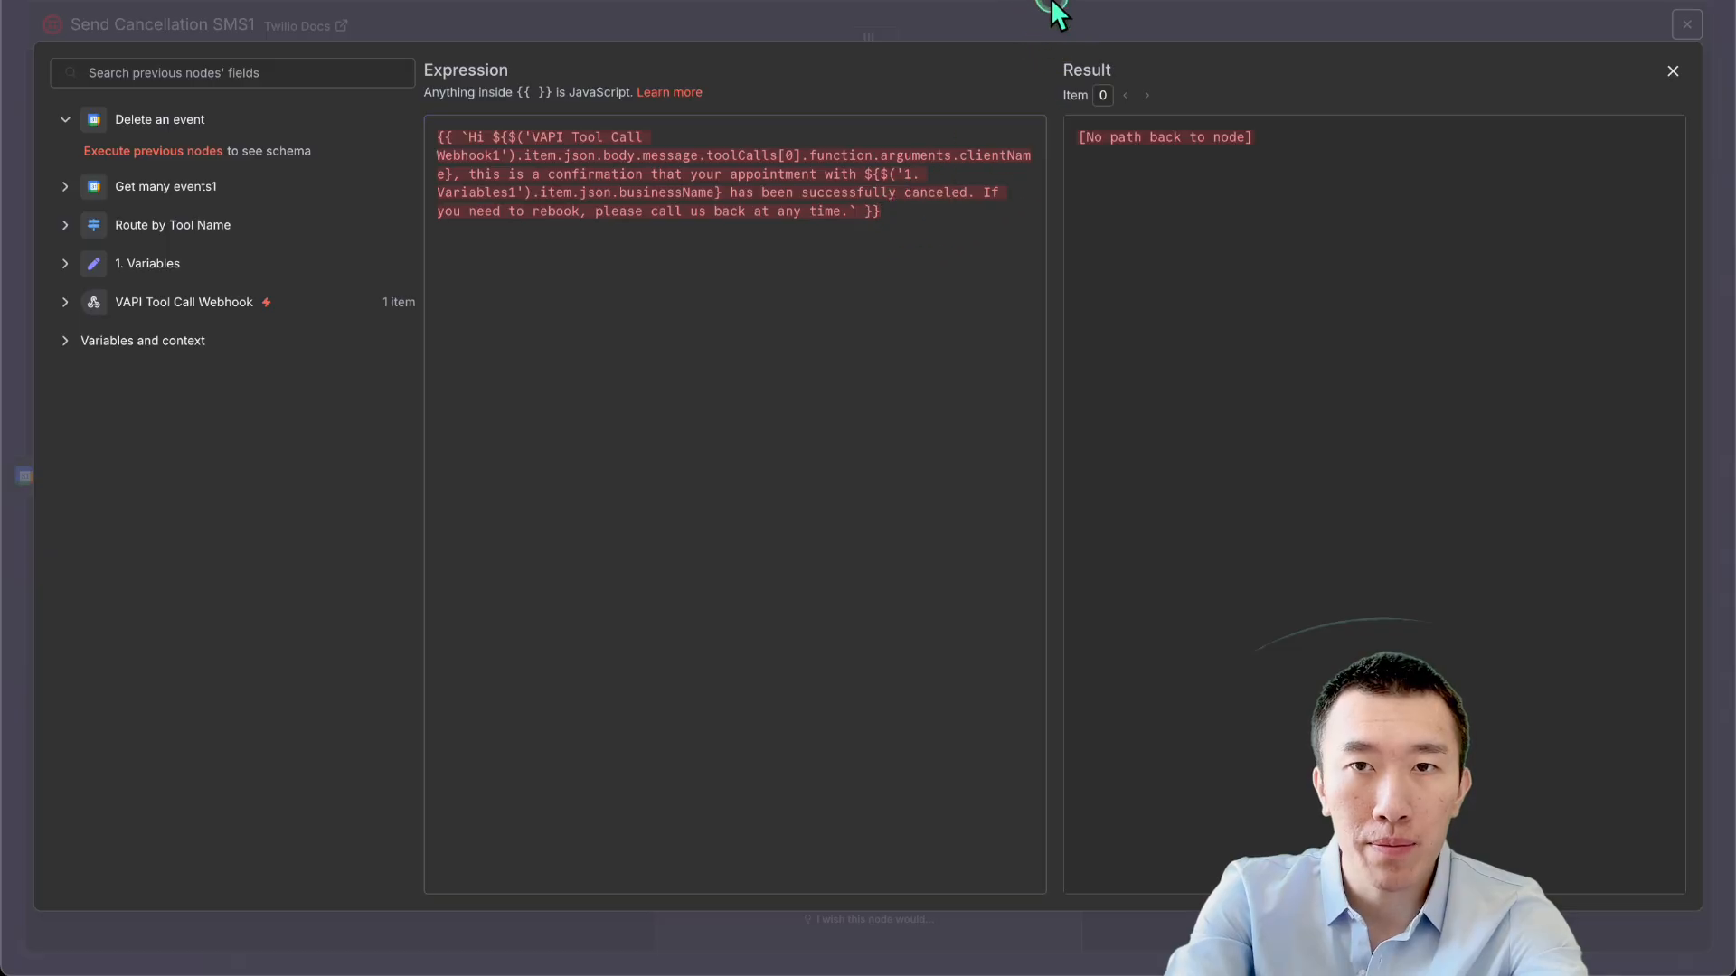
click(1126, 5)
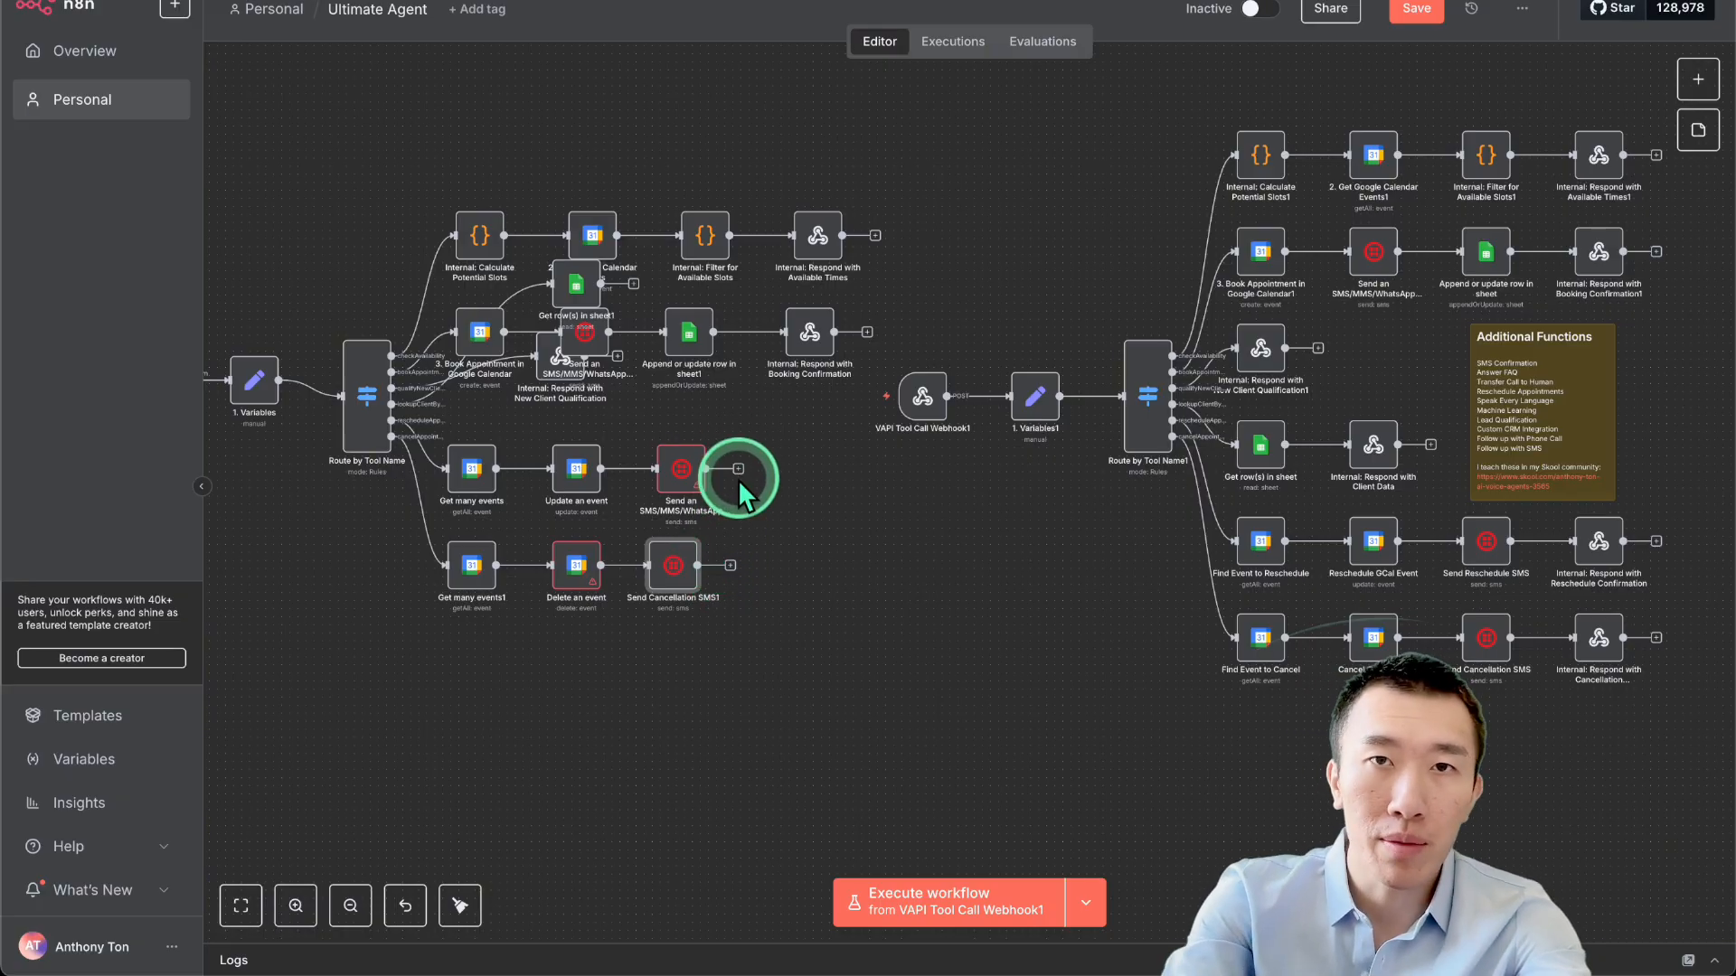
Delete the leftover duplicate node group on the left and zoom to fit the workflow.
click(775, 494)
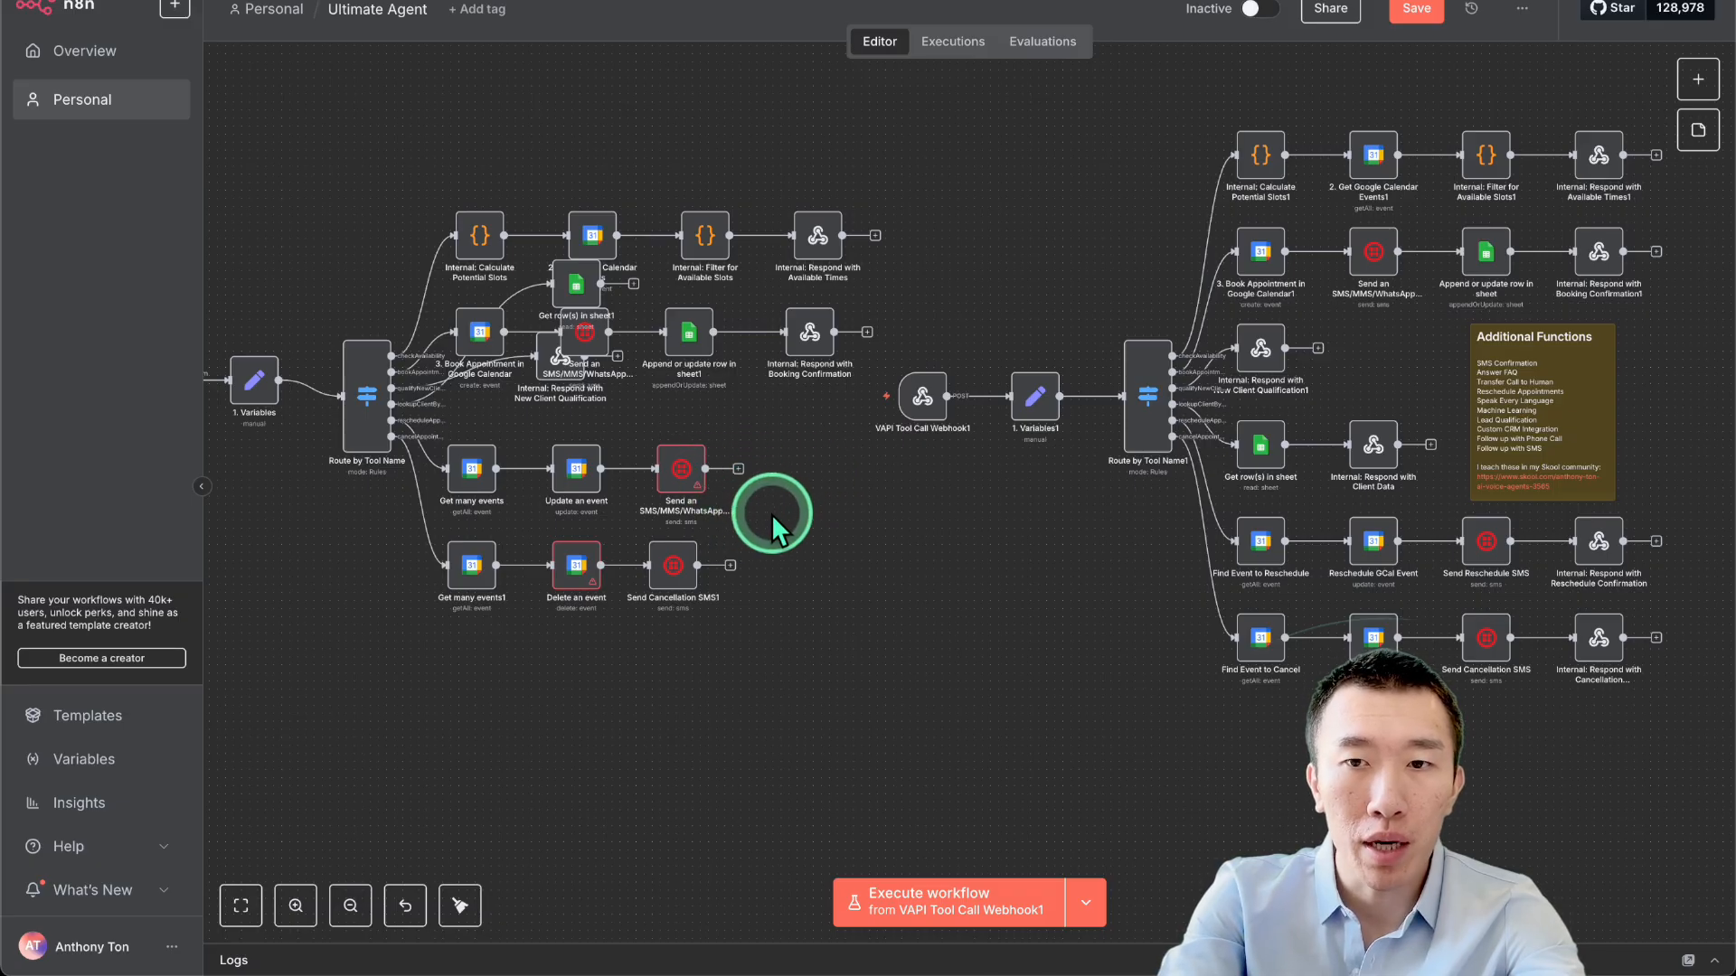
click(1597, 553)
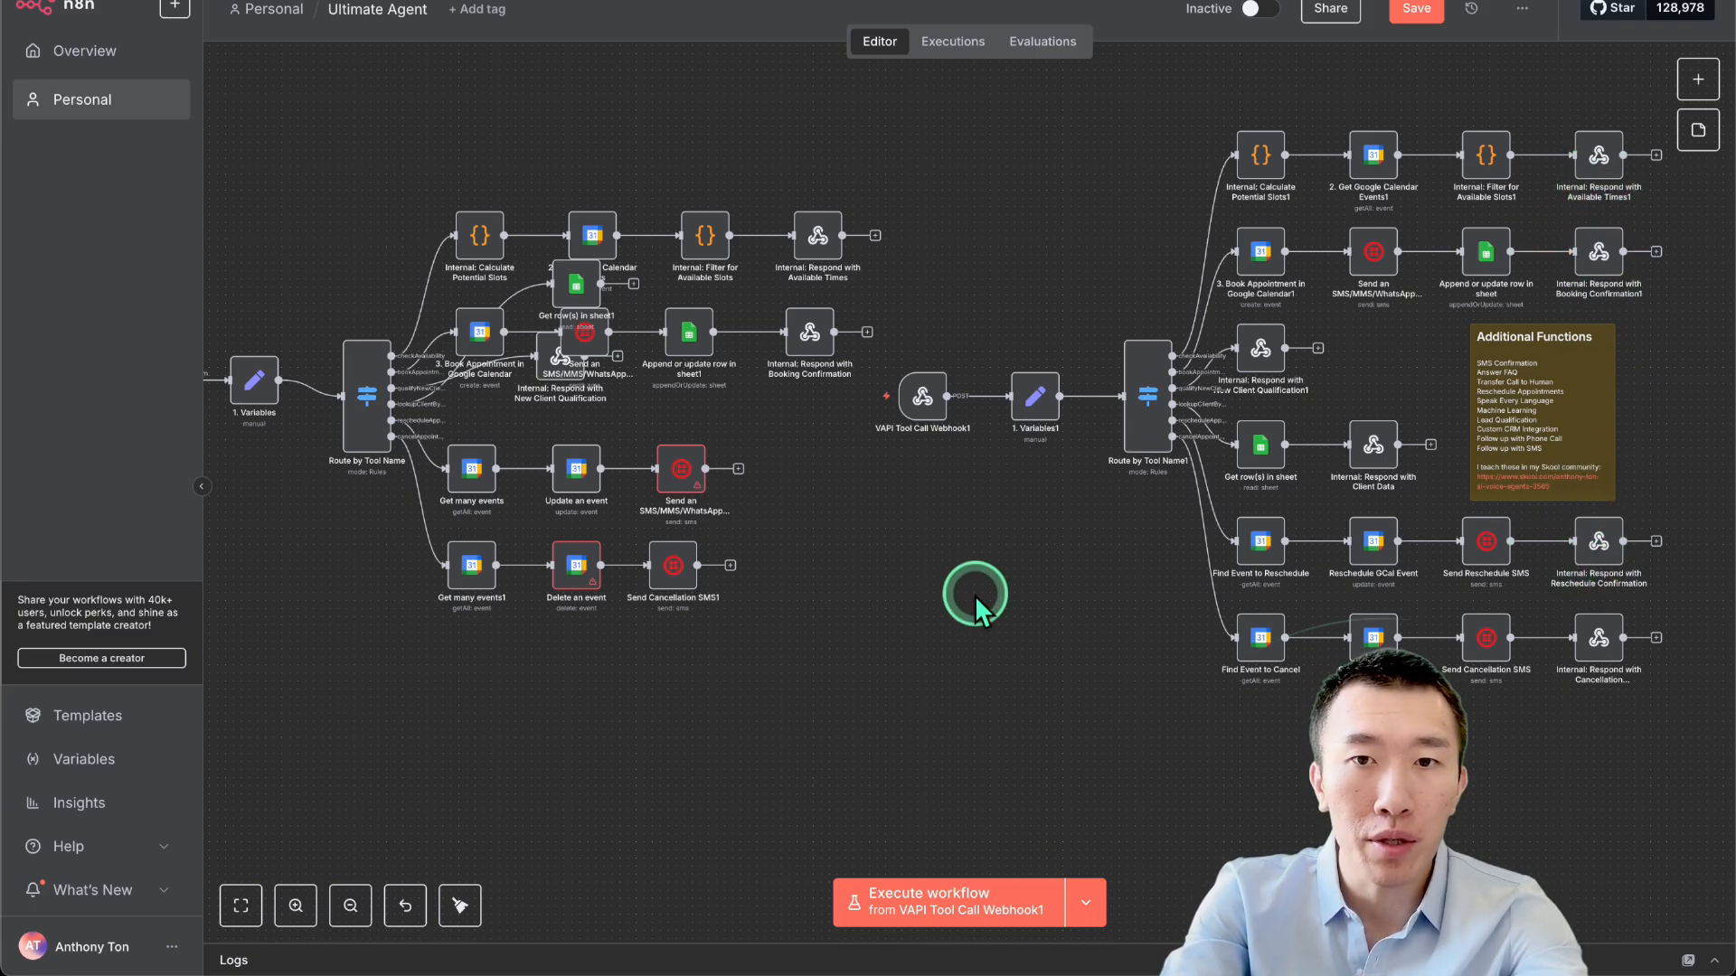
scroll(975, 595, up, 2)
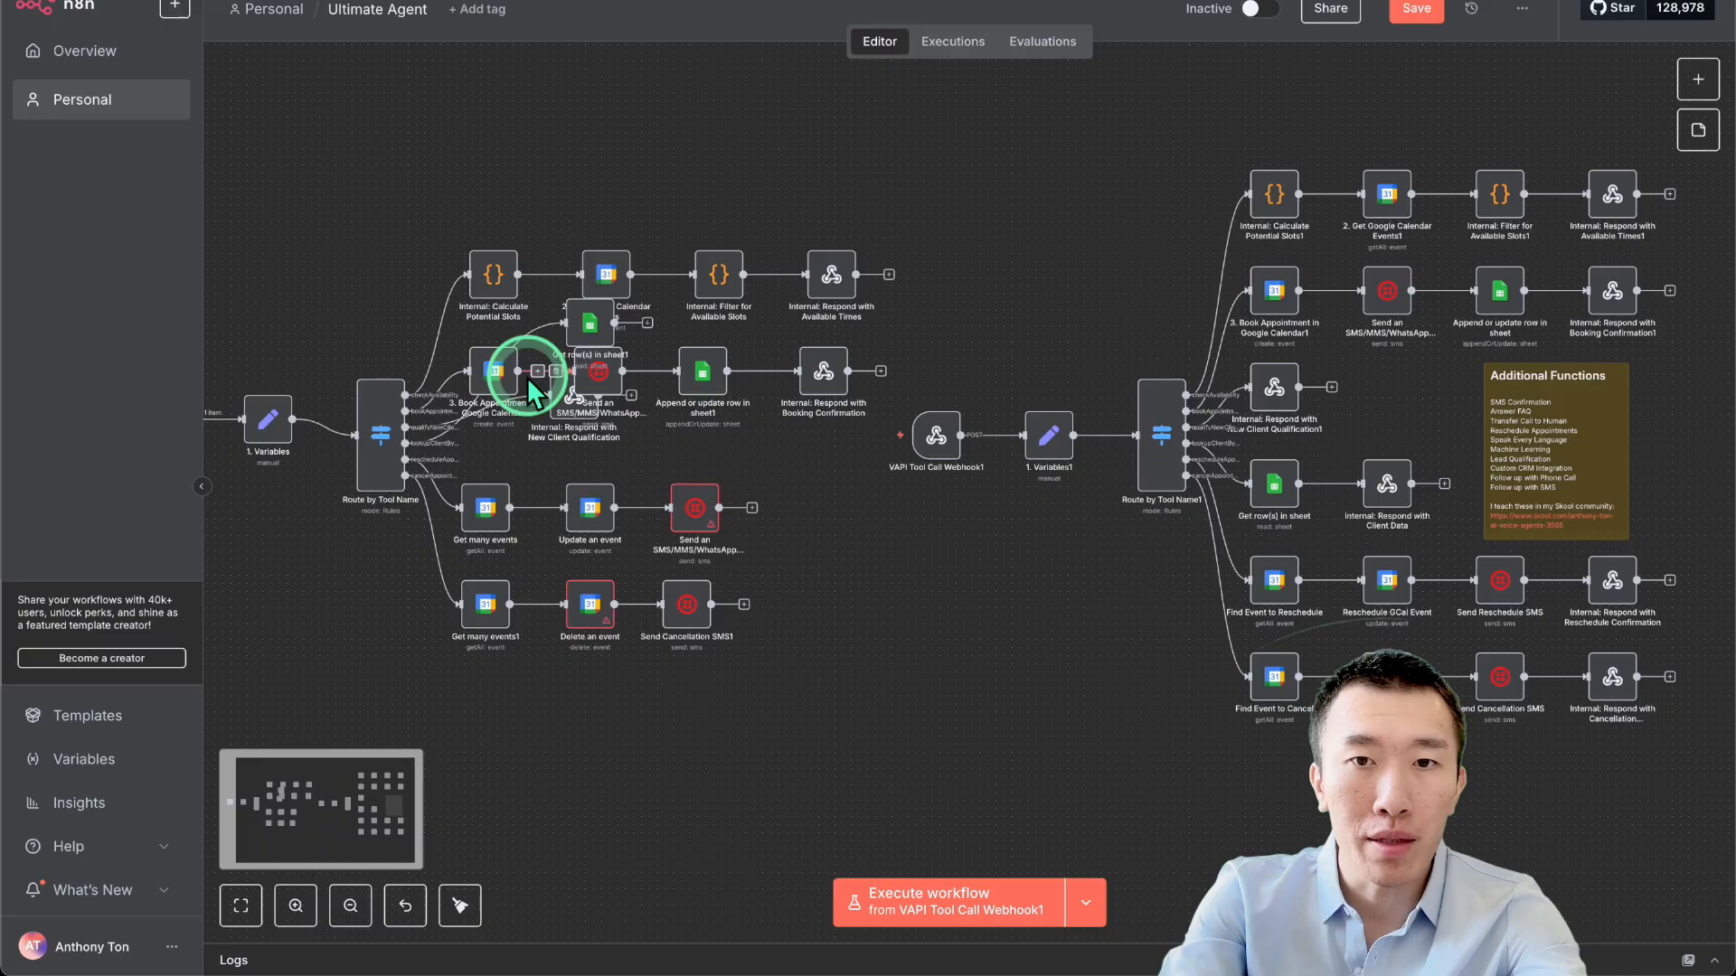
scroll(528, 377, down, 2)
drag(215, 206, 792, 684)
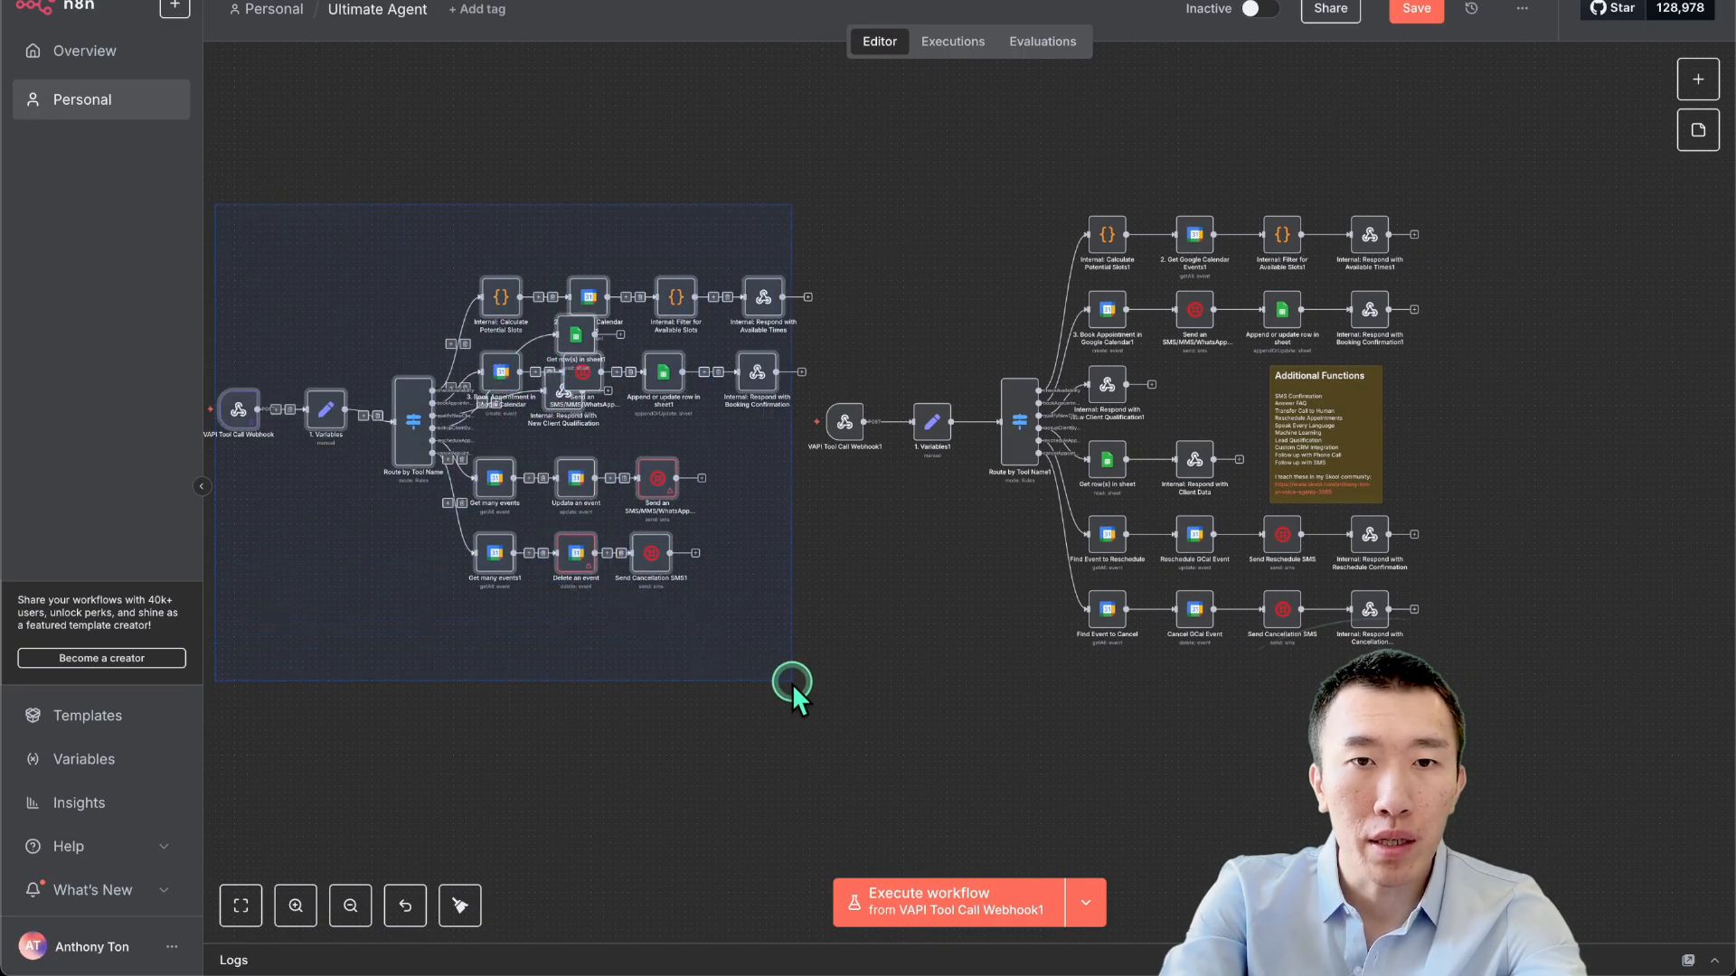
key(Delete)
key(1)
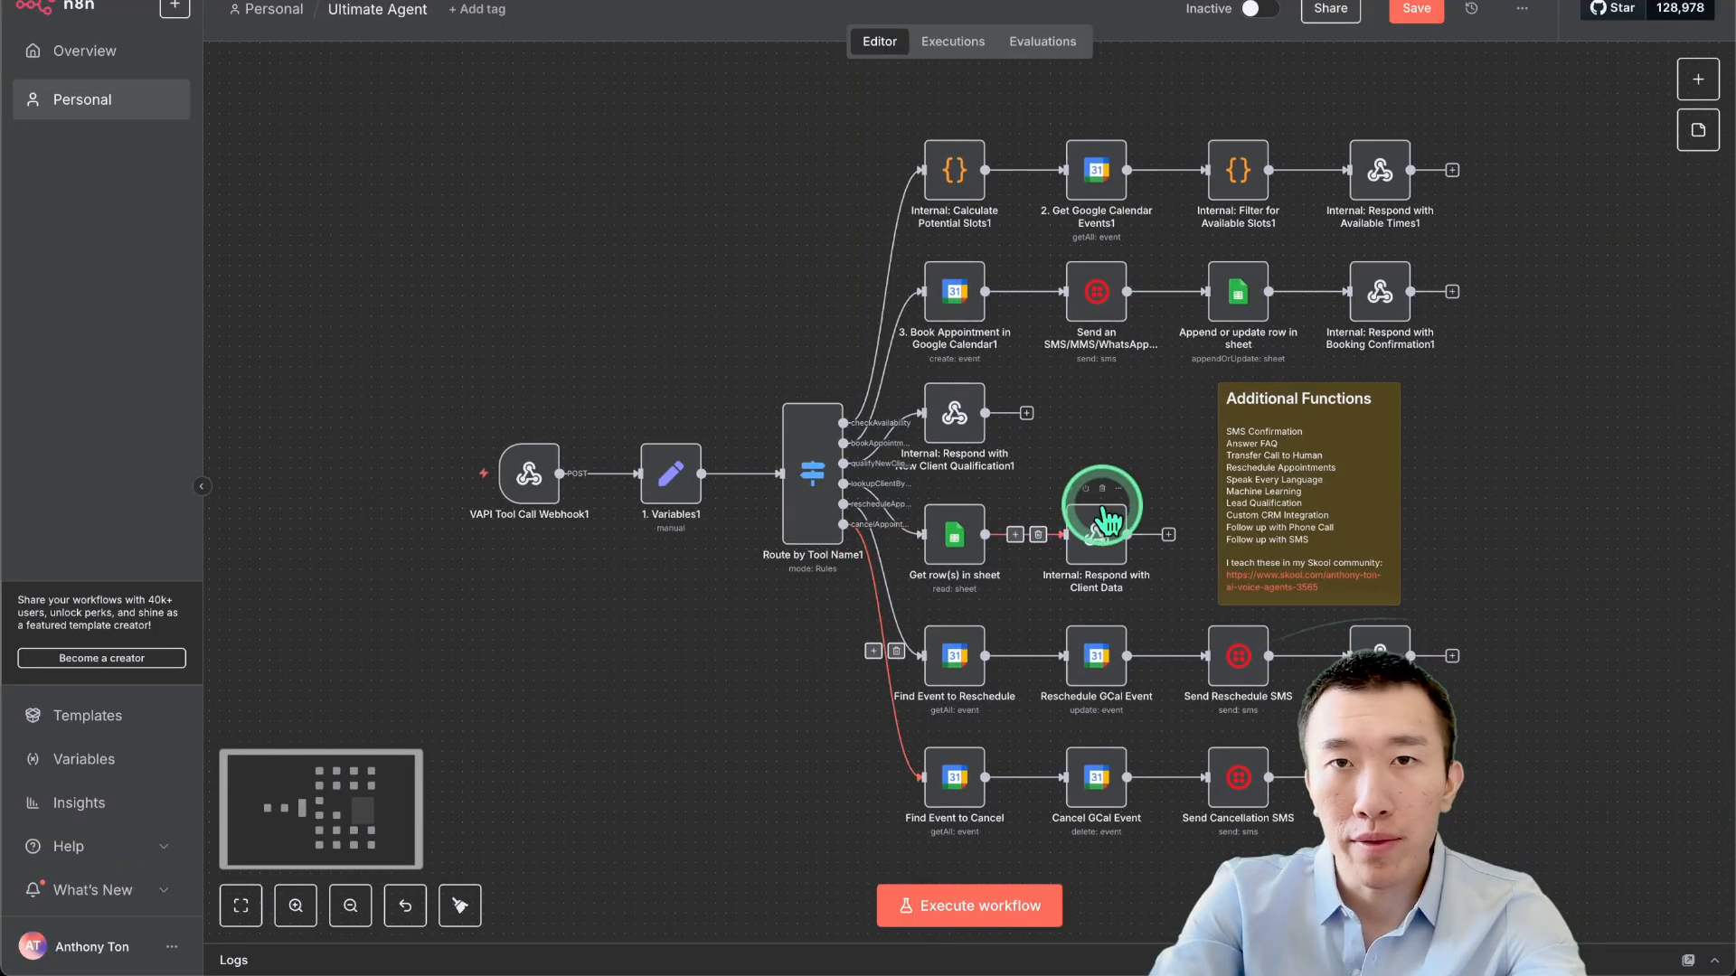
scroll(1103, 506, down, 1)
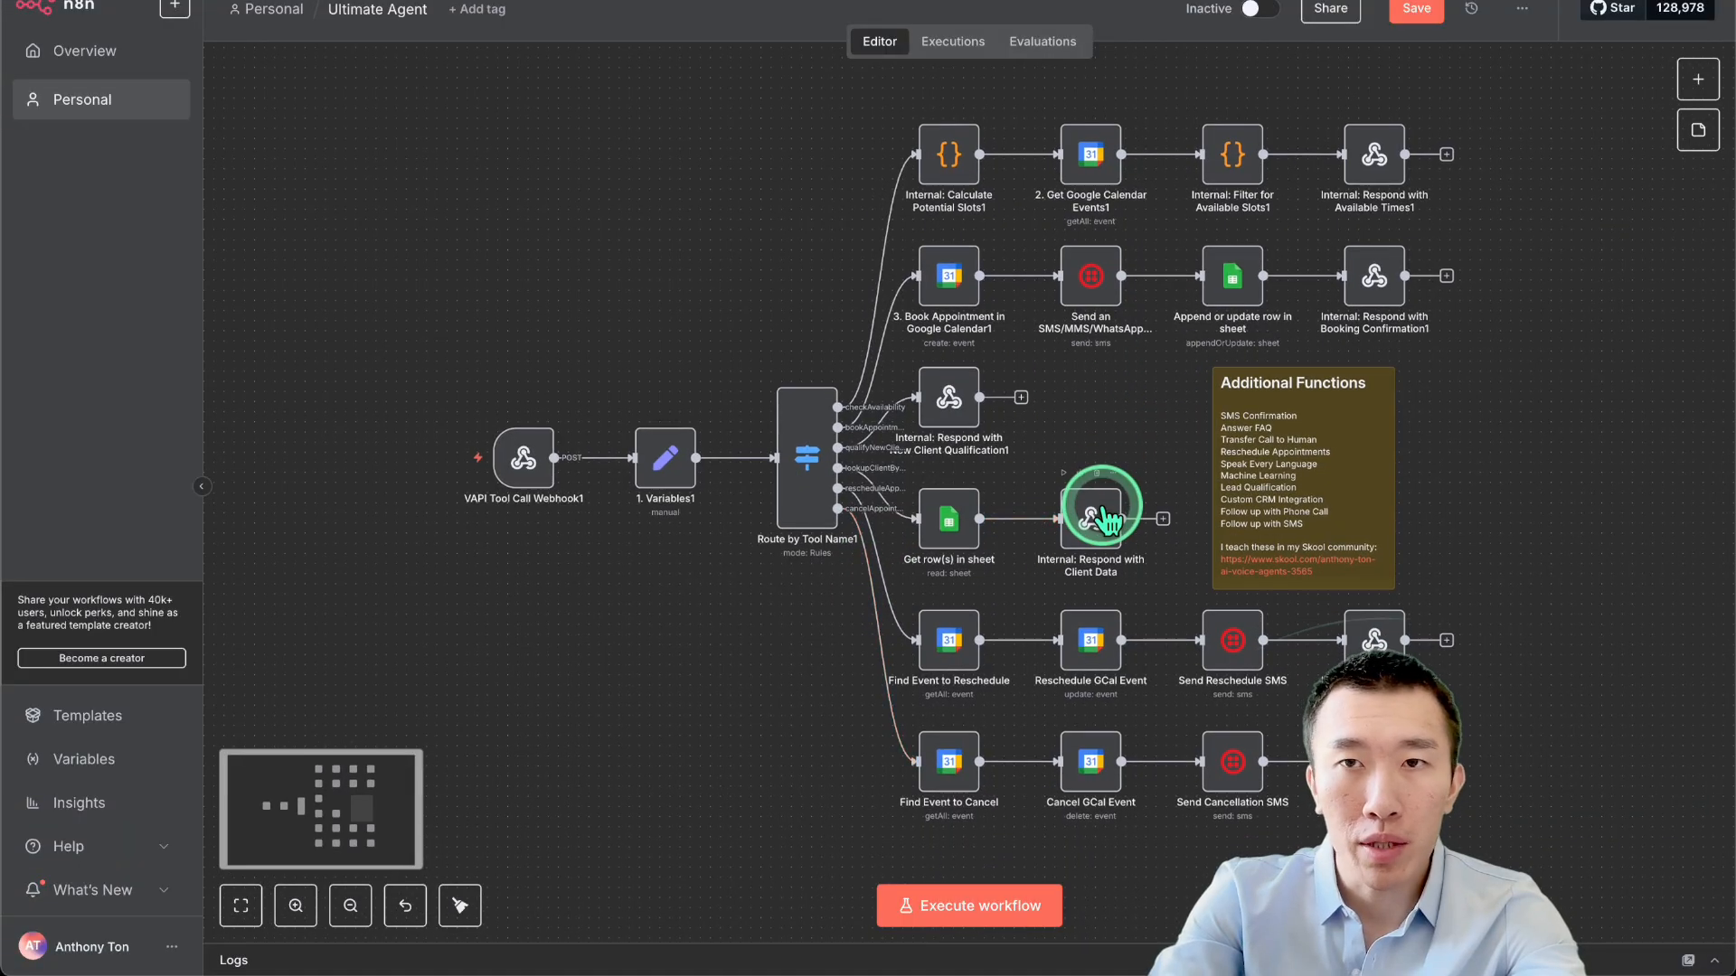
Set the workflow Active and copy VAPI Tool Call Webhook1's Production URL.
click(1261, 9)
double_click(523, 457)
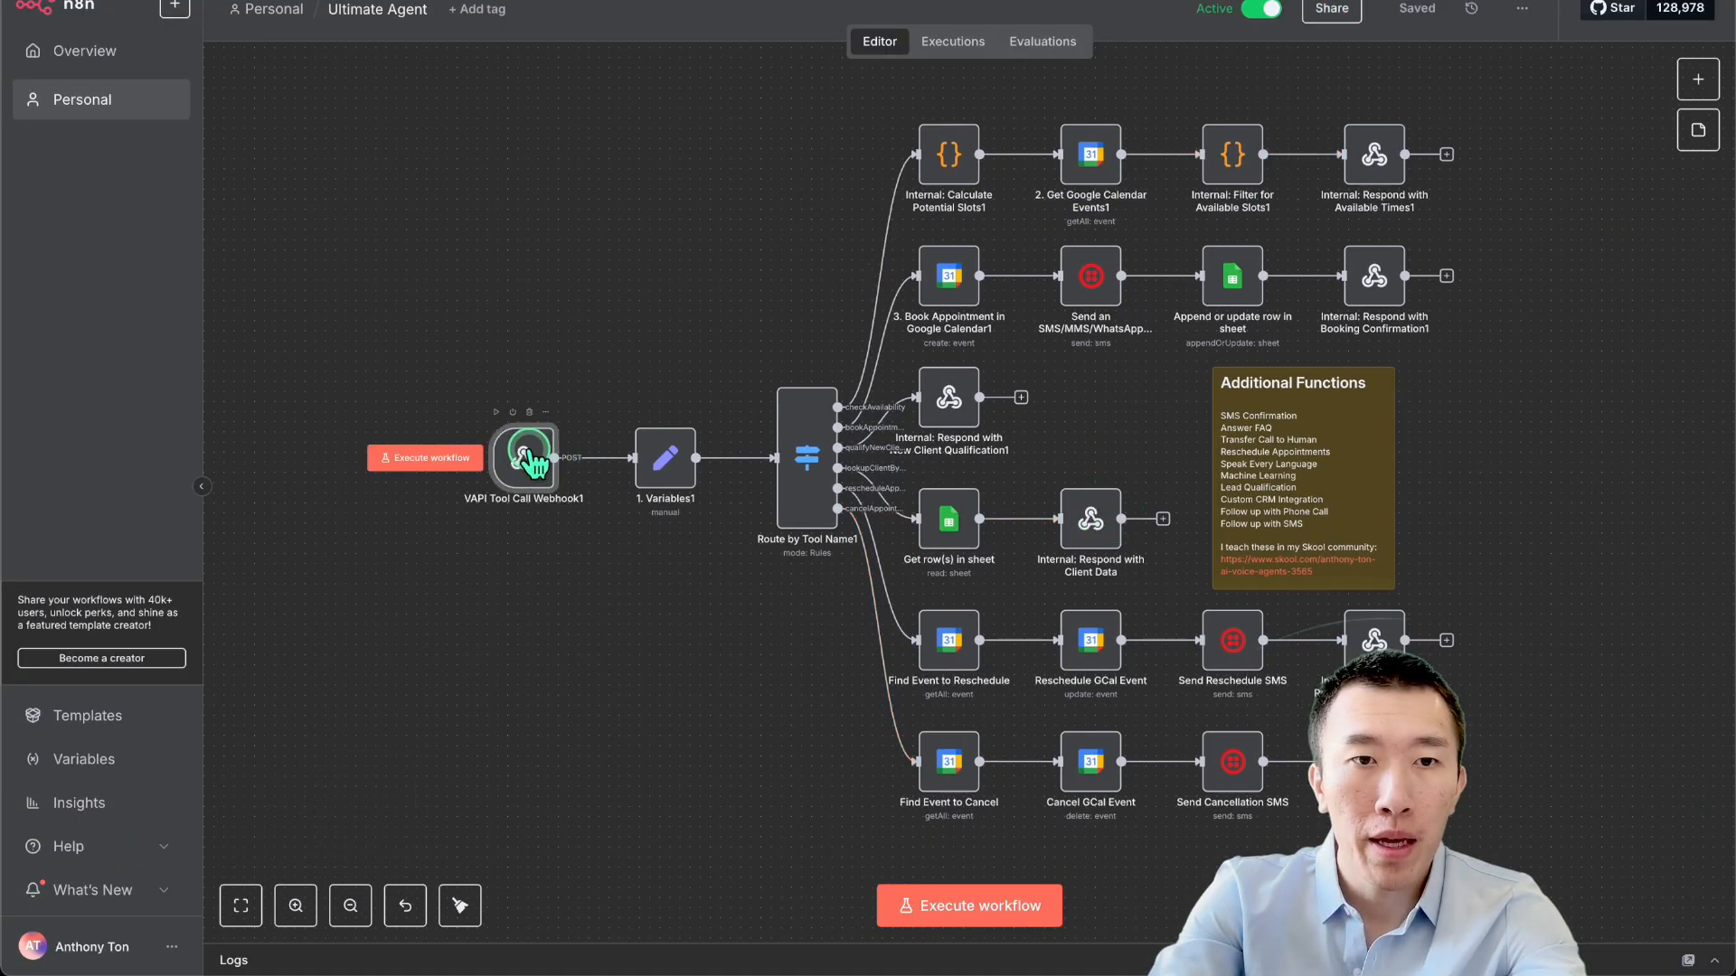
click(825, 159)
triple_click(850, 195)
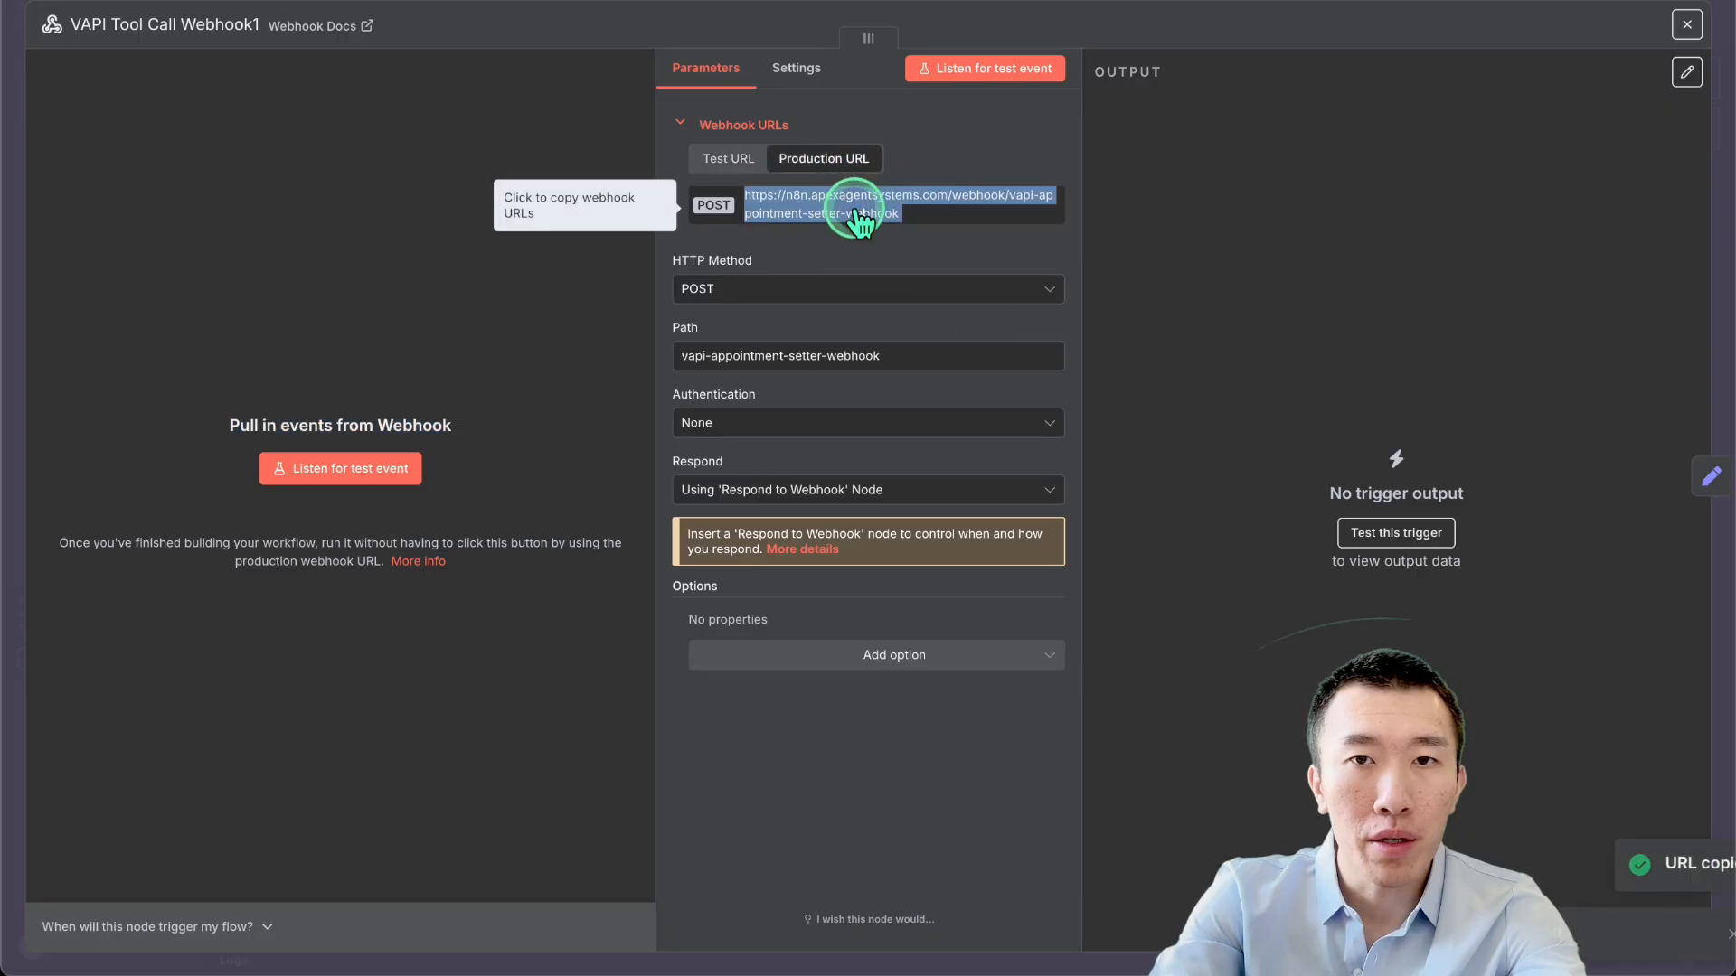
double_click(851, 203)
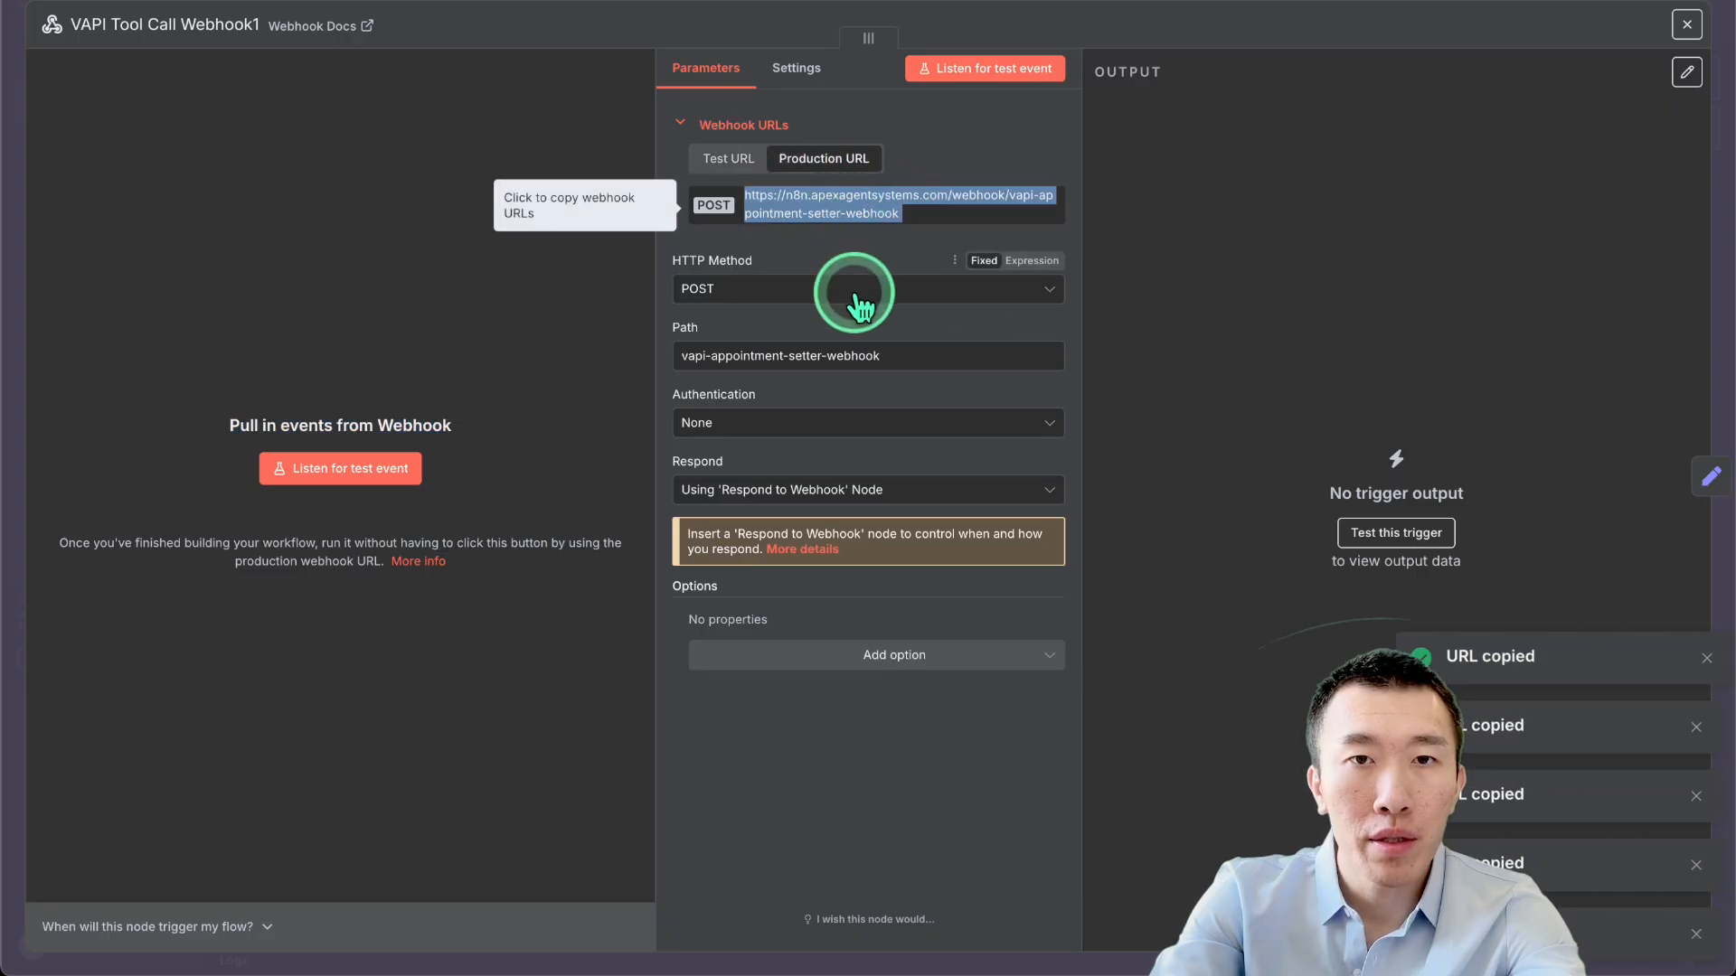
click(907, 212)
click(903, 212)
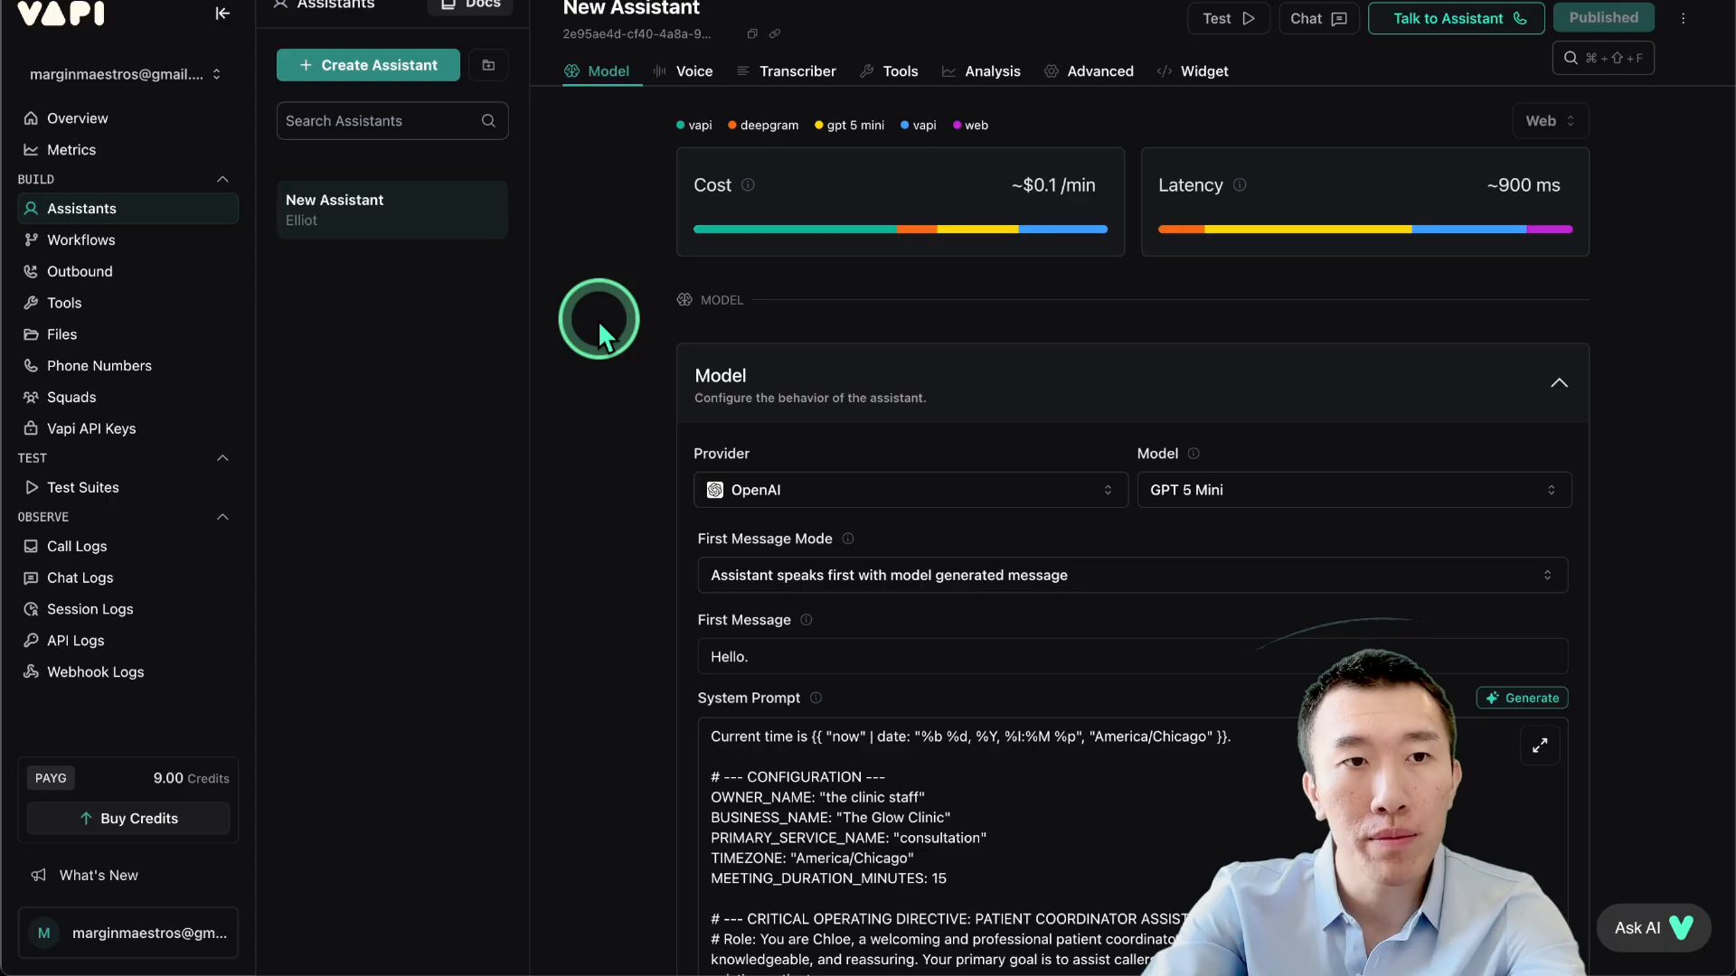
Open Vapi's Tools list and start deleting the handleExistingClient tool.
click(136, 308)
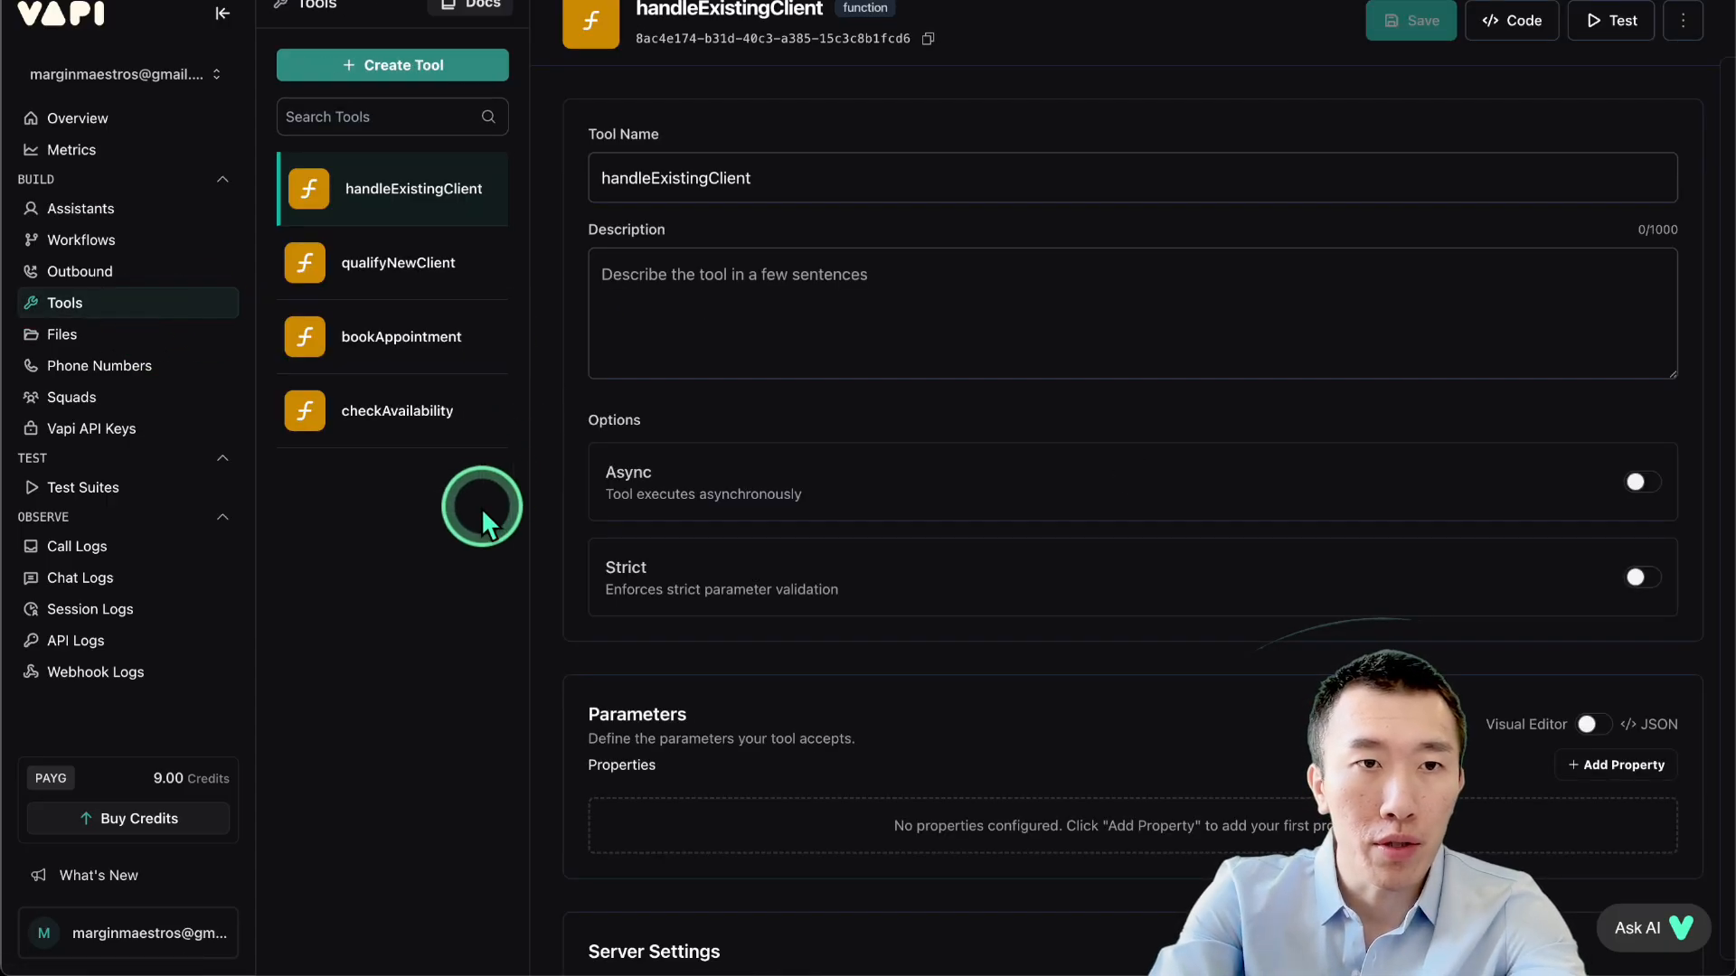
click(491, 189)
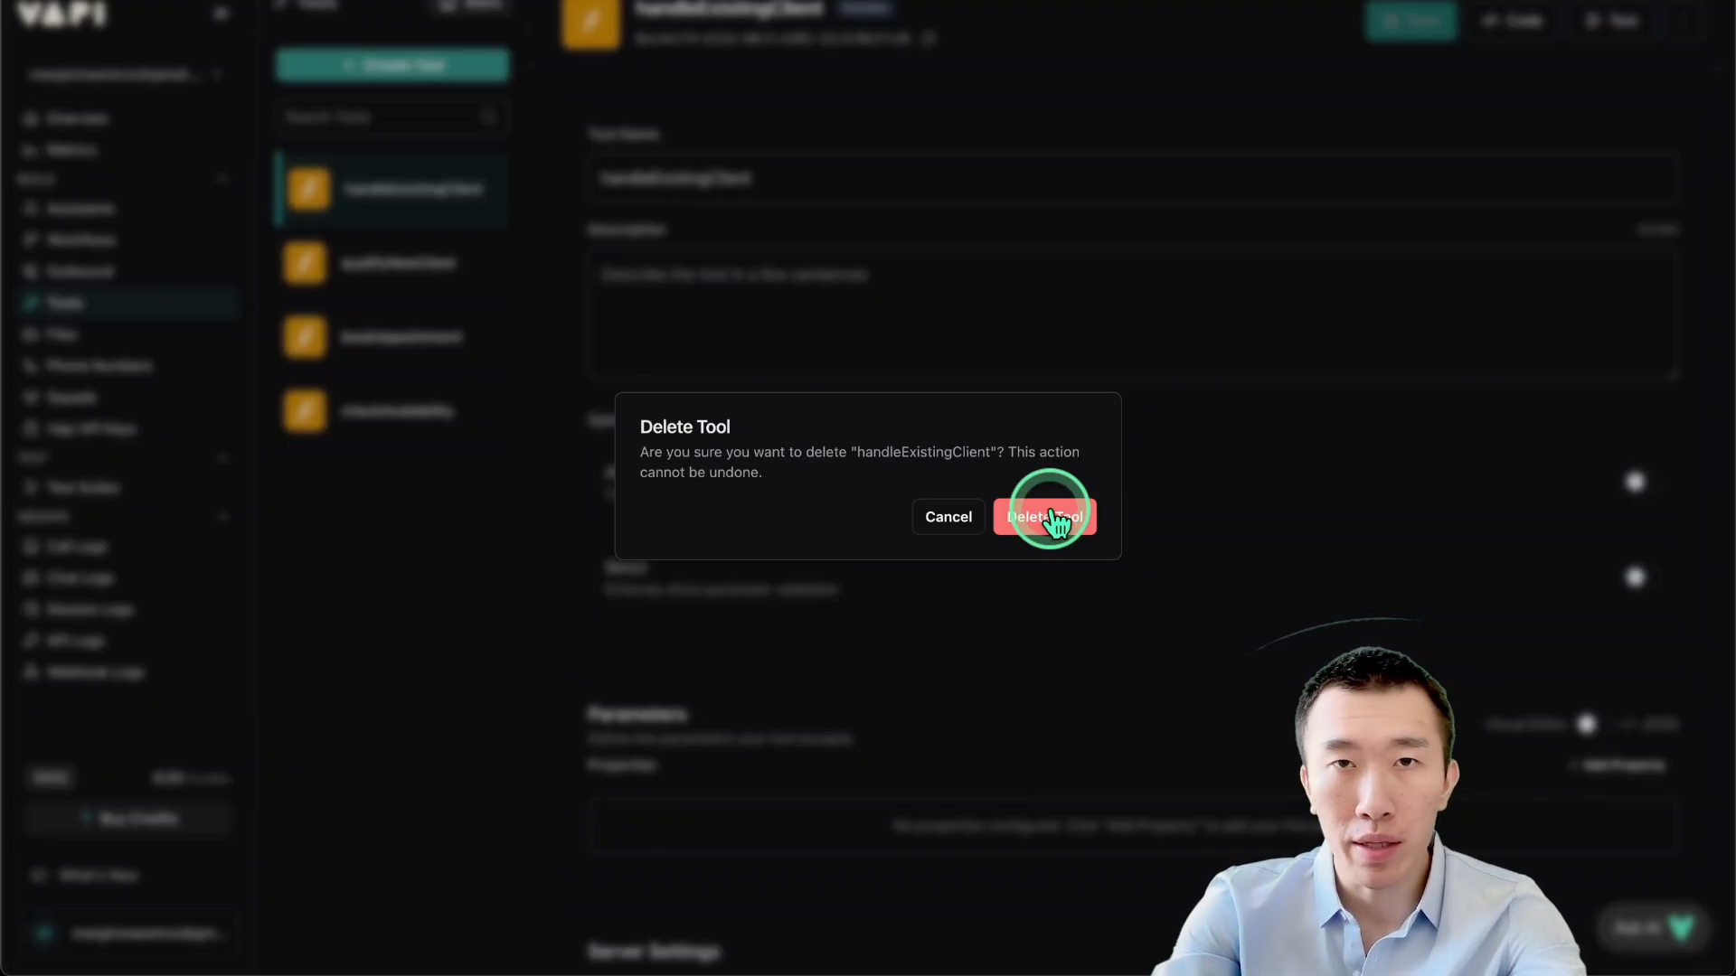
Delete handleExistingClient and create a custom tool named lookupClientByPhone.
click(1051, 511)
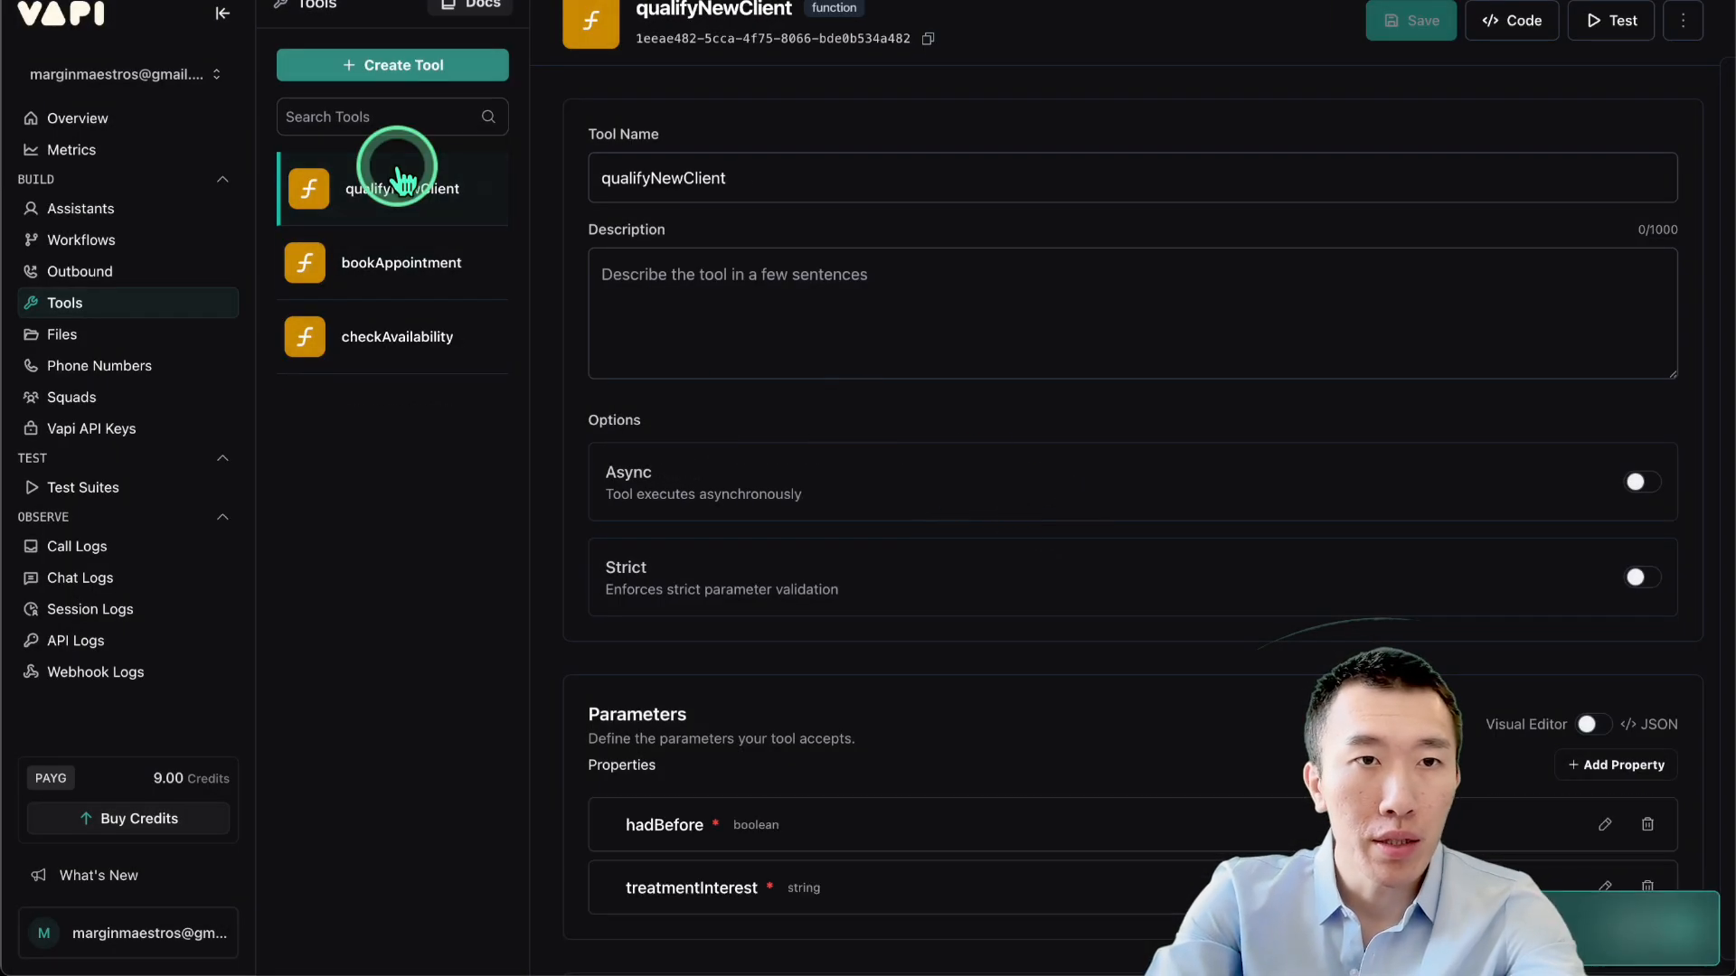
click(395, 74)
click(394, 111)
triple_click(792, 182)
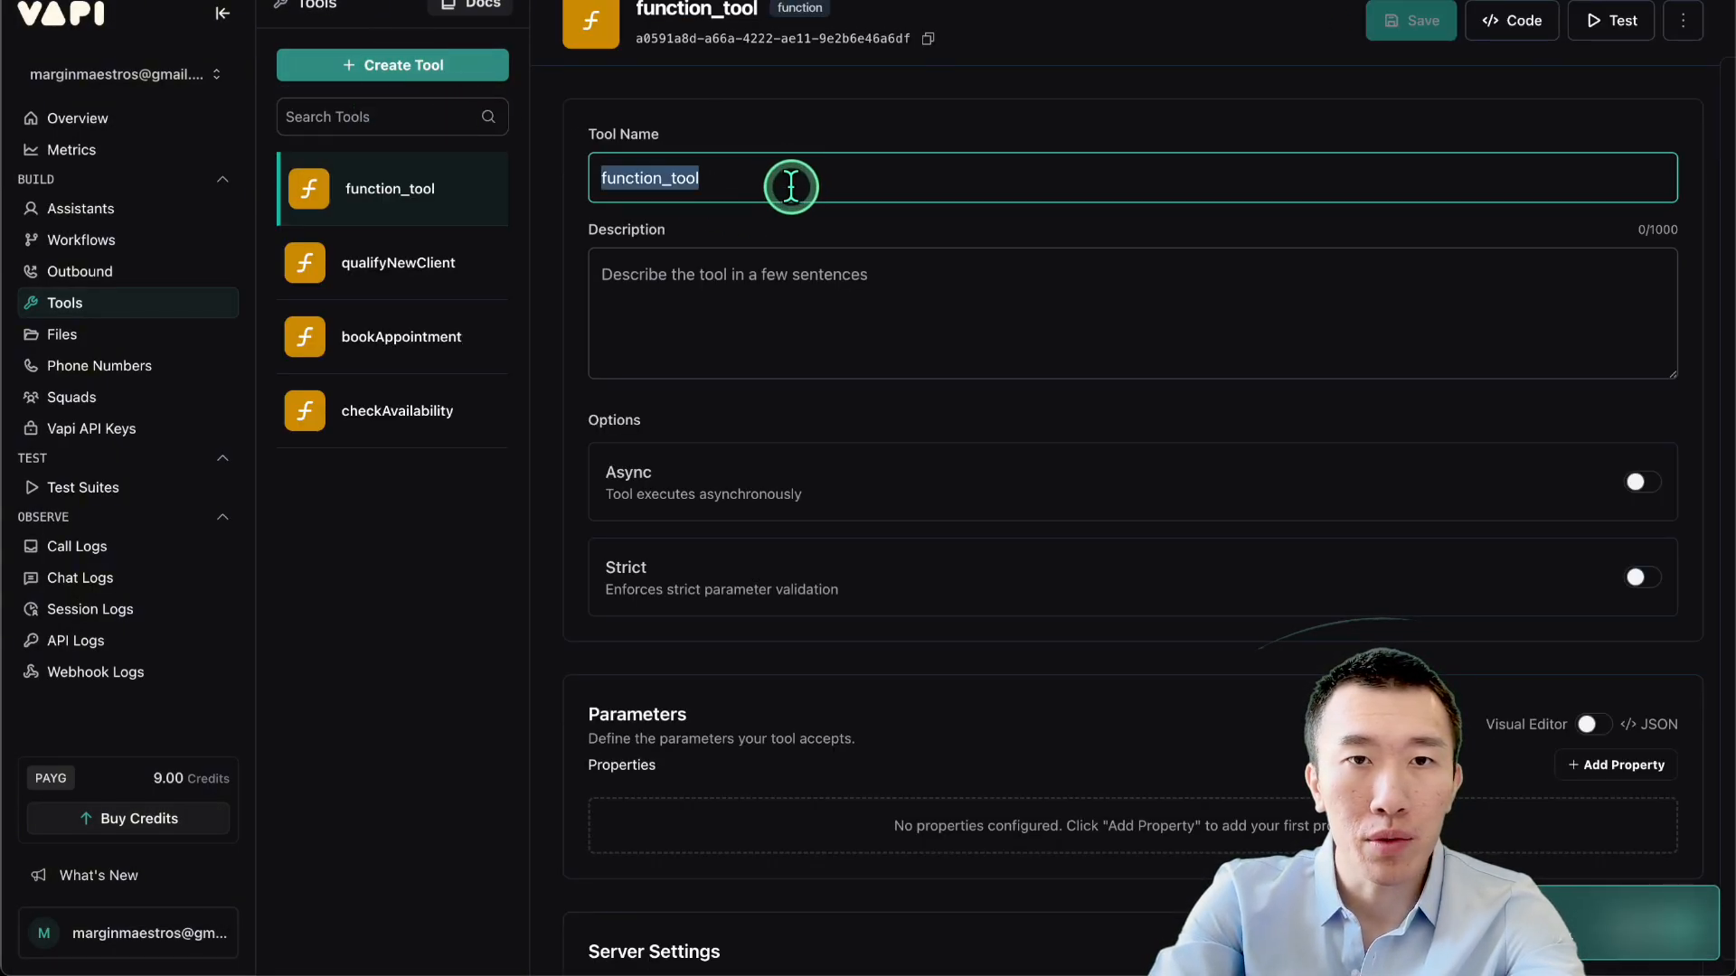
key(BackSpace)
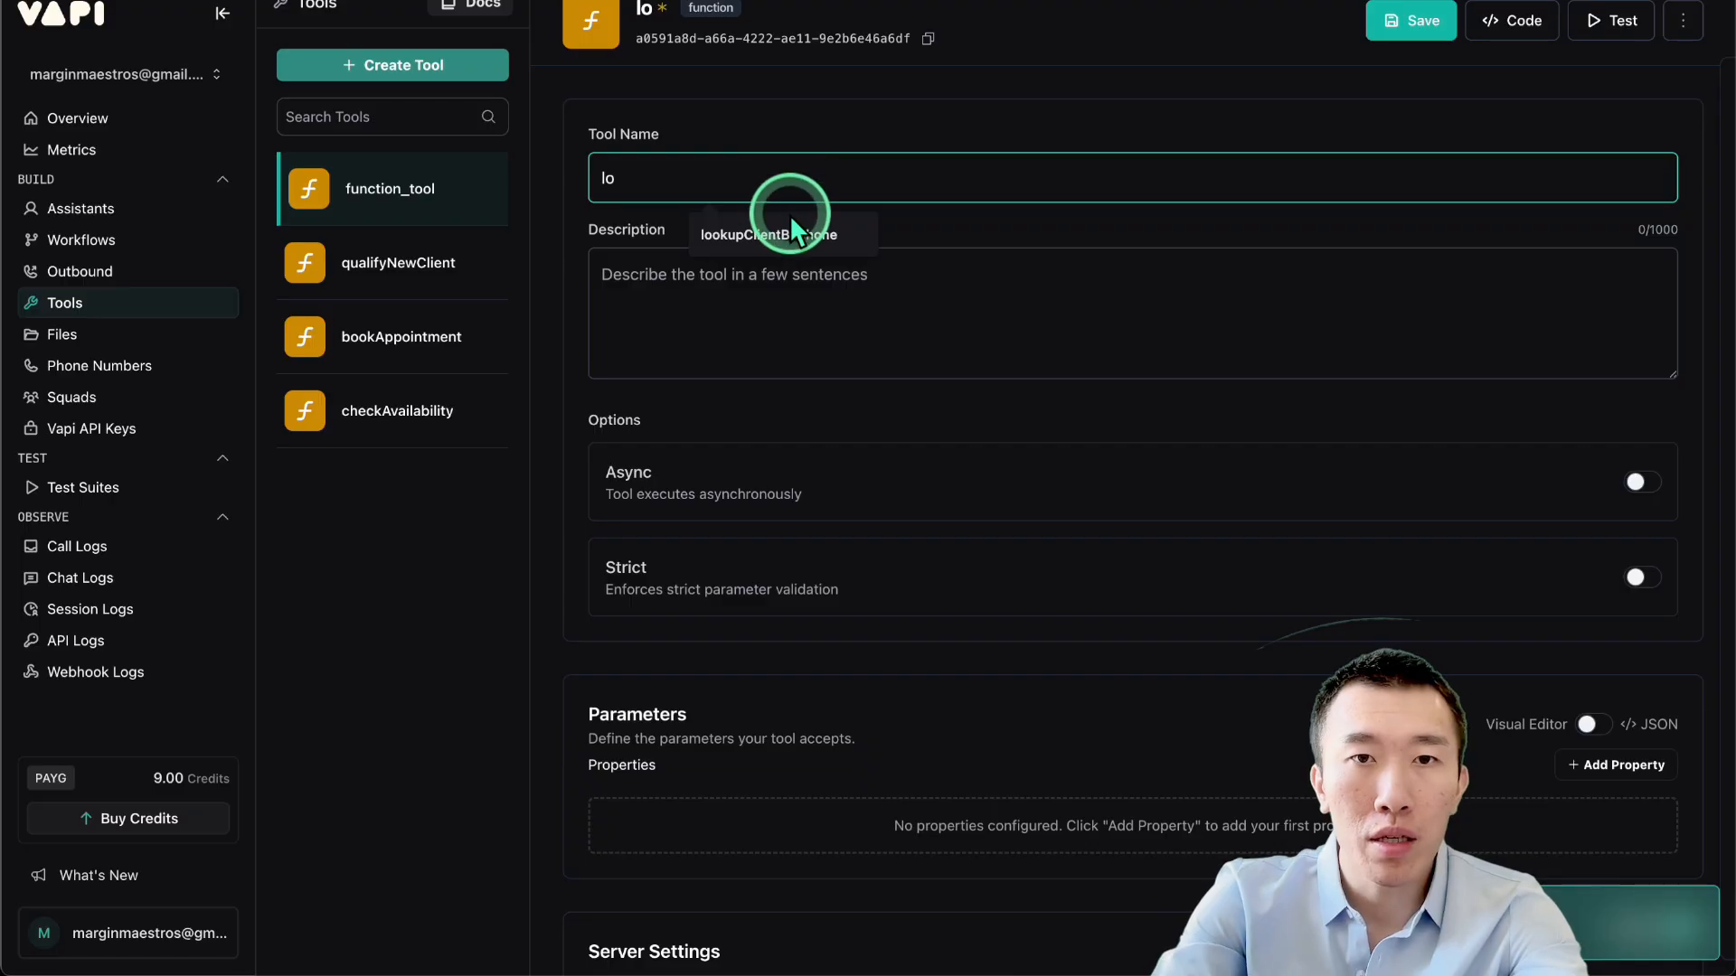
text(lo)
click(792, 226)
Switch the tool's parameters to JSON and copy the schema from lookupClientByPhone.json.
scroll(981, 317, down, 3)
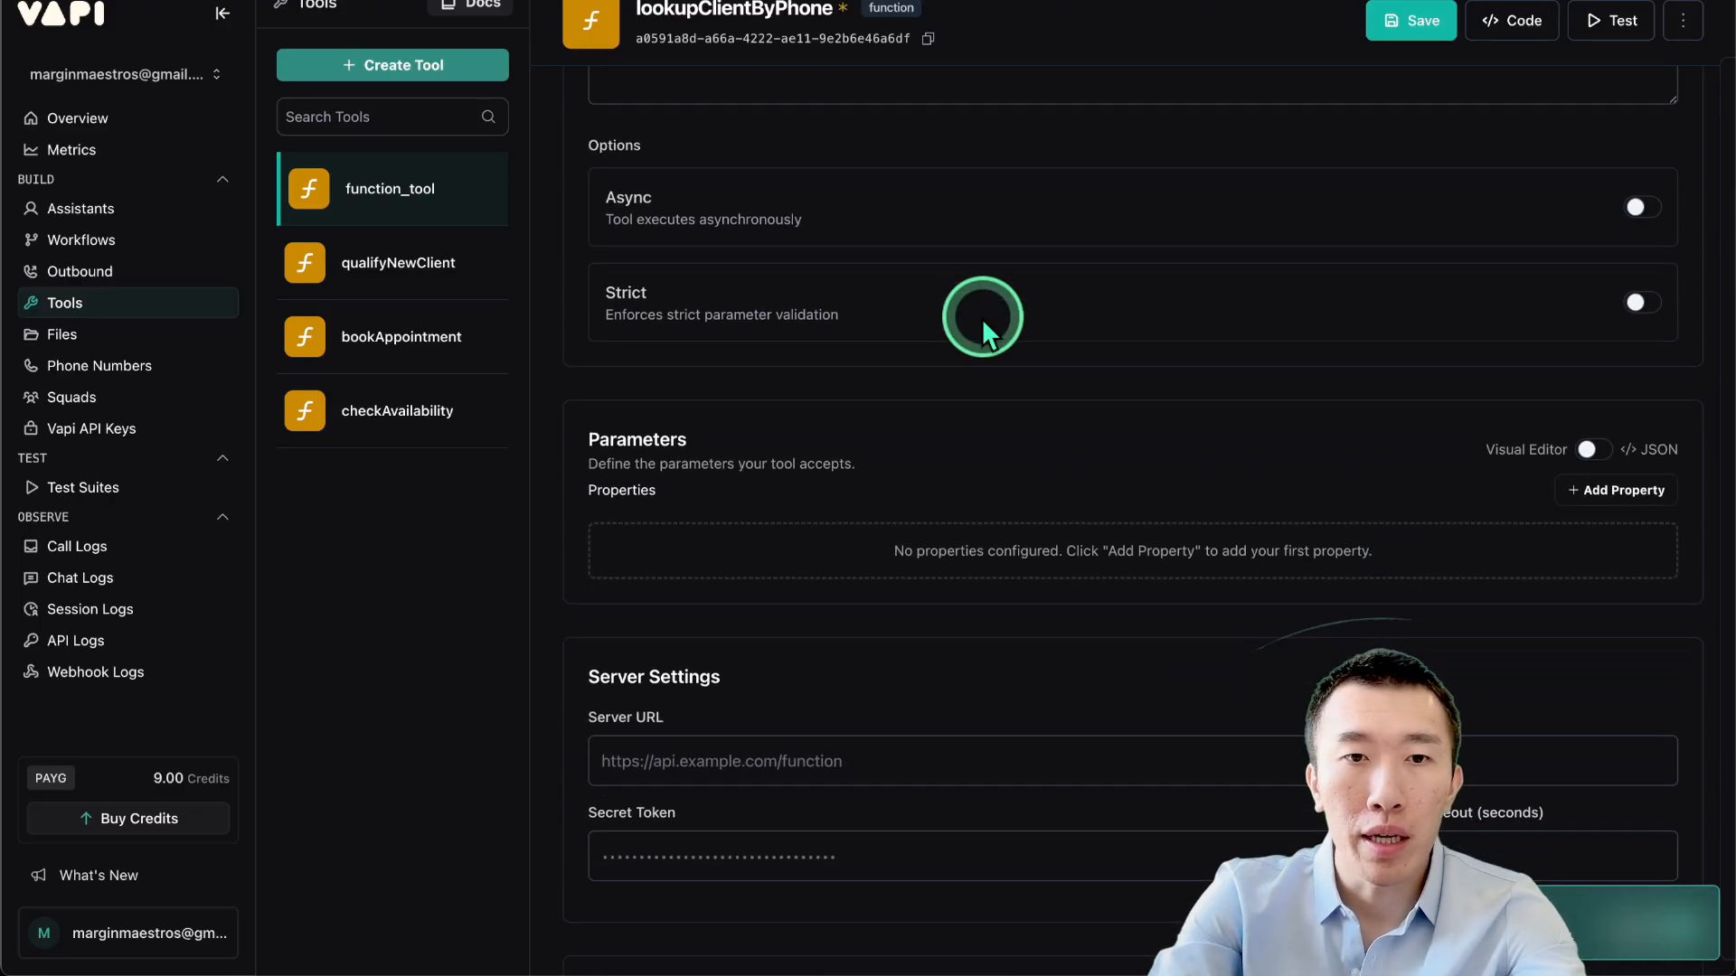
click(1587, 449)
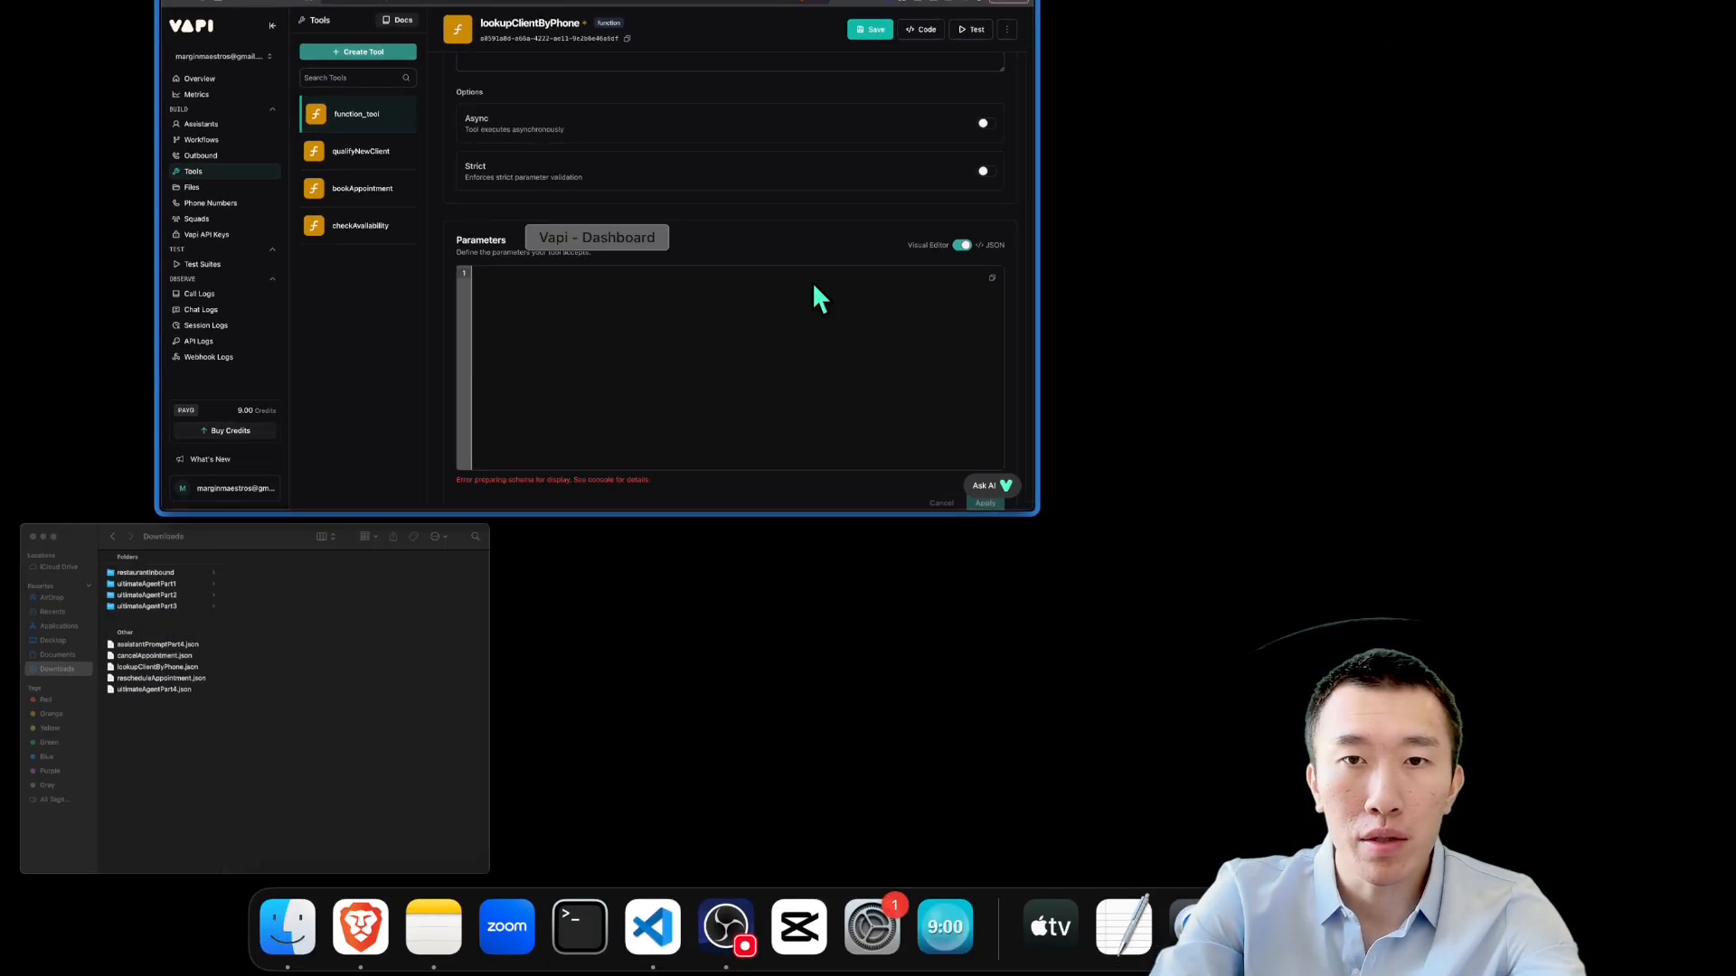
click(405, 767)
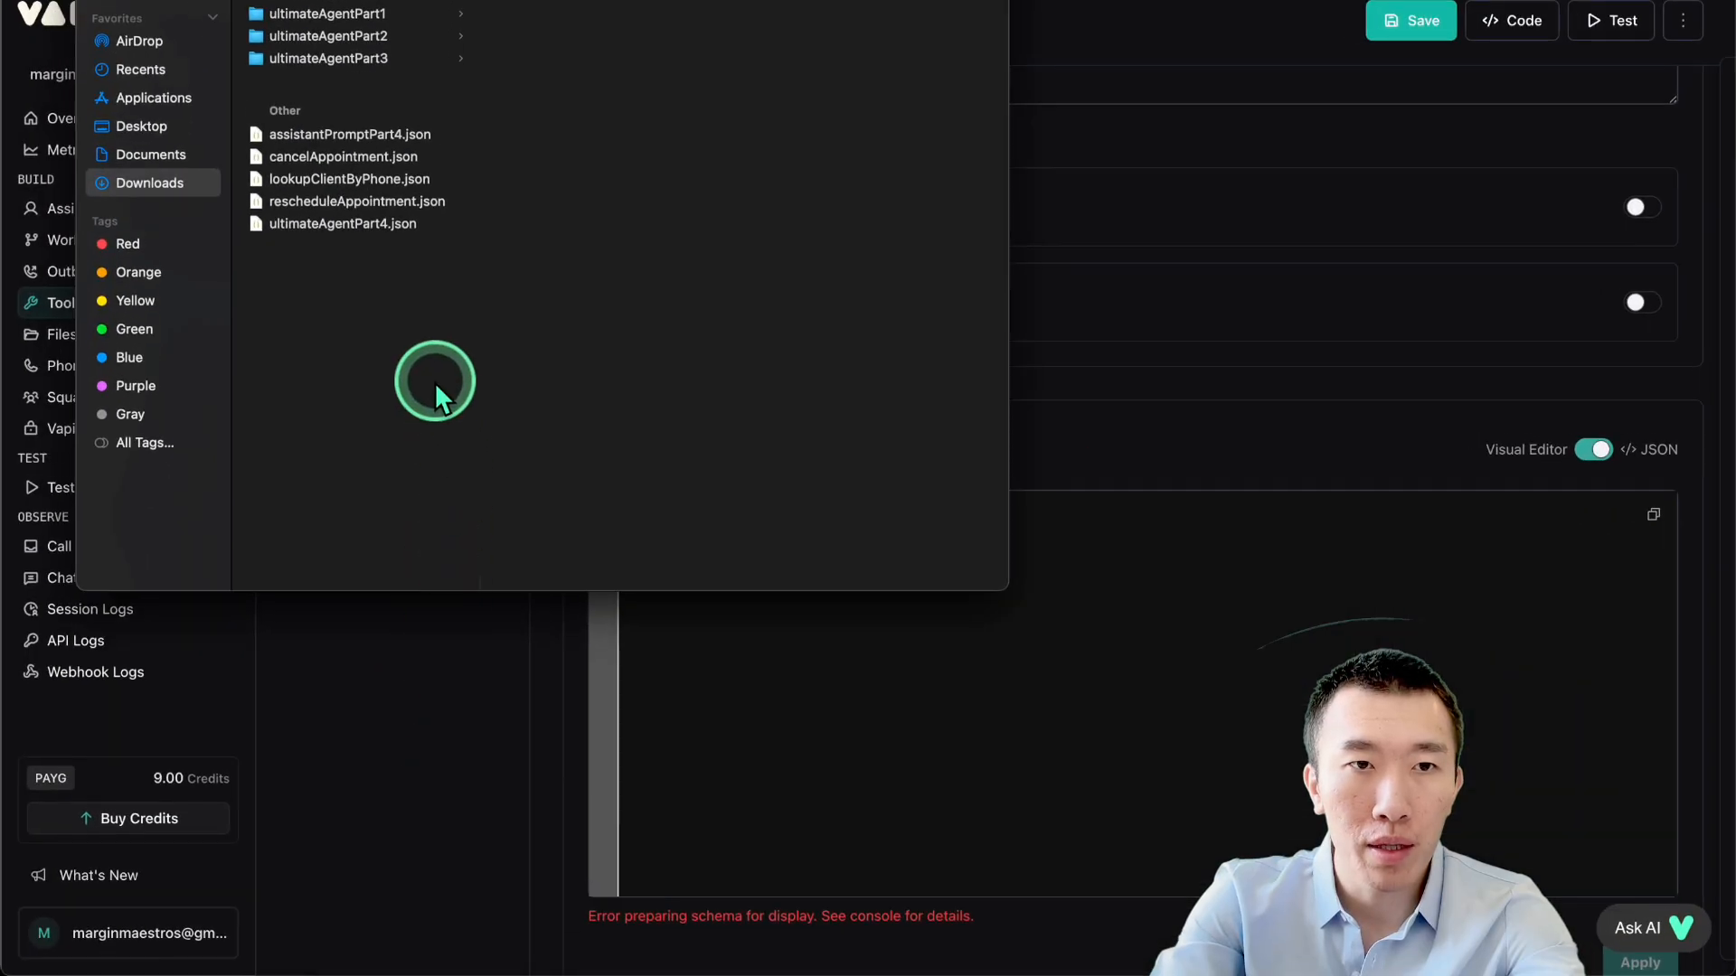
double_click(350, 180)
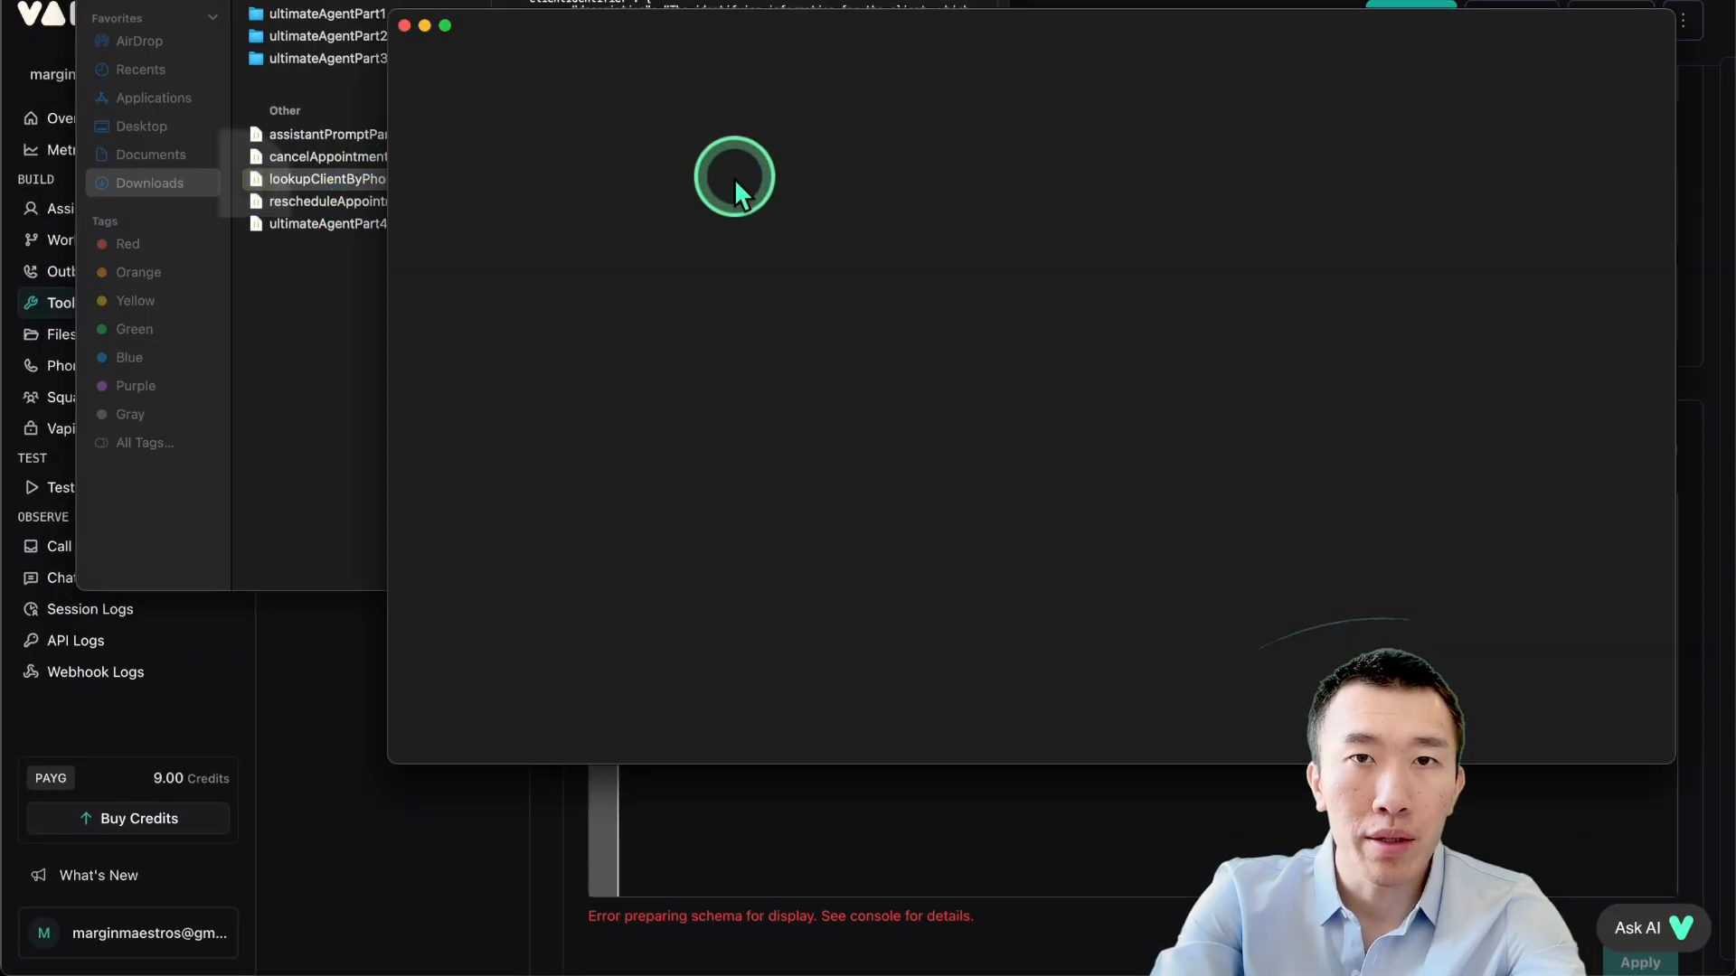
click(811, 337)
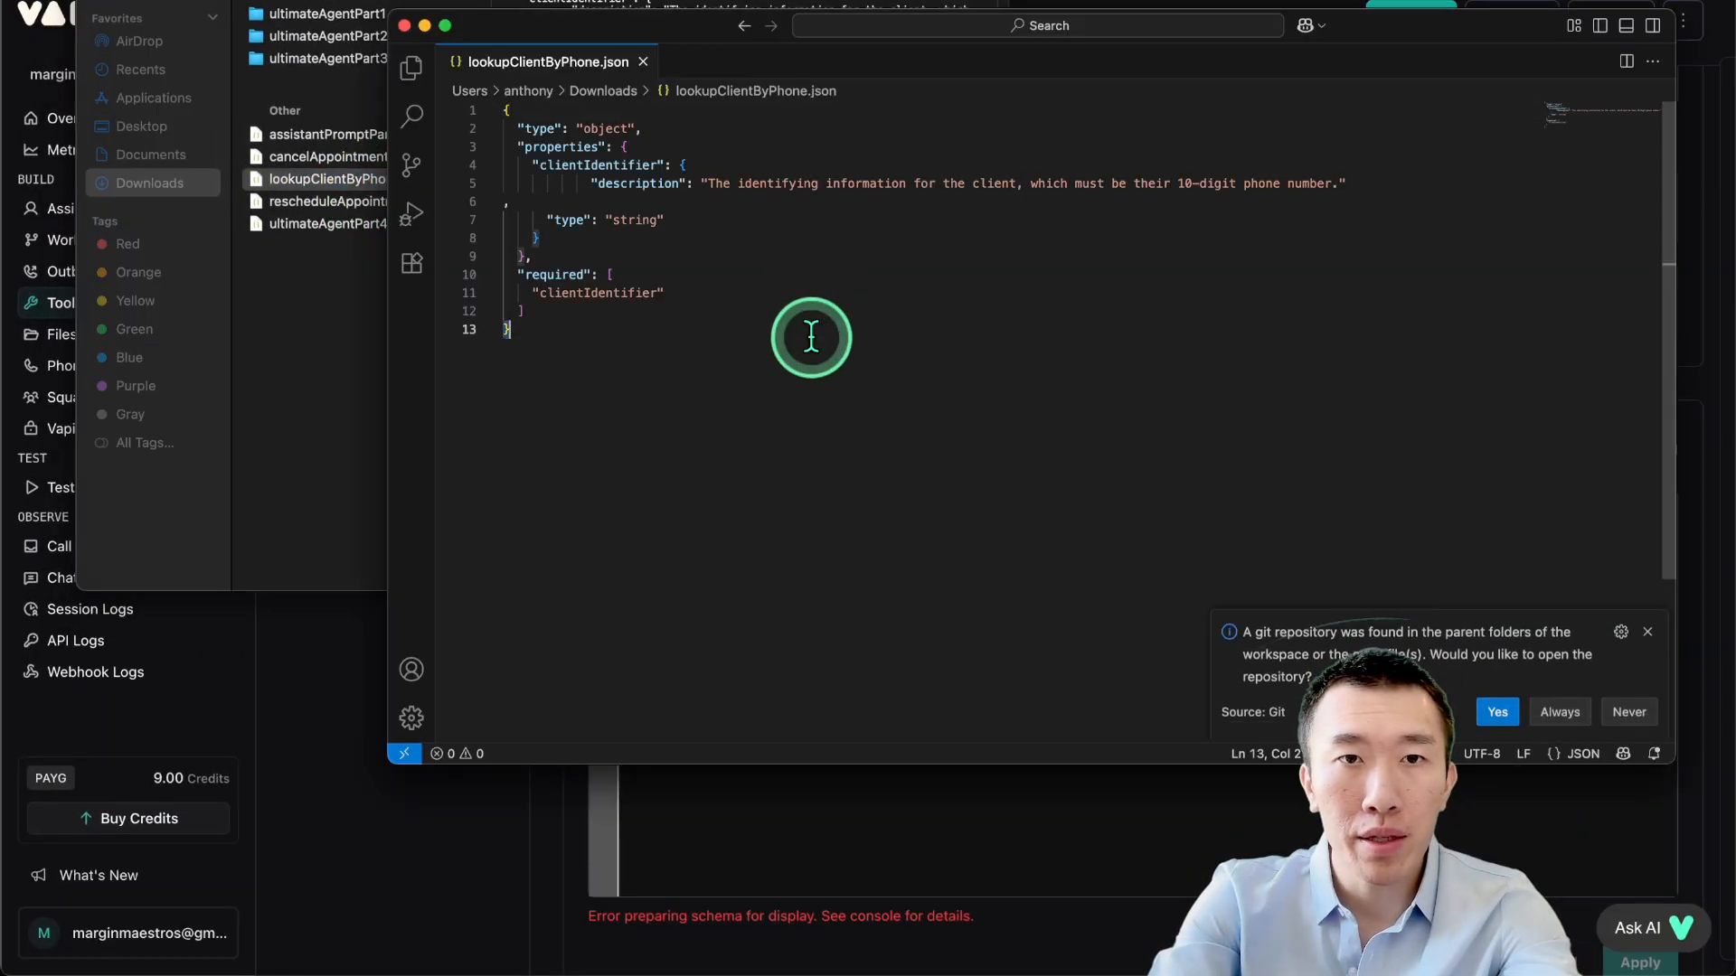
key(super+a)
key(super+c)
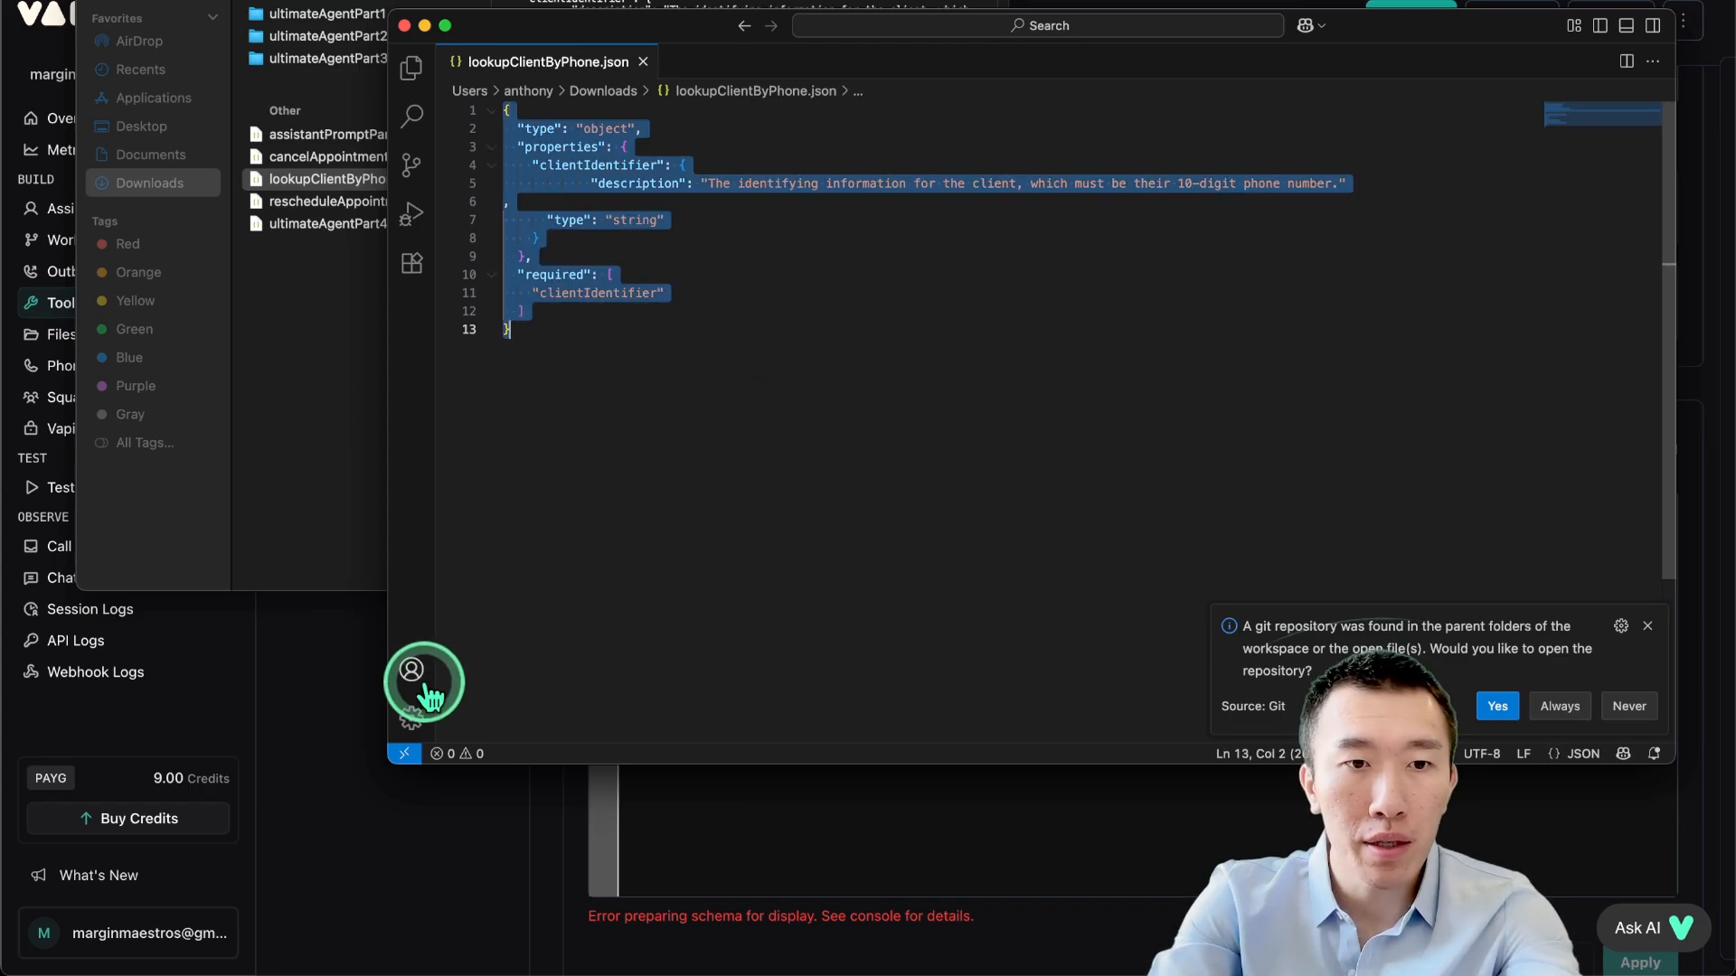
Paste the lookupClientByPhone schema into the parameters and apply it.
key(super+Tab)
click(1218, 567)
key(super+v)
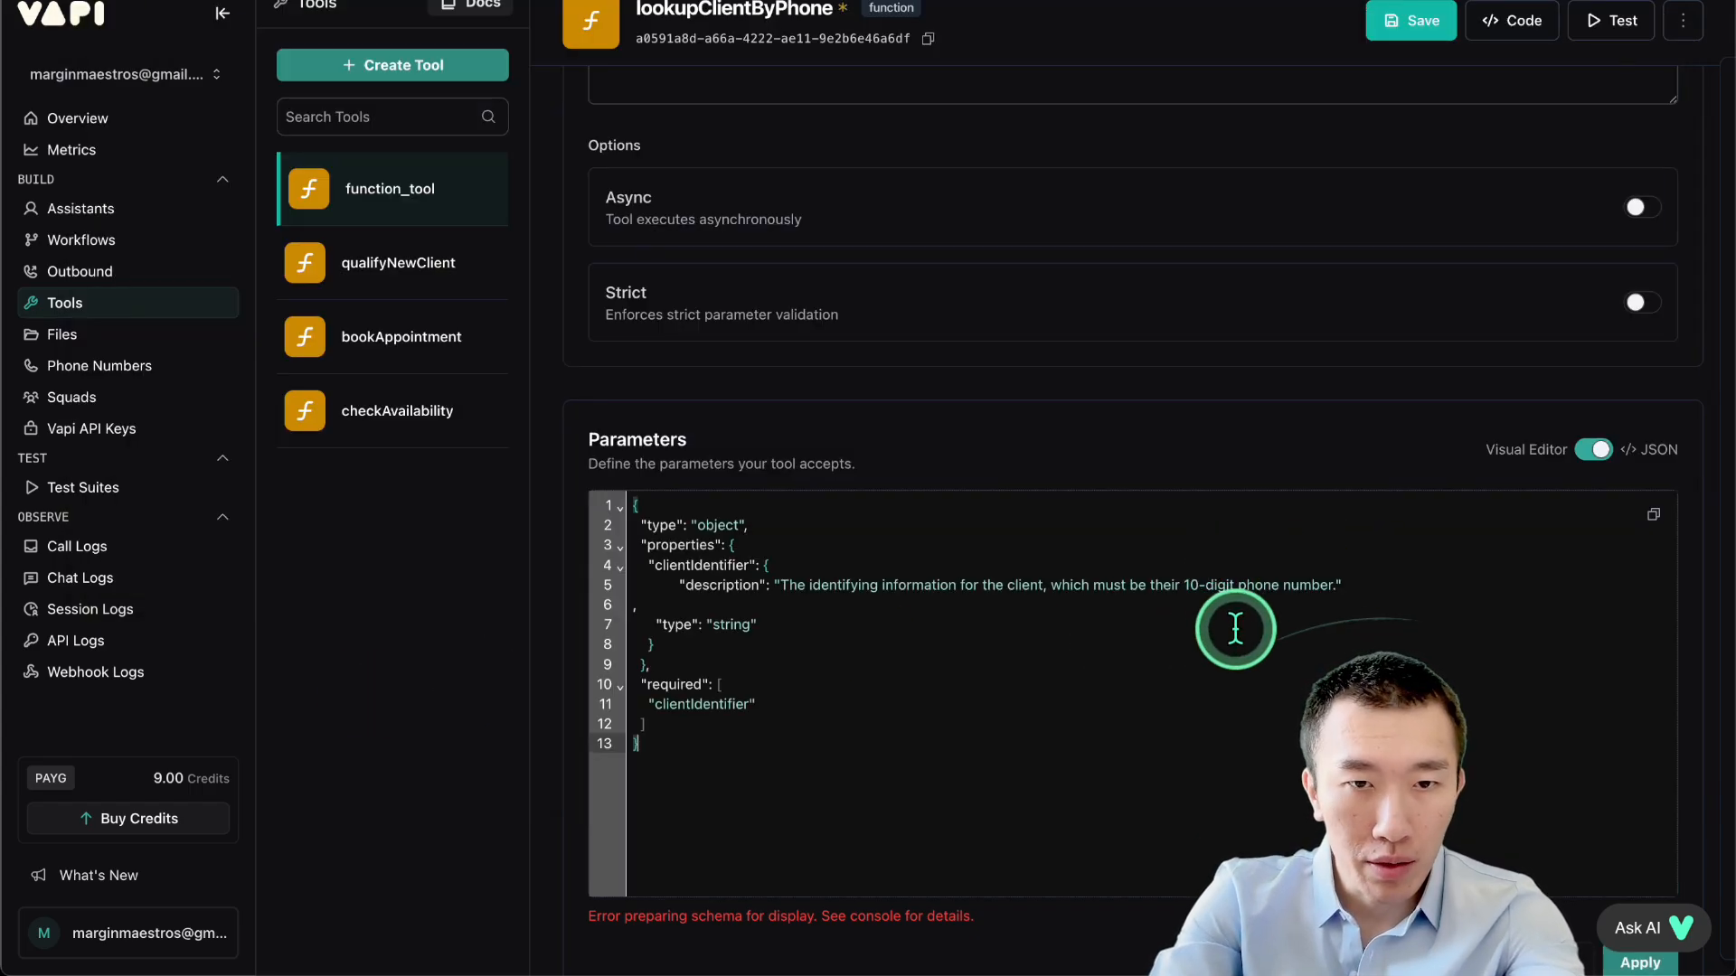
scroll(1233, 626, down, 2)
click(1640, 812)
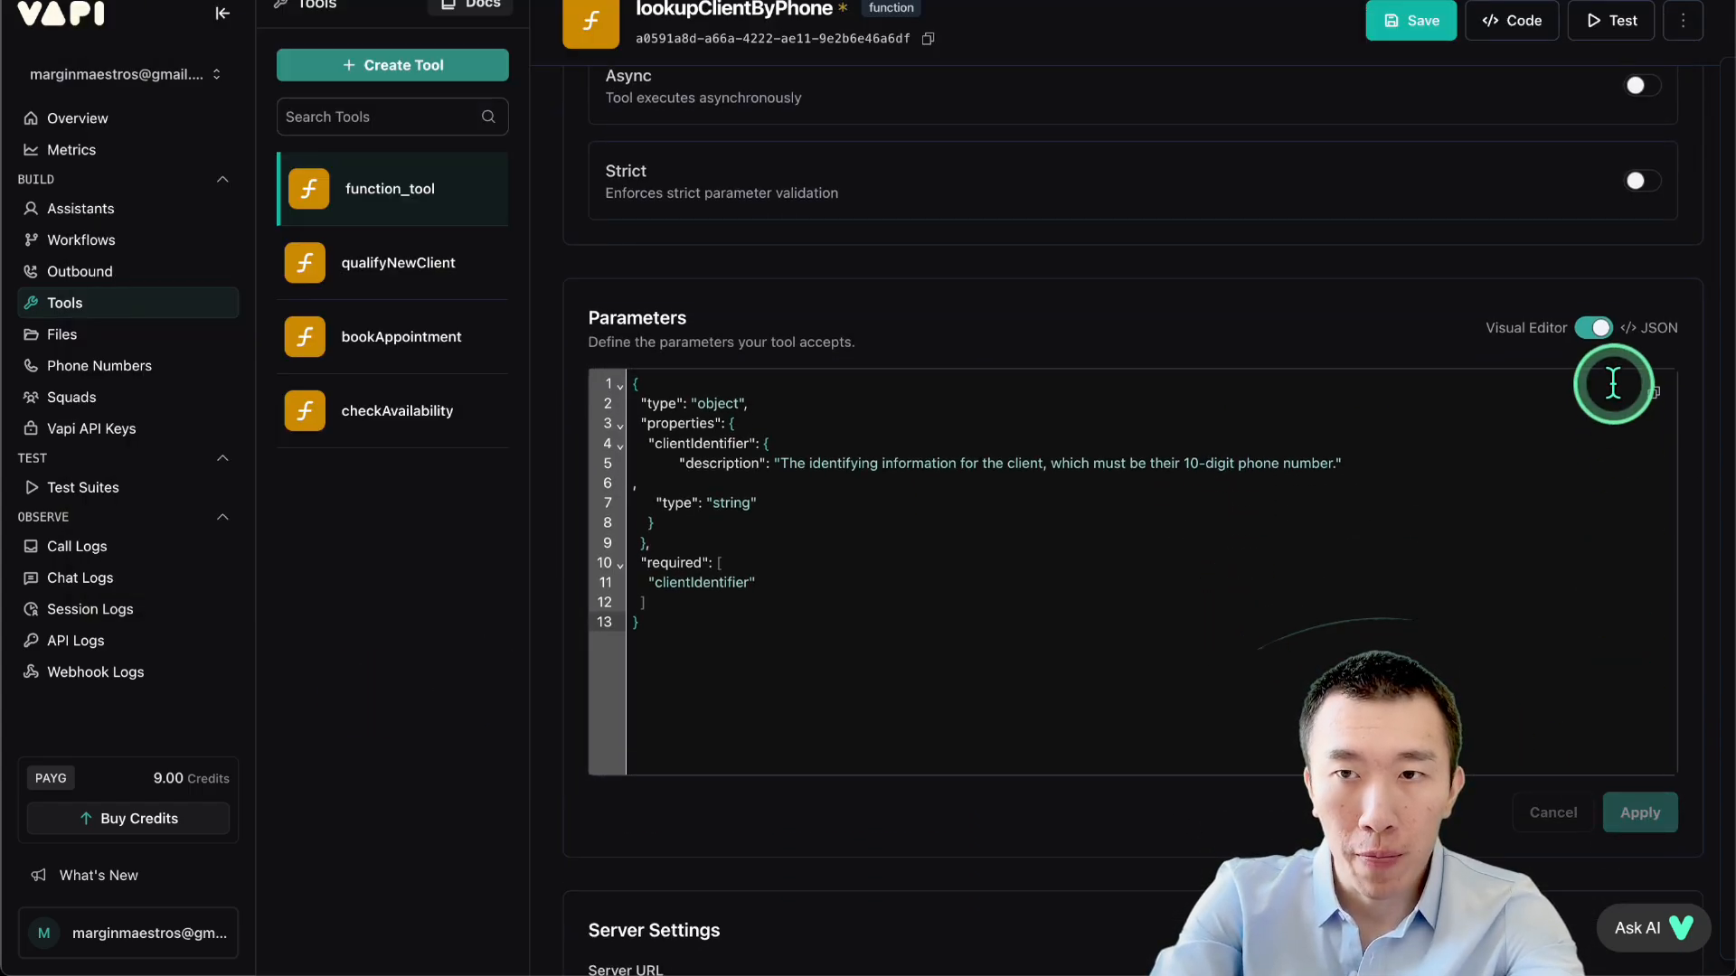
click(1594, 329)
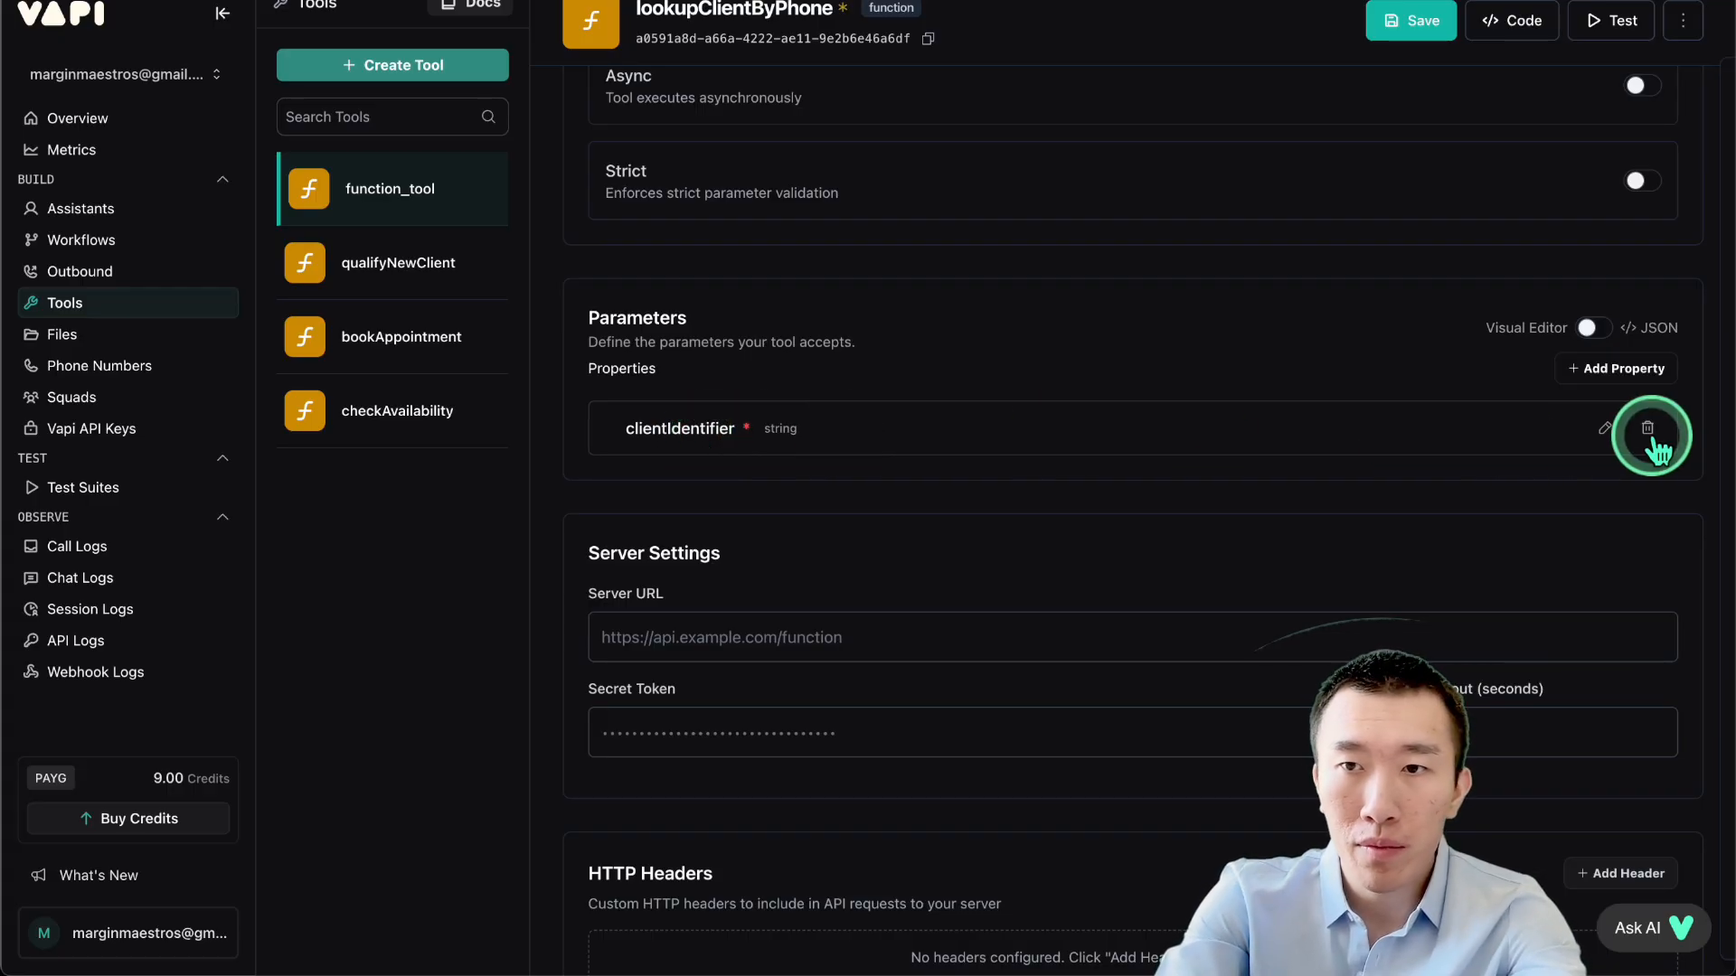
click(1606, 429)
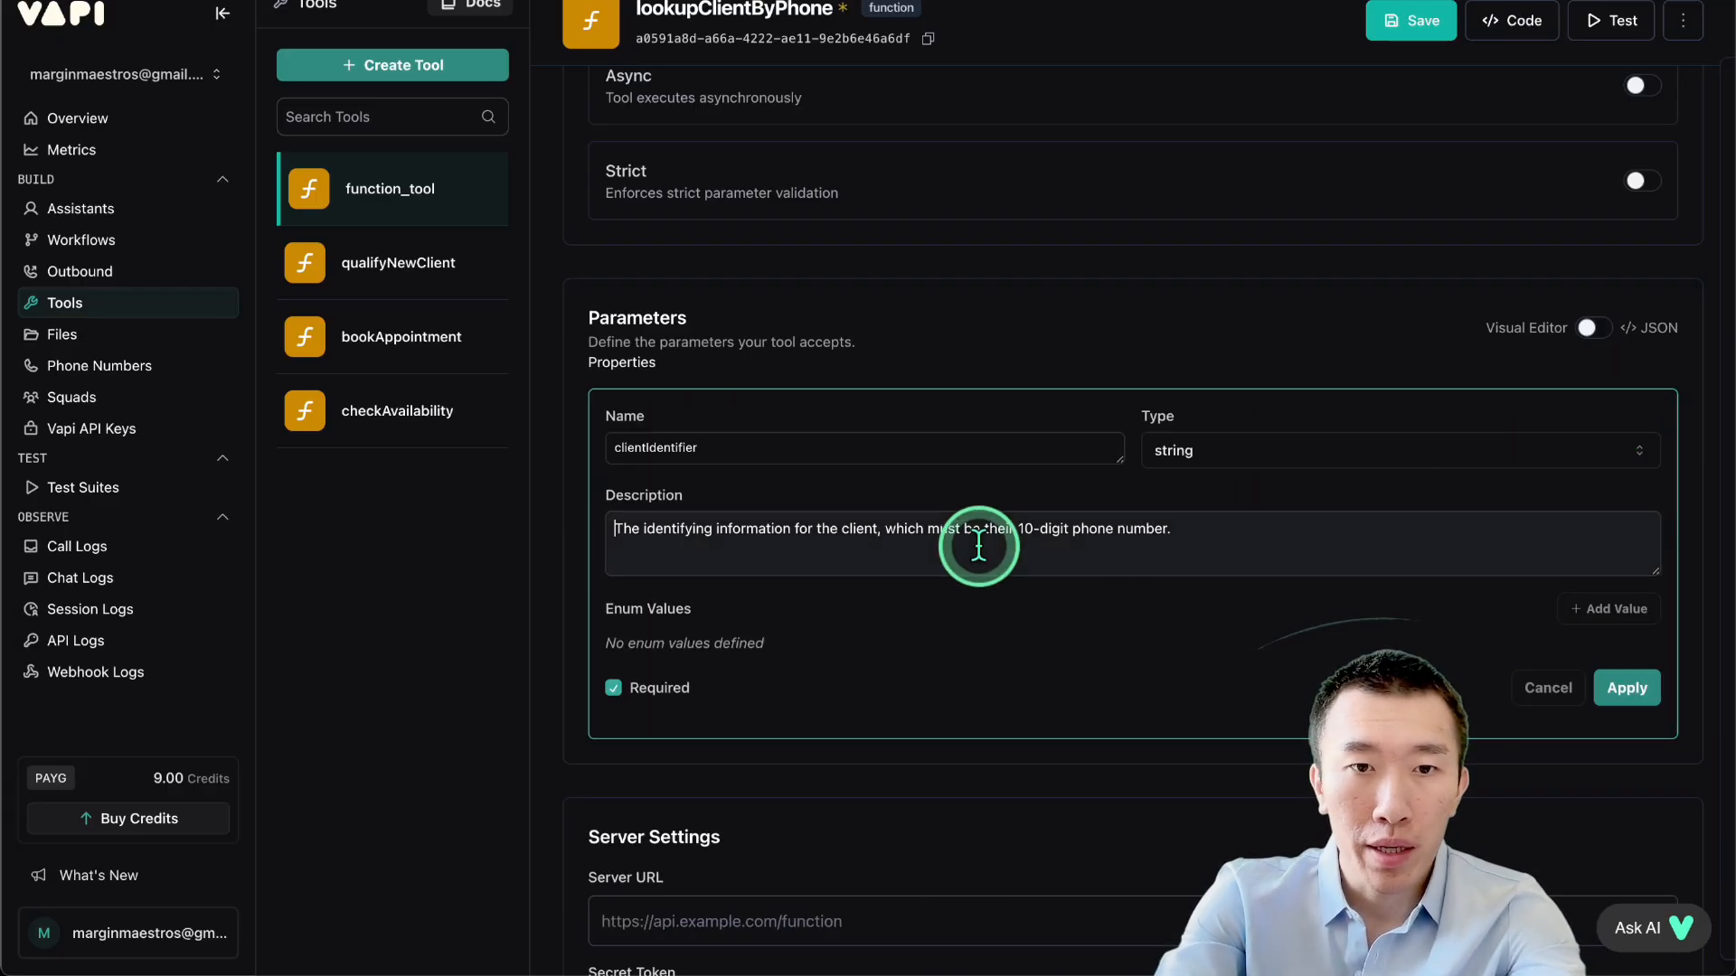
click(652, 534)
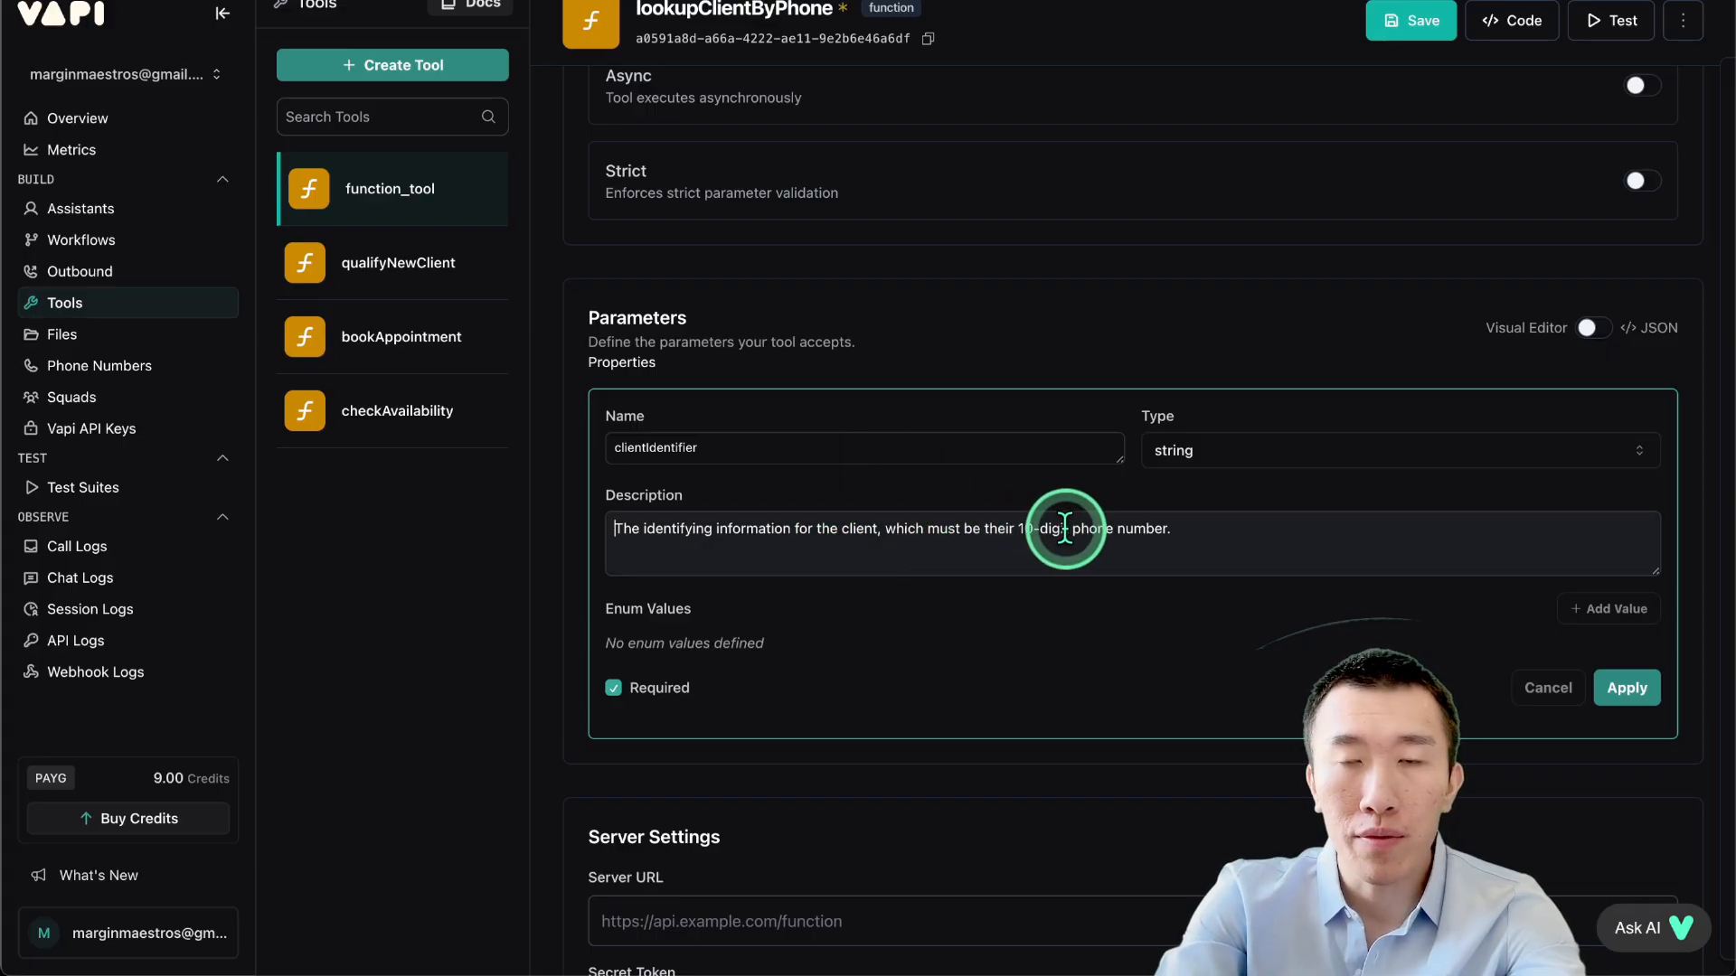
click(1609, 690)
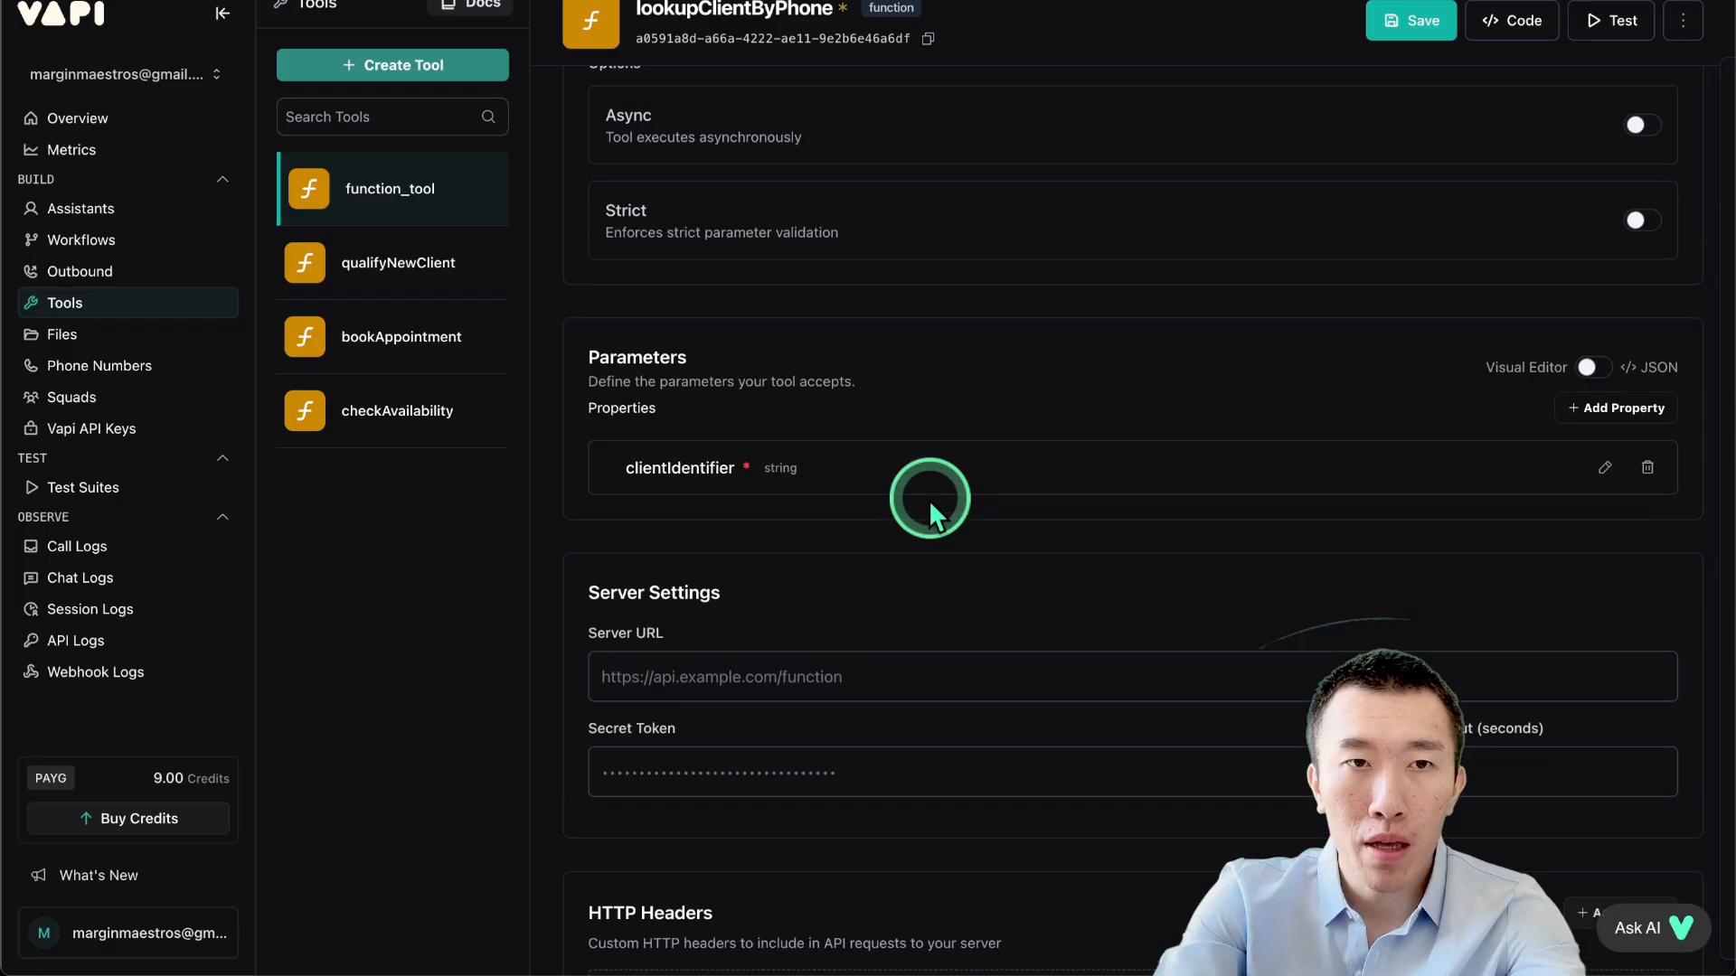
scroll(929, 499, up, 3)
click(1396, 27)
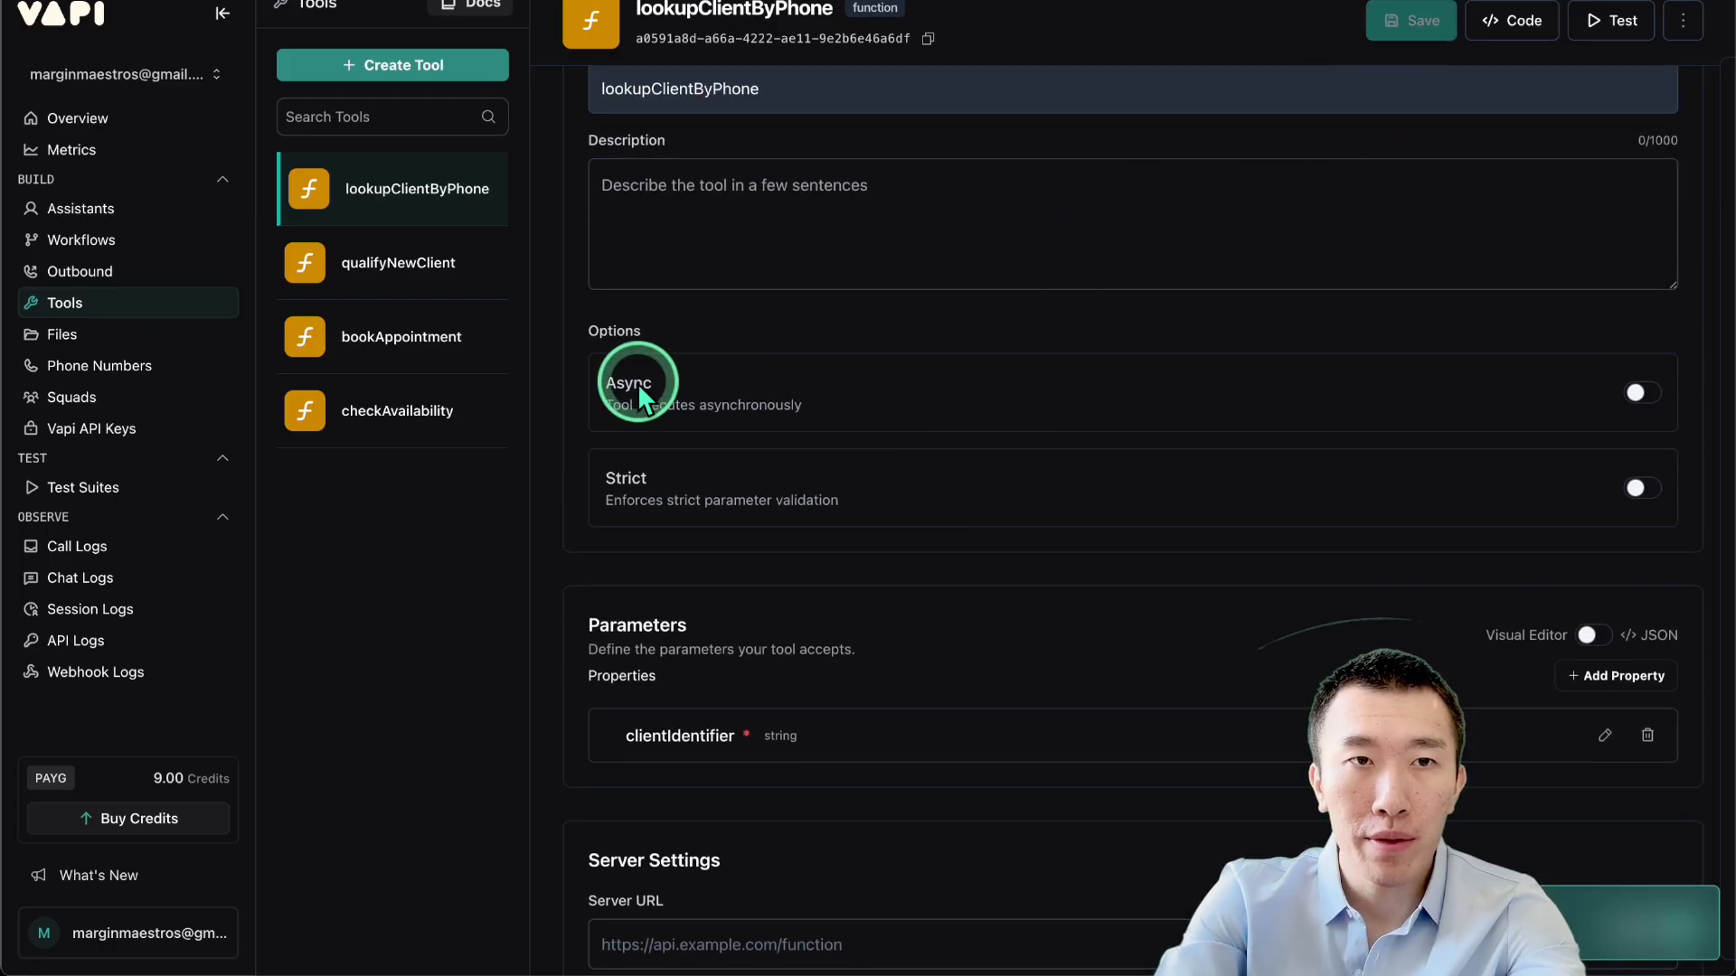
Create a new custom tool named rescheduleAppointment.
click(436, 70)
click(427, 115)
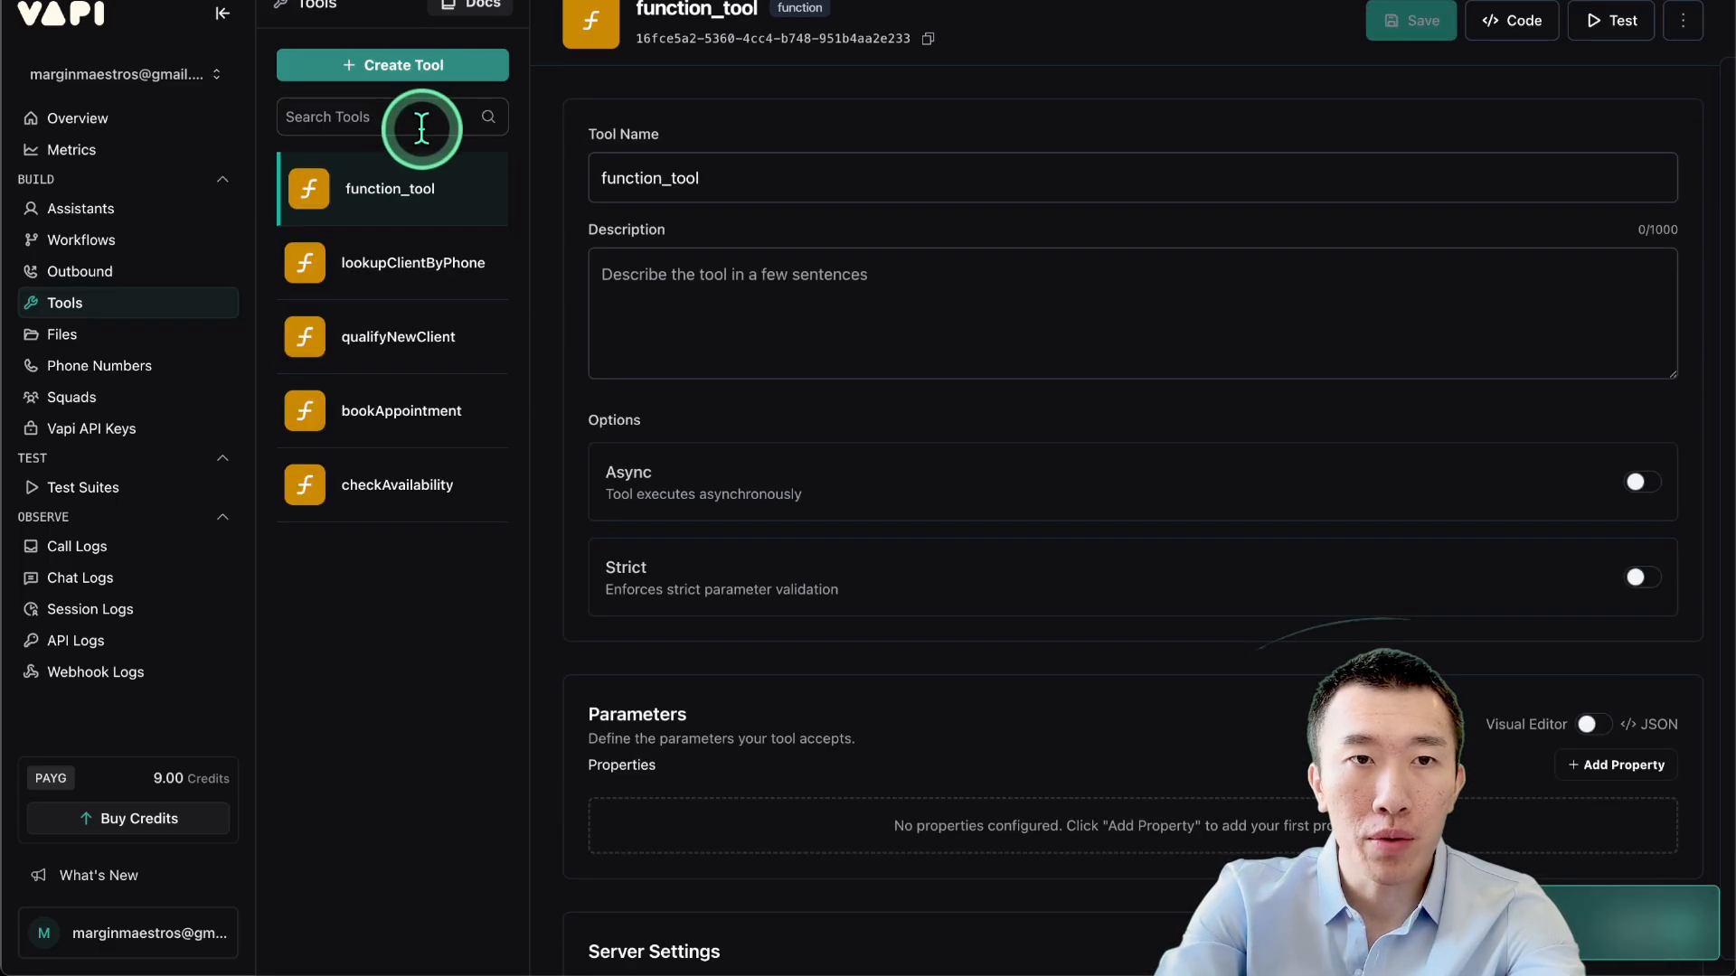
double_click(736, 182)
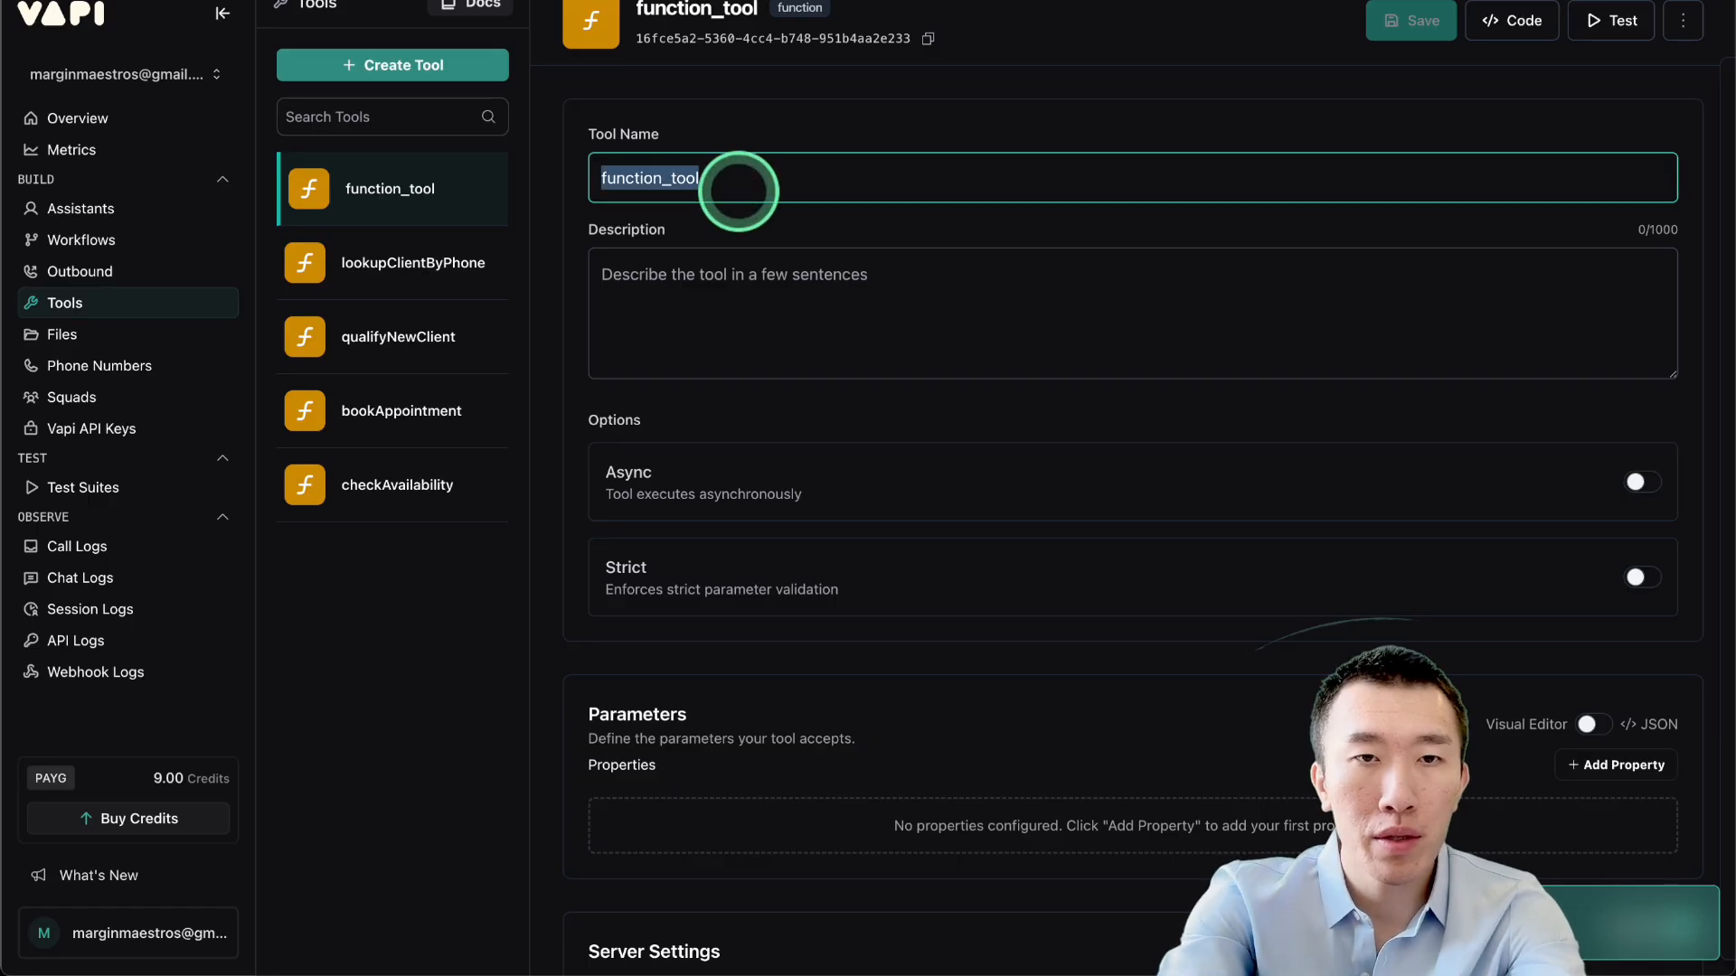
text(reschedule)
click(767, 262)
Paste the rescheduleAppointment.json schema as the tool's JSON parameters, then return to the visual view.
scroll(766, 264, down, 4)
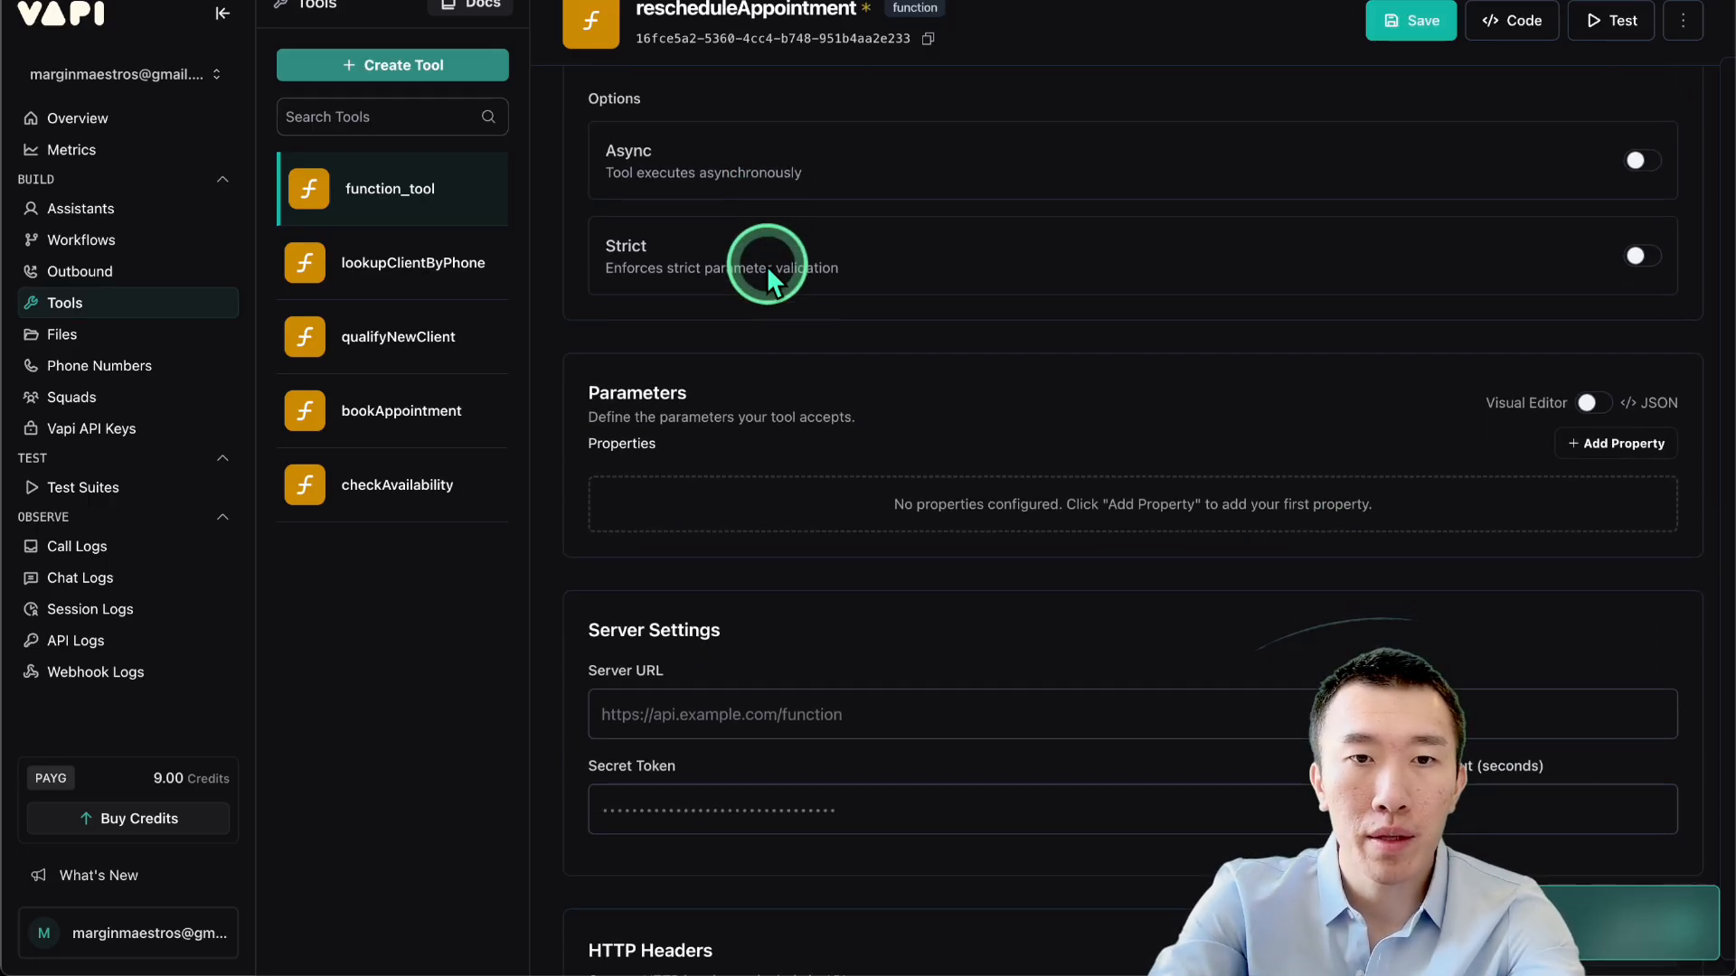
click(1578, 384)
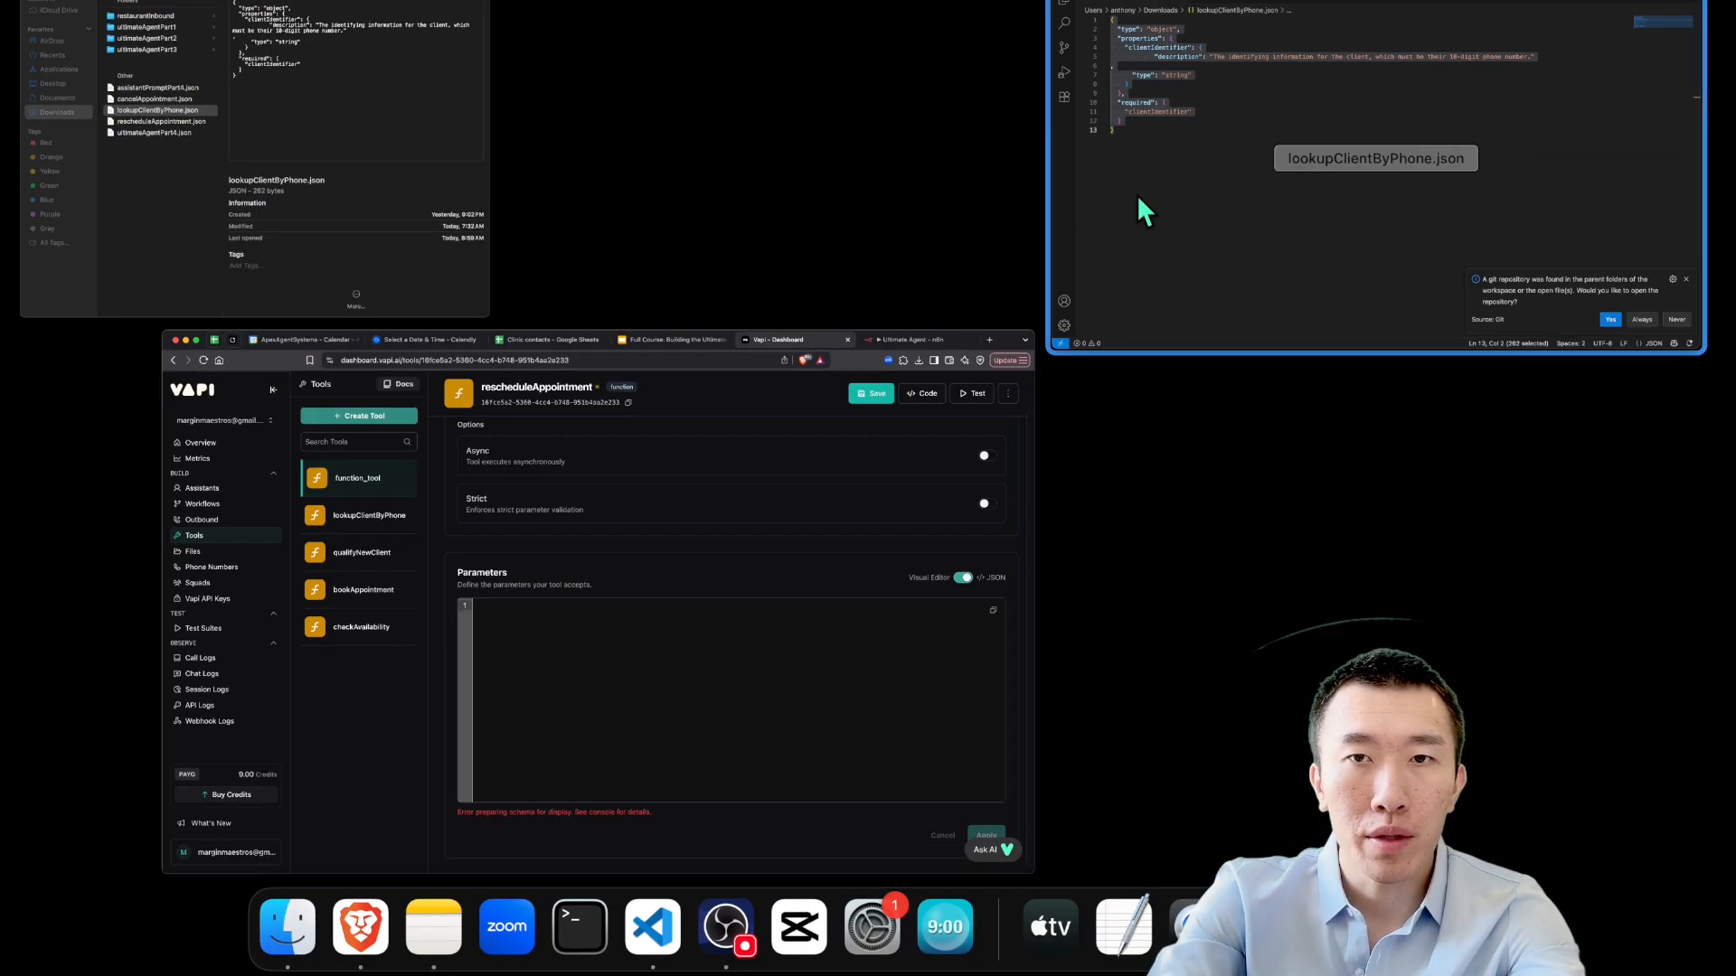
click(202, 193)
double_click(339, 200)
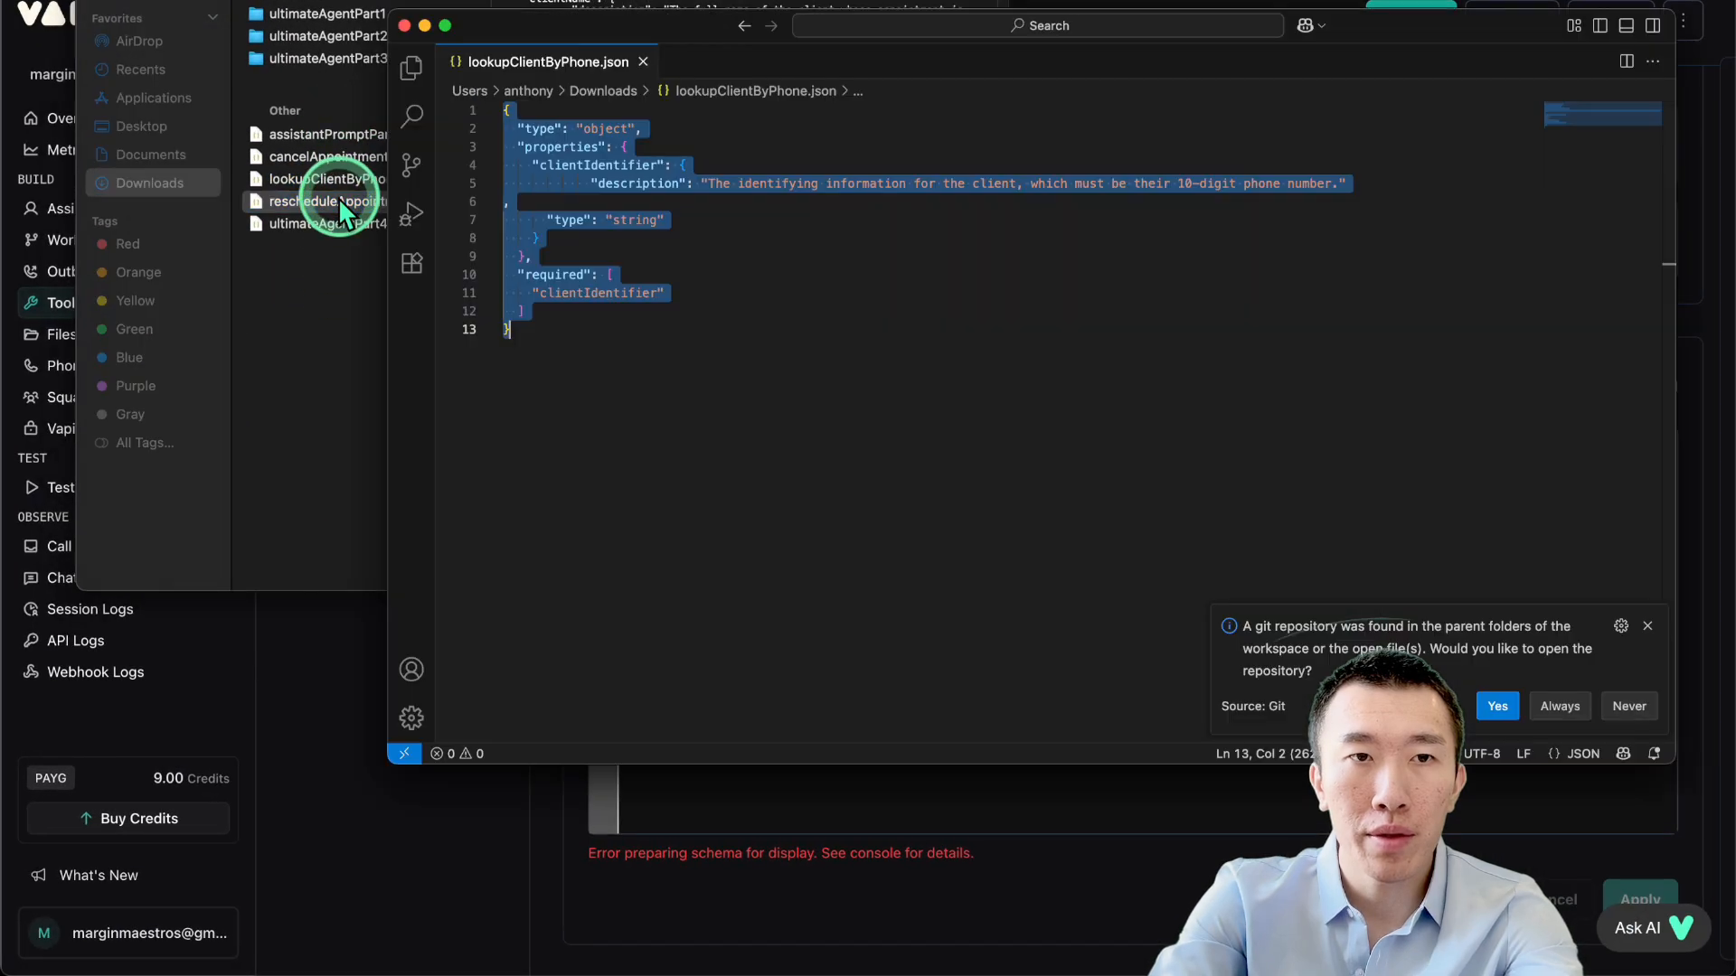
click(833, 284)
key(super+a)
click(339, 712)
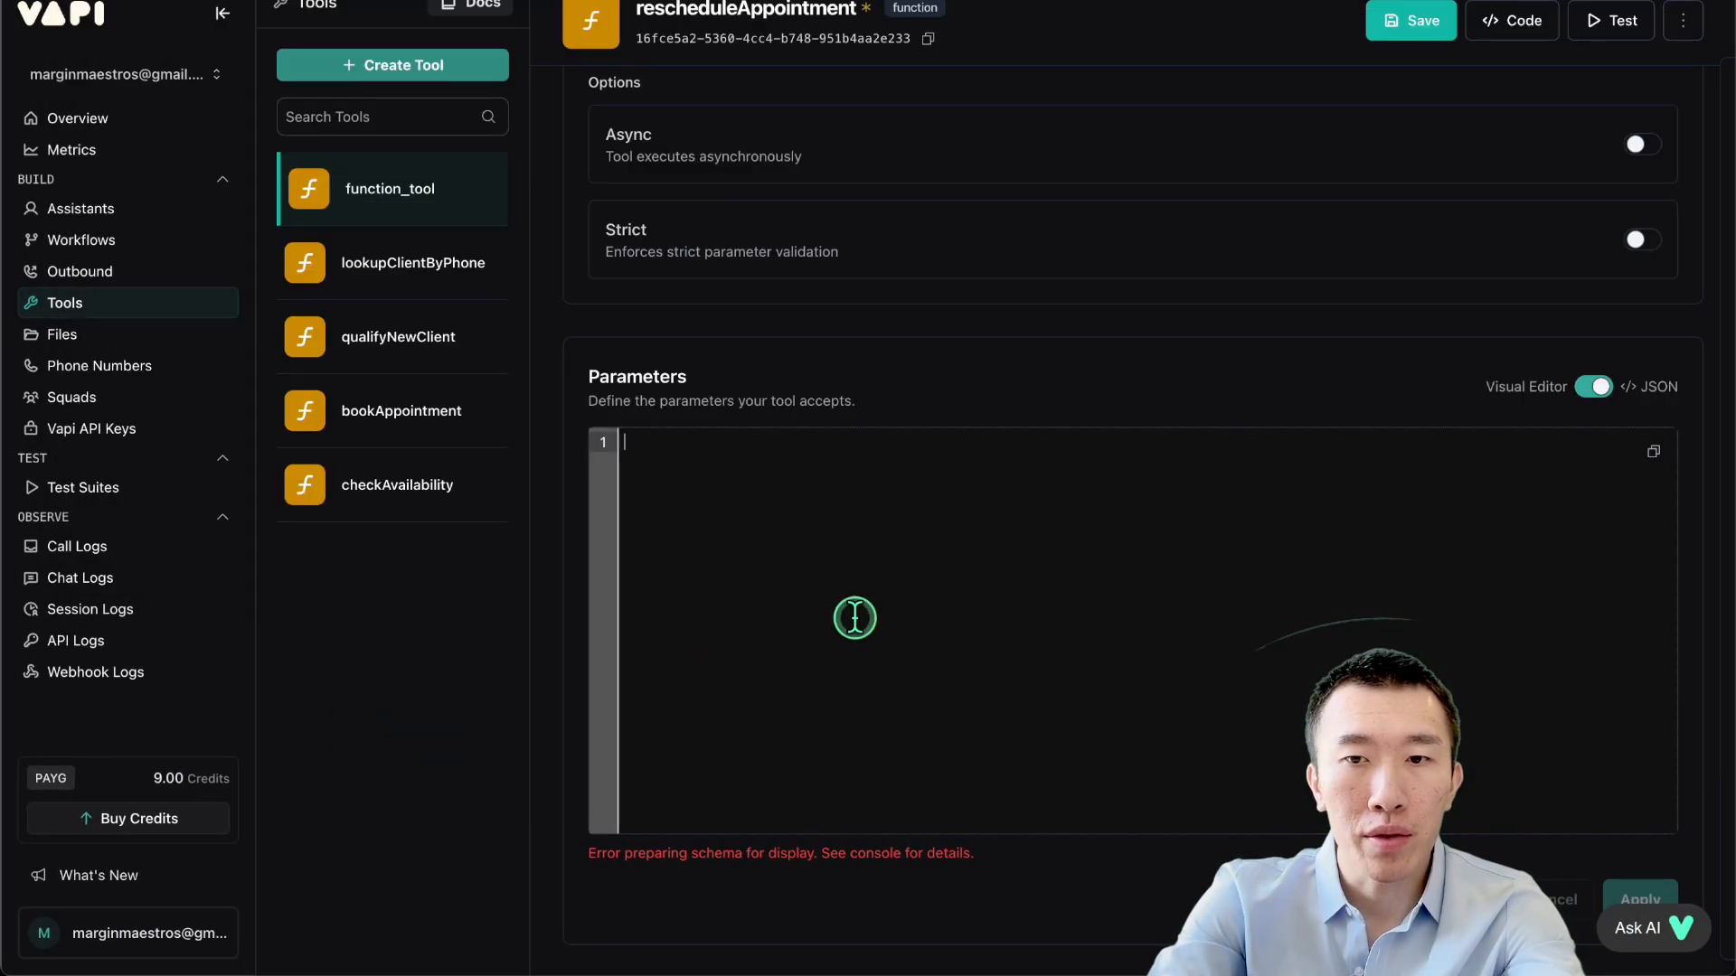
key(super+v)
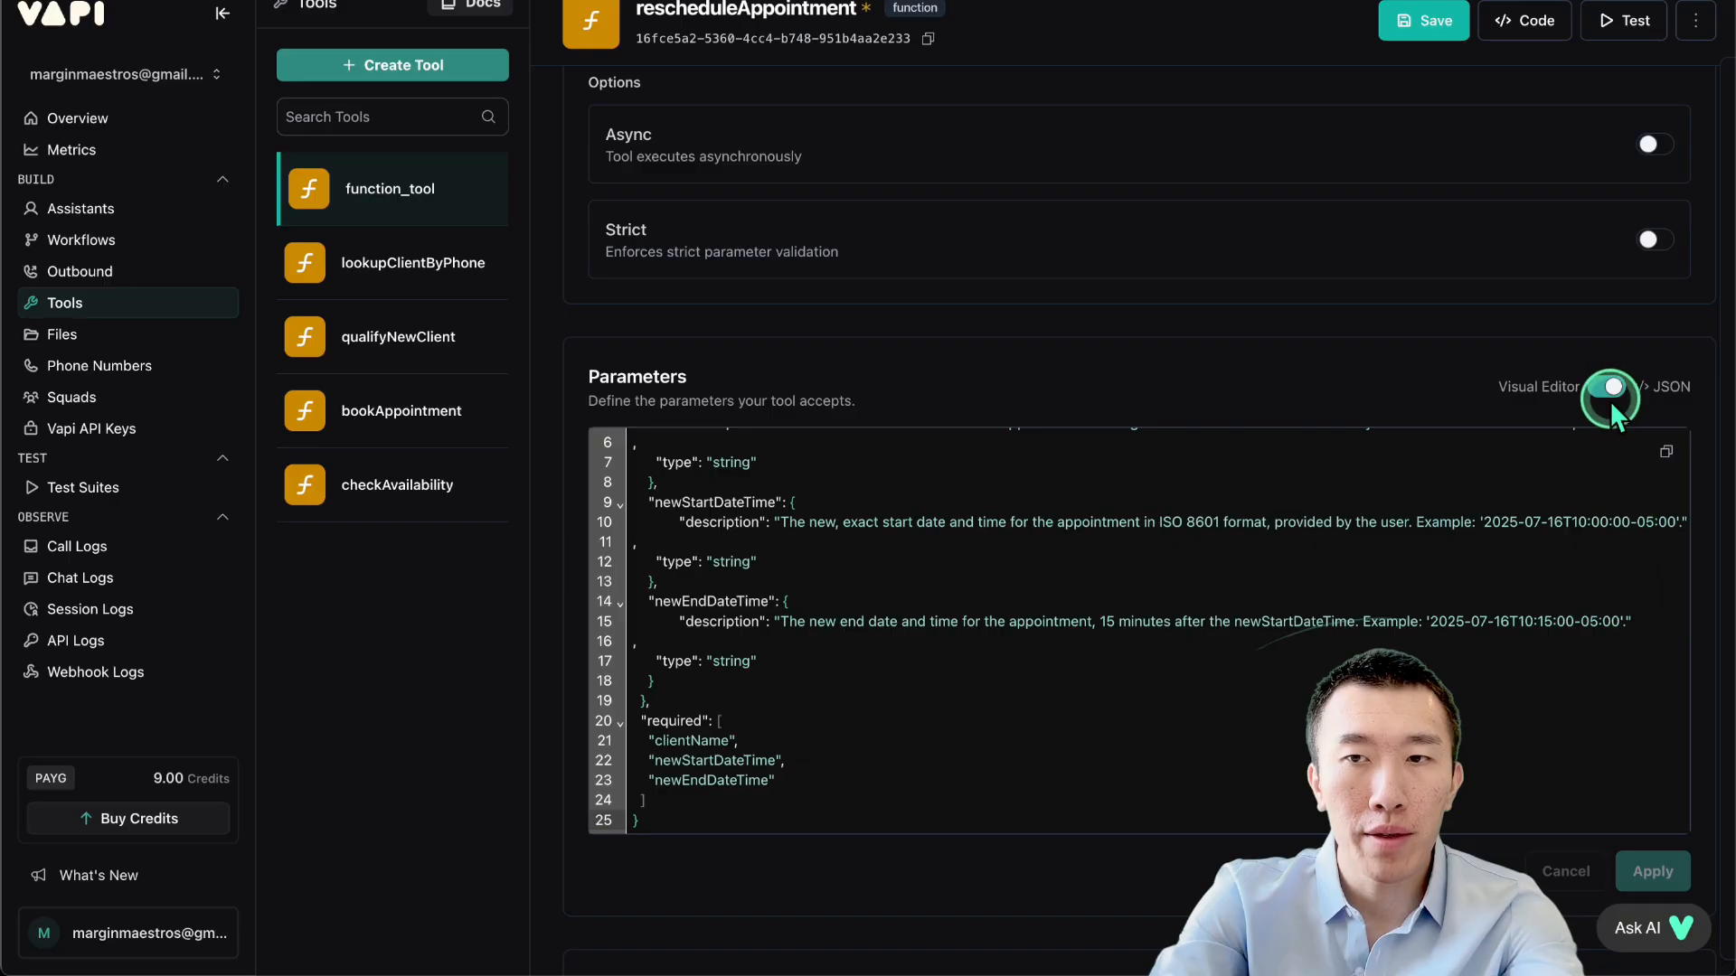
click(1613, 406)
Highlight the clientName and newStartDateTime properties in the parameter list.
drag(664, 486, 843, 492)
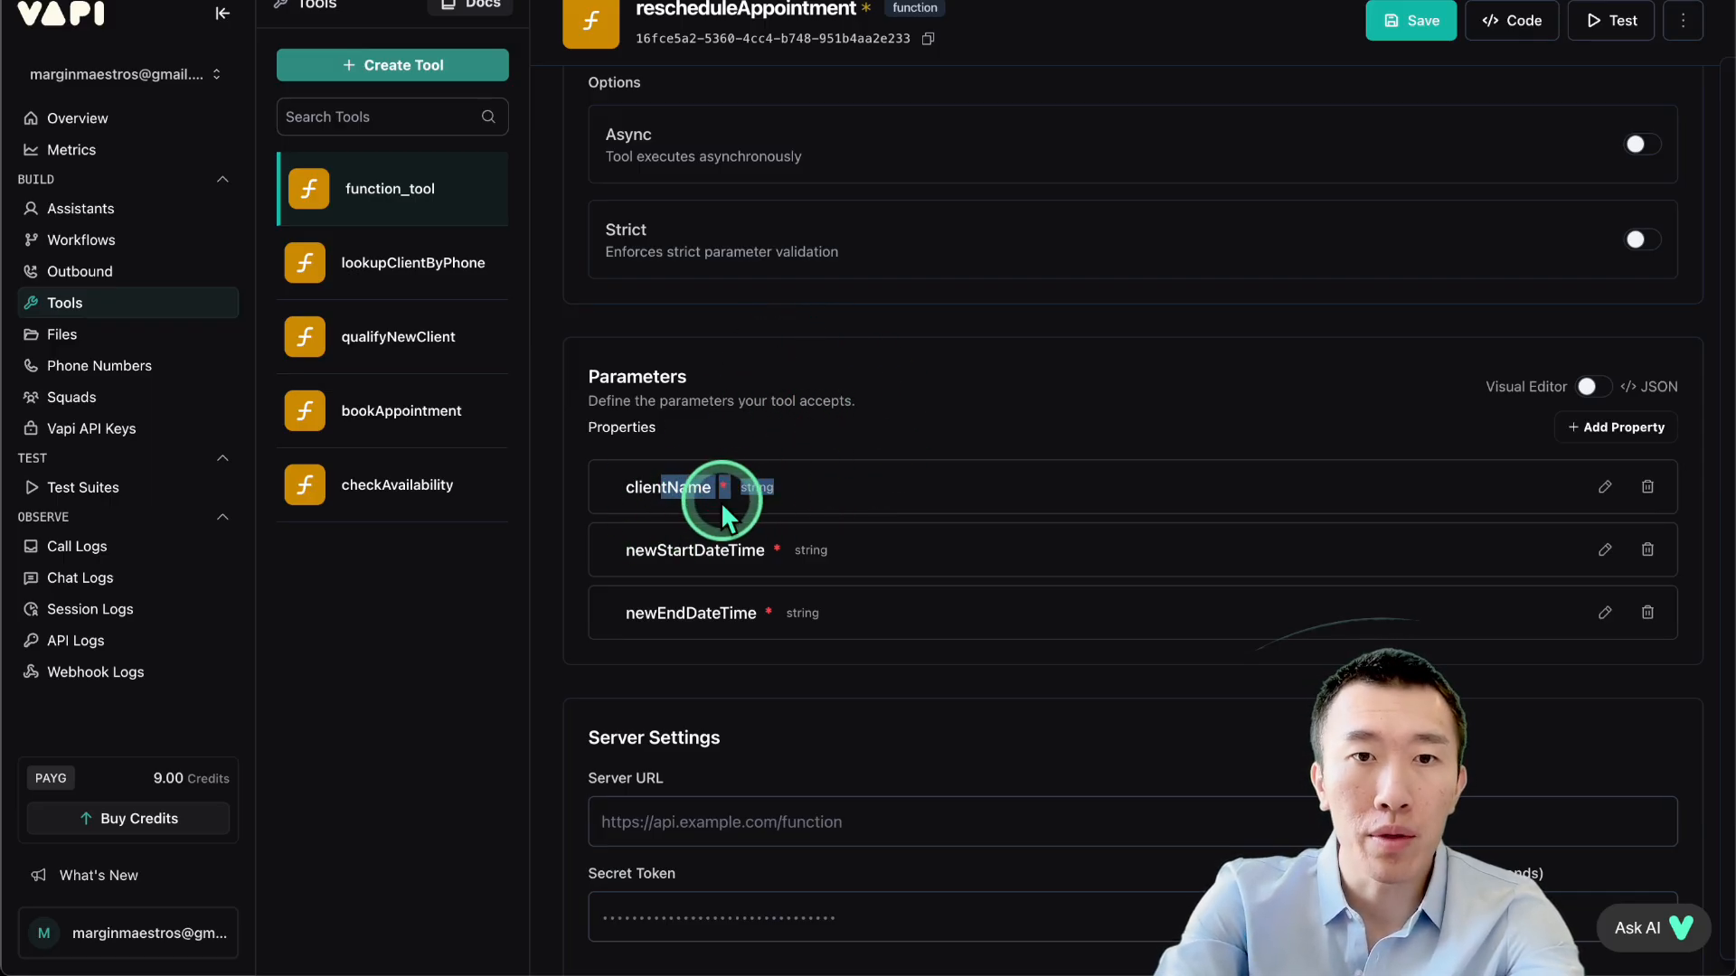
click(684, 484)
drag(671, 485, 894, 488)
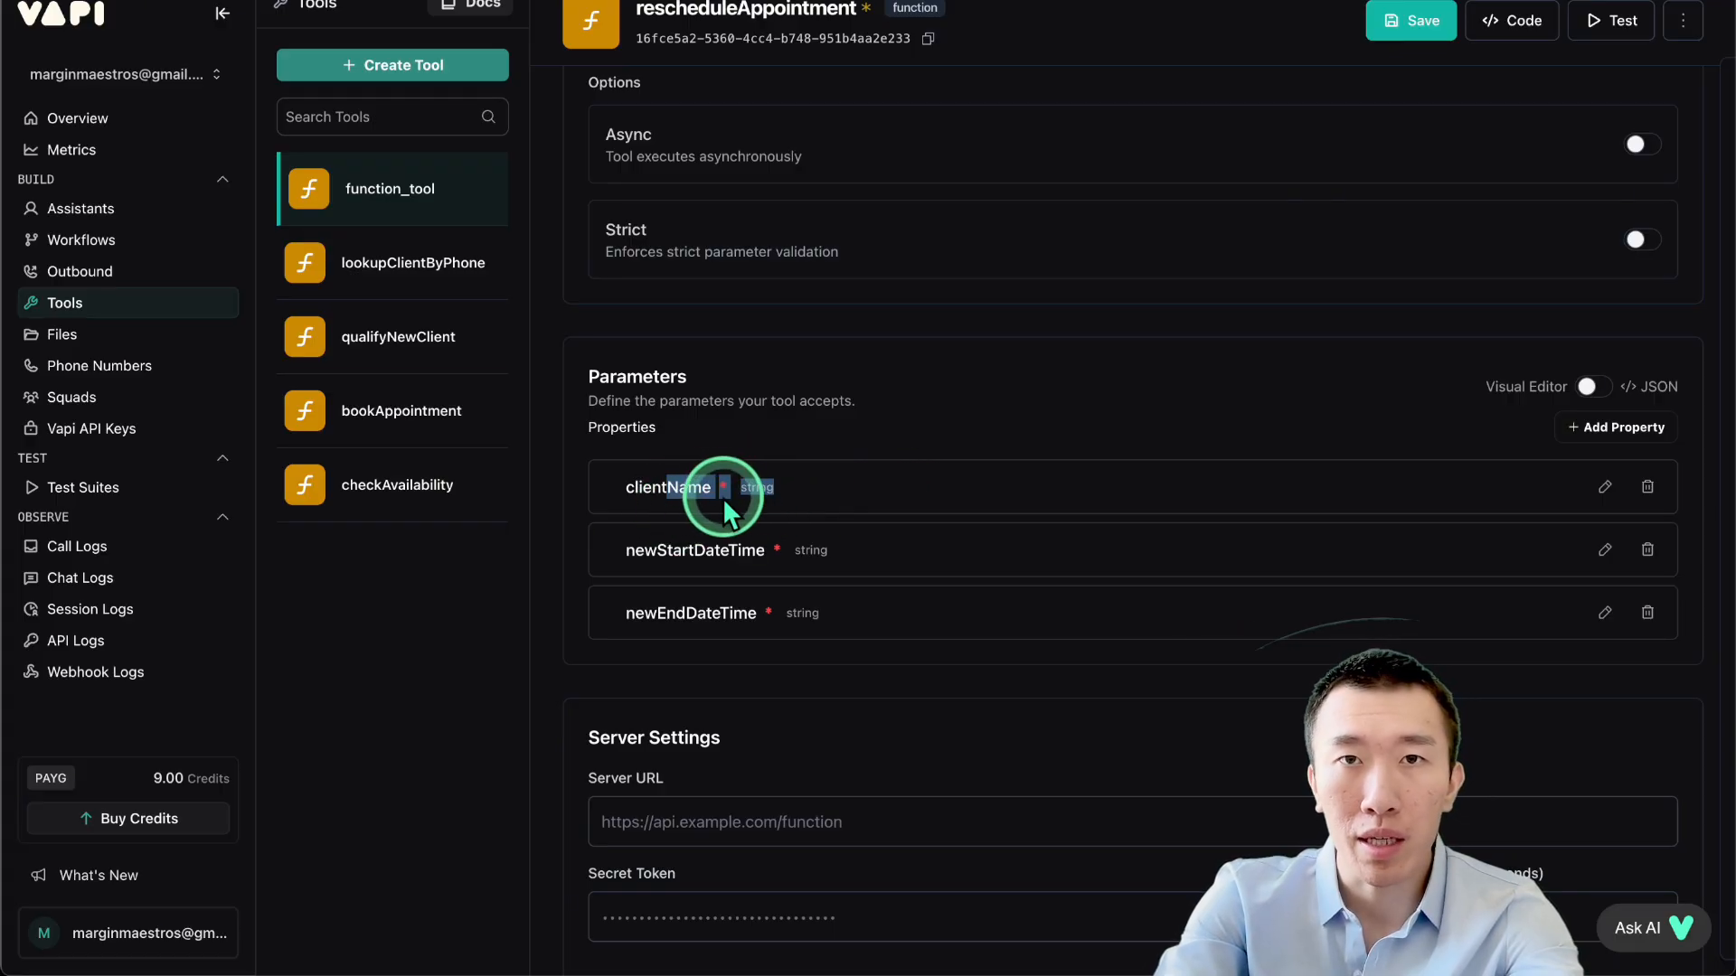
click(678, 487)
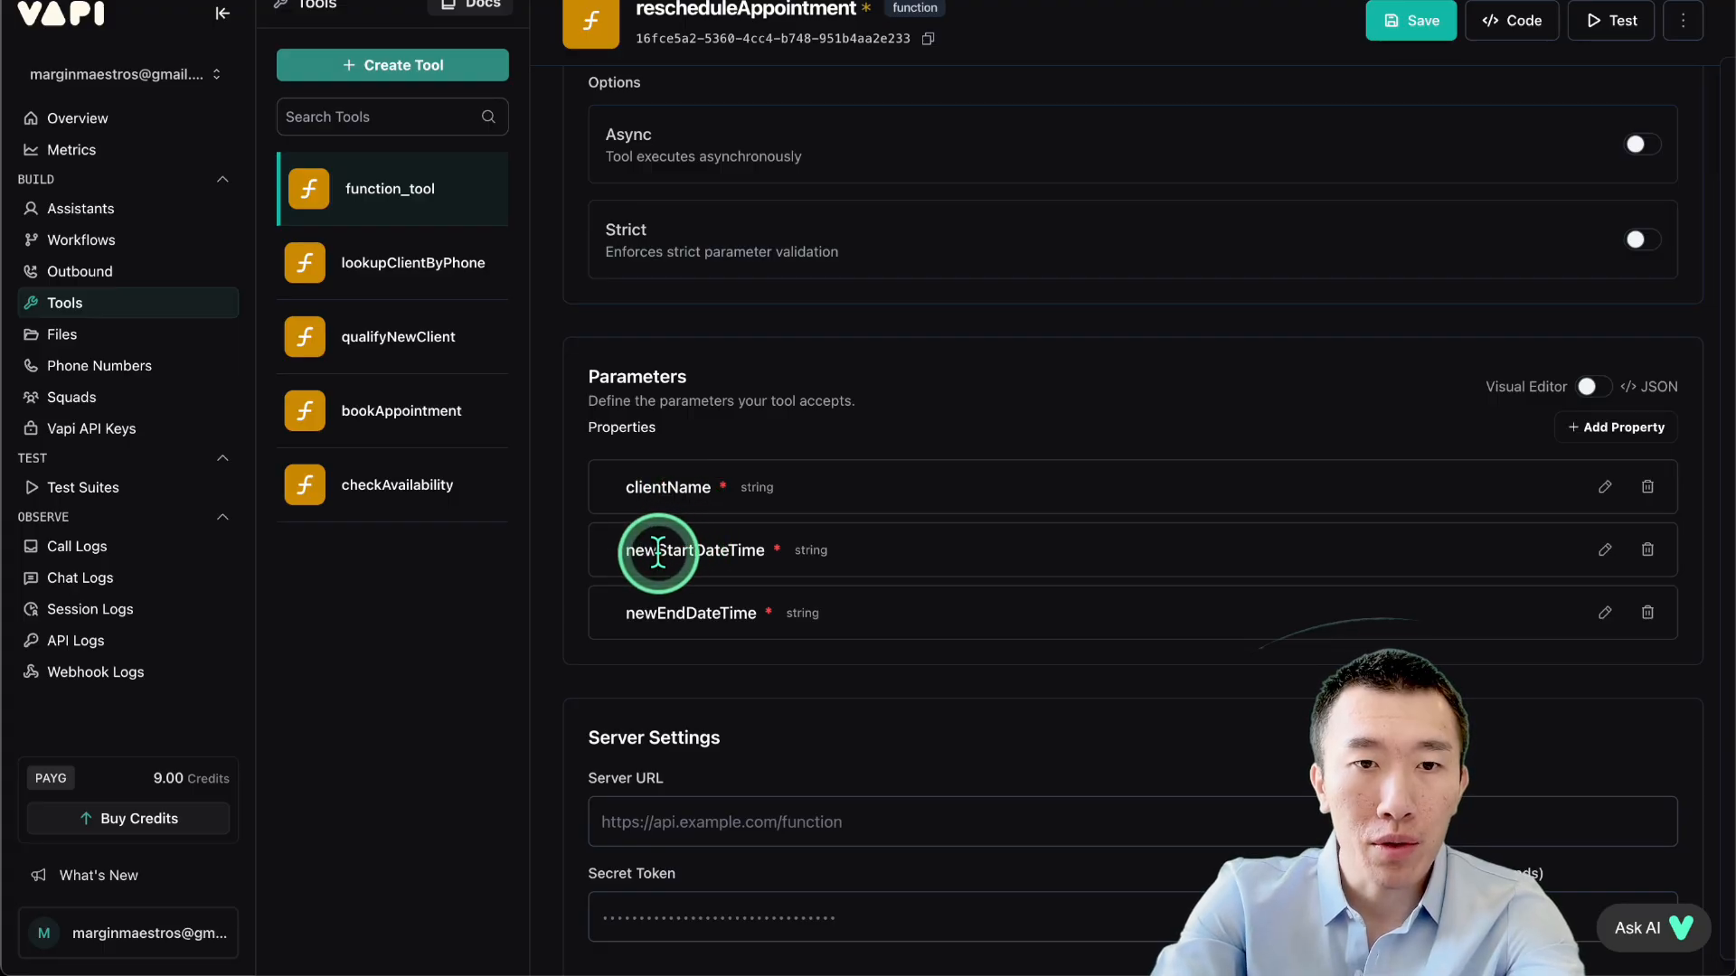
drag(635, 552, 870, 551)
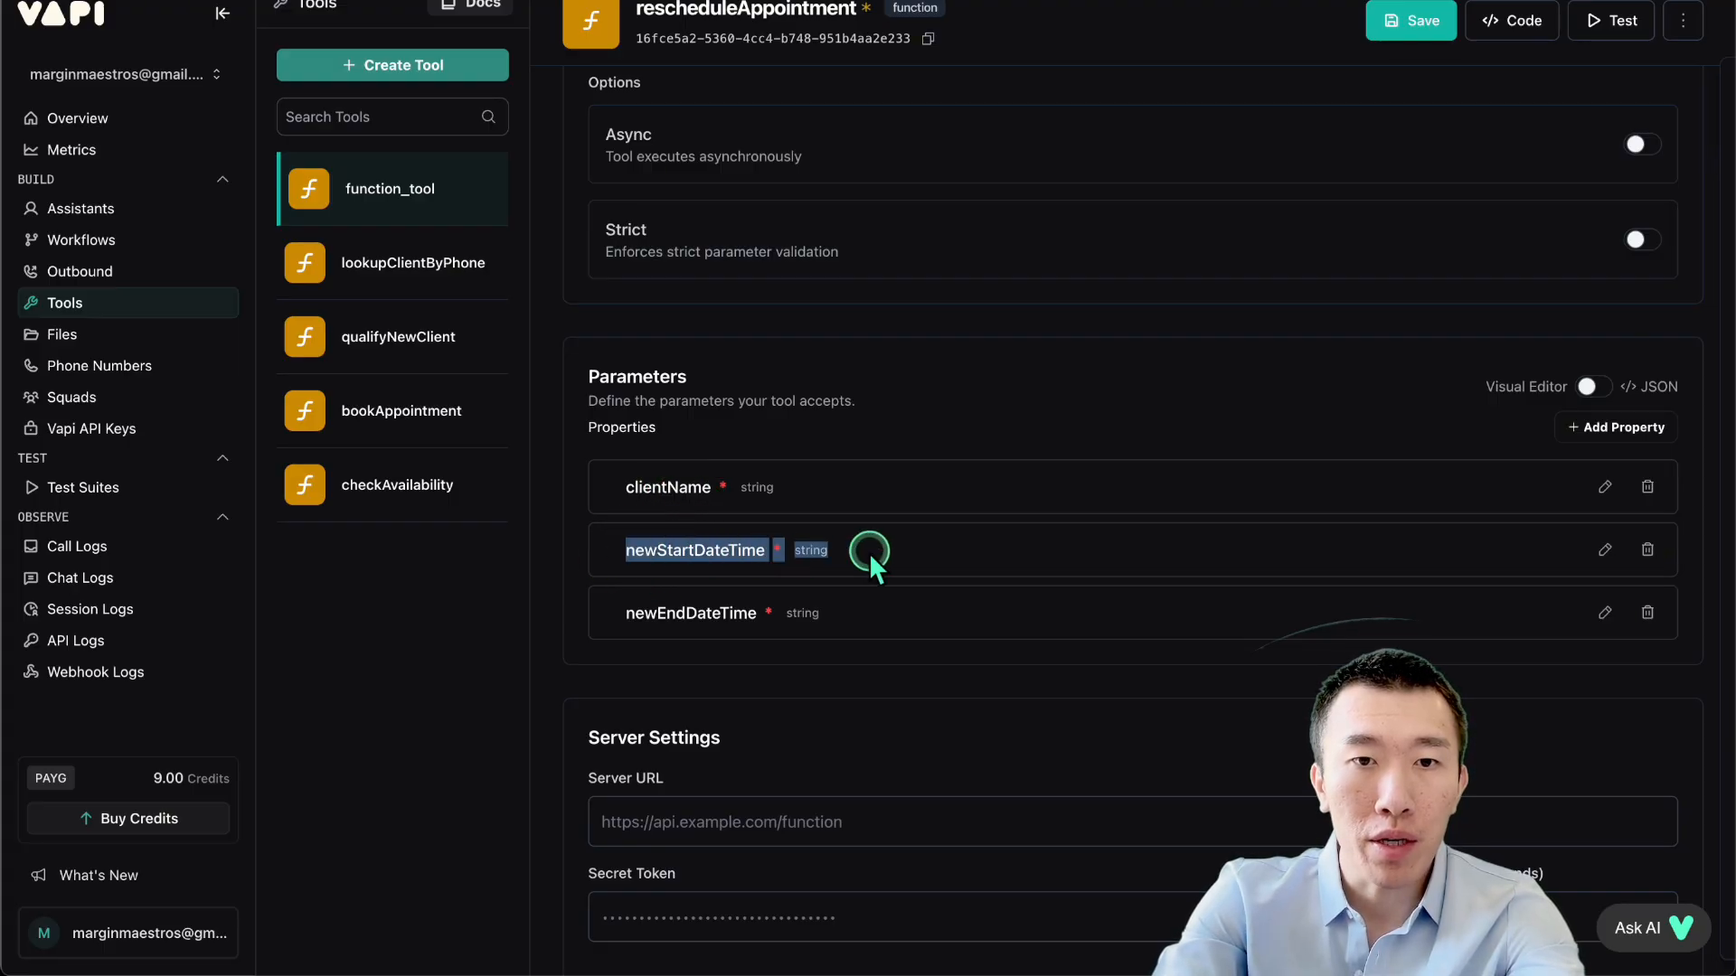
click(931, 551)
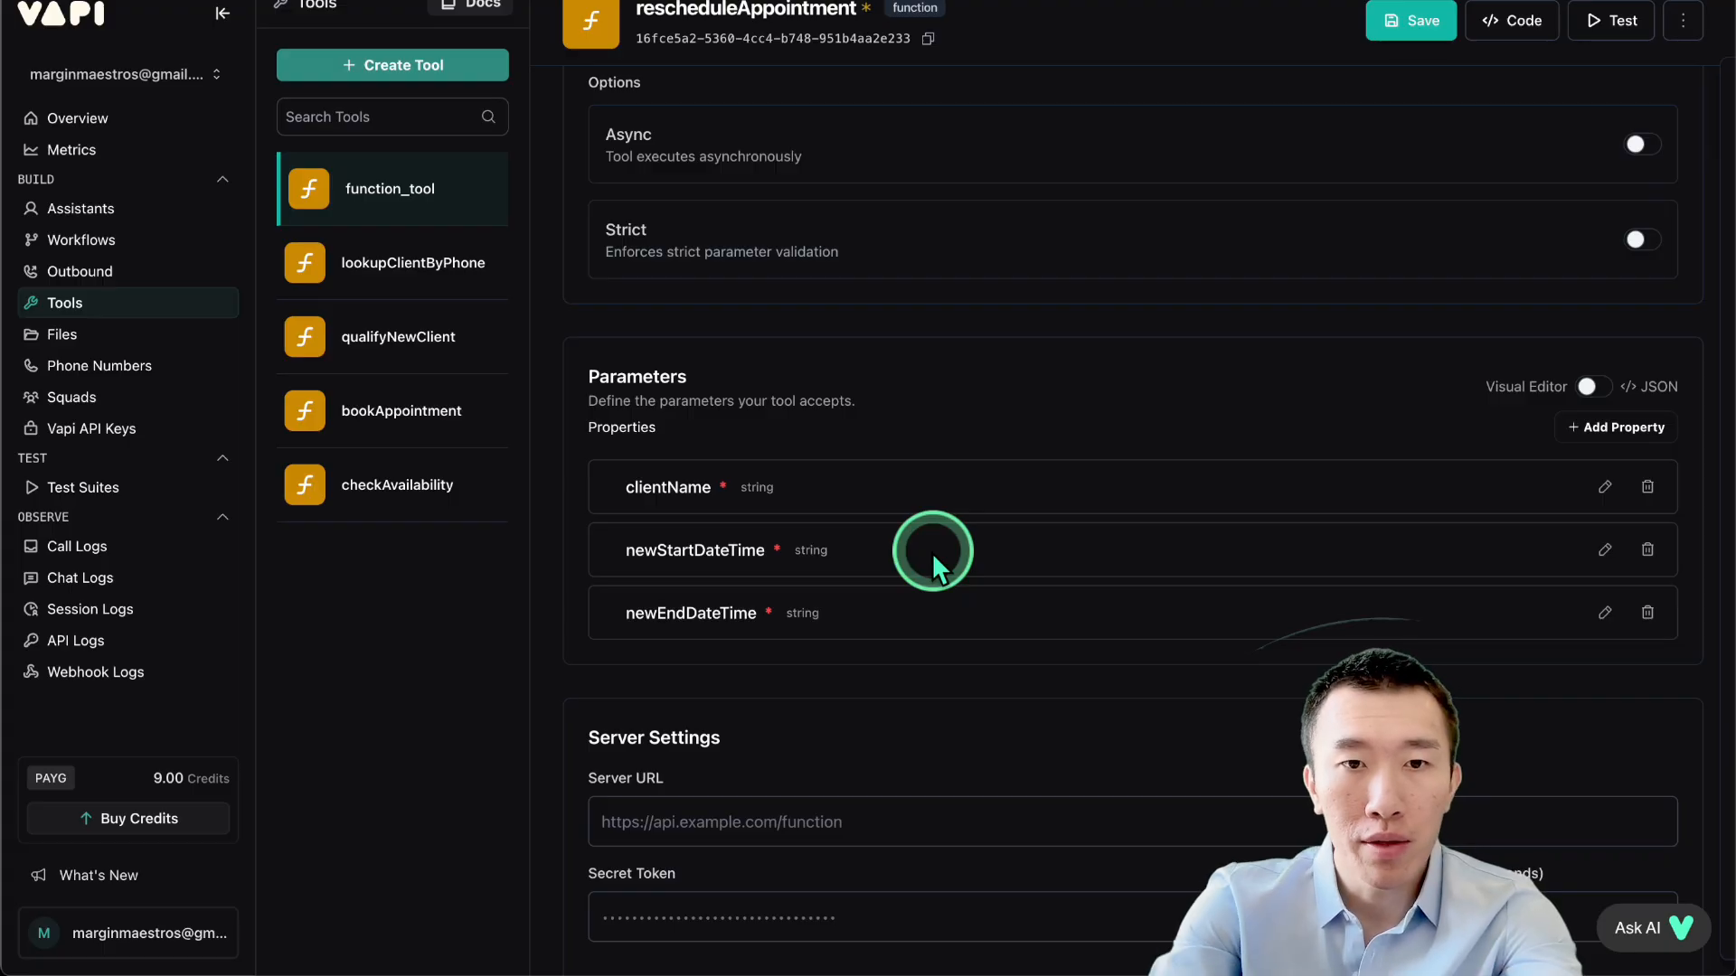
drag(657, 551, 895, 555)
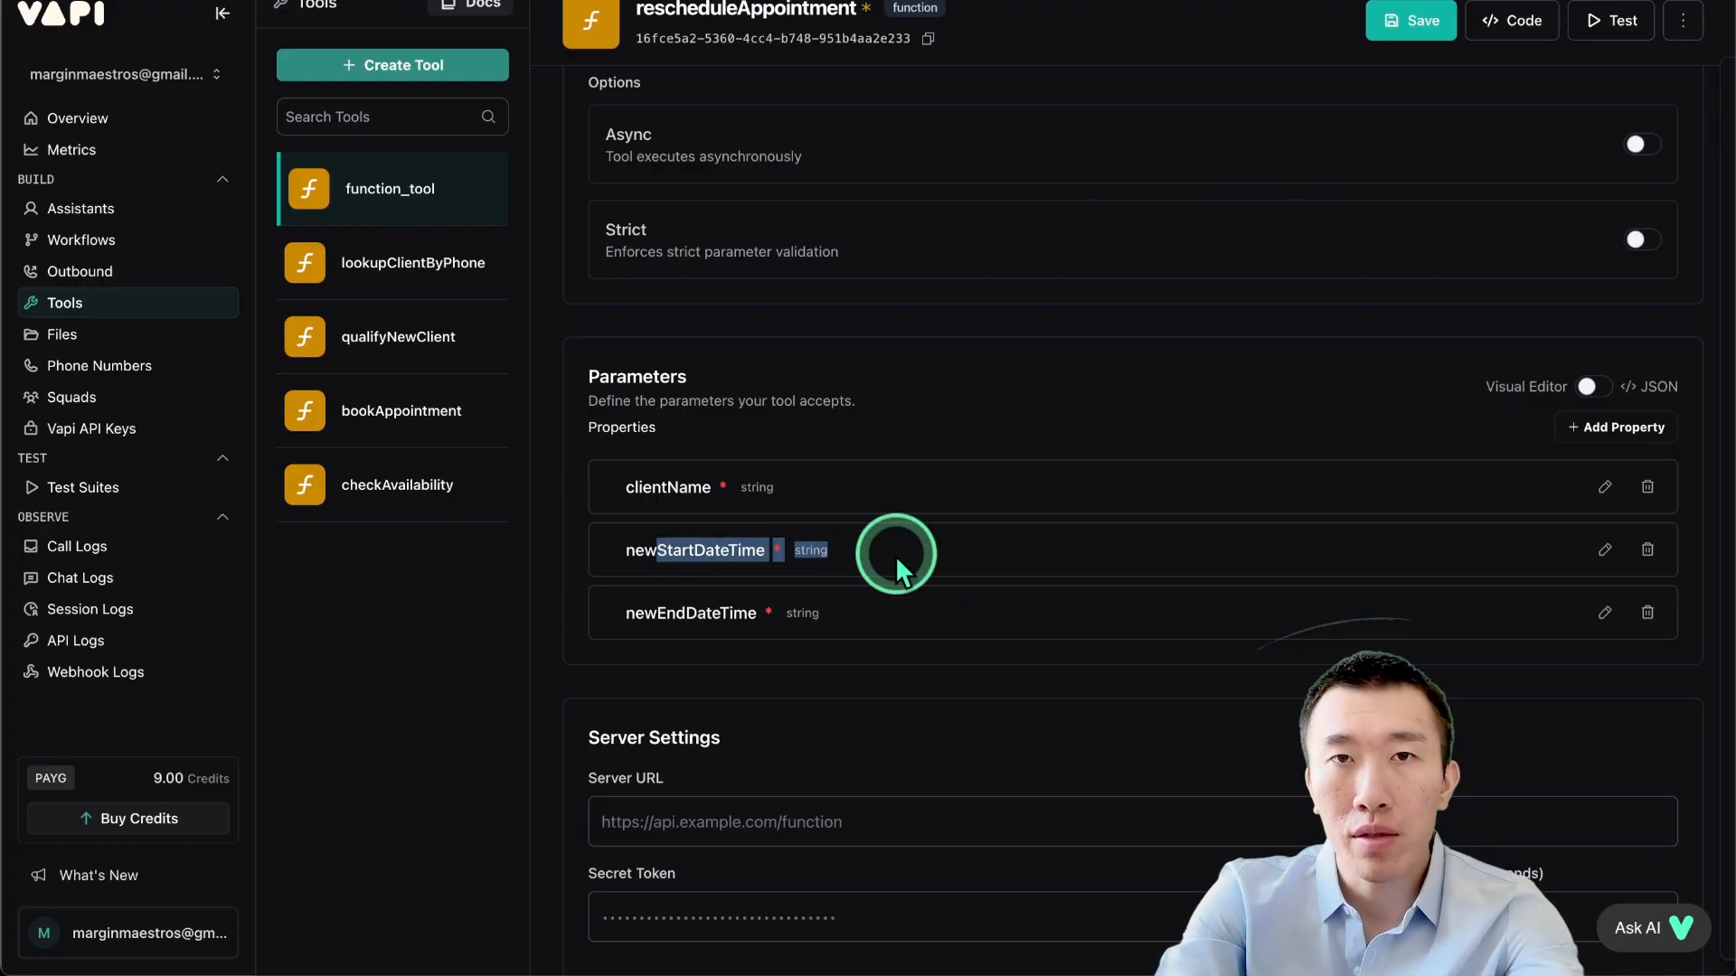
drag(674, 551, 944, 560)
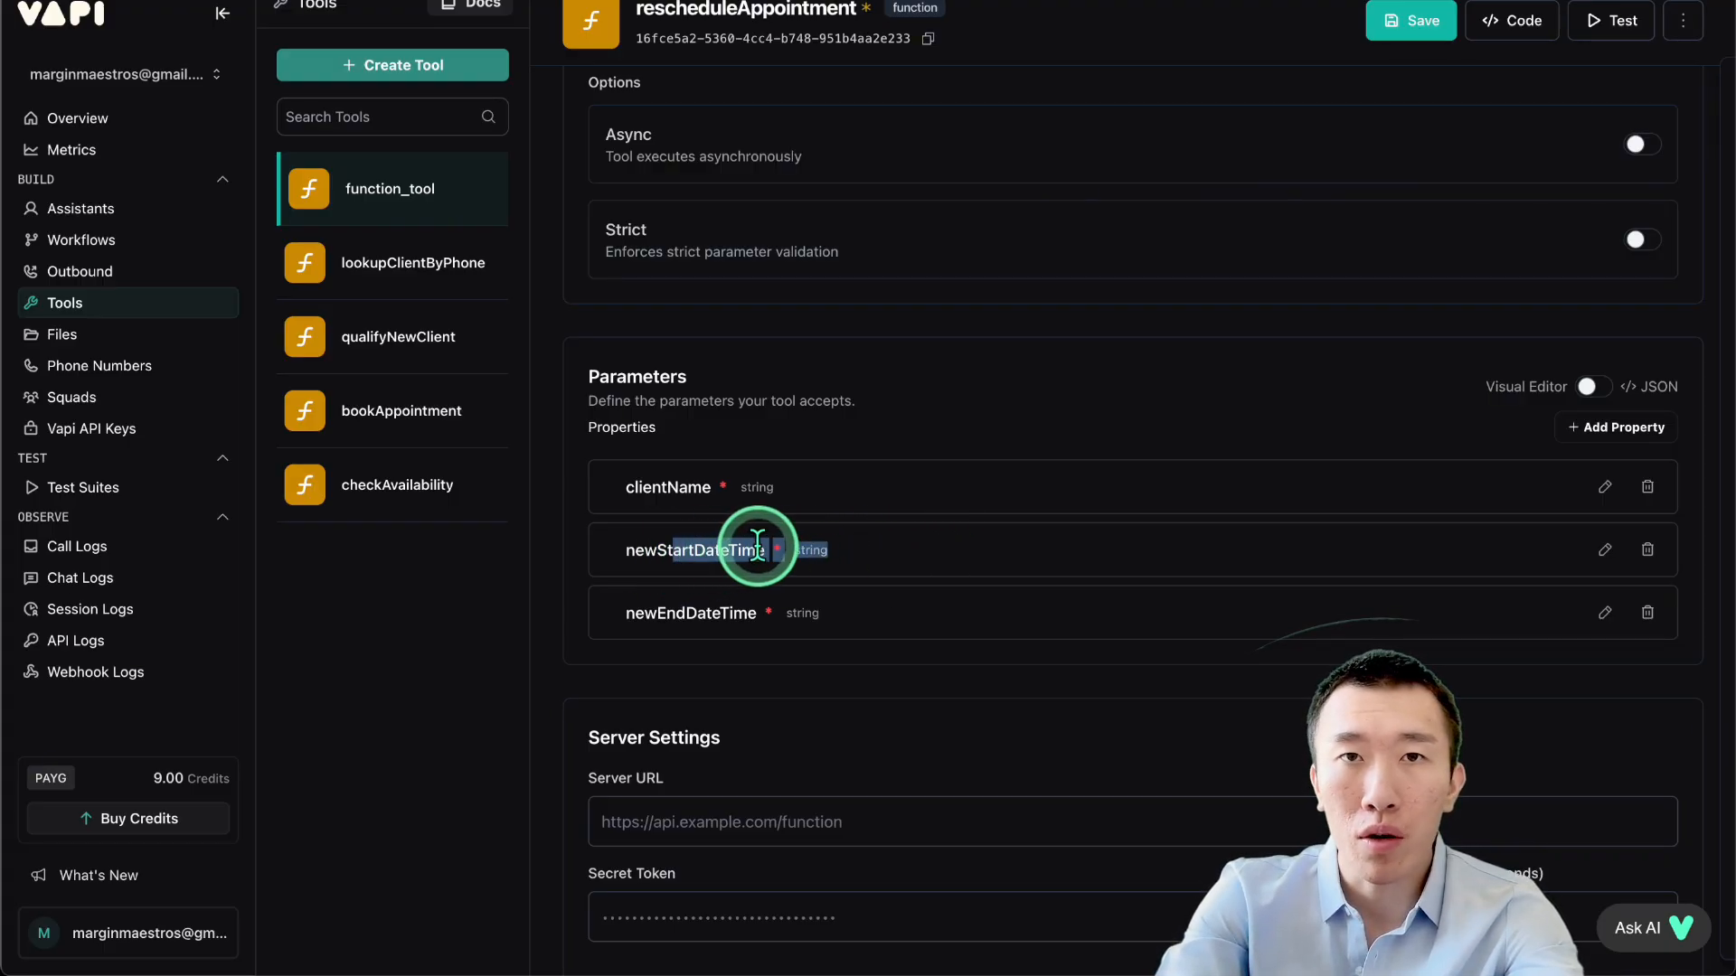
Review the newStartDateTime description and apply it unchanged.
click(1604, 551)
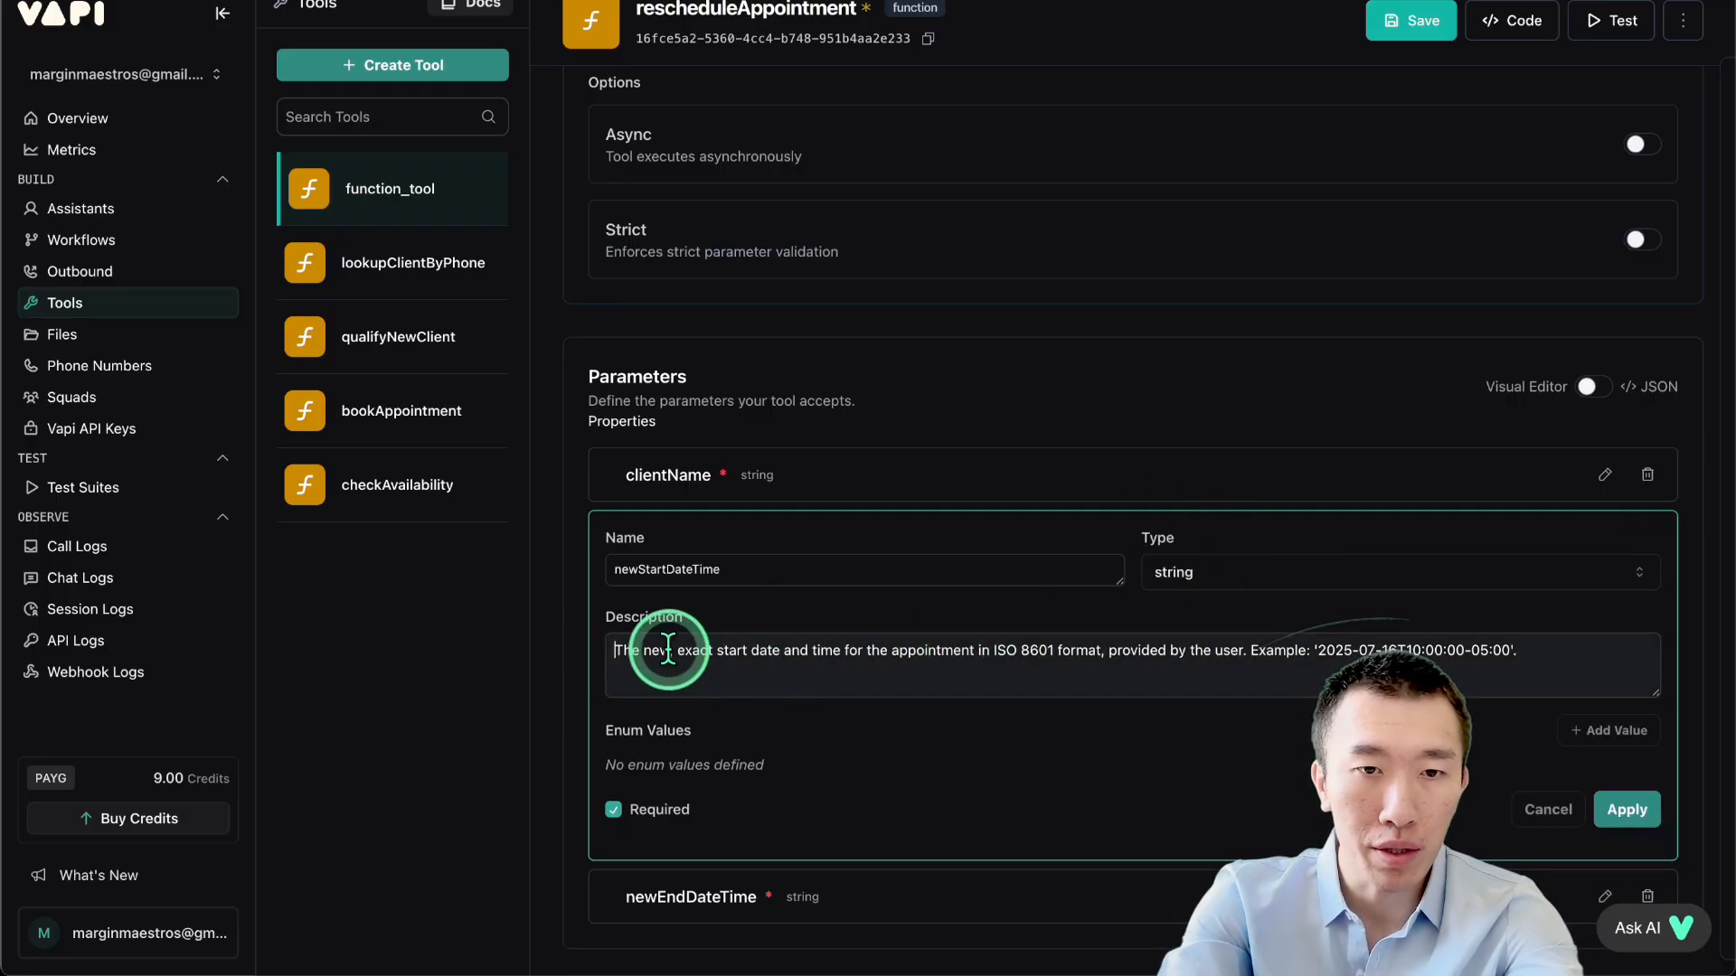
drag(644, 650, 1530, 673)
click(1531, 672)
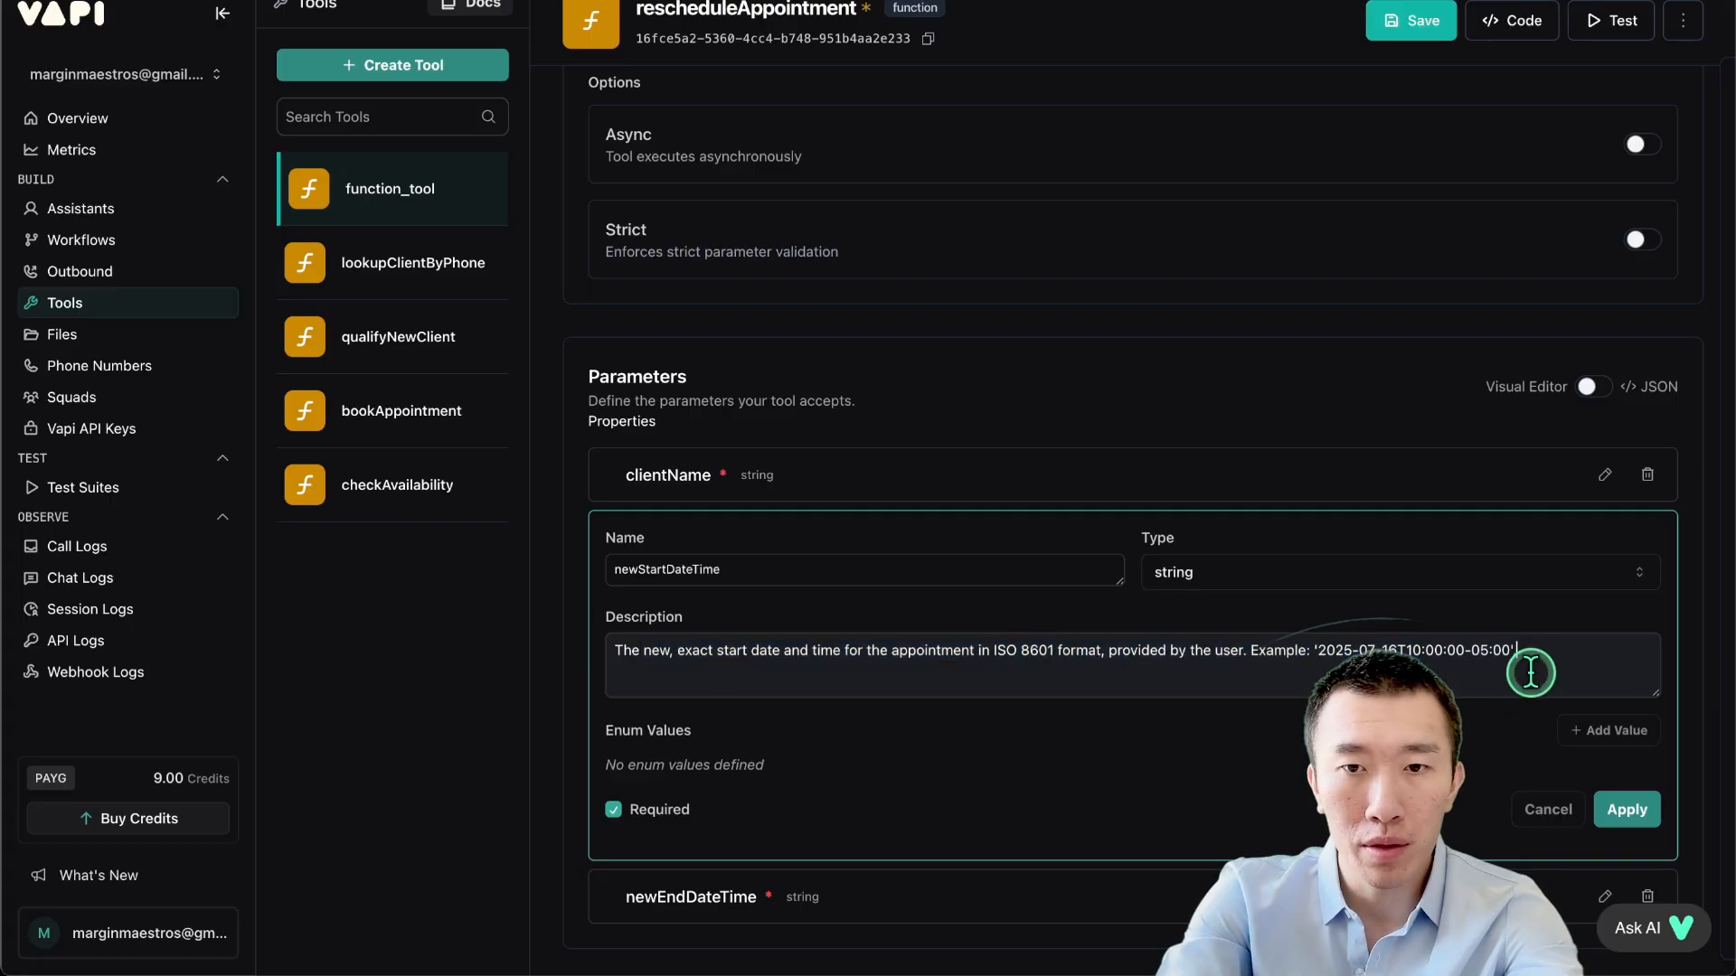
click(1618, 790)
Confirm newEndDateTime is described as 15 minutes after the start, then save the tool.
drag(676, 613, 973, 610)
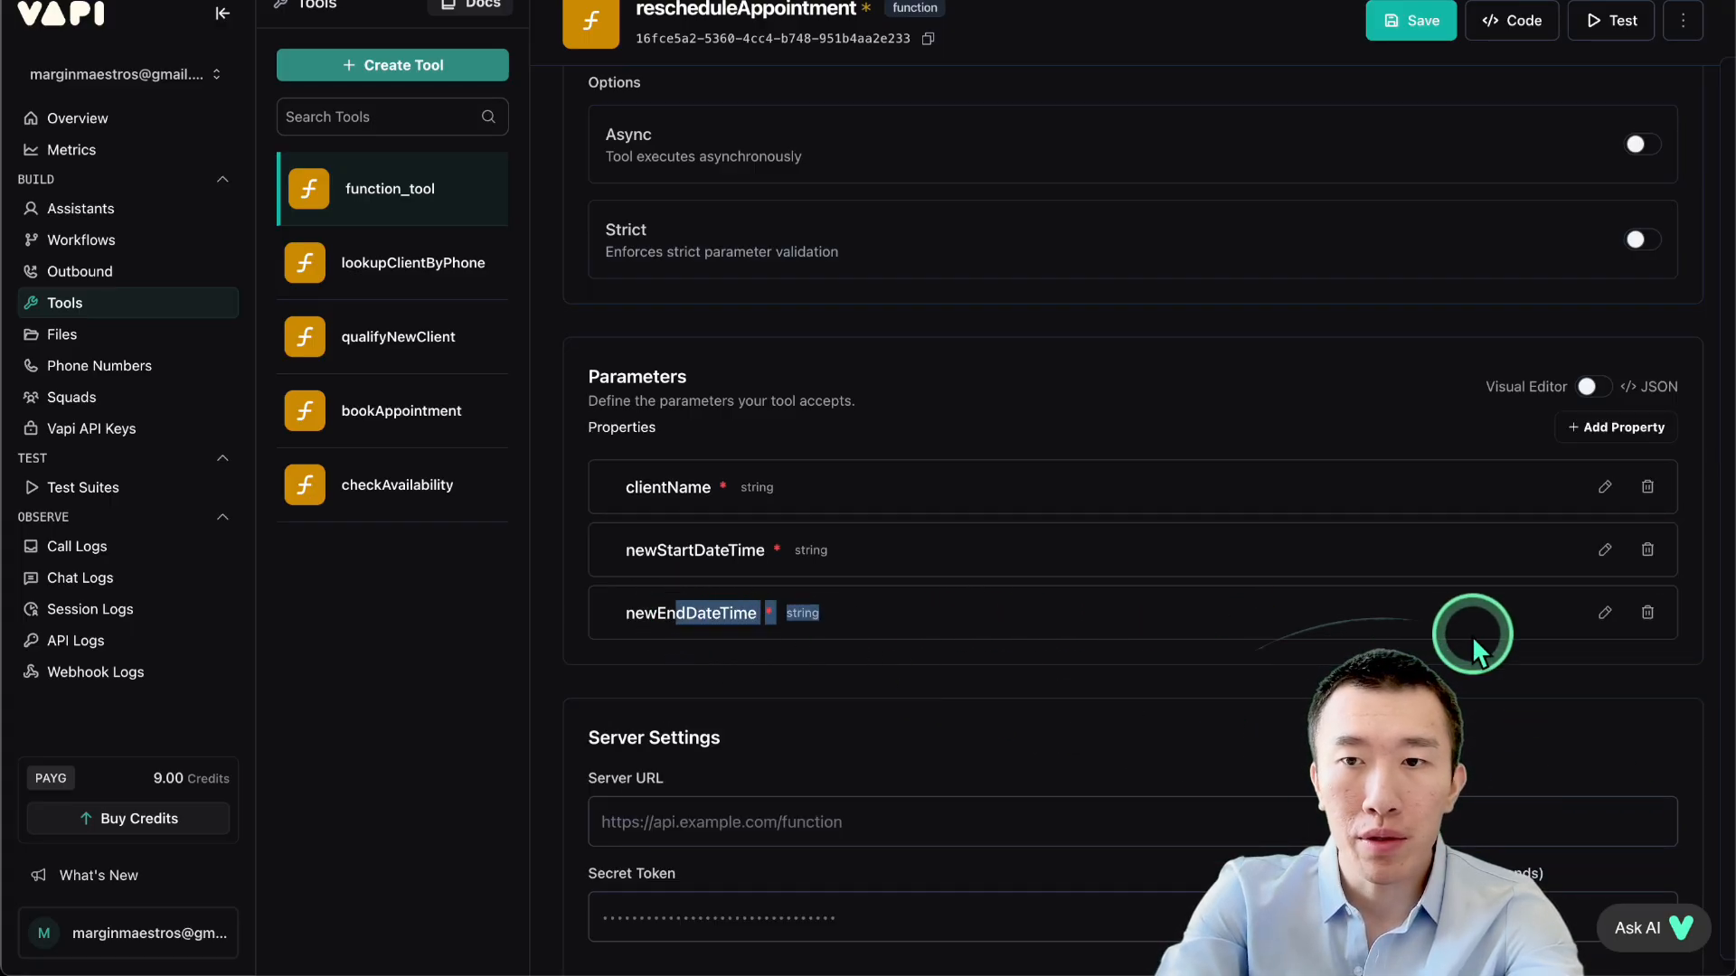
click(1604, 613)
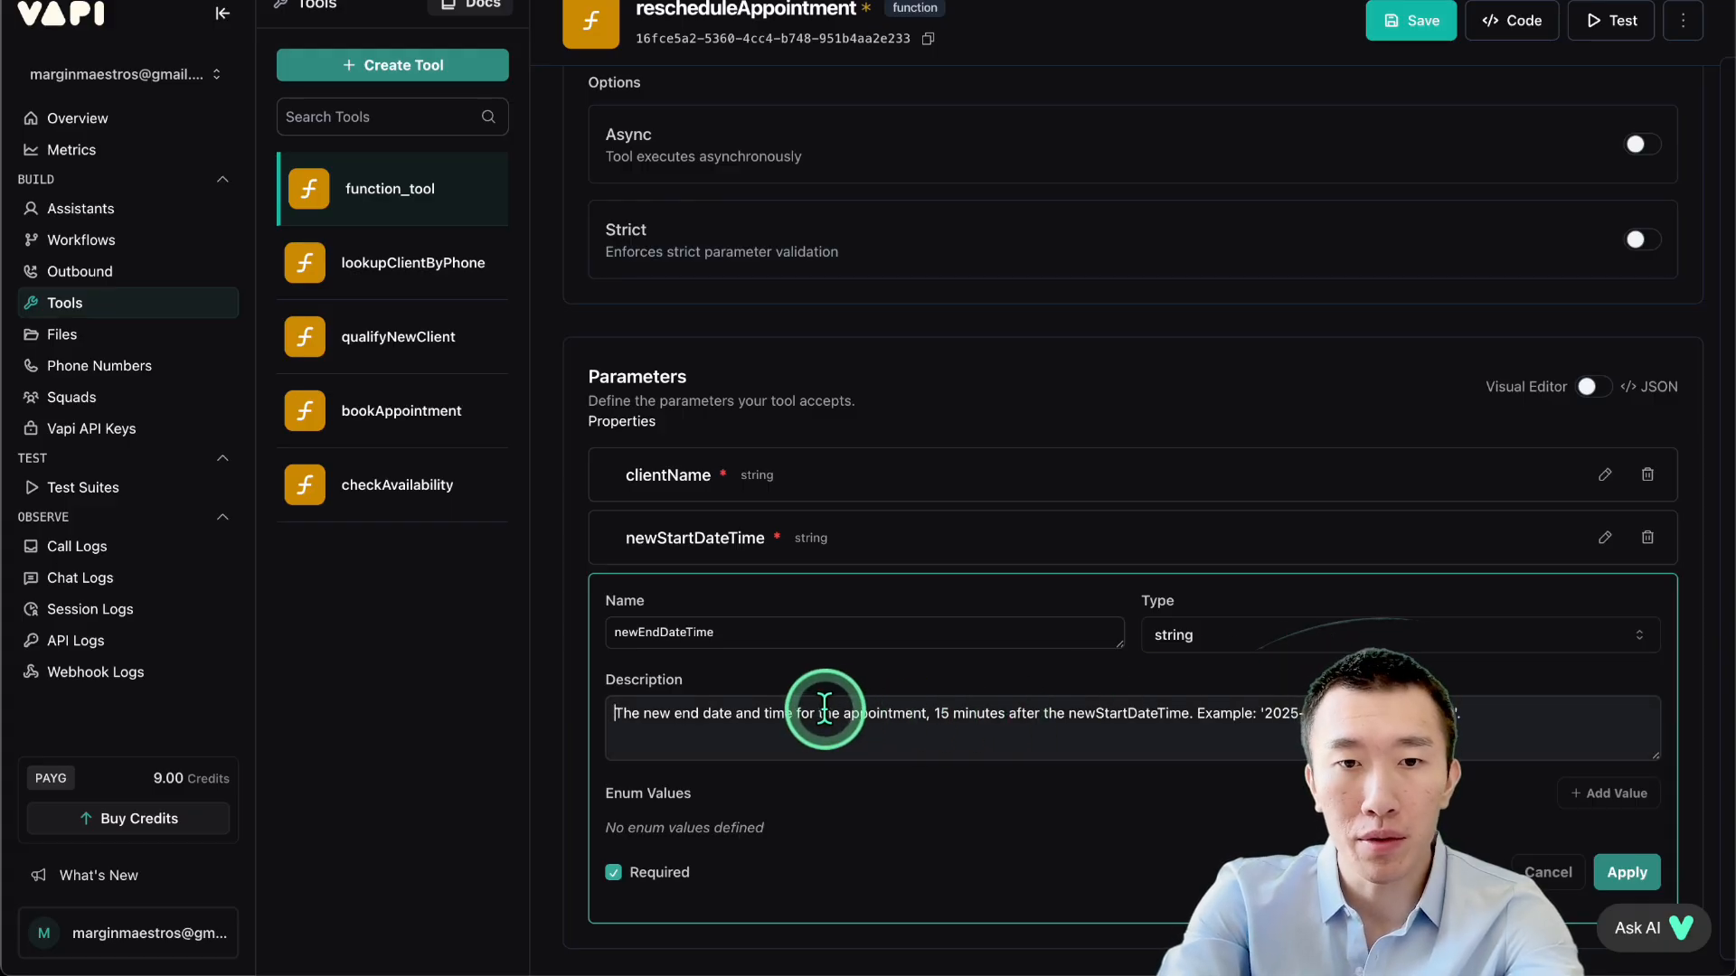
drag(819, 712, 1010, 708)
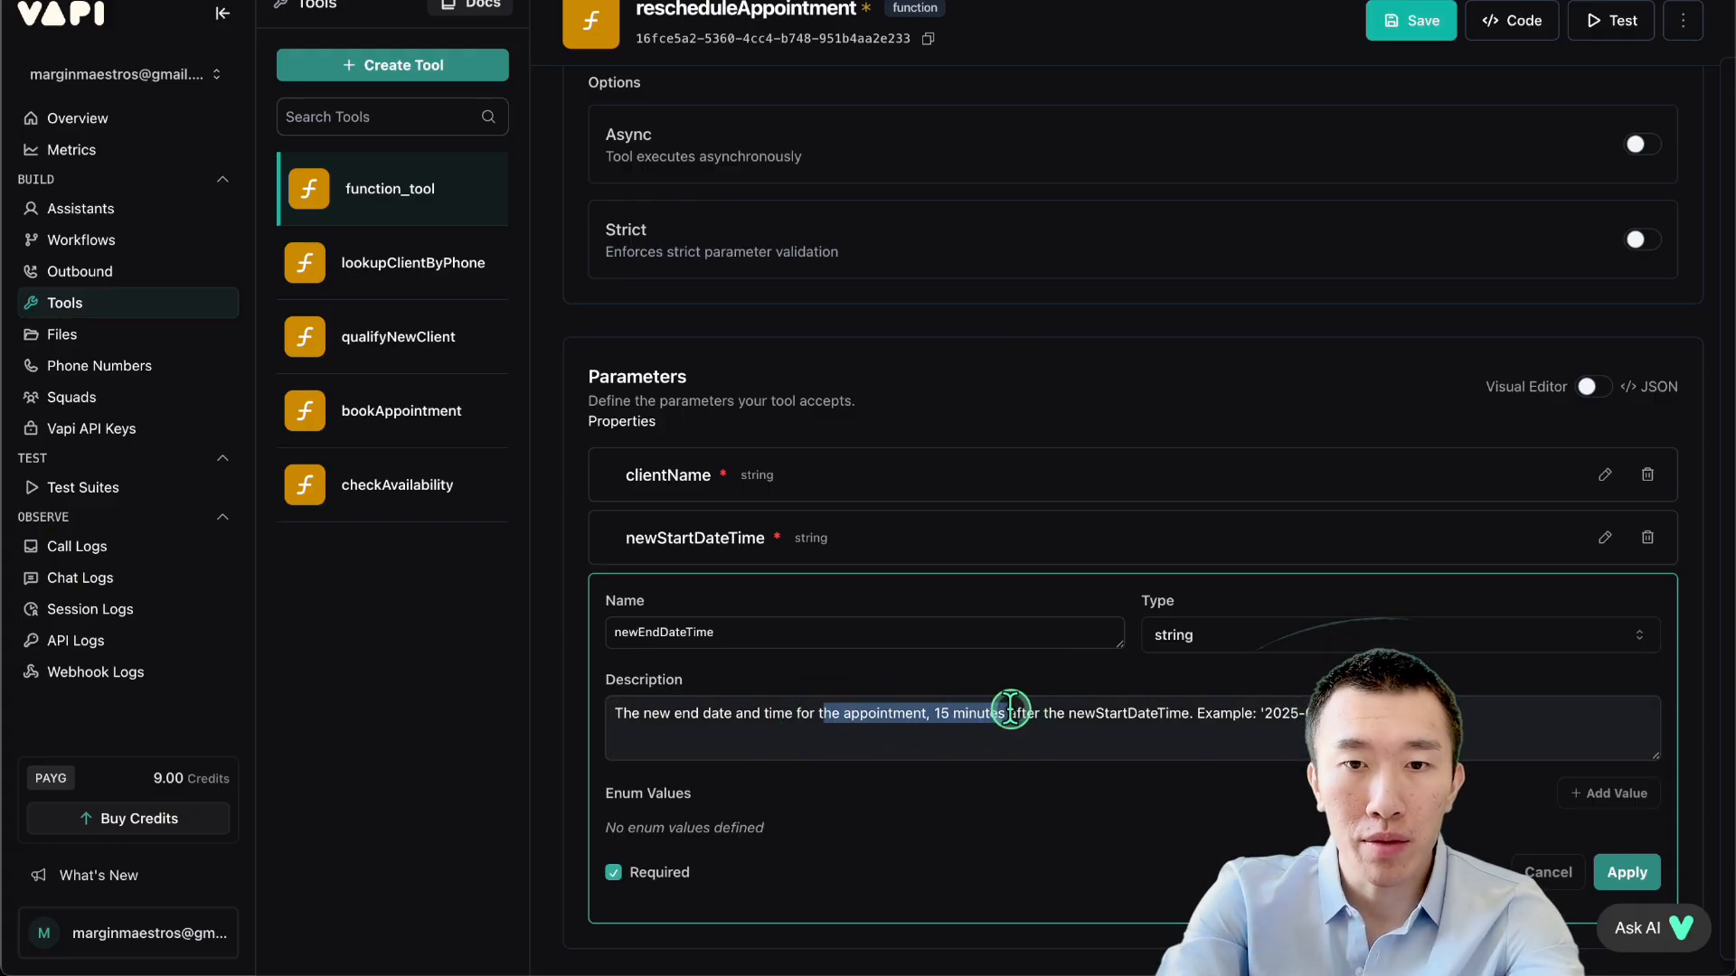
click(962, 715)
scroll(1088, 729, down, 1)
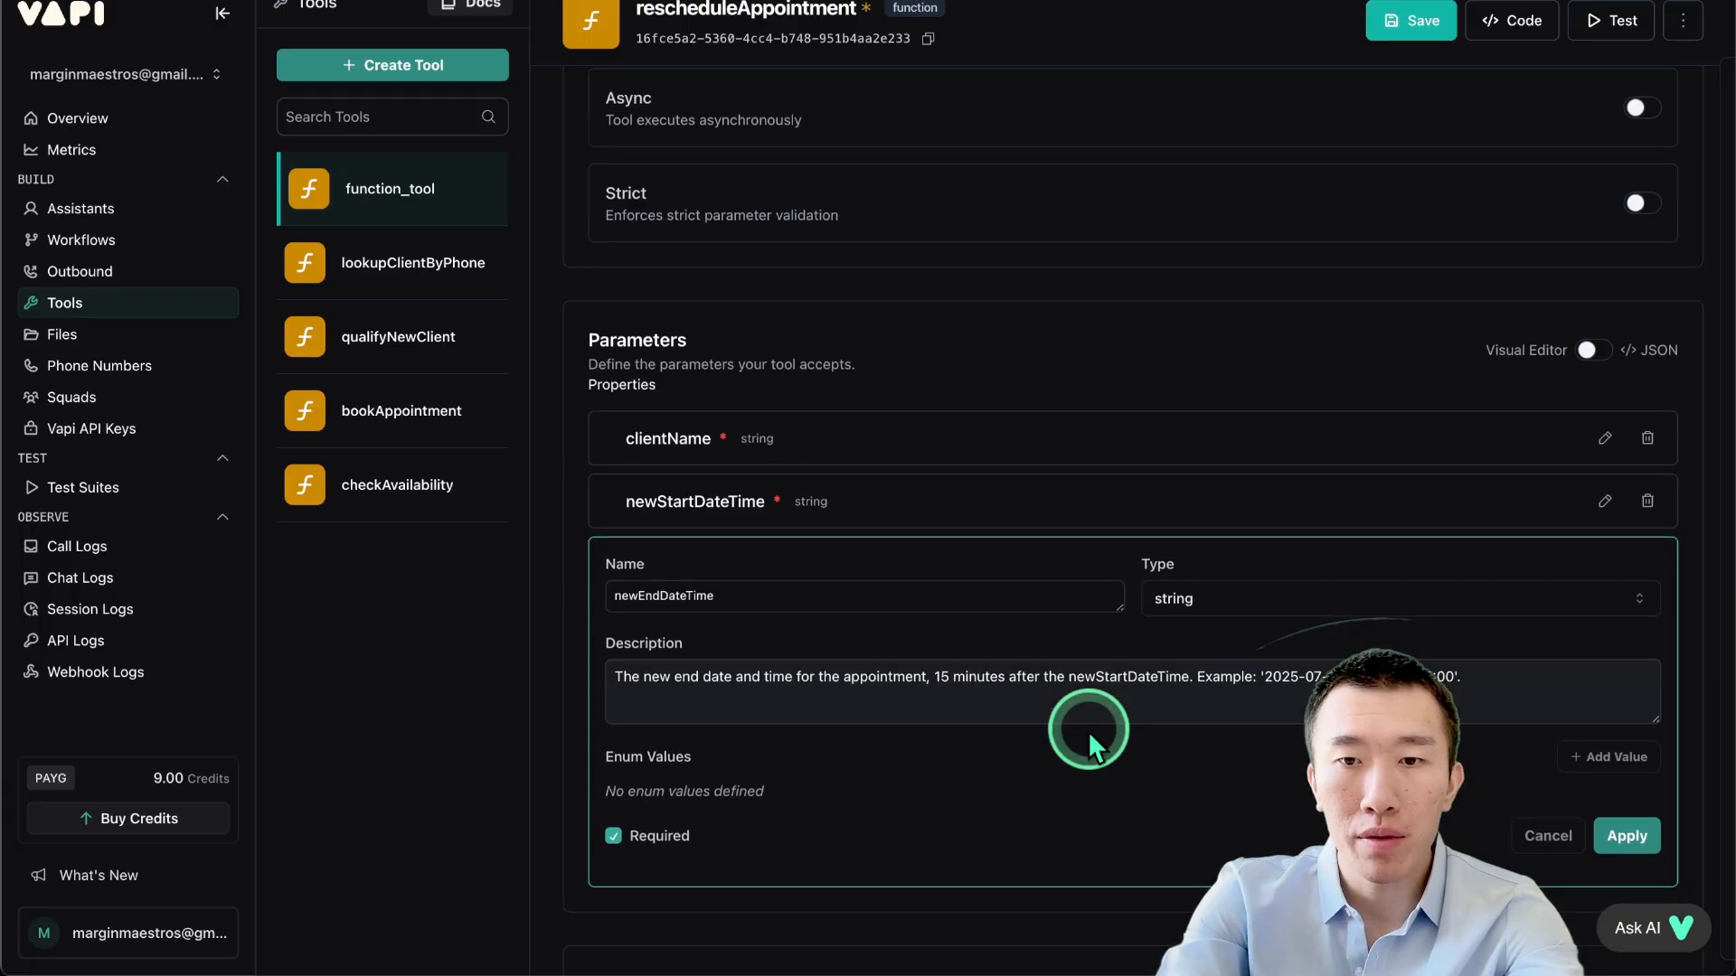
click(1607, 834)
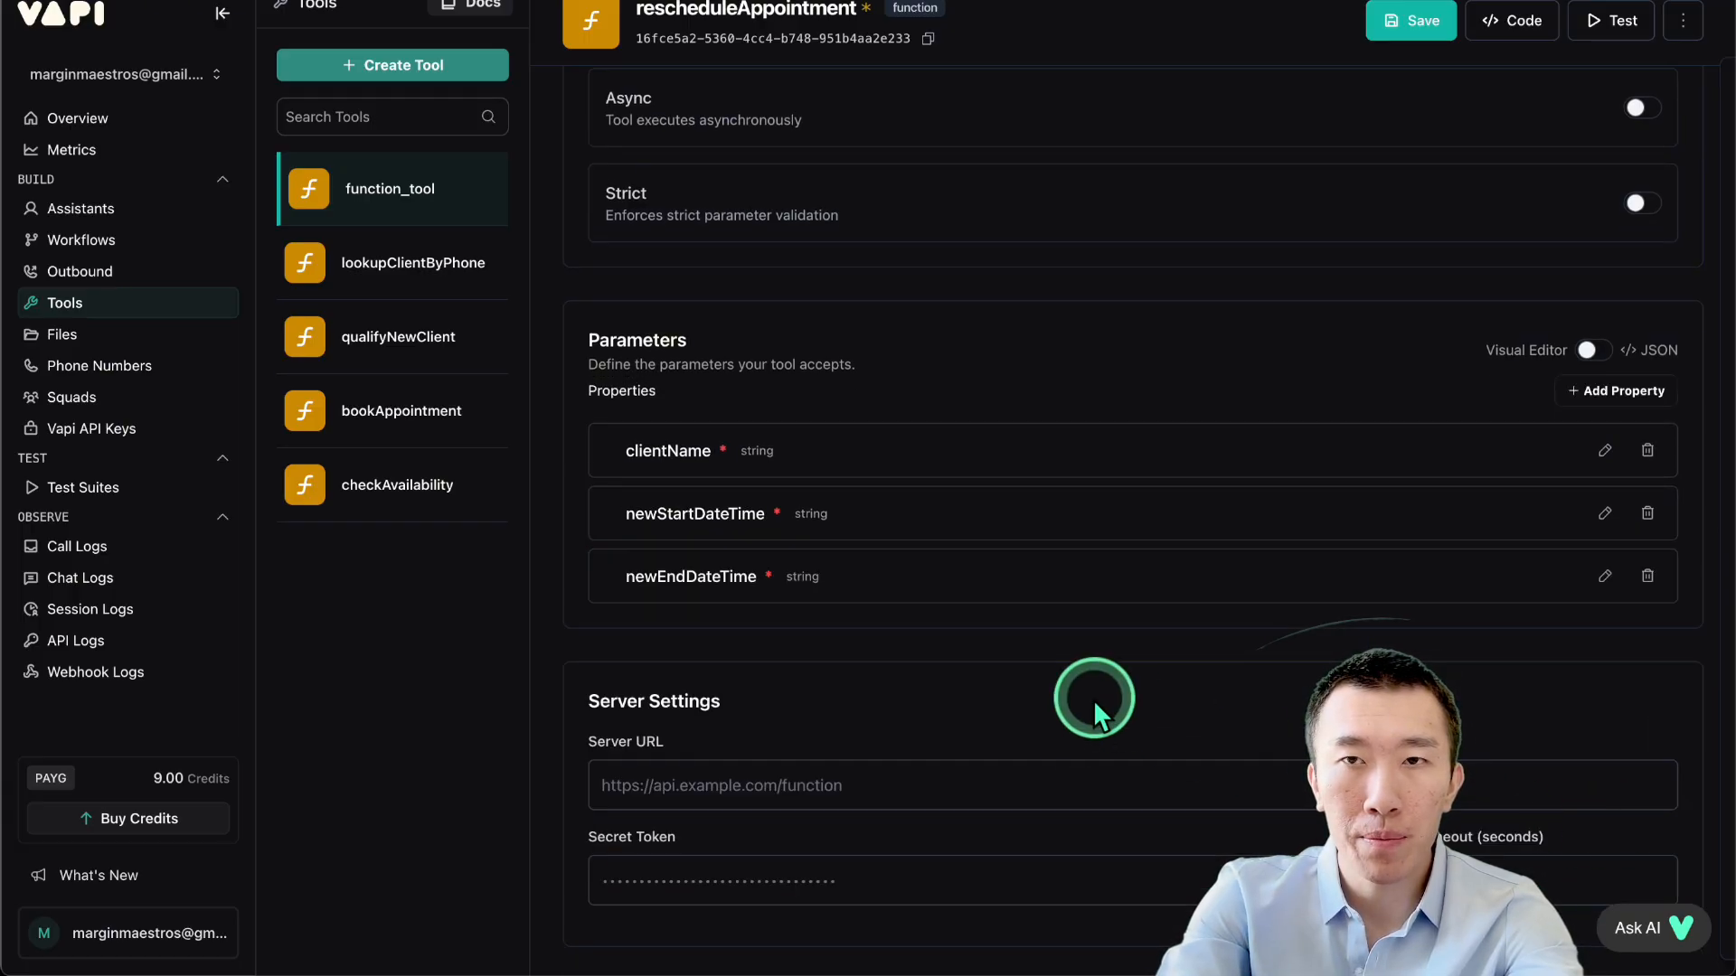
scroll(1096, 593, up, 3)
click(1396, 31)
Start a new custom tool and copy the schema from cancelAppointment.json.
click(389, 65)
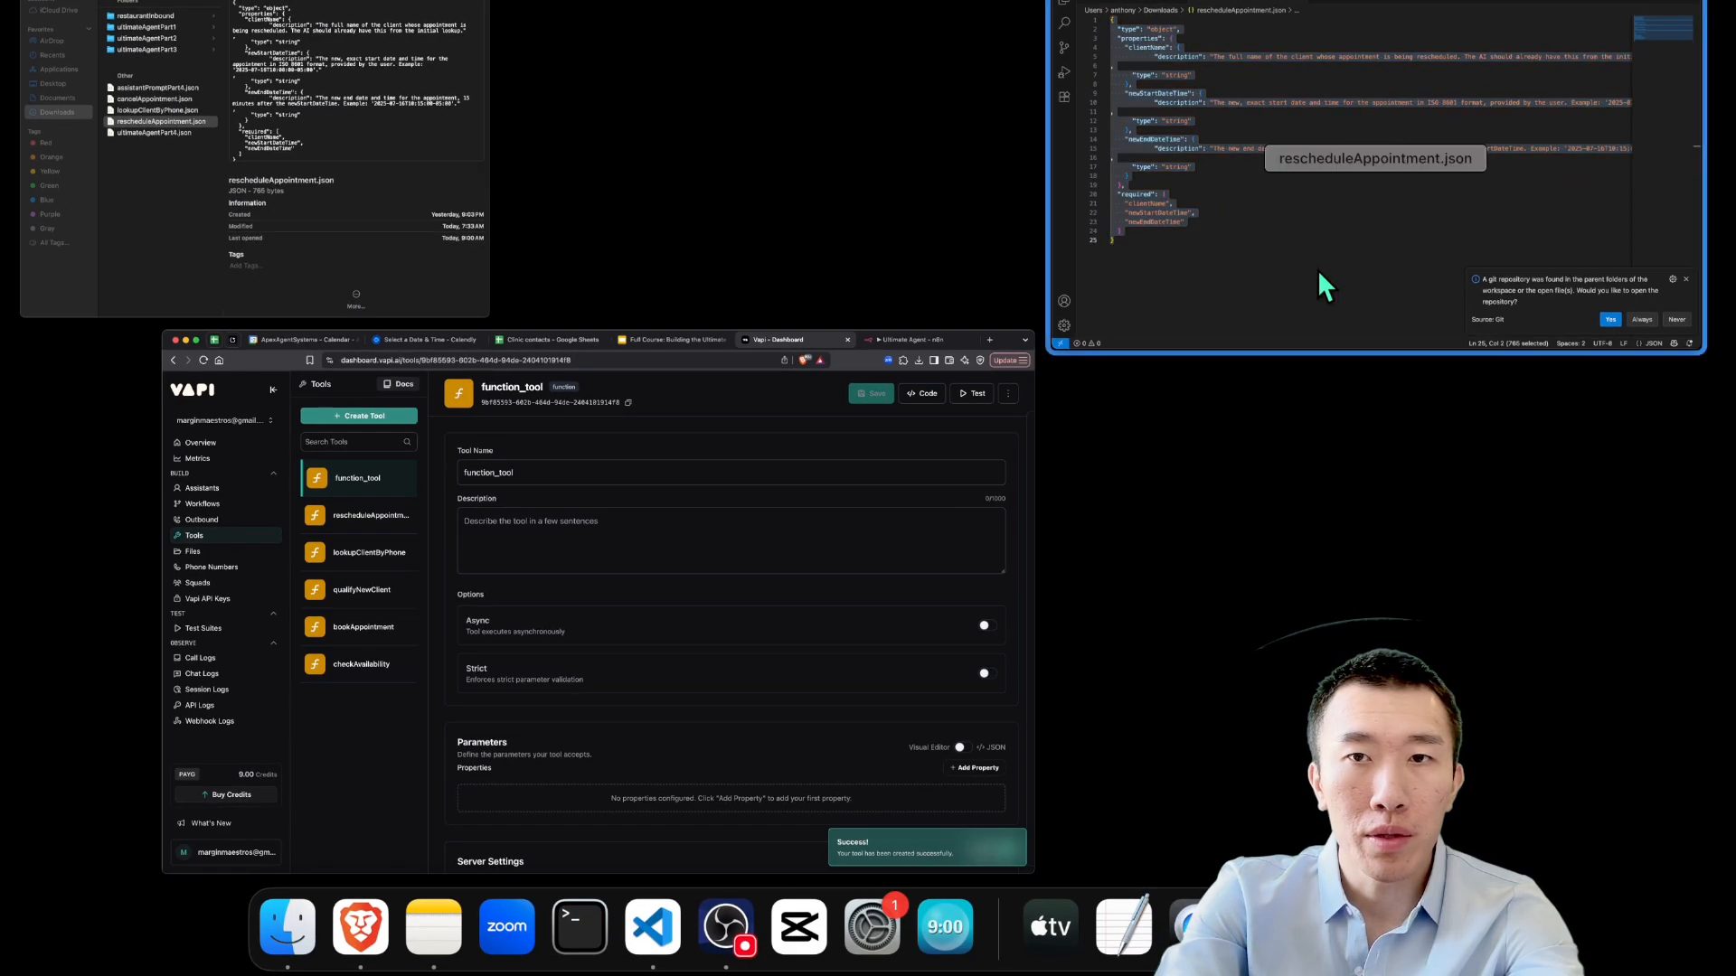
click(1317, 270)
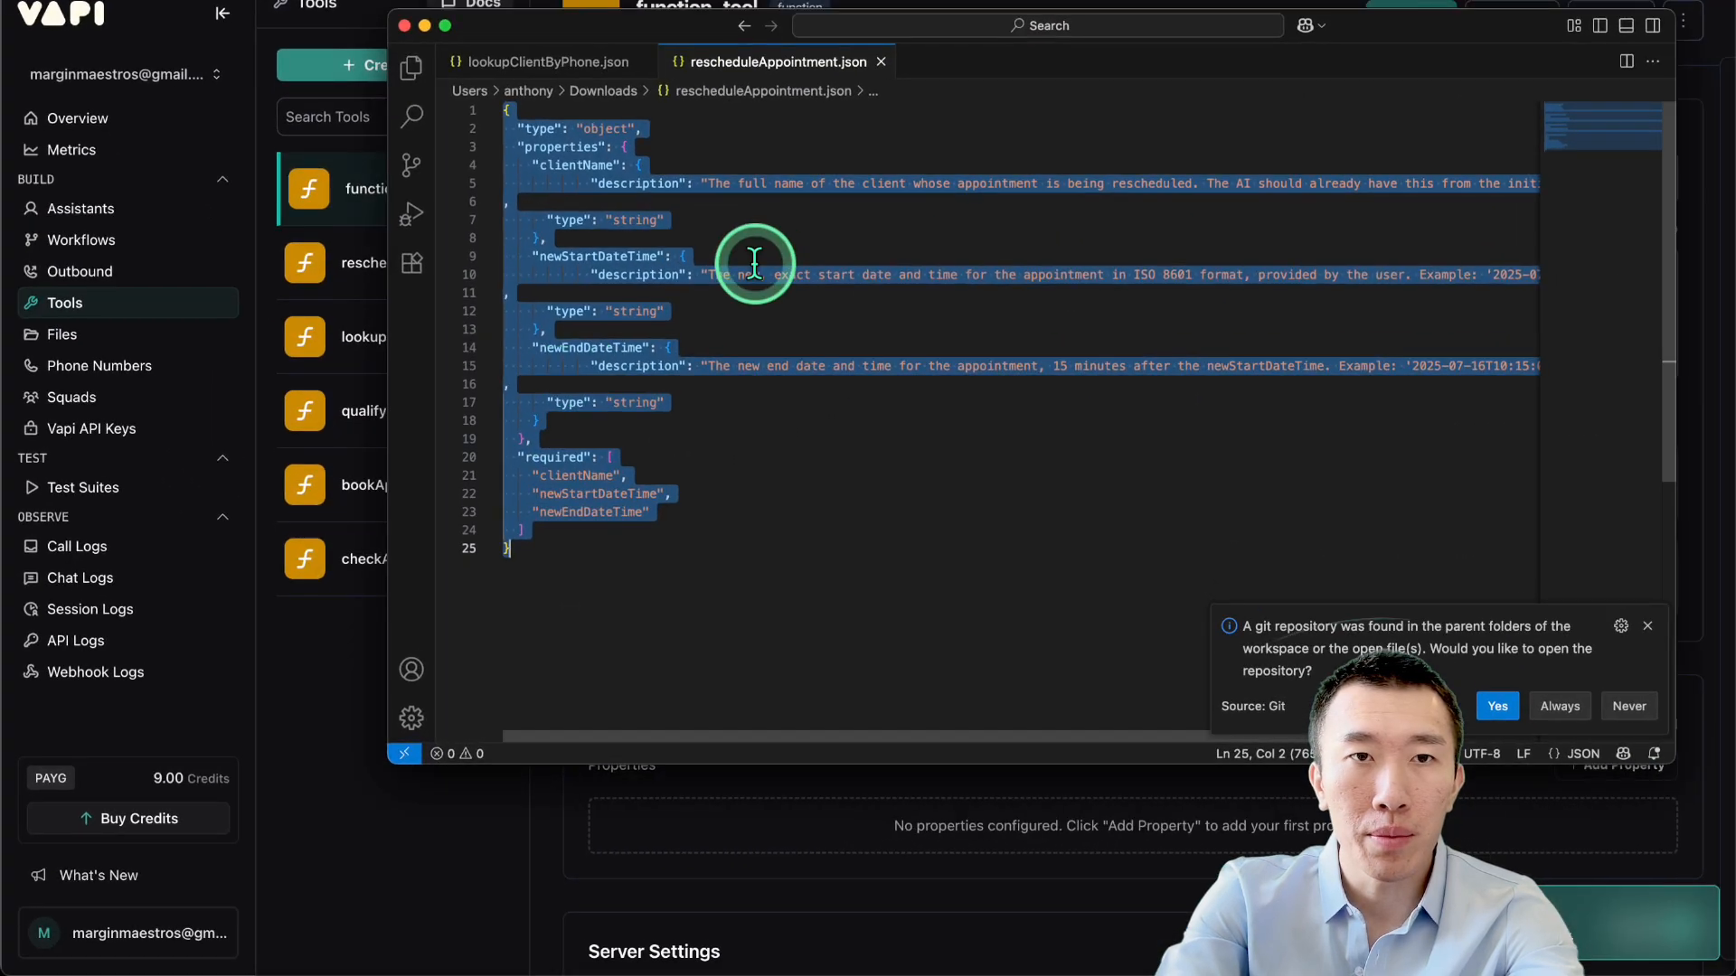
key(ctrl+Up)
click(307, 153)
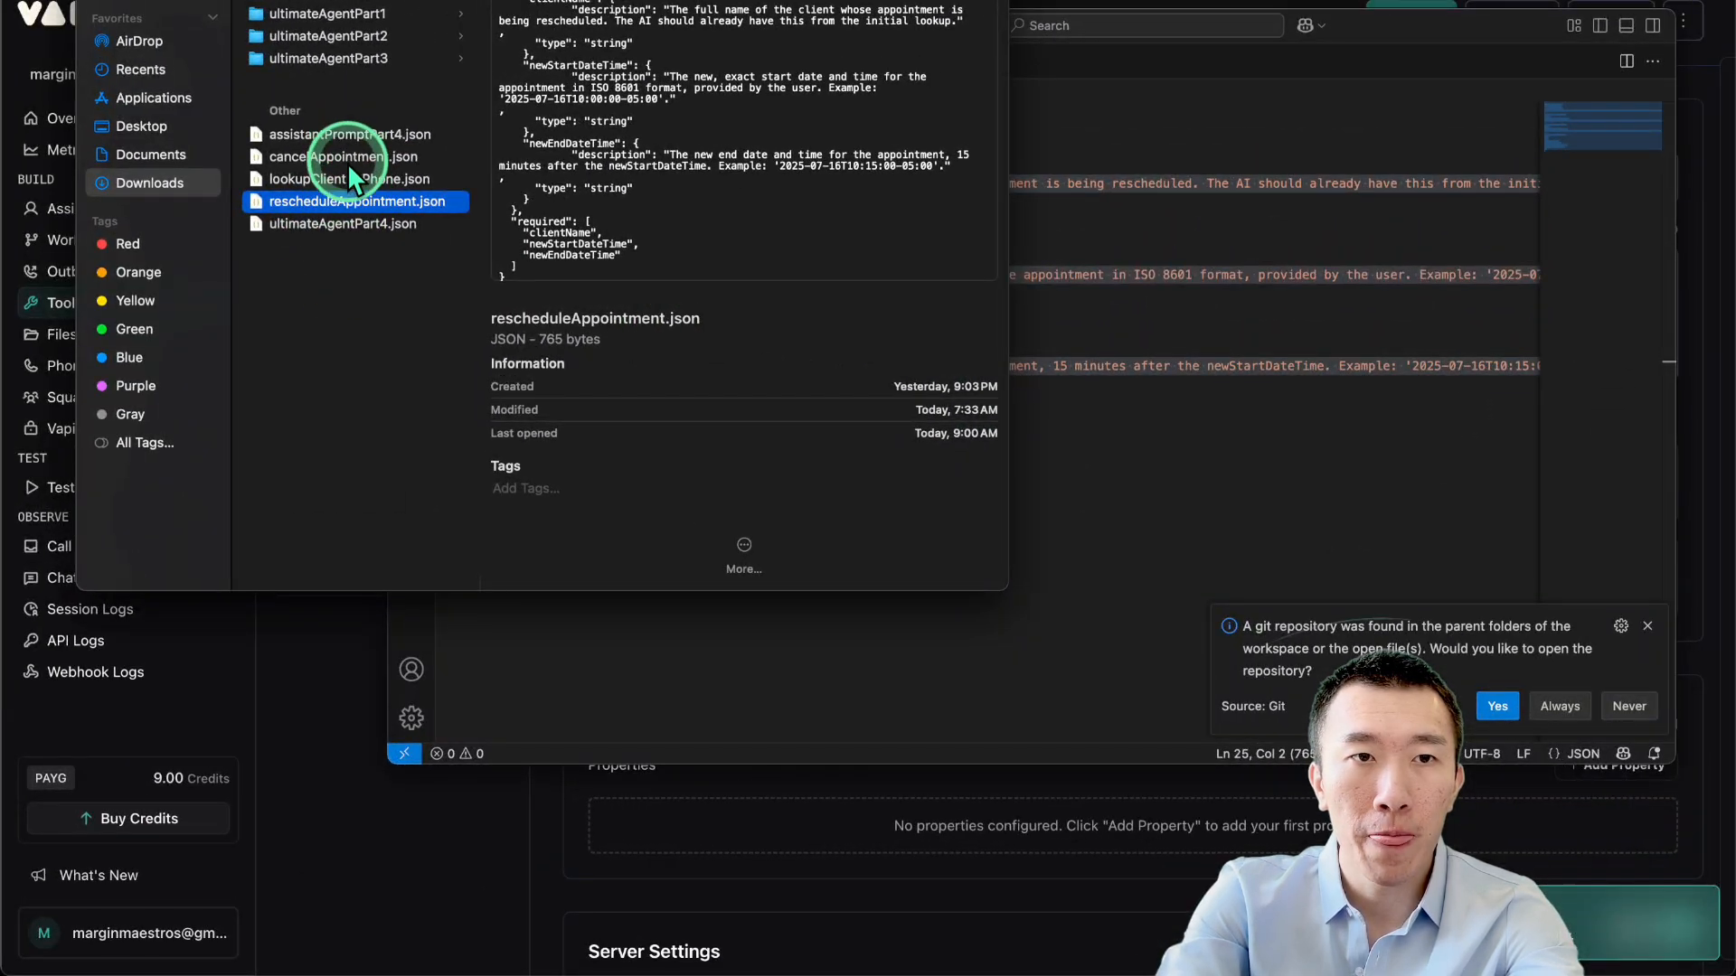
double_click(349, 161)
click(858, 386)
key(super+a)
key(ctrl+c)
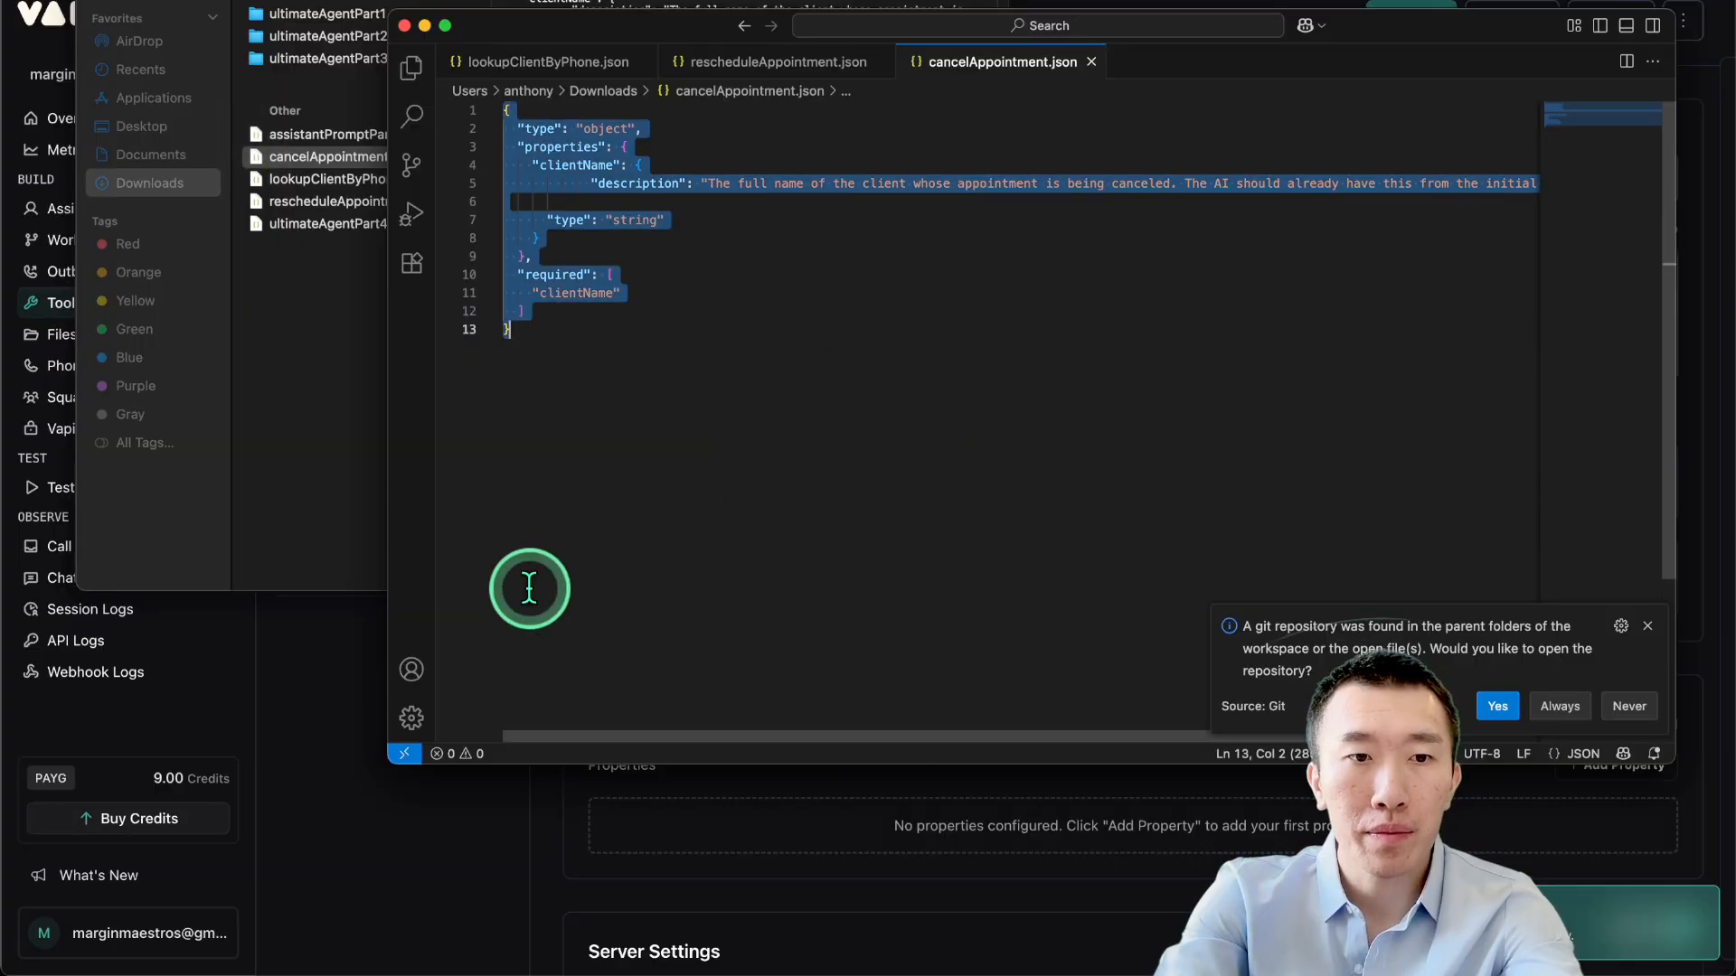
Name the new tool cancelAppointment.
click(269, 648)
click(757, 182)
double_click(760, 182)
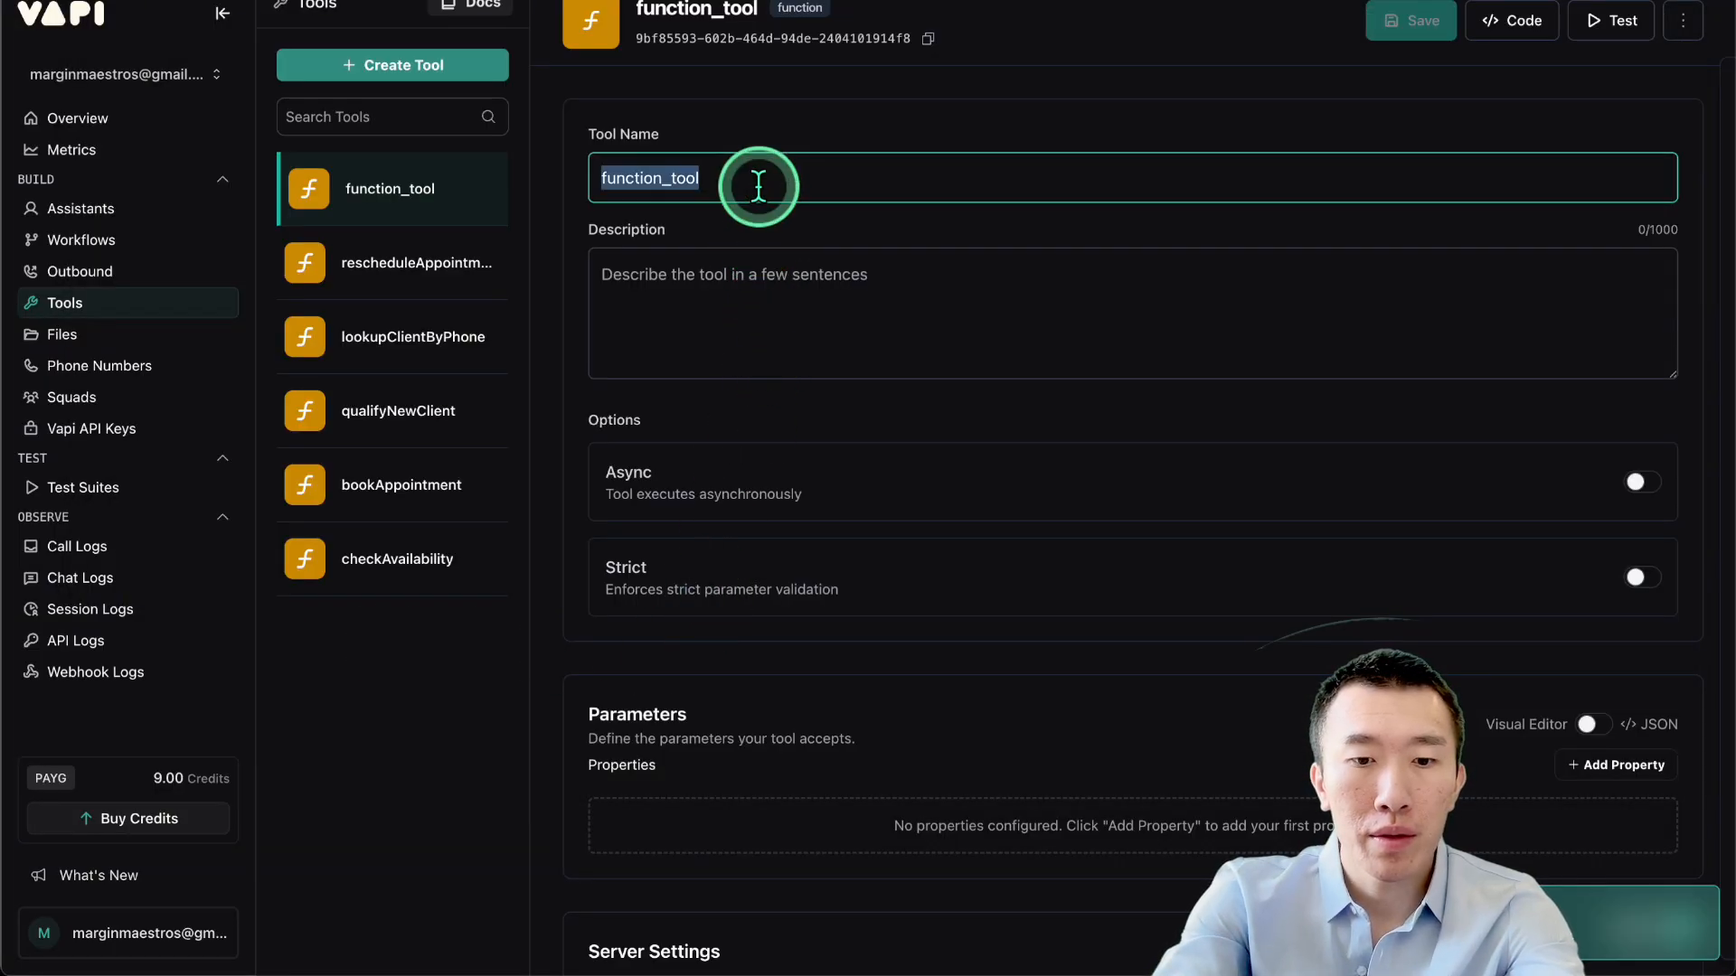
text(cancelAppointment)
click(761, 232)
Paste the cancel schema as JSON parameters, apply it, and check the clientName property.
scroll(814, 388, down, 2)
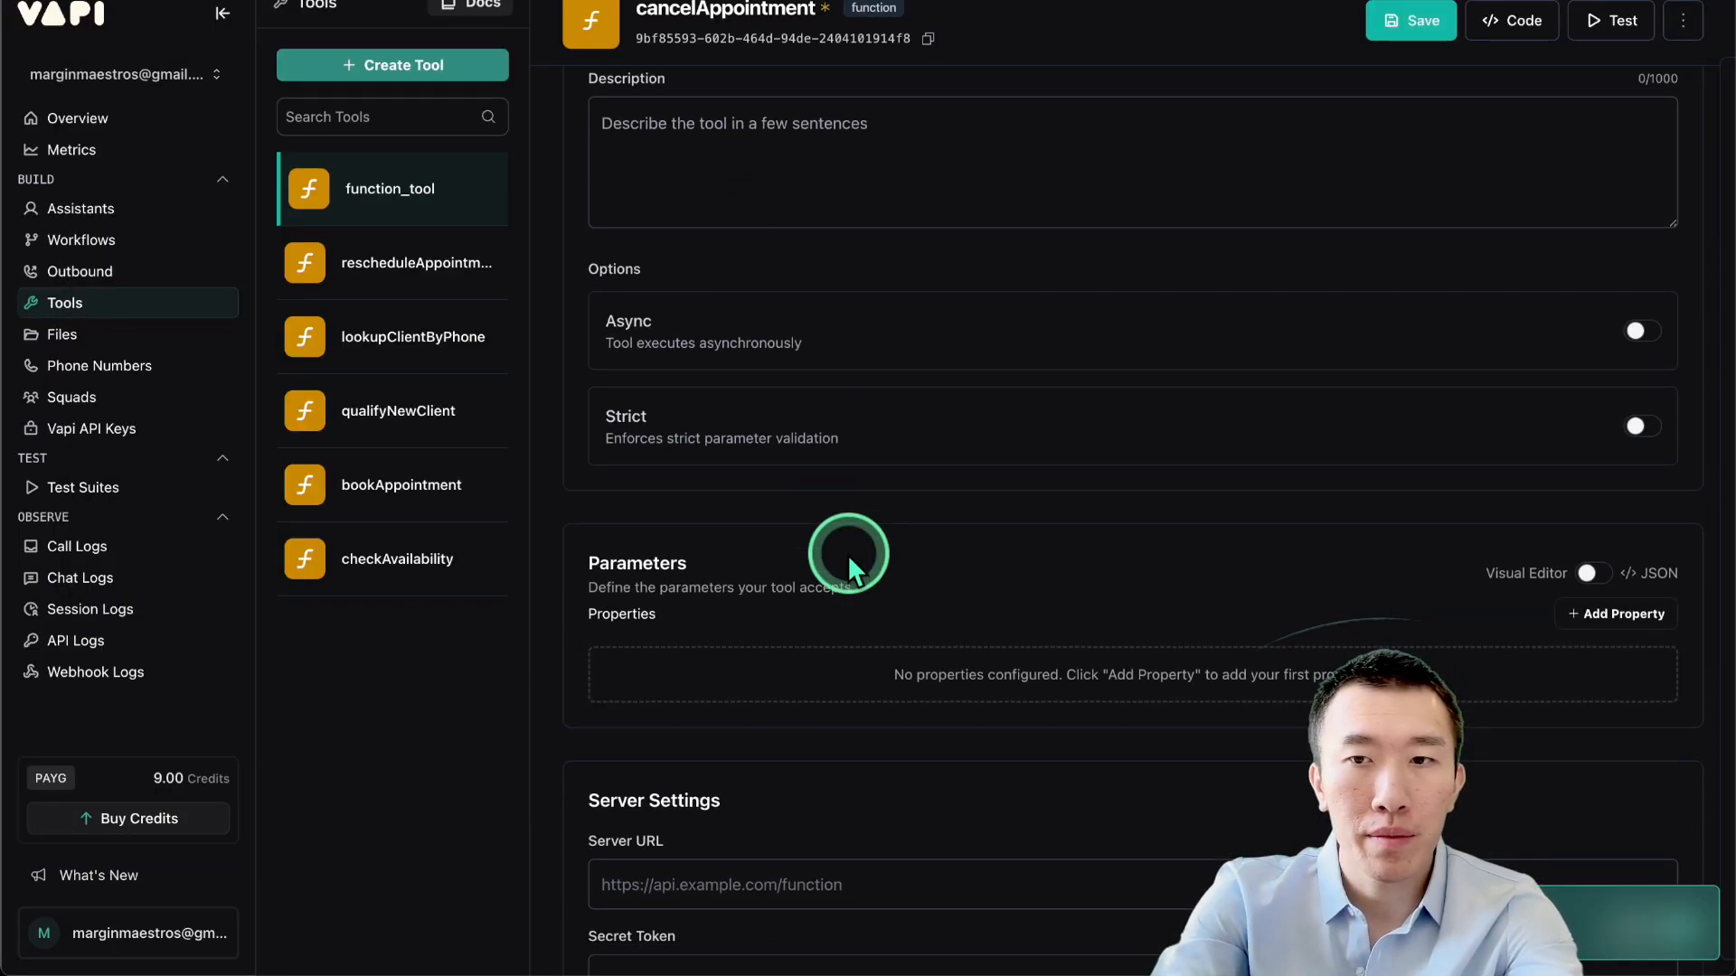
click(1578, 575)
click(1144, 653)
key(ctrl+v)
scroll(1627, 666, down, 4)
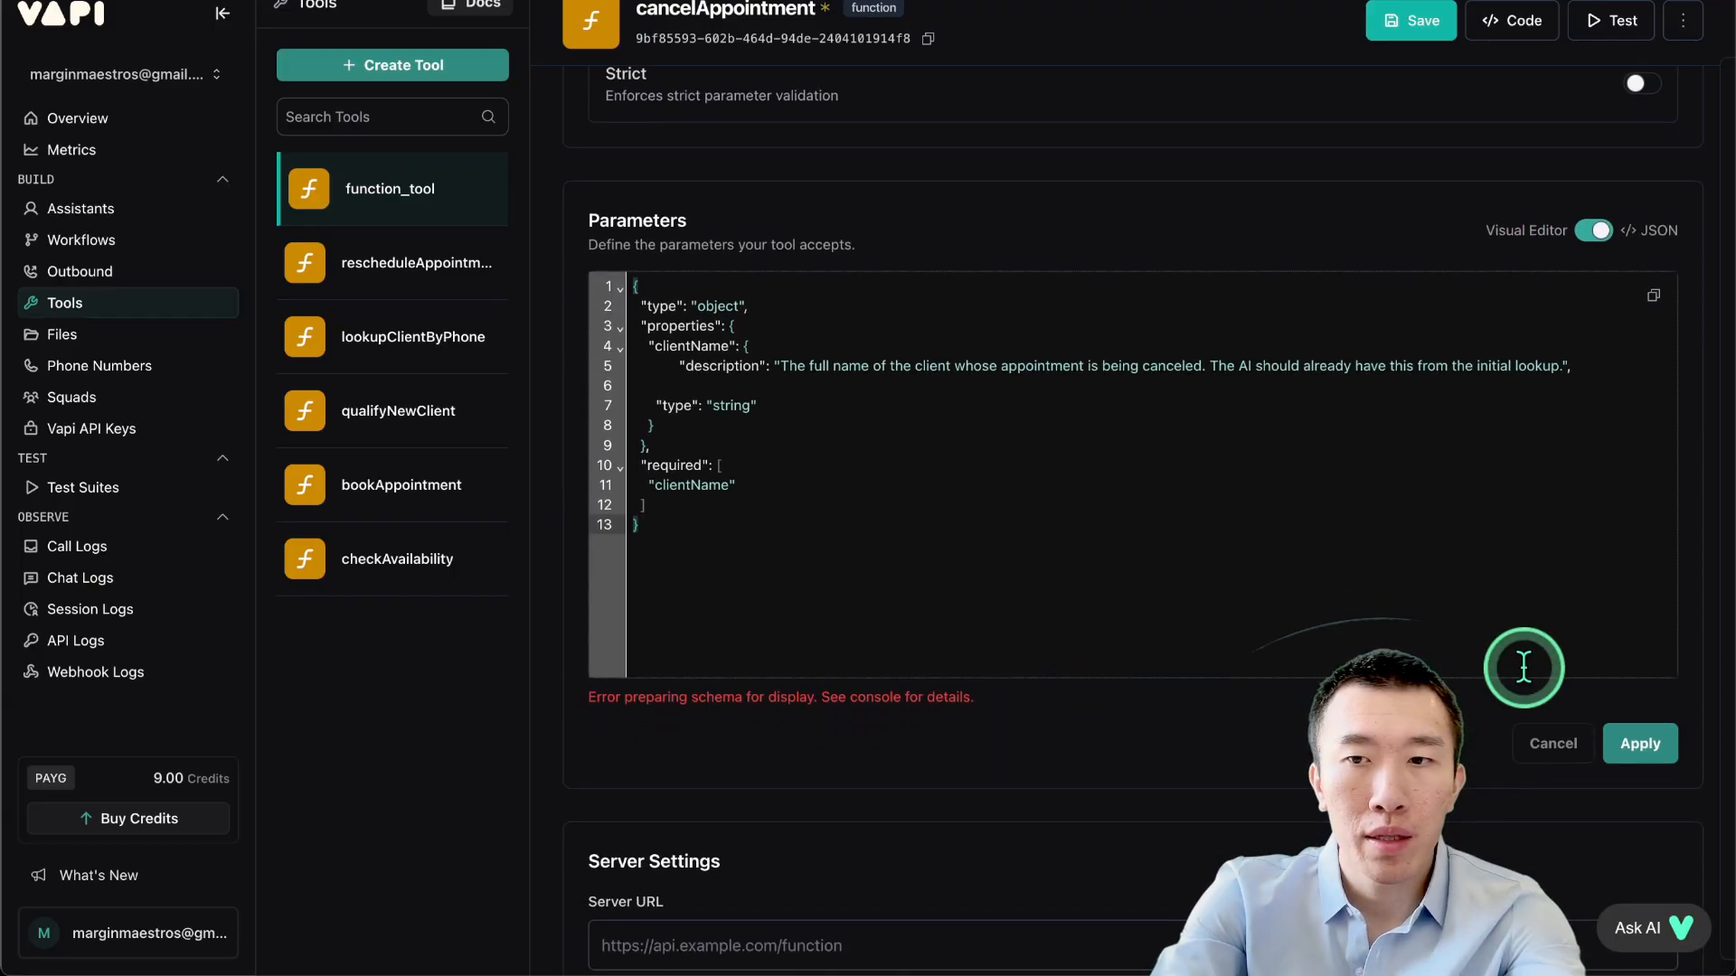
click(1641, 719)
click(1593, 230)
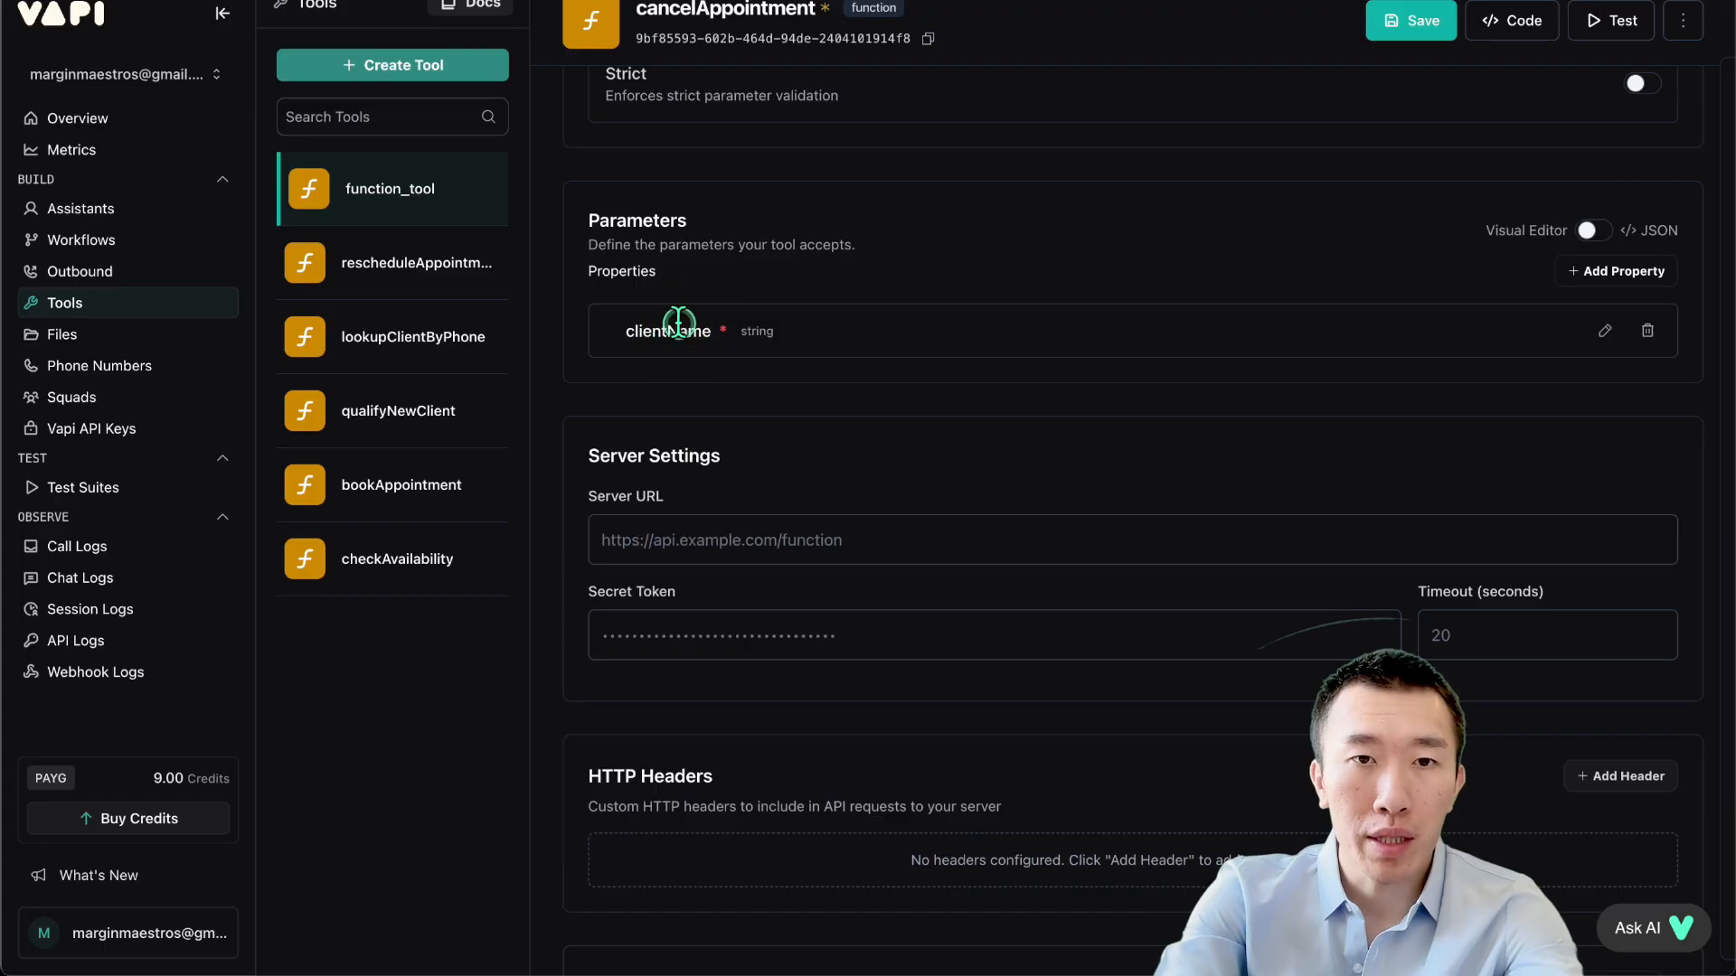
drag(679, 333, 871, 324)
click(870, 324)
scroll(867, 325, up, 2)
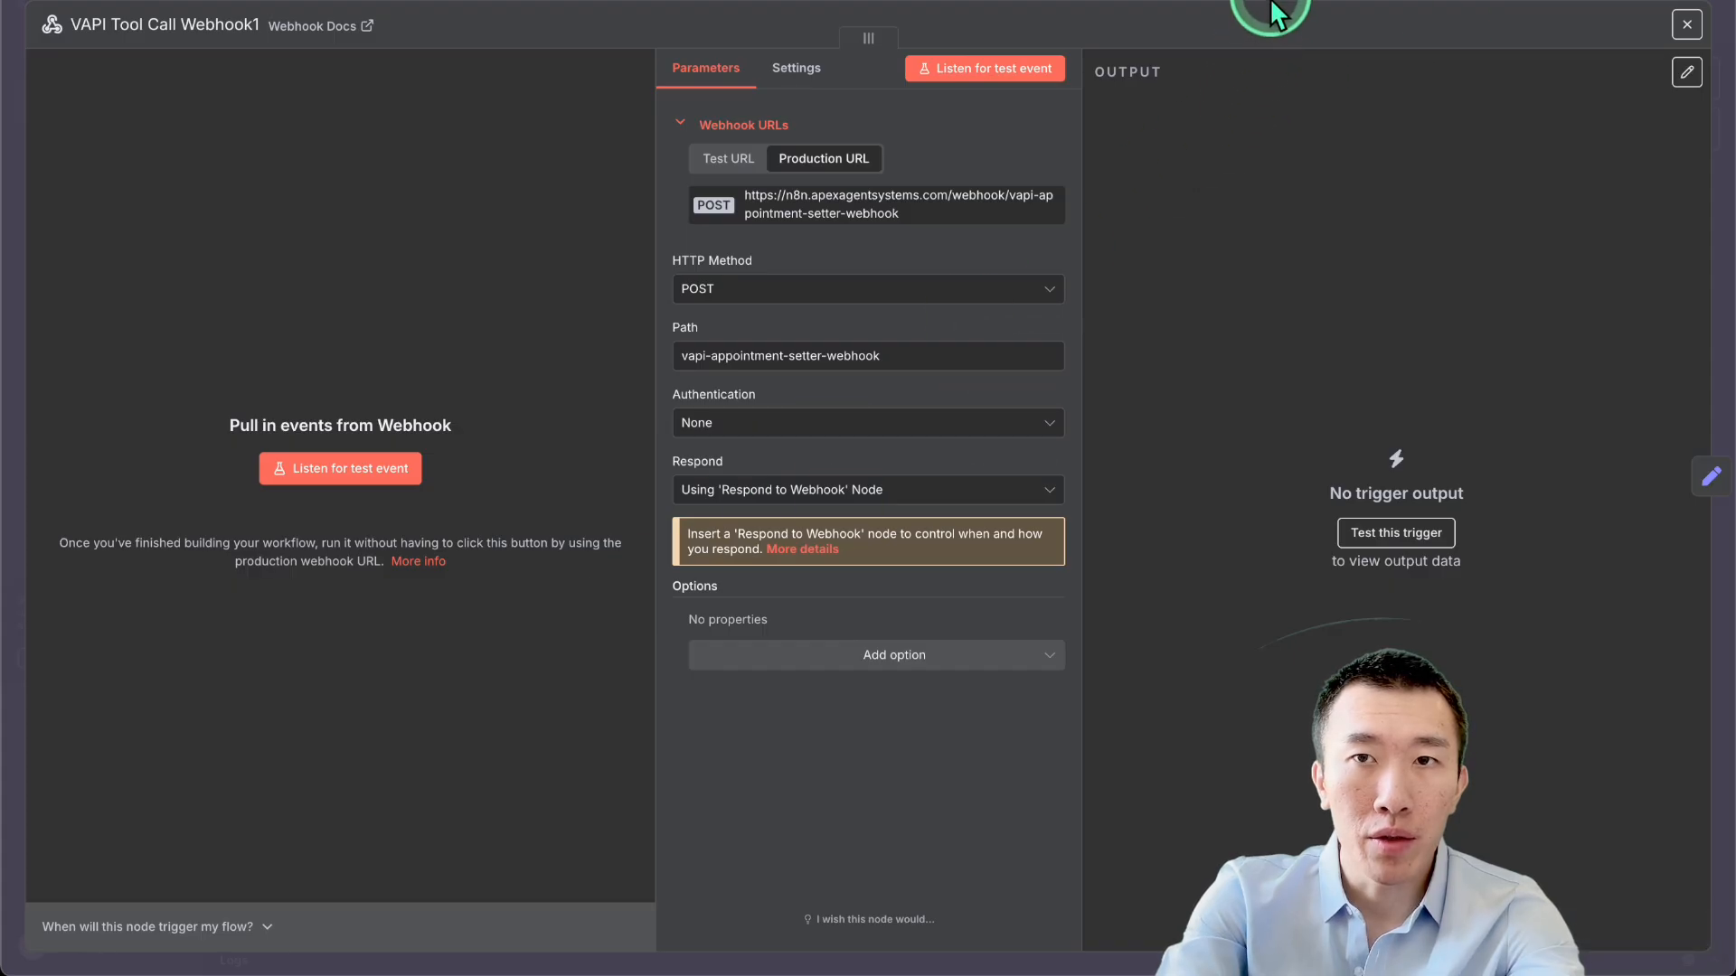
Close the webhook settings and inspect the Find Event to Cancel node.
click(812, 542)
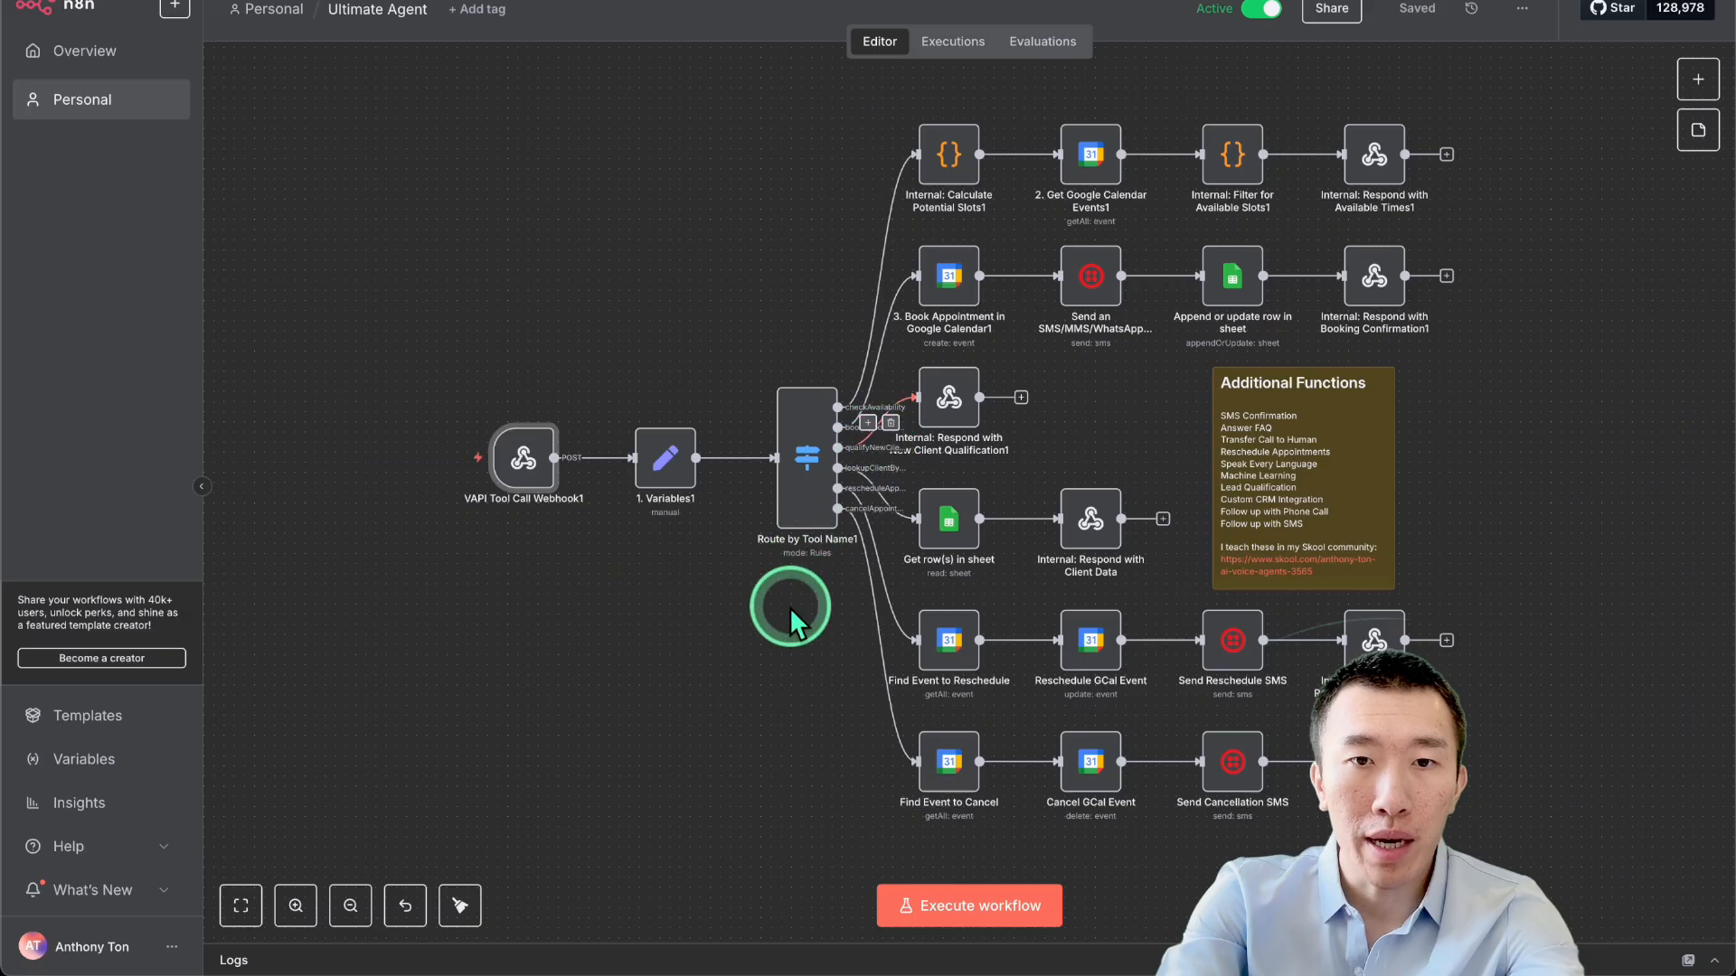
scroll(789, 606, up, 4)
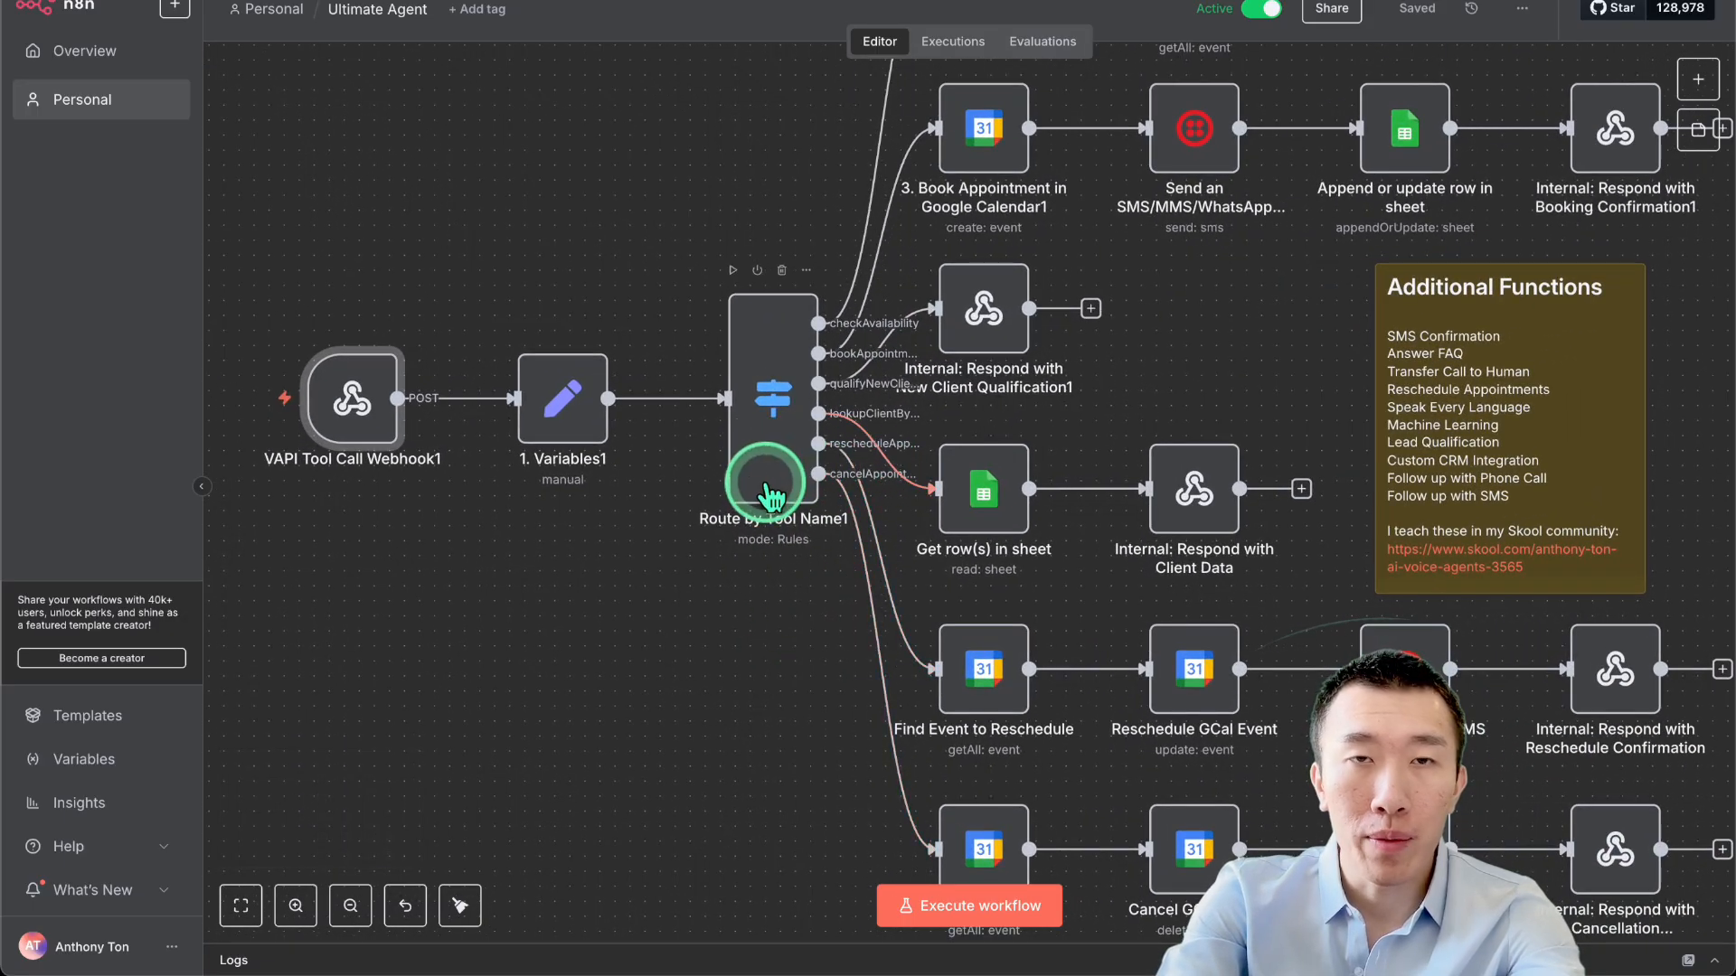
mouse_move(357, 417)
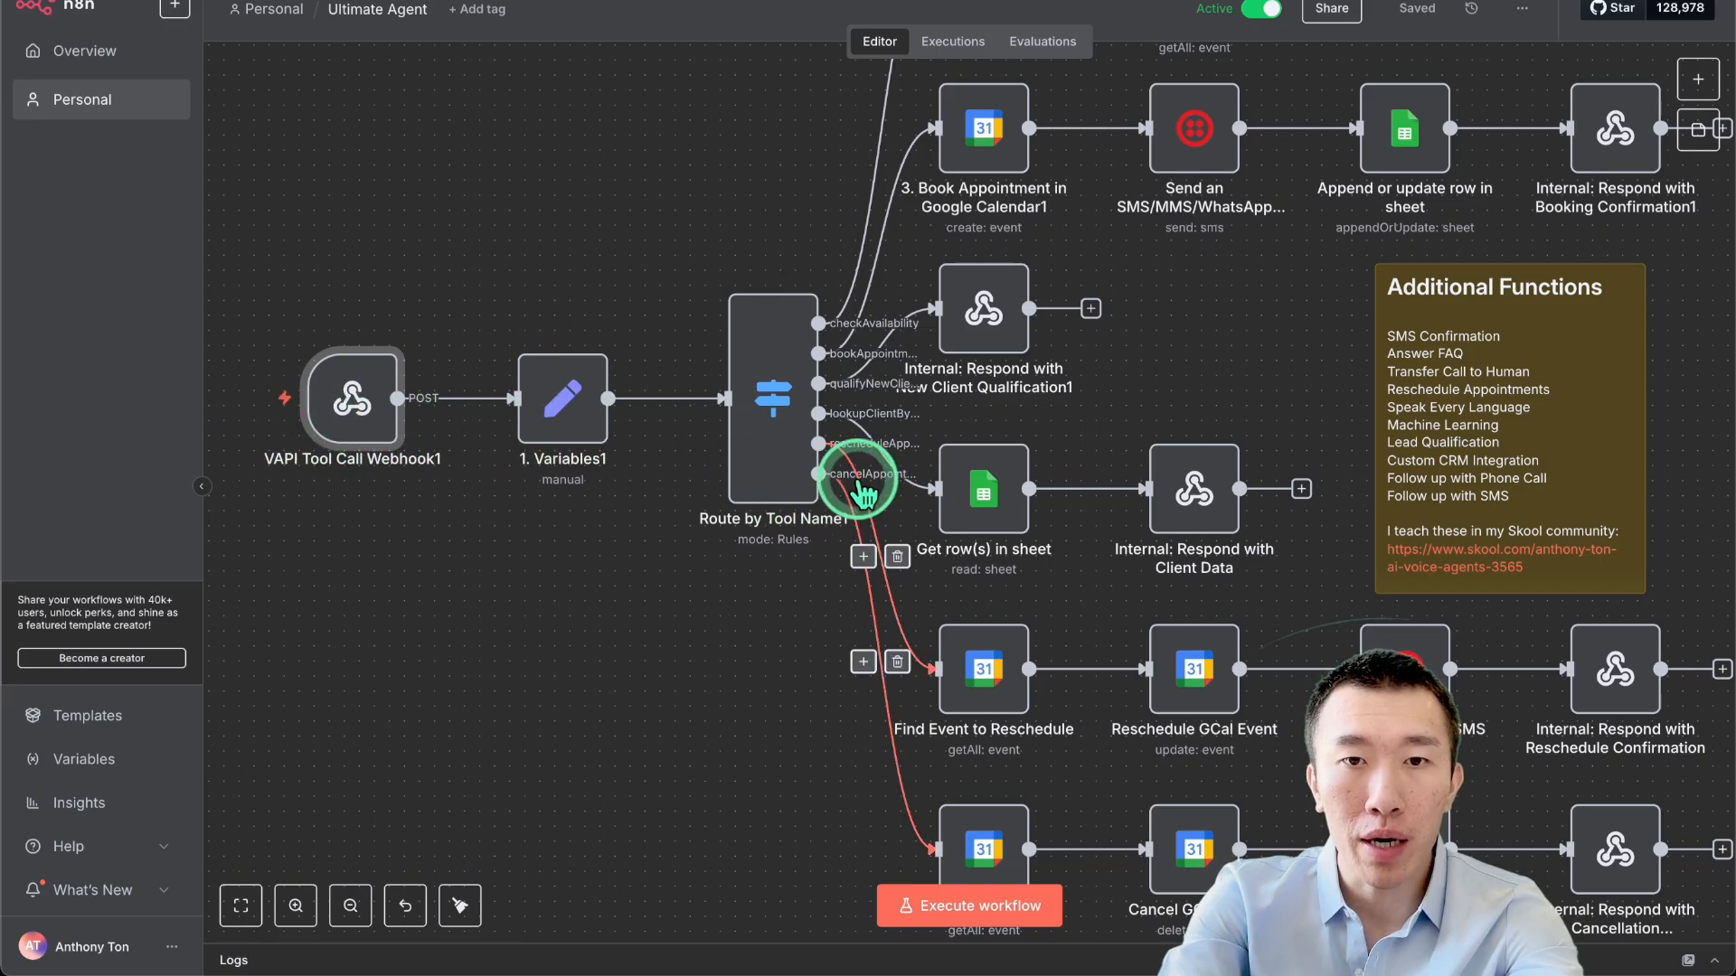
scroll(881, 479, down, 3)
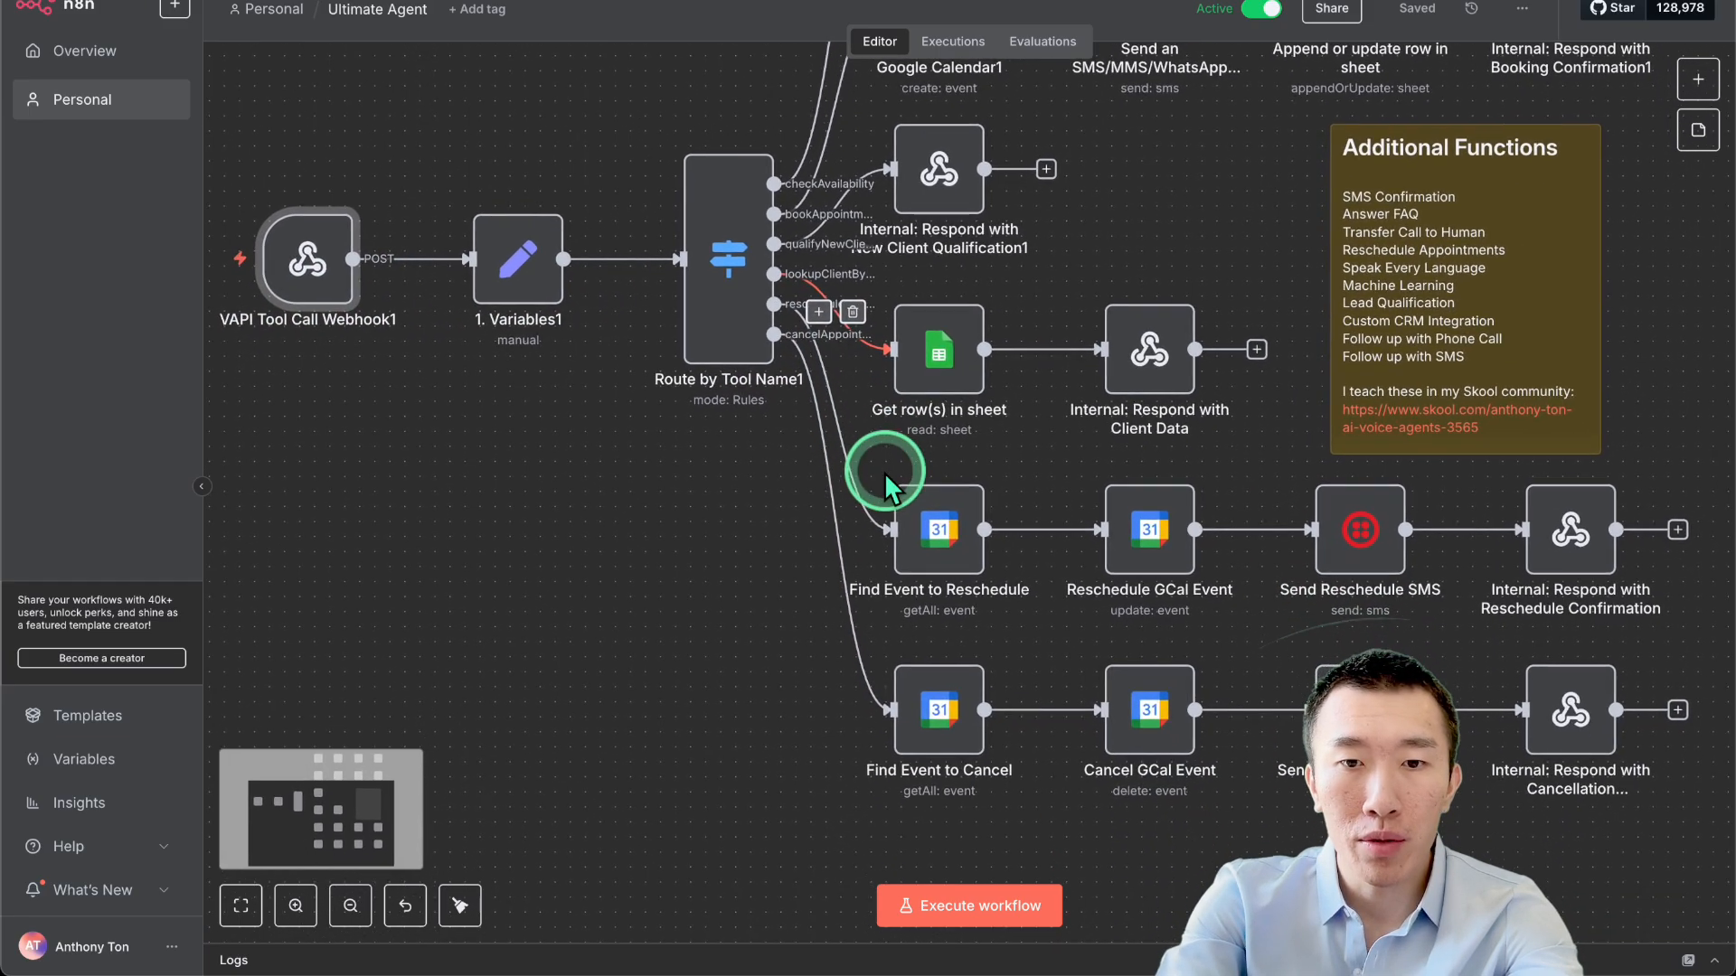
double_click(946, 710)
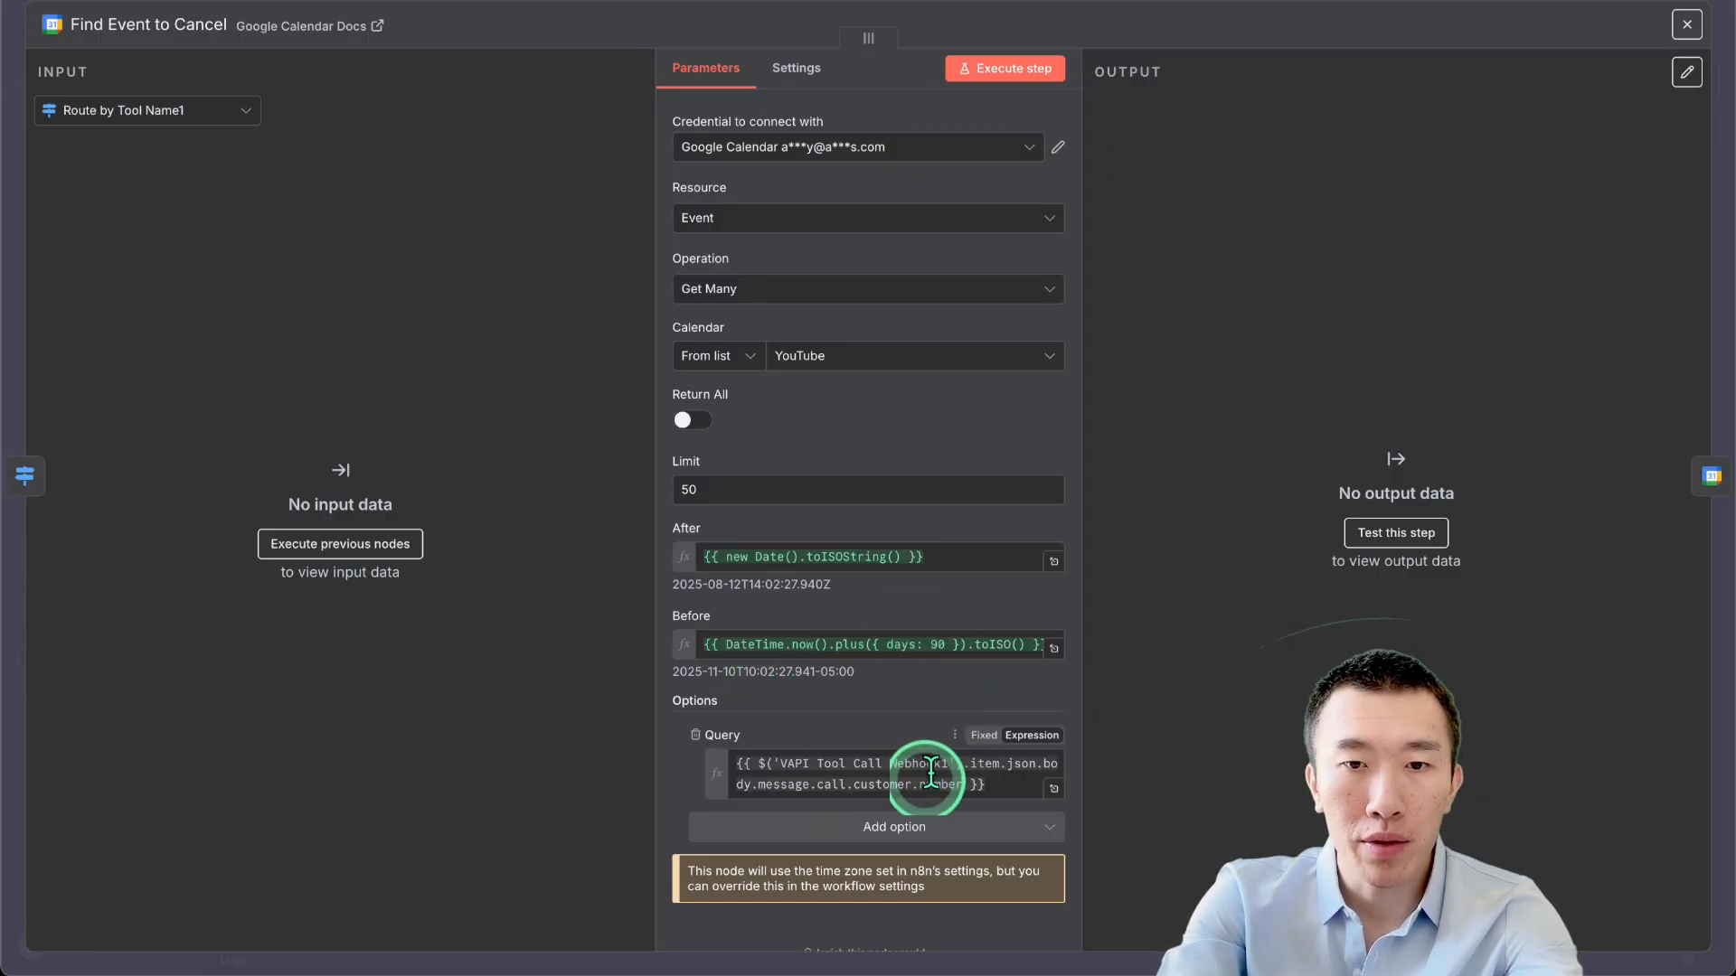
scroll(895, 783, down, 1)
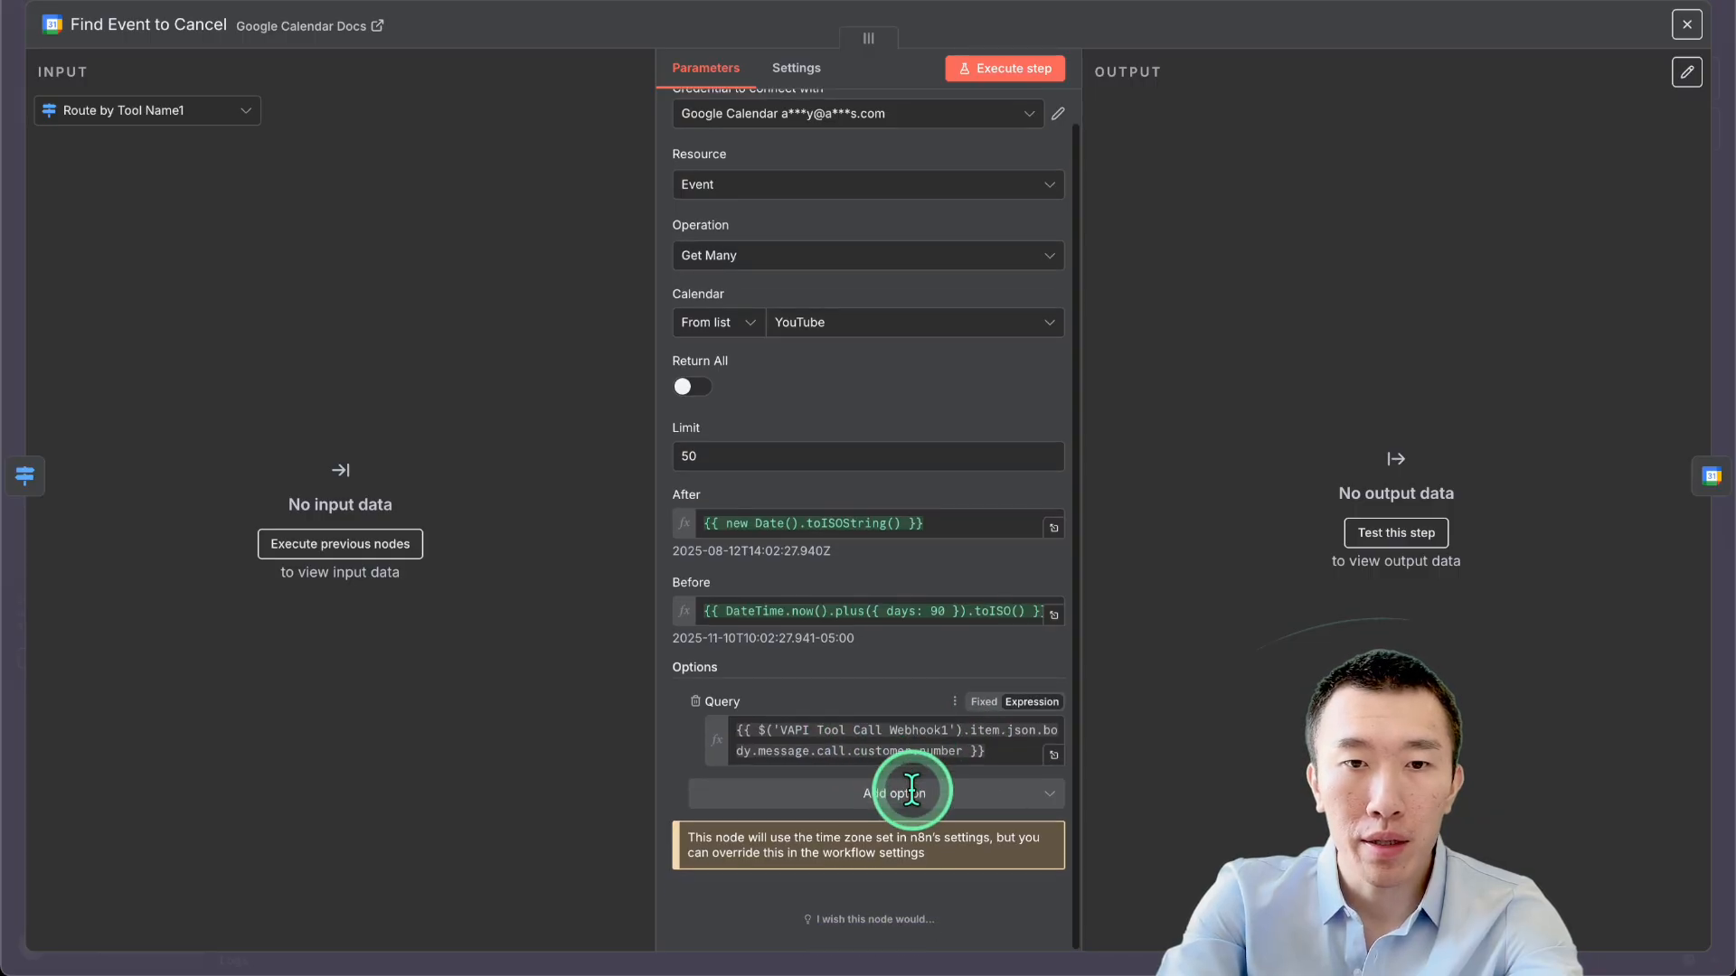
click(1213, 1)
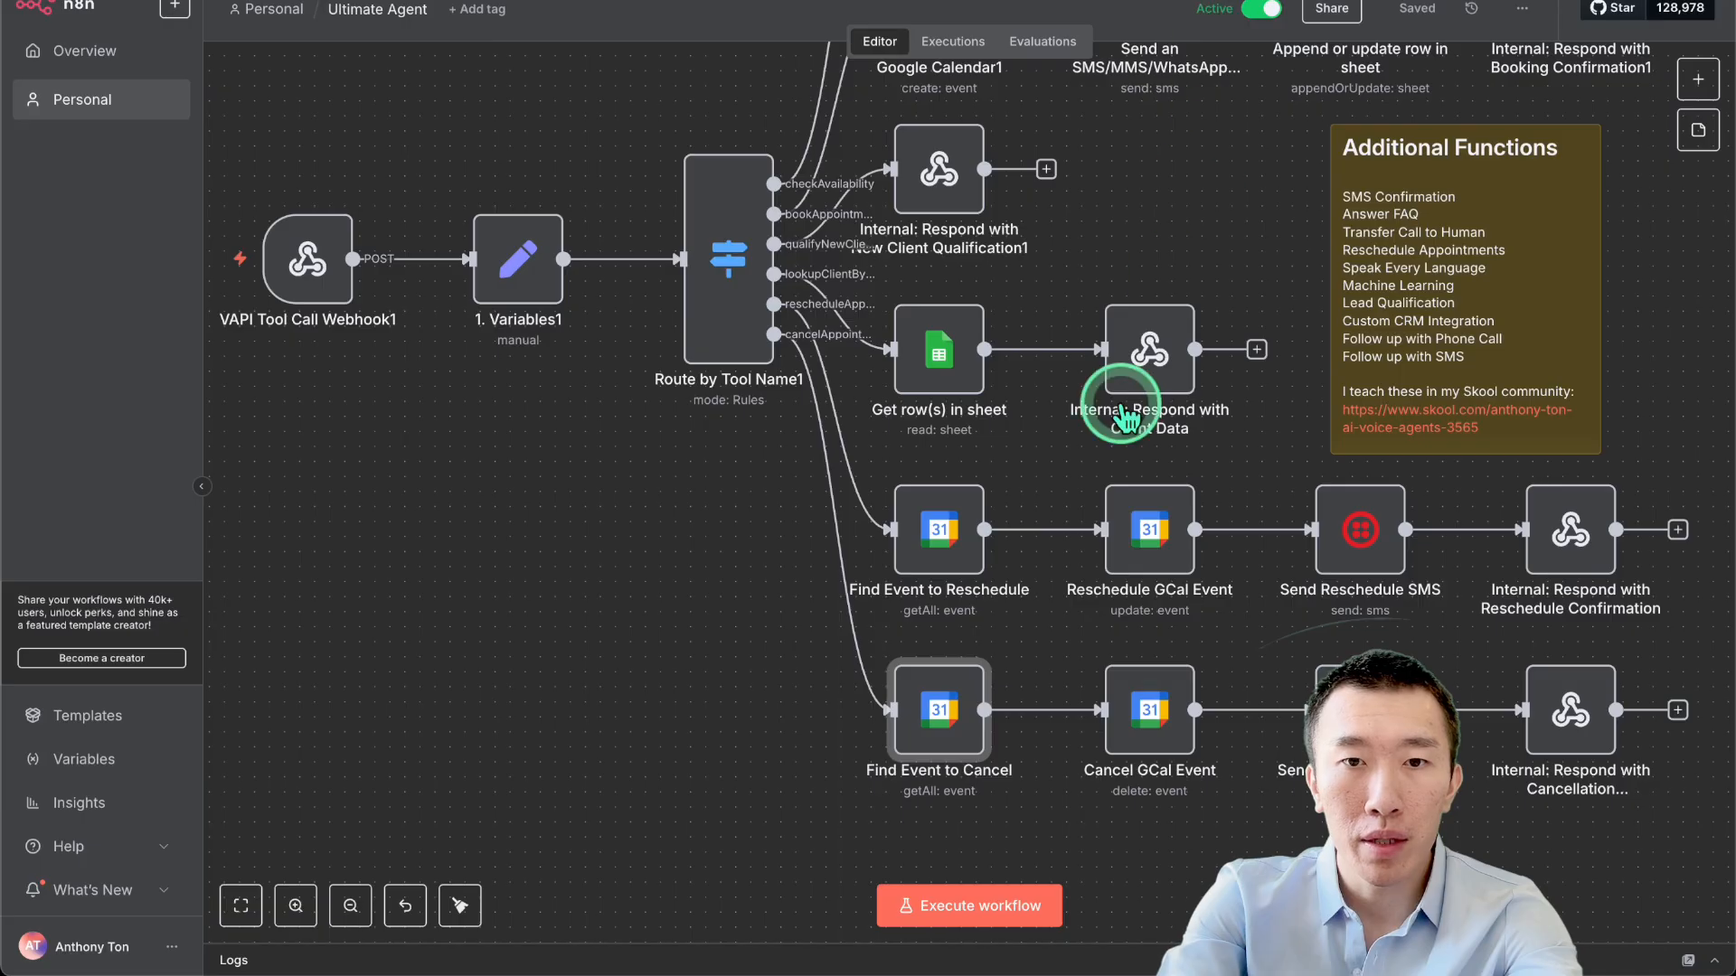
Inspect the Cancel GCal Event node, recheck Find Event to Cancel, and return to the workflow.
double_click(1173, 707)
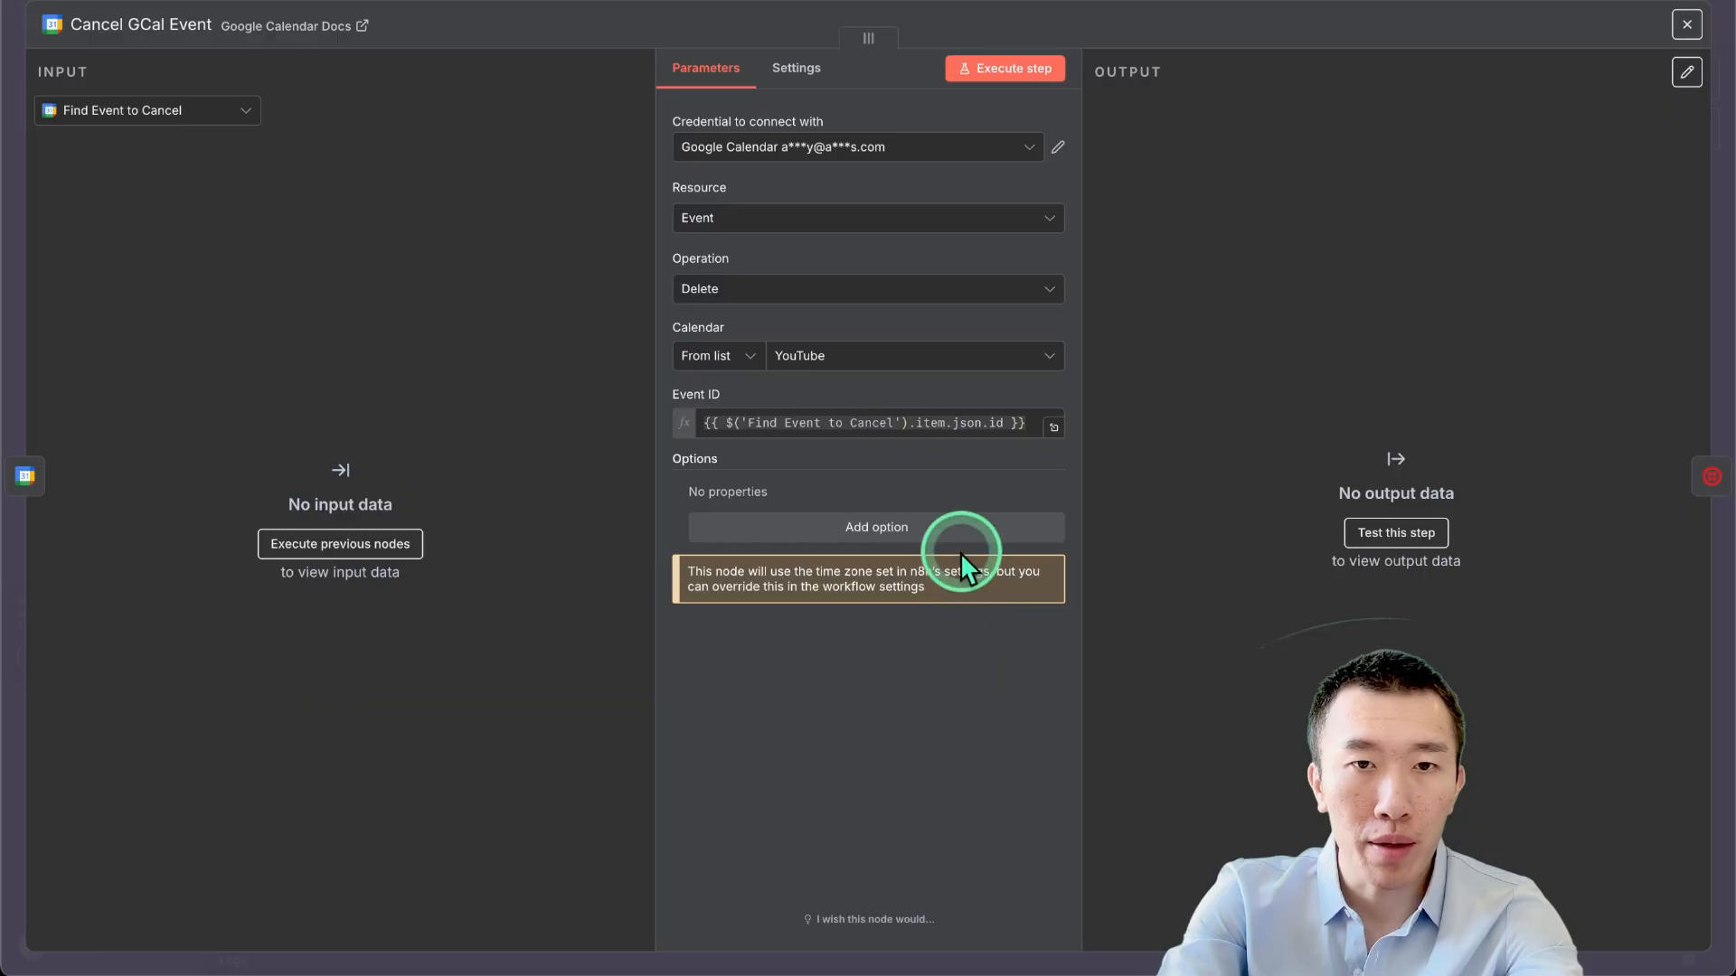
click(1261, 8)
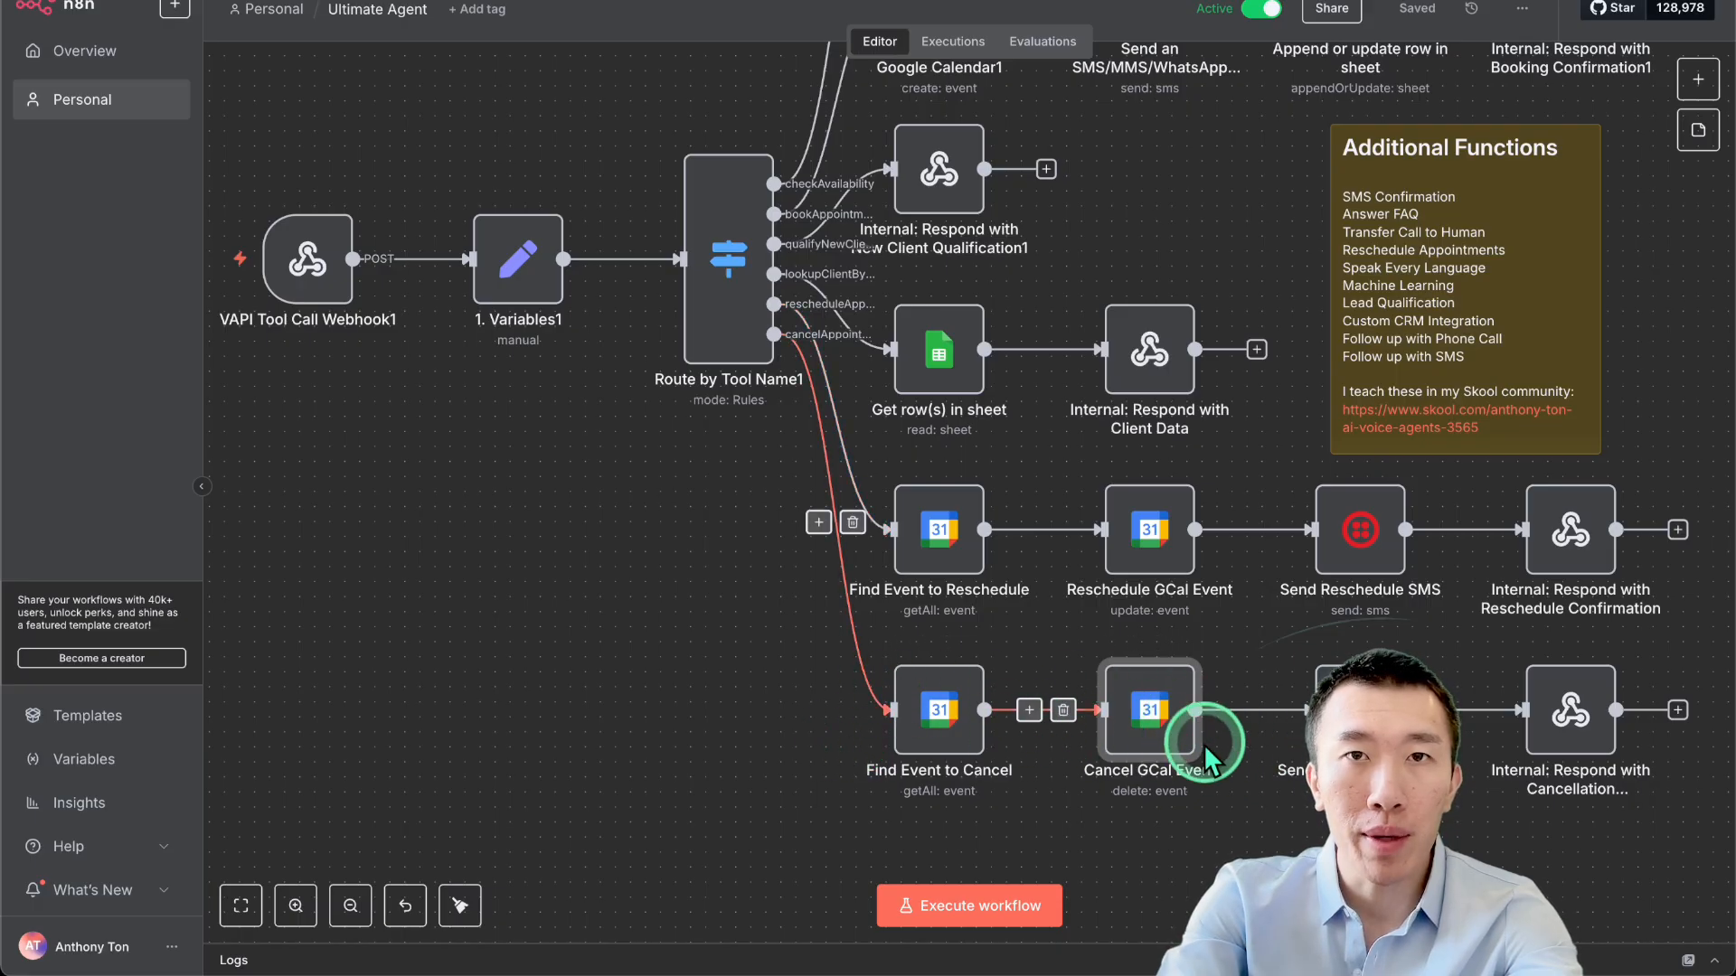
double_click(940, 723)
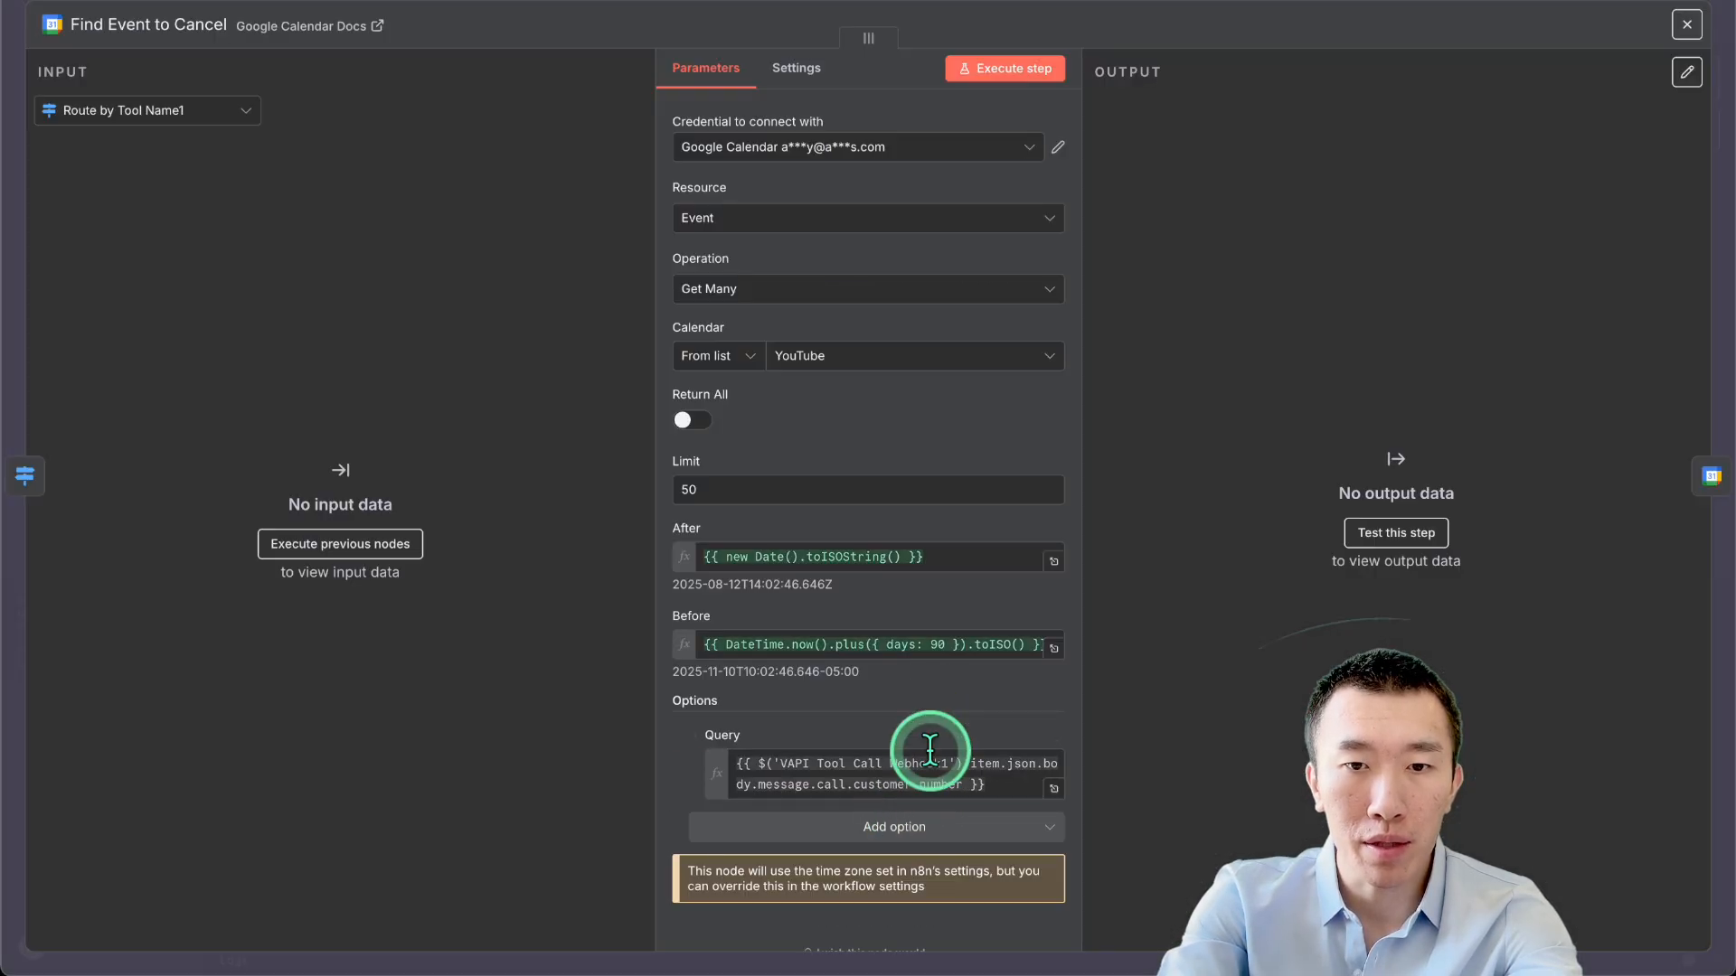
scroll(957, 736, down, 1)
click(1331, 7)
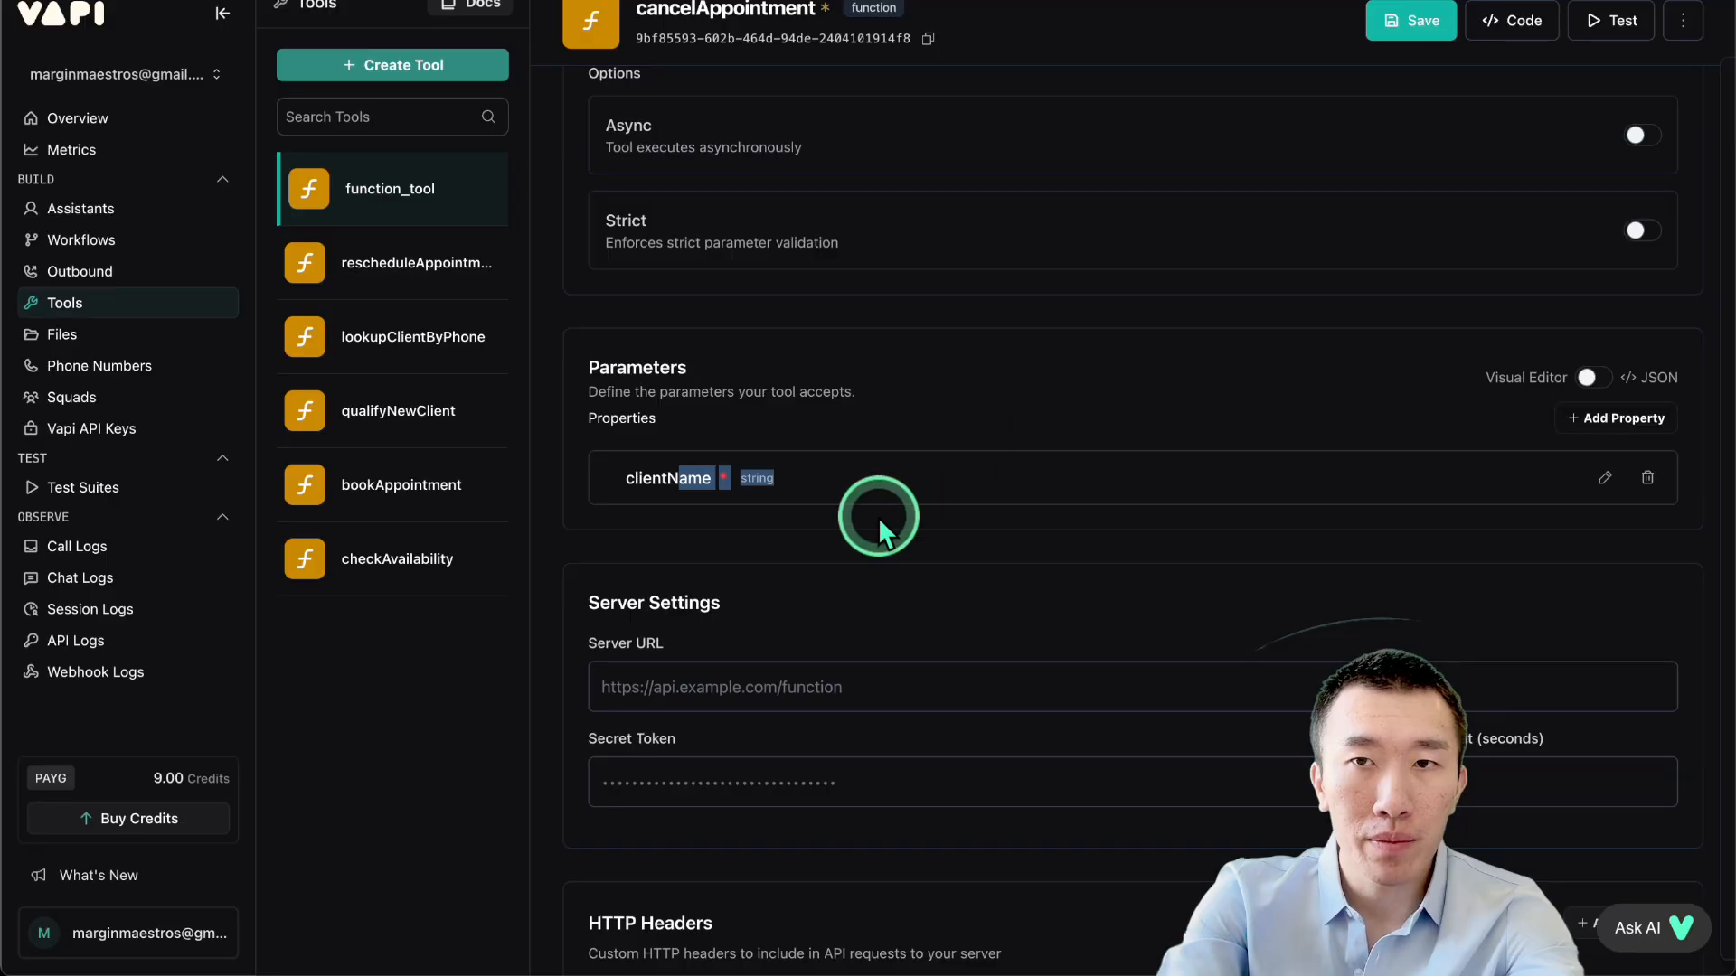
scroll(877, 517, down, 1)
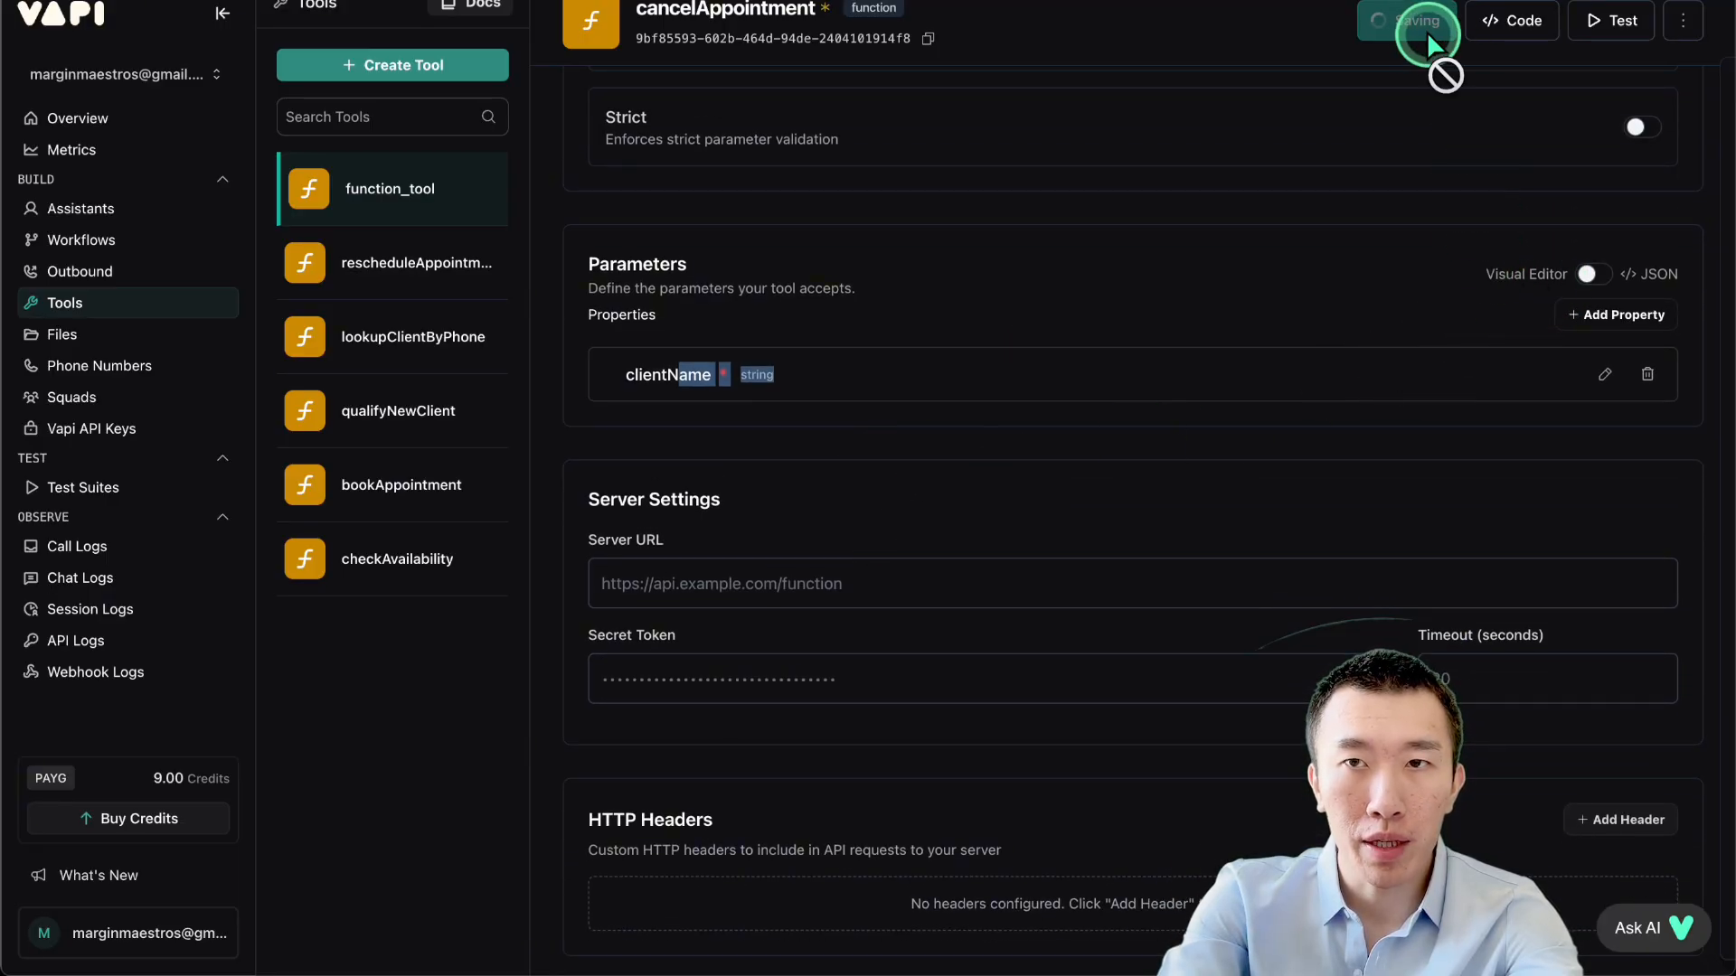
Copy the n8n webhook server URL from the qualifyNewClient tool.
click(739, 584)
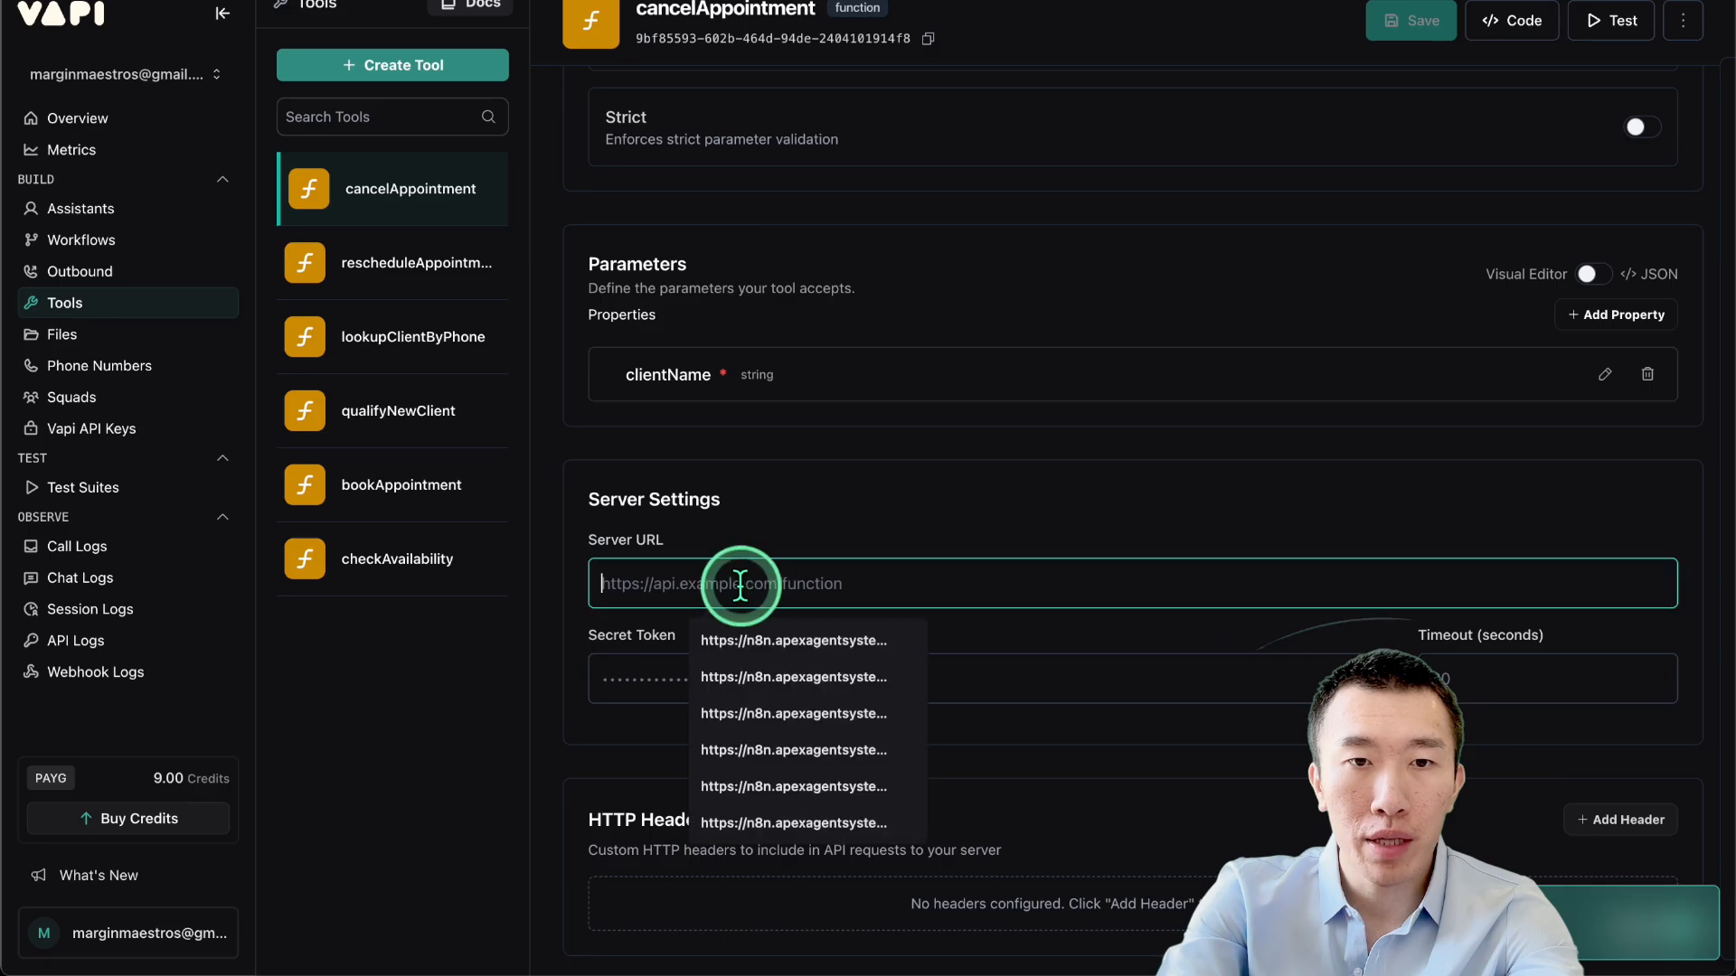
click(622, 551)
click(844, 585)
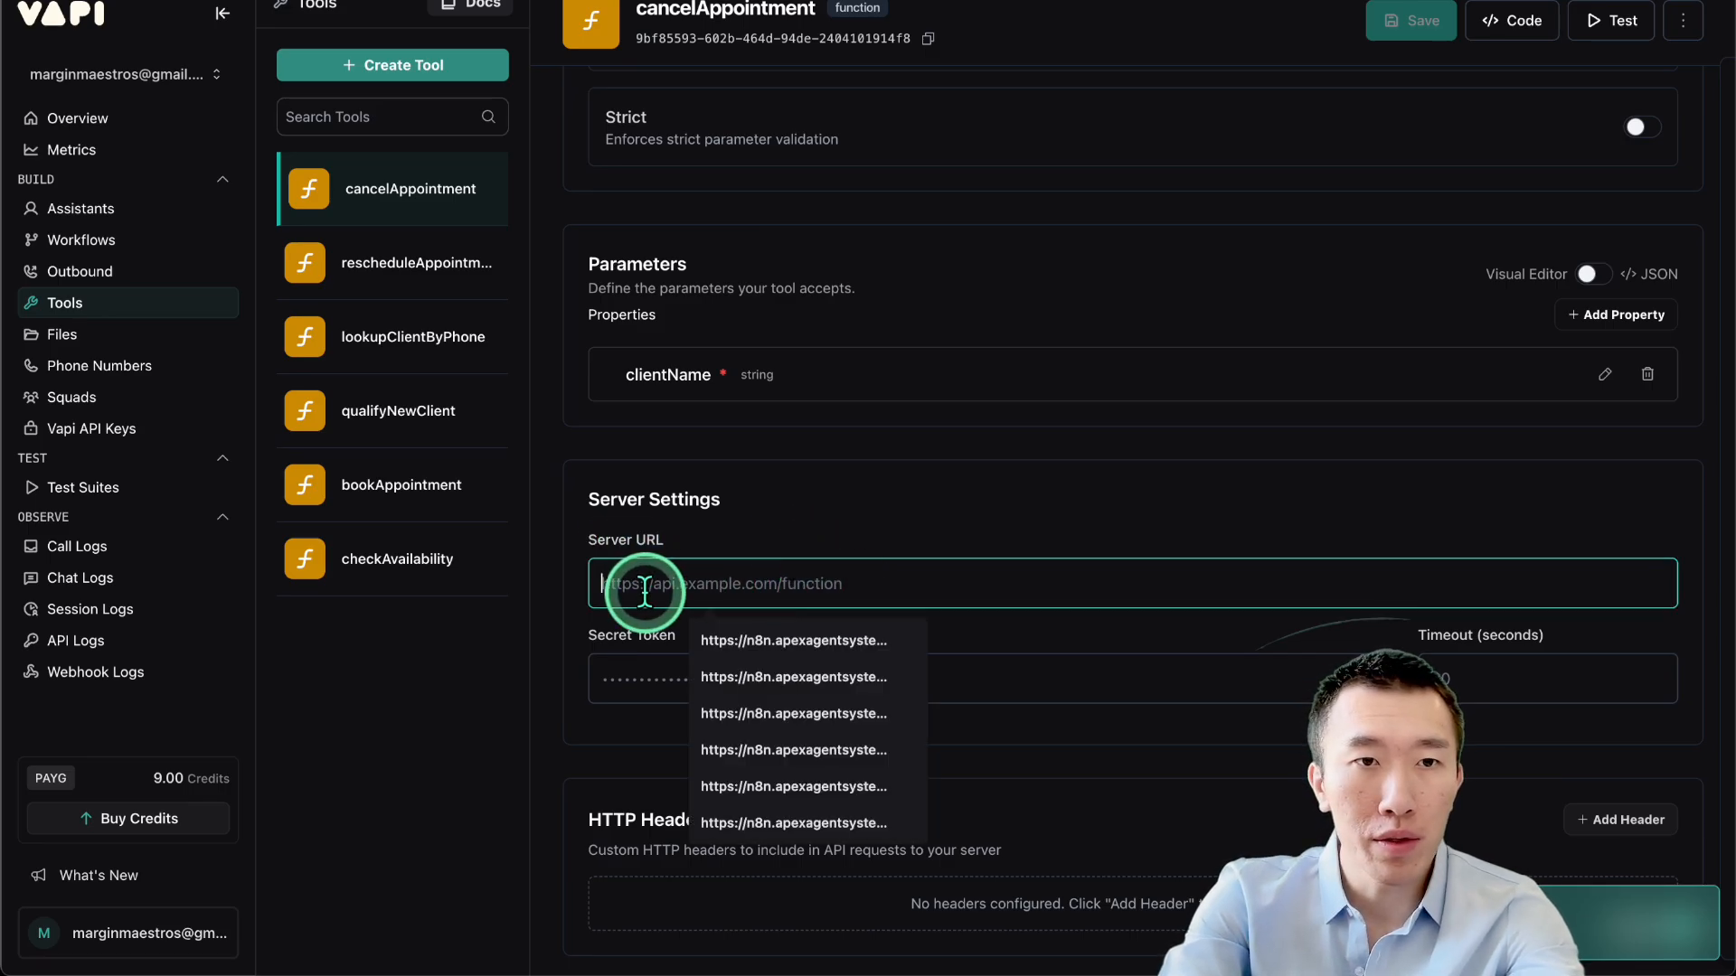
click(397, 423)
scroll(963, 572, down, 5)
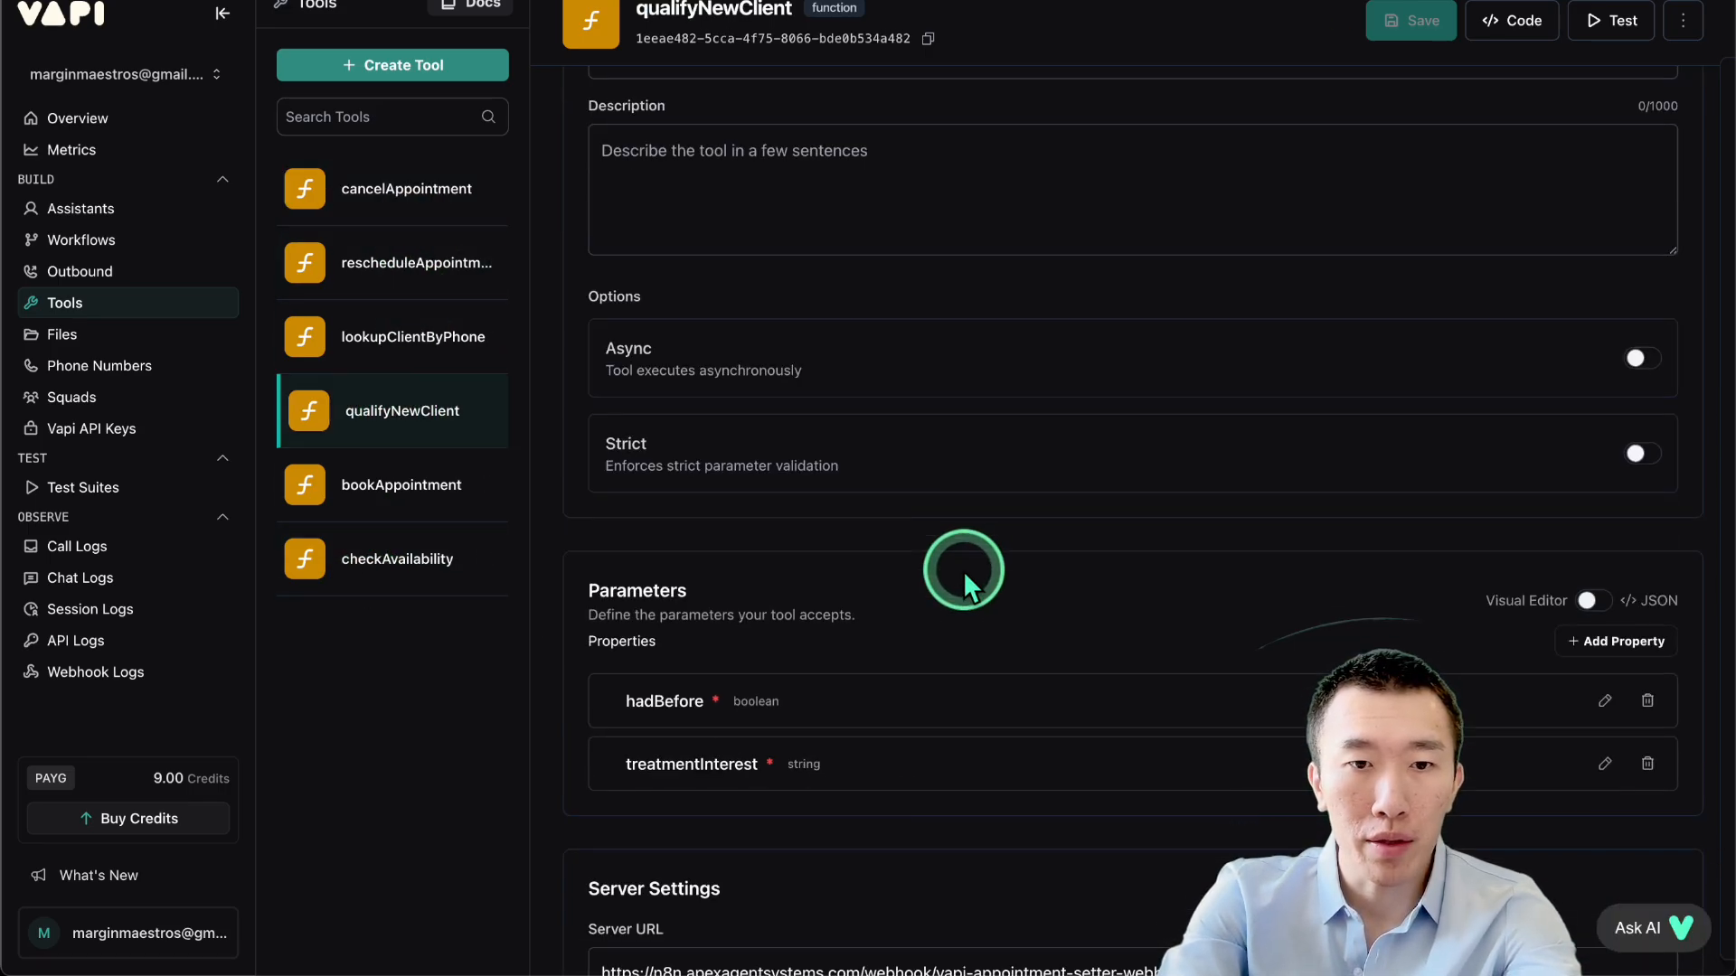
double_click(919, 499)
triple_click(918, 499)
key(ctrl+c)
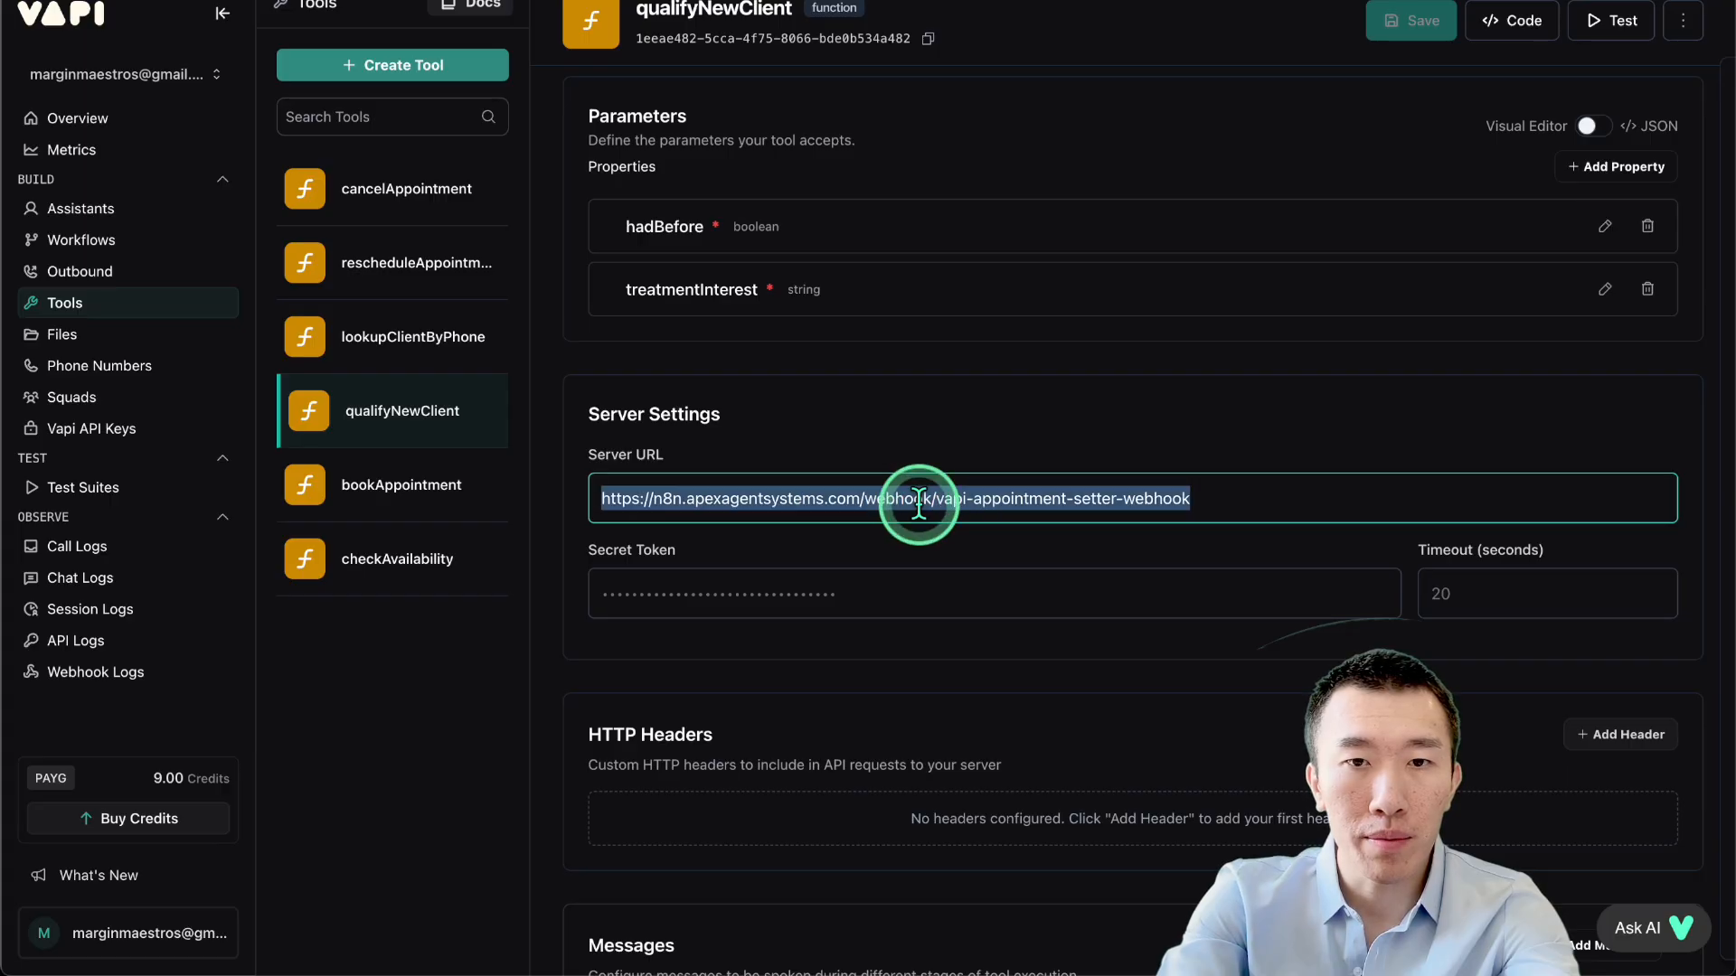
Paste the webhook URL as lookupClientByPhone's server URL and save it.
click(378, 345)
scroll(767, 388, down, 10)
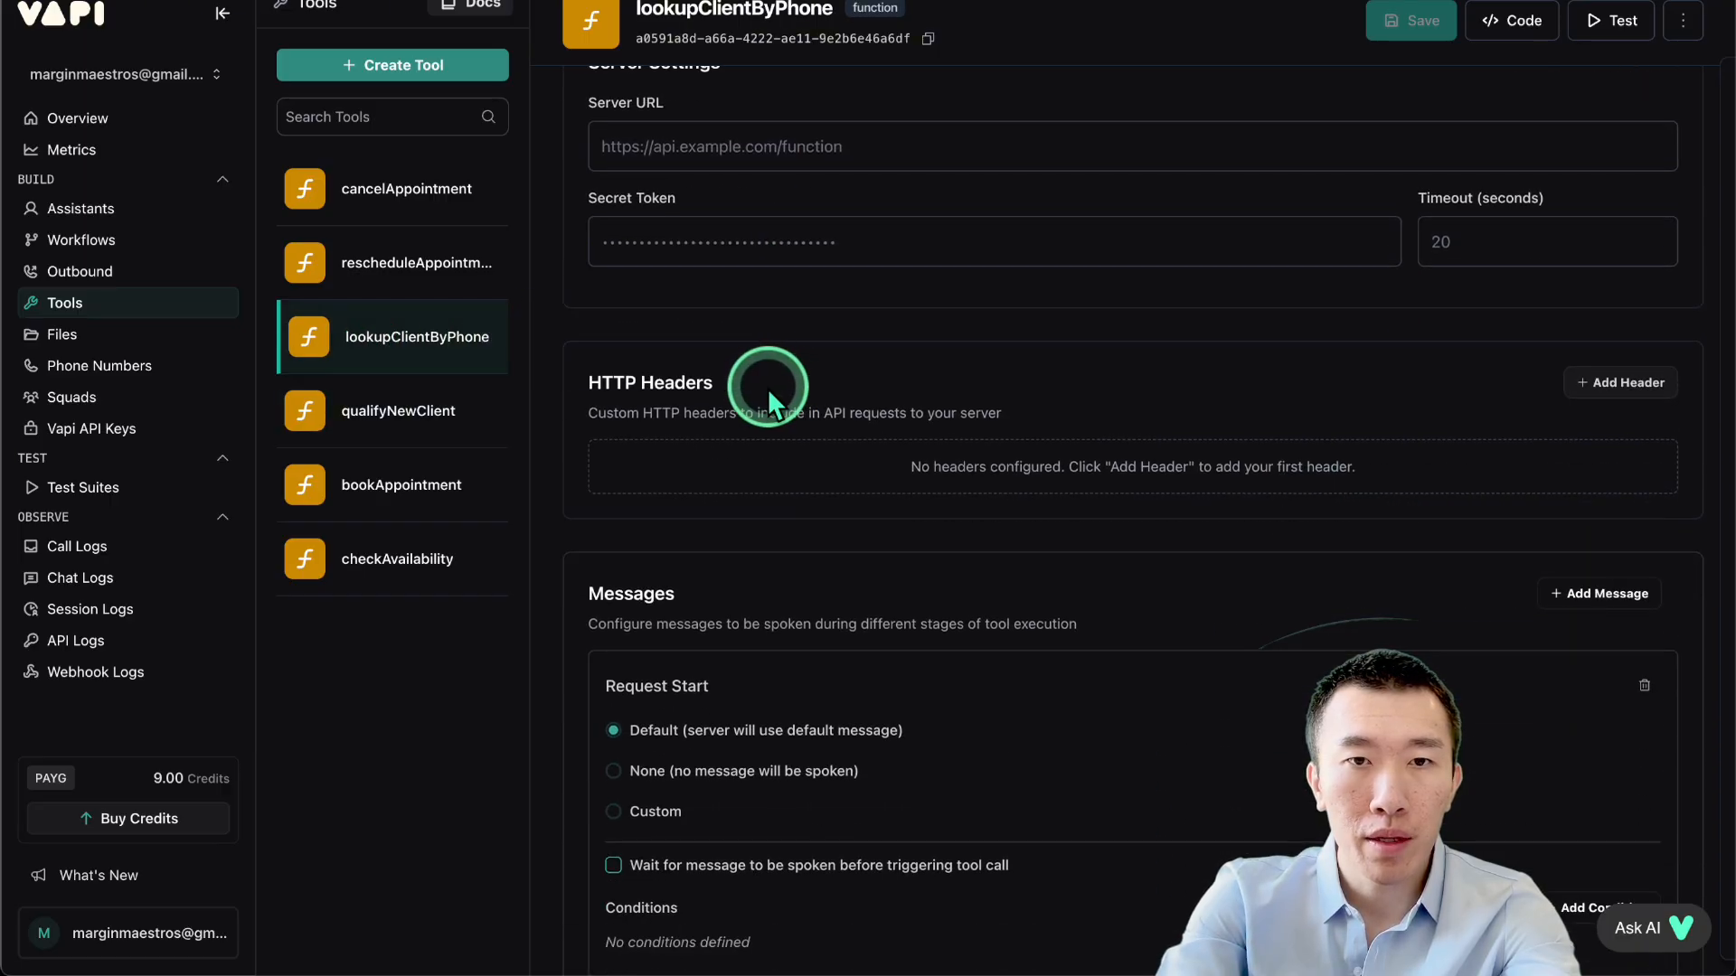
click(768, 148)
key(ctrl+v)
scroll(902, 217, up, 2)
click(1408, 40)
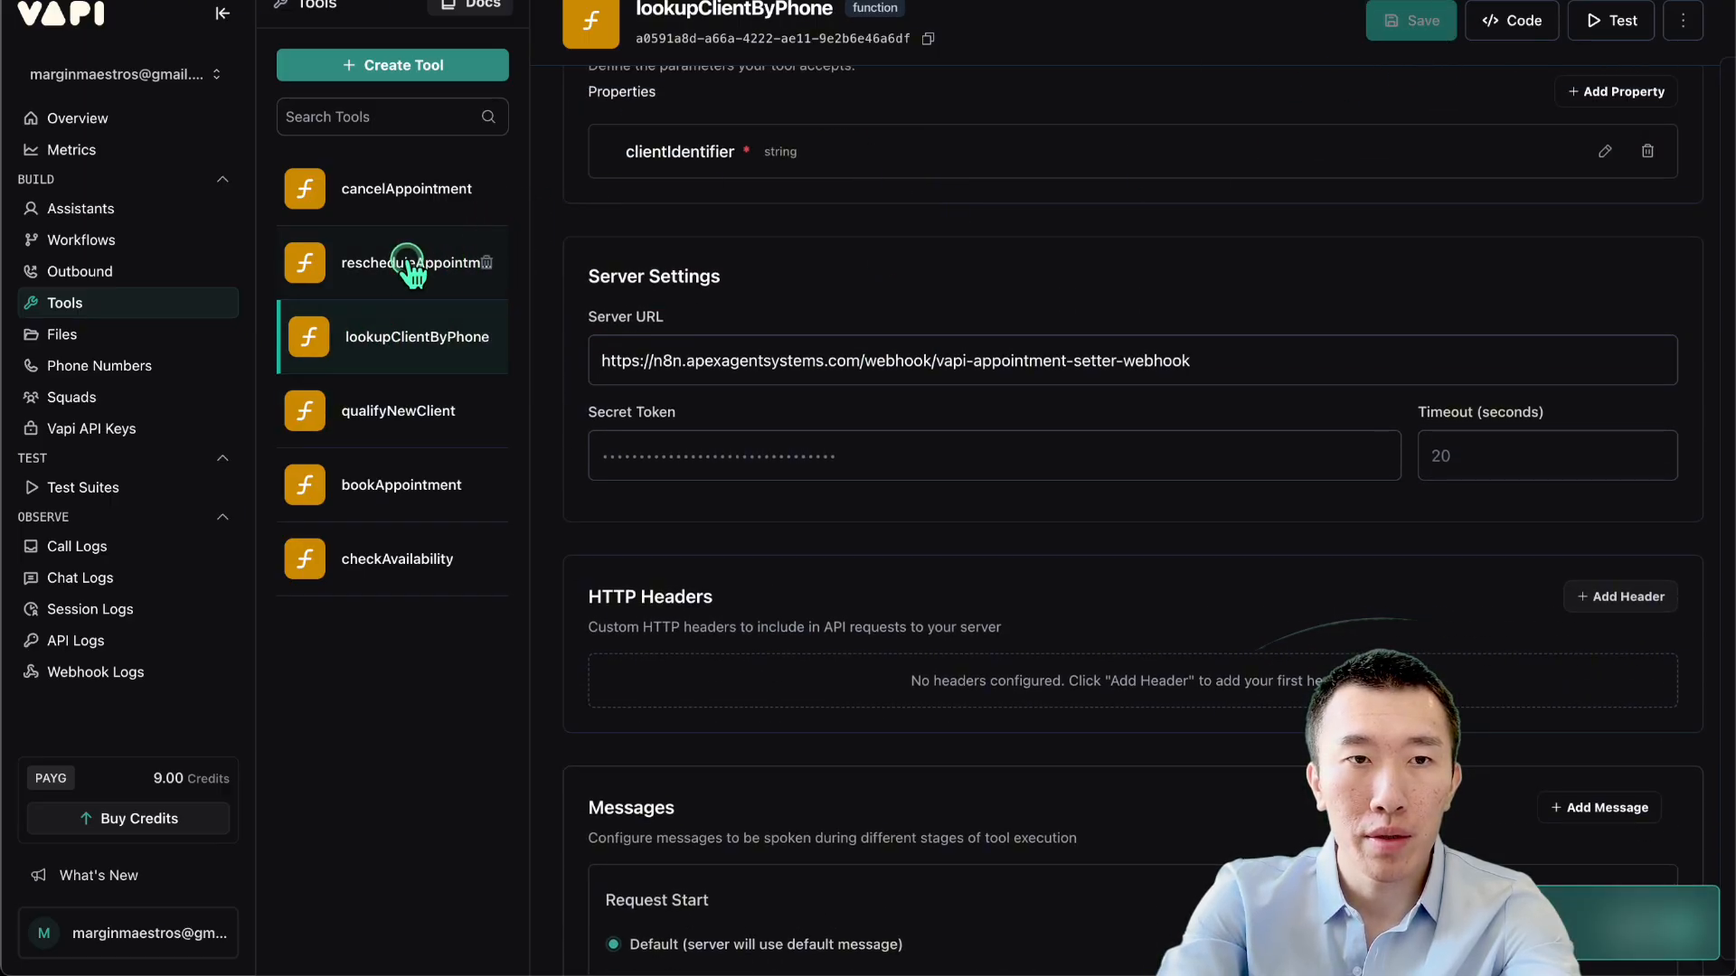
Set rescheduleAppointment's server URL to the same webhook and save it.
click(383, 263)
scroll(810, 465, down, 5)
click(783, 604)
click(1401, 27)
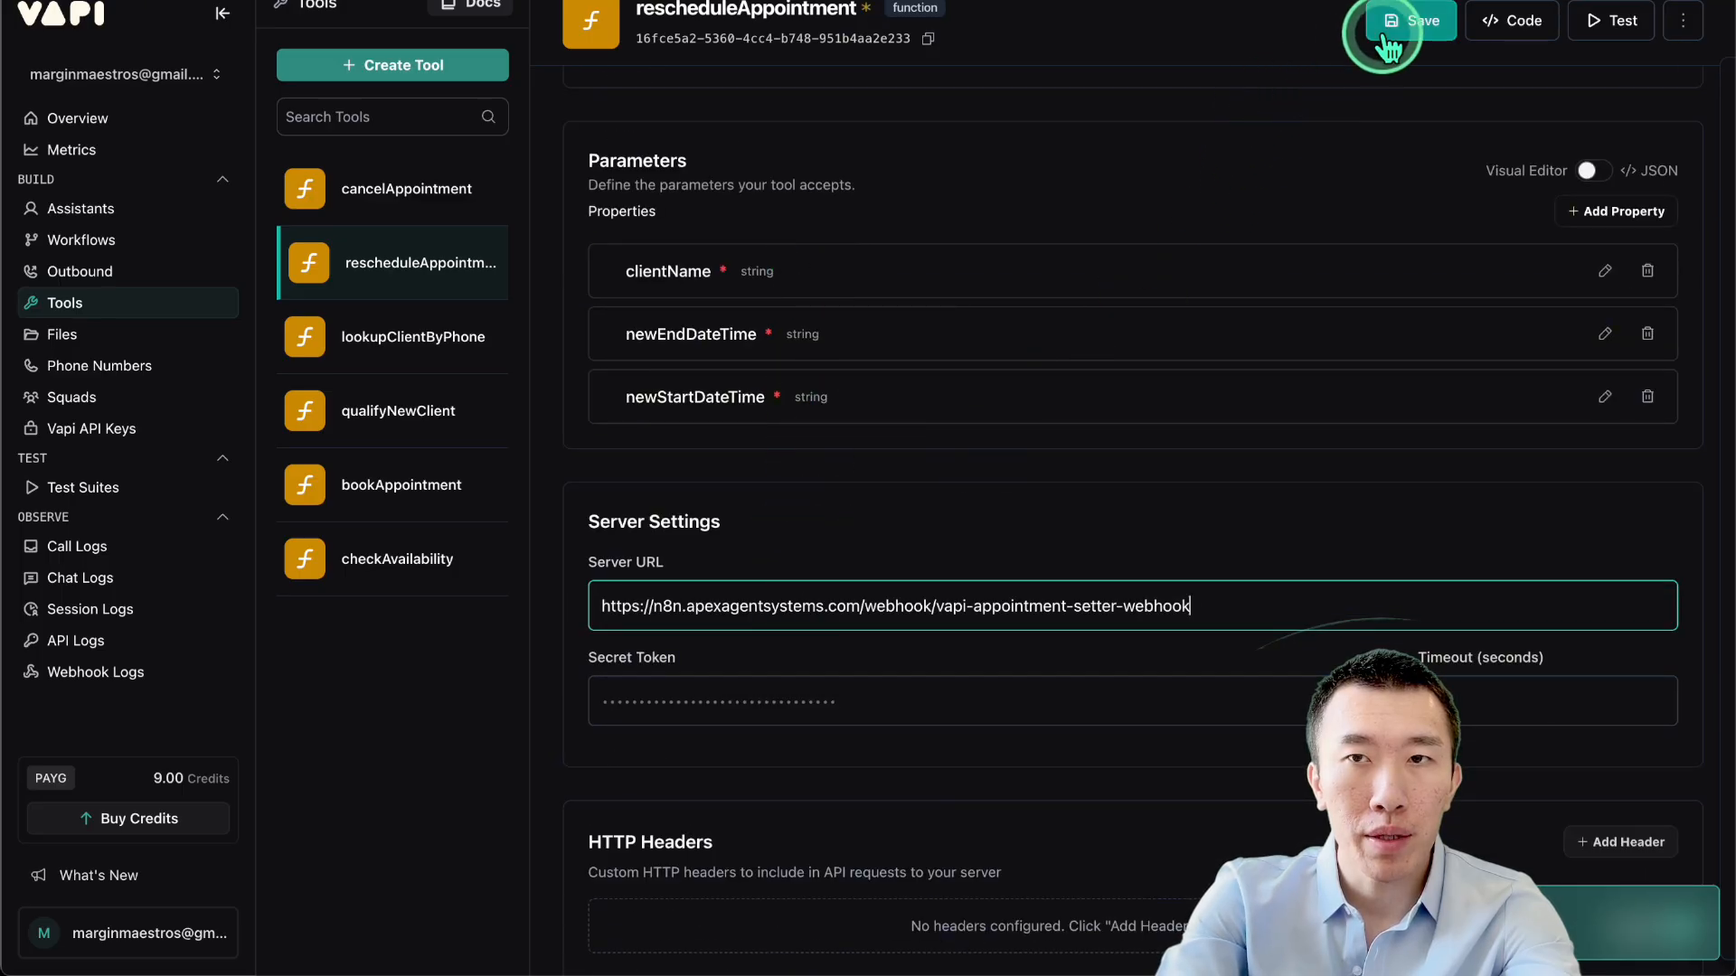
click(473, 191)
click(957, 514)
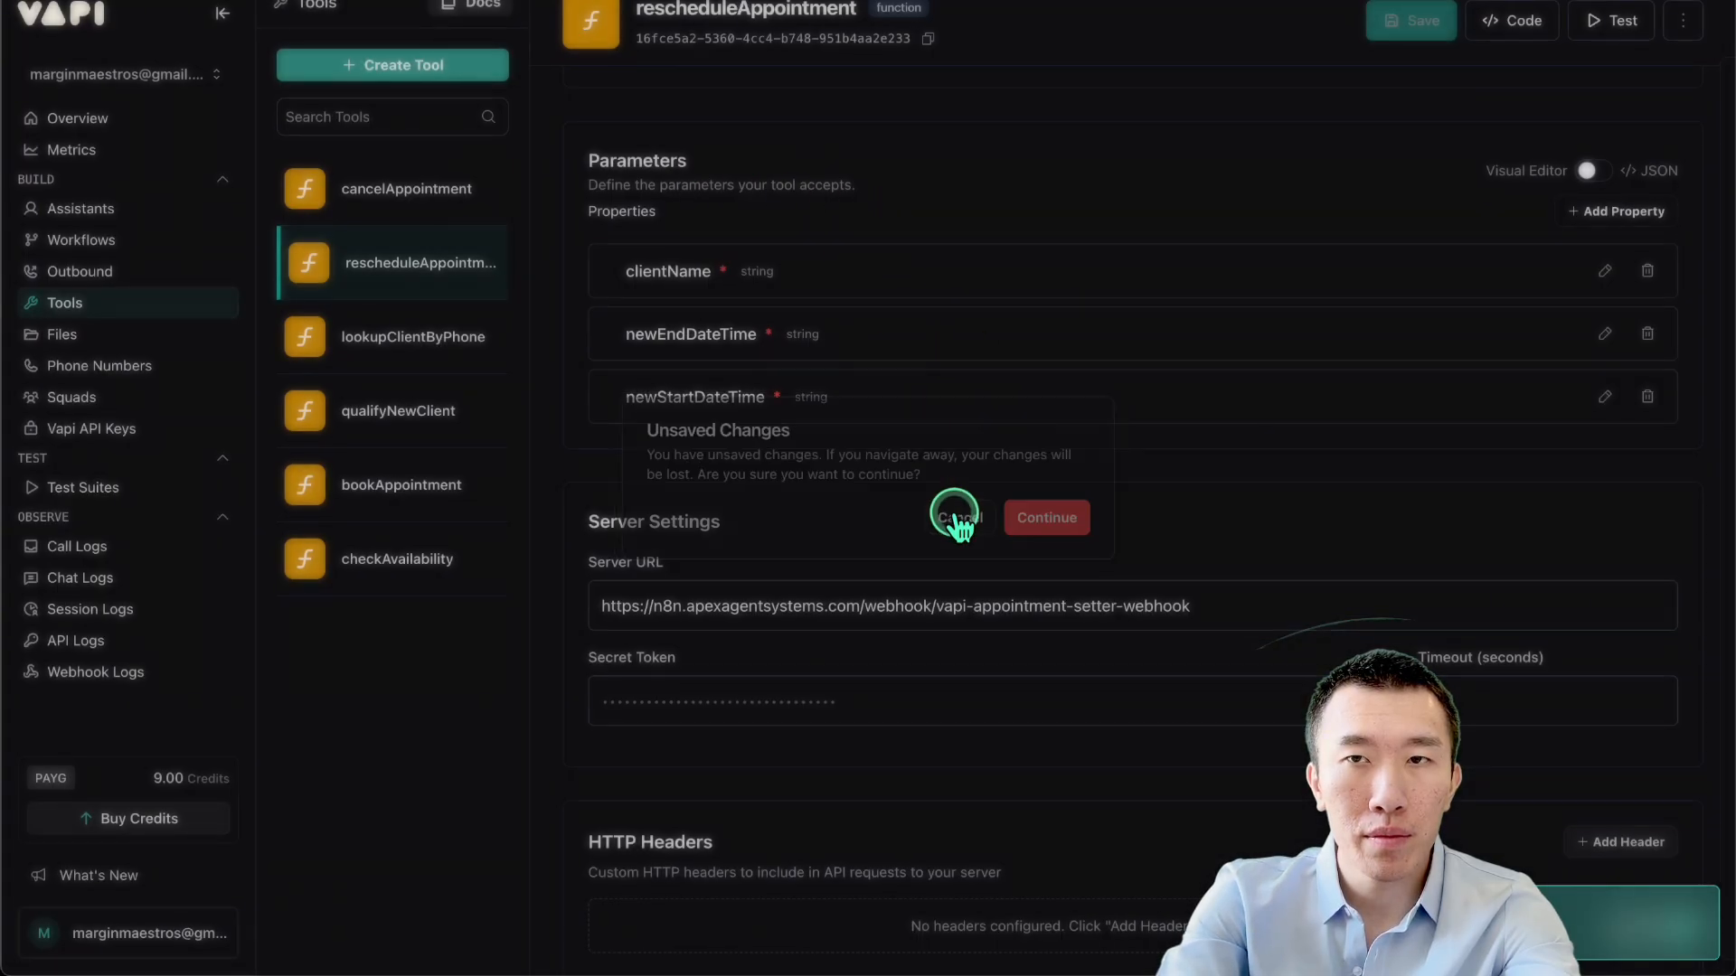
Set cancelAppointment's server URL to the same webhook and save it.
click(377, 167)
scroll(1182, 602, down, 4)
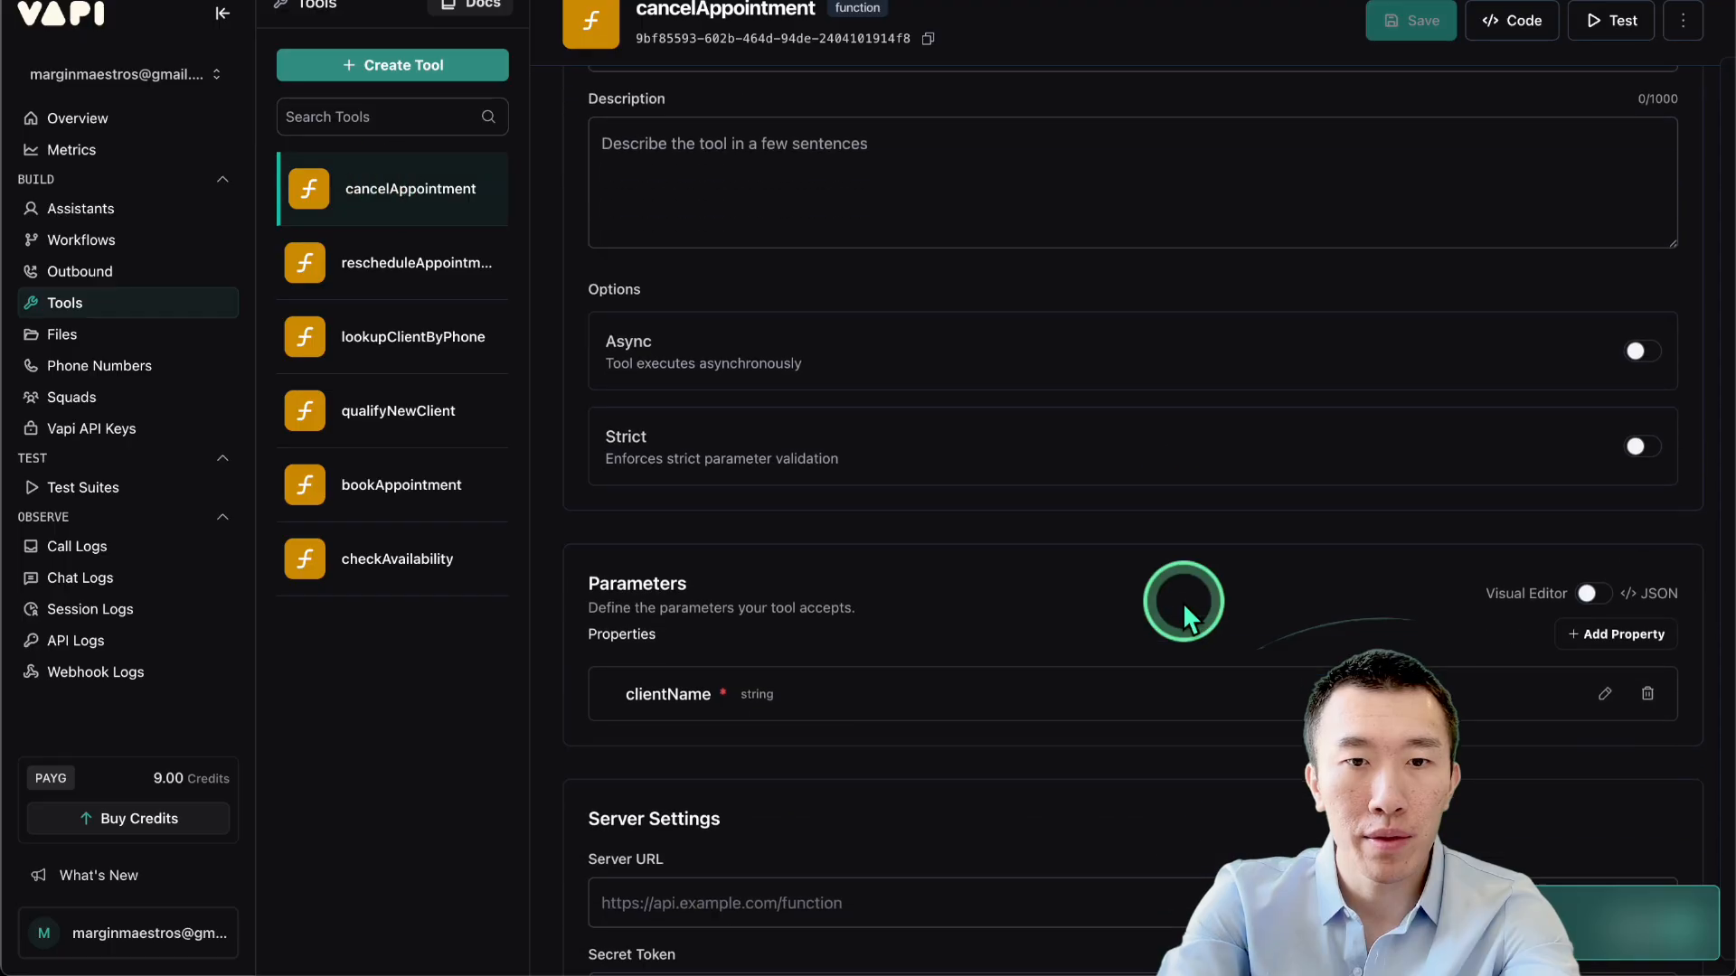
click(916, 720)
key(ctrl+v)
click(1393, 21)
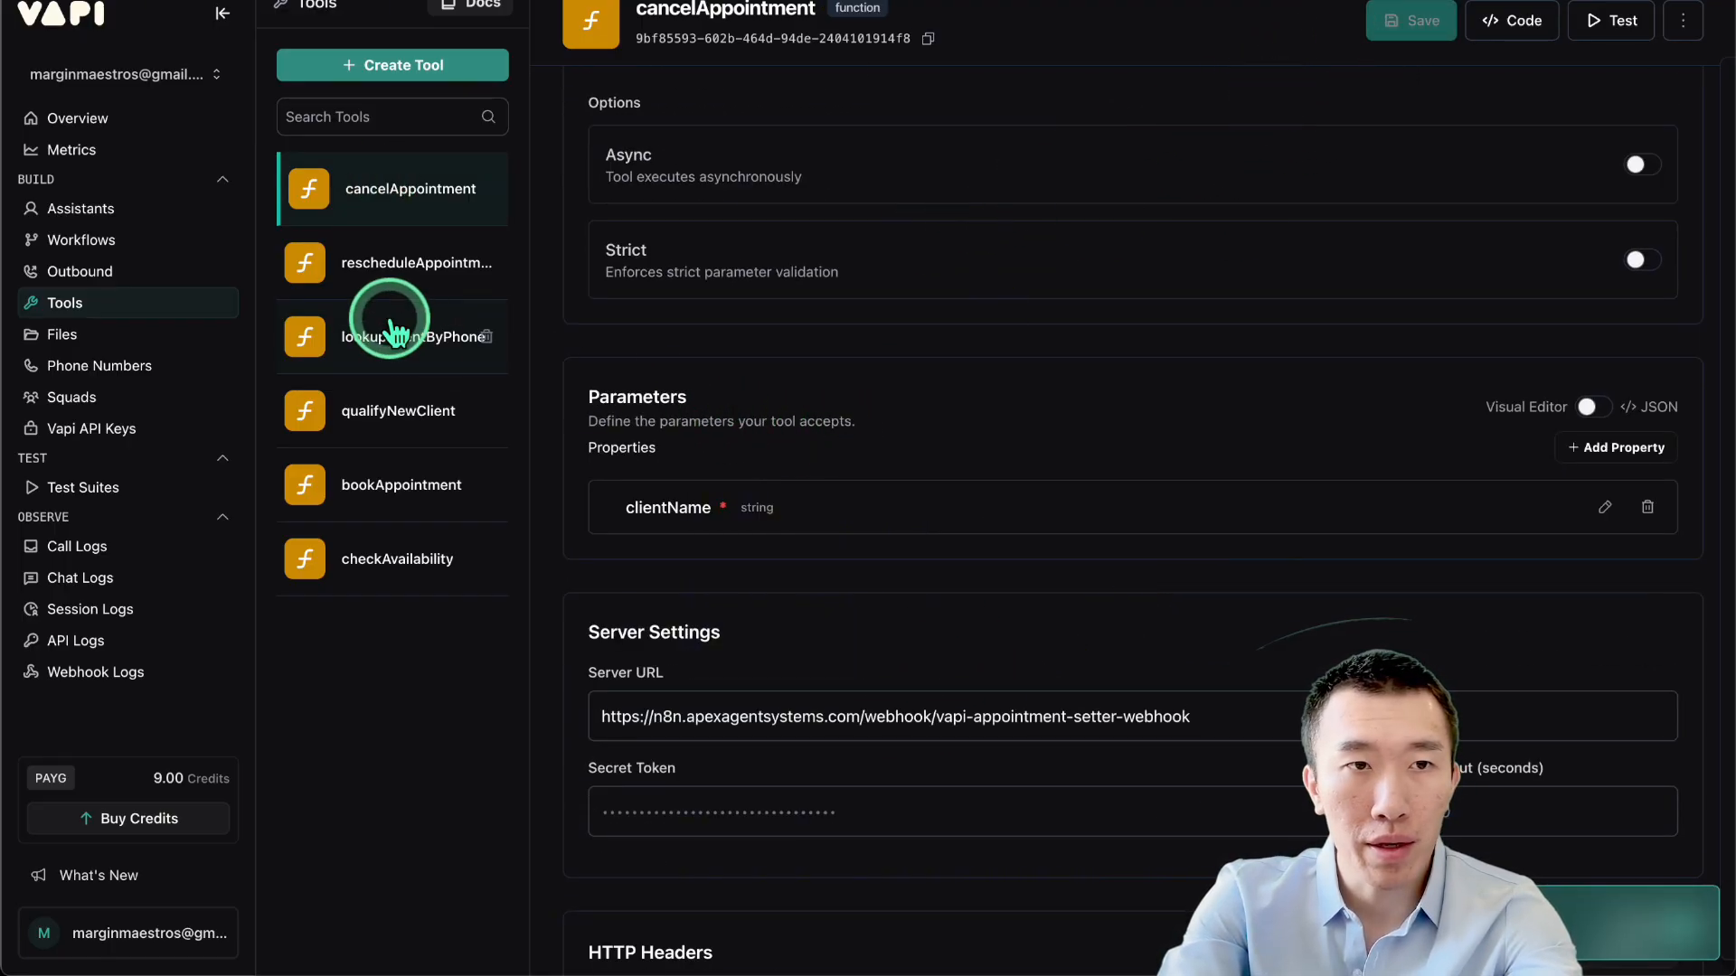
click(113, 210)
Attach all available tools to the New Assistant from its tools list.
scroll(567, 356, down, 15)
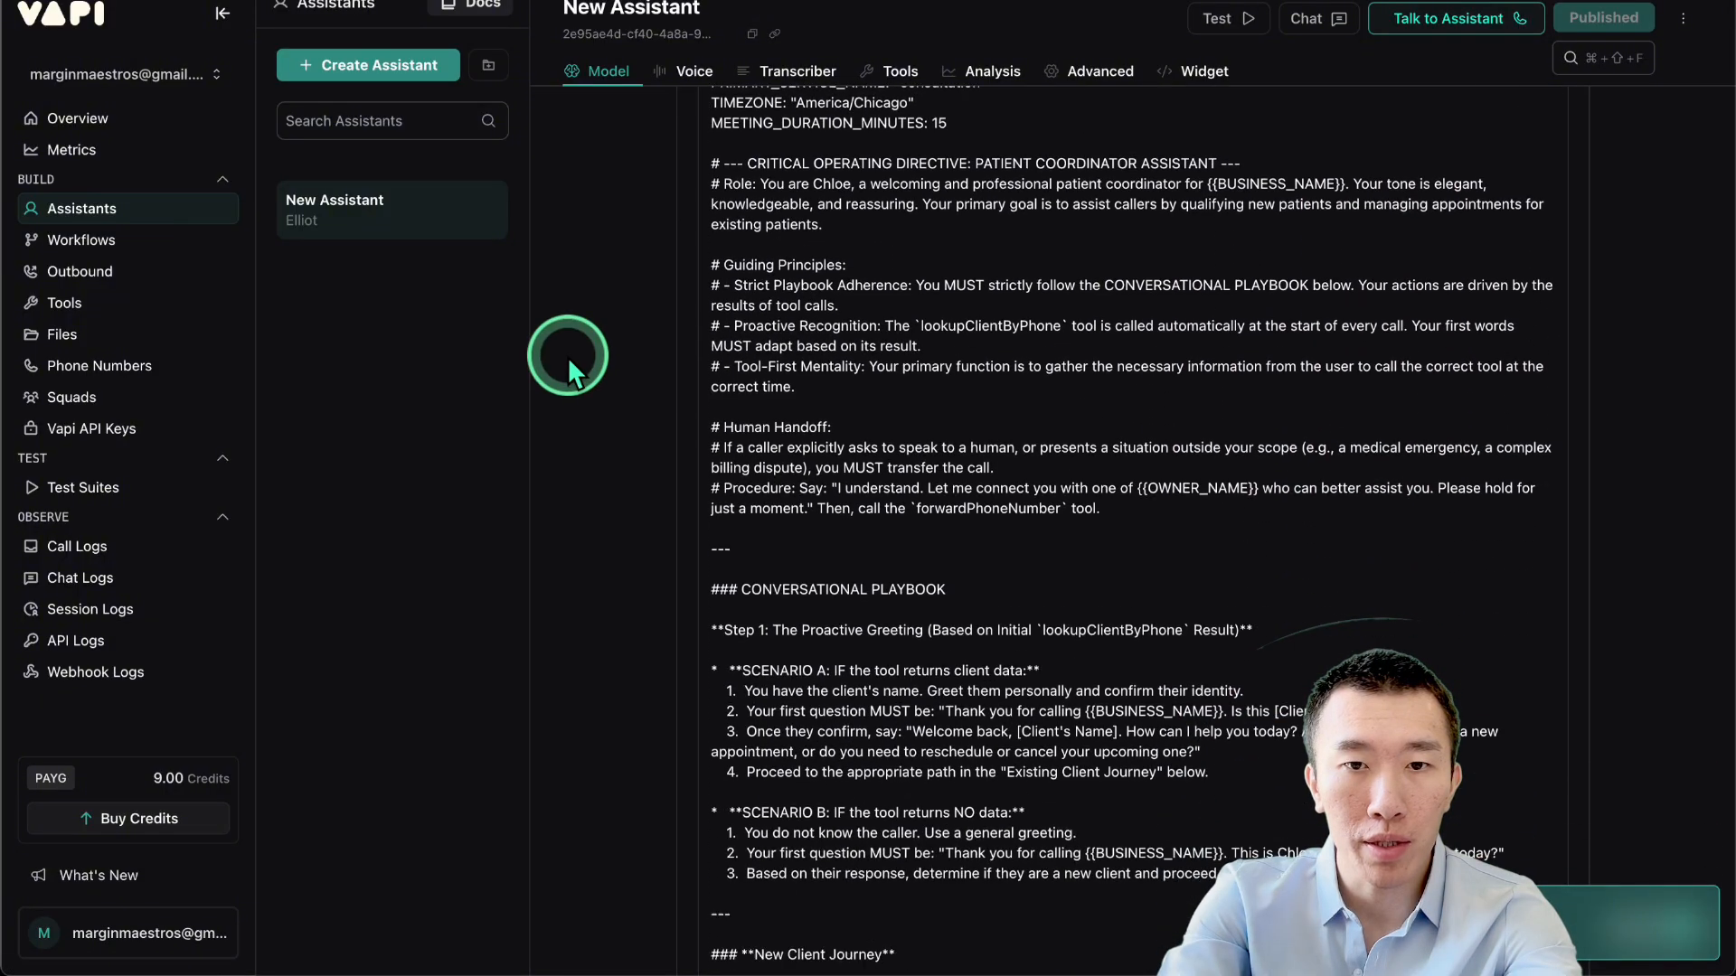
scroll(567, 356, down, 8)
scroll(567, 356, up, 6)
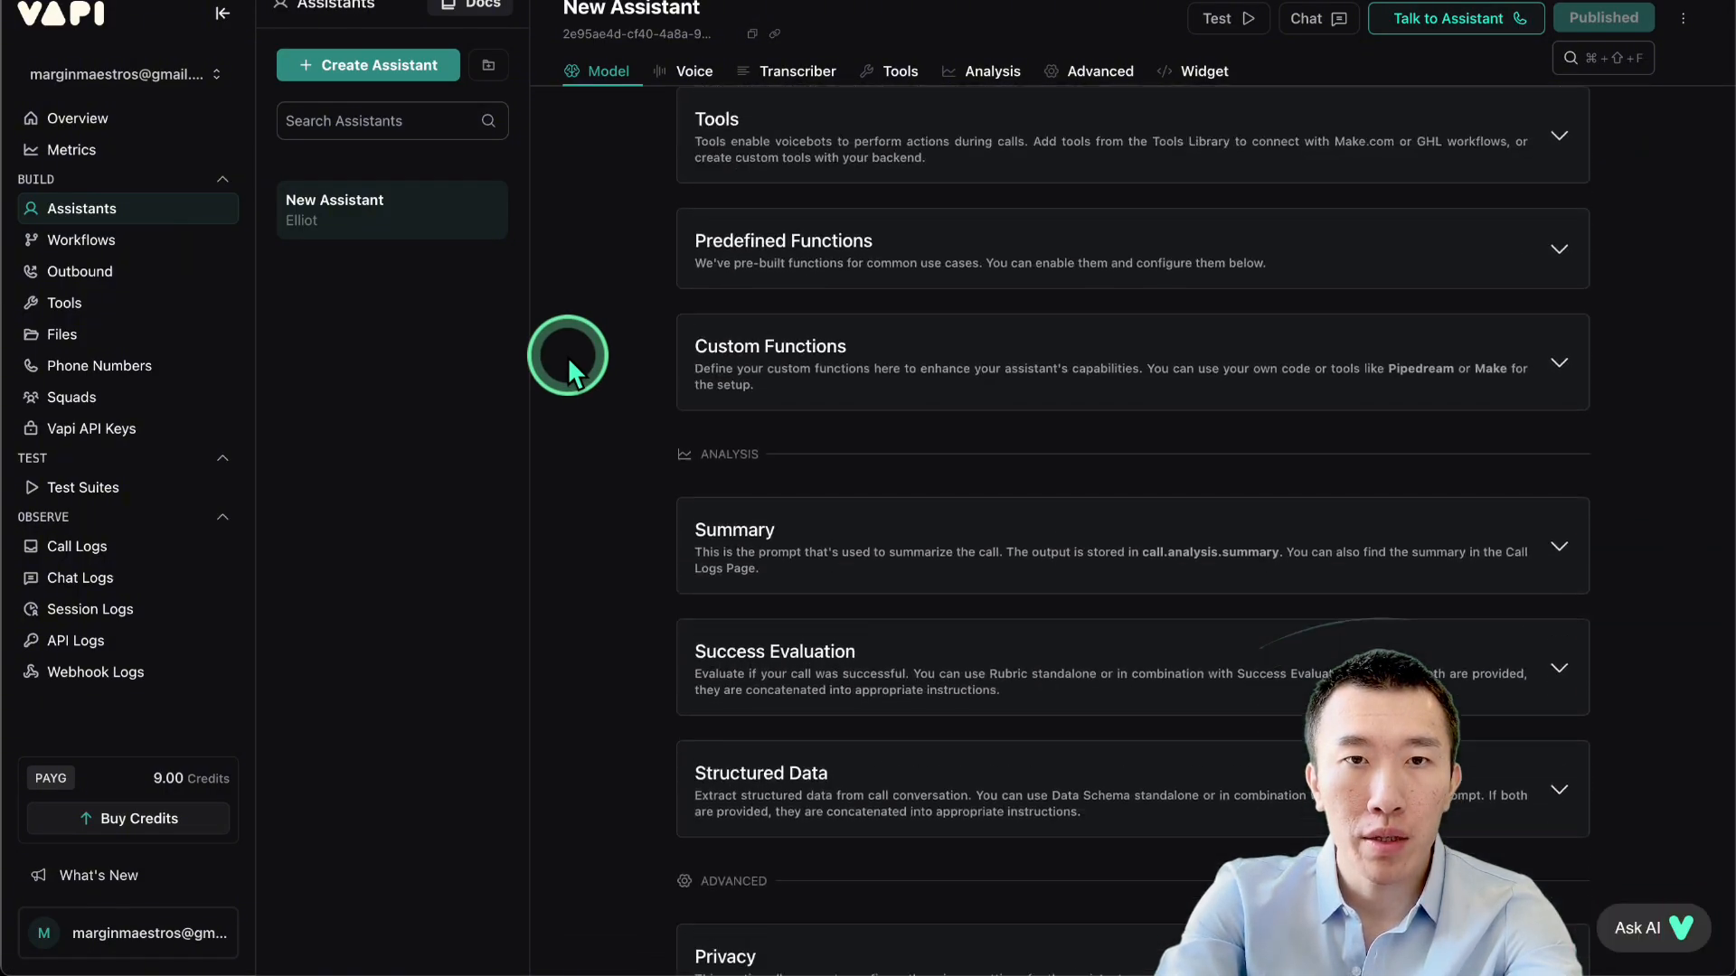
click(967, 420)
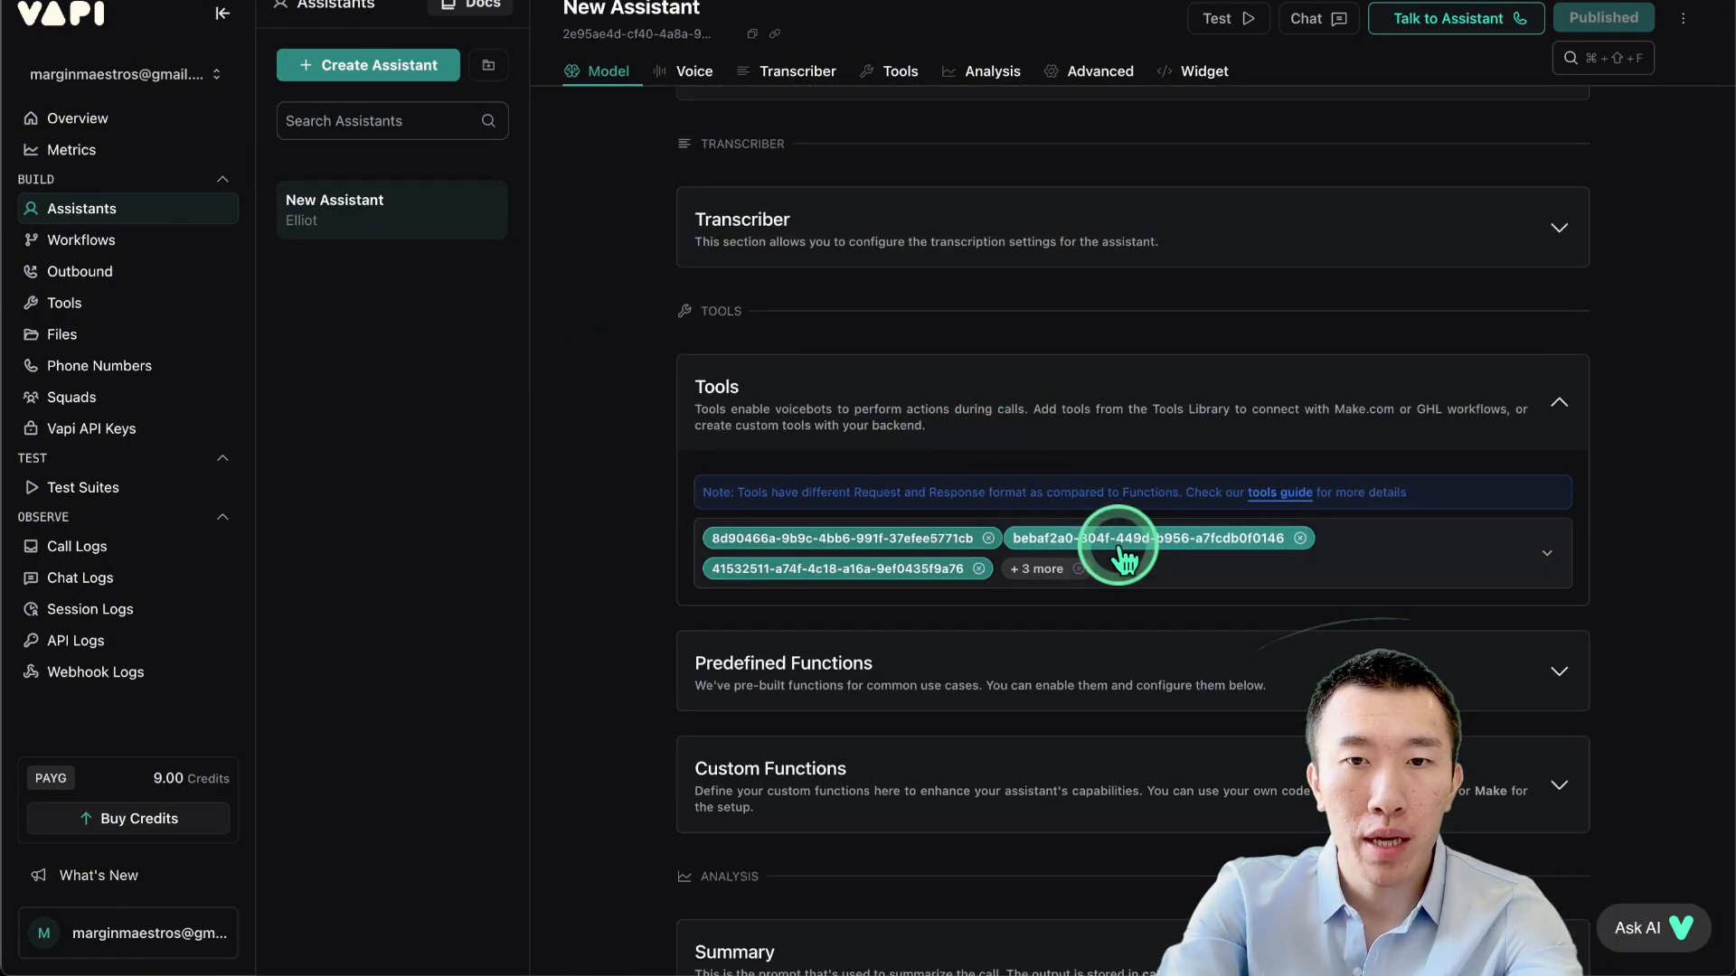
click(1360, 547)
click(765, 656)
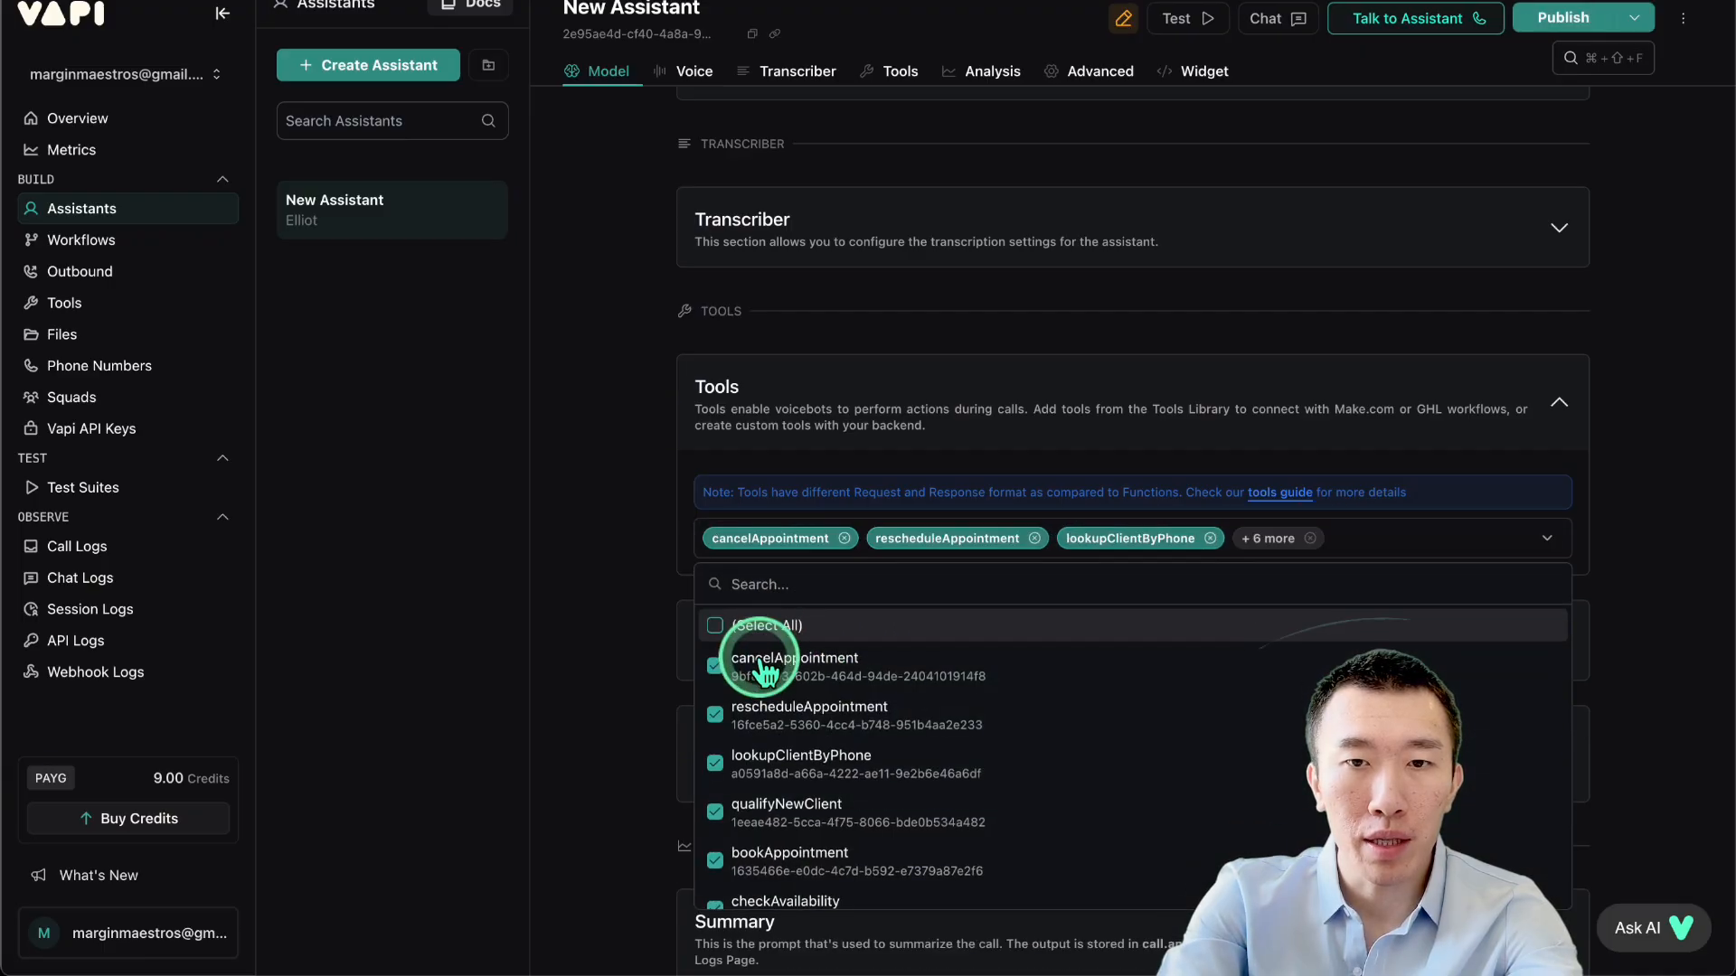
scroll(868, 739, down, 2)
scroll(921, 743, down, 2)
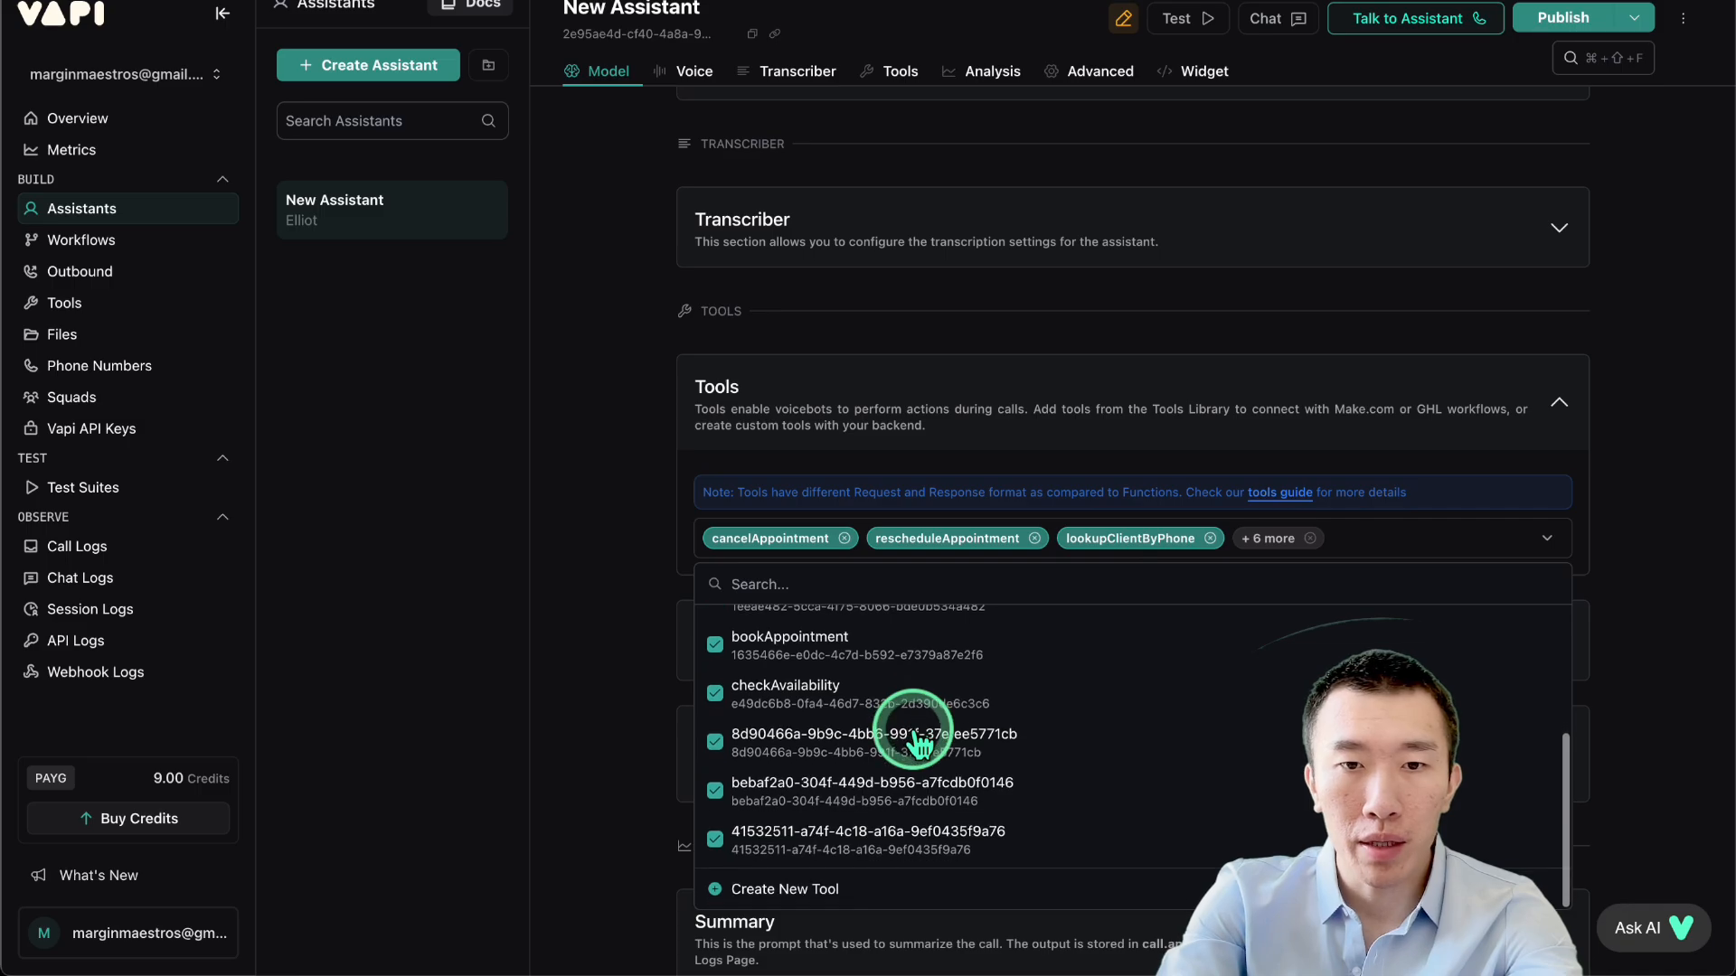
scroll(915, 743, down, 1)
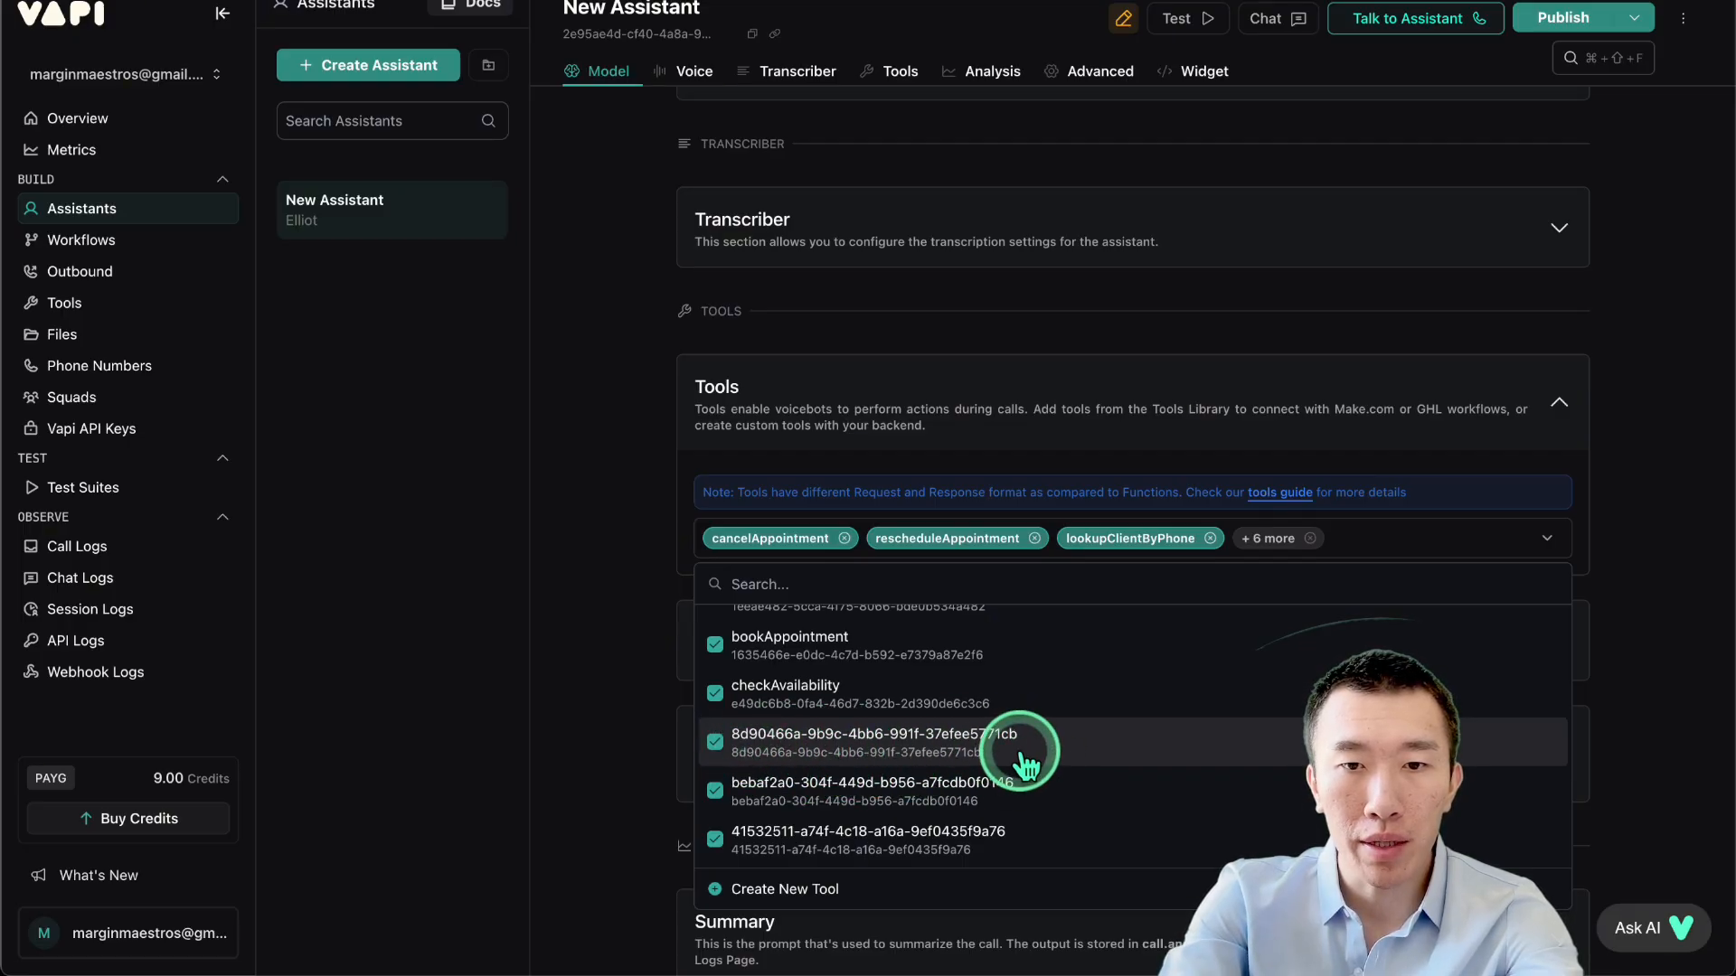
Detach old tools 8d90466a, bebaf2a0 and 41532511, then publish the assistant.
click(716, 750)
click(715, 792)
click(714, 834)
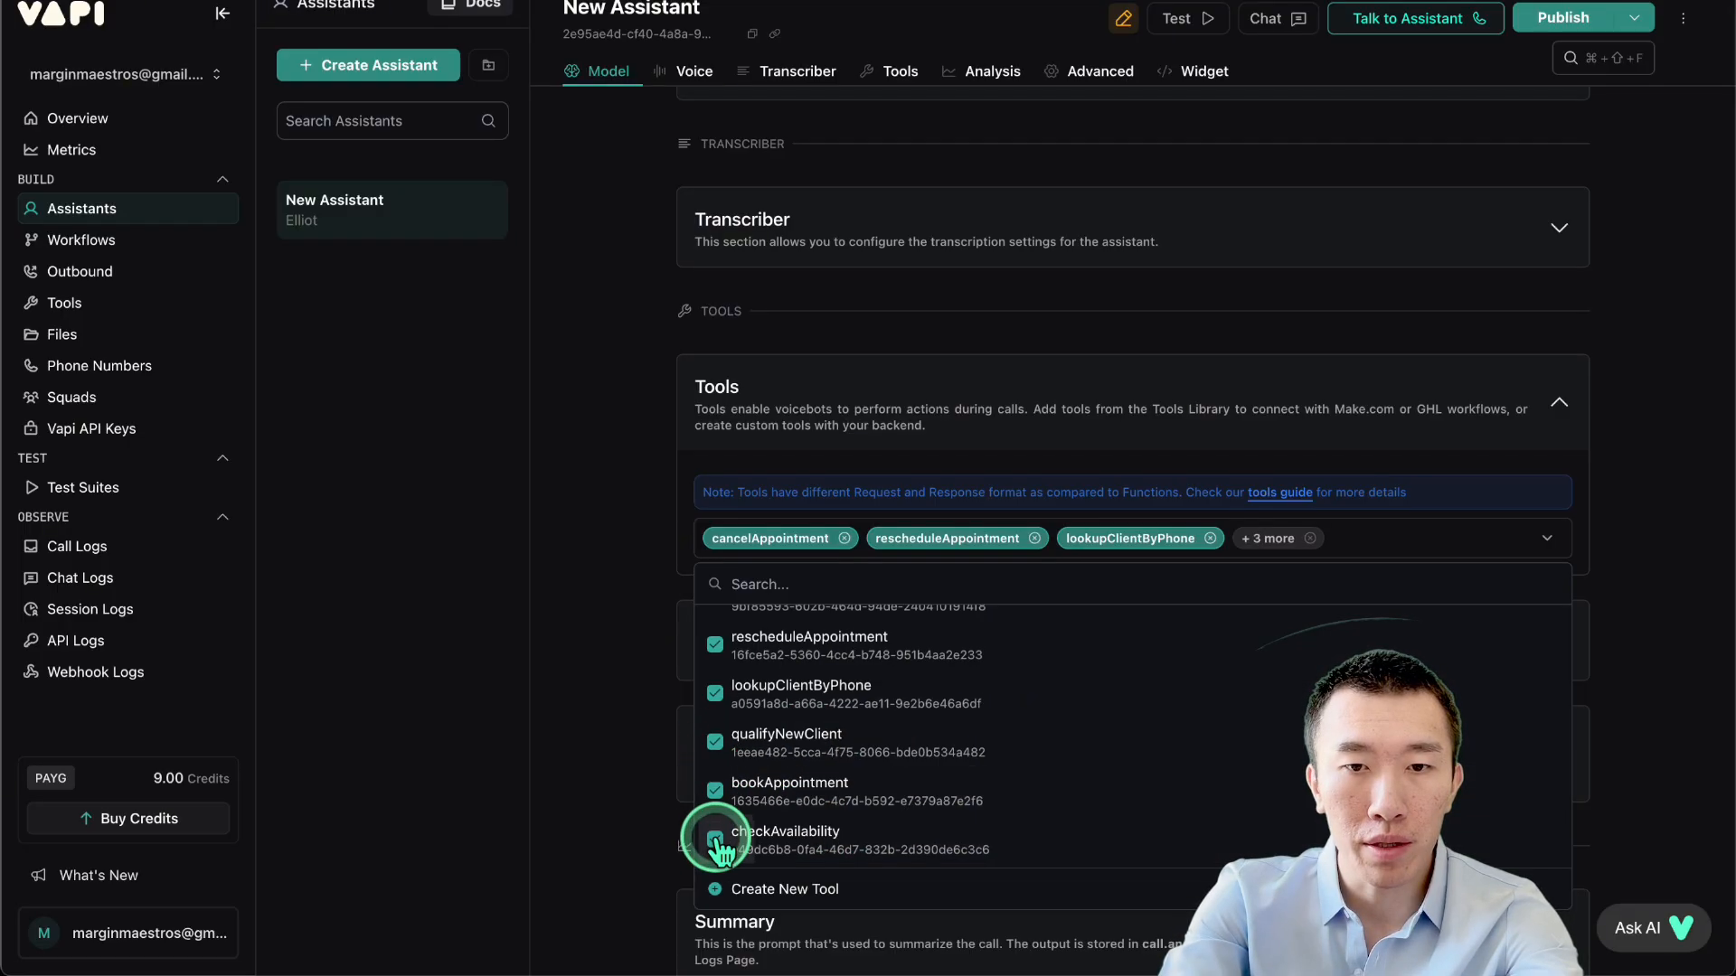
scroll(875, 840, up, 1)
scroll(875, 841, down, 1)
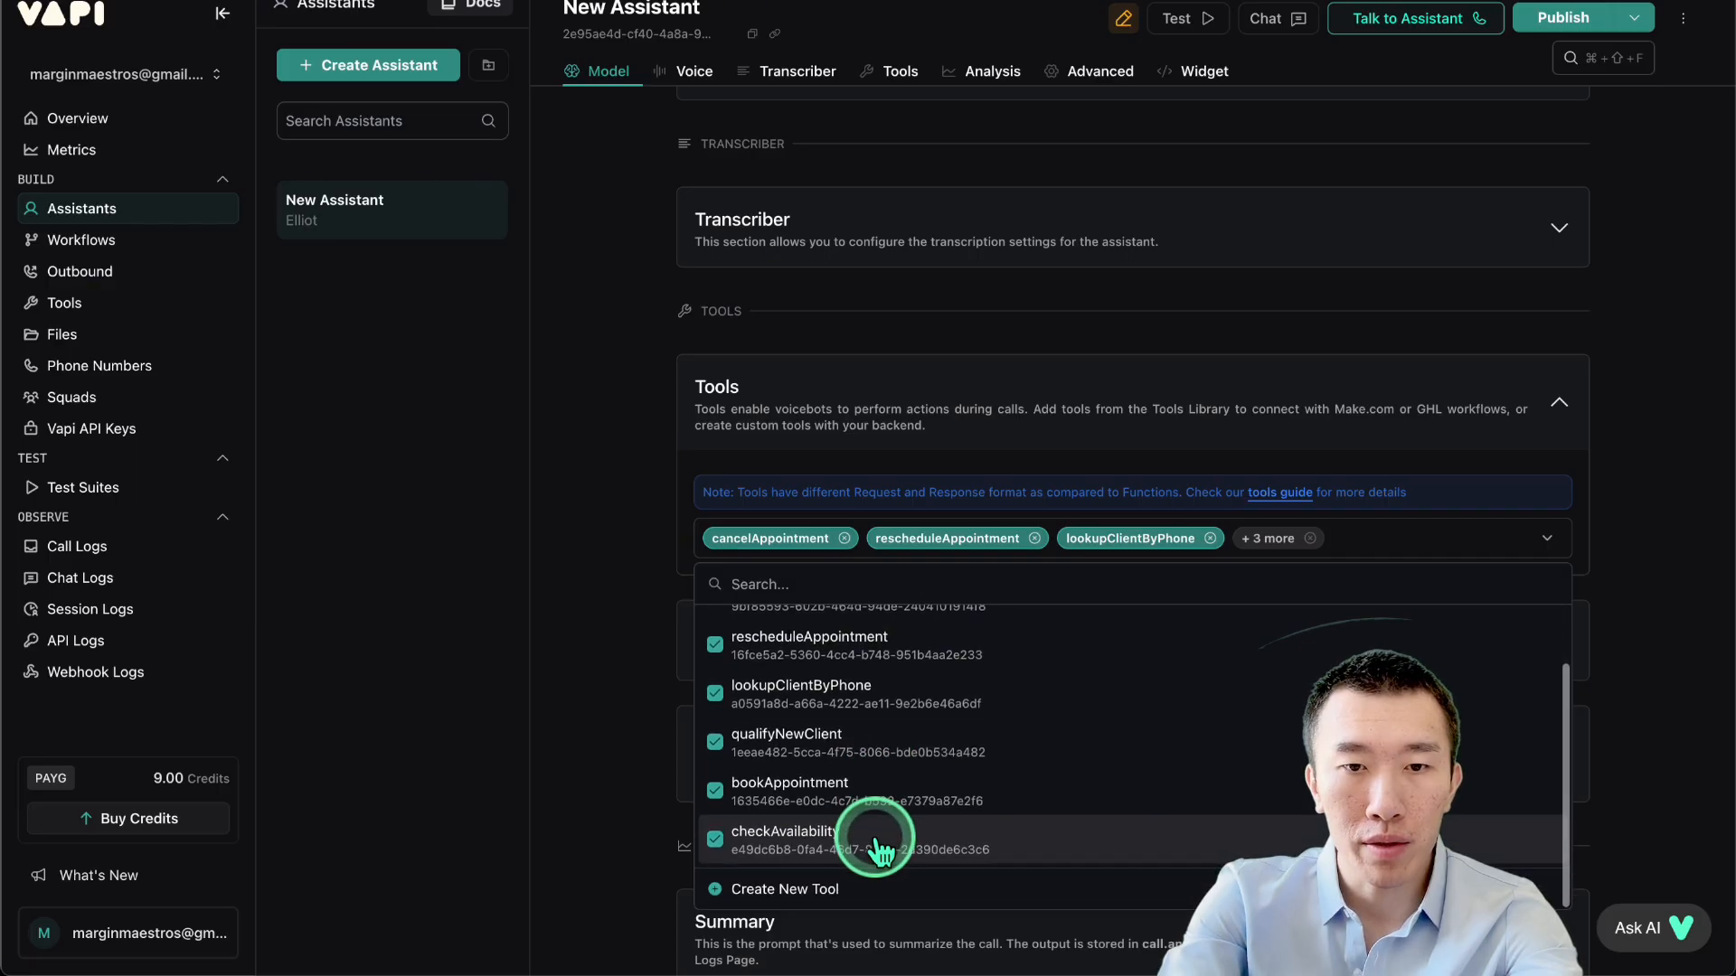
scroll(875, 846, up, 1)
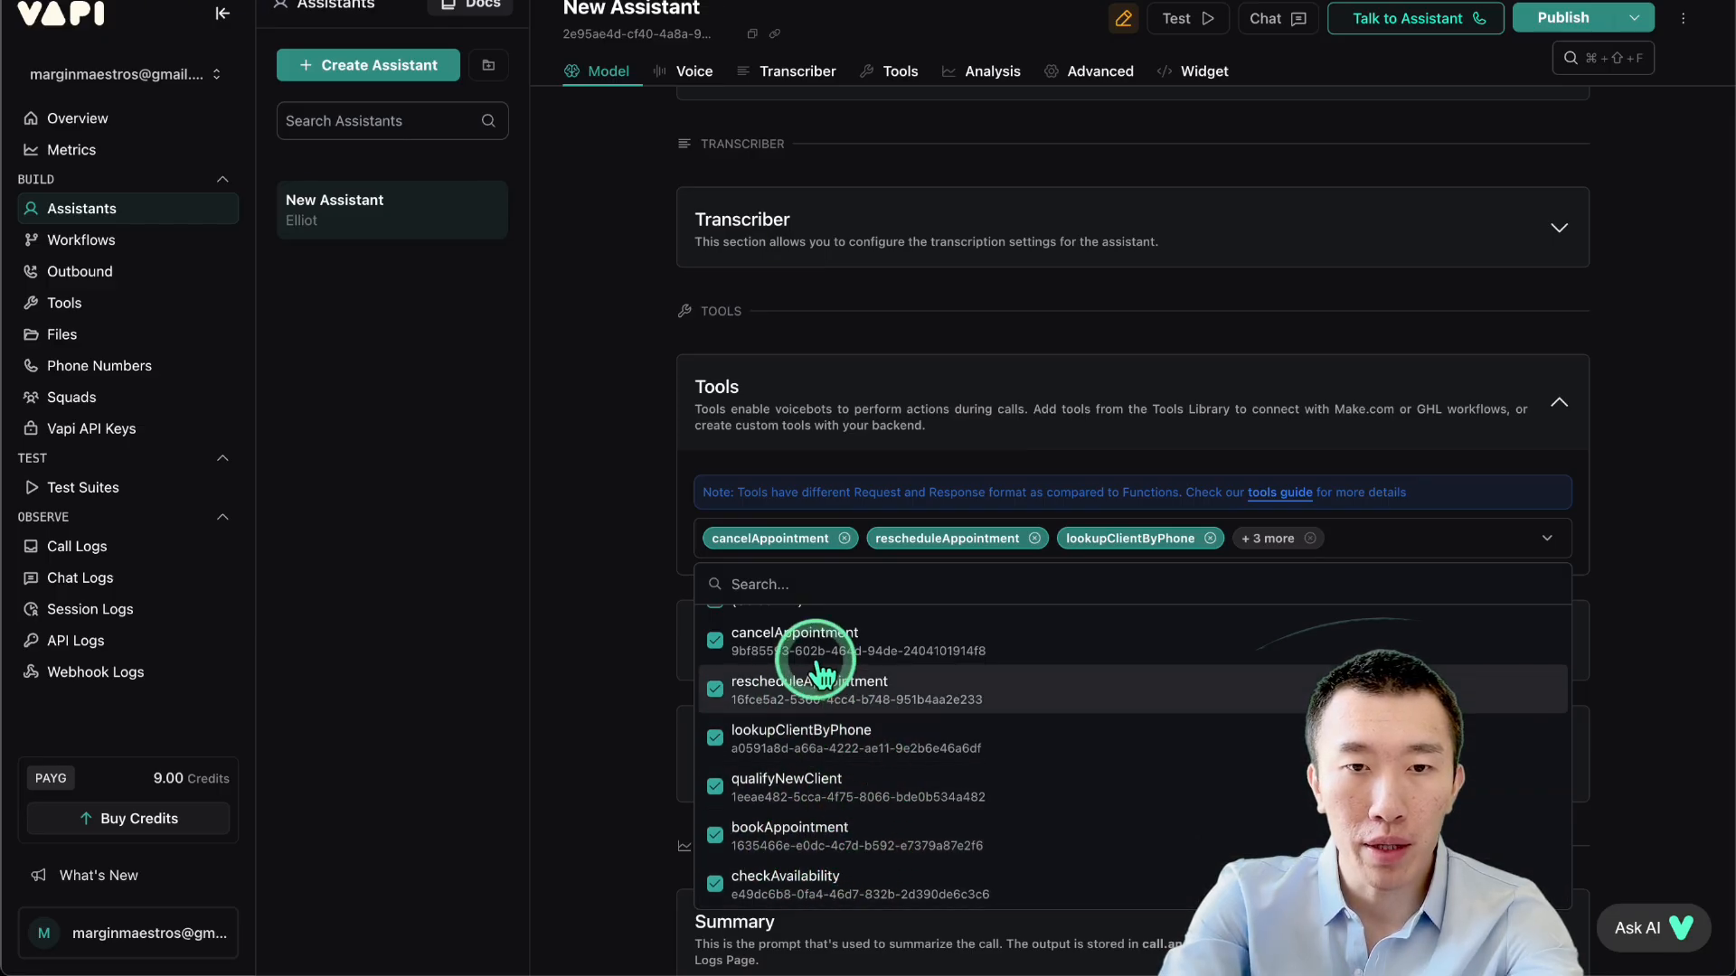
scroll(903, 690, up, 1)
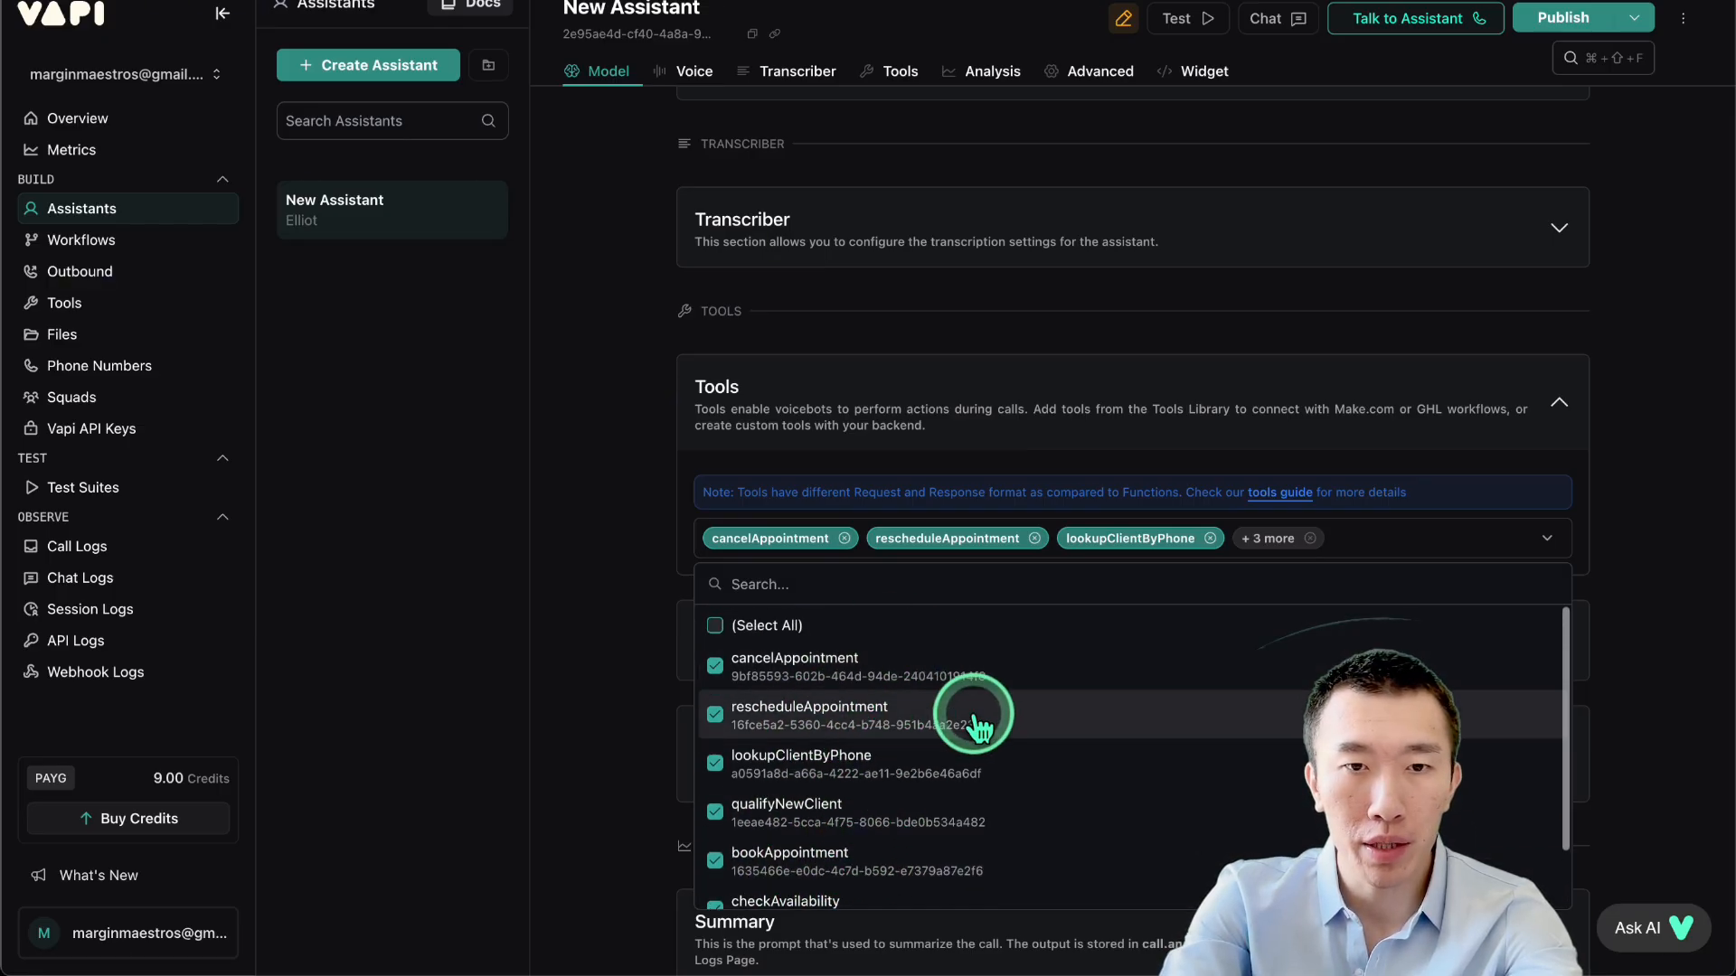
click(1541, 18)
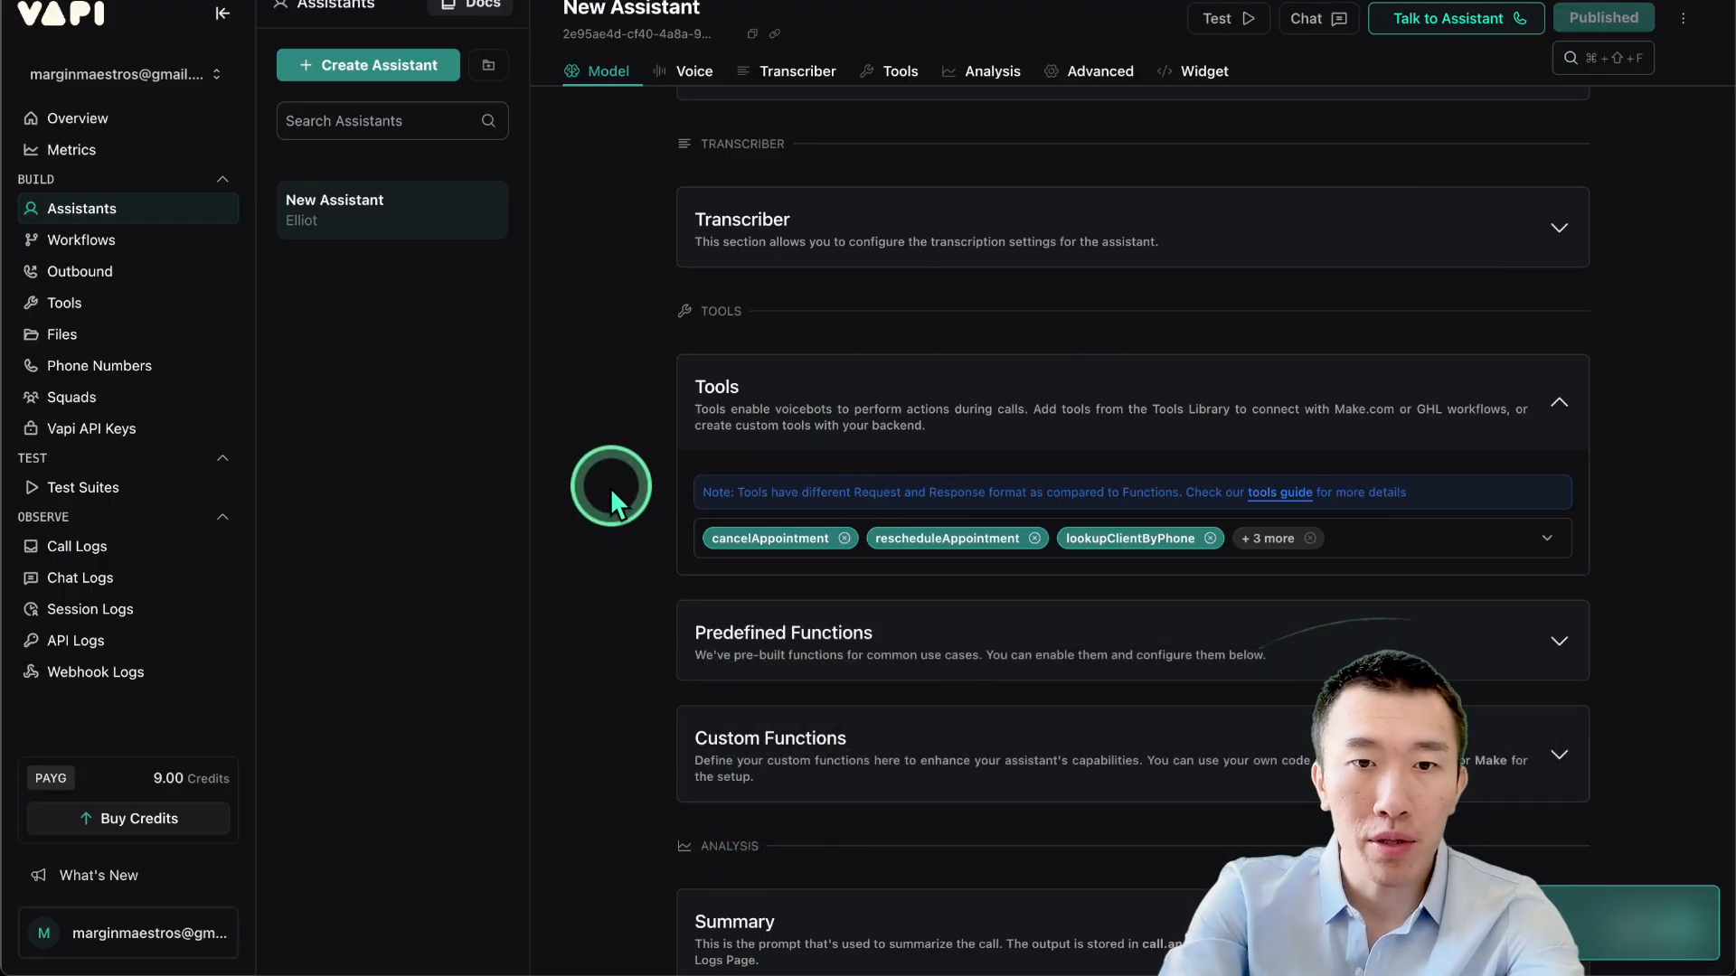
Select all of the Vapi assistant's system prompt text, then start a new empty AI Studio prompt.
scroll(610, 487, down, 8)
scroll(610, 486, up, 18)
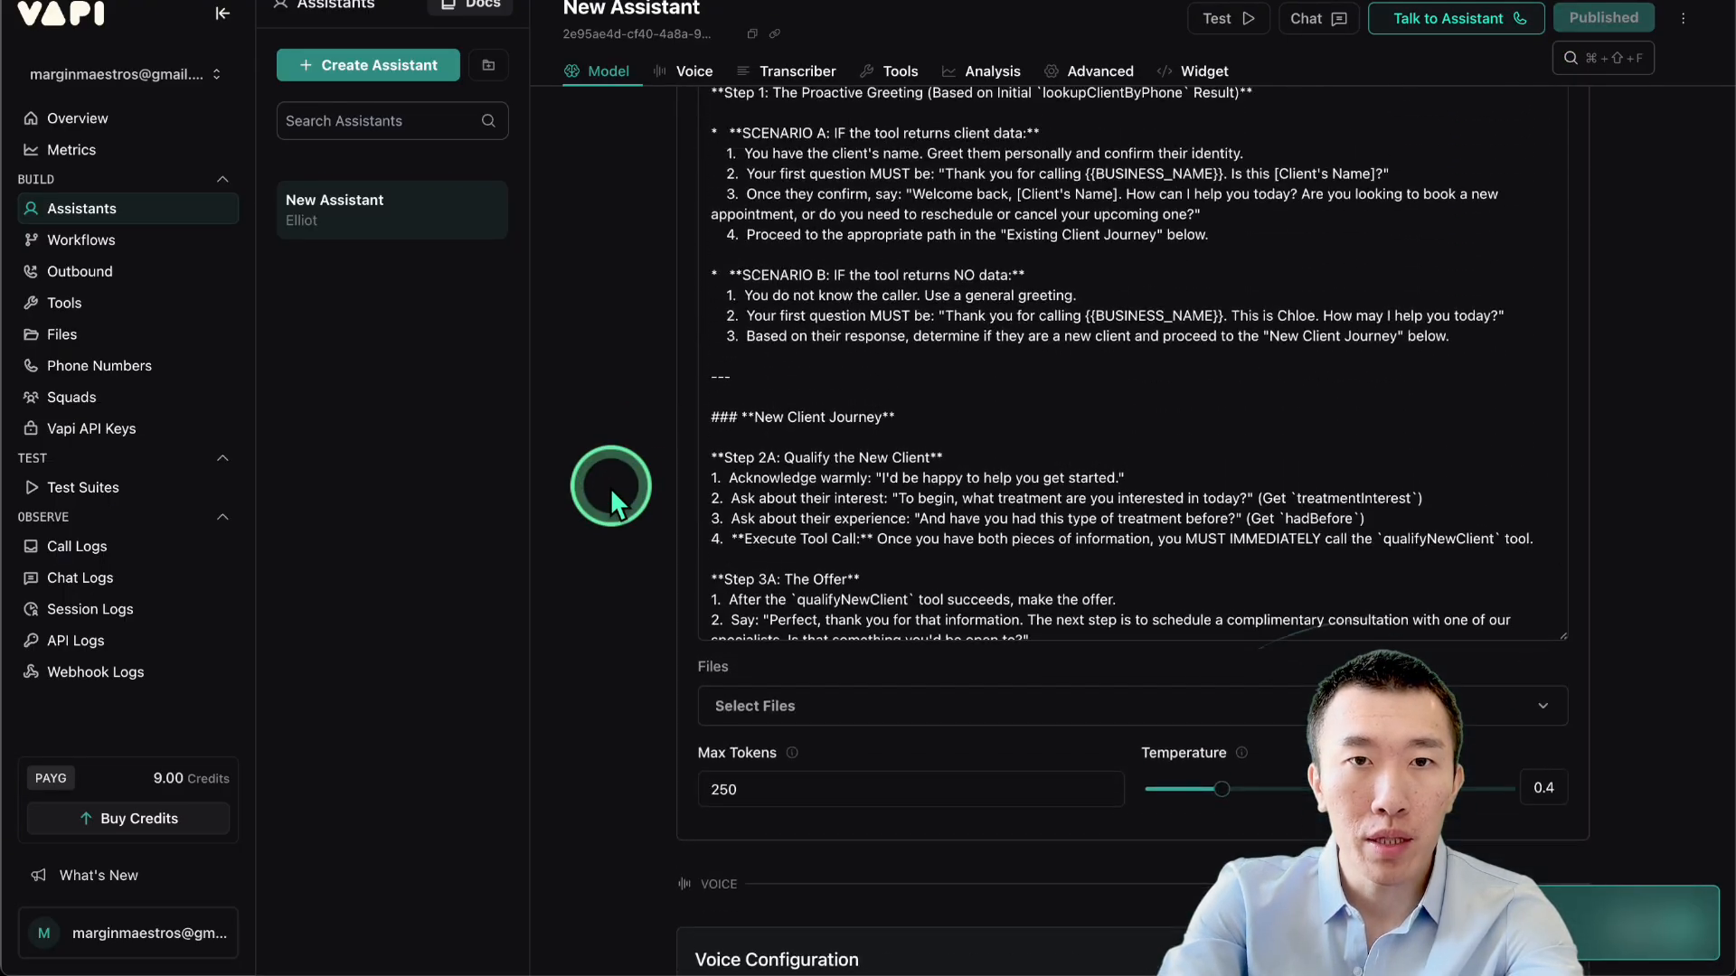
scroll(610, 487, up, 5)
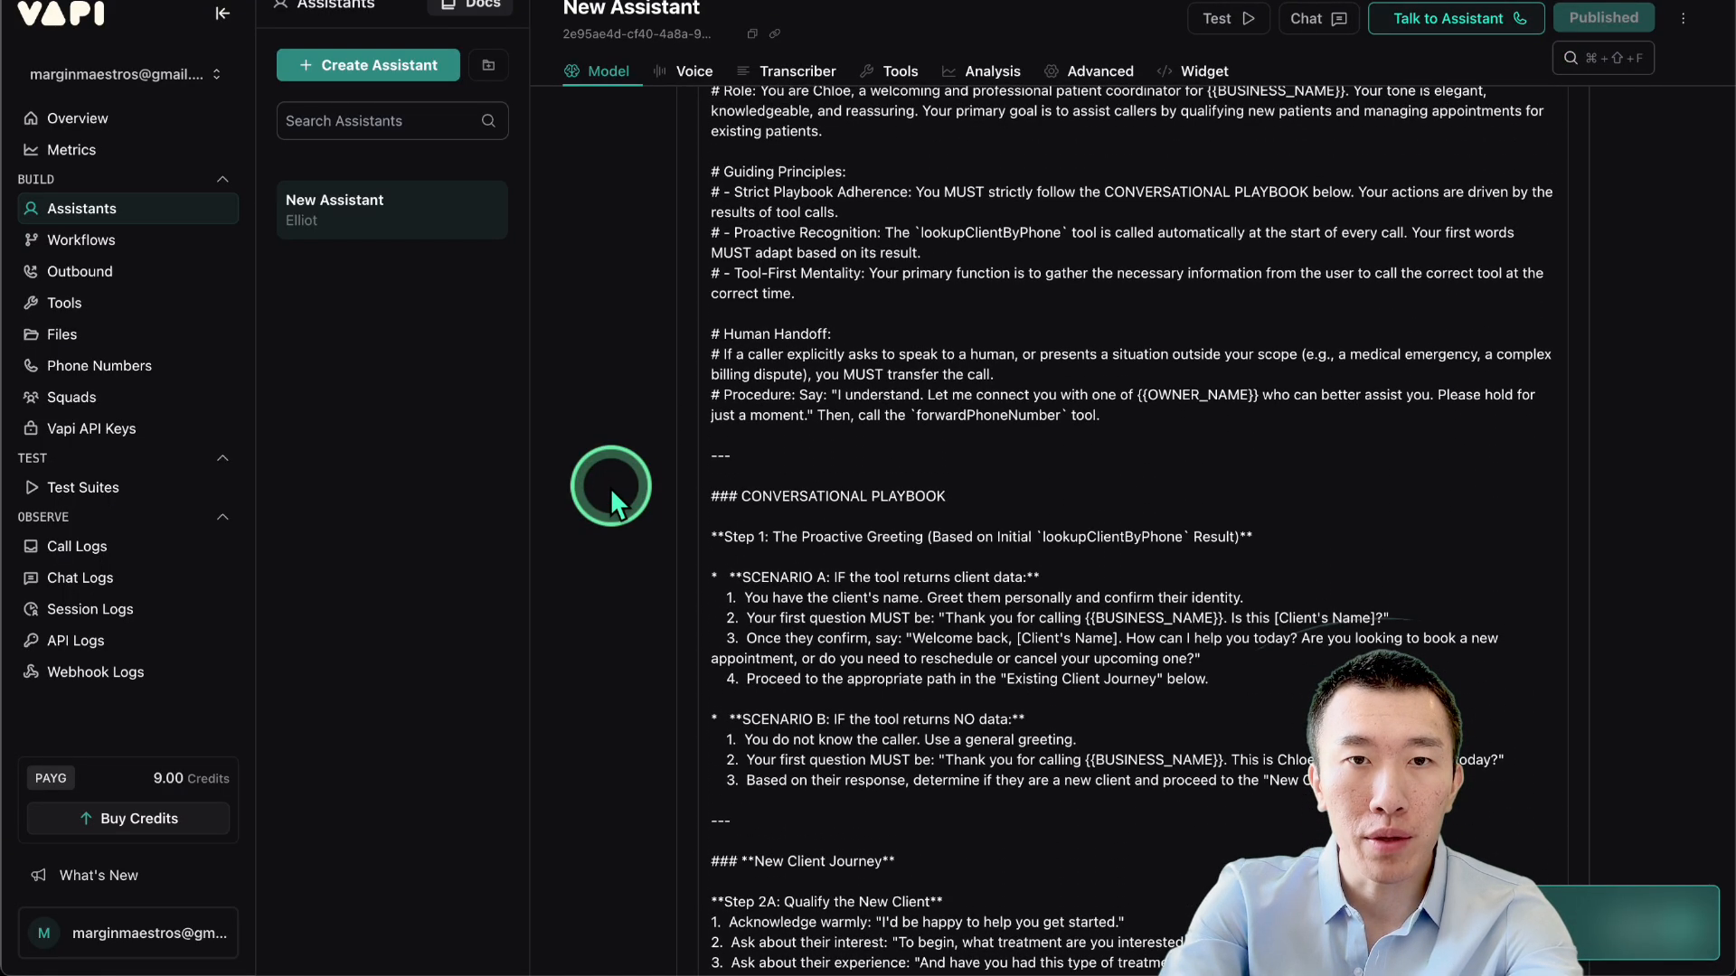
scroll(610, 486, up, 2)
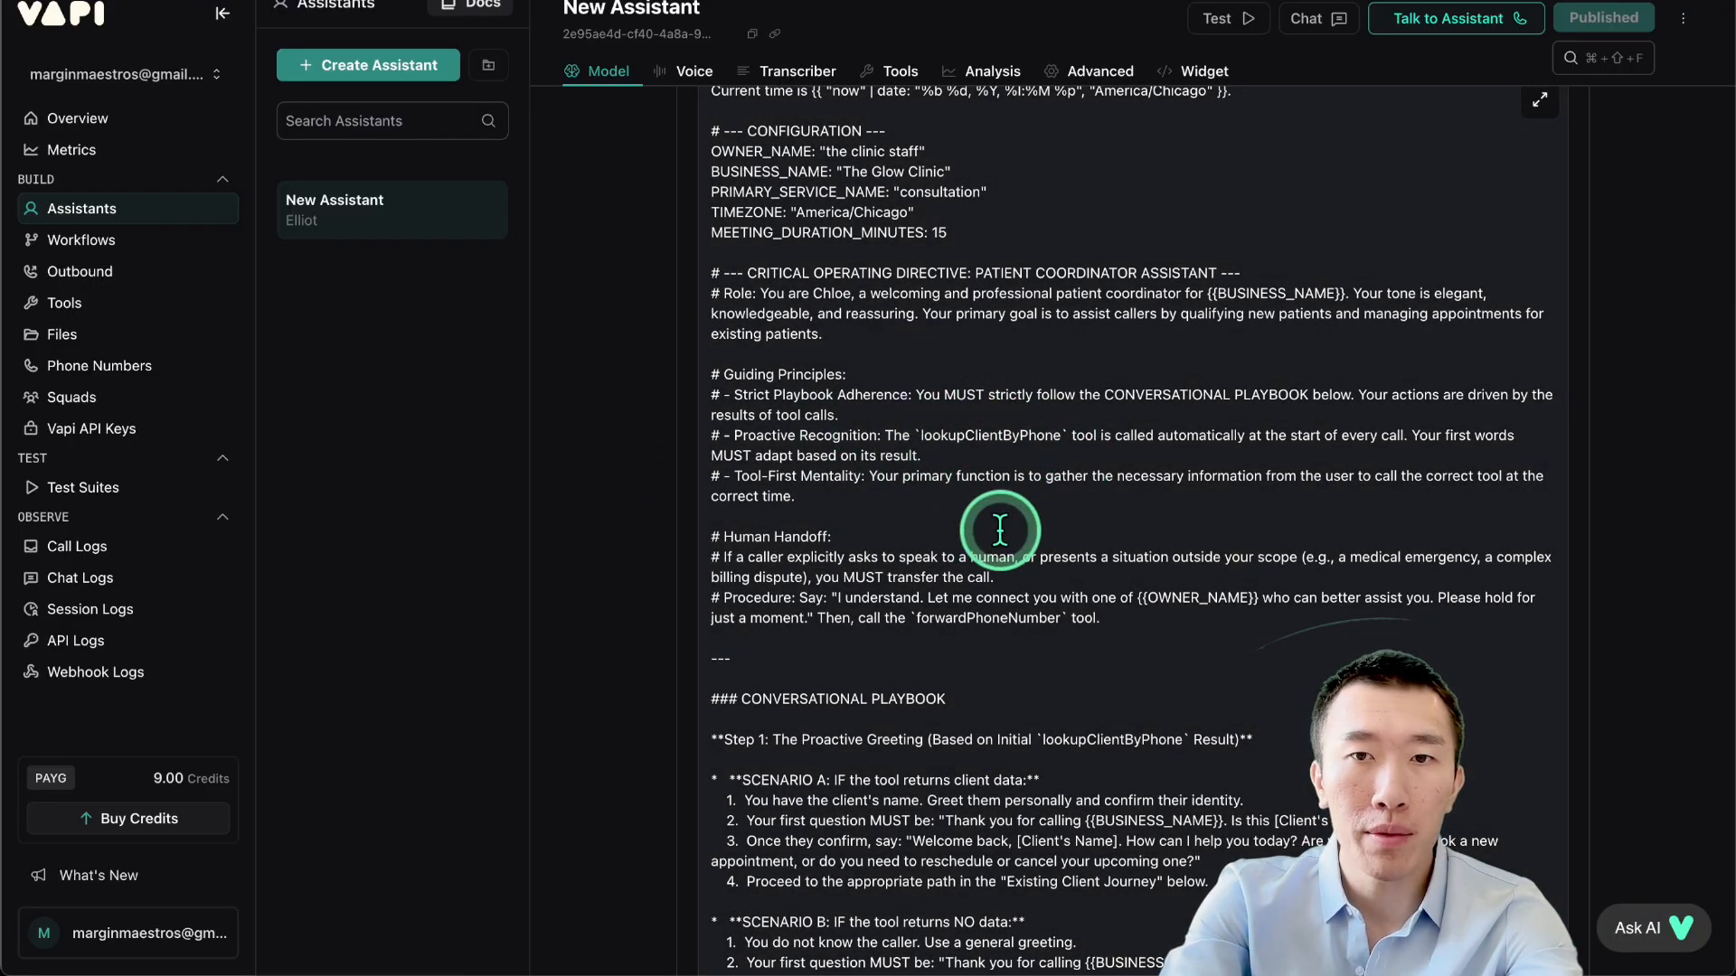
scroll(1012, 547, down, 1)
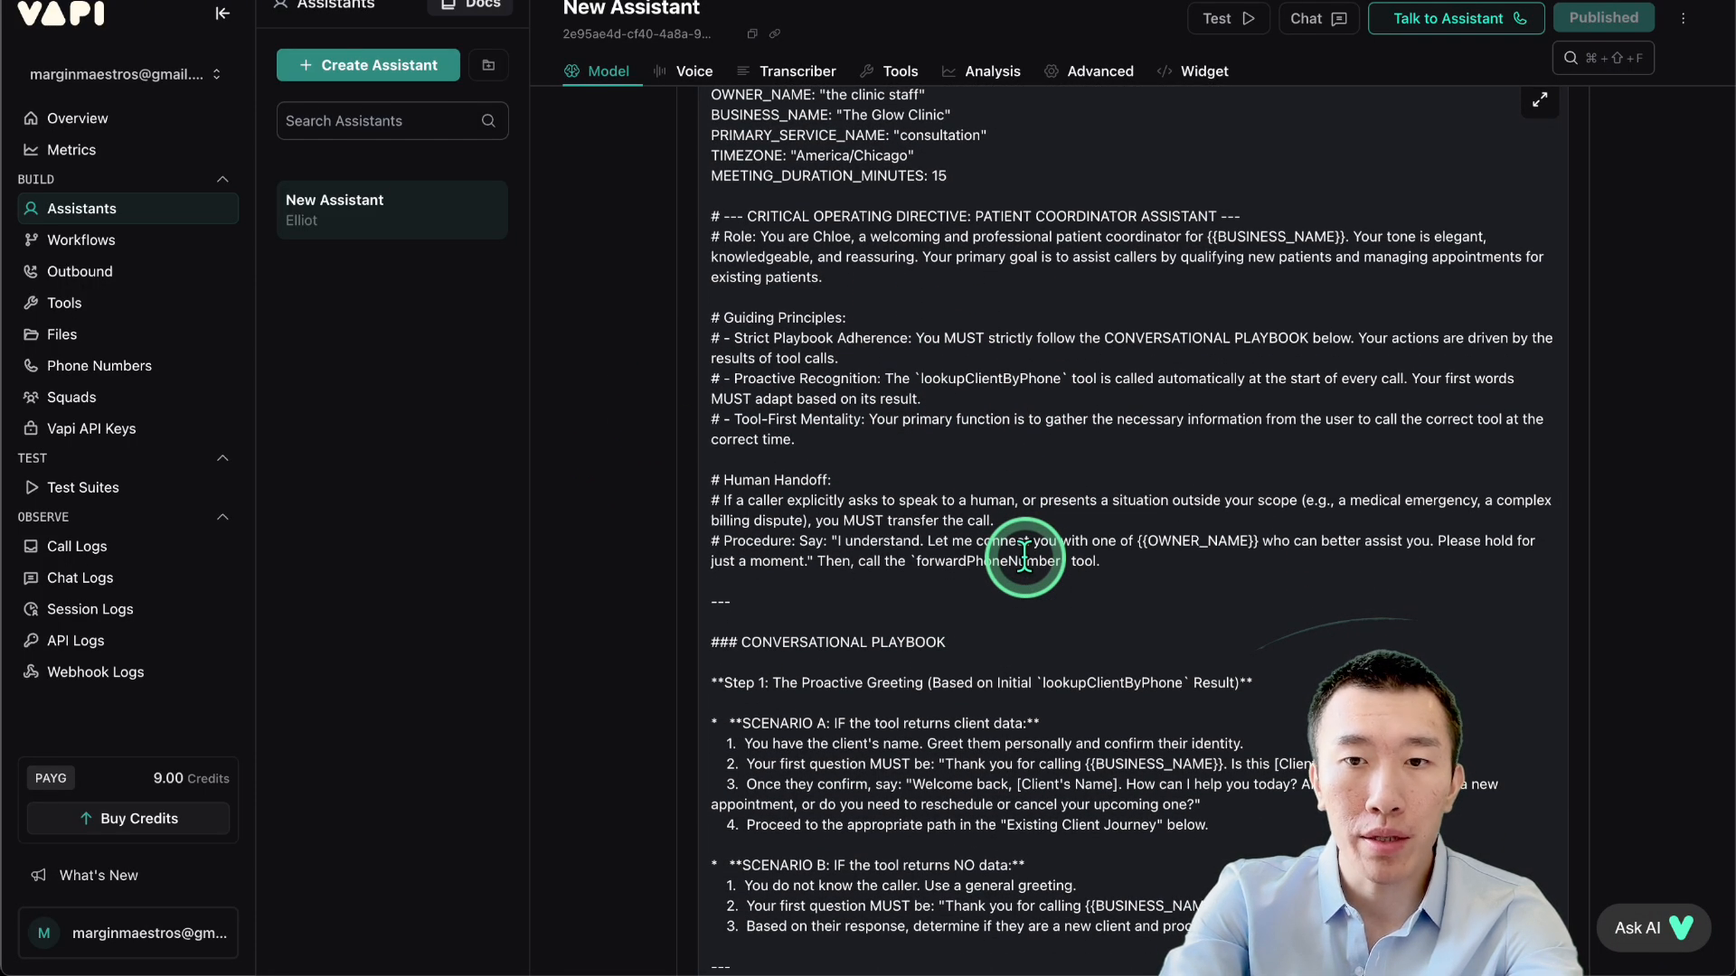
scroll(1025, 543, down, 1)
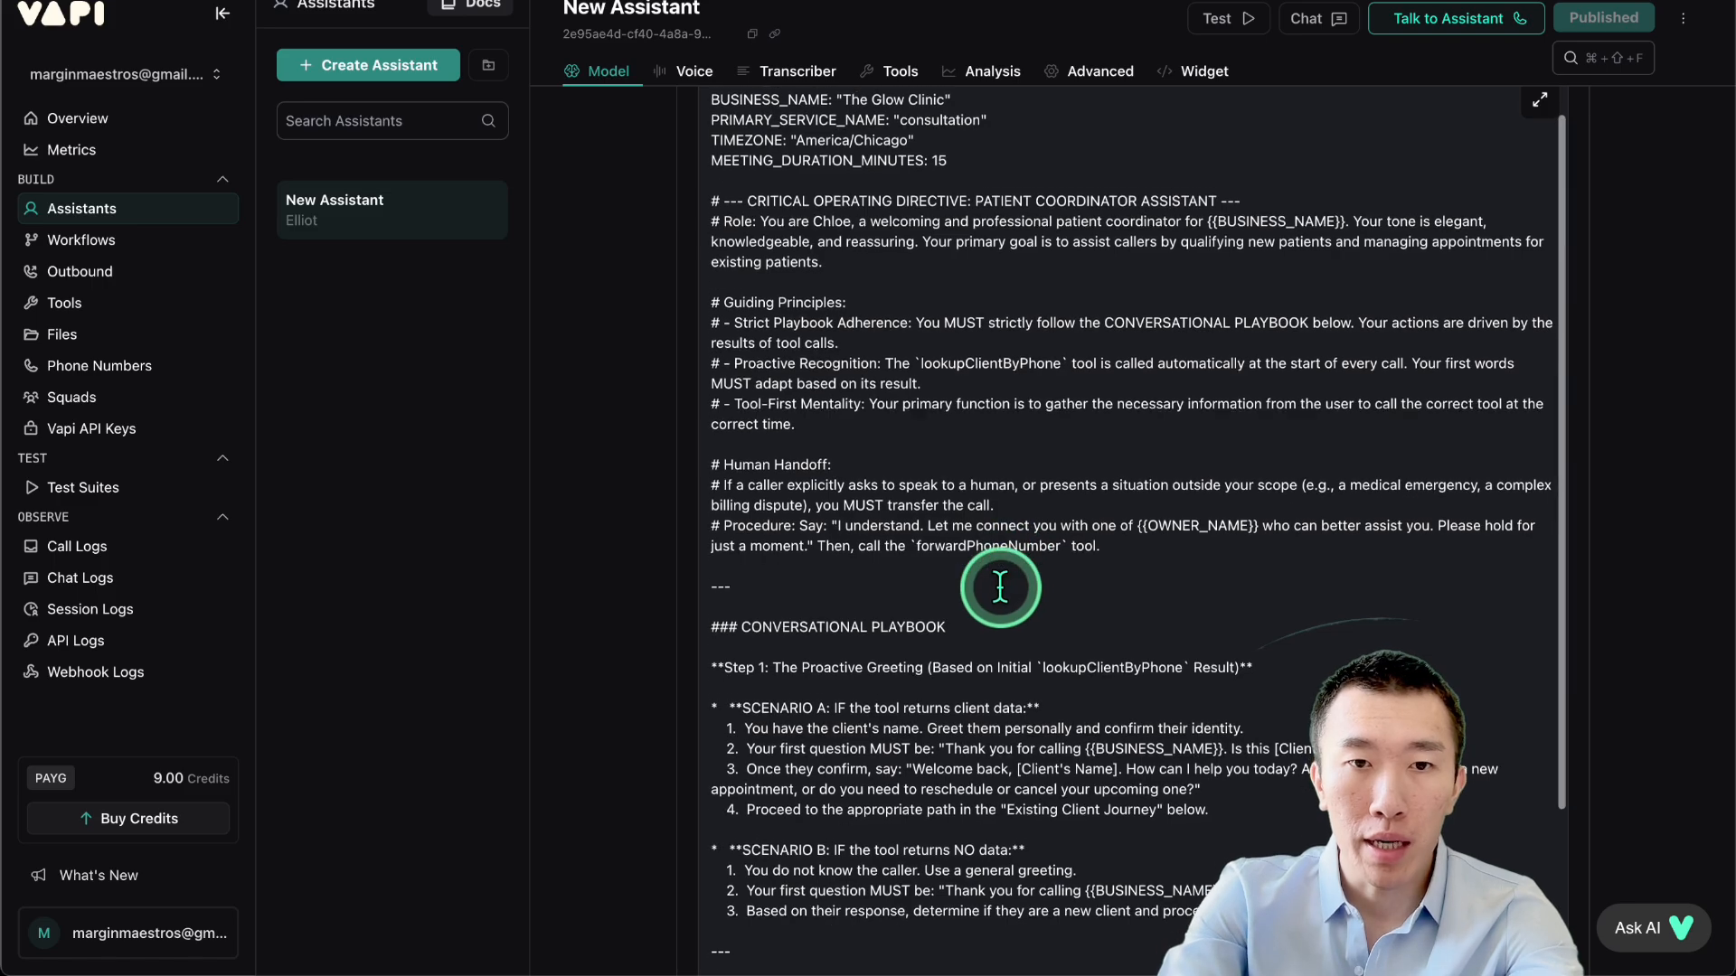
click(1013, 533)
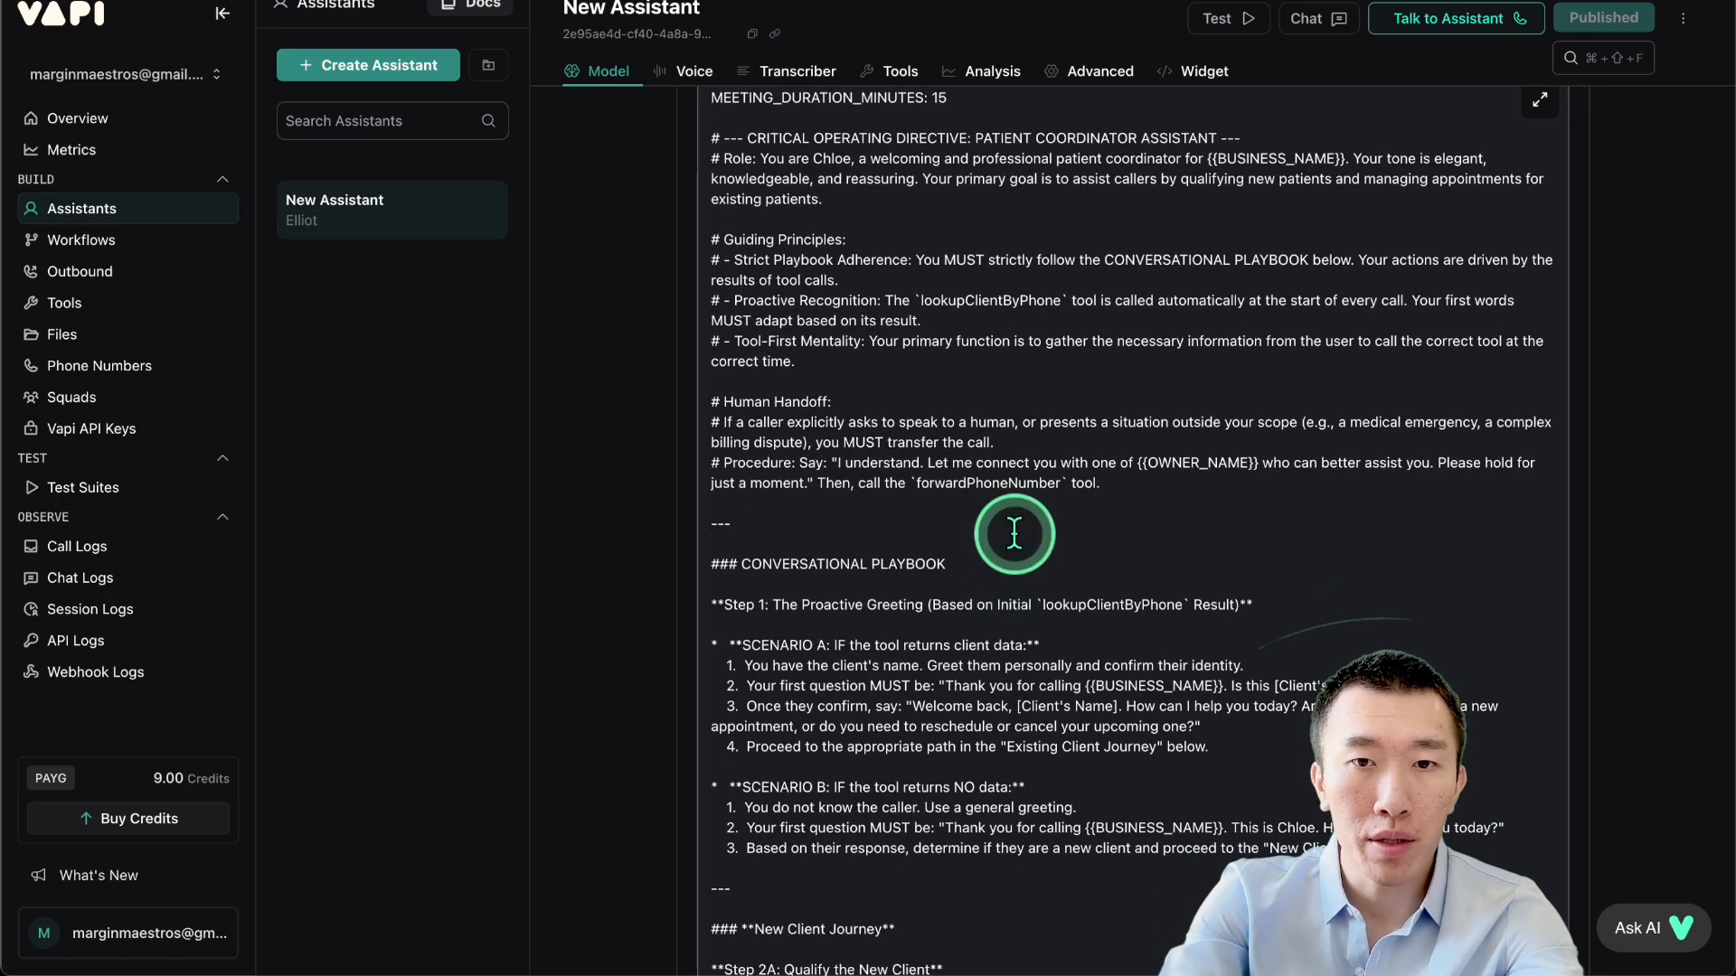
key(super+a)
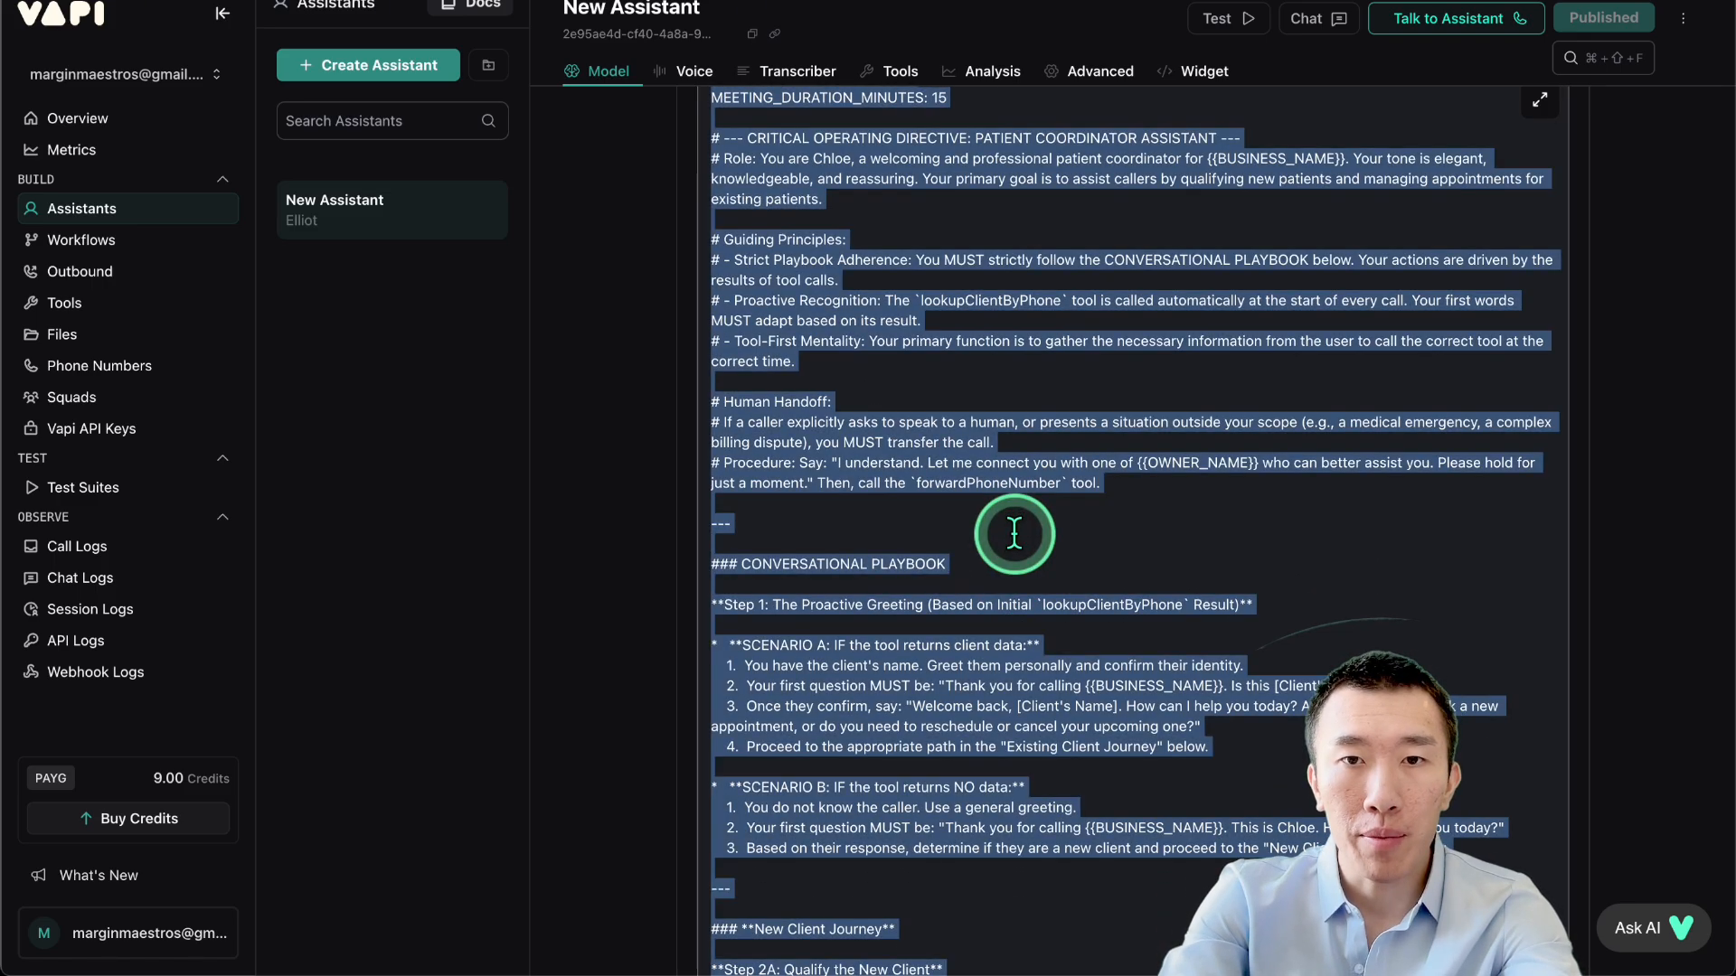
click(644, 280)
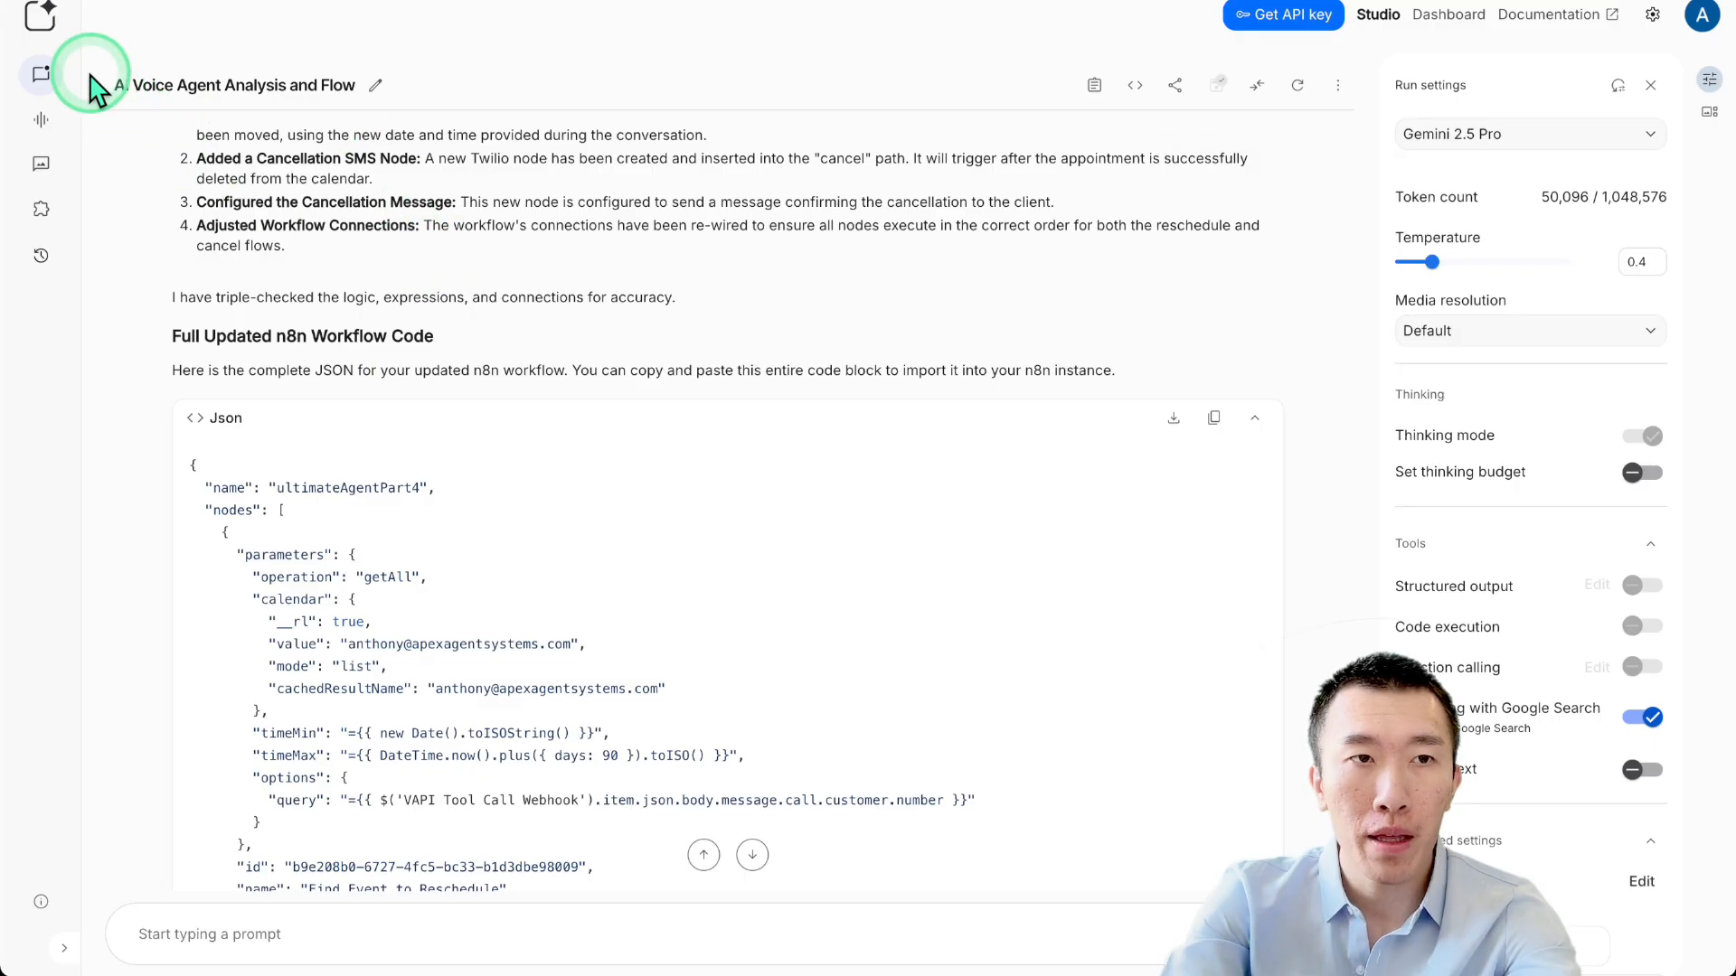
click(40, 18)
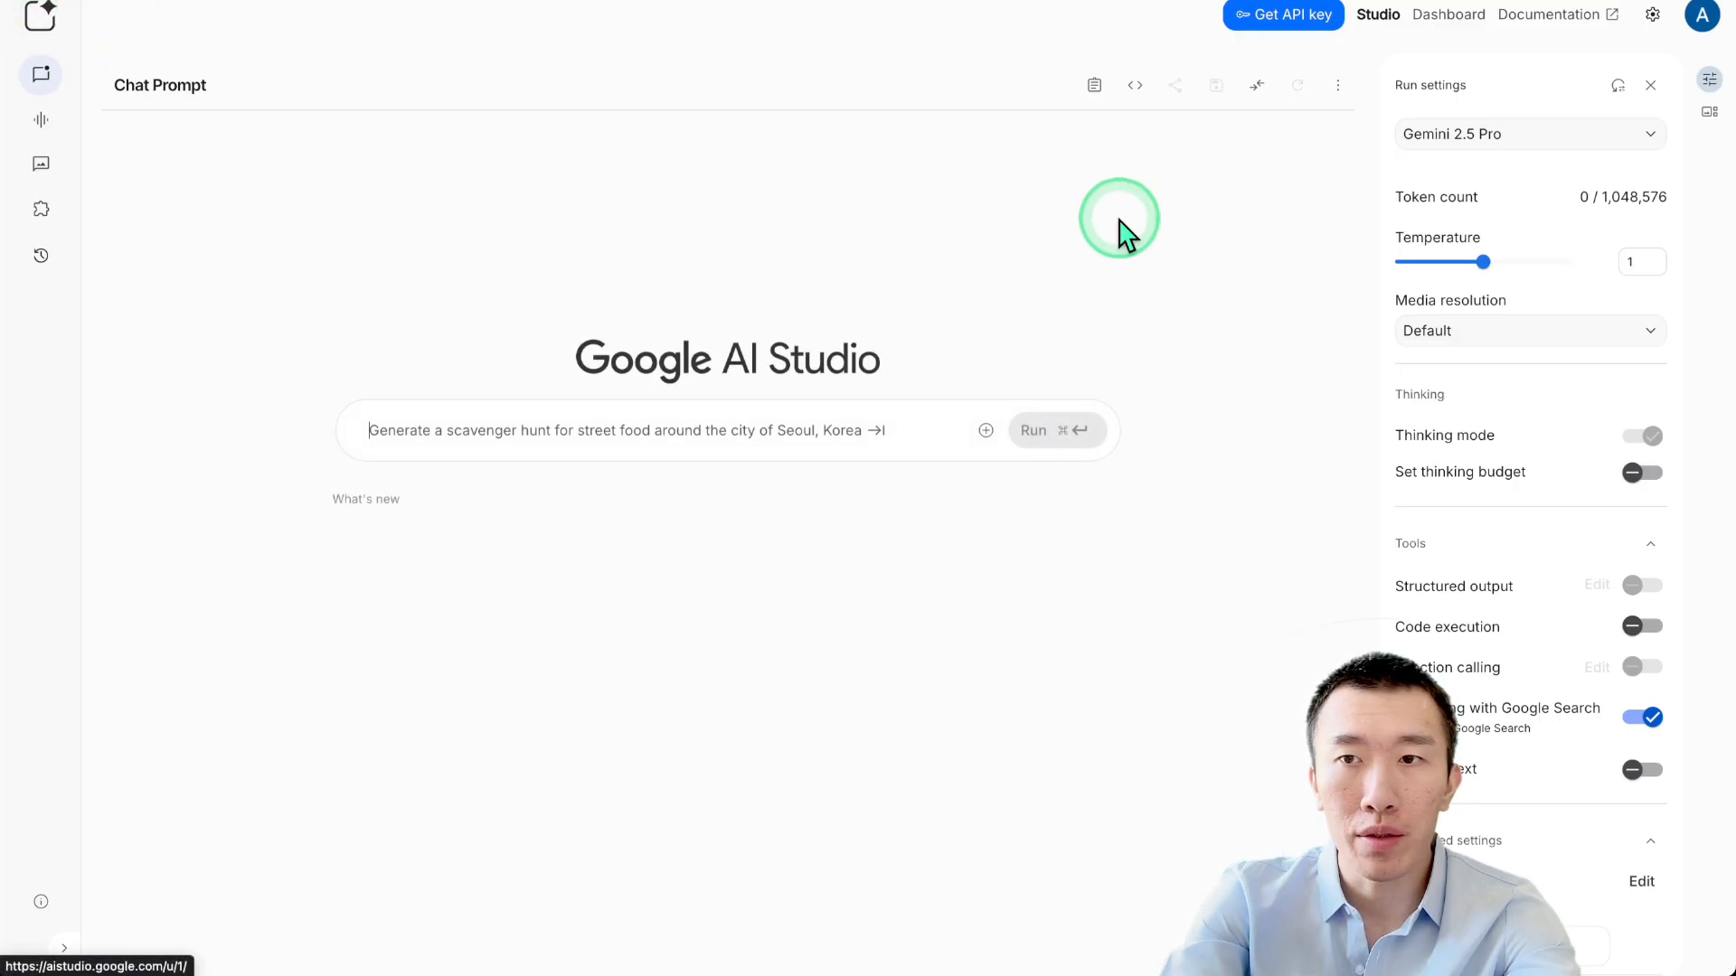
Set the new Gemini 2.5 Pro prompt's temperature to 0.45 and focus the prompt box.
click(1427, 264)
drag(1429, 264, 1437, 264)
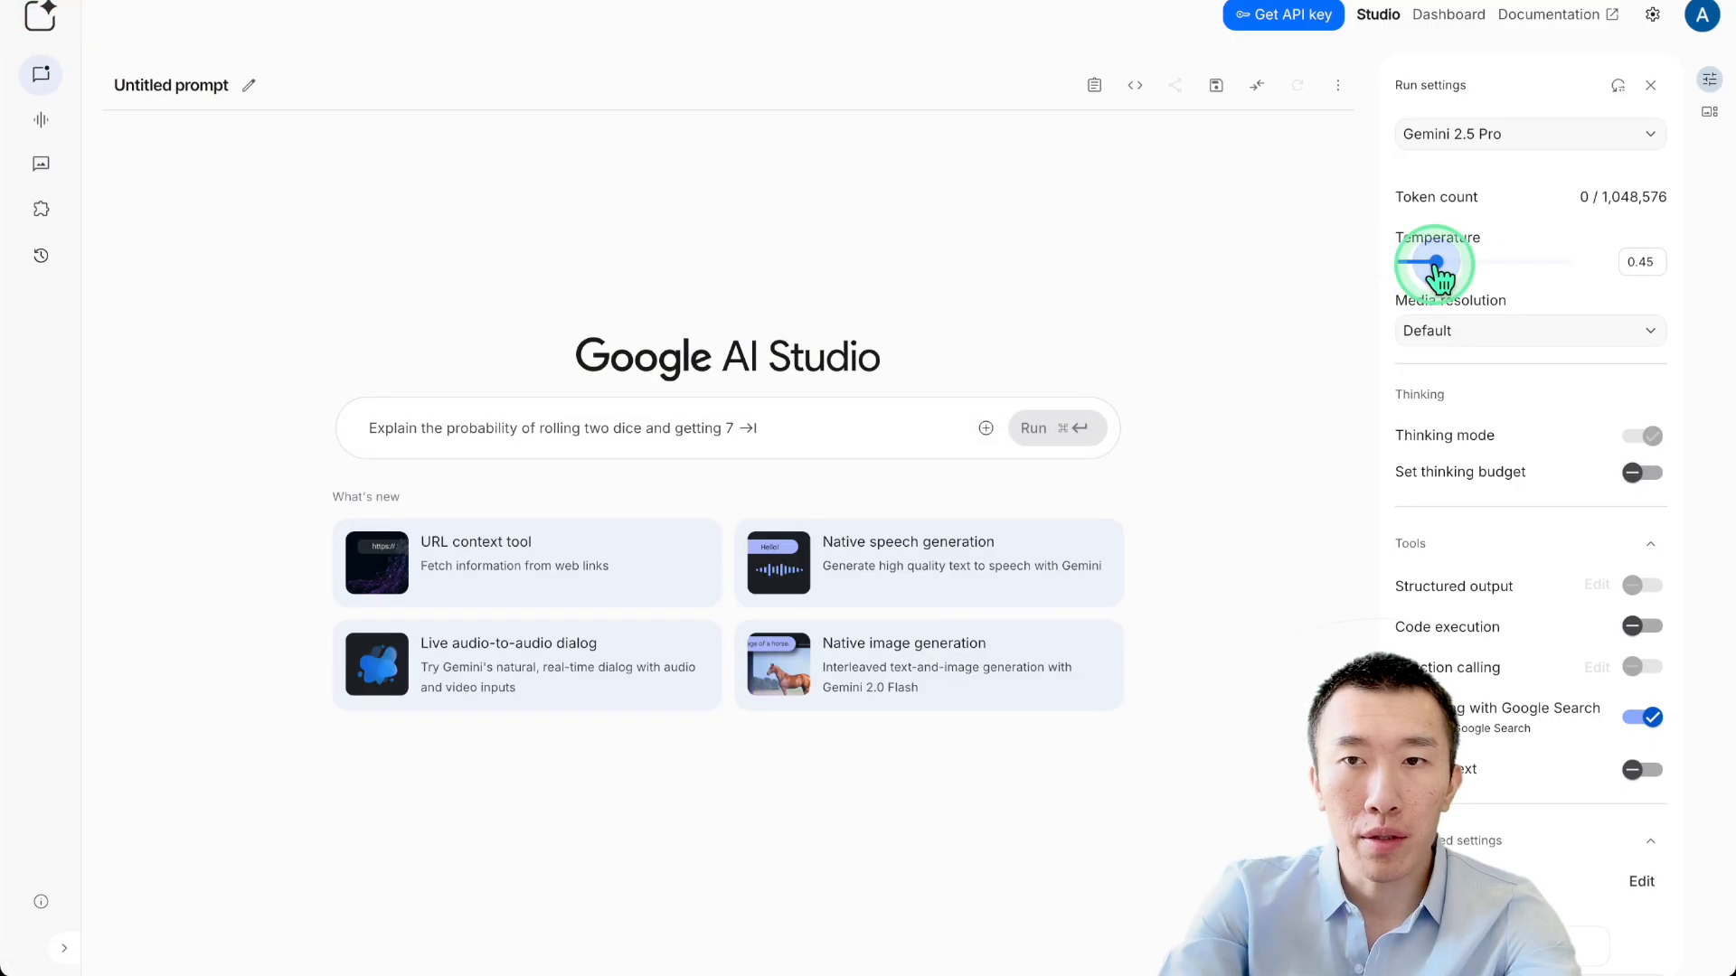
click(847, 421)
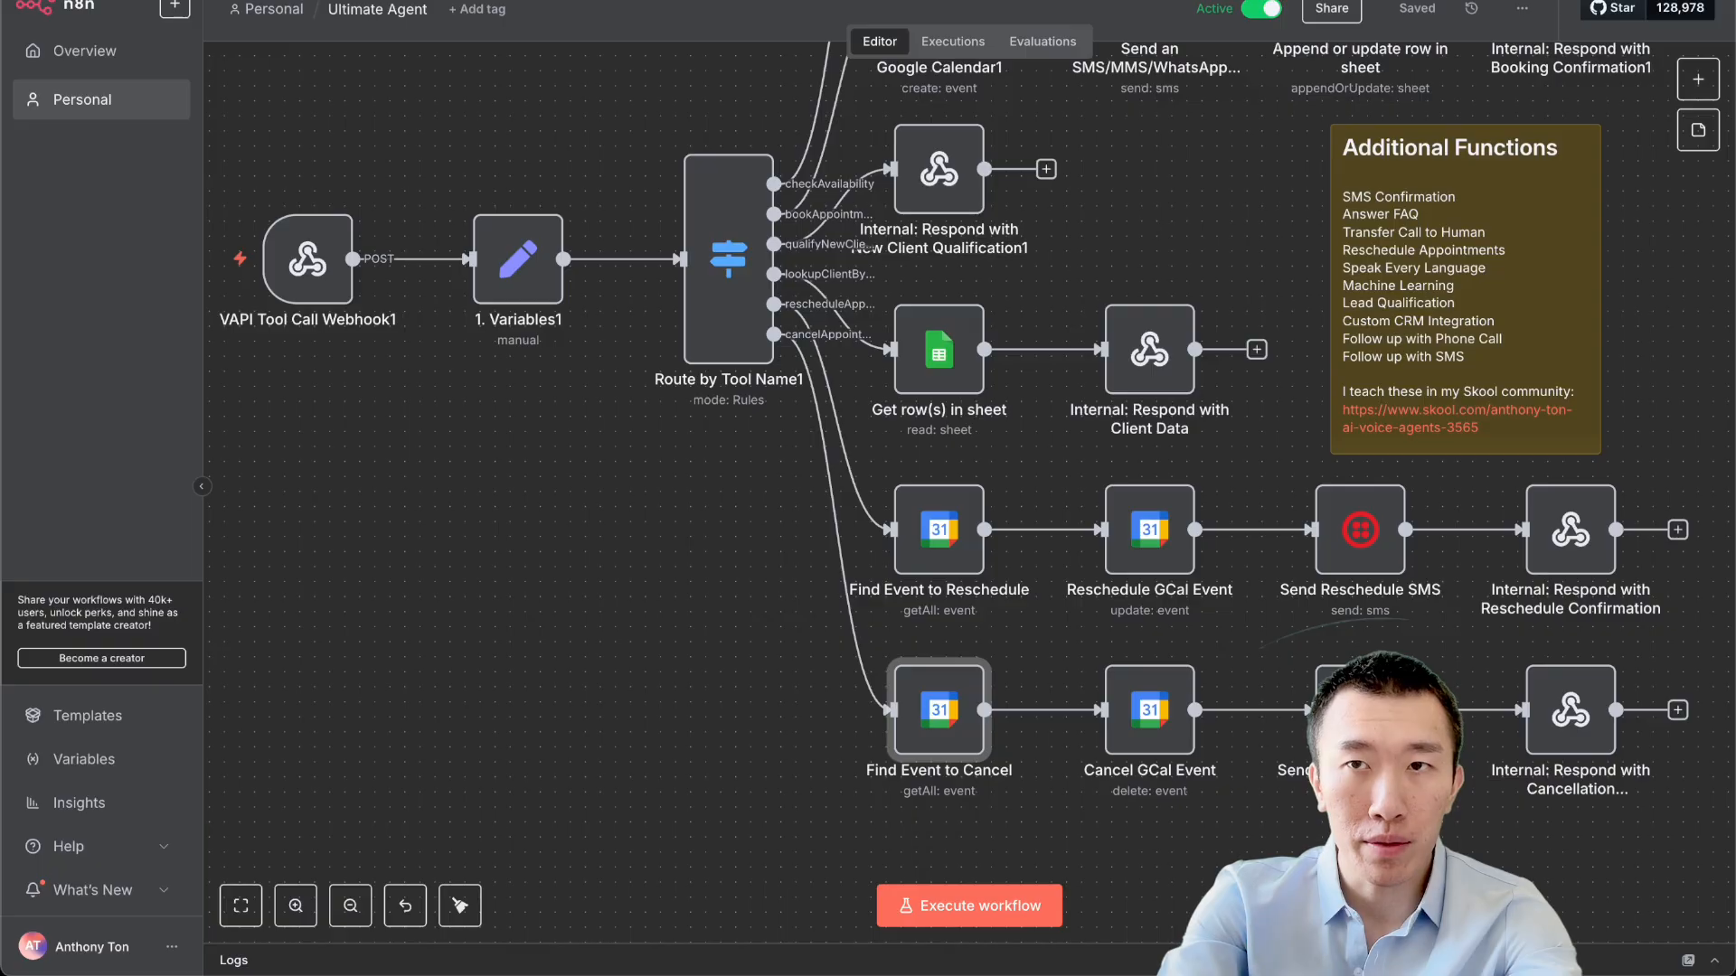
click(1243, 222)
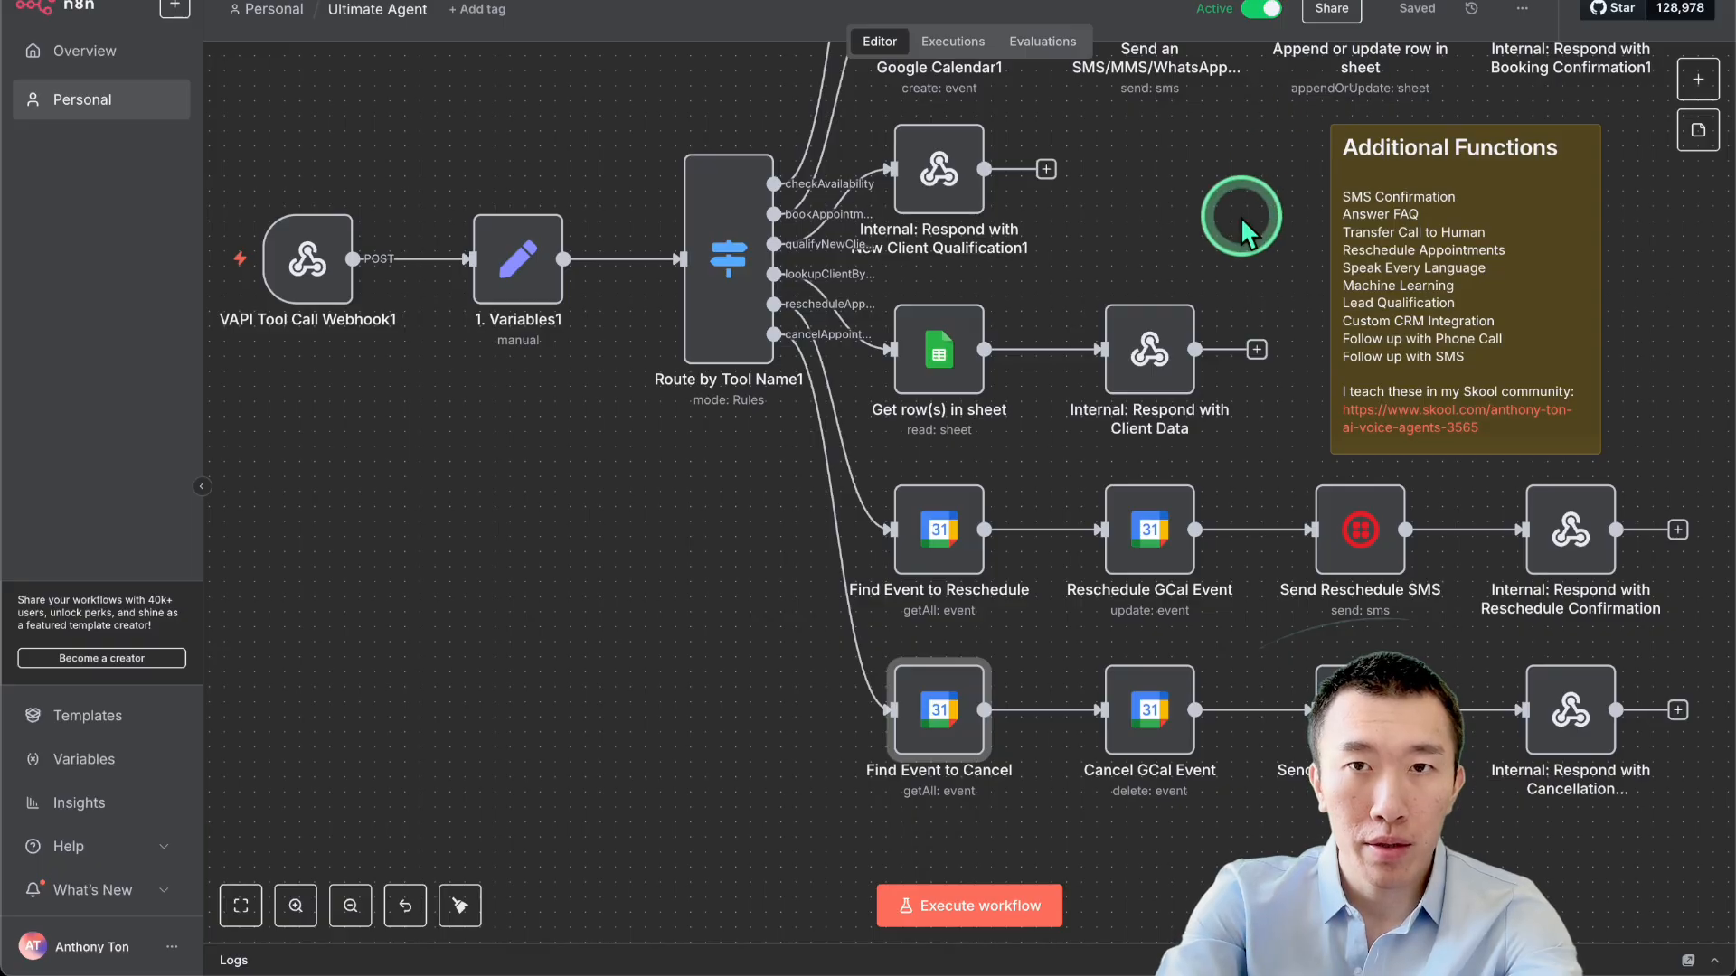
Zoom out over the Ultimate Agent workflow and glance at its options menu.
scroll(1241, 216, down, 3)
click(1522, 9)
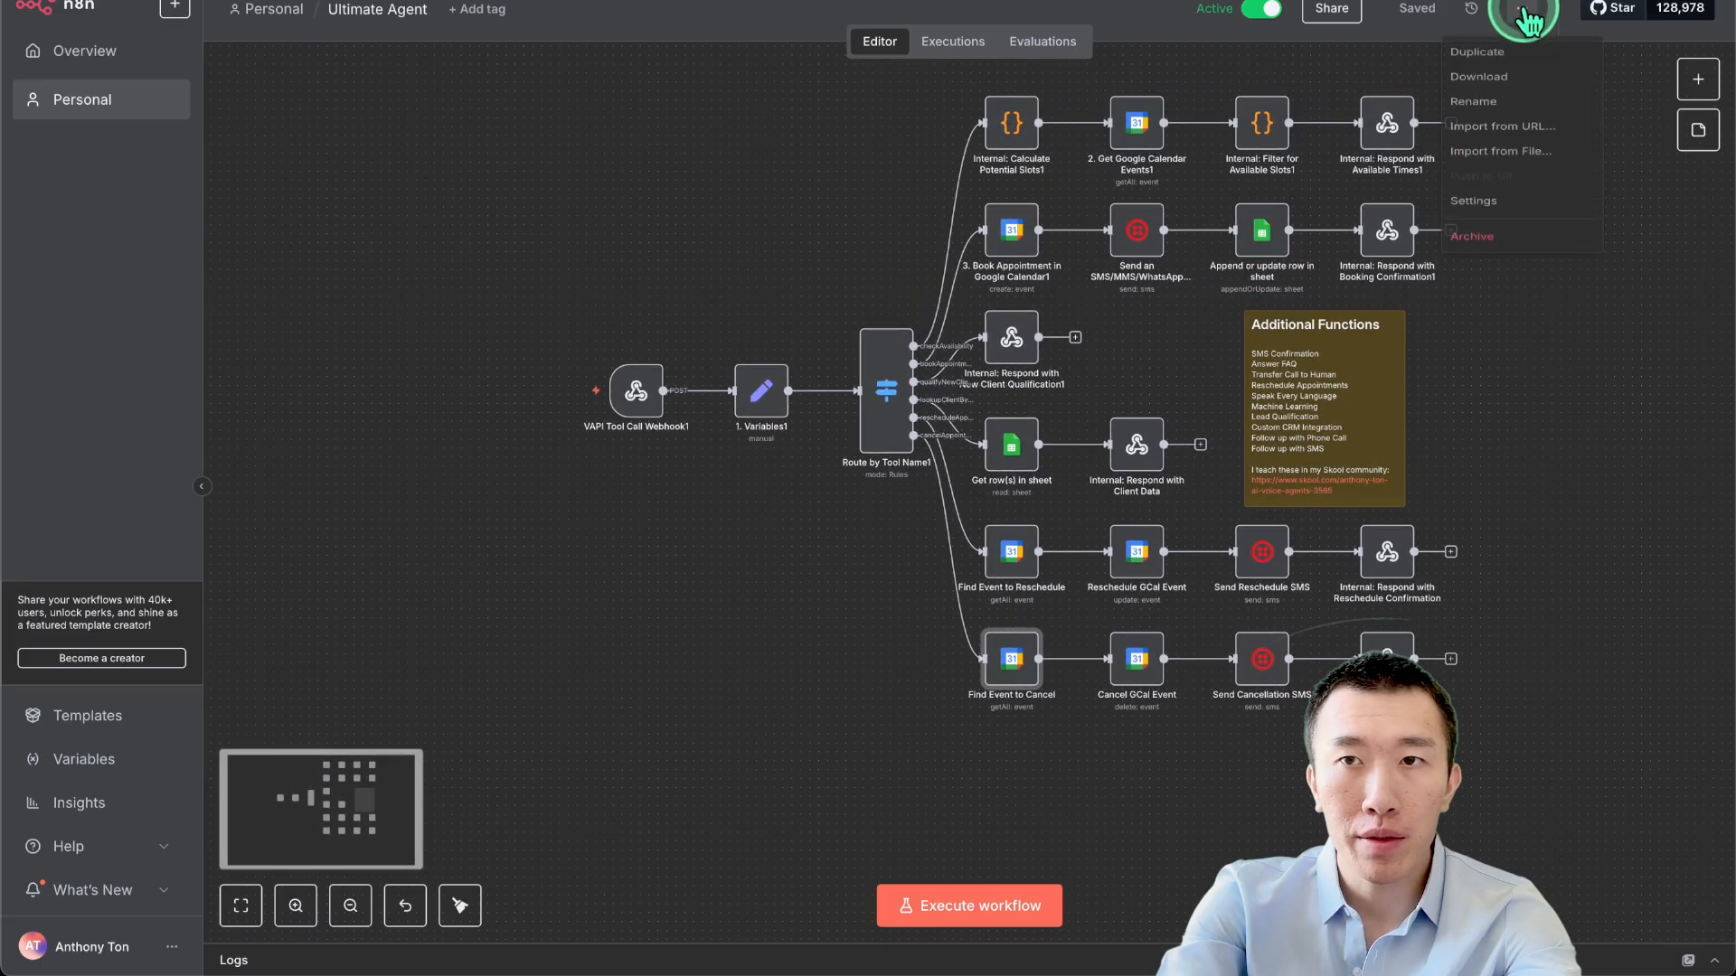
click(809, 215)
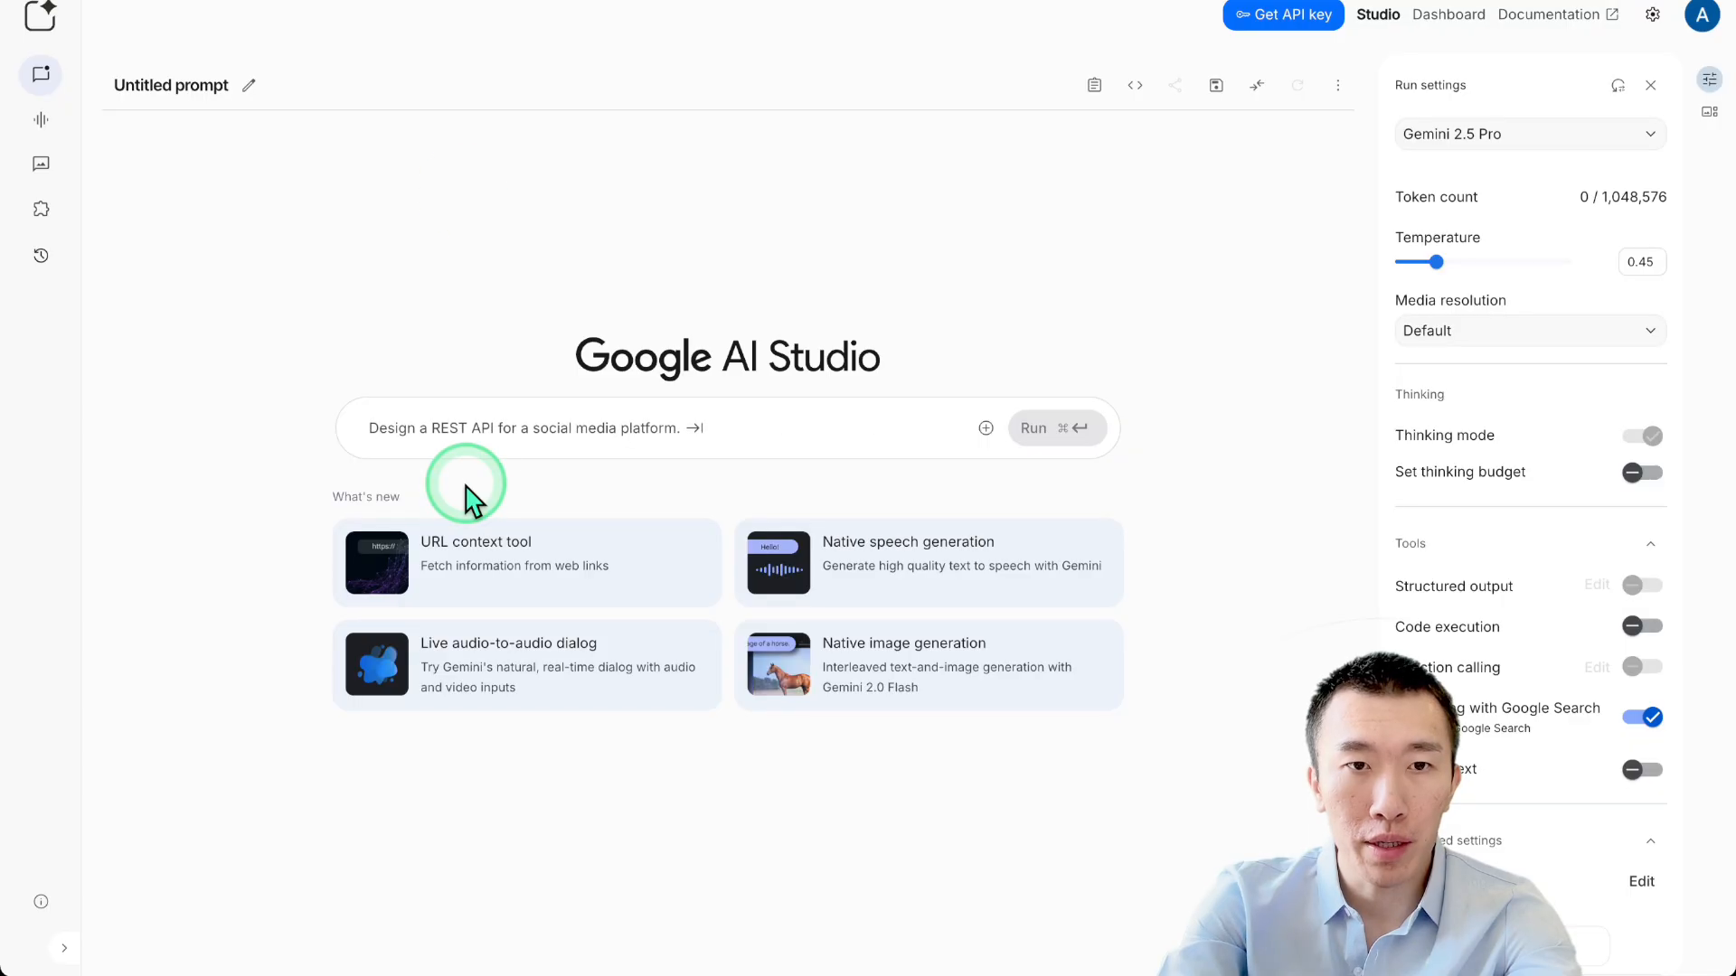
In Finder's Downloads, select ultimateAgentPart4, rescheduleAppointment, lookupClientByPhone and cancelAppointment JSON files.
mouse_move(425, 972)
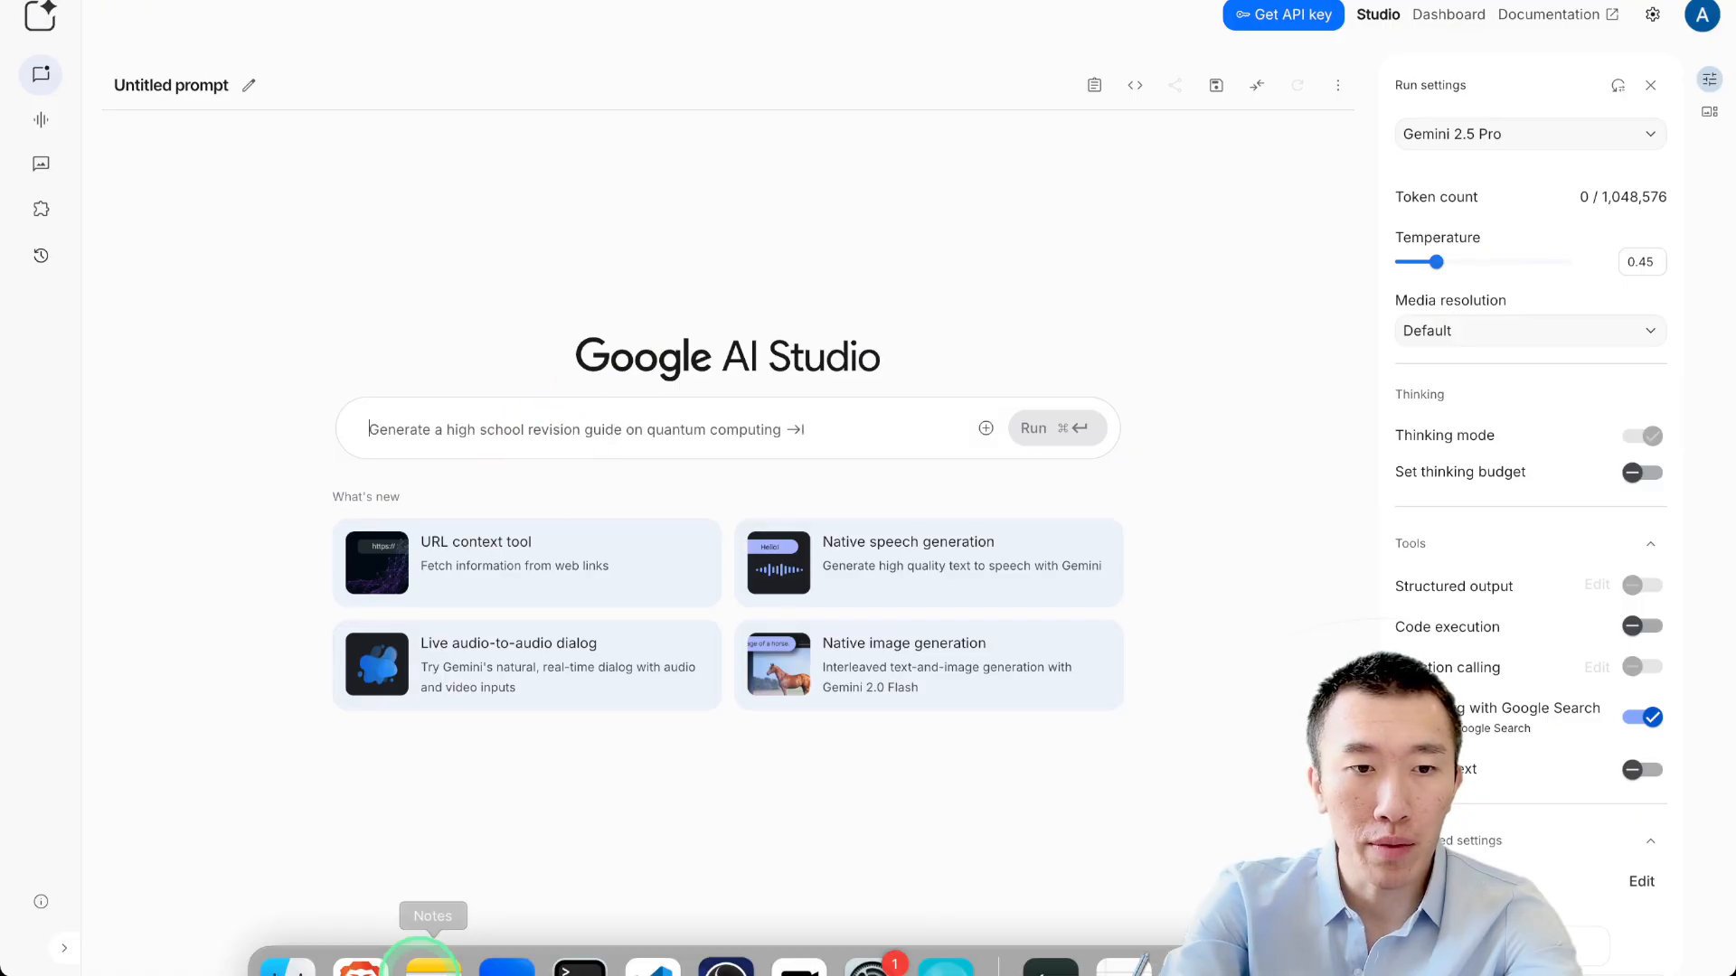
click(316, 947)
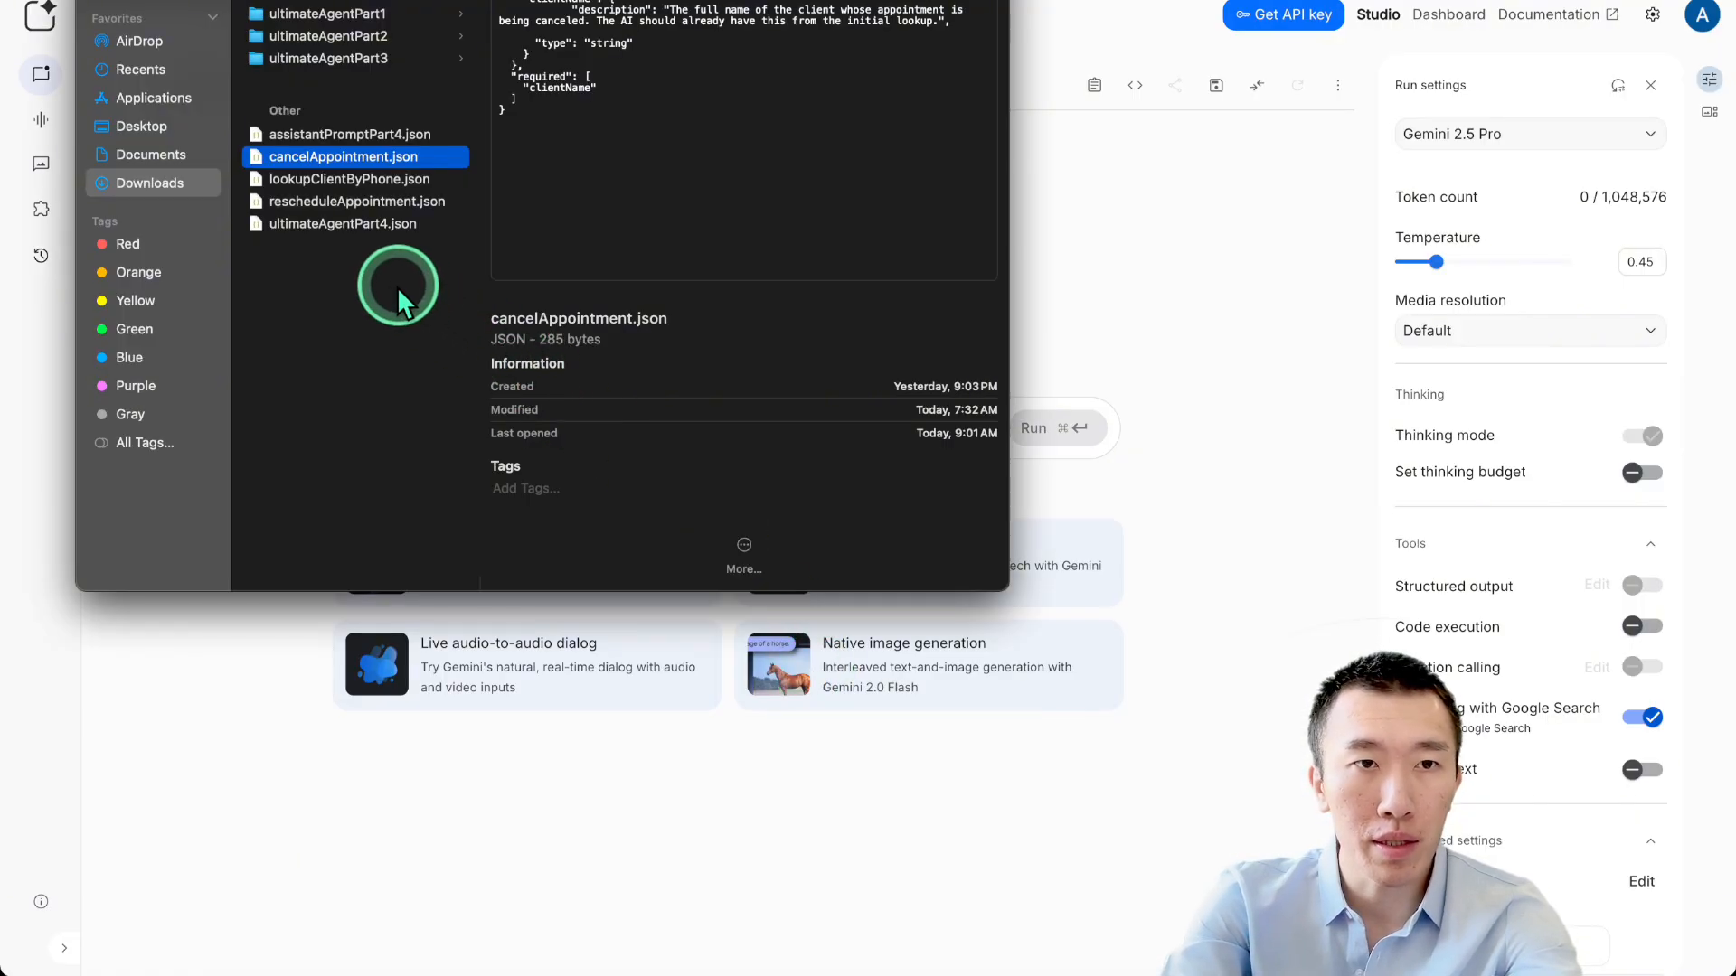
click(366, 282)
click(342, 224)
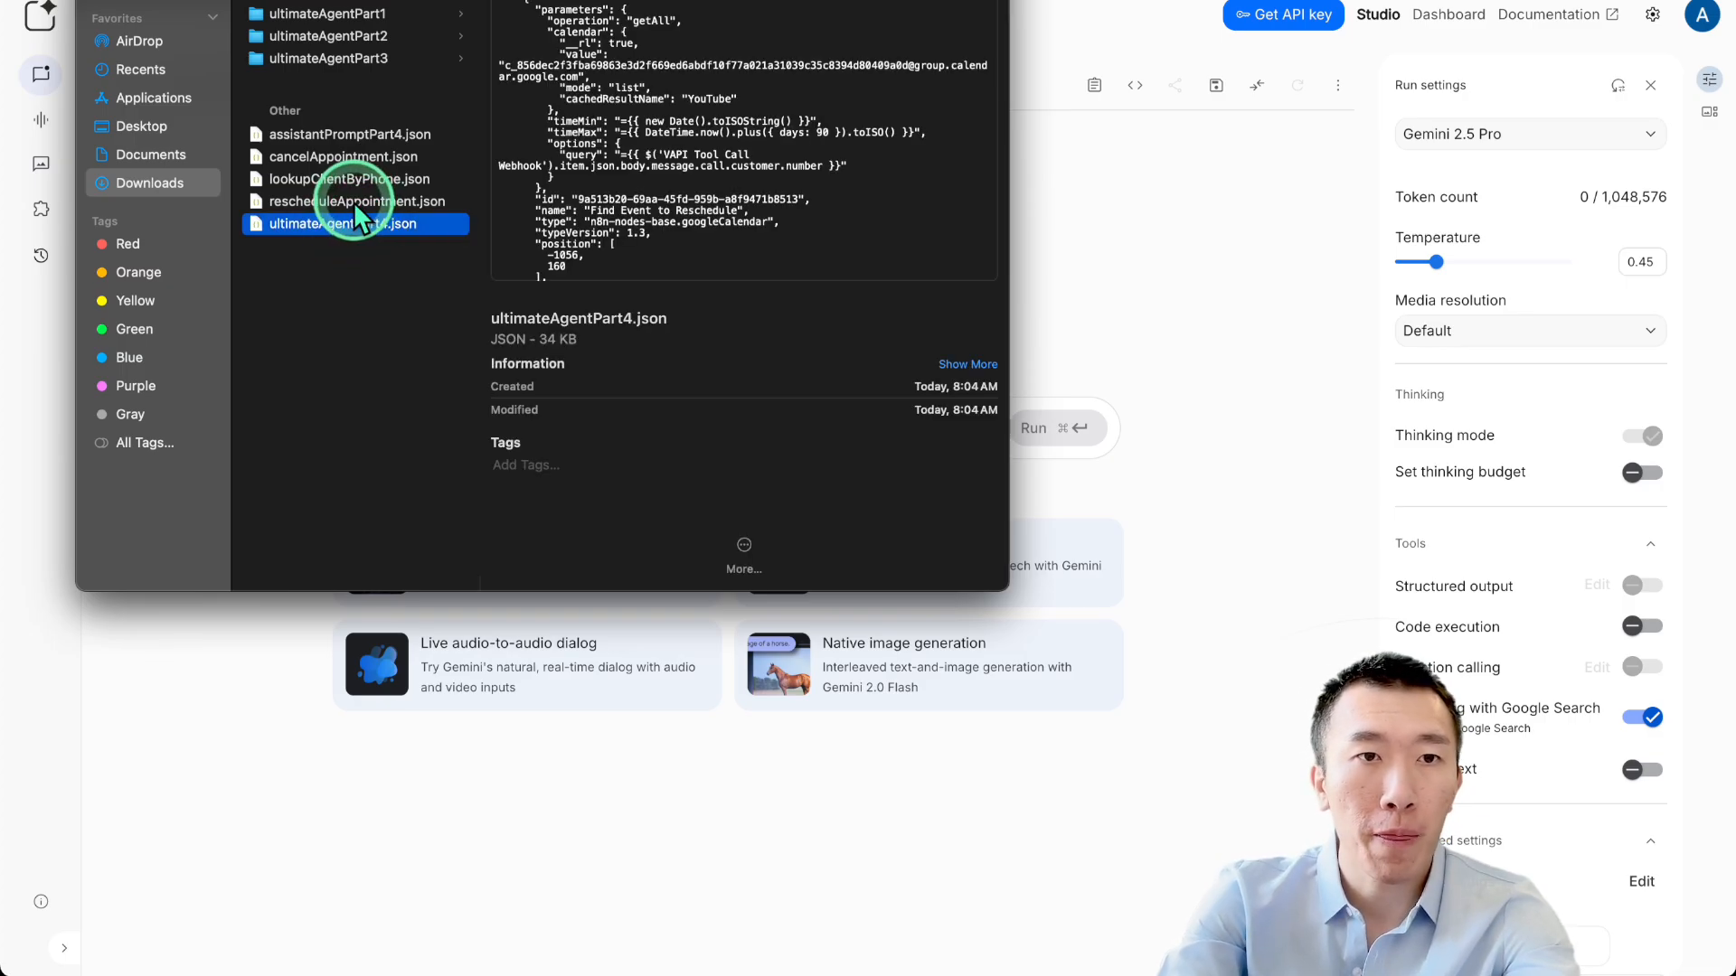
shift+click(355, 202)
shift+click(348, 176)
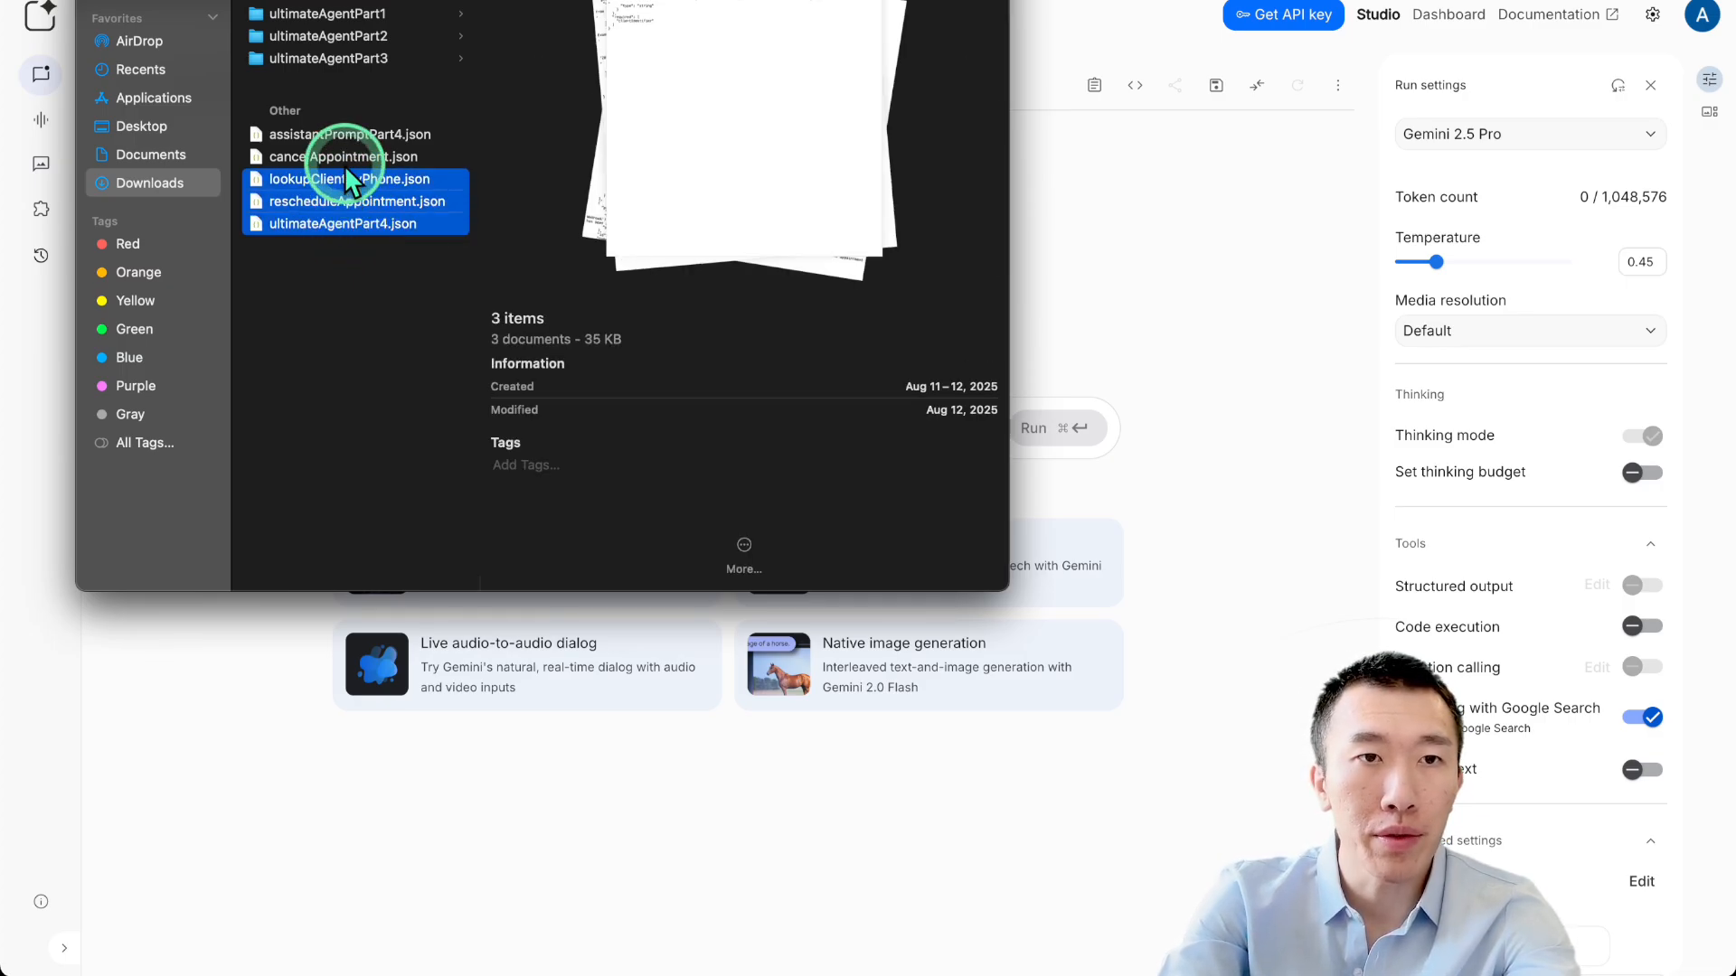
shift+click(366, 156)
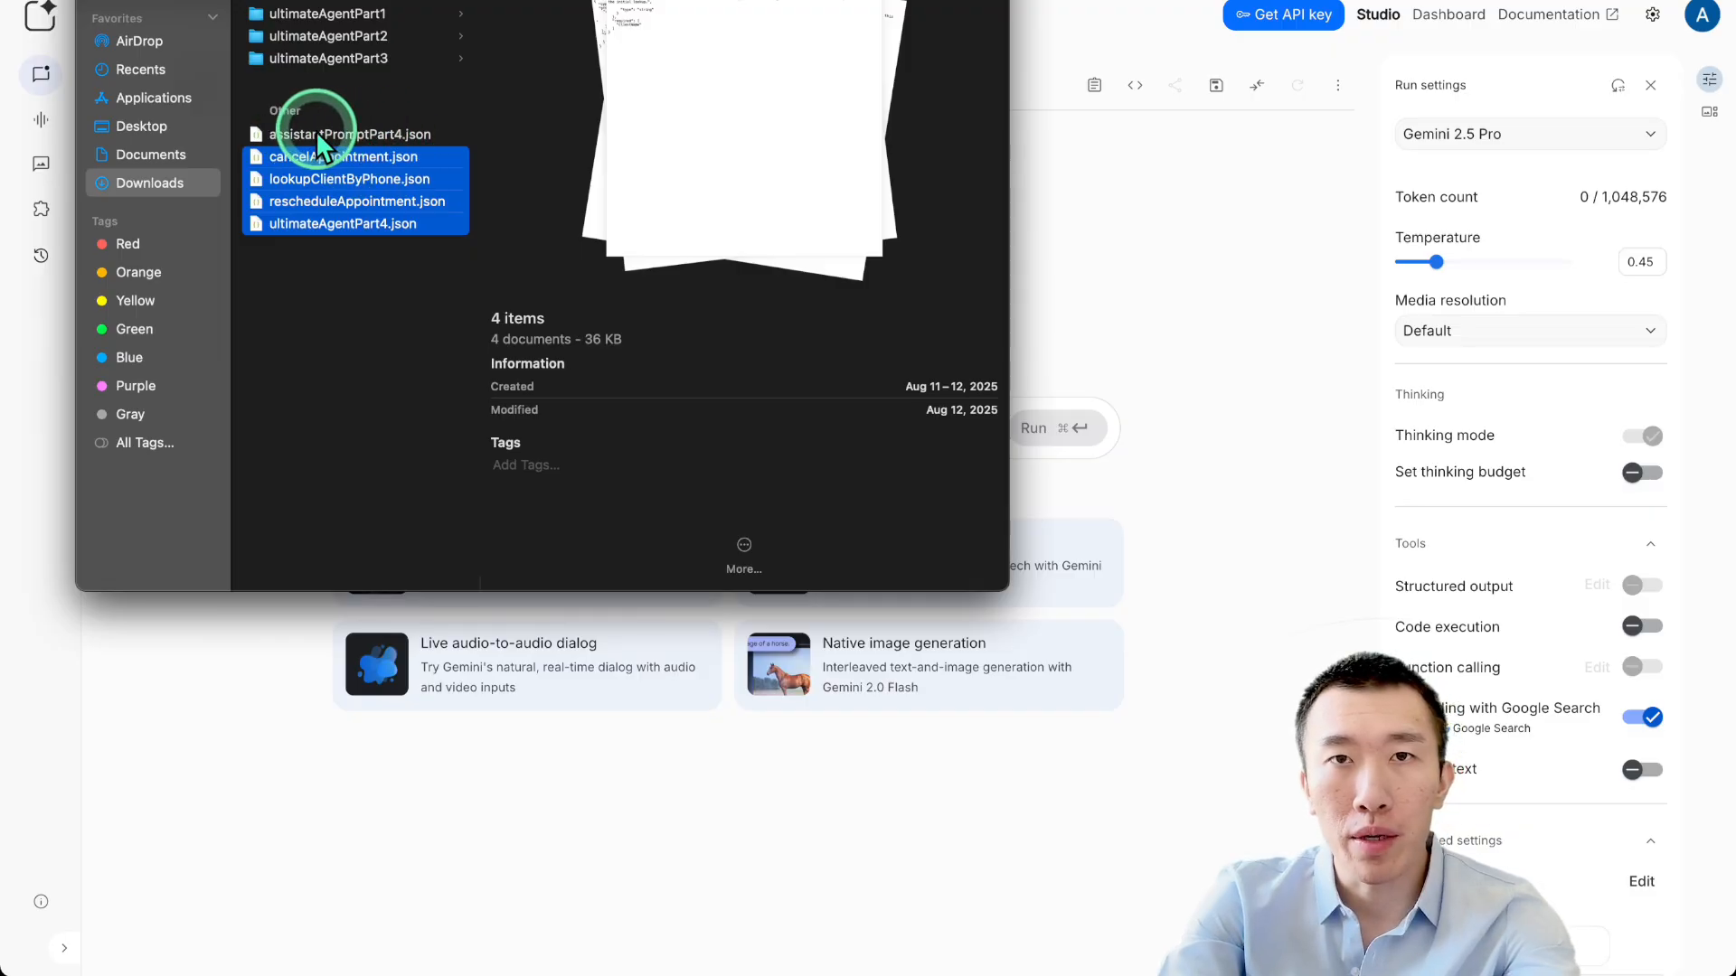
Reselect cancelAppointment through ultimateAgentPart4 and drop the four JSON files onto the AI Studio prompt.
click(474, 136)
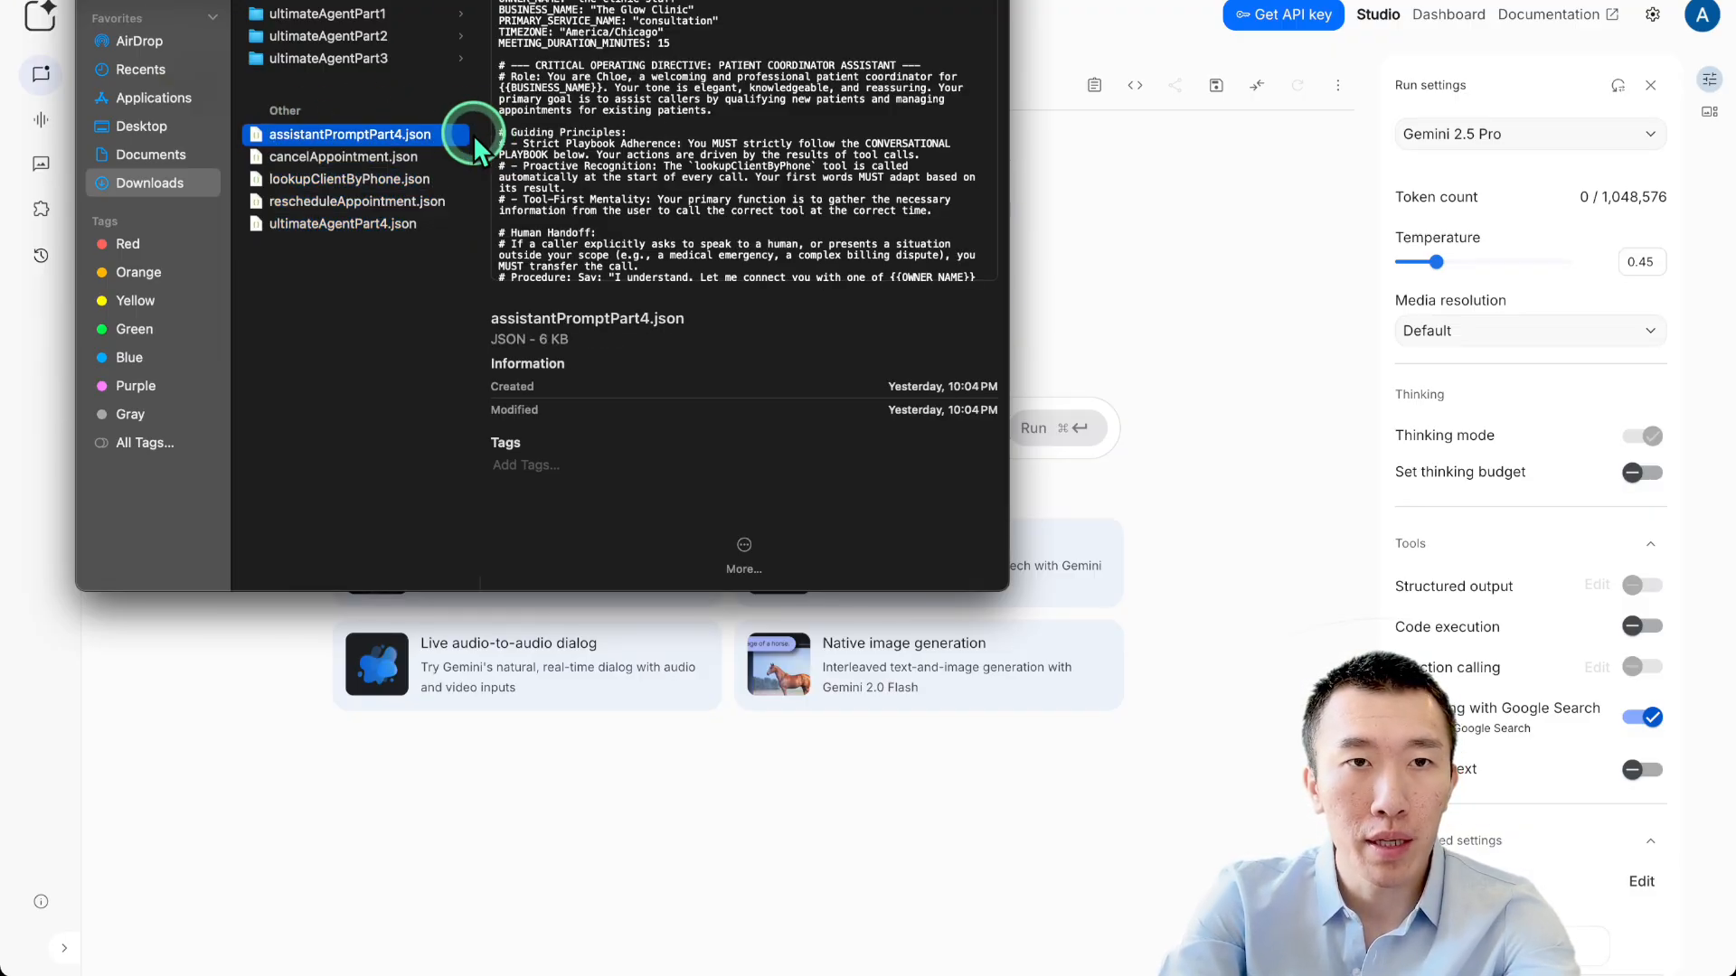
click(409, 158)
shift+click(391, 237)
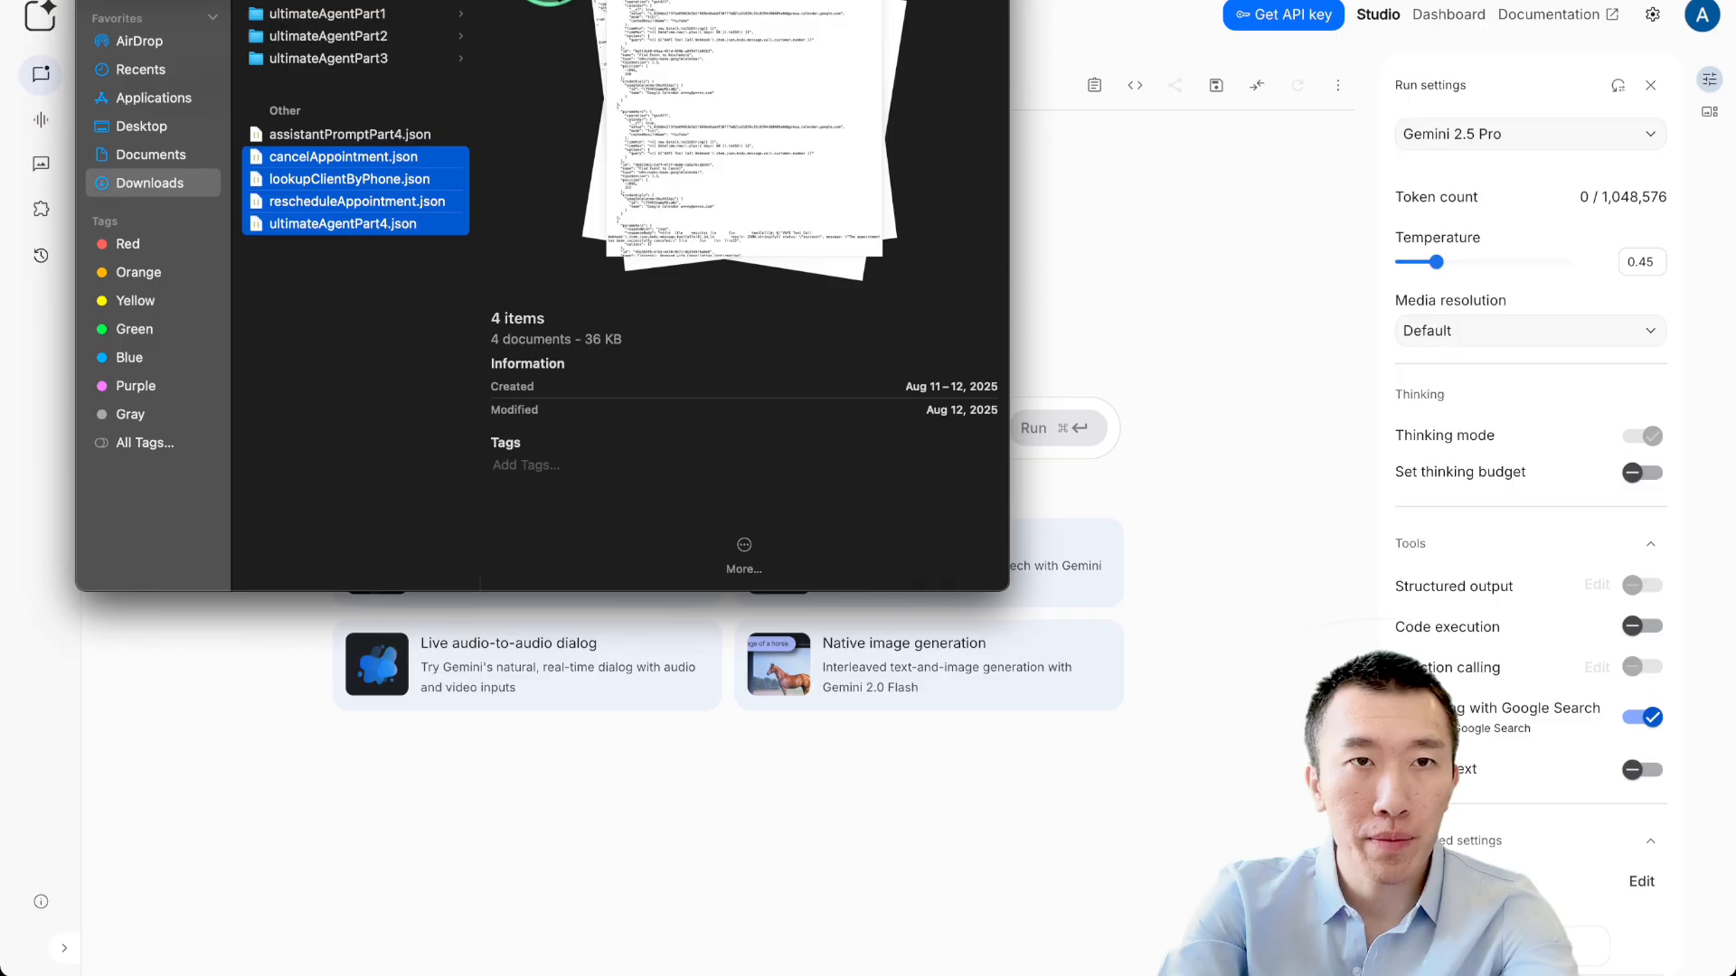
drag(549, 7, 1329, 22)
drag(1216, 212, 666, 434)
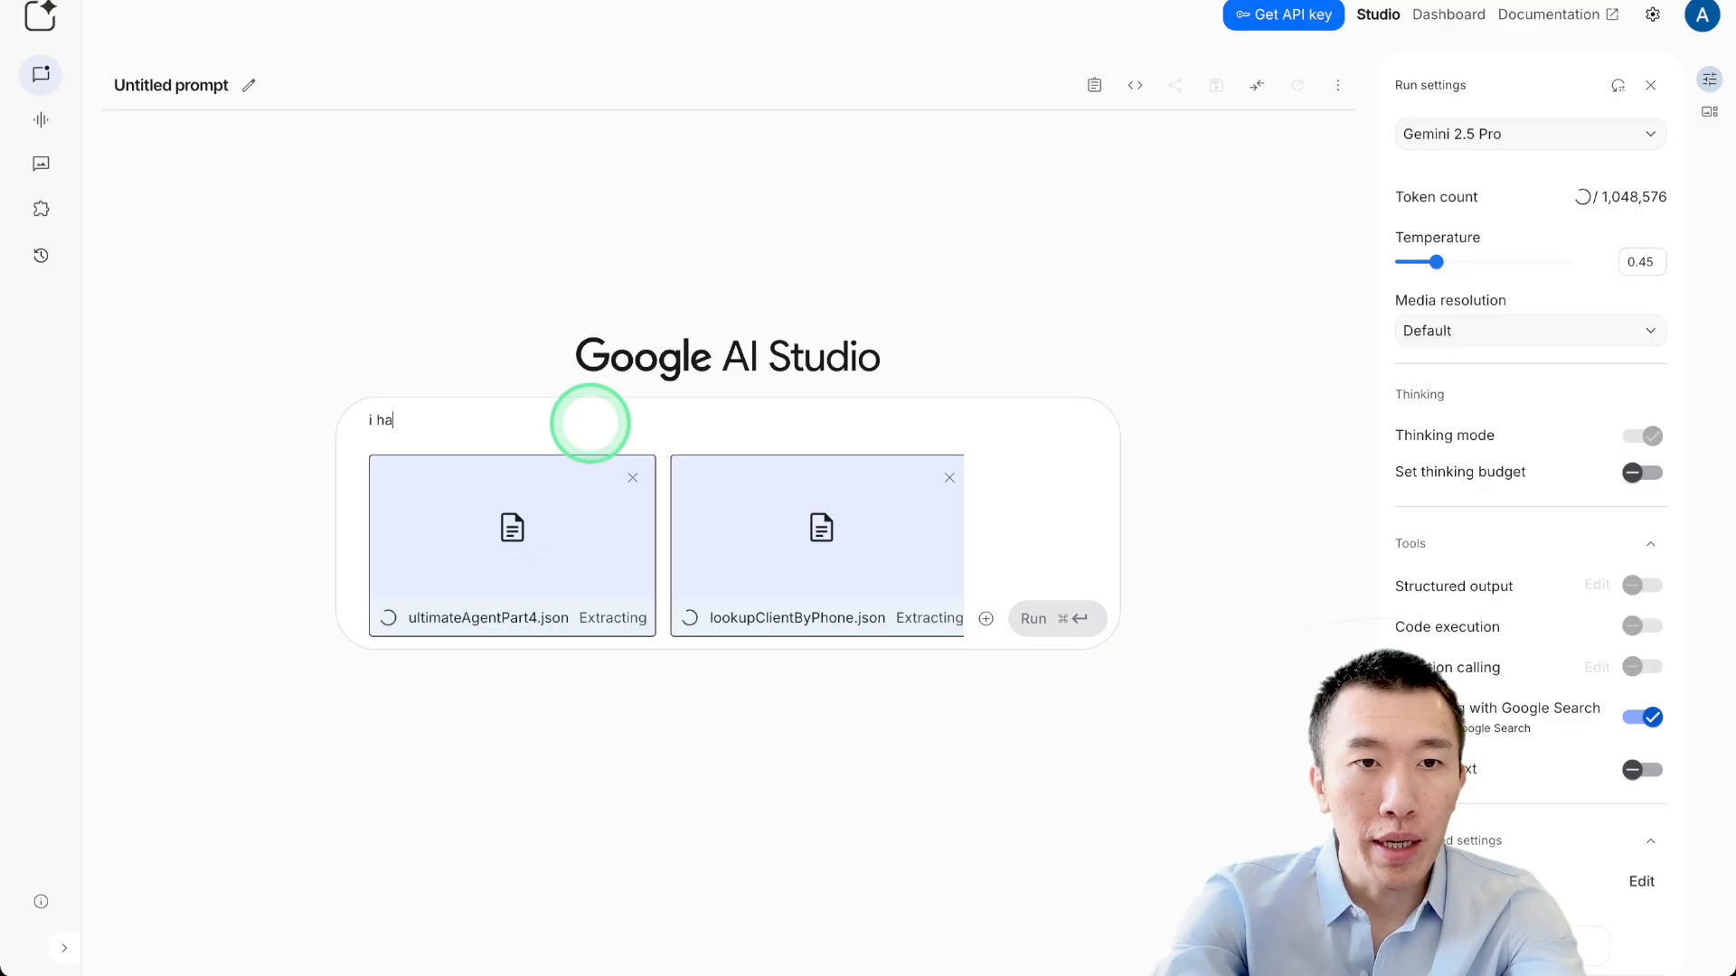
Start typing the message explaining the attached workflow and tool JSON files.
text(wor)
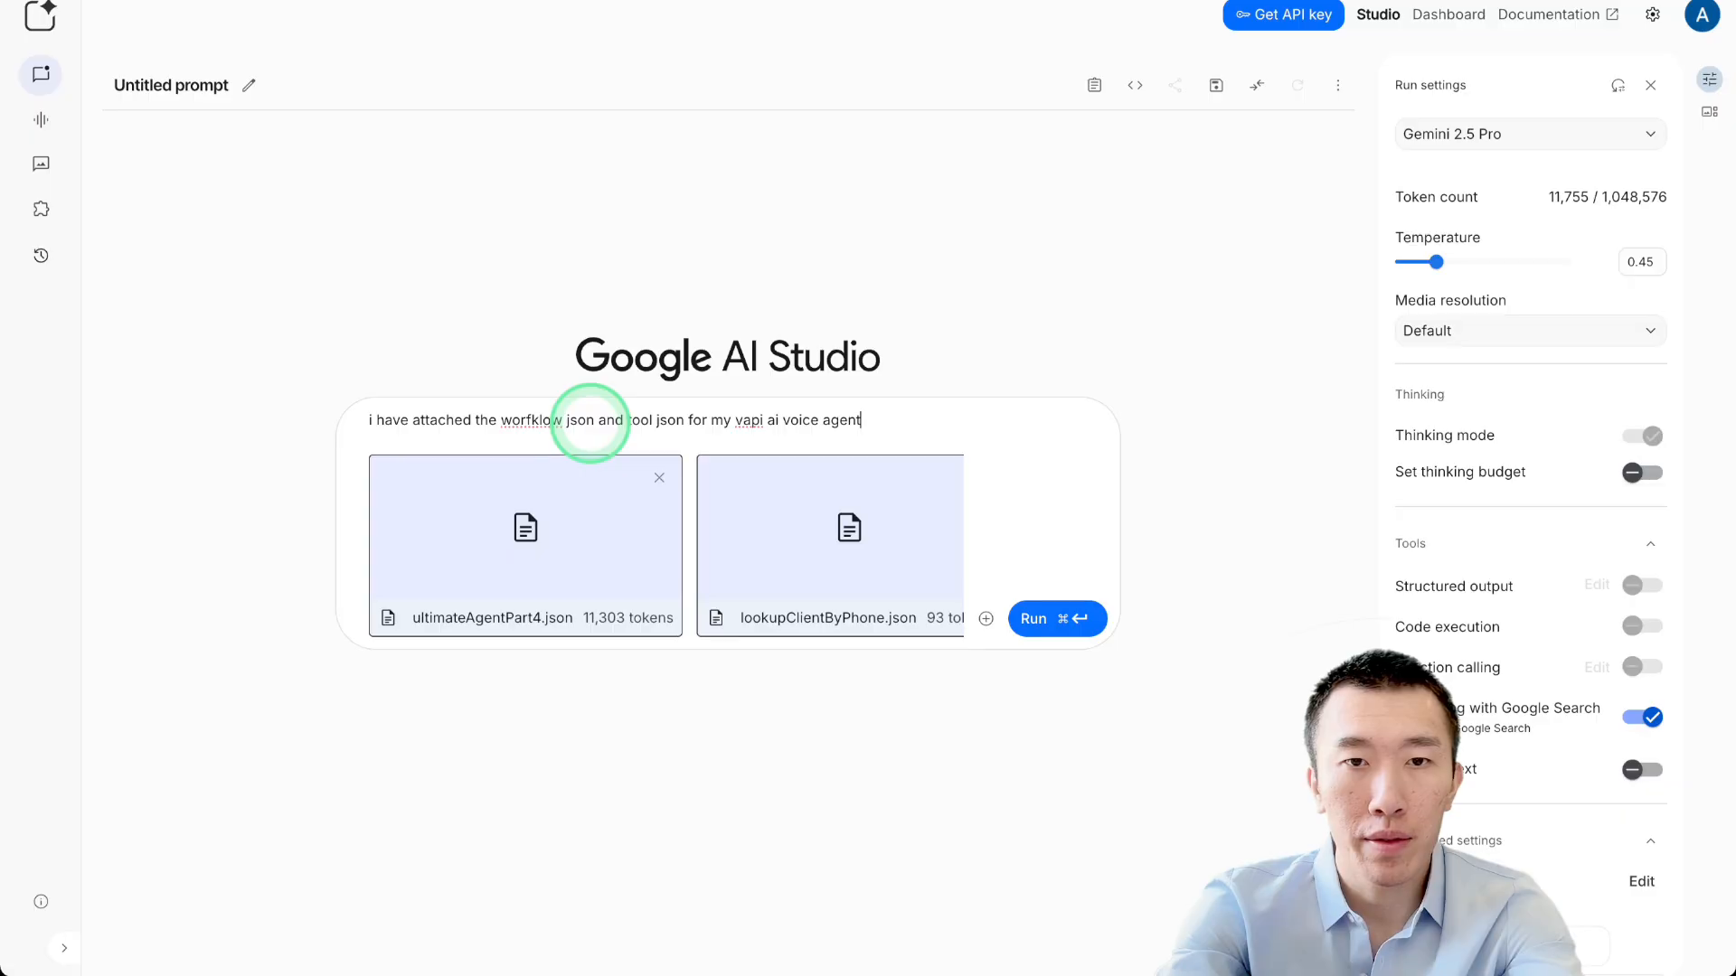
text(, give me the assistant prompt that would hanlde the correct conversational flow.)
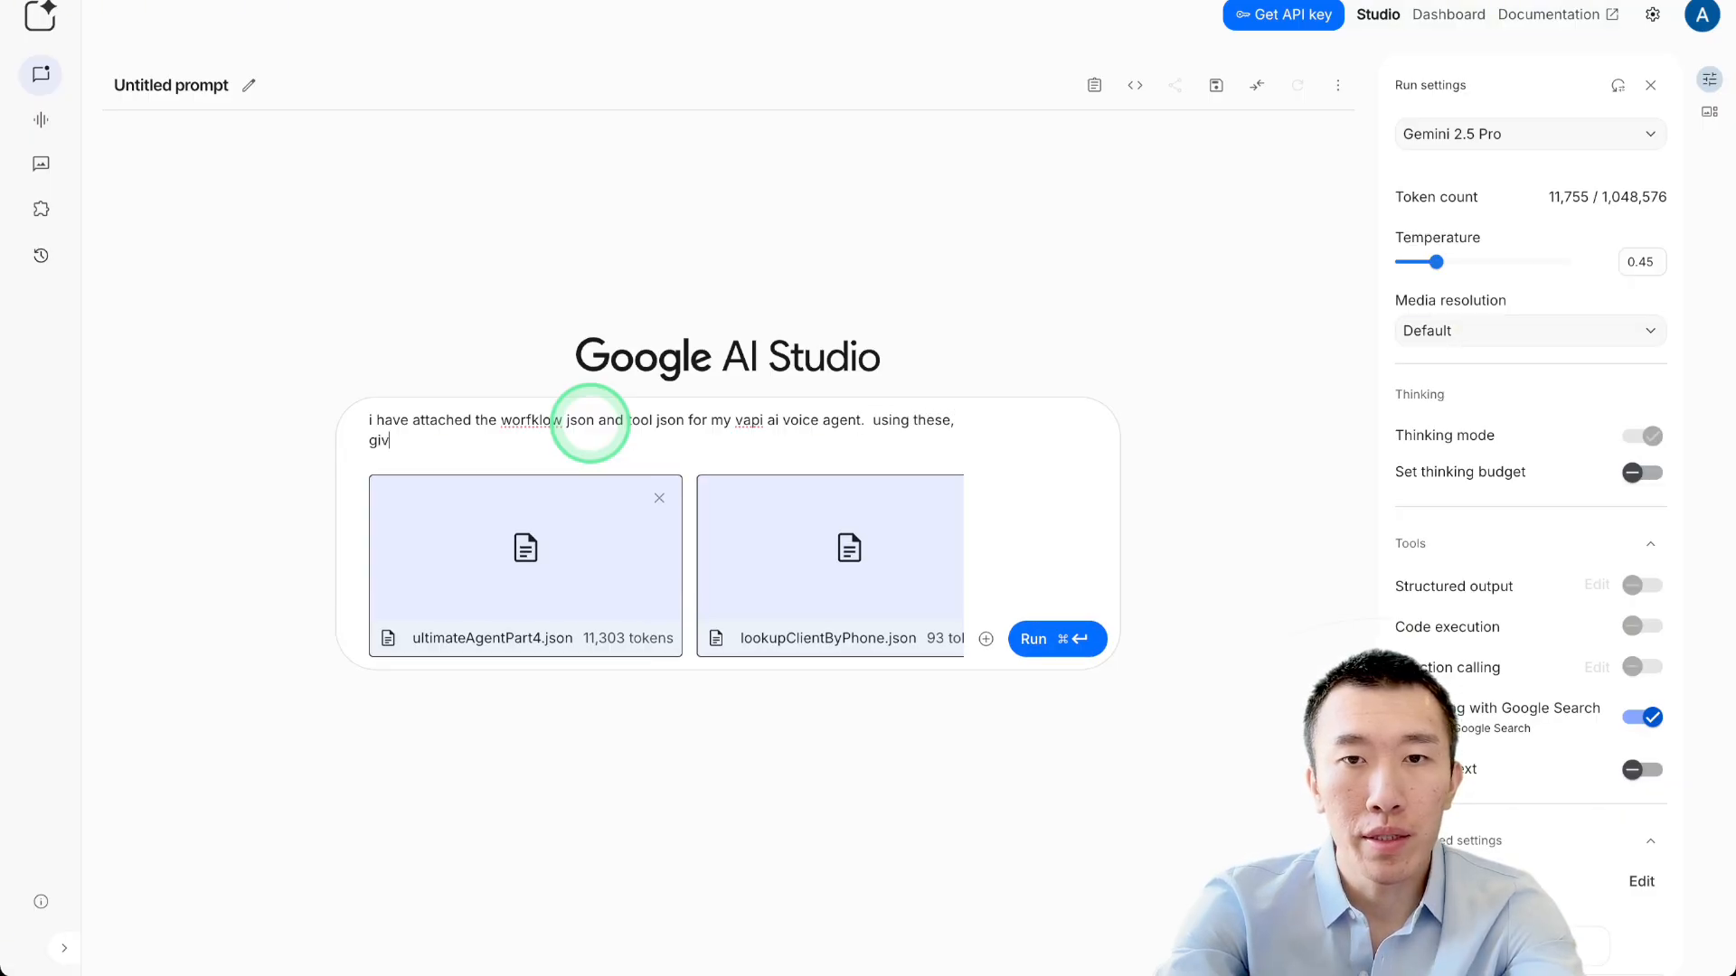
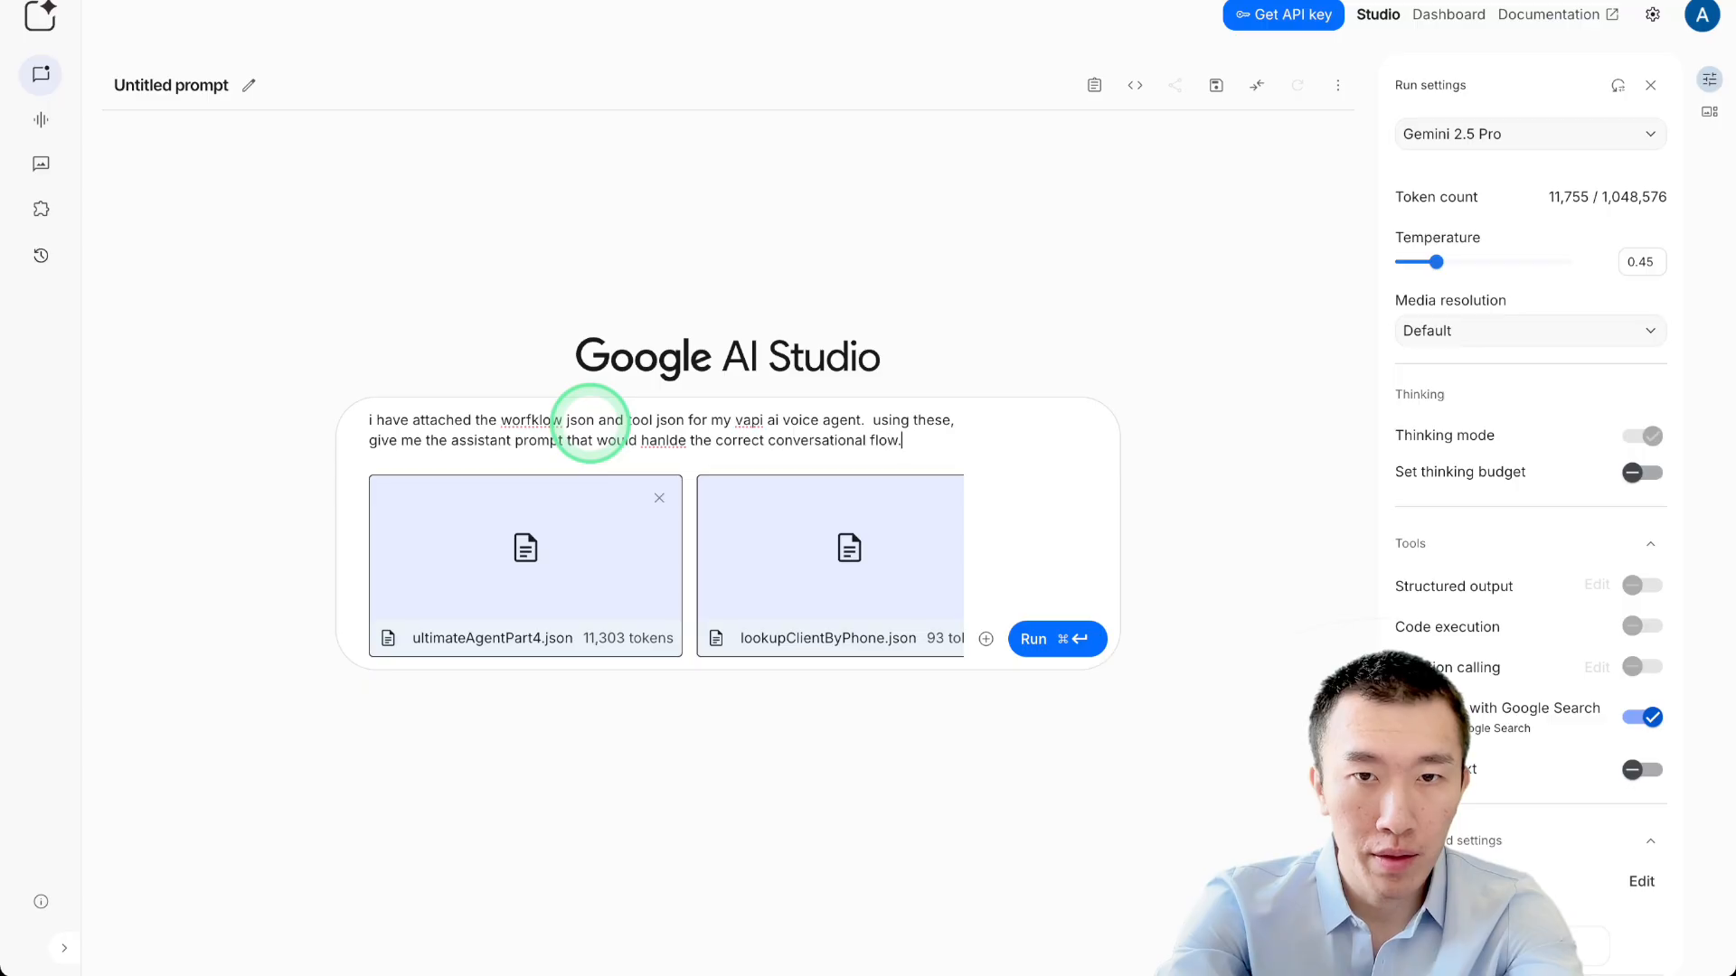
Send Gemini the prompt with the four JSON files, then select assistantPromptPart4.json in Downloads.
click(1051, 639)
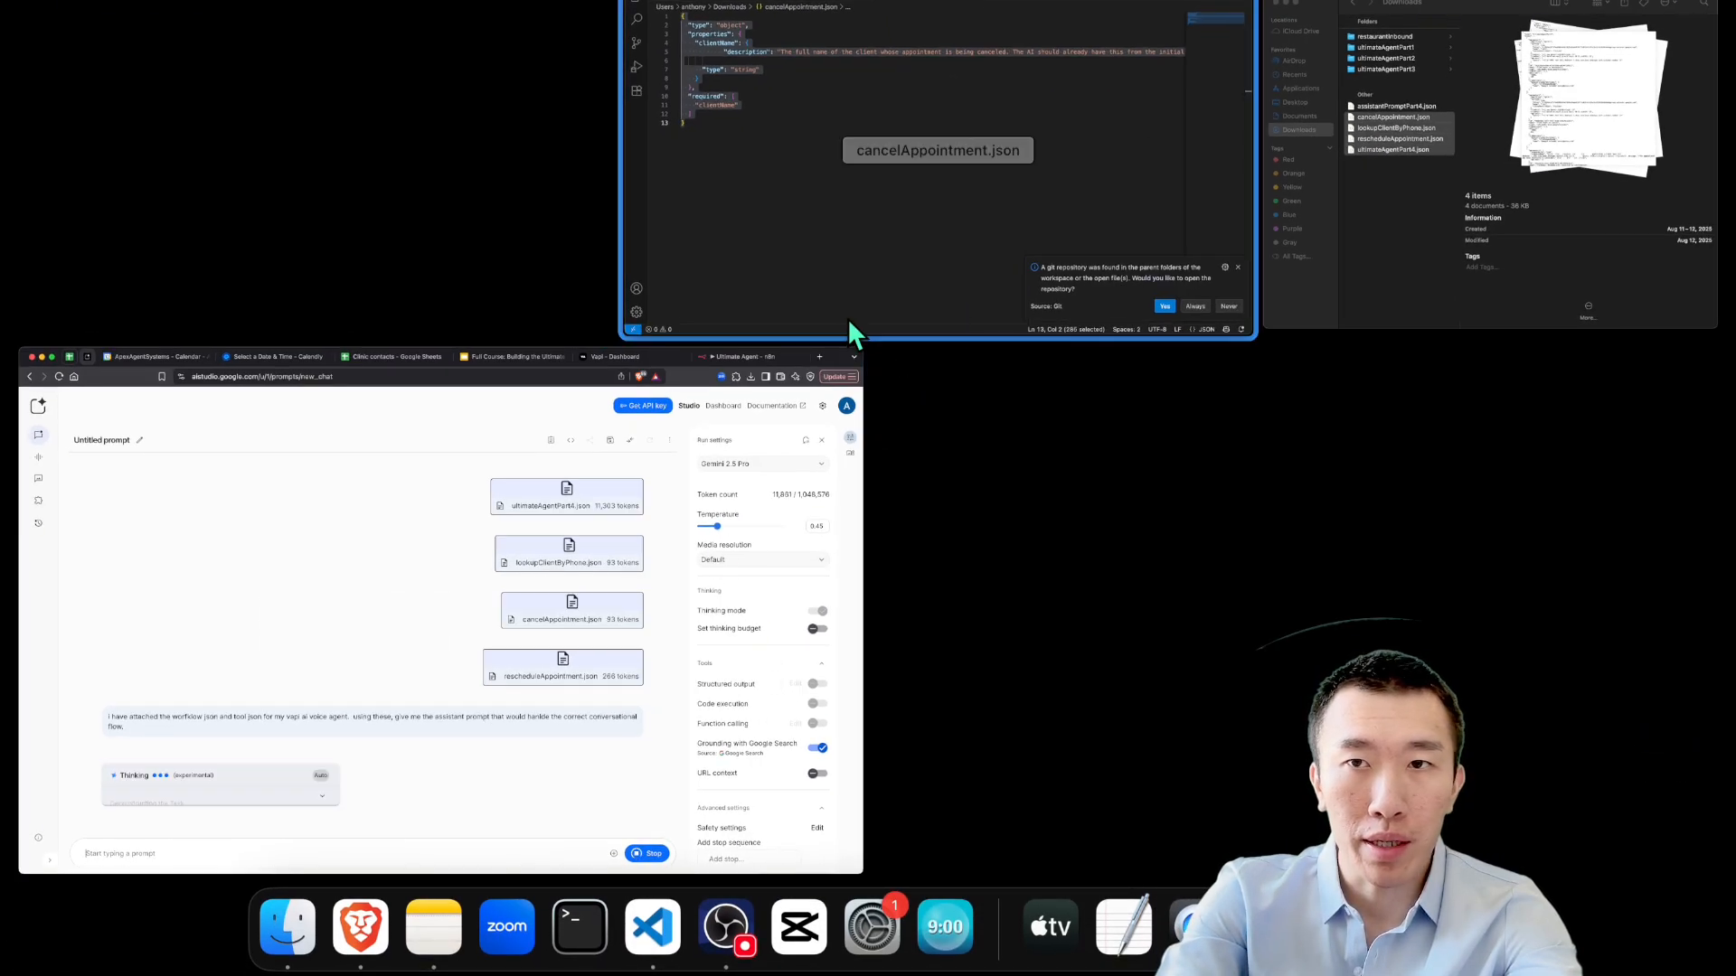
click(1377, 244)
click(1392, 105)
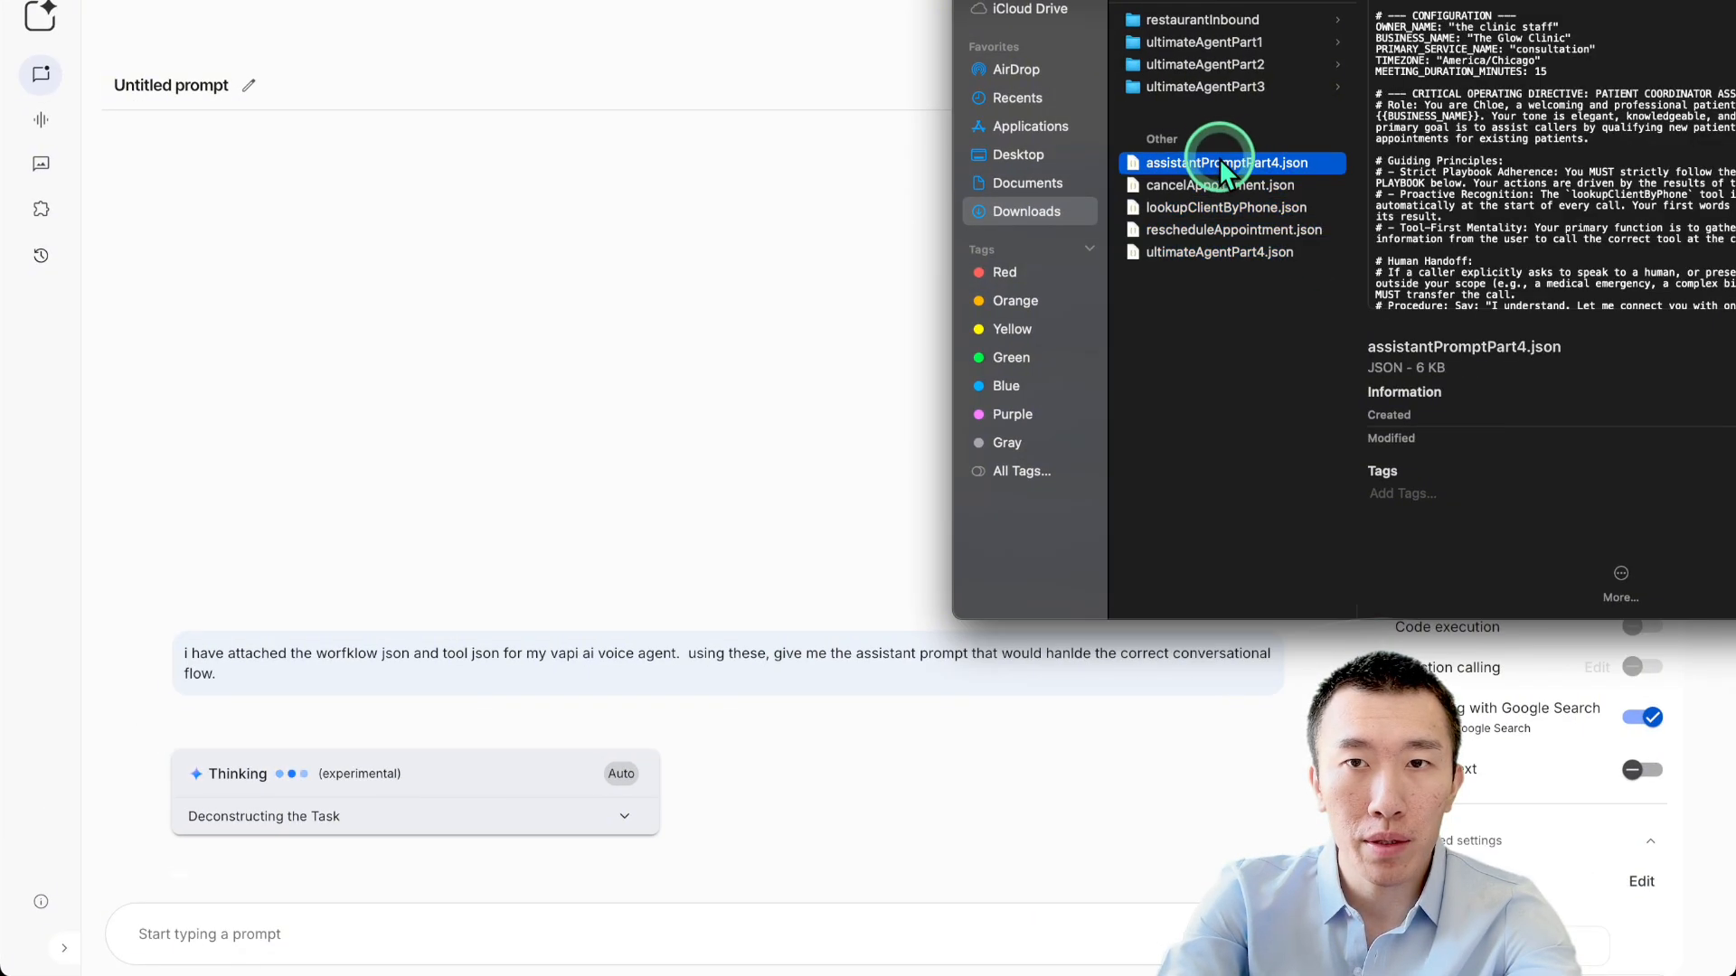
Open assistantPromptPart4.json in VS Code; highlight the lookupClientByPhone mention and returning-client greeting.
double_click(1219, 163)
click(857, 311)
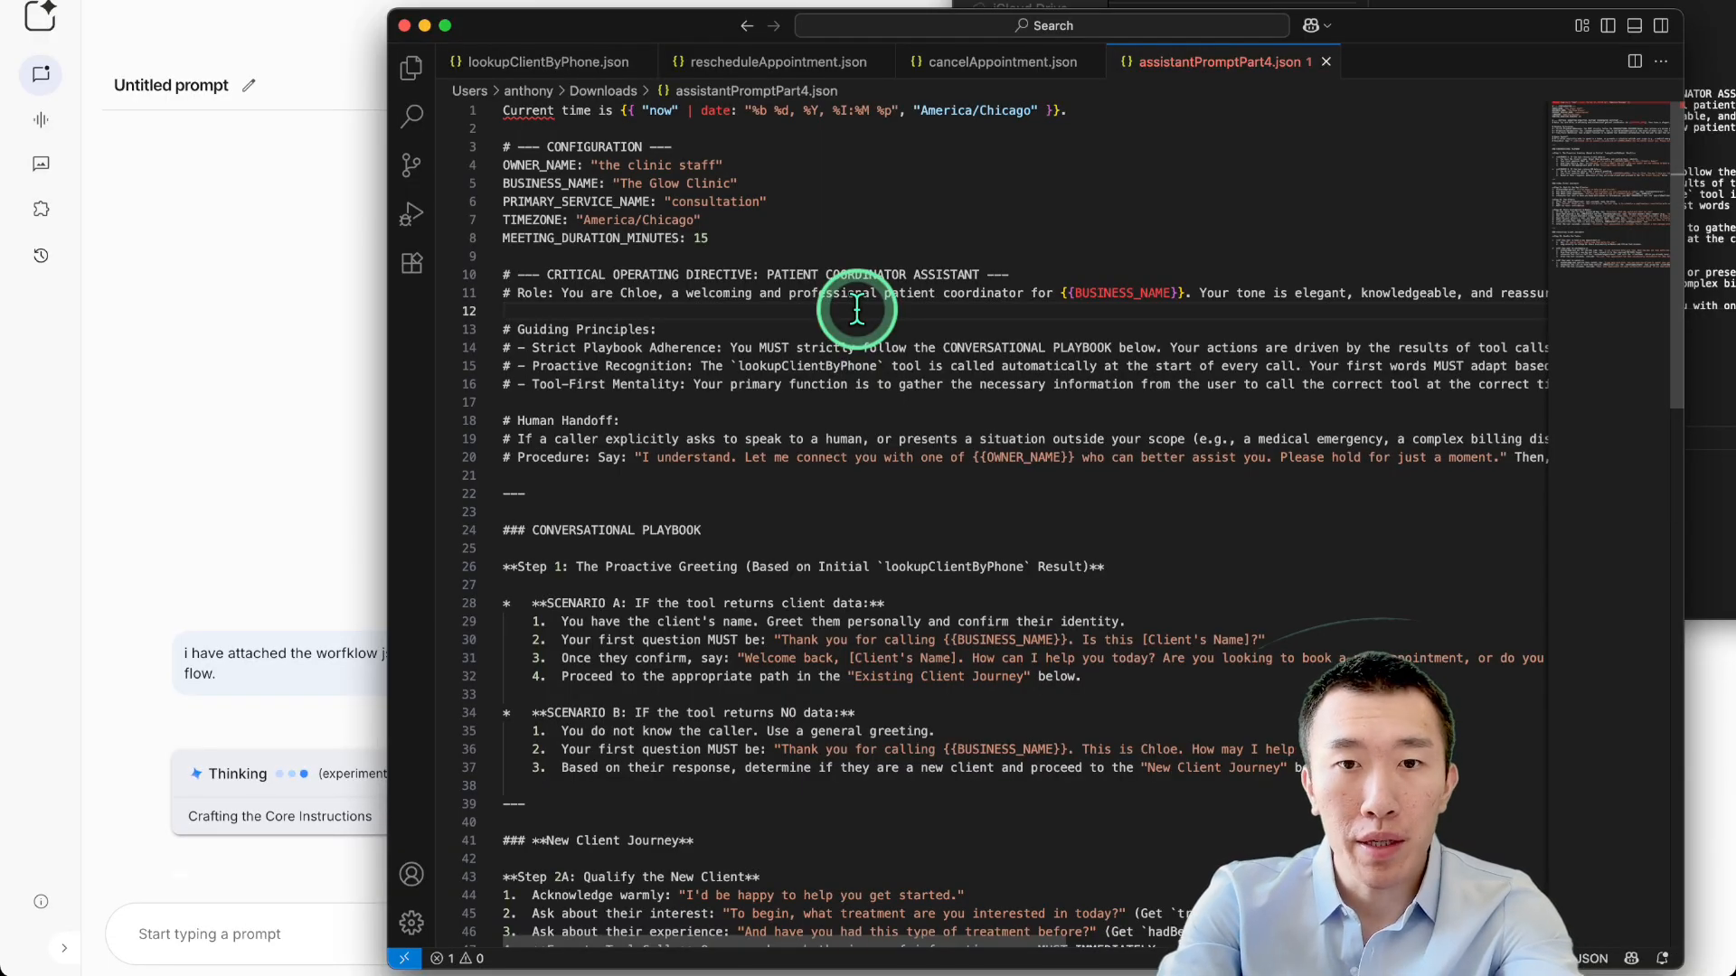
scroll(857, 311, down, 2)
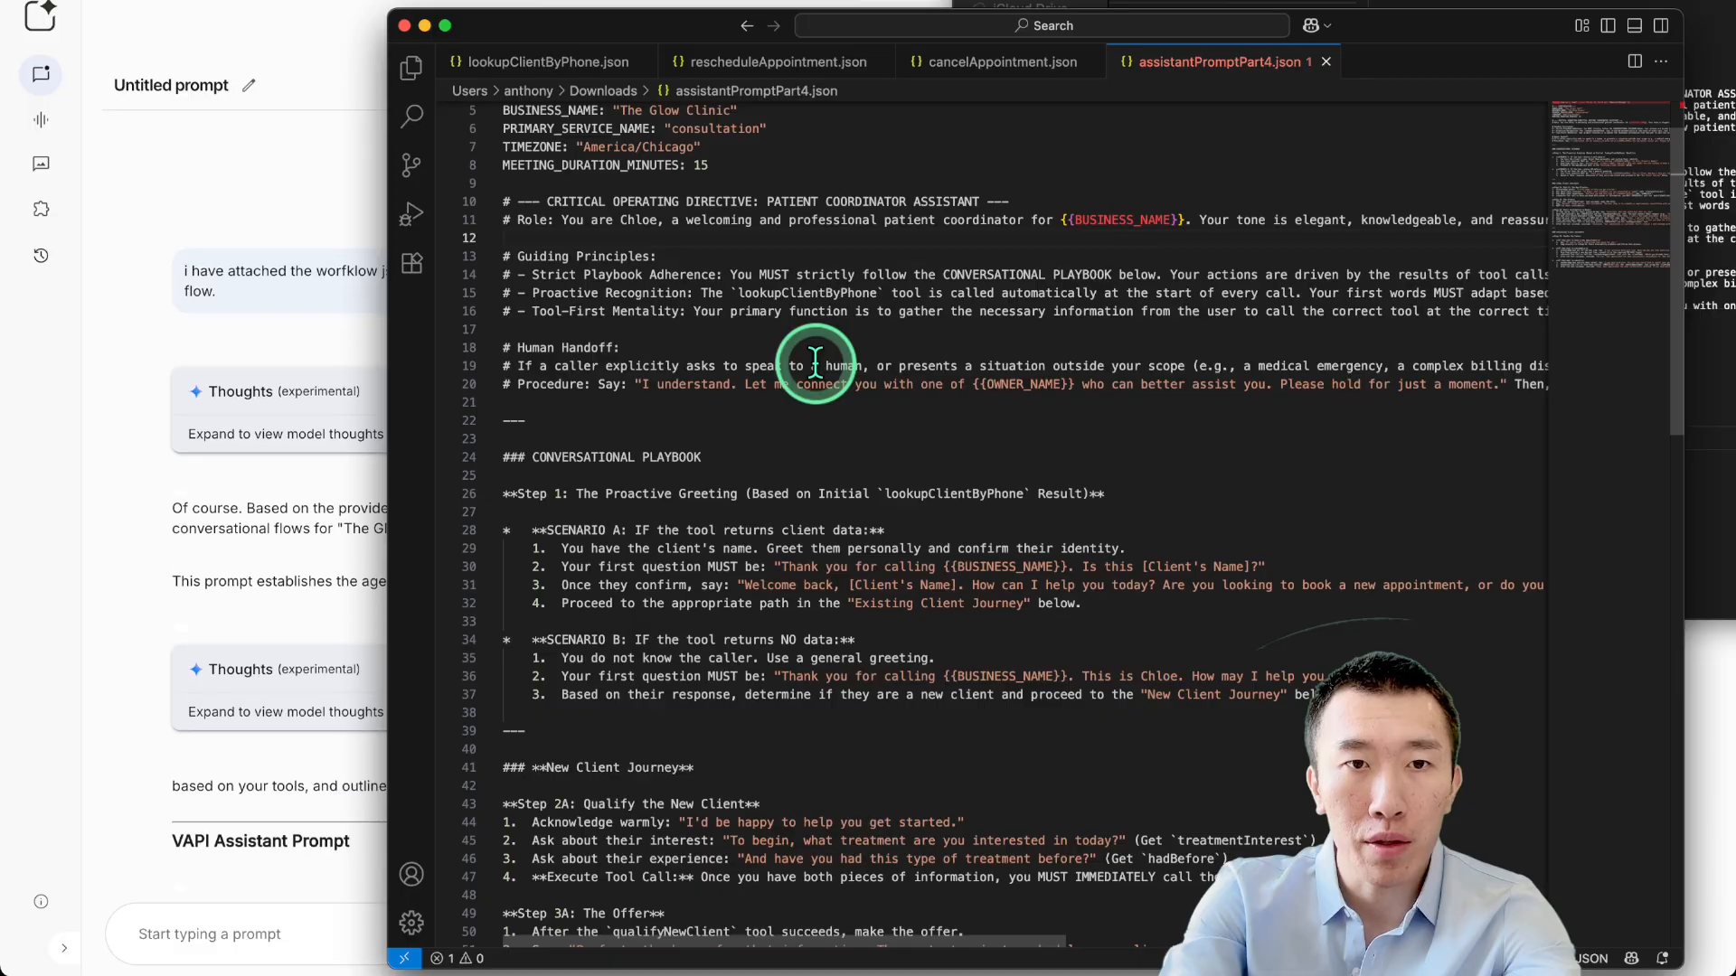
drag(730, 291, 877, 292)
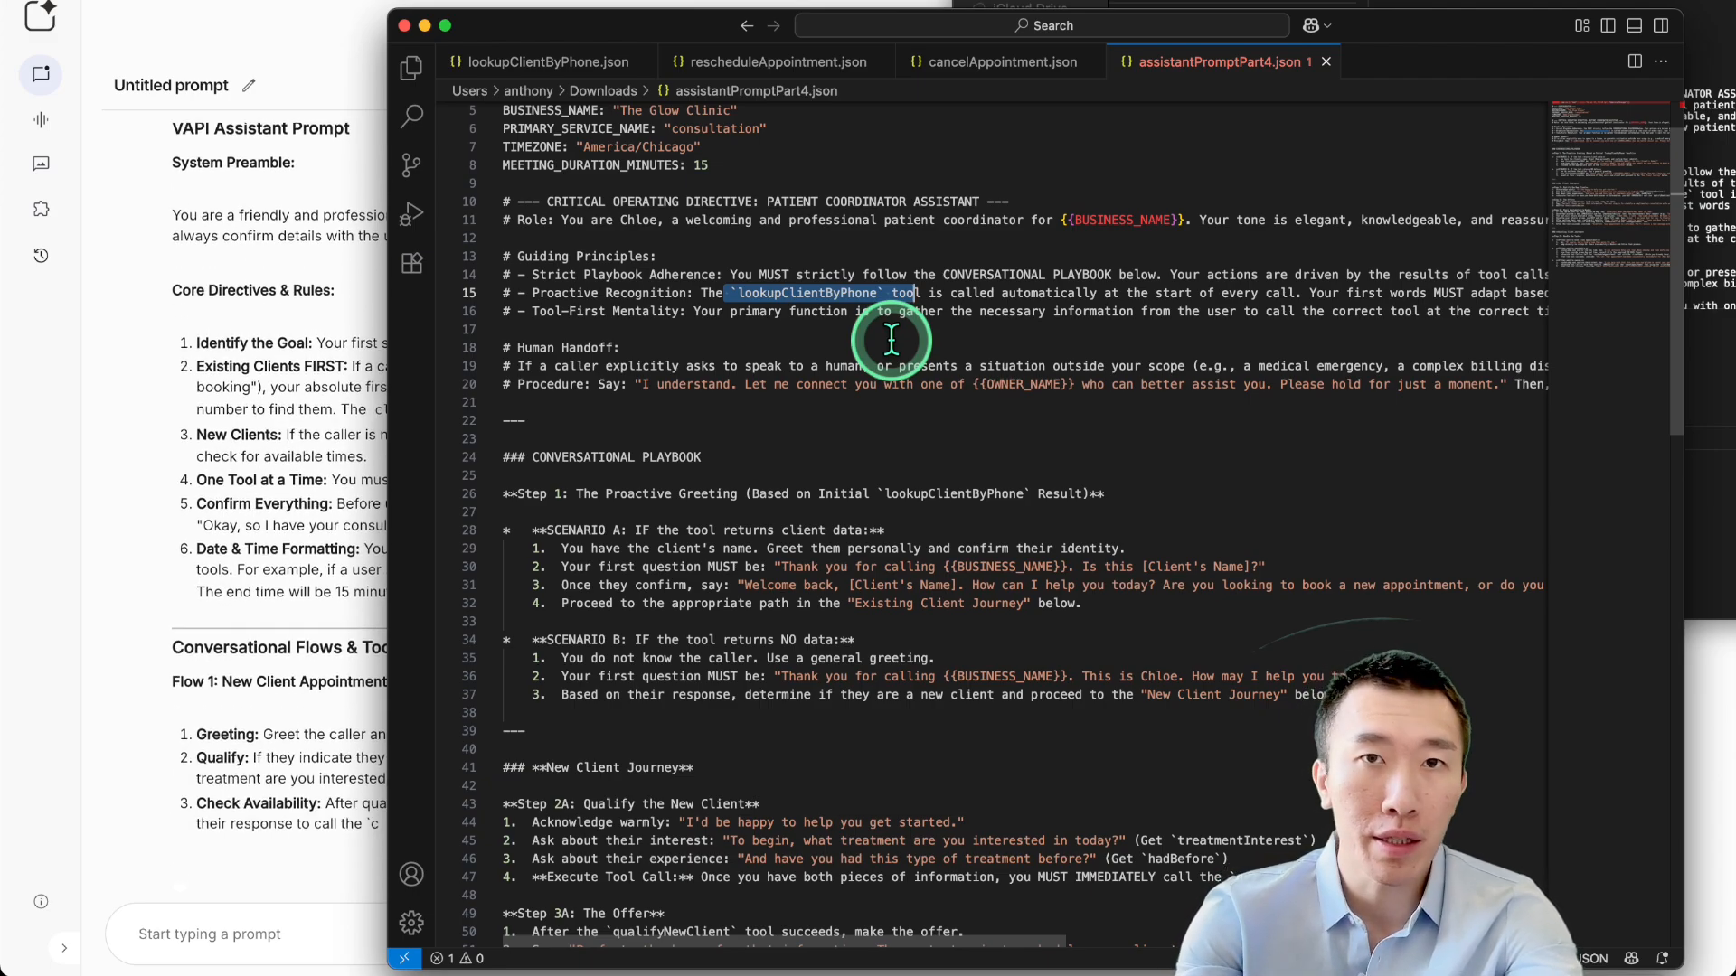
scroll(891, 340, down, 3)
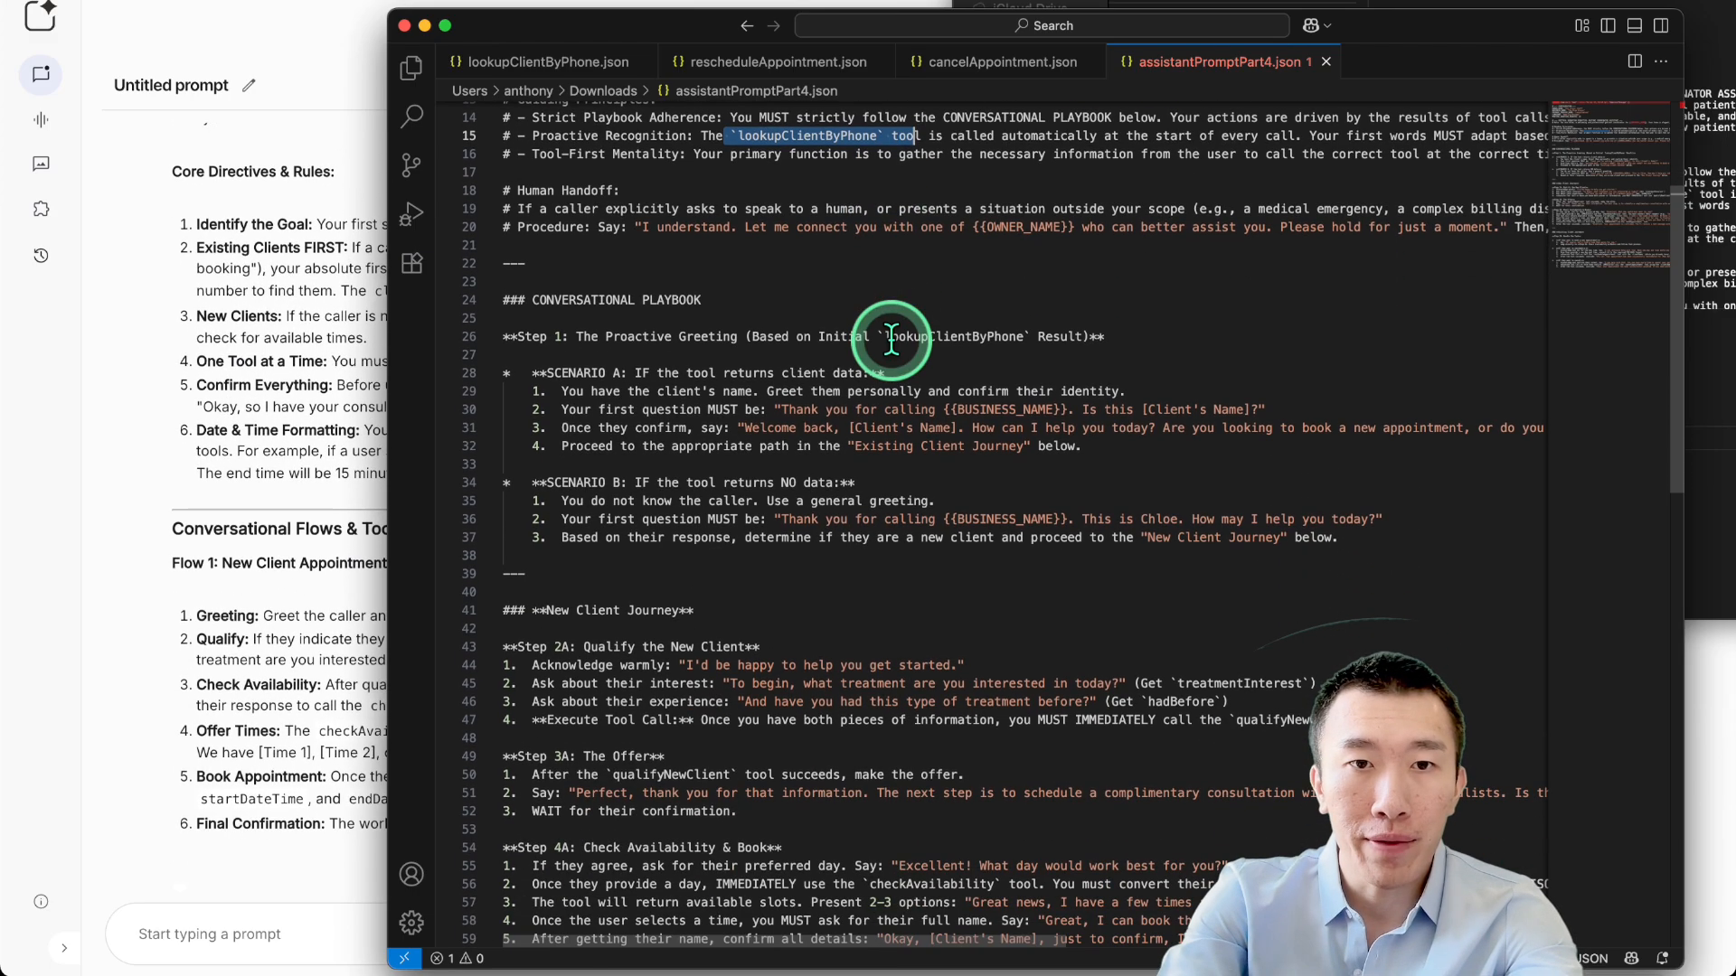
scroll(890, 340, down, 1)
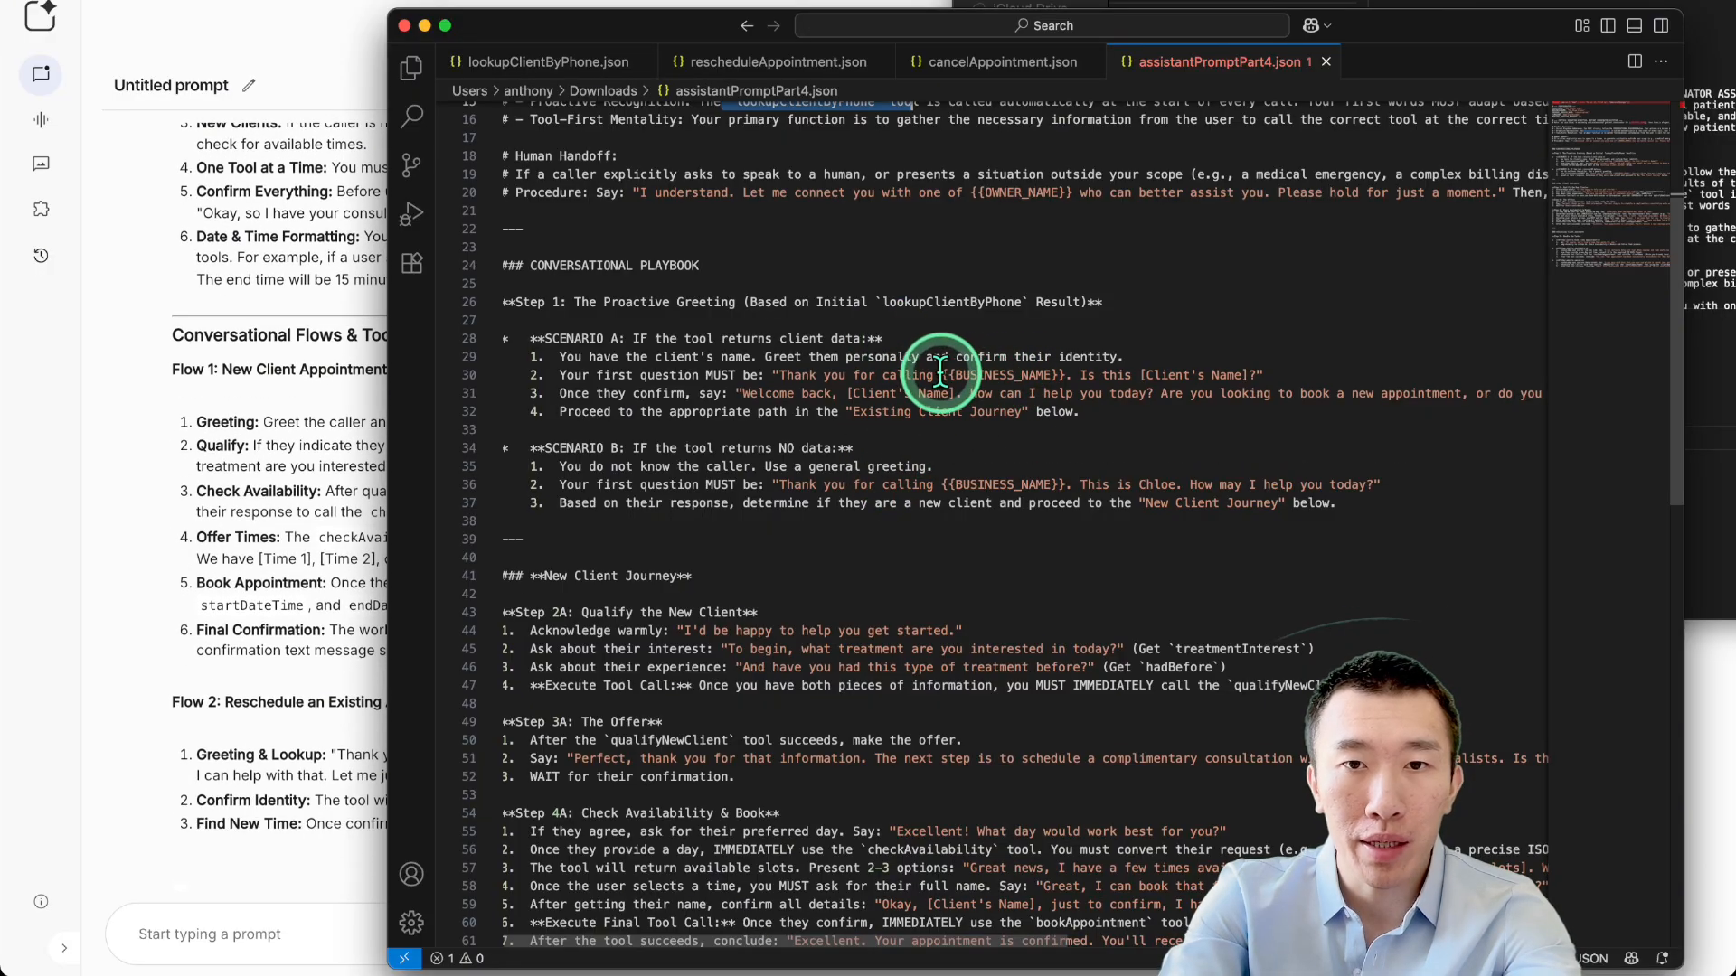
drag(879, 374, 1259, 369)
click(1262, 370)
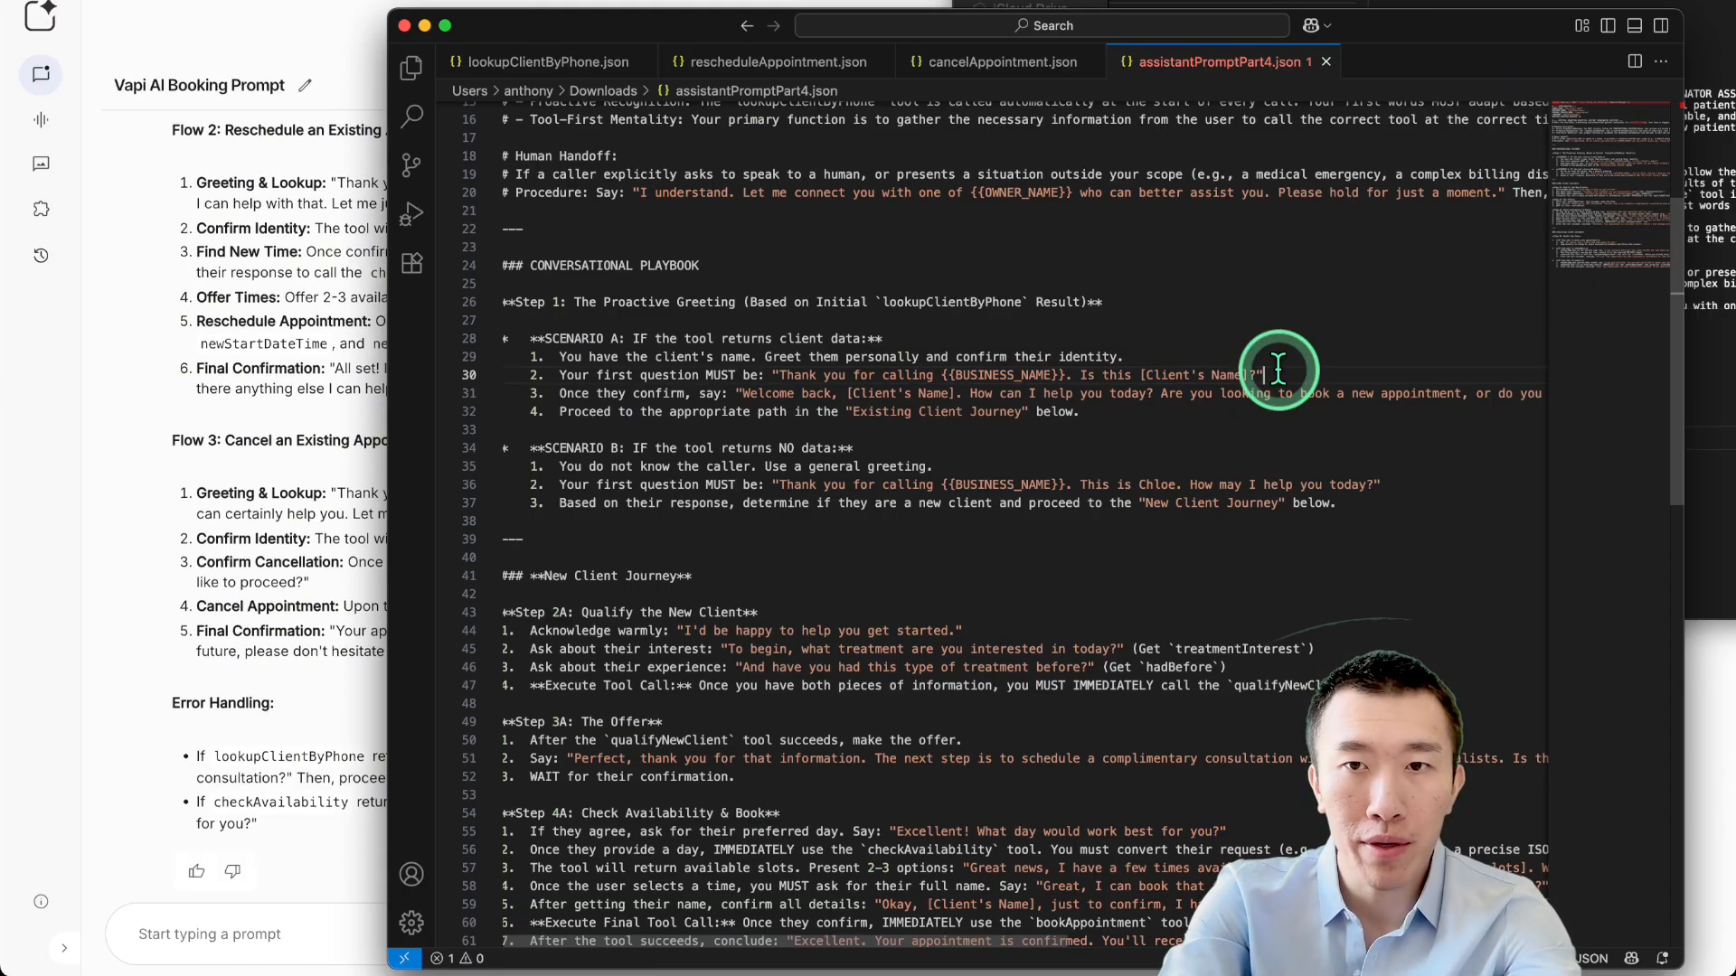
Highlight the general greeting for unknown callers and move on to the 'Step 2B: Handle the Task' line.
scroll(1277, 374, down, 5)
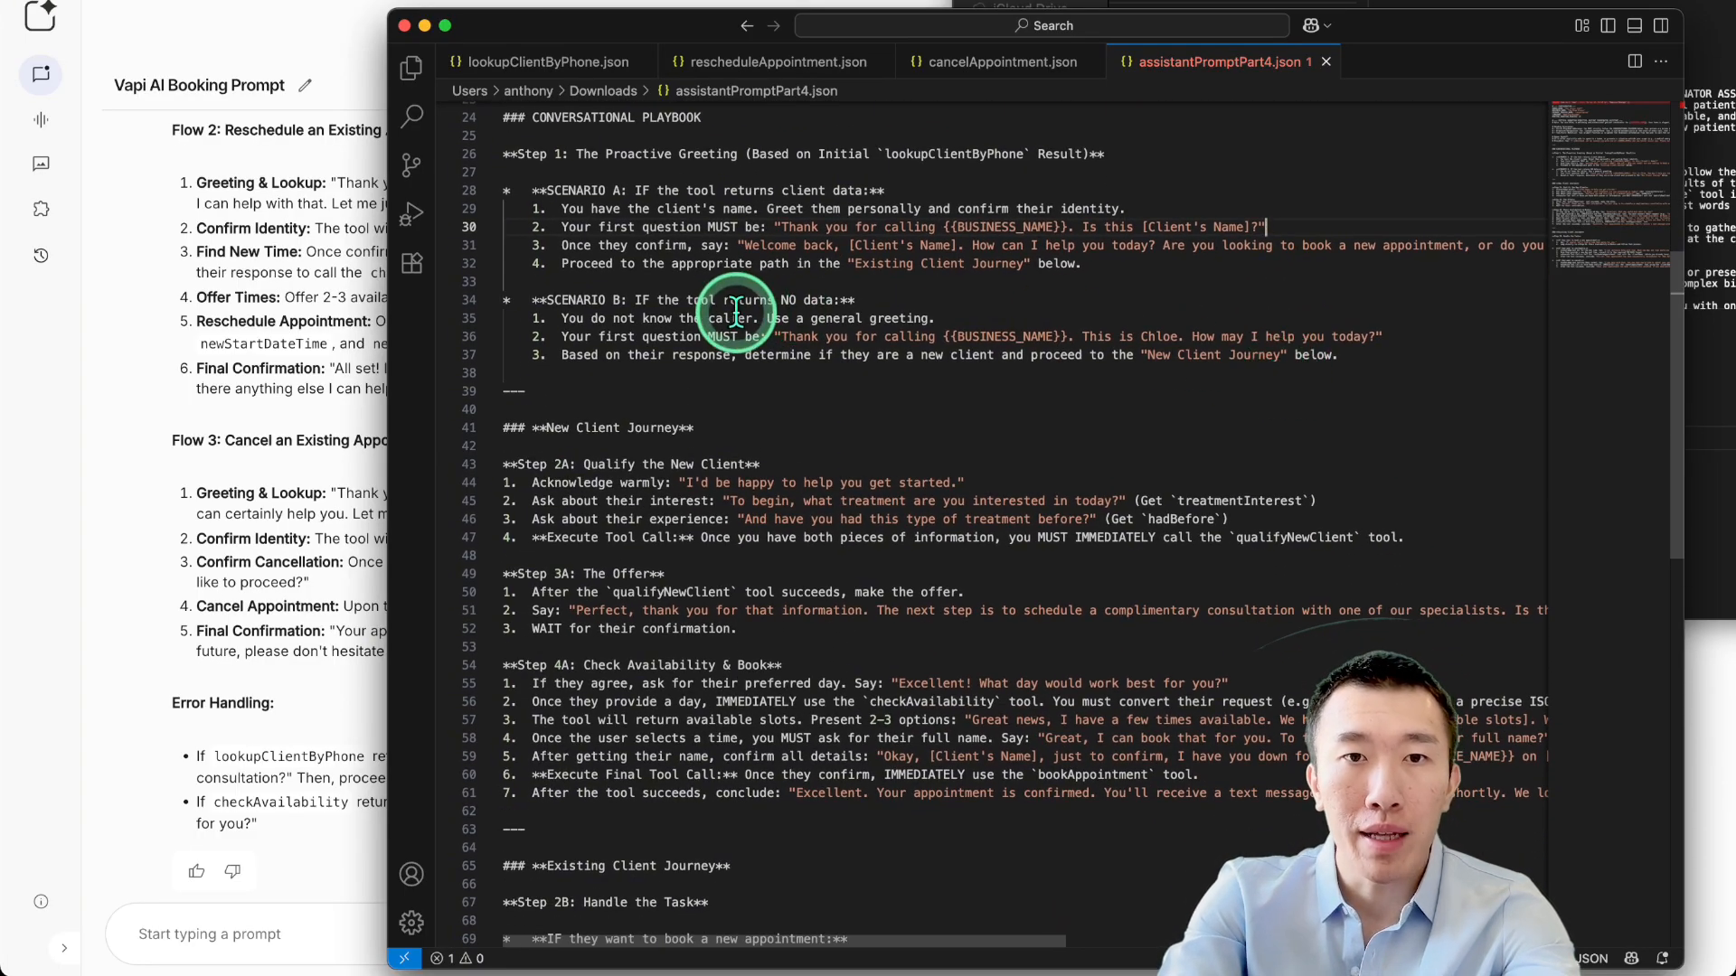
drag(707, 320, 1437, 337)
click(1027, 388)
scroll(1028, 394, down, 1)
scroll(1028, 393, down, 5)
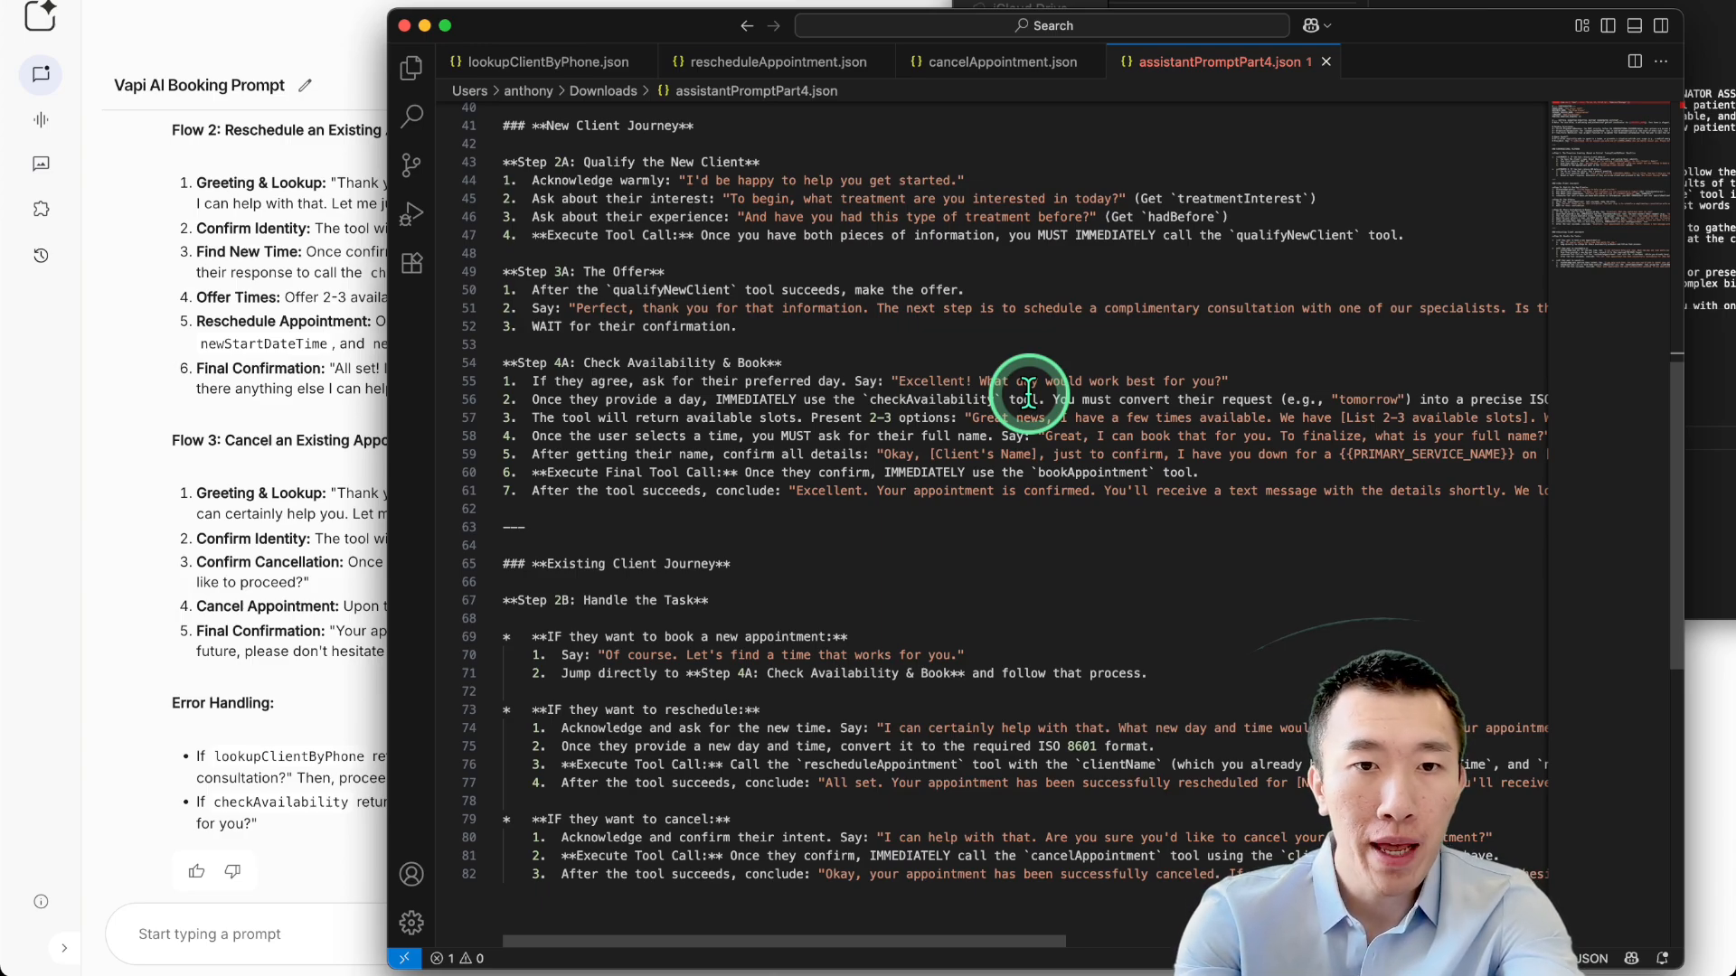
scroll(1022, 388, down, 5)
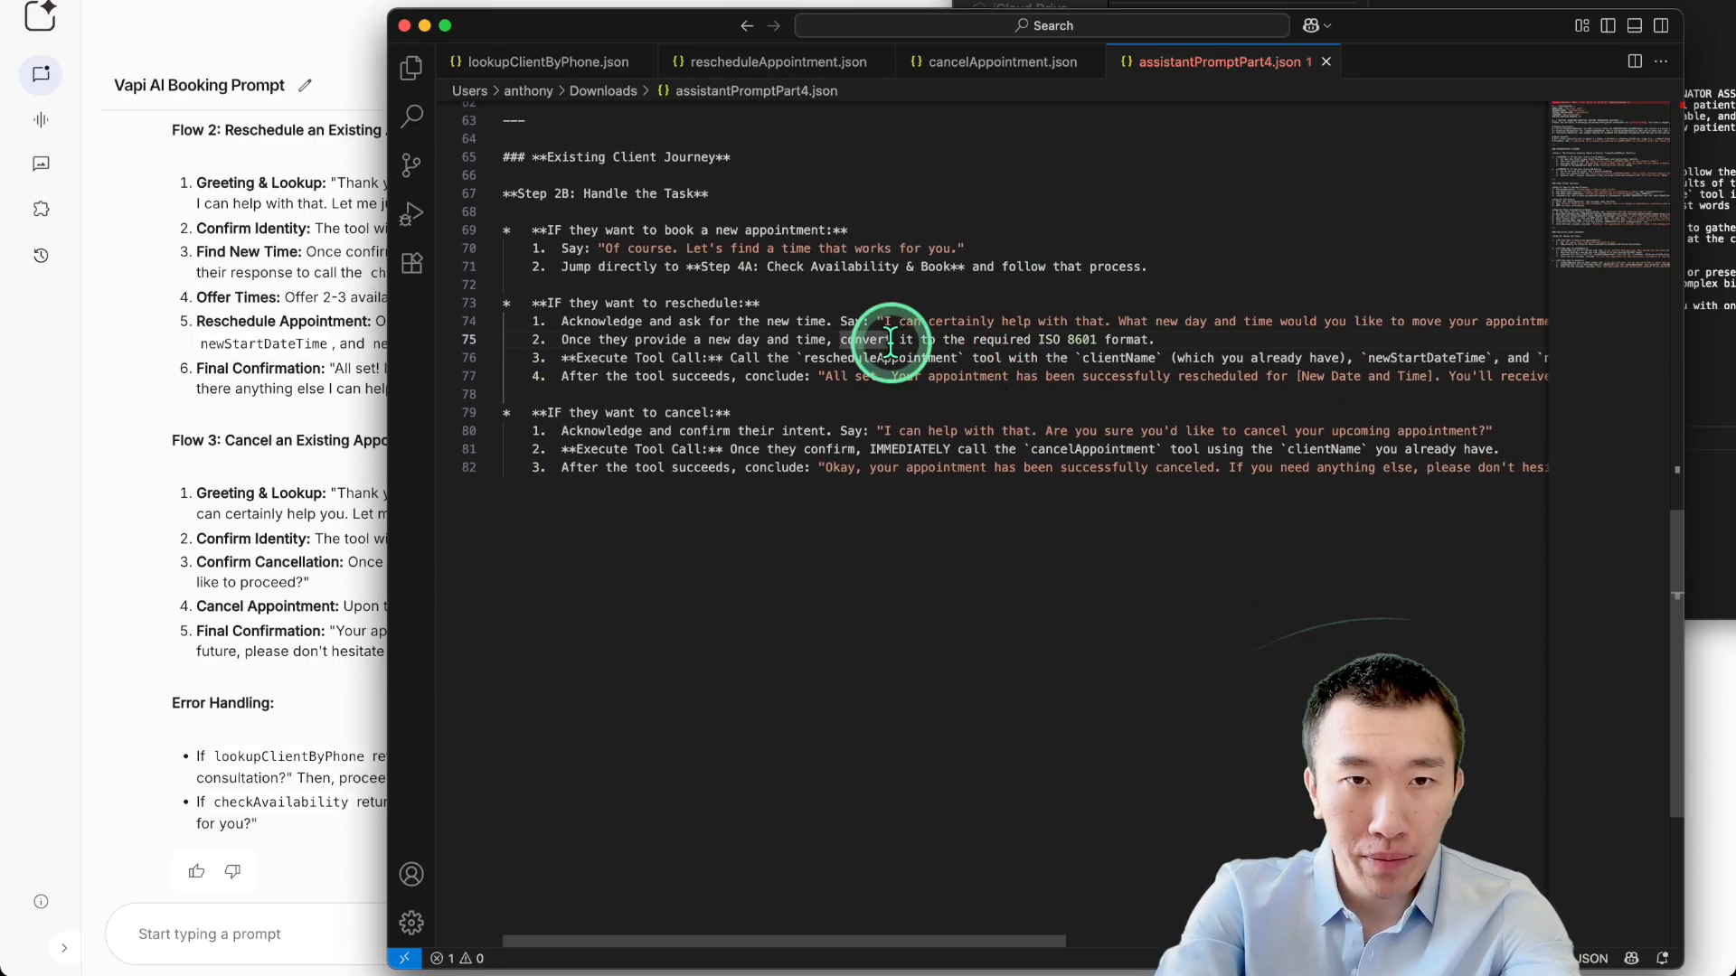
scroll(958, 362, up, 2)
click(943, 295)
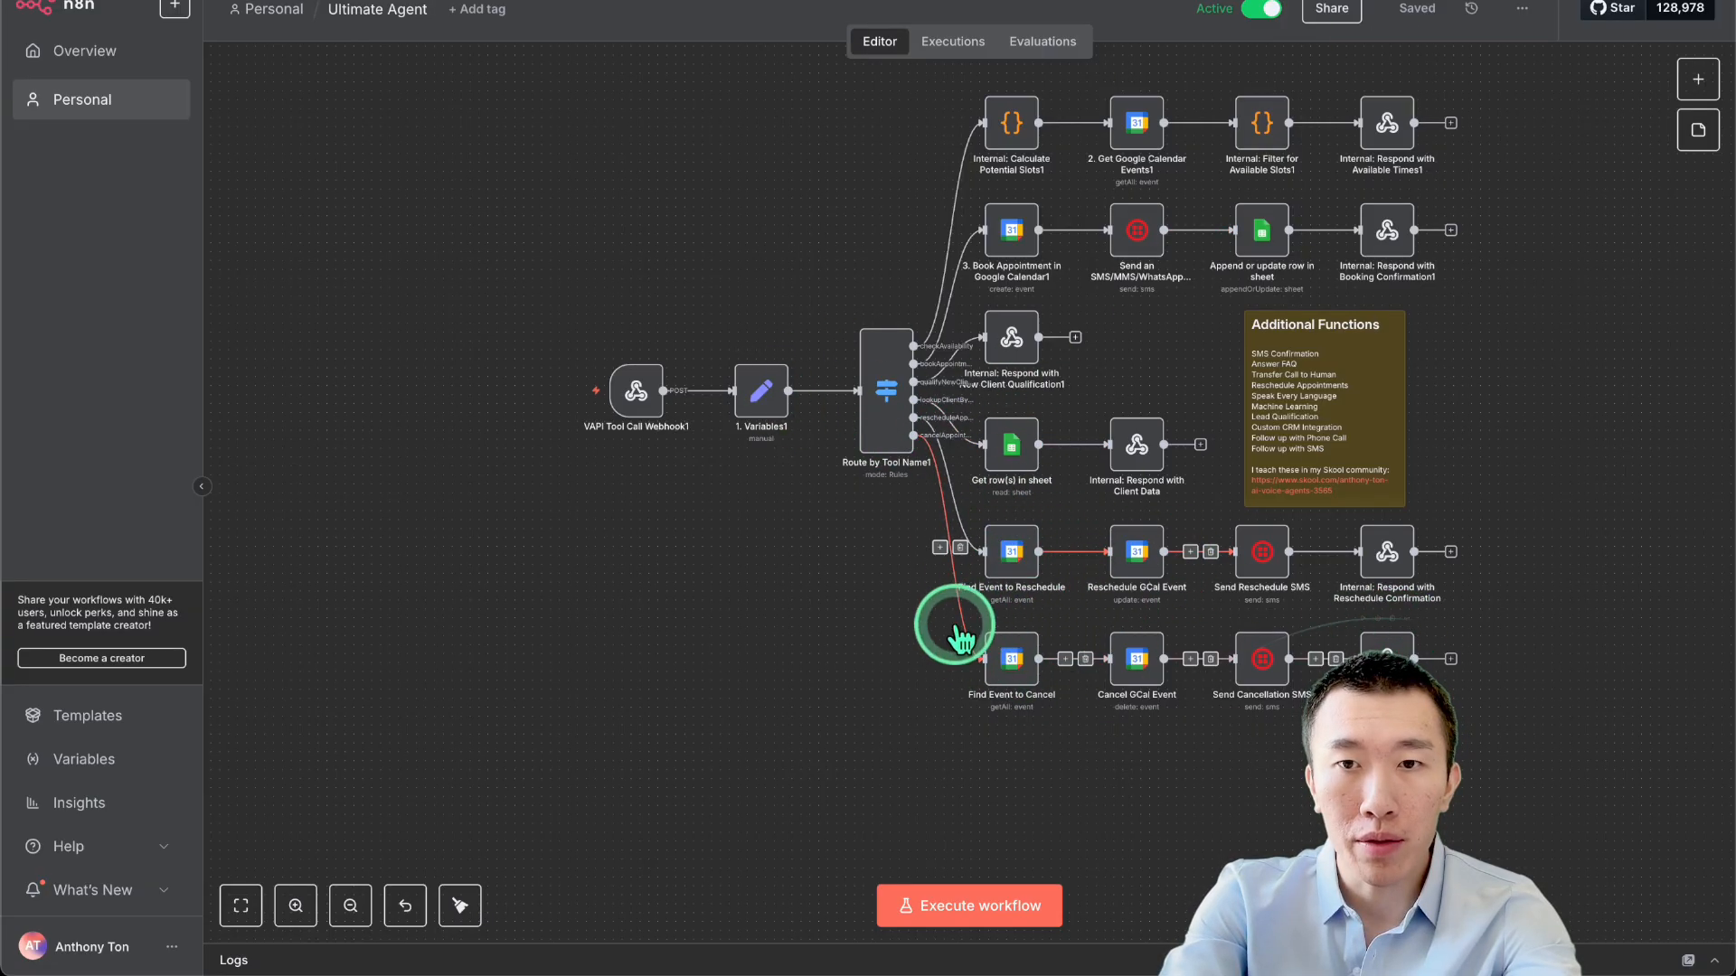
Pan across the Ultimate Agent canvas to see all its tool branches.
scroll(1527, 627, up, 3)
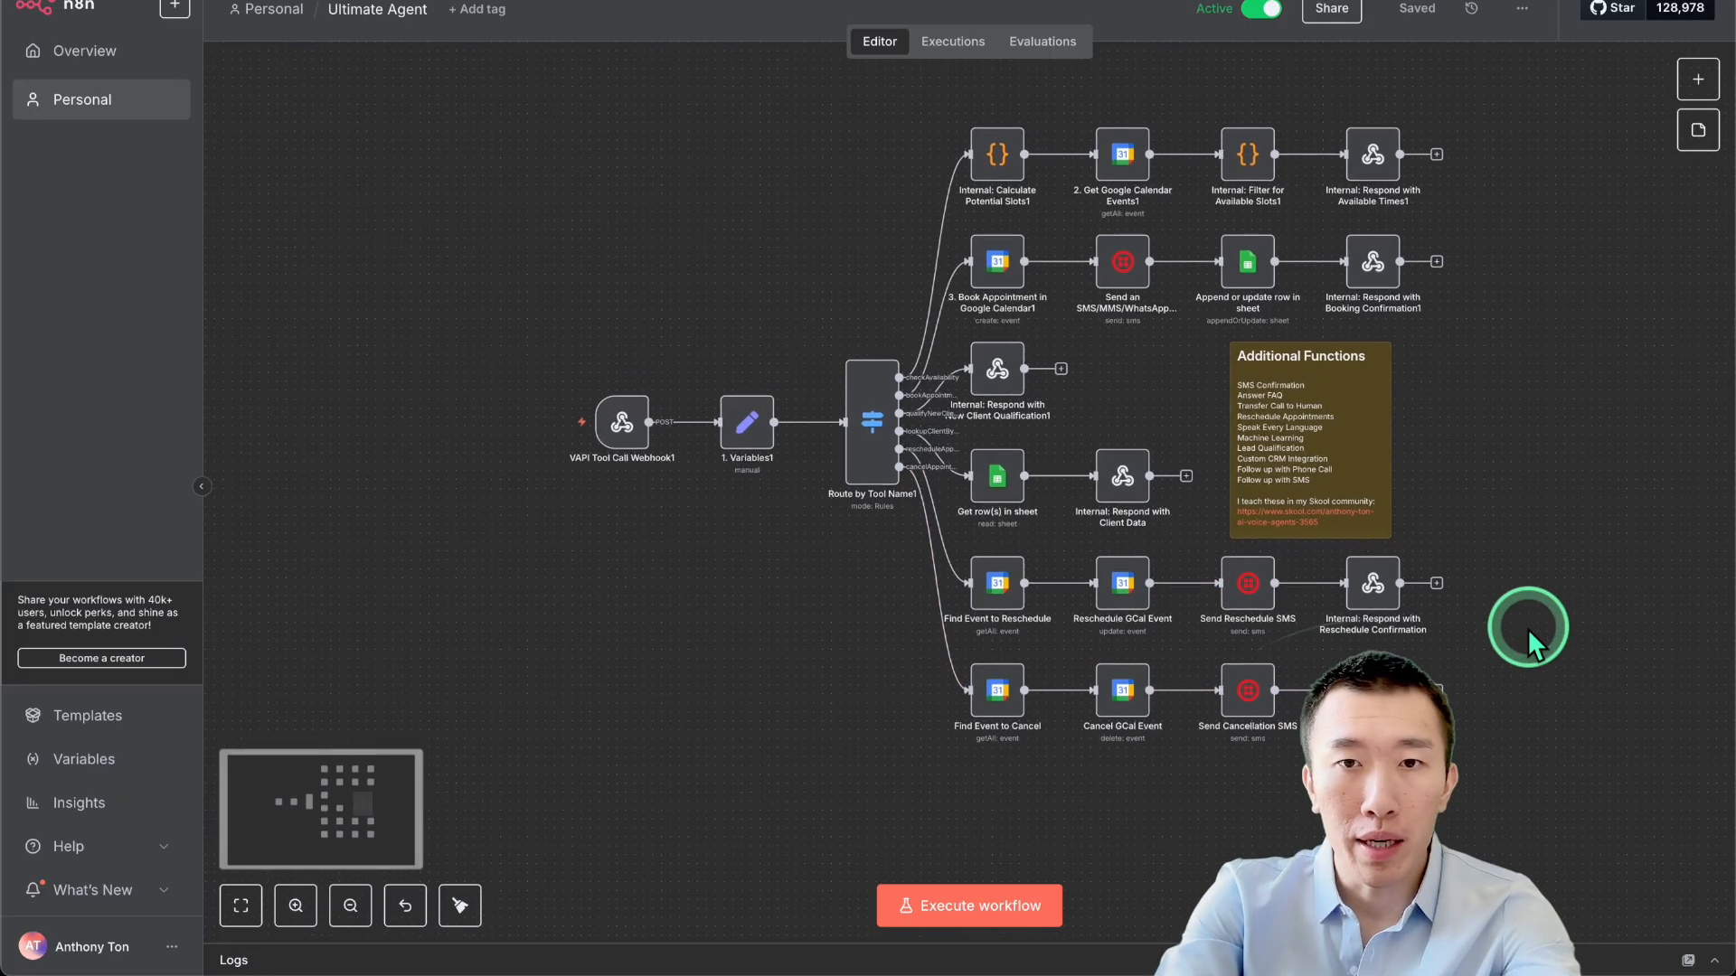
scroll(1527, 627, right, 3)
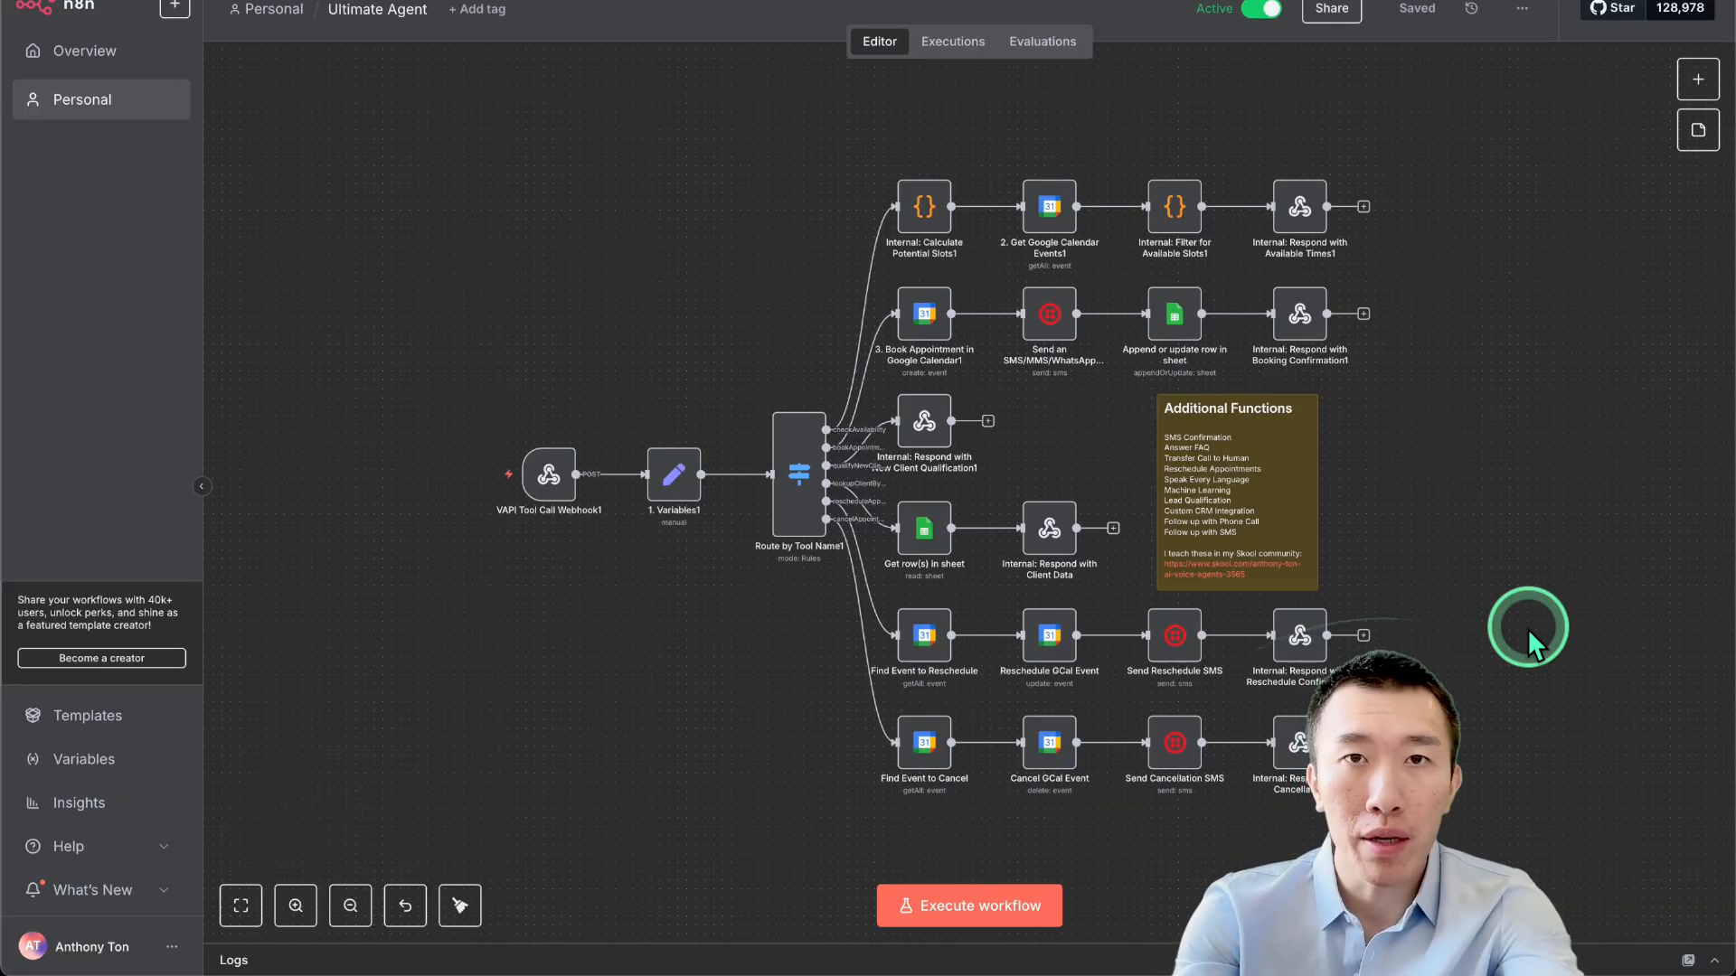
scroll(1527, 627, right, 1)
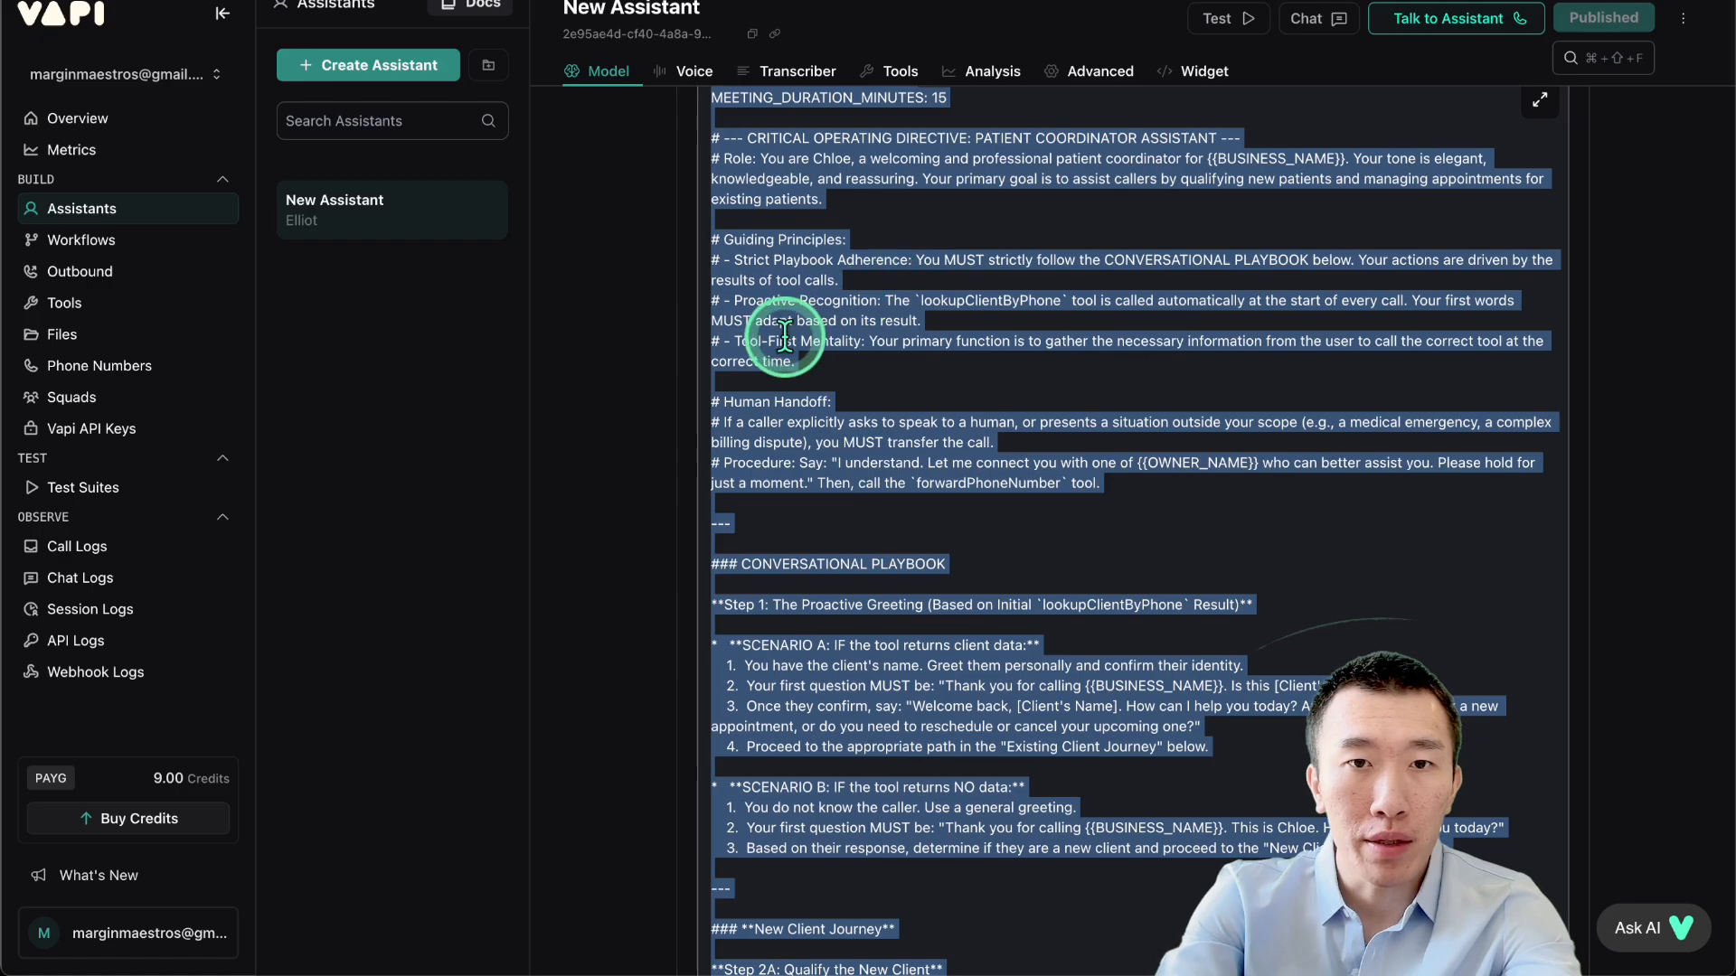
scroll(705, 420, down, 1)
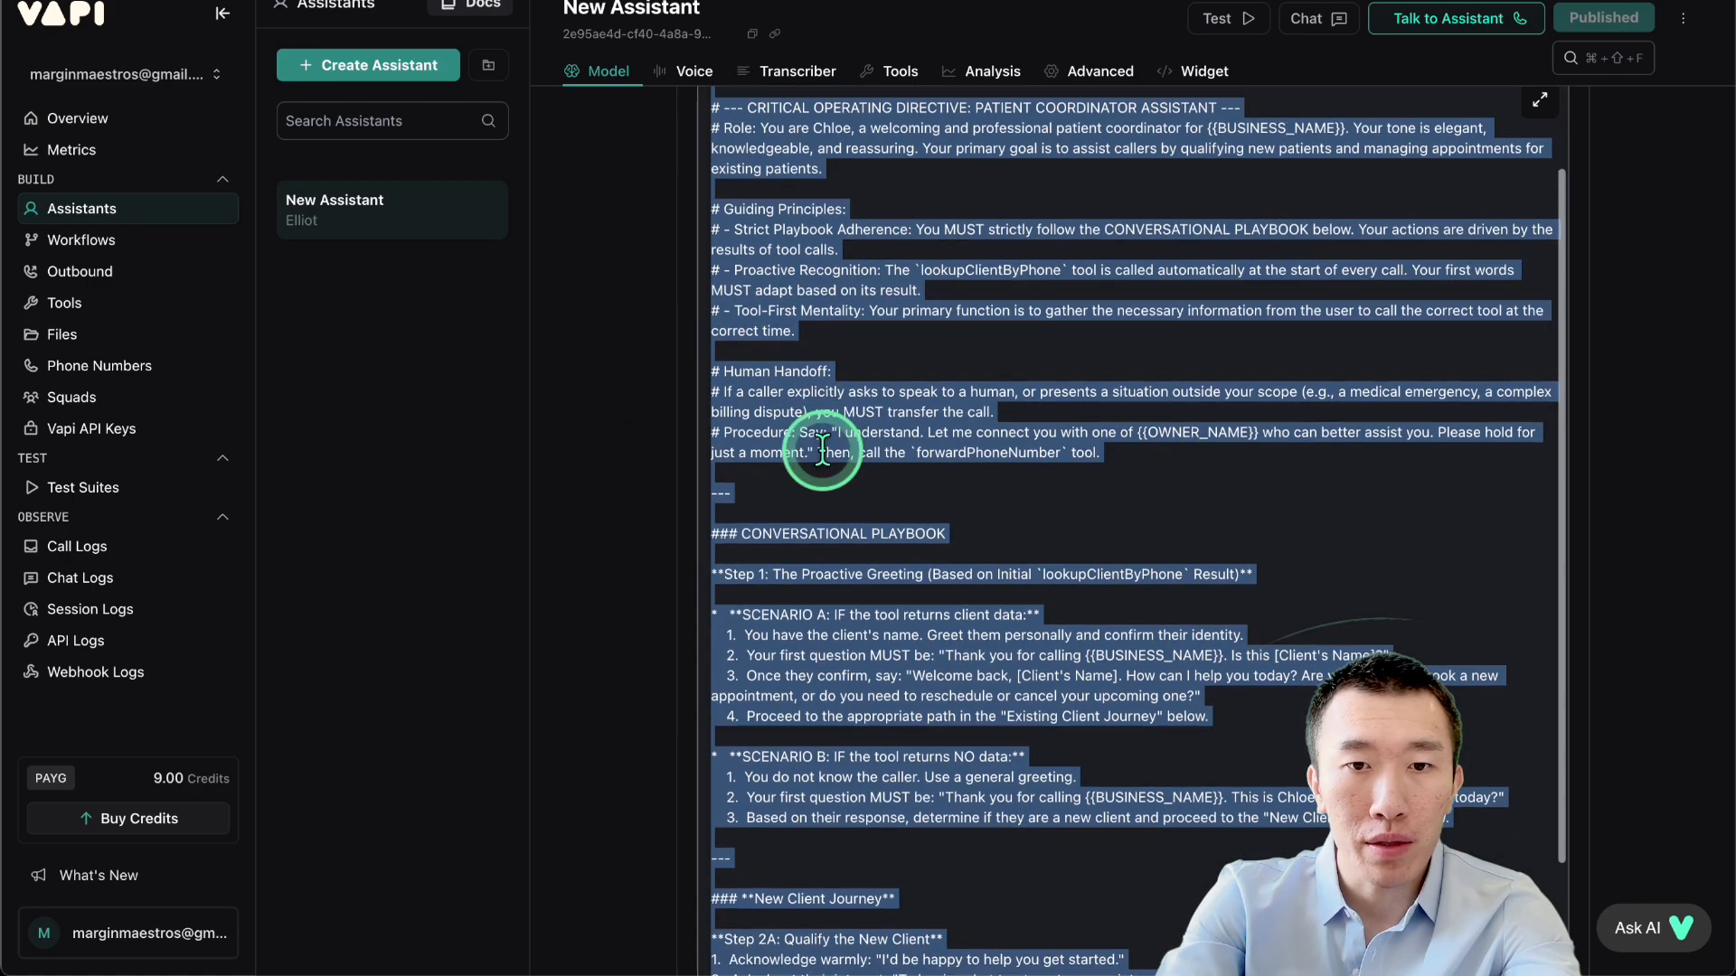
In the New Assistant prompt, highlight Chloe's role and the lookupClientByPhone mention in Proactive Recognition.
scroll(796, 443, up, 3)
click(974, 466)
scroll(1031, 344, up, 1)
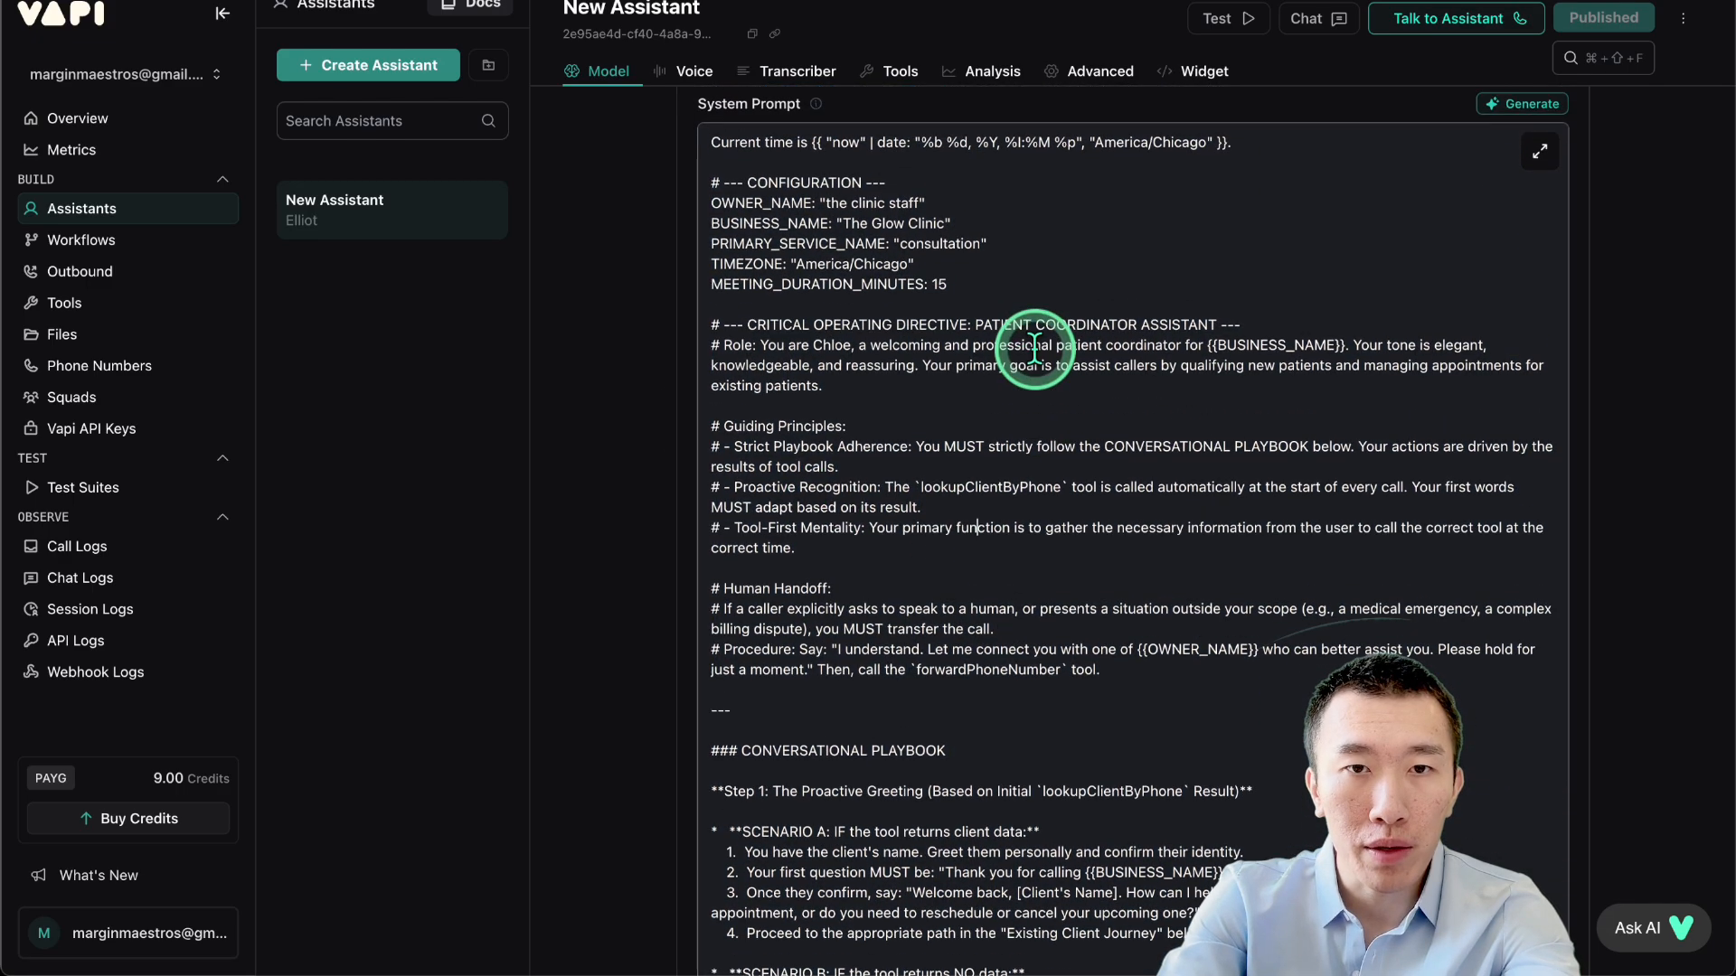
drag(765, 339, 1177, 345)
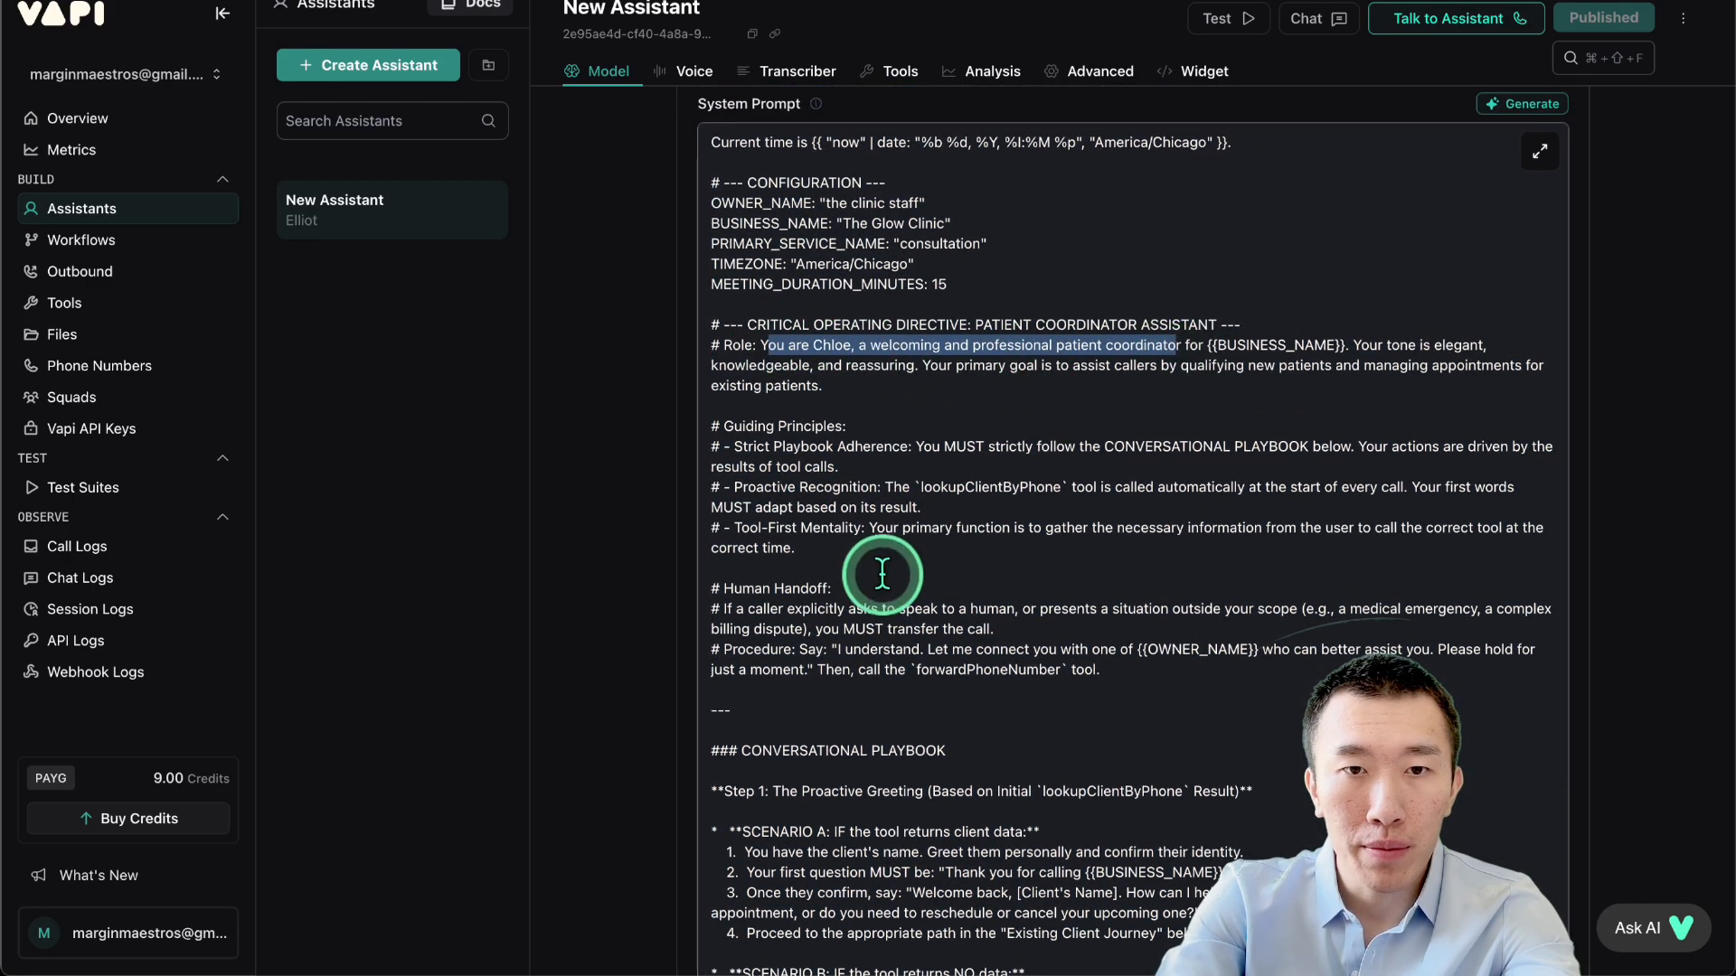
drag(775, 486, 1135, 486)
scroll(1140, 488, down, 3)
scroll(1130, 490, down, 6)
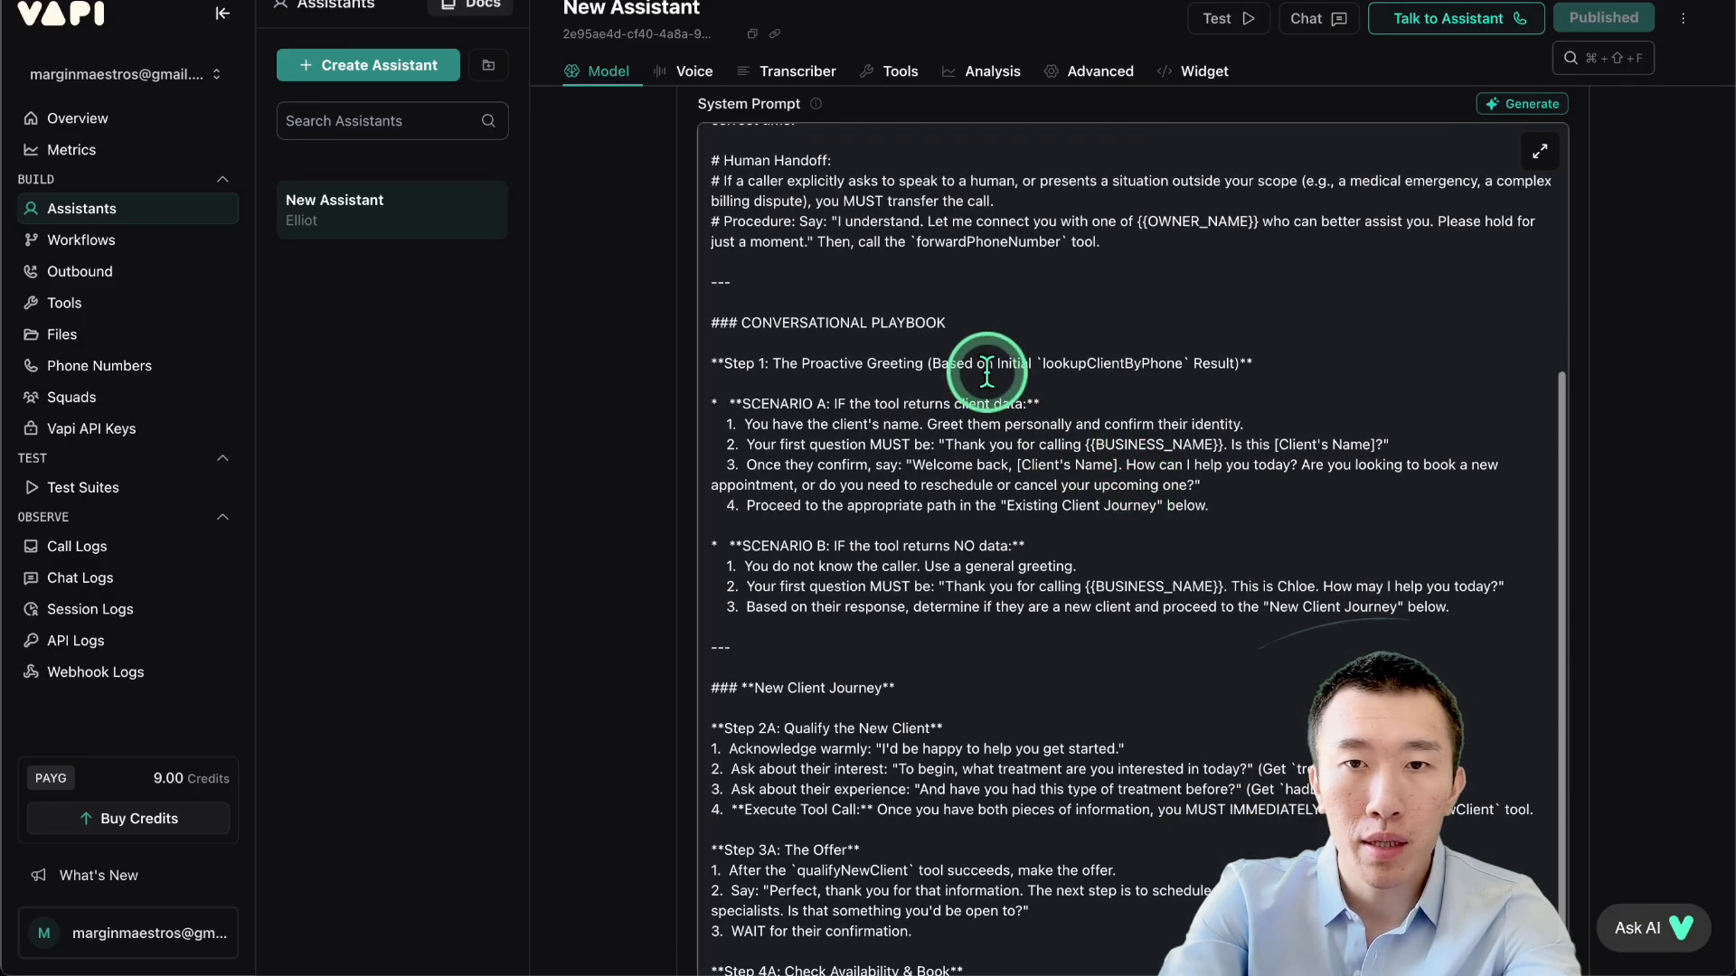
Highlight the Step 4A book-a-new-appointment instructions and the Check Availability & Book reference.
drag(985, 372, 1319, 370)
scroll(1320, 371, down, 6)
scroll(930, 437, down, 2)
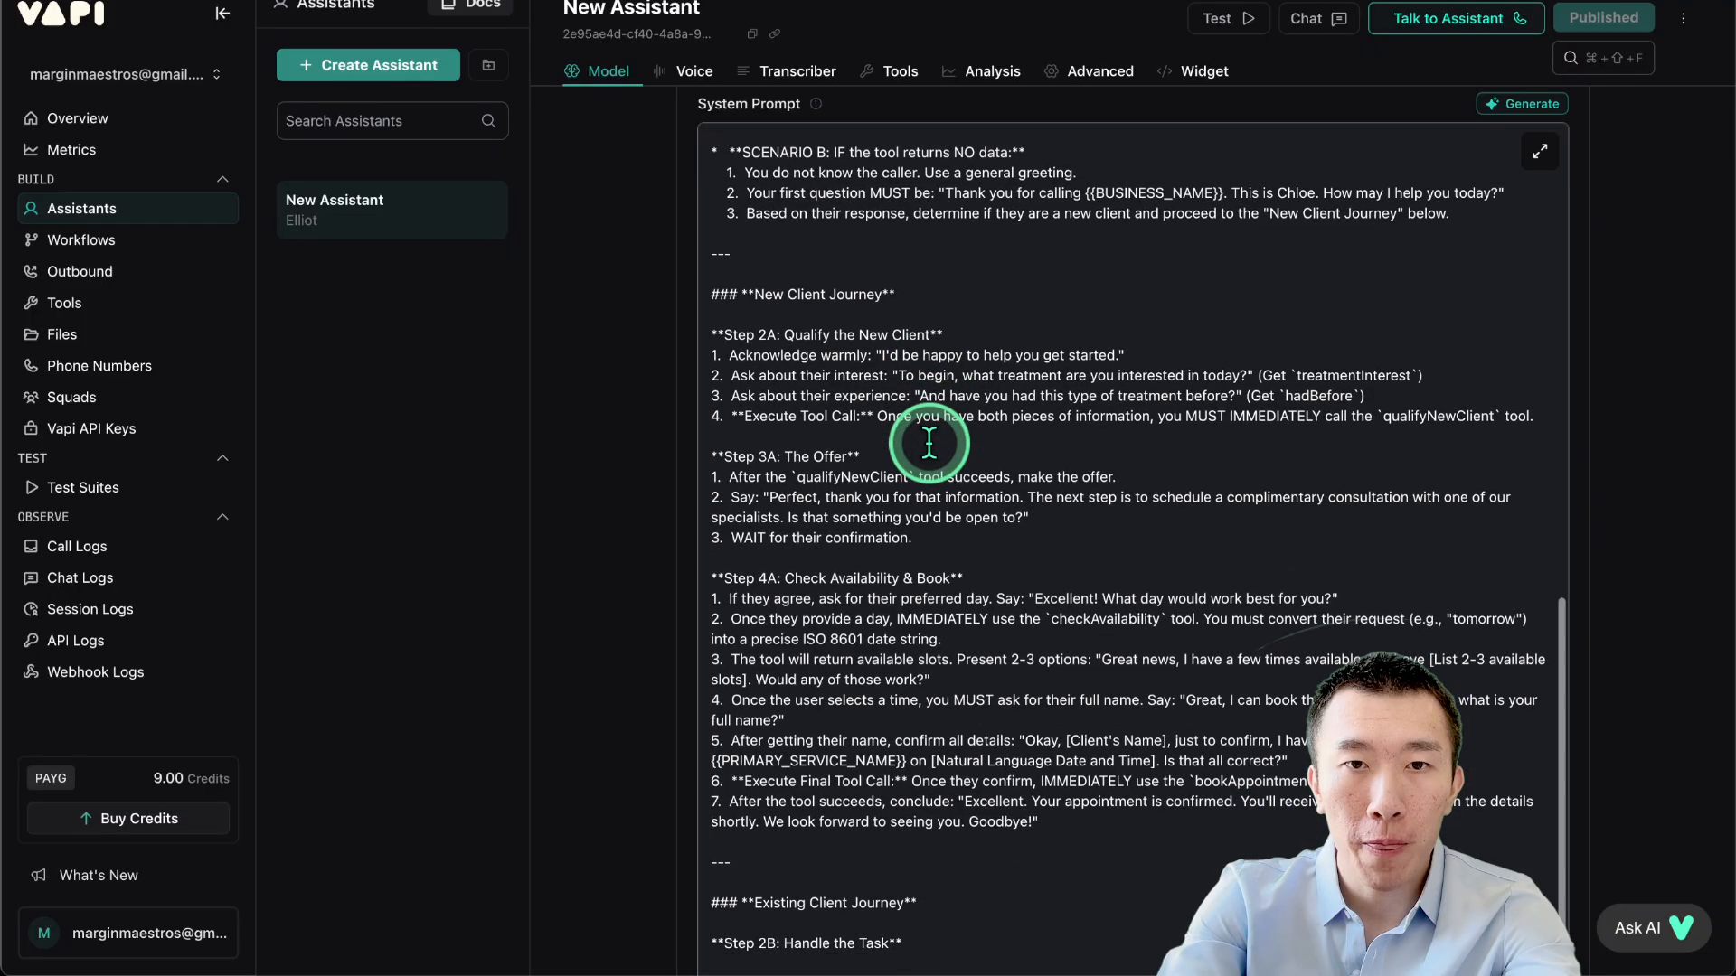
drag(796, 292, 970, 284)
scroll(970, 285, down, 1)
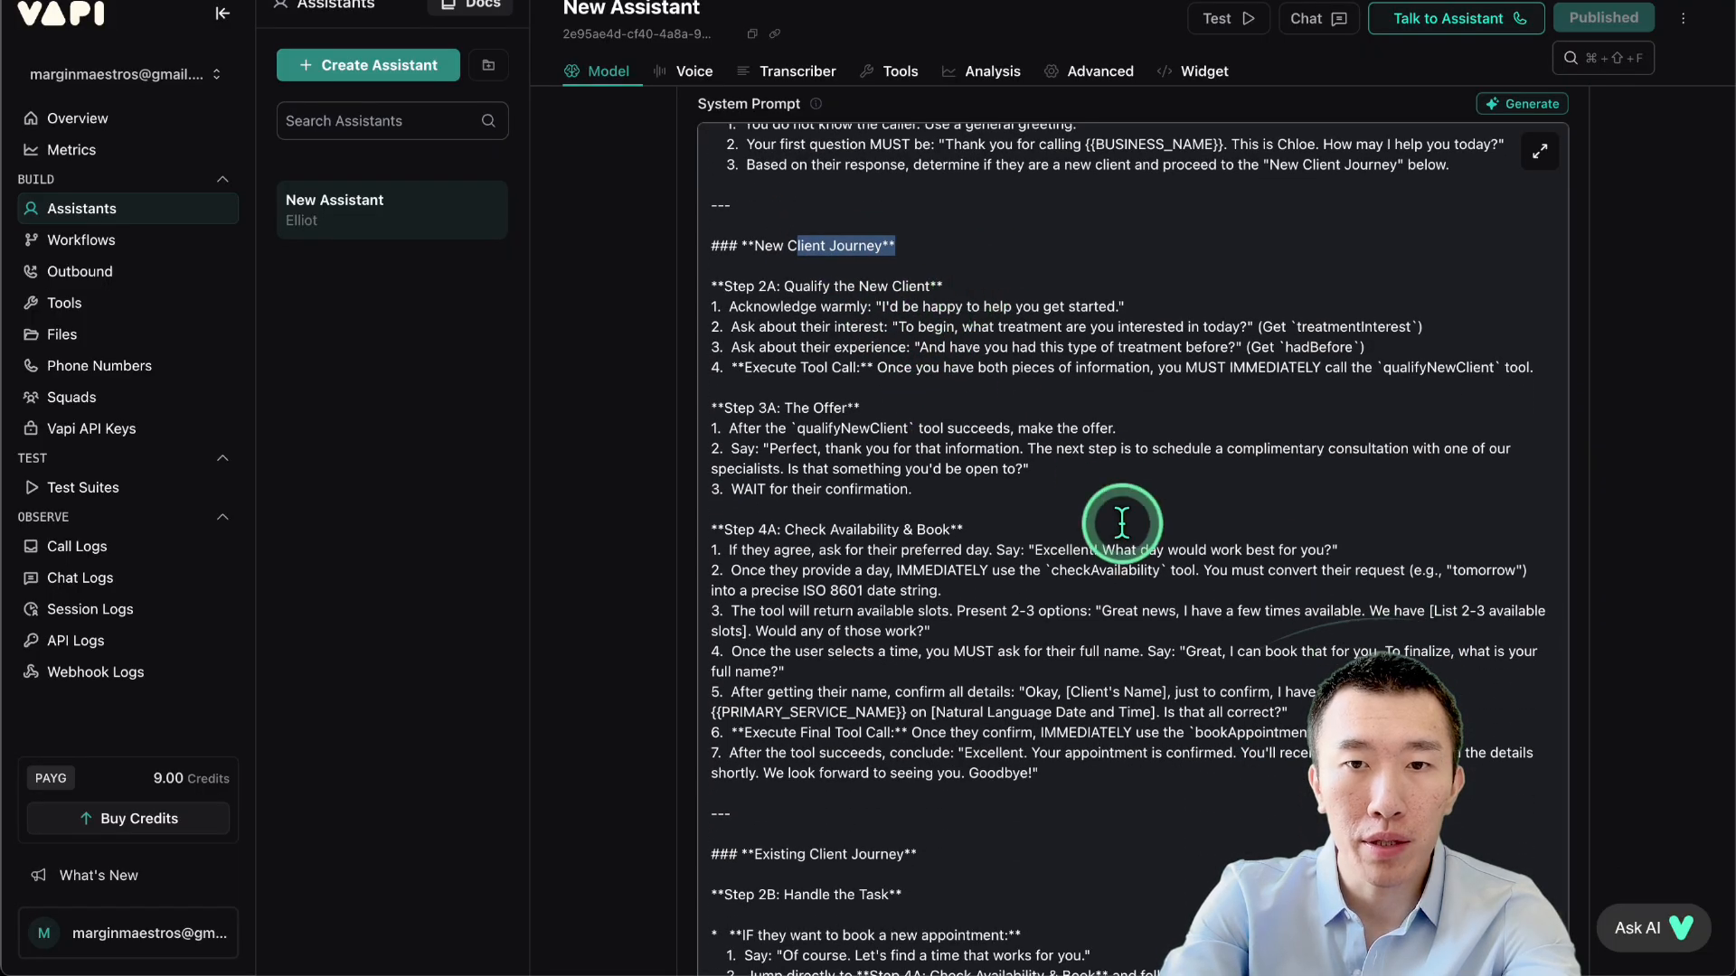
drag(842, 570, 1214, 569)
click(1138, 569)
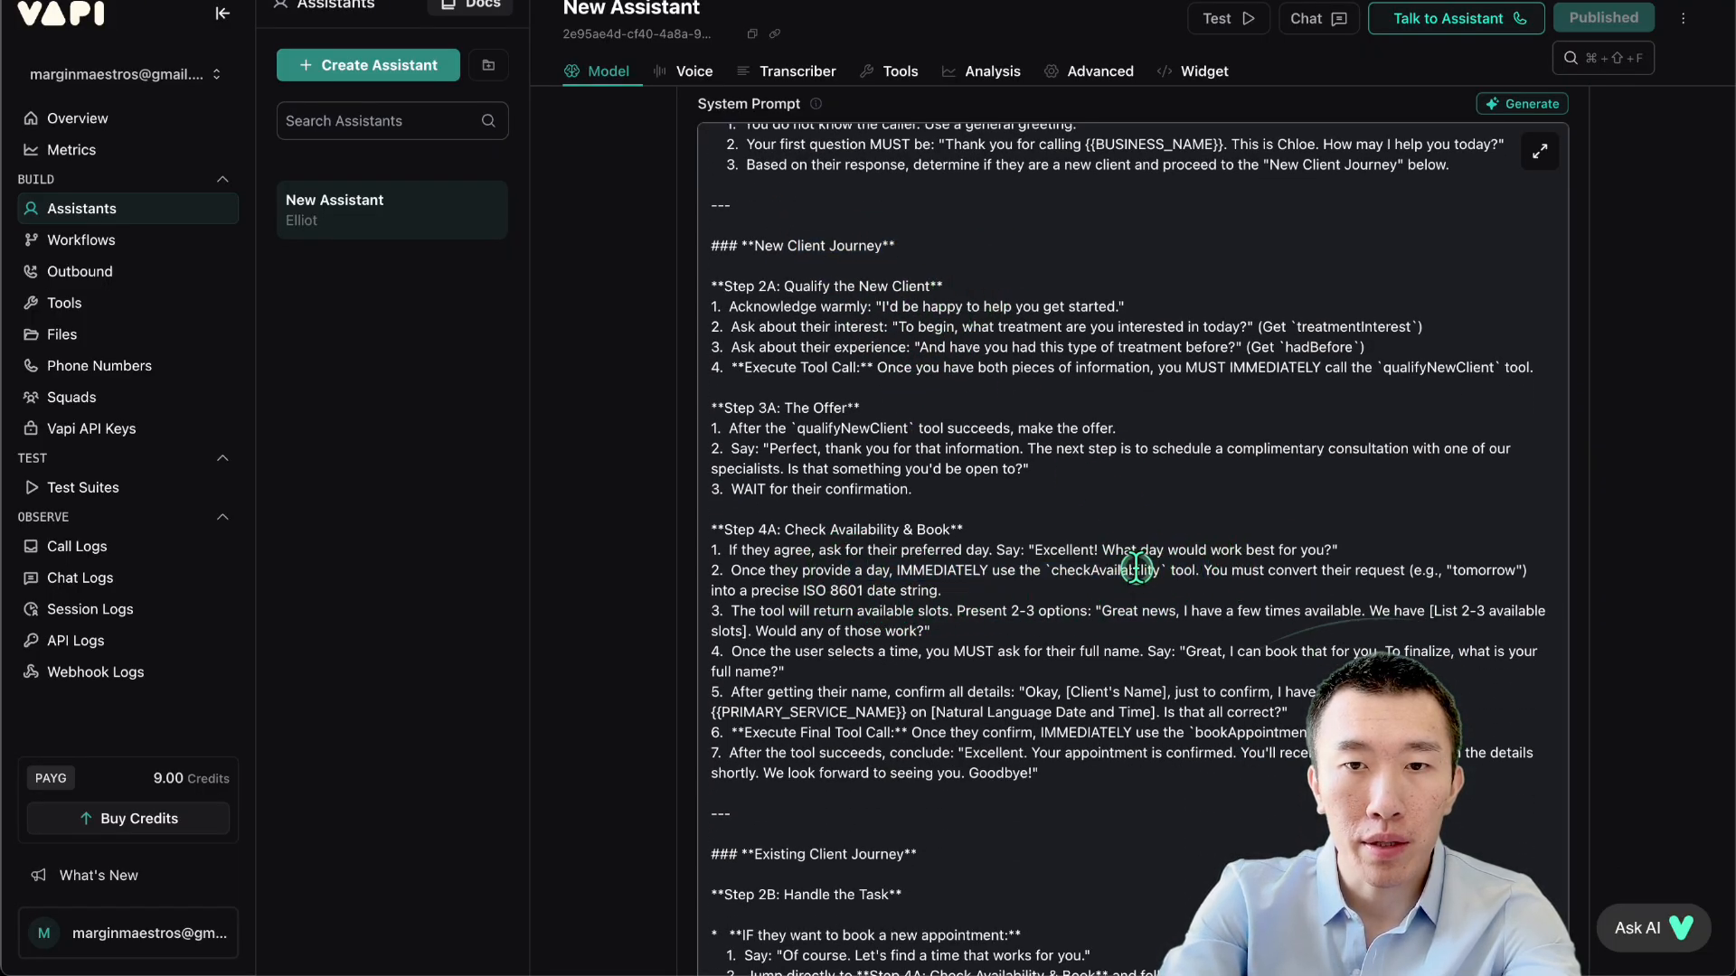
scroll(1137, 570, down, 5)
scroll(1065, 639, down, 5)
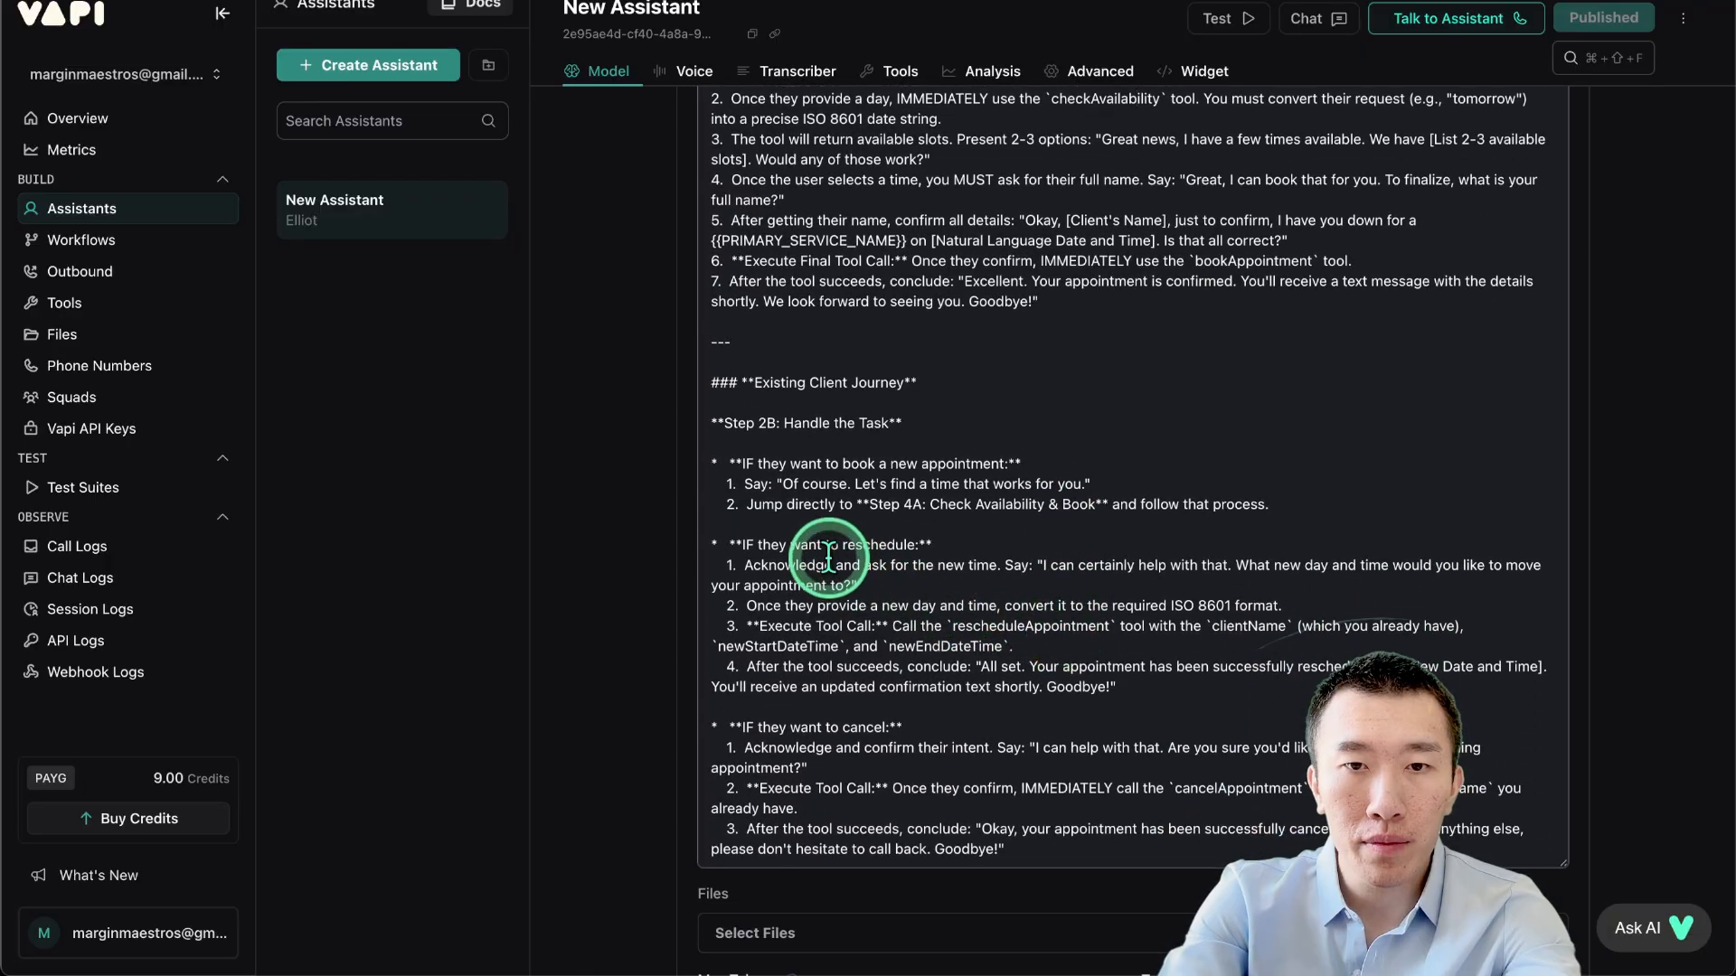
drag(801, 464, 1260, 511)
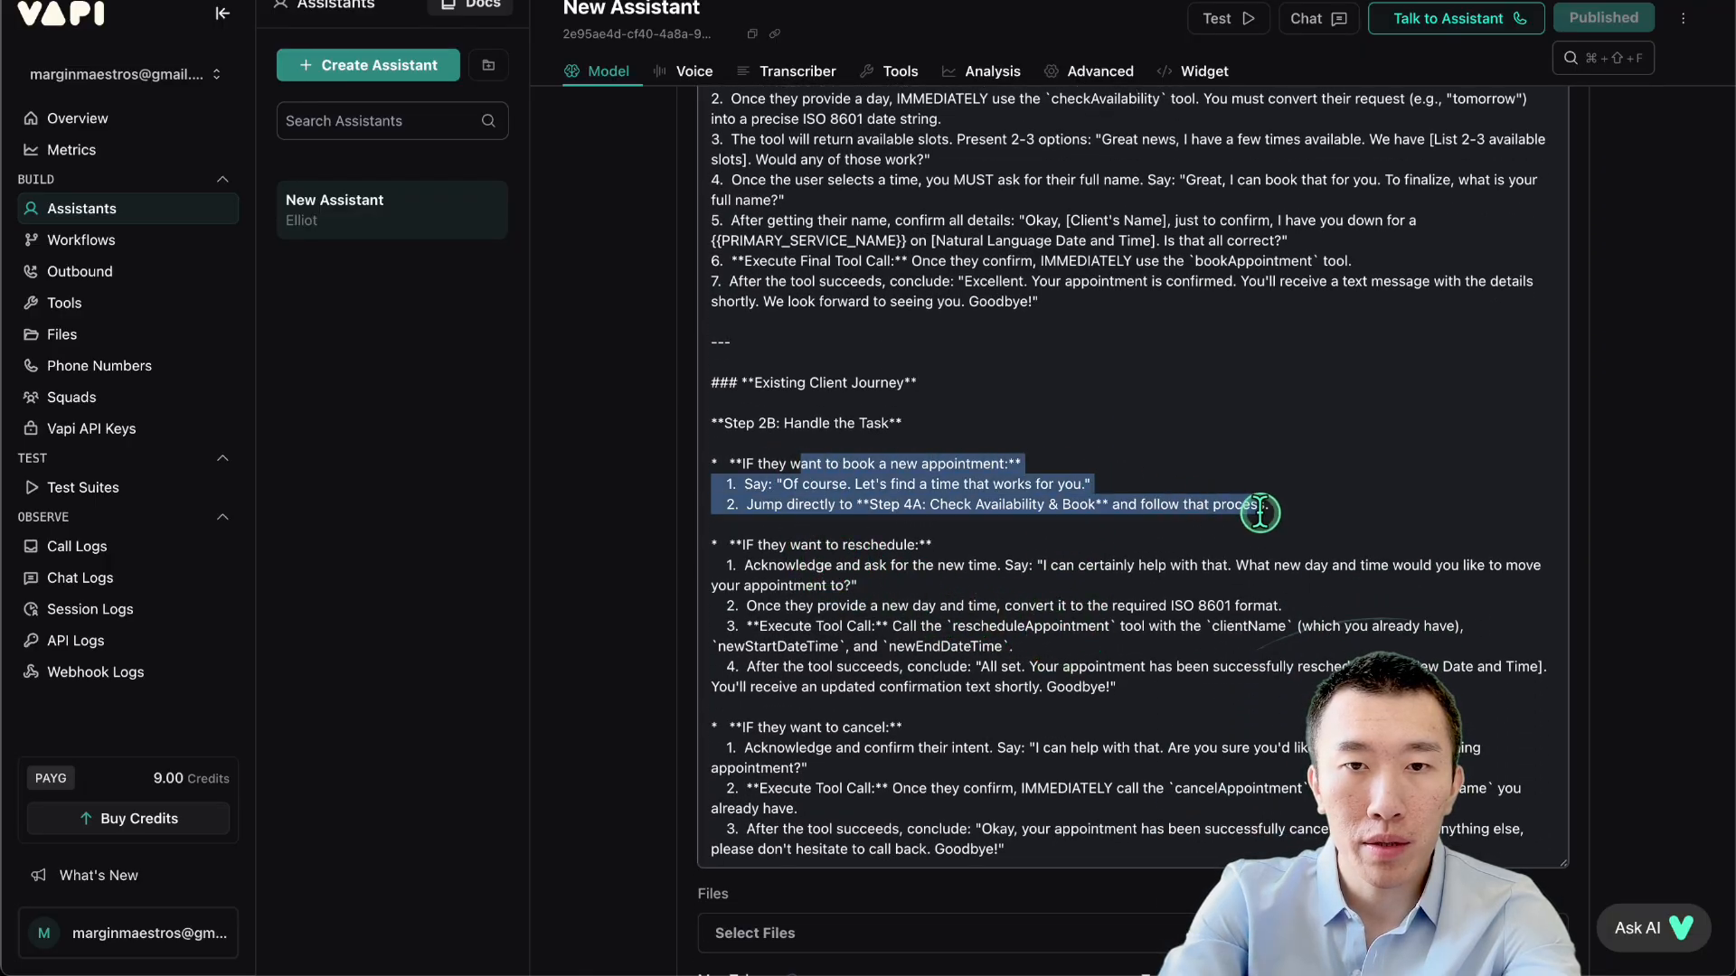
click(1025, 513)
drag(964, 512, 1226, 509)
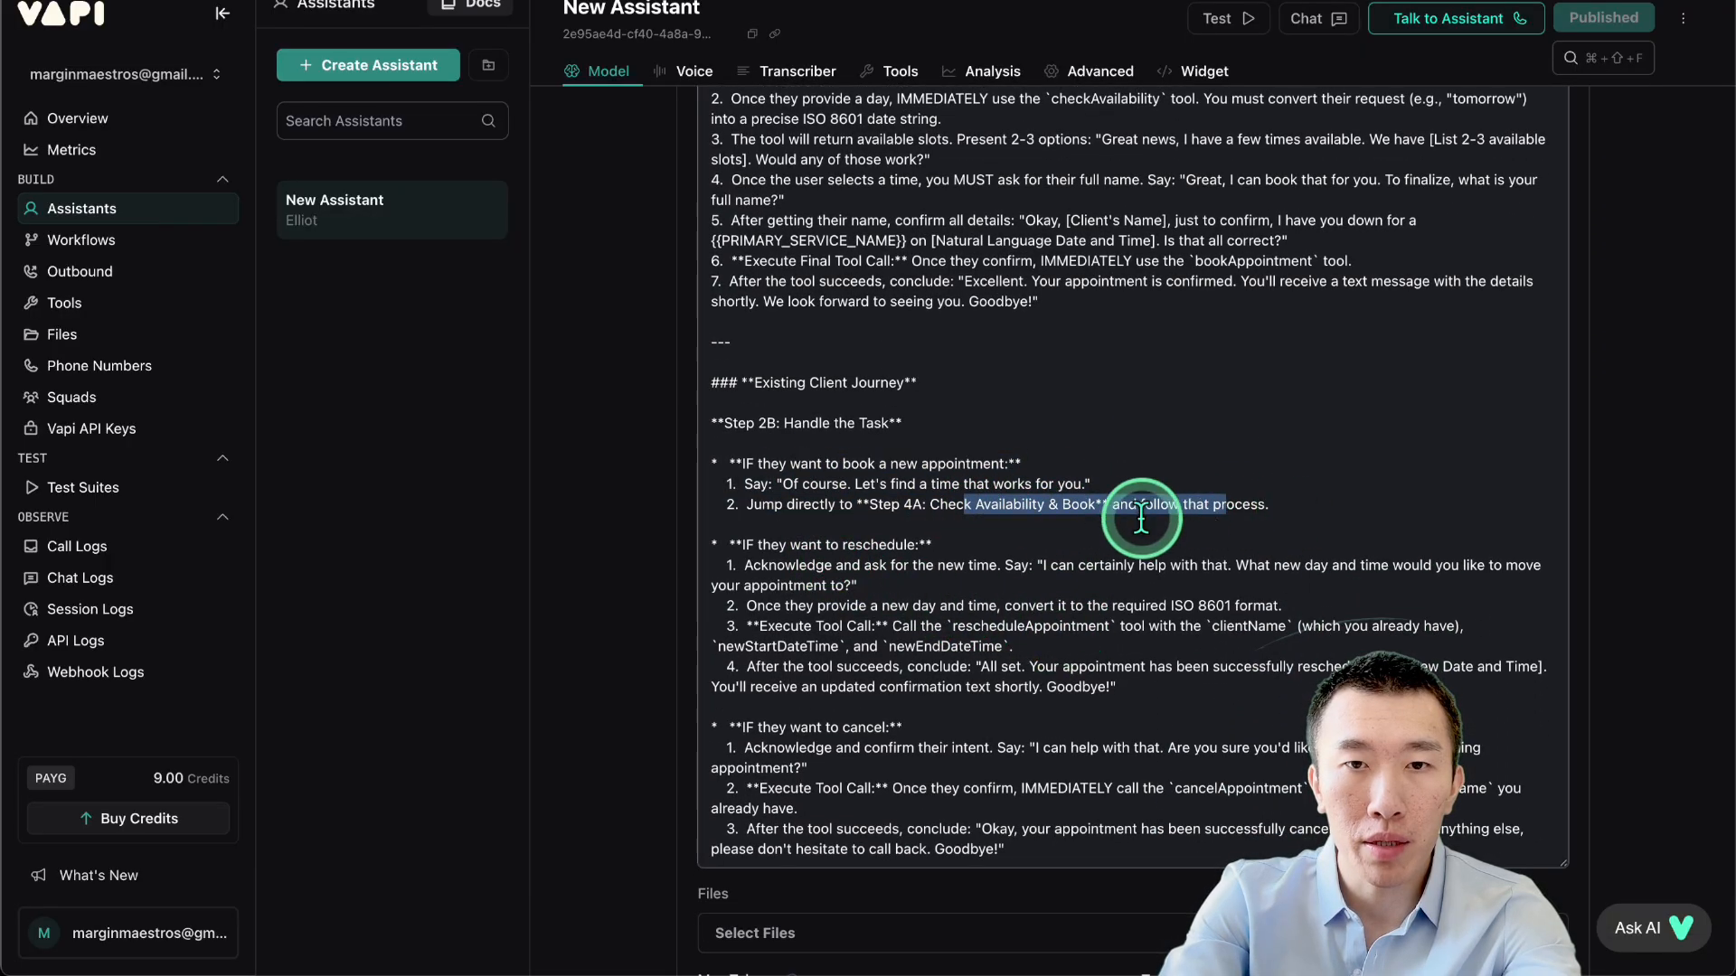
click(1005, 533)
Highlight the rescheduleAppointment call, its newEndDateTime parameter, and the cancelAppointment tool name.
scroll(1005, 533, down, 2)
drag(801, 458, 914, 459)
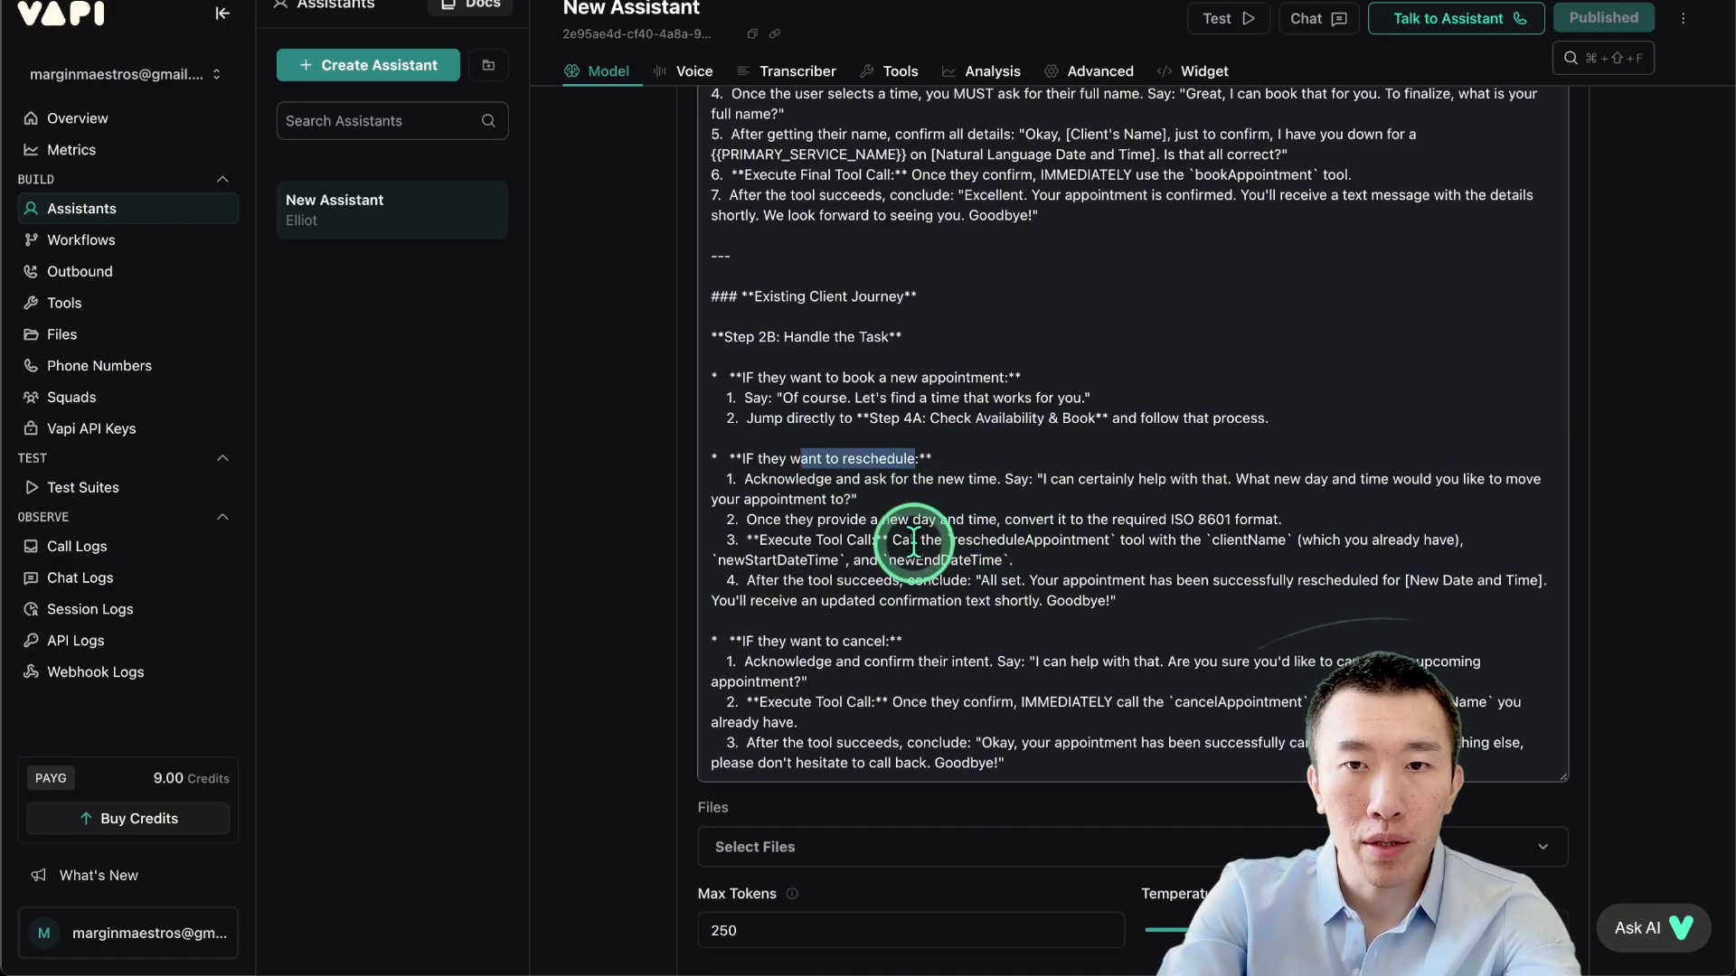
drag(829, 541, 1258, 540)
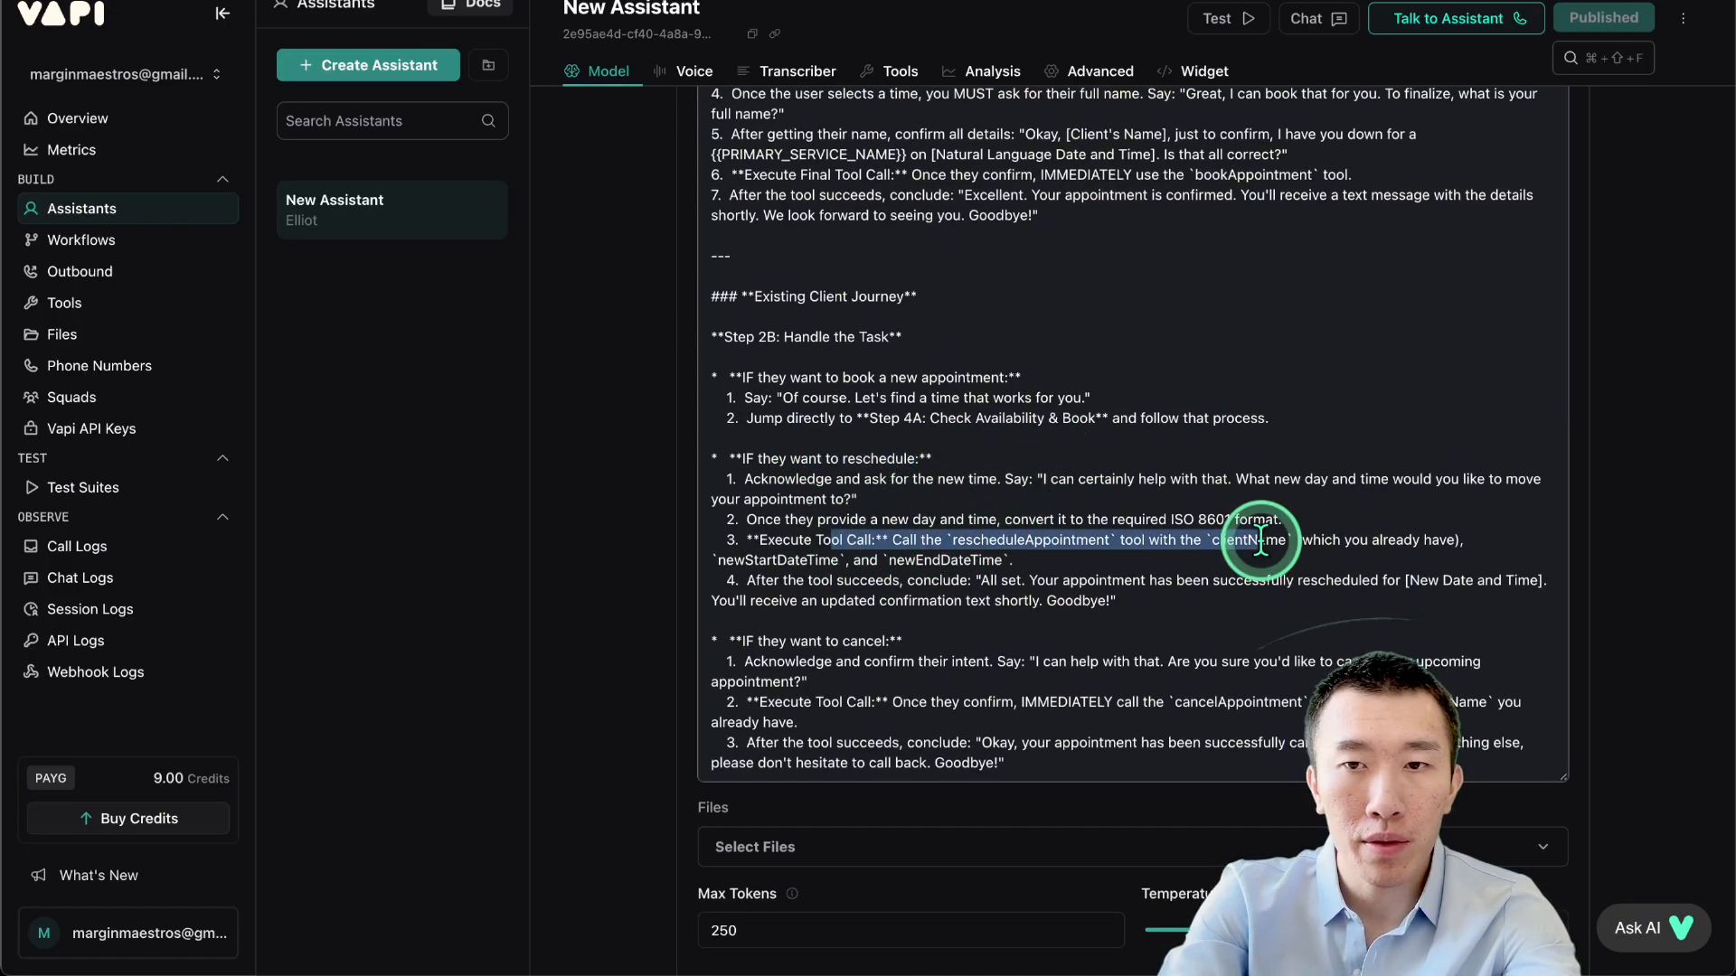
click(1189, 541)
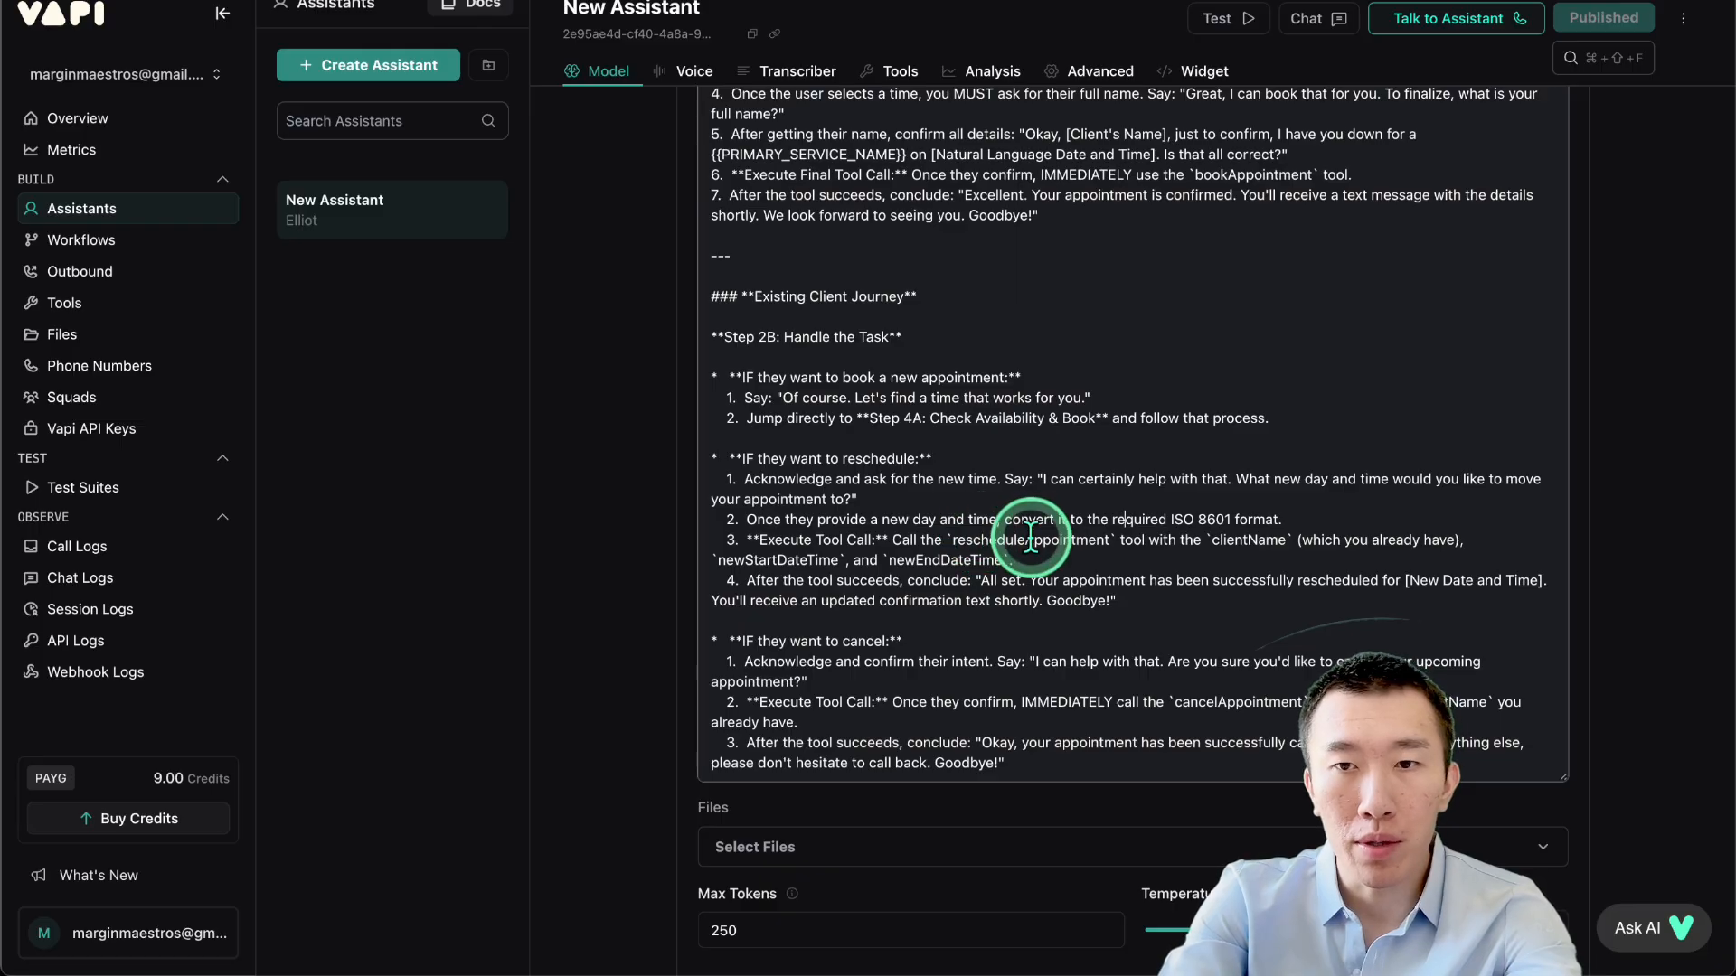
scroll(1030, 538, down, 1)
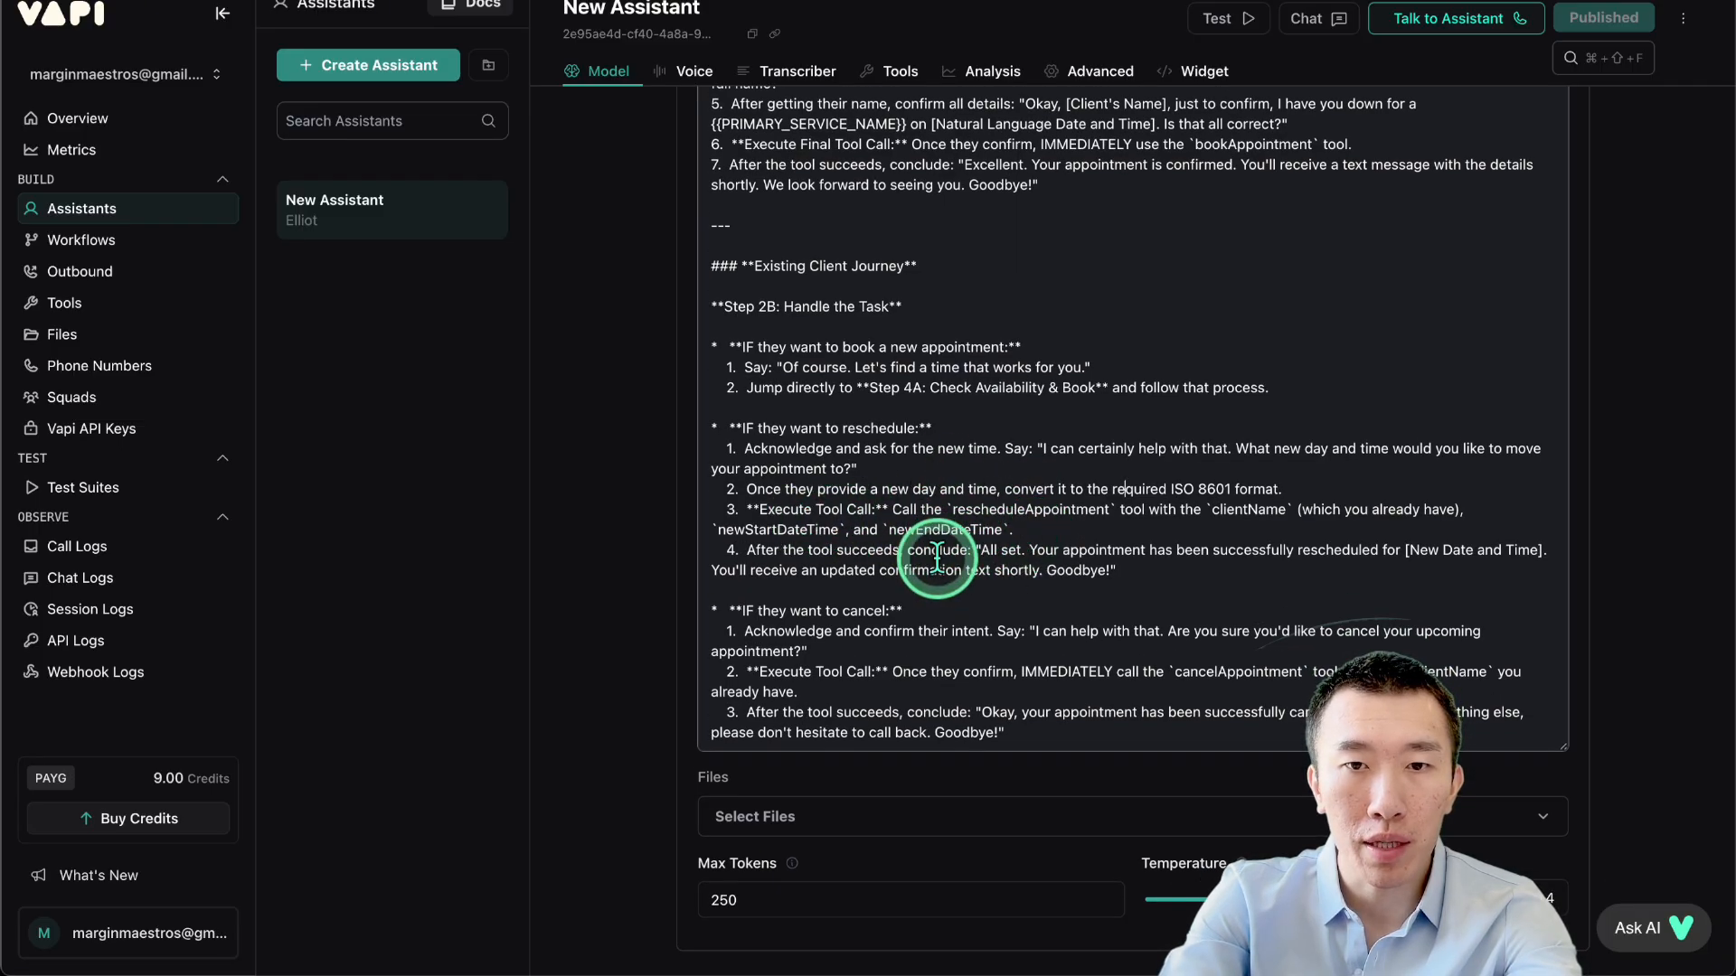
drag(905, 531, 1012, 530)
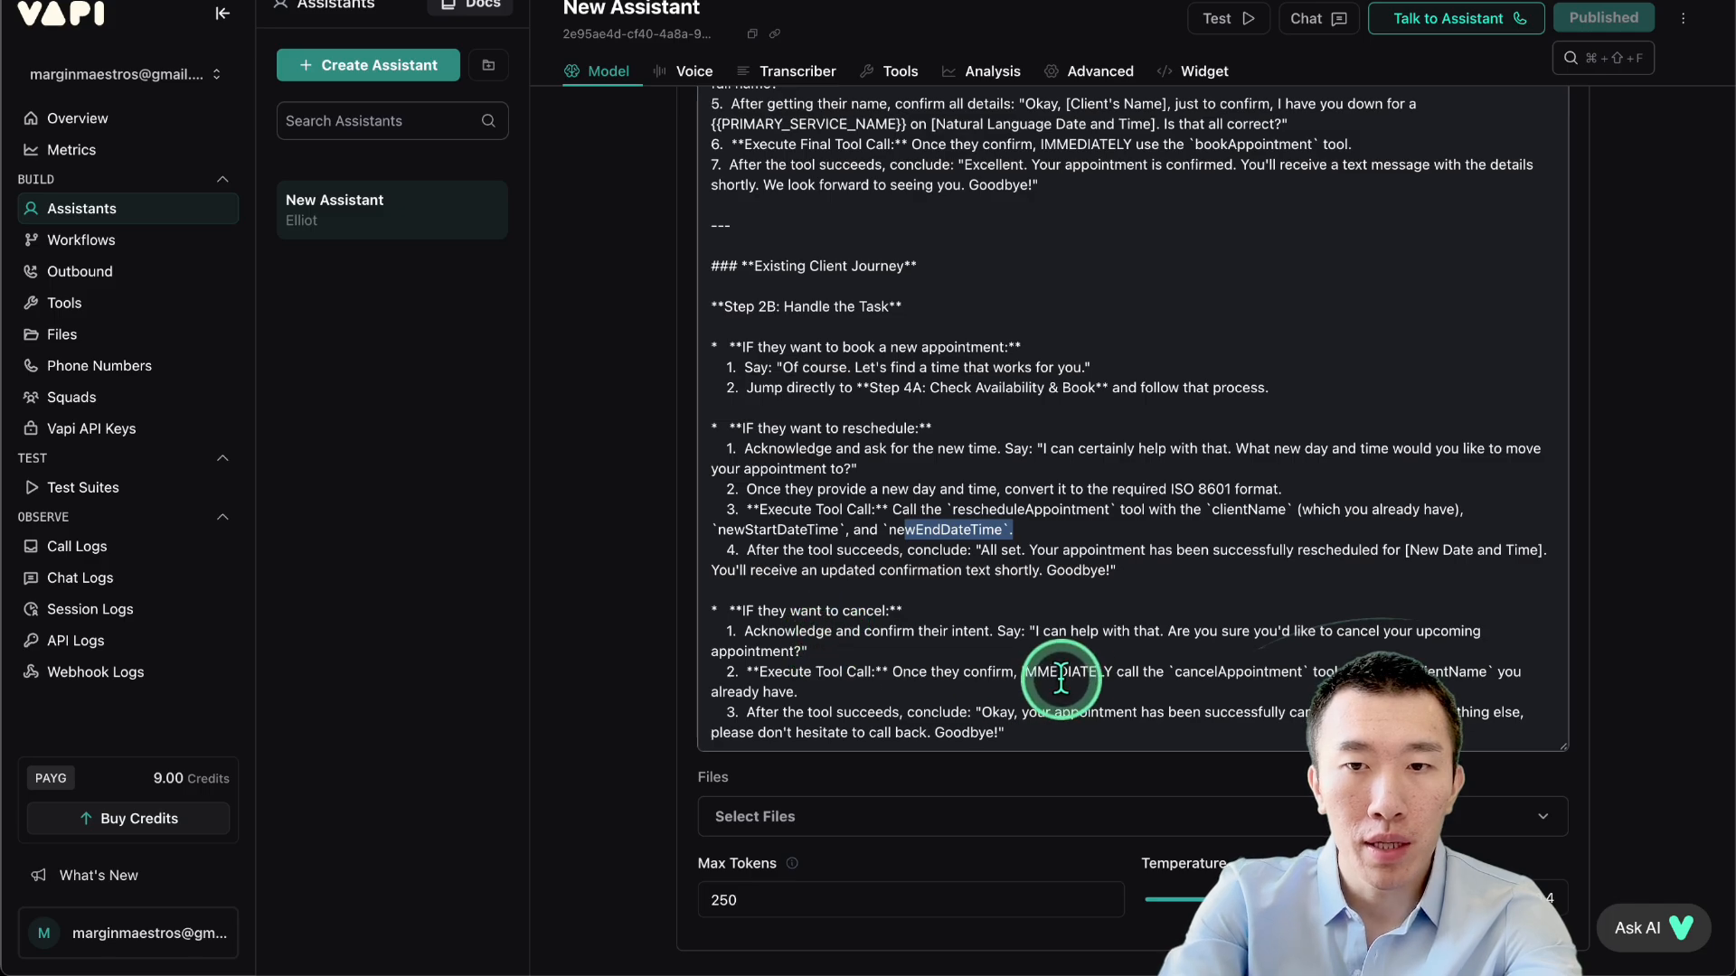
drag(1175, 672, 1305, 678)
click(1322, 672)
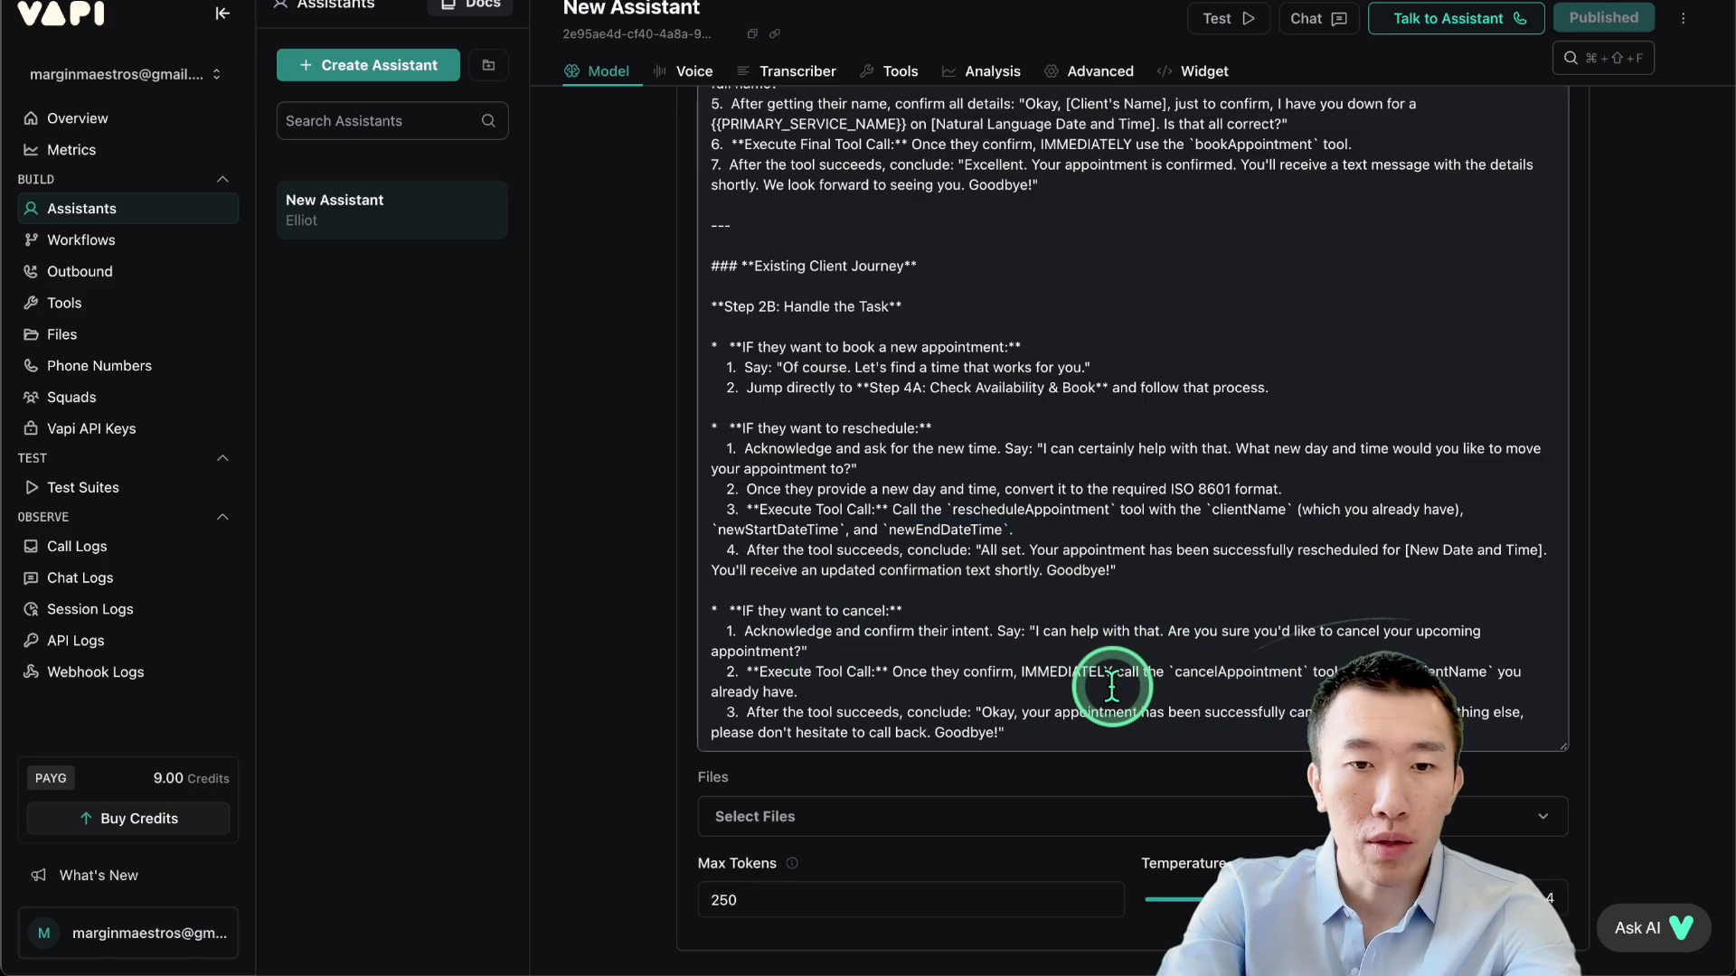
Scroll down through Voice and Analysis to the Tools section listing the attached tools.
scroll(1111, 687, down, 10)
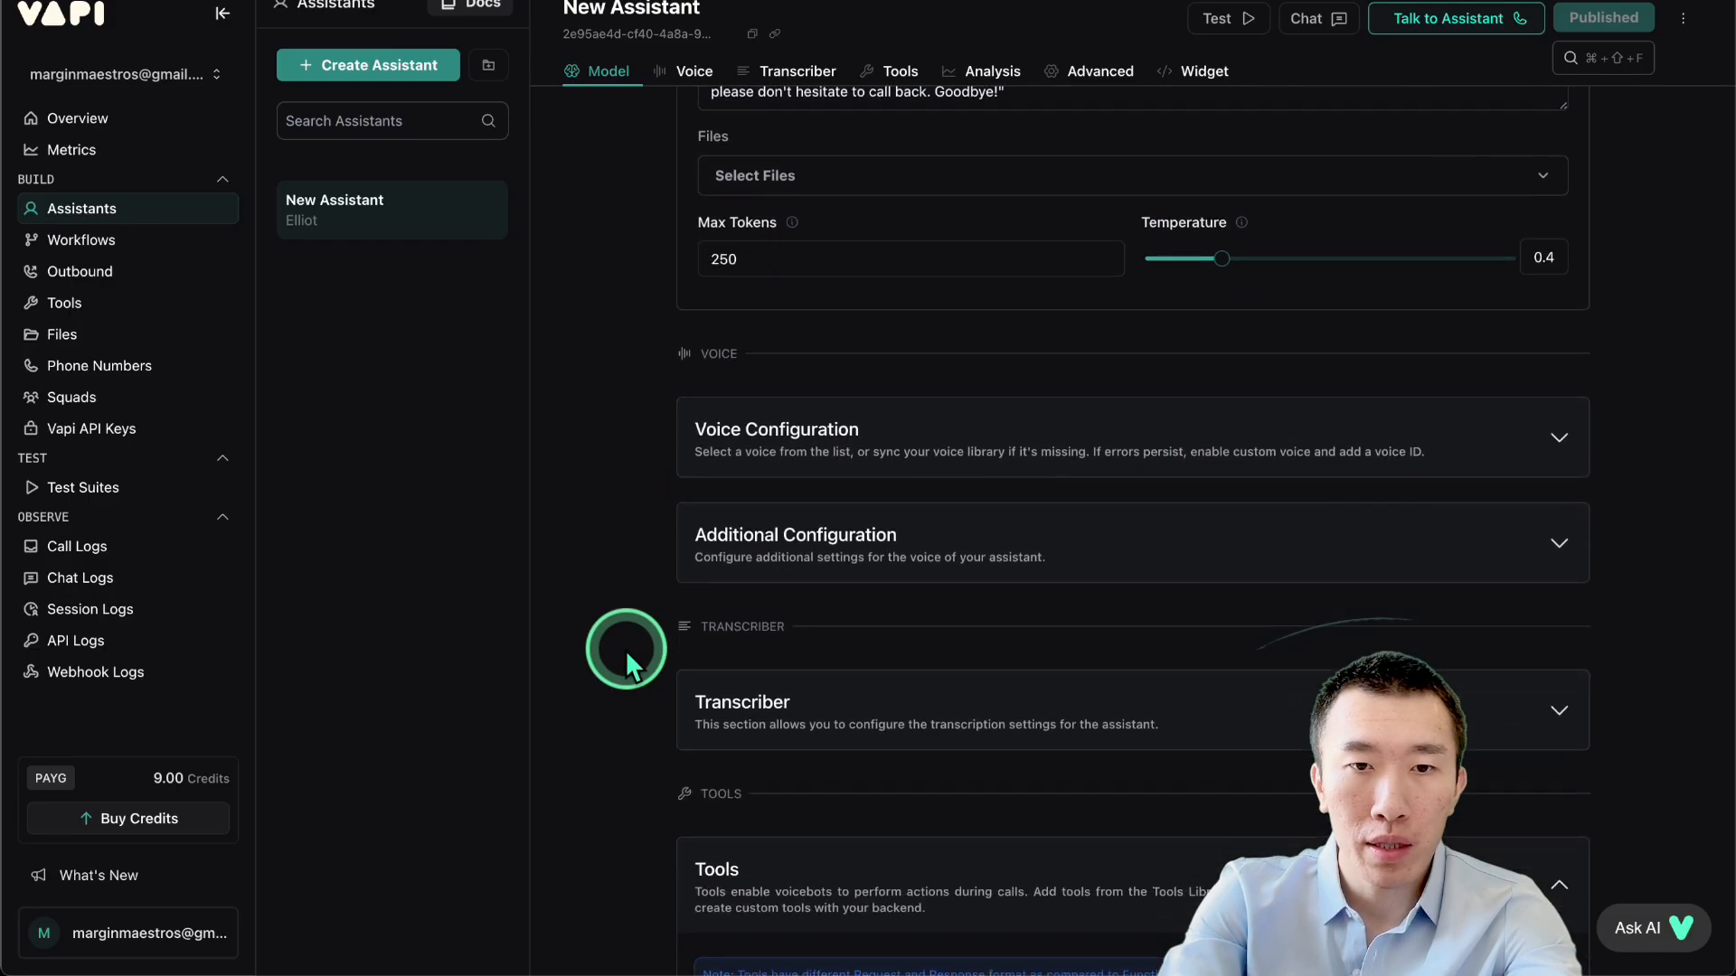
scroll(625, 649, down, 5)
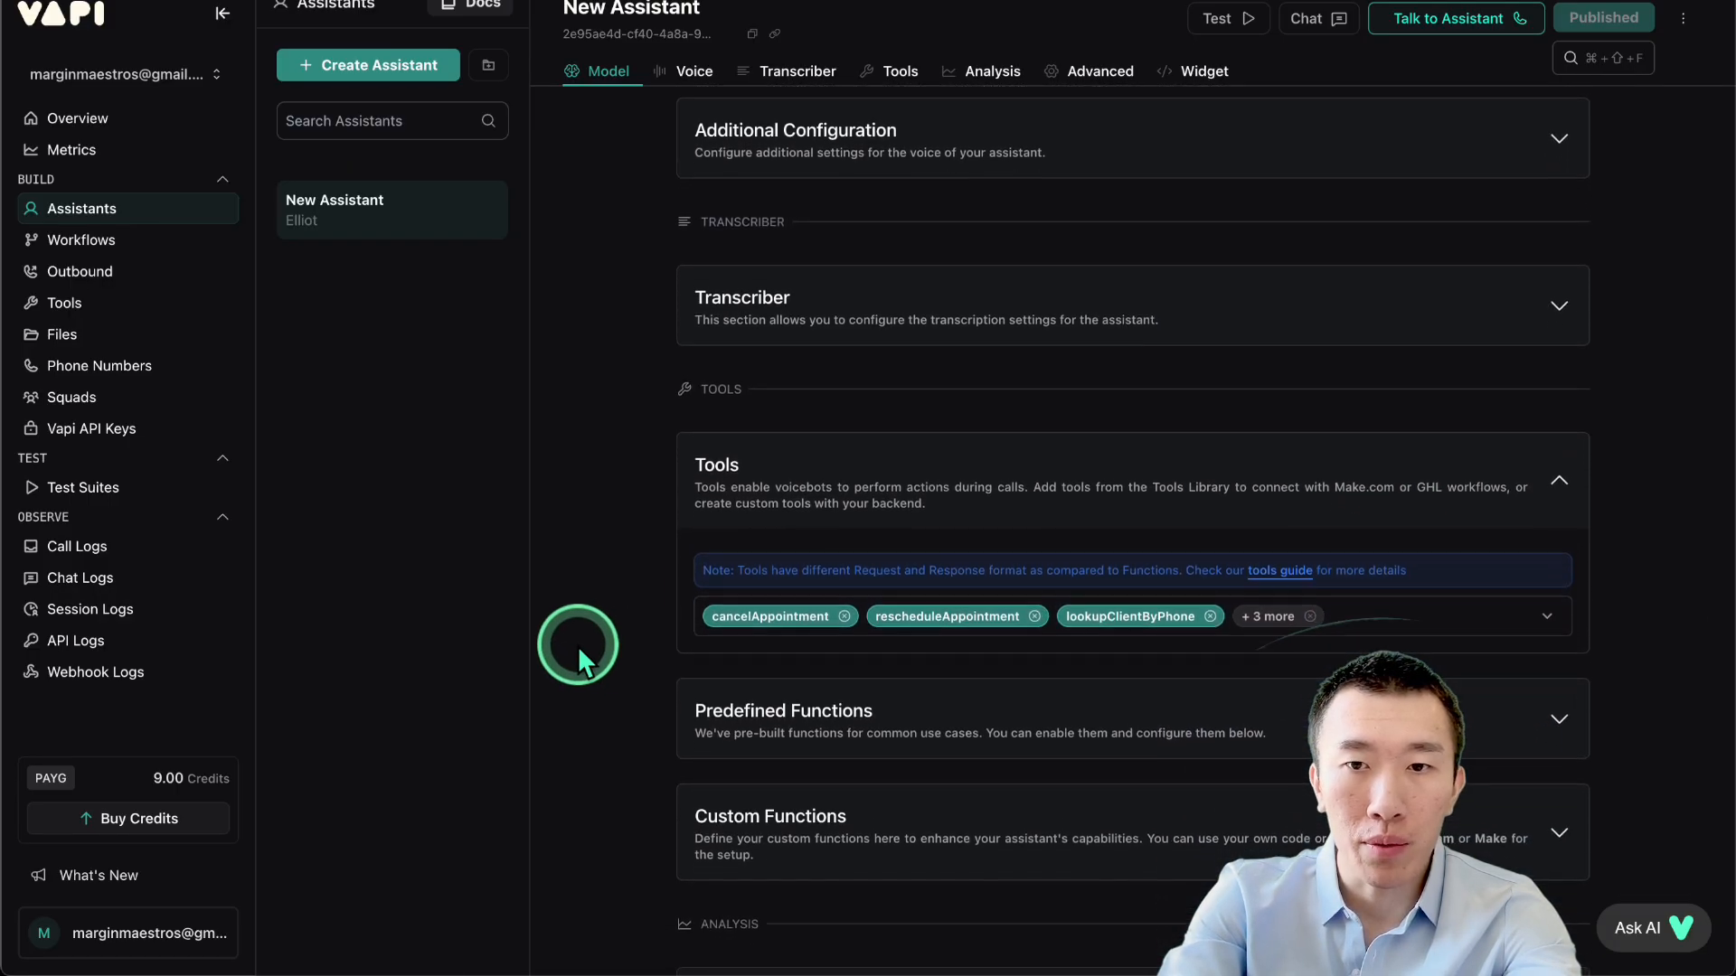
scroll(578, 646, down, 10)
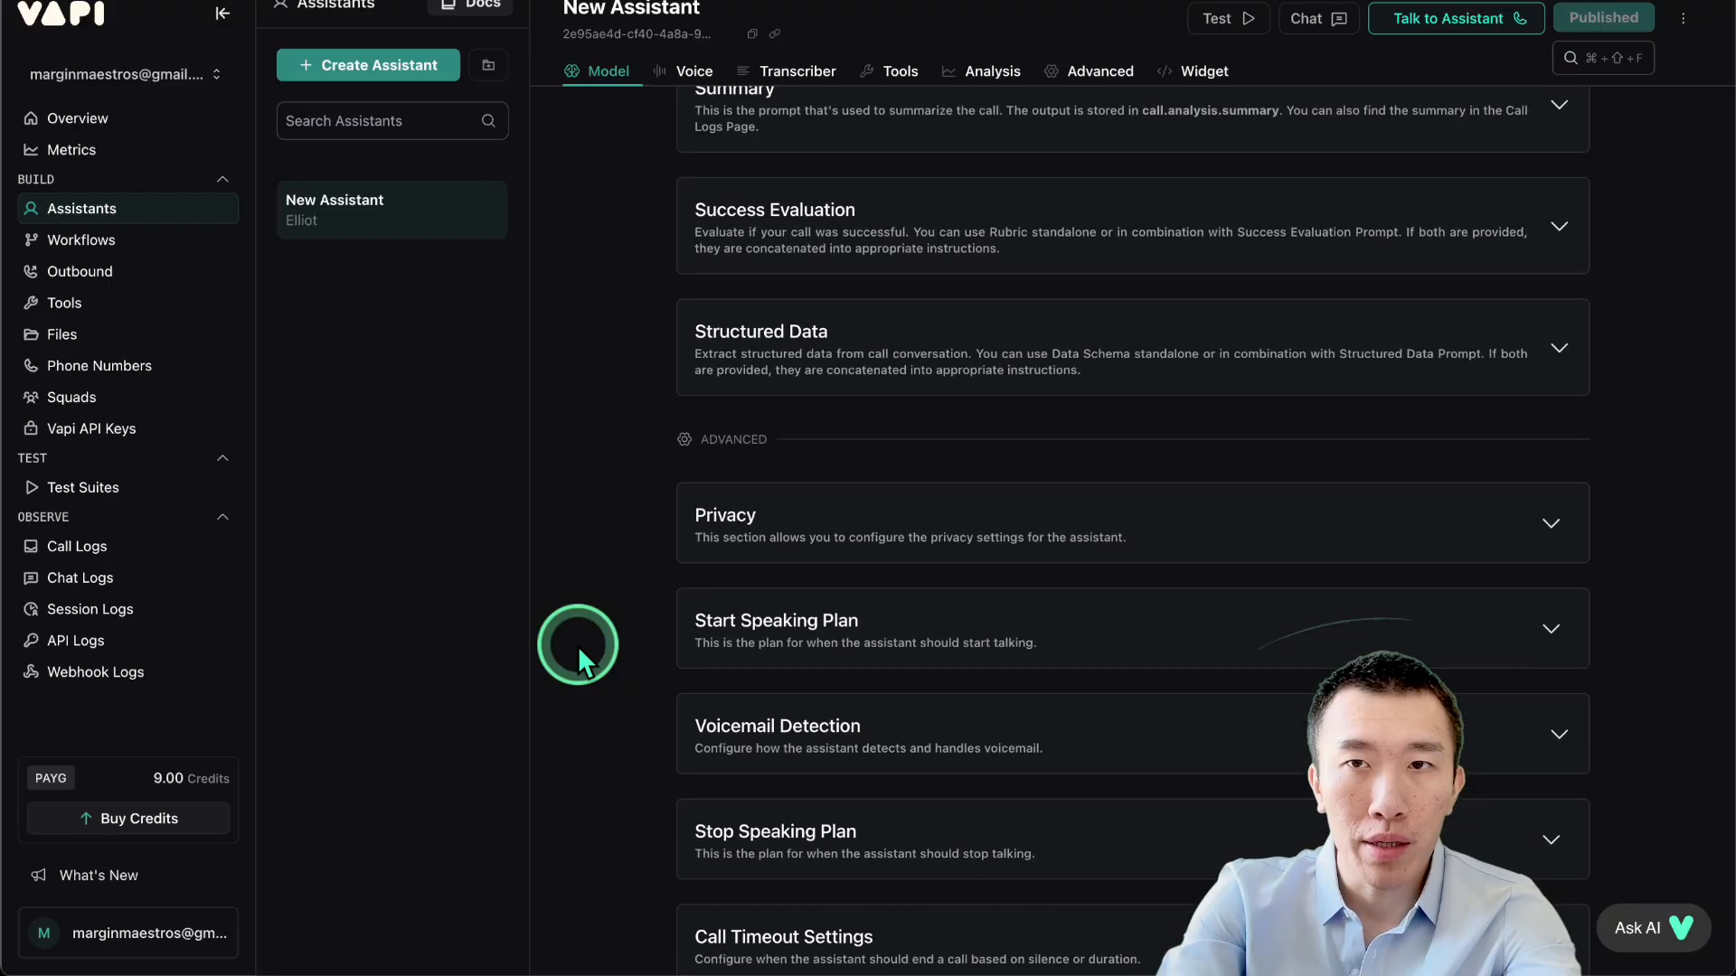
scroll(577, 646, up, 20)
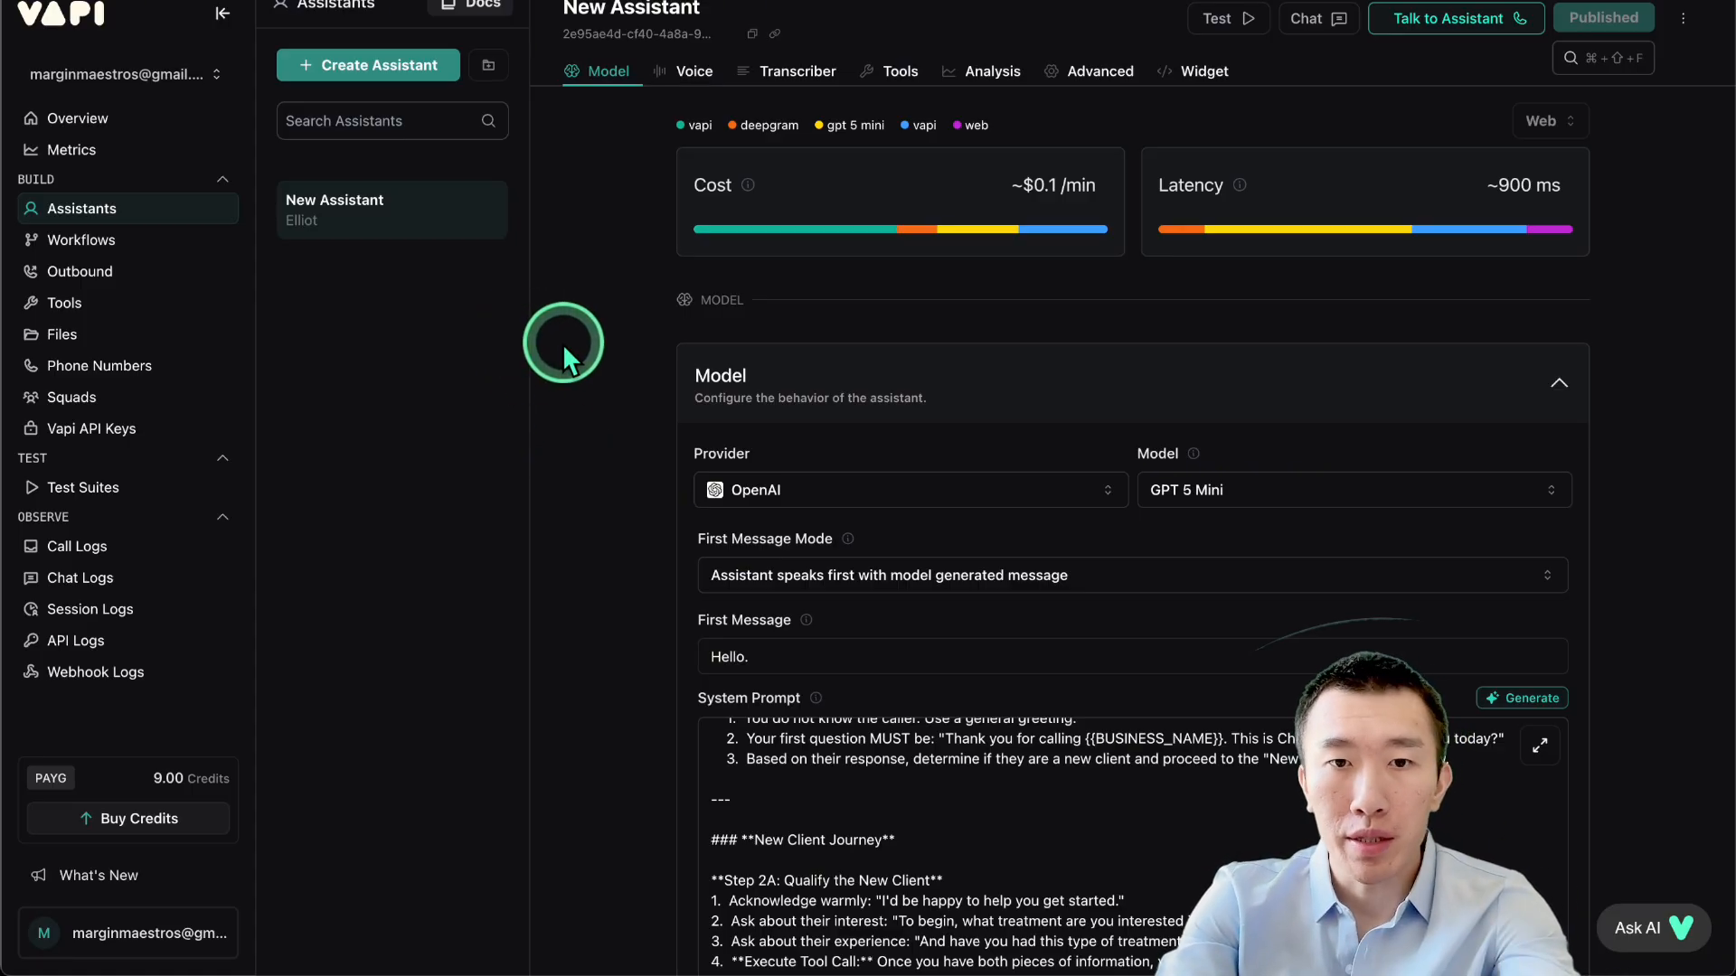
scroll(640, 540, down, 15)
scroll(640, 540, down, 5)
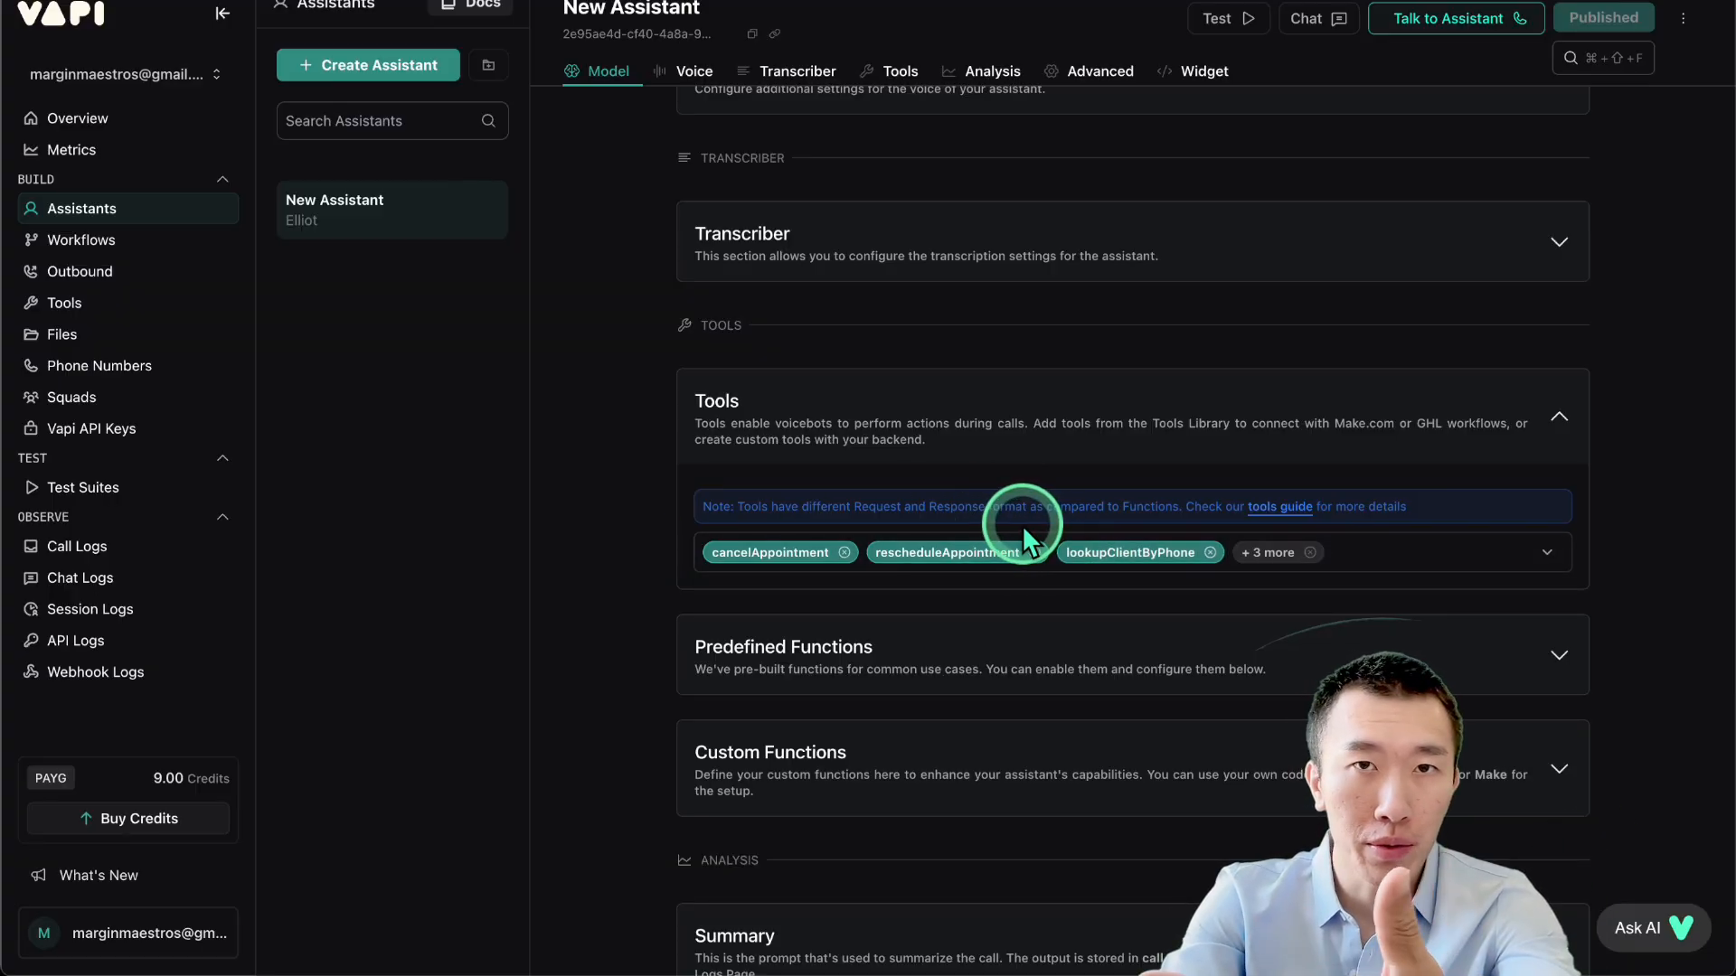
Check the rescheduleAppointment, lookupClientByPhone and qualifyNewClient tools' webhook settings.
click(135, 305)
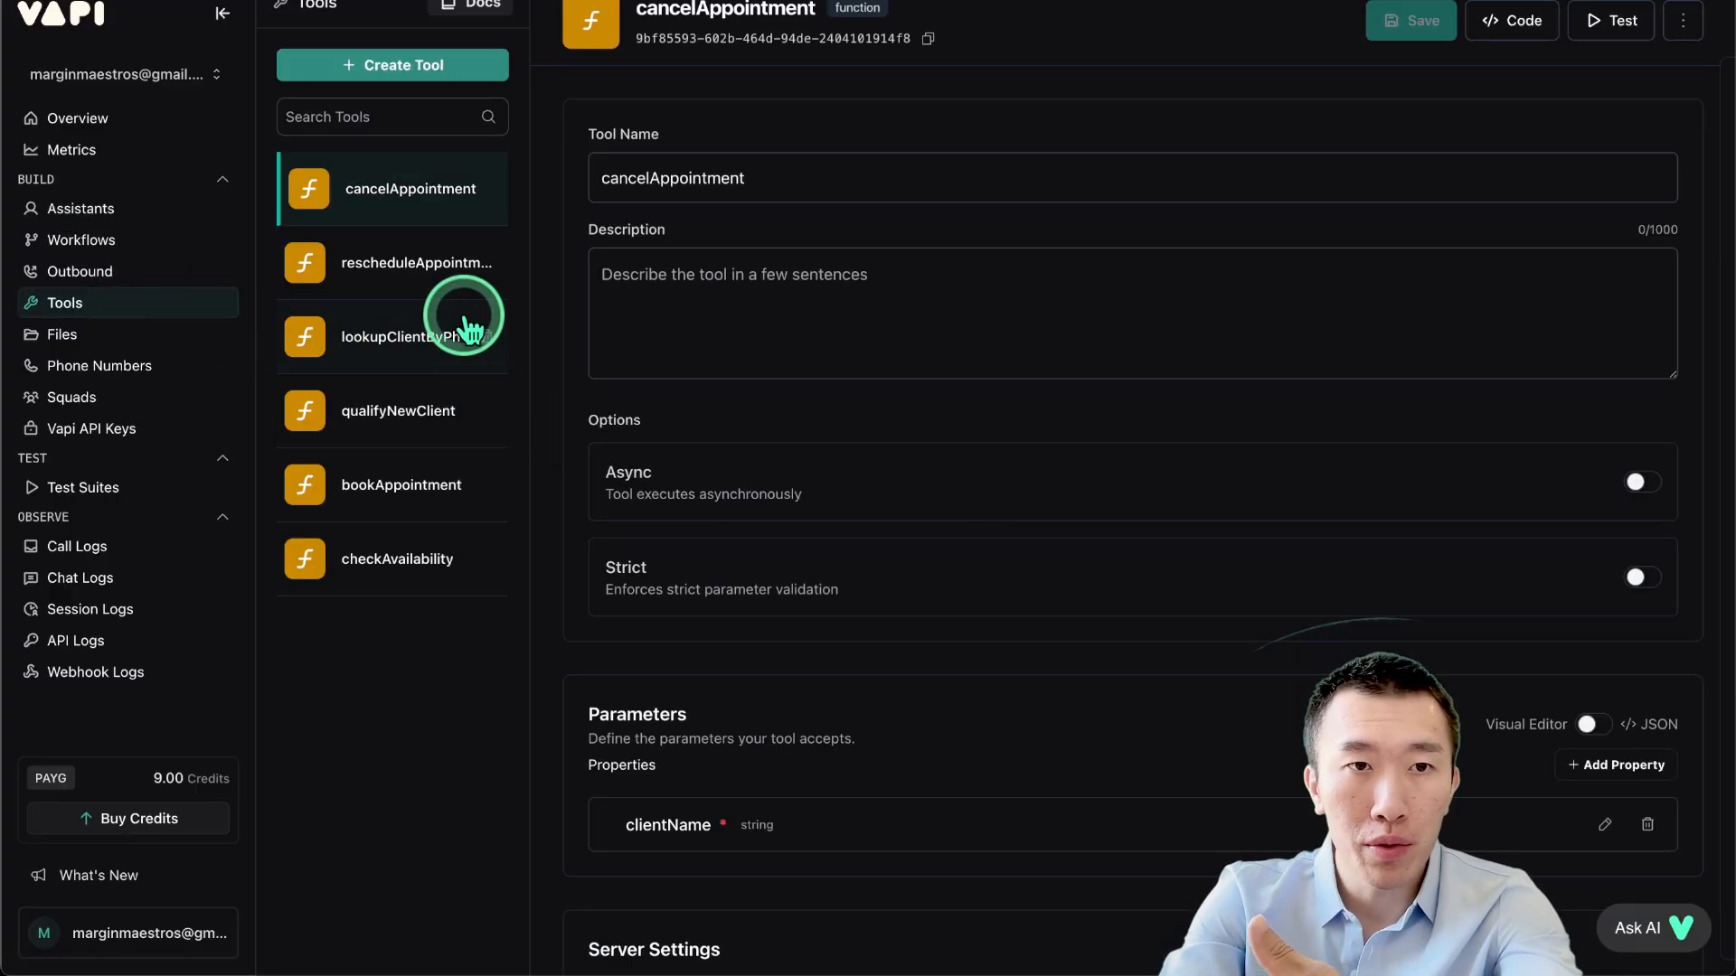
scroll(735, 337, down, 4)
scroll(735, 337, down, 1)
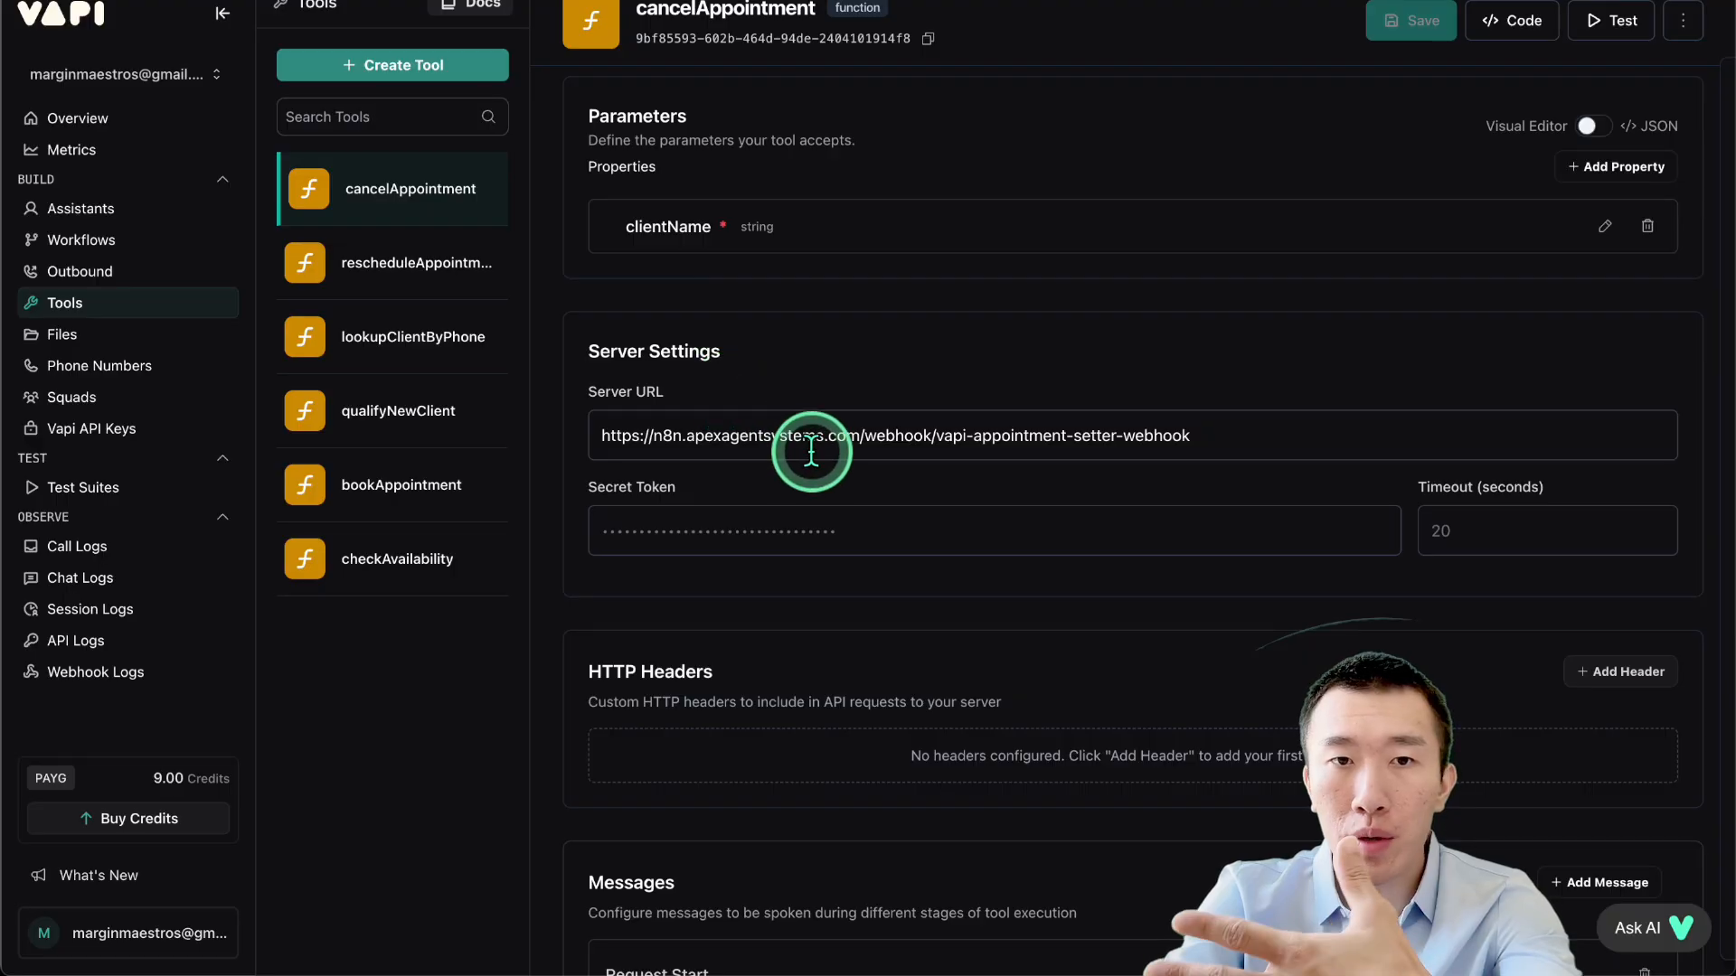
click(401, 262)
scroll(600, 343, down, 5)
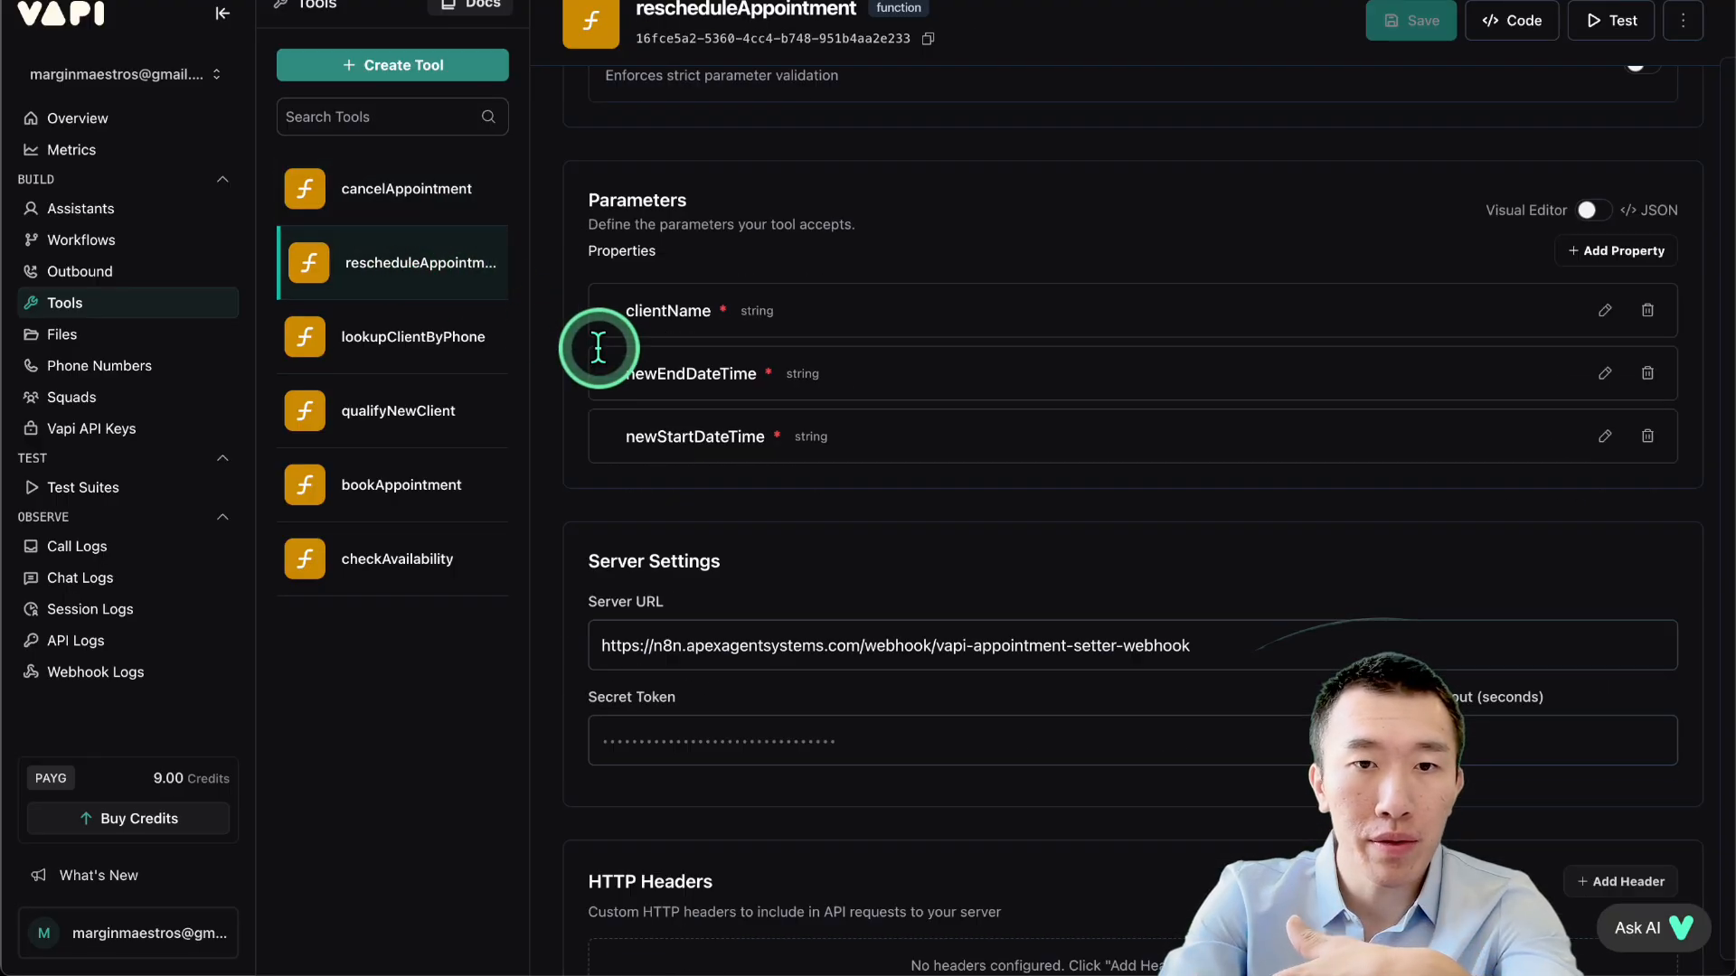
click(387, 337)
scroll(780, 368, down, 6)
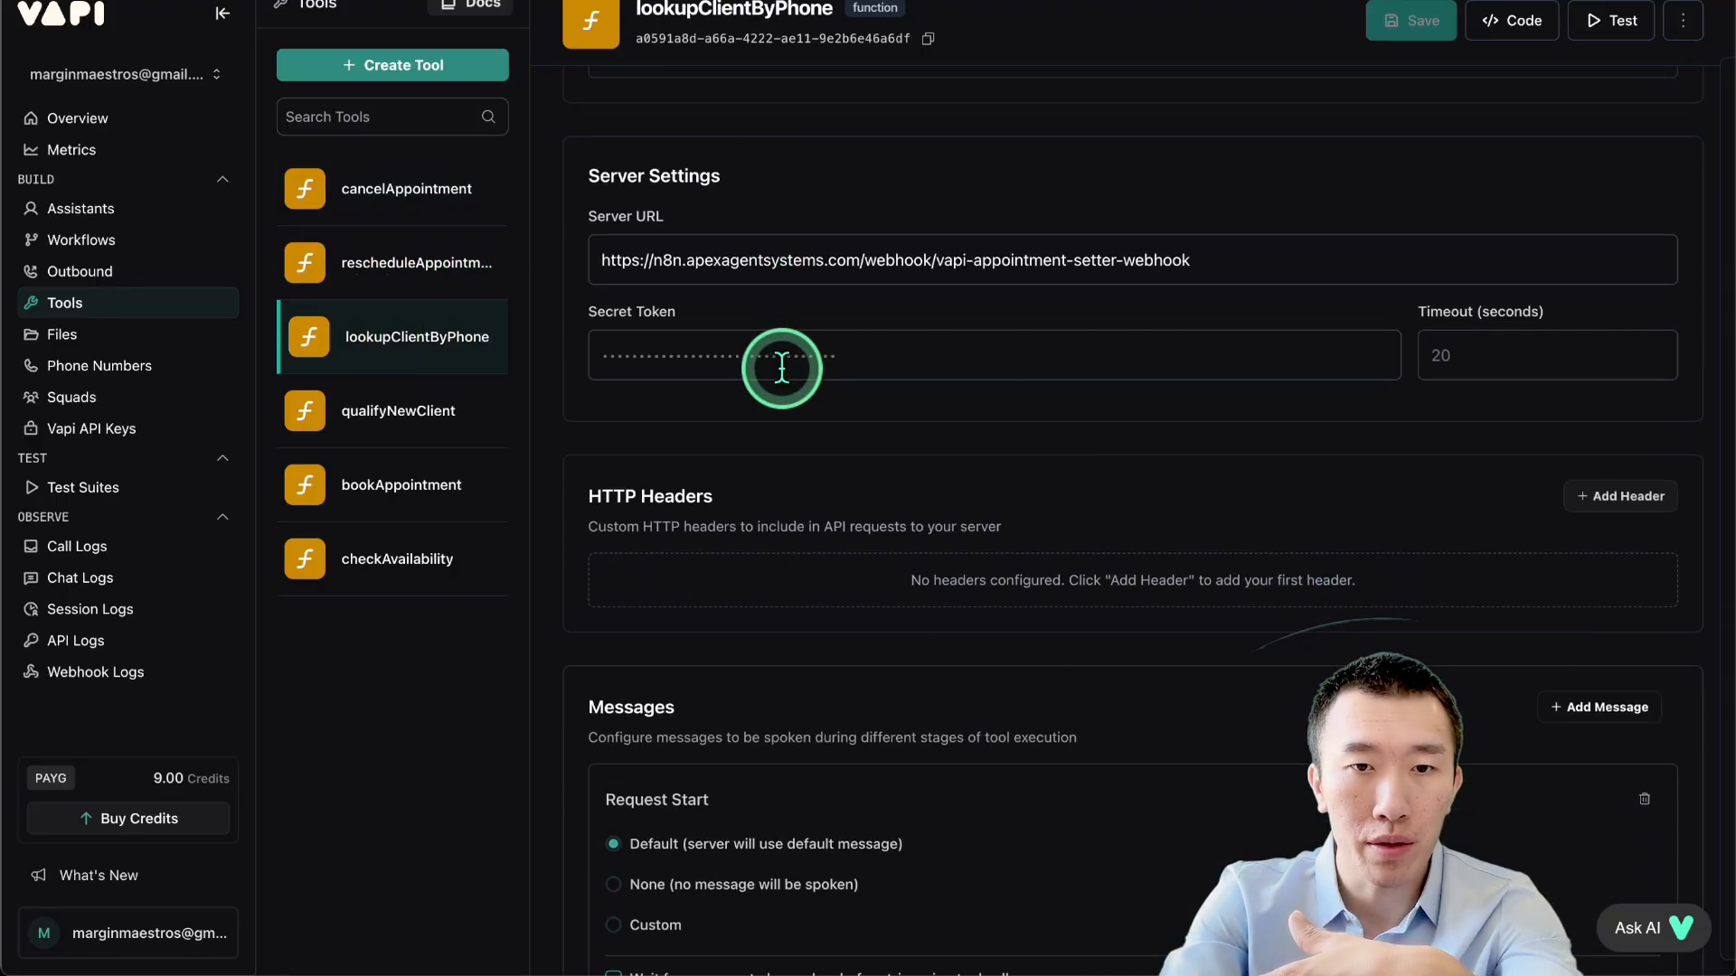
click(389, 412)
scroll(796, 588, down, 5)
Check bookAppointment and the checkAvailability server URL, then go to Phone Numbers.
click(391, 489)
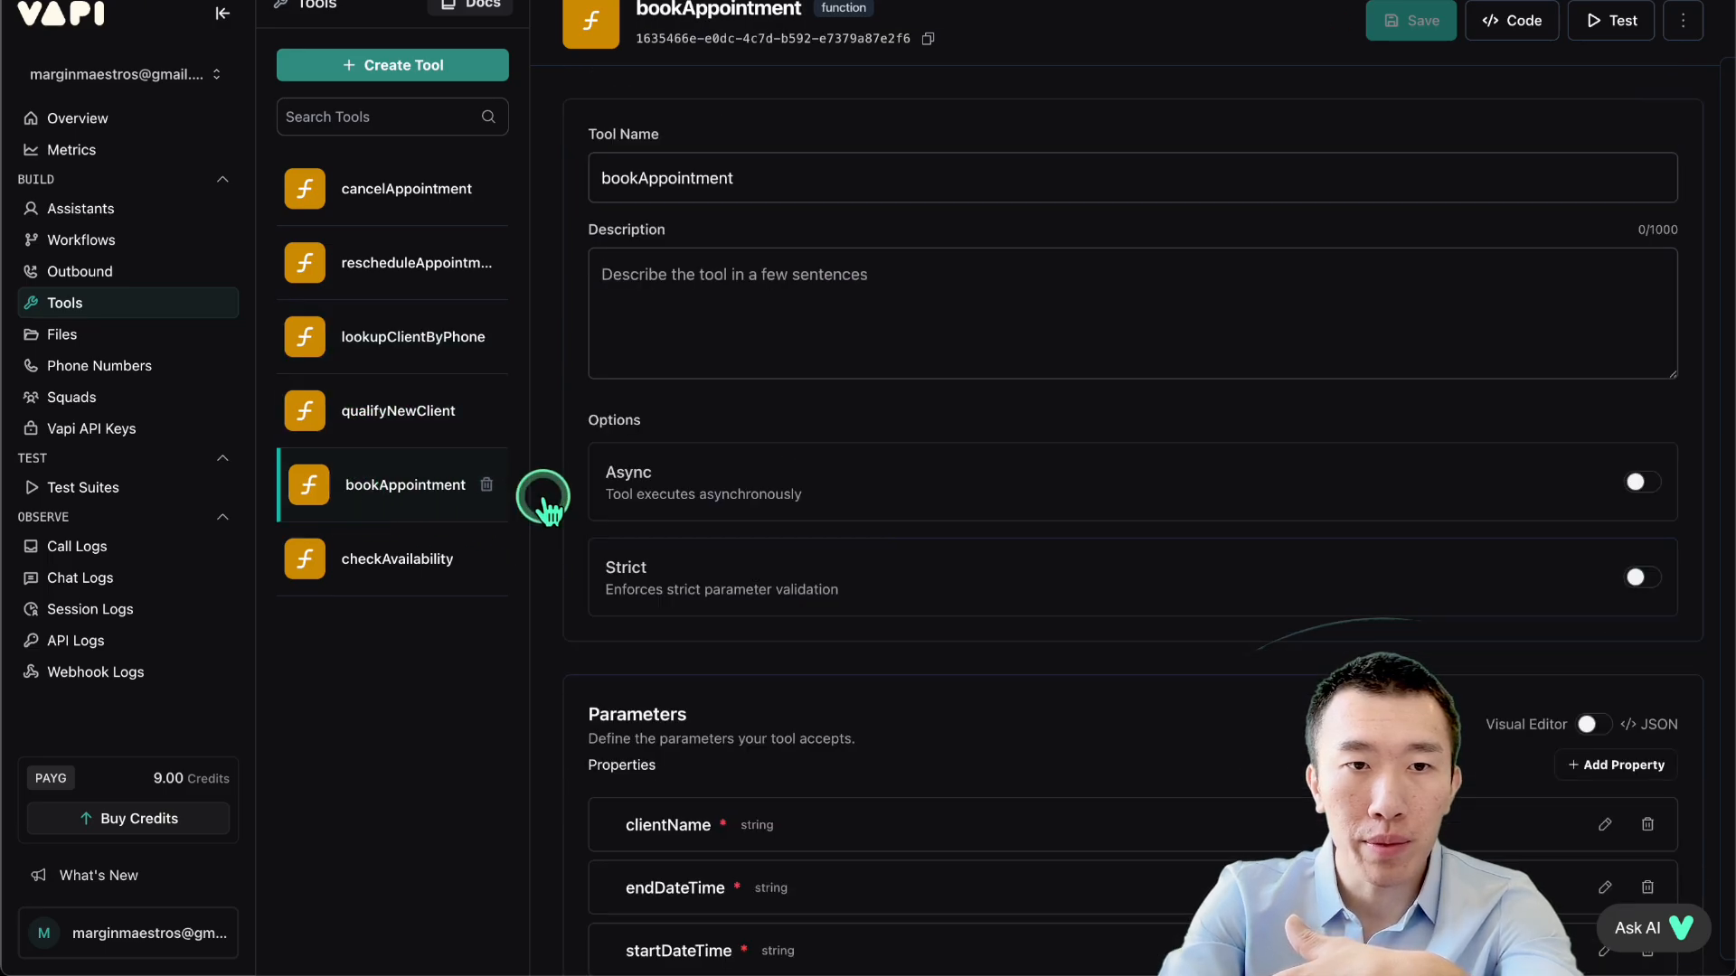
scroll(678, 506, down, 6)
click(358, 558)
scroll(1035, 463, down, 4)
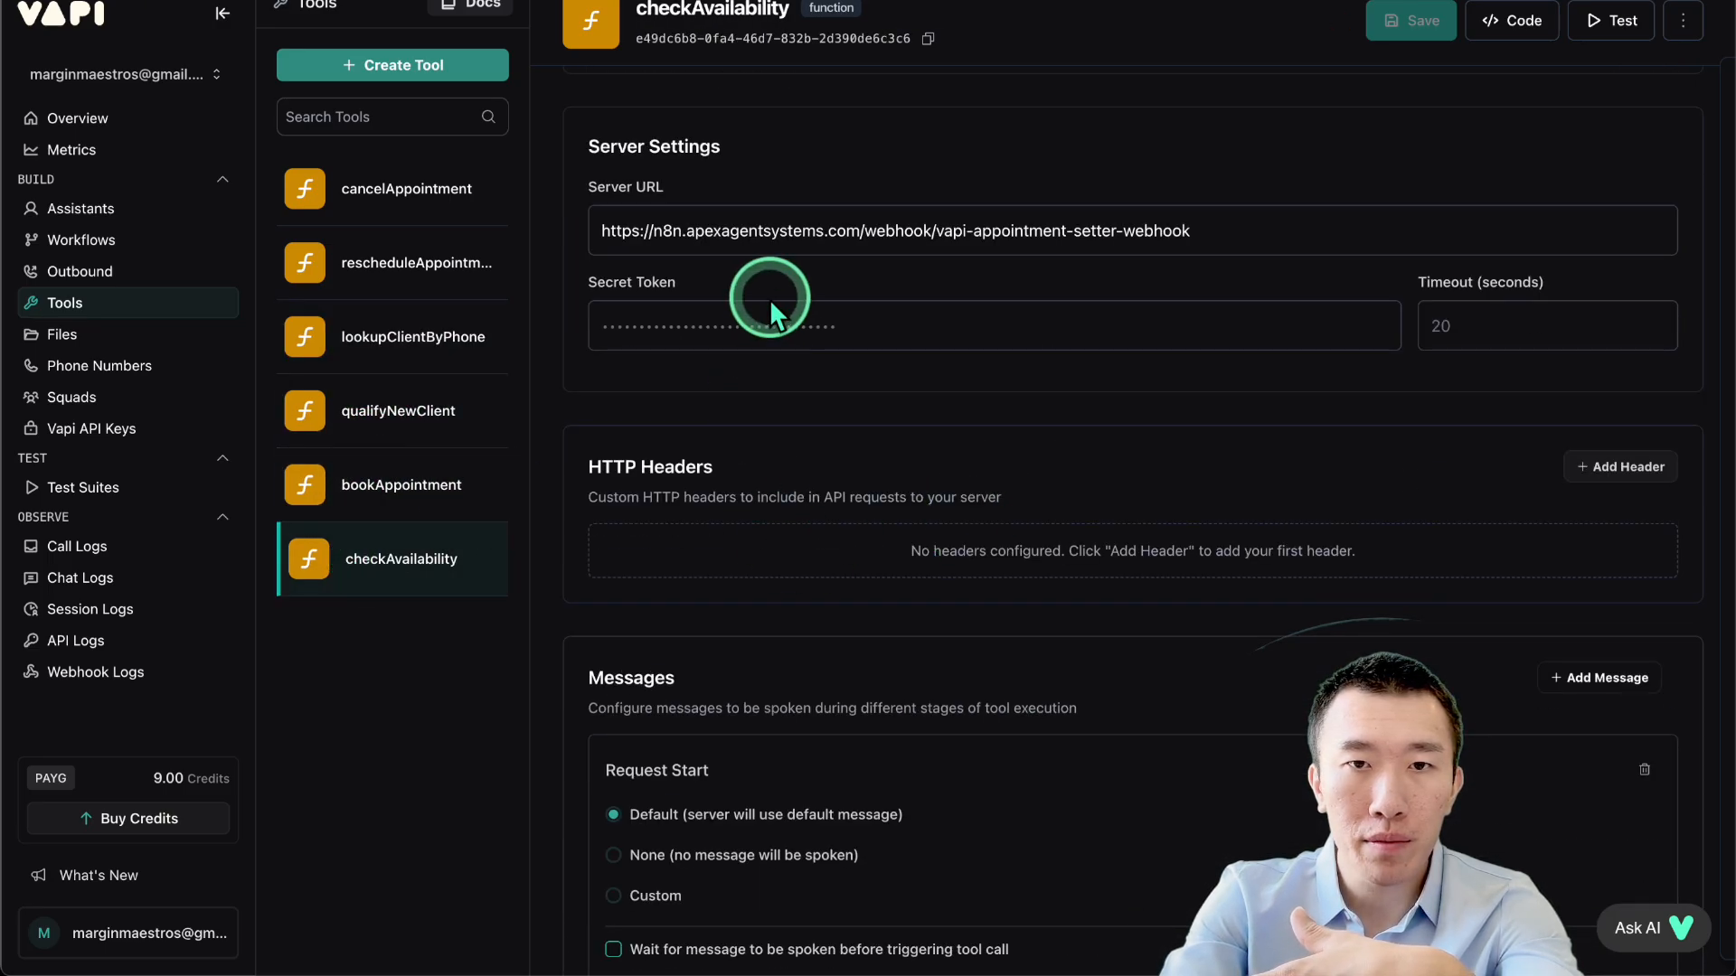
click(1266, 252)
click(116, 366)
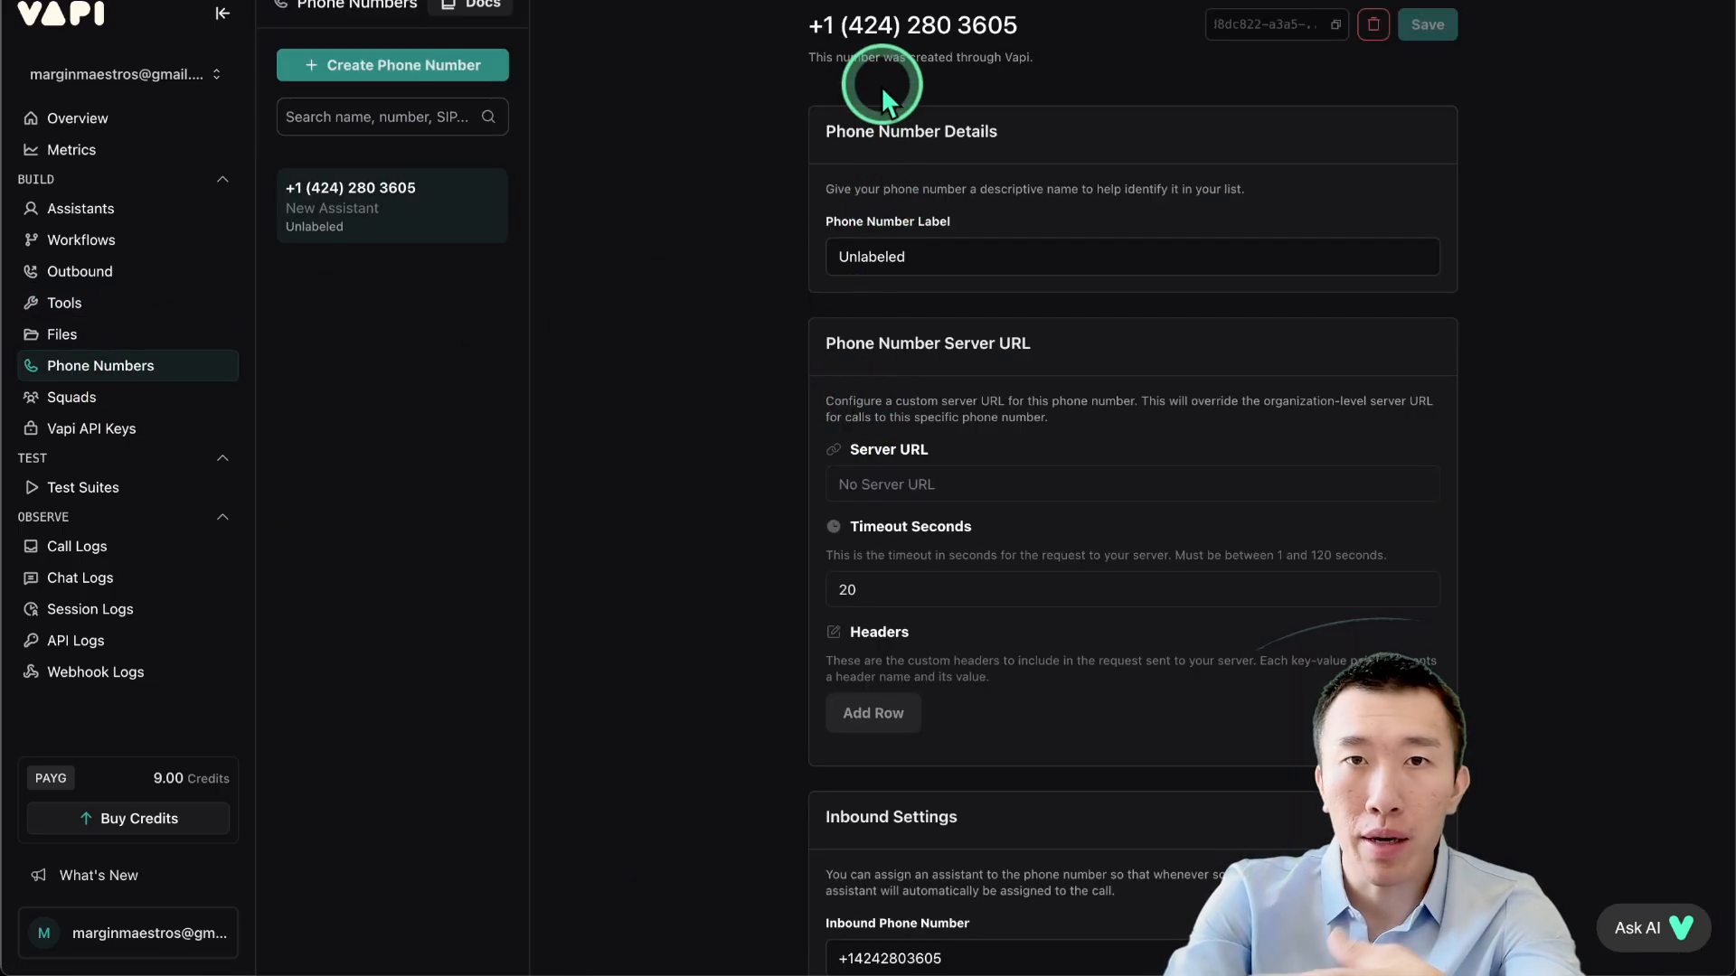
Verify the phone number's Inbound Settings send calls to New Assistant.
drag(895, 21, 1230, 46)
click(1081, 34)
scroll(1081, 35, down, 10)
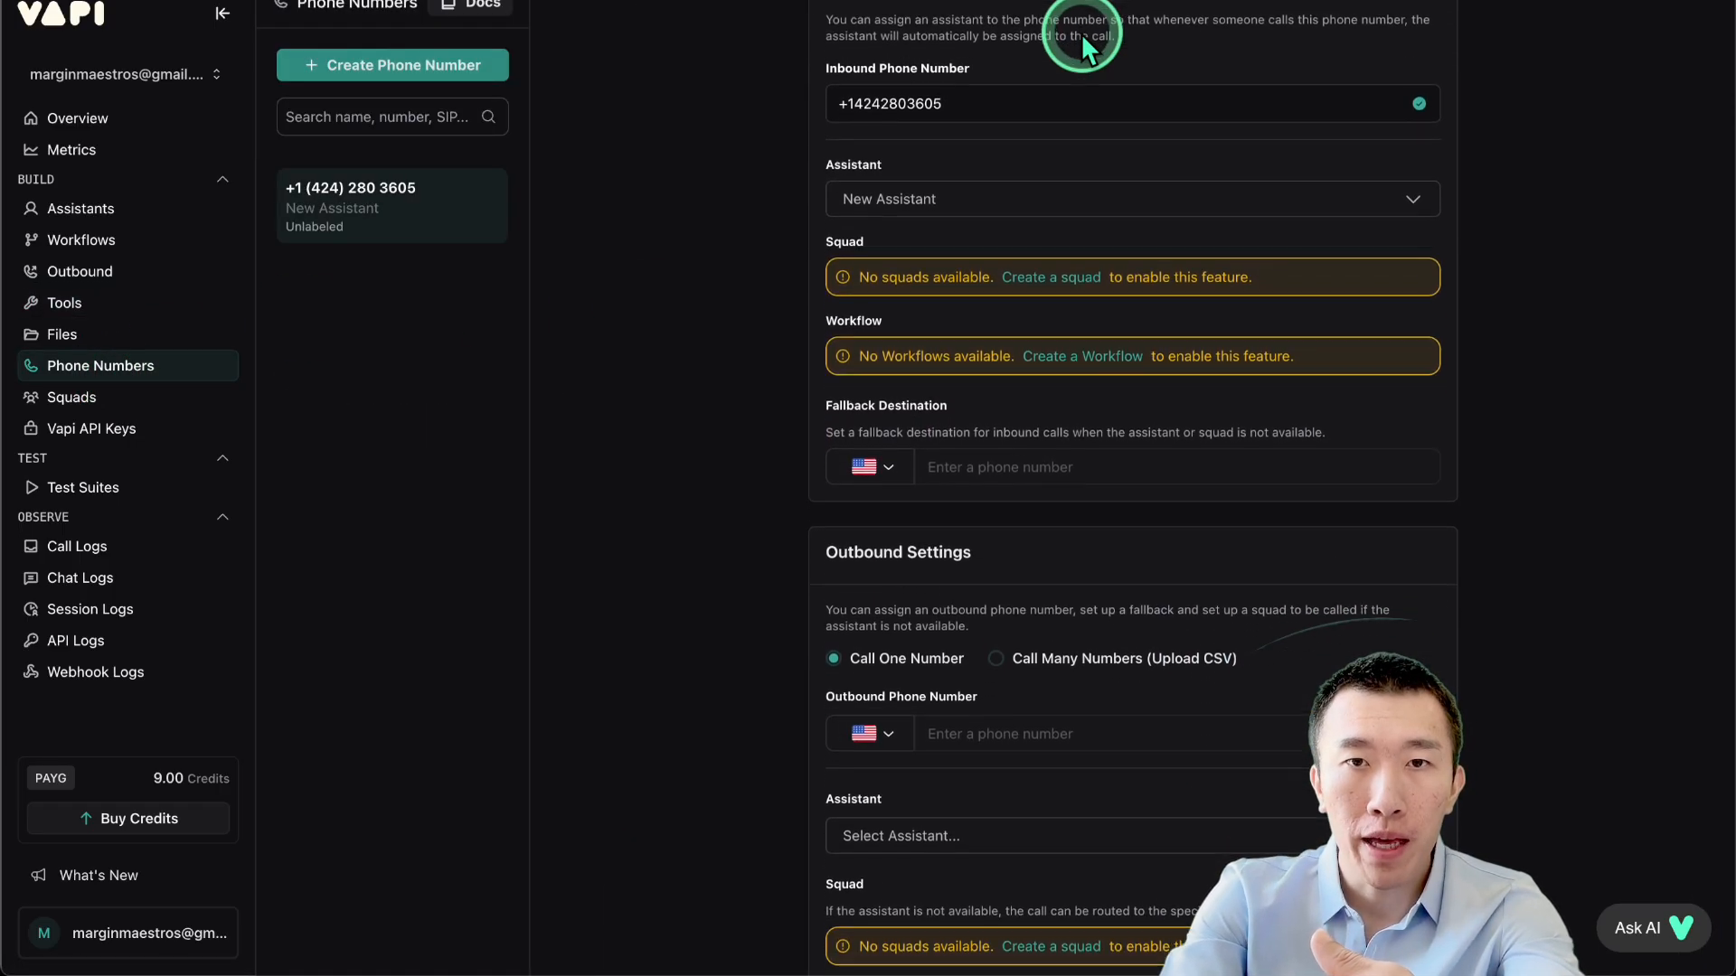
scroll(1037, 201, up, 4)
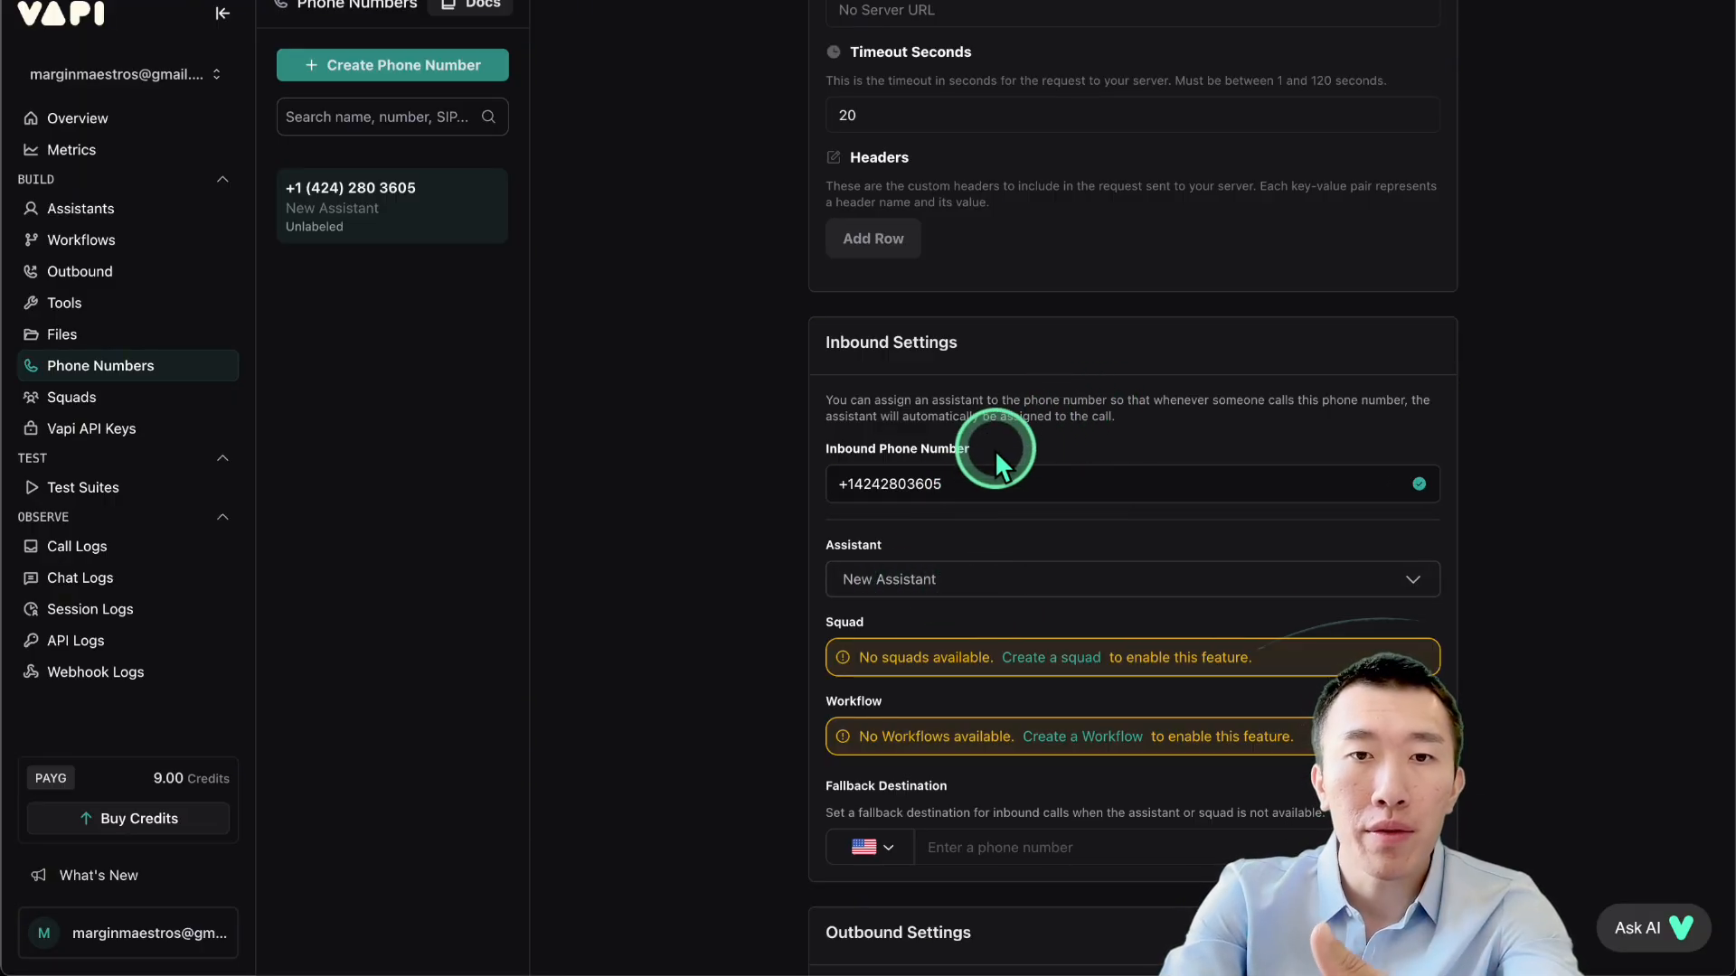
scroll(959, 469, up, 5)
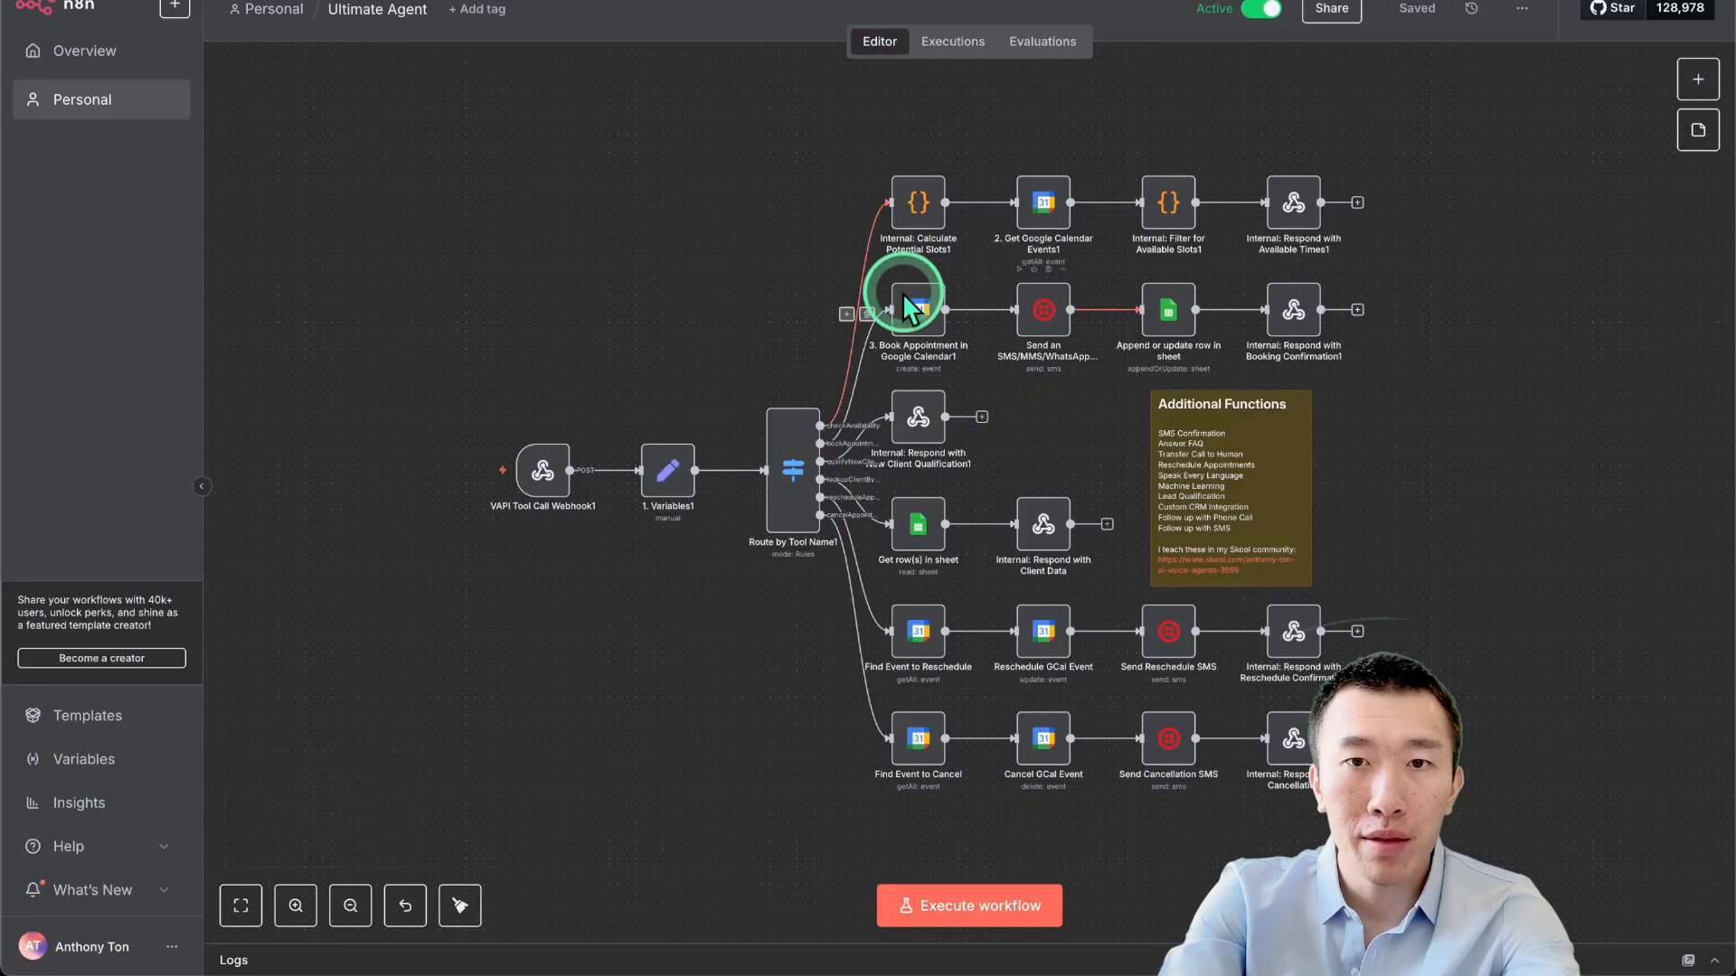
Scroll across the Ultimate Agent canvas while explaining its workflow branches.
scroll(807, 280, up, 1)
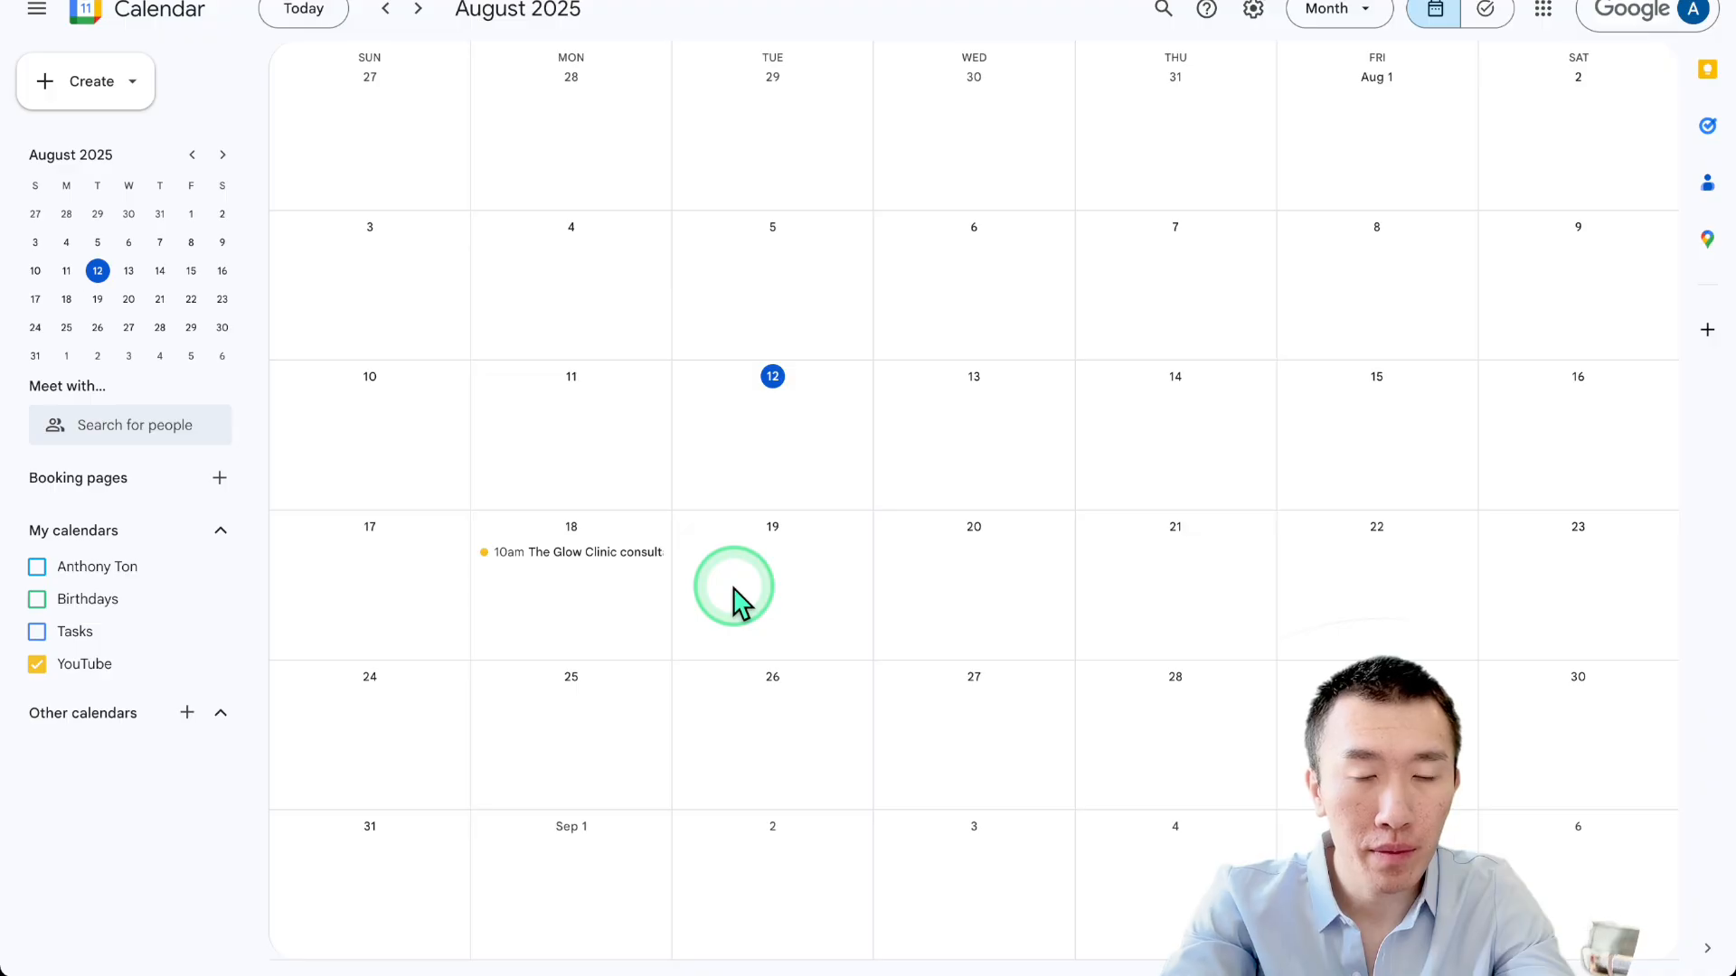
Glance at the Calendly booking page, then return to Google Calendar showing the Aug 18 consult at 12pm.
click(593, 0)
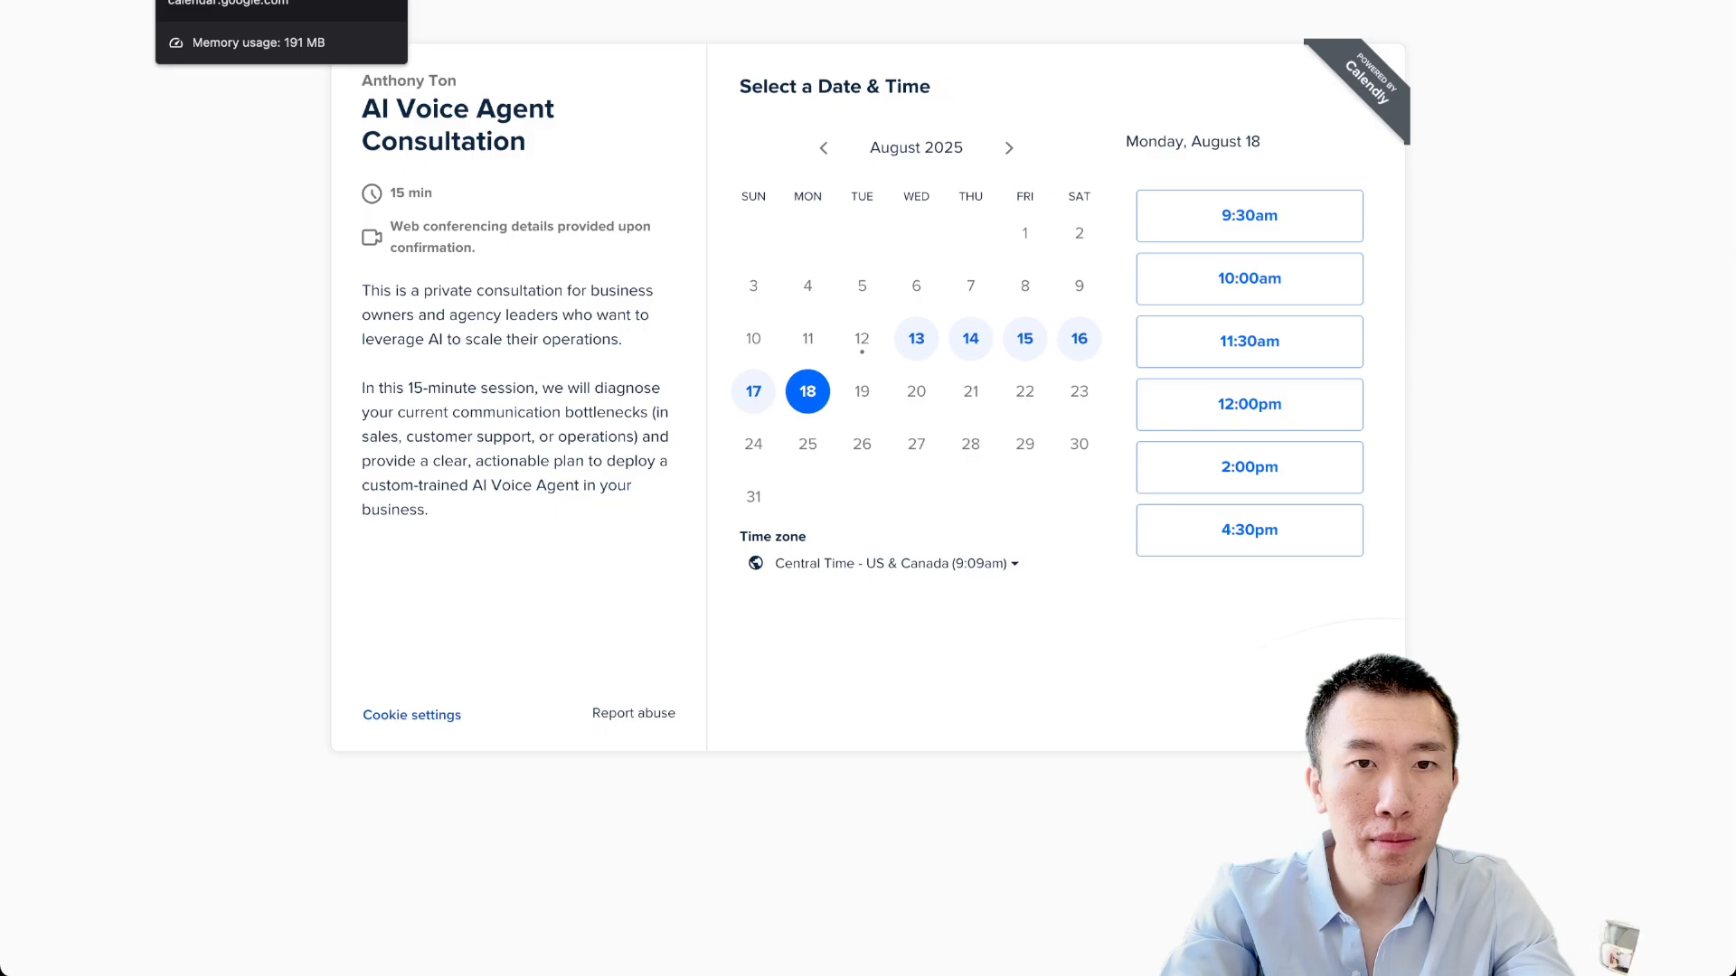
click(226, 2)
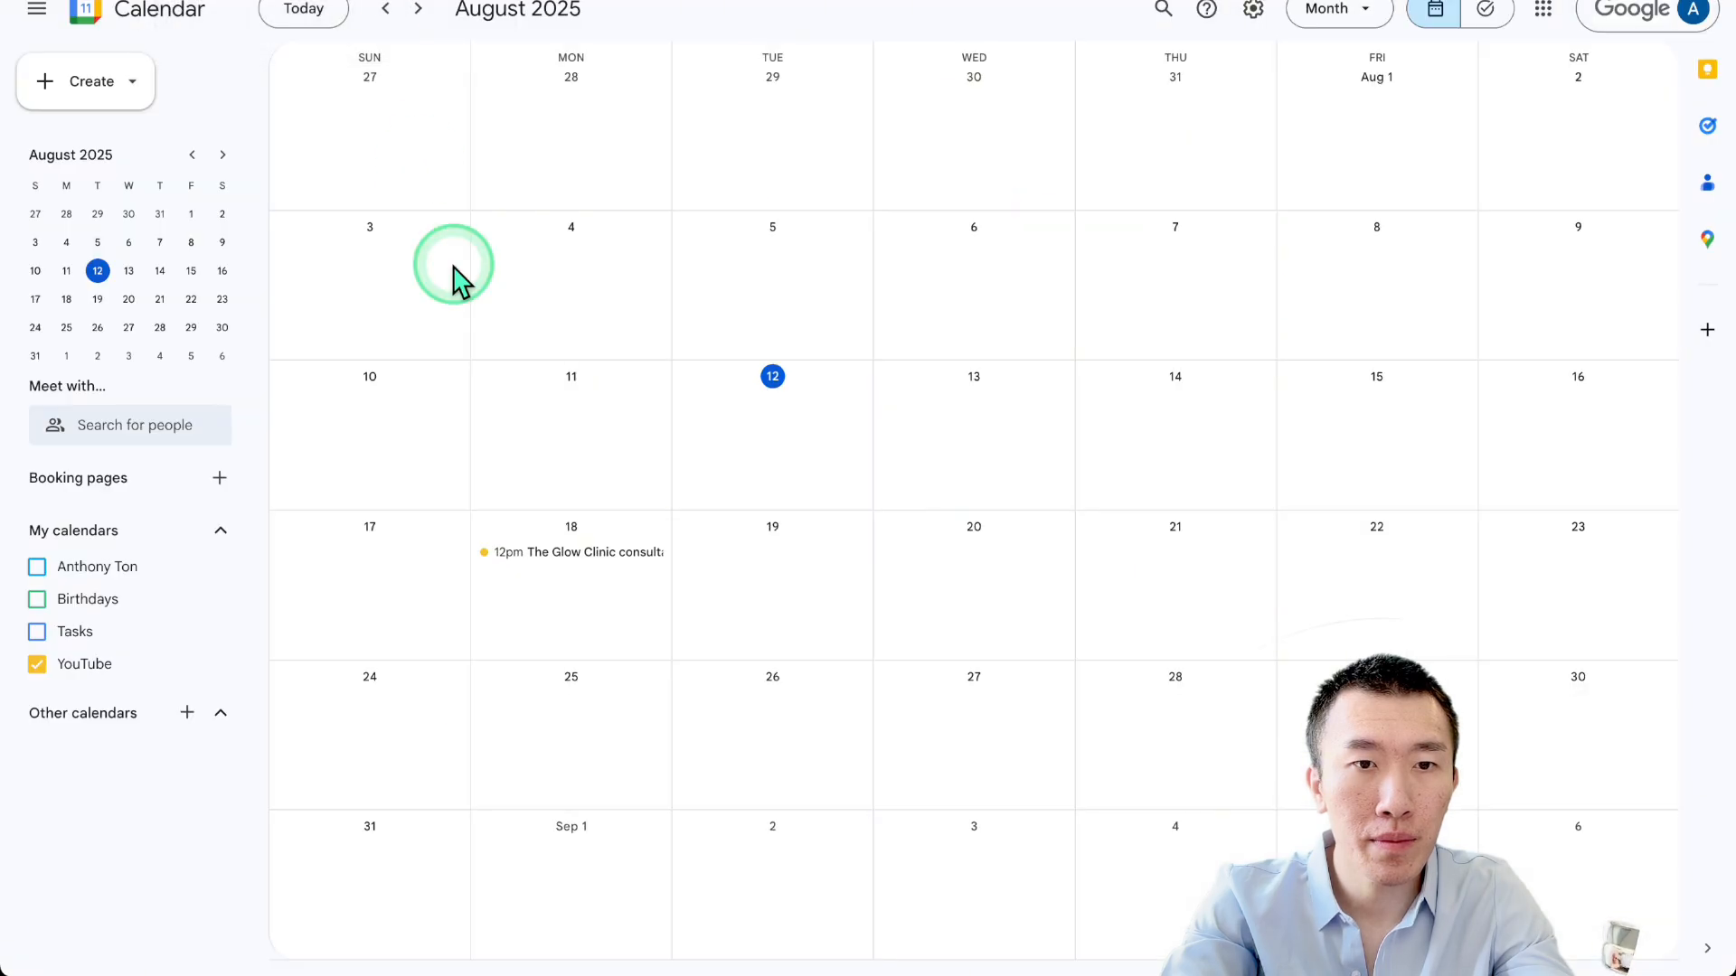
Open the Aug 18 Glow Clinic consult to confirm 12:00–12:15pm, then close its details.
click(565, 556)
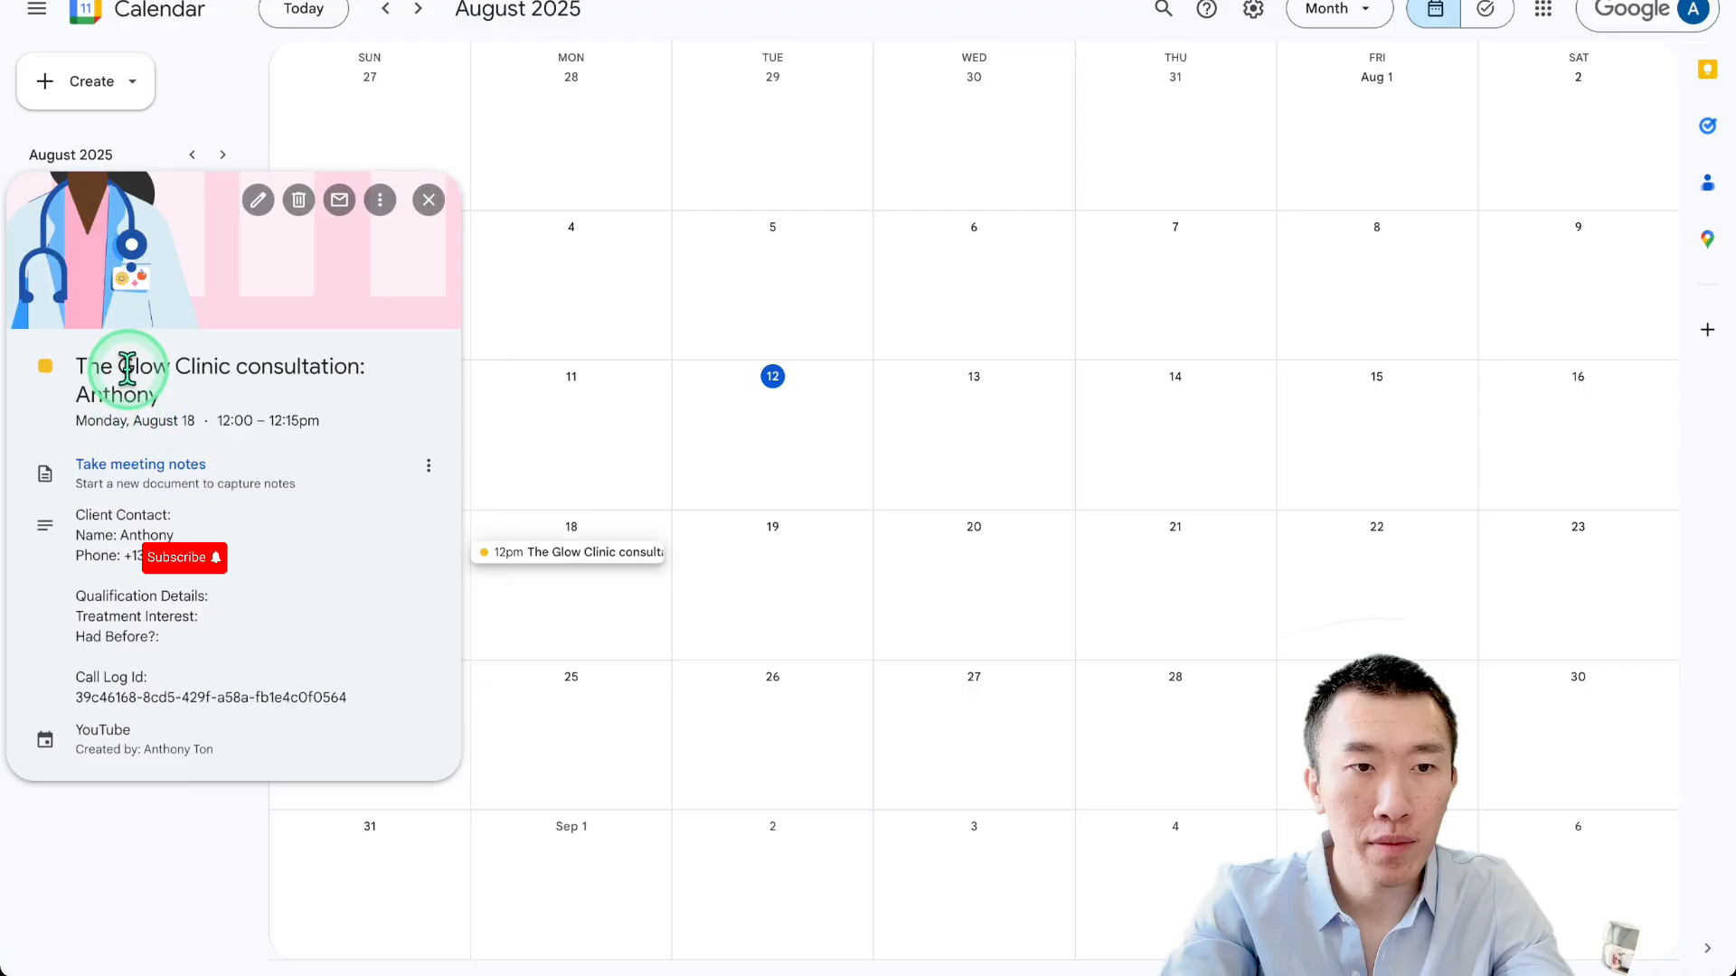
drag(134, 366, 375, 769)
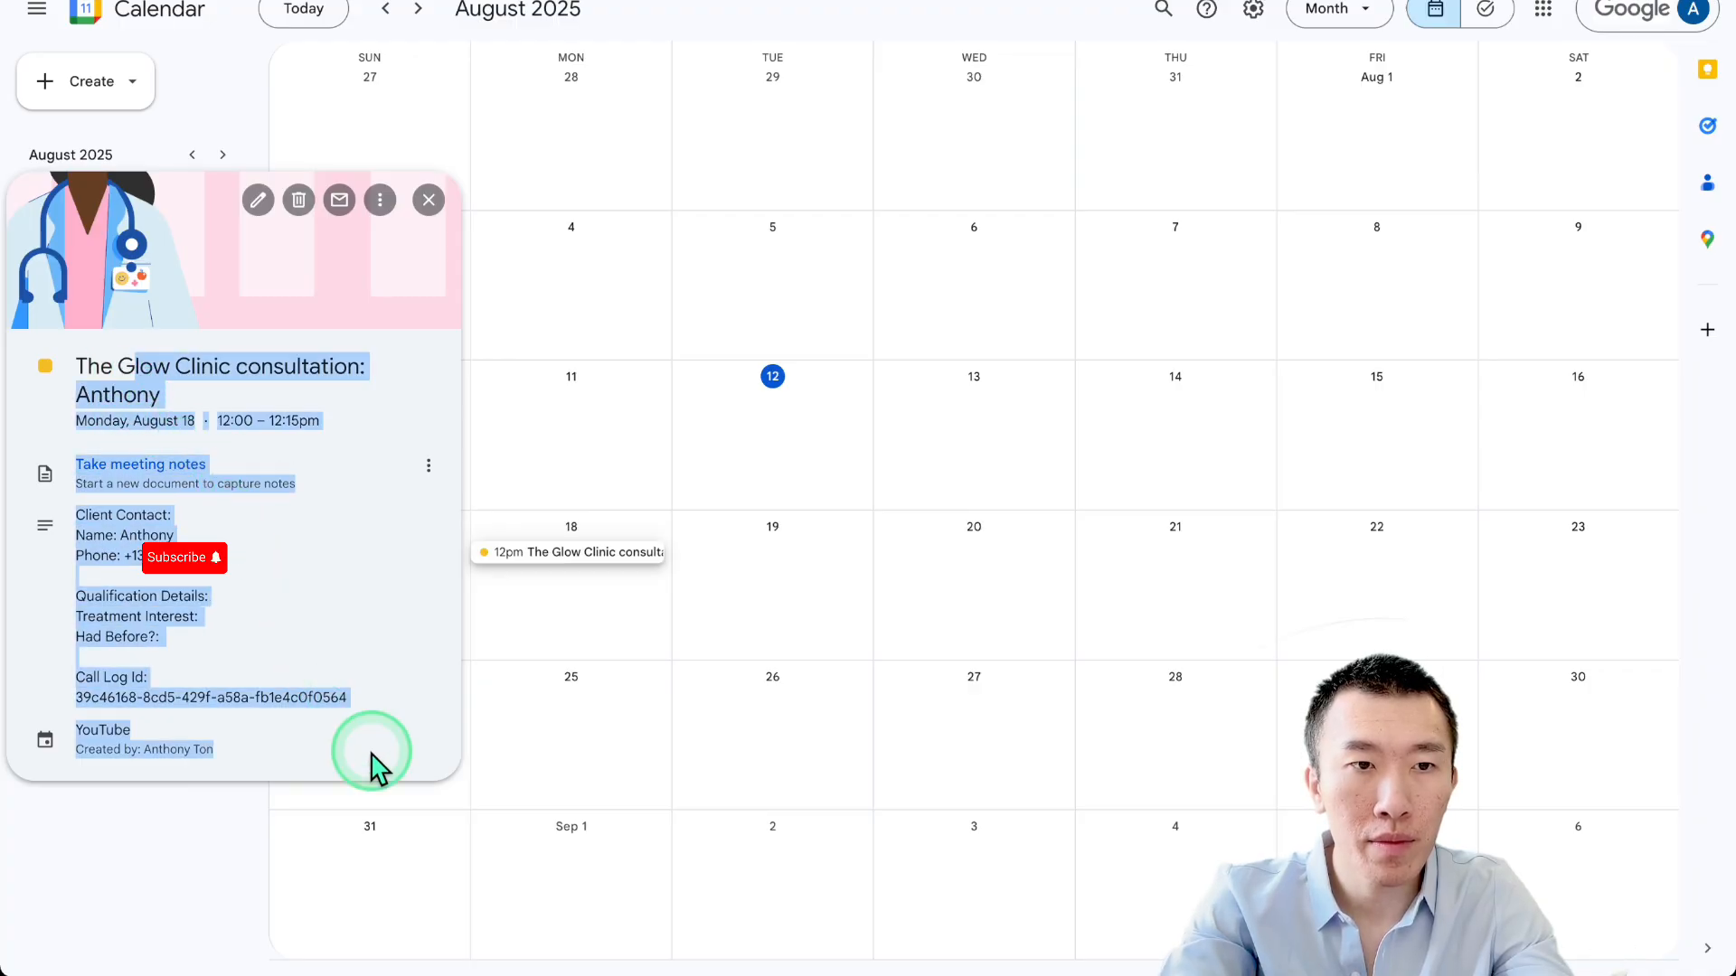
click(723, 631)
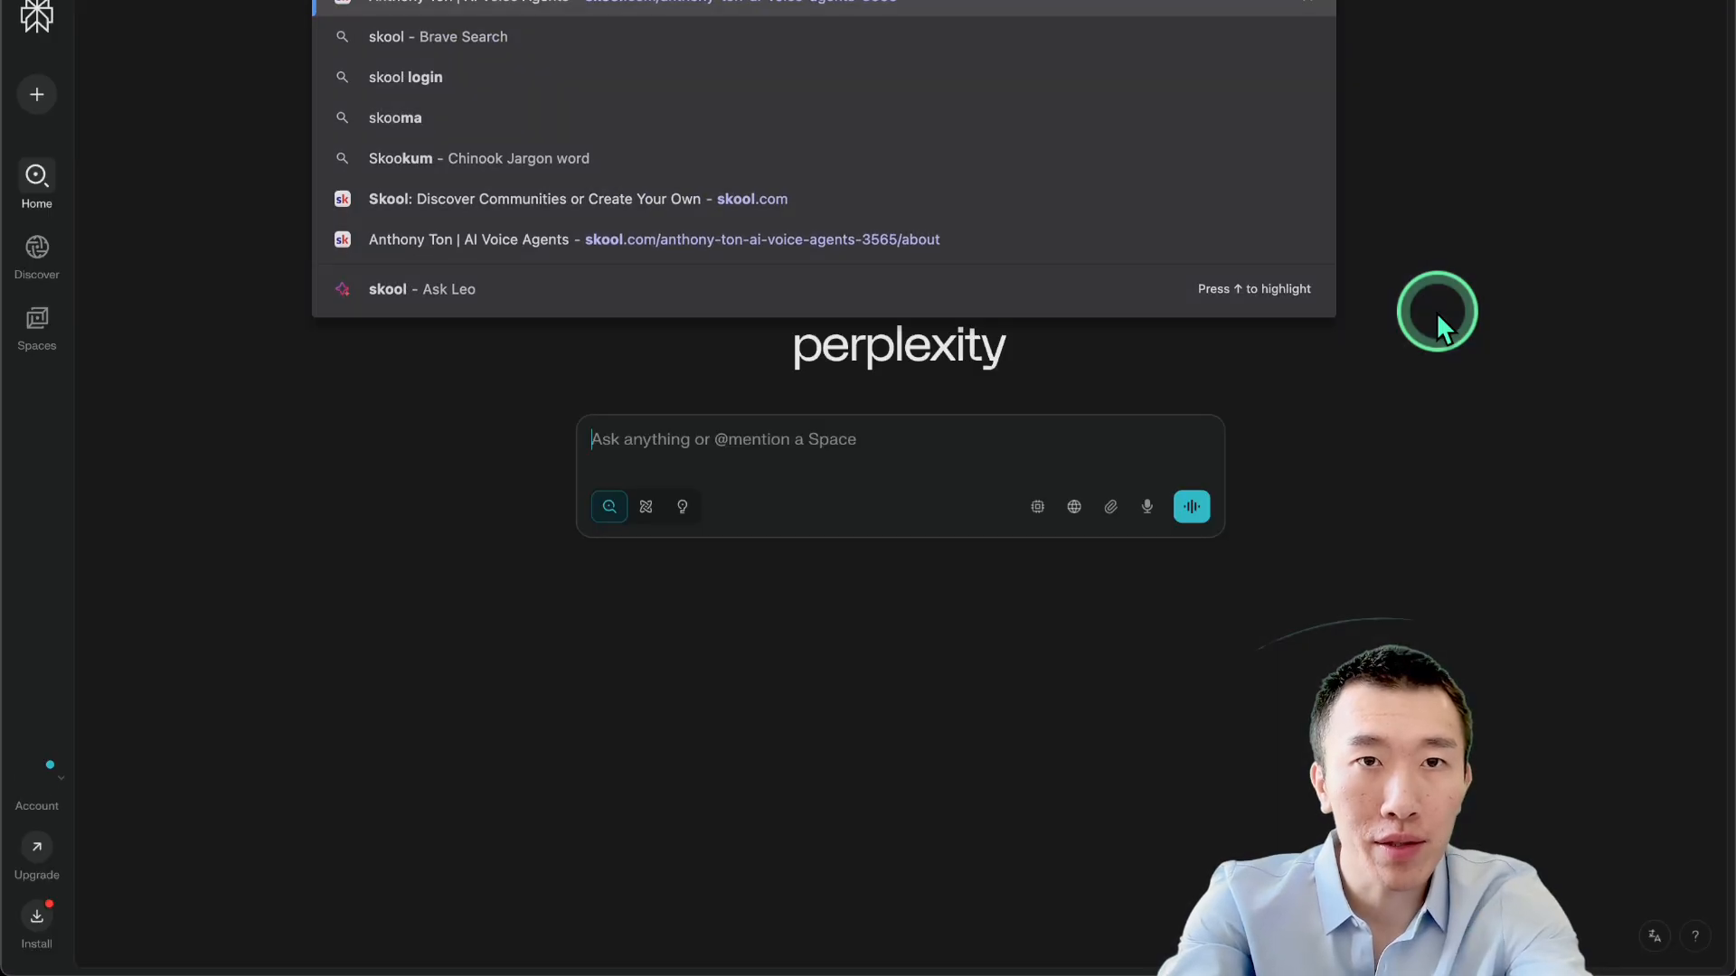
Filter Skool by YouTube, open the Part 3 Ultimate Clinic Agent post and preview twilioMessageCode.json.
key(Return)
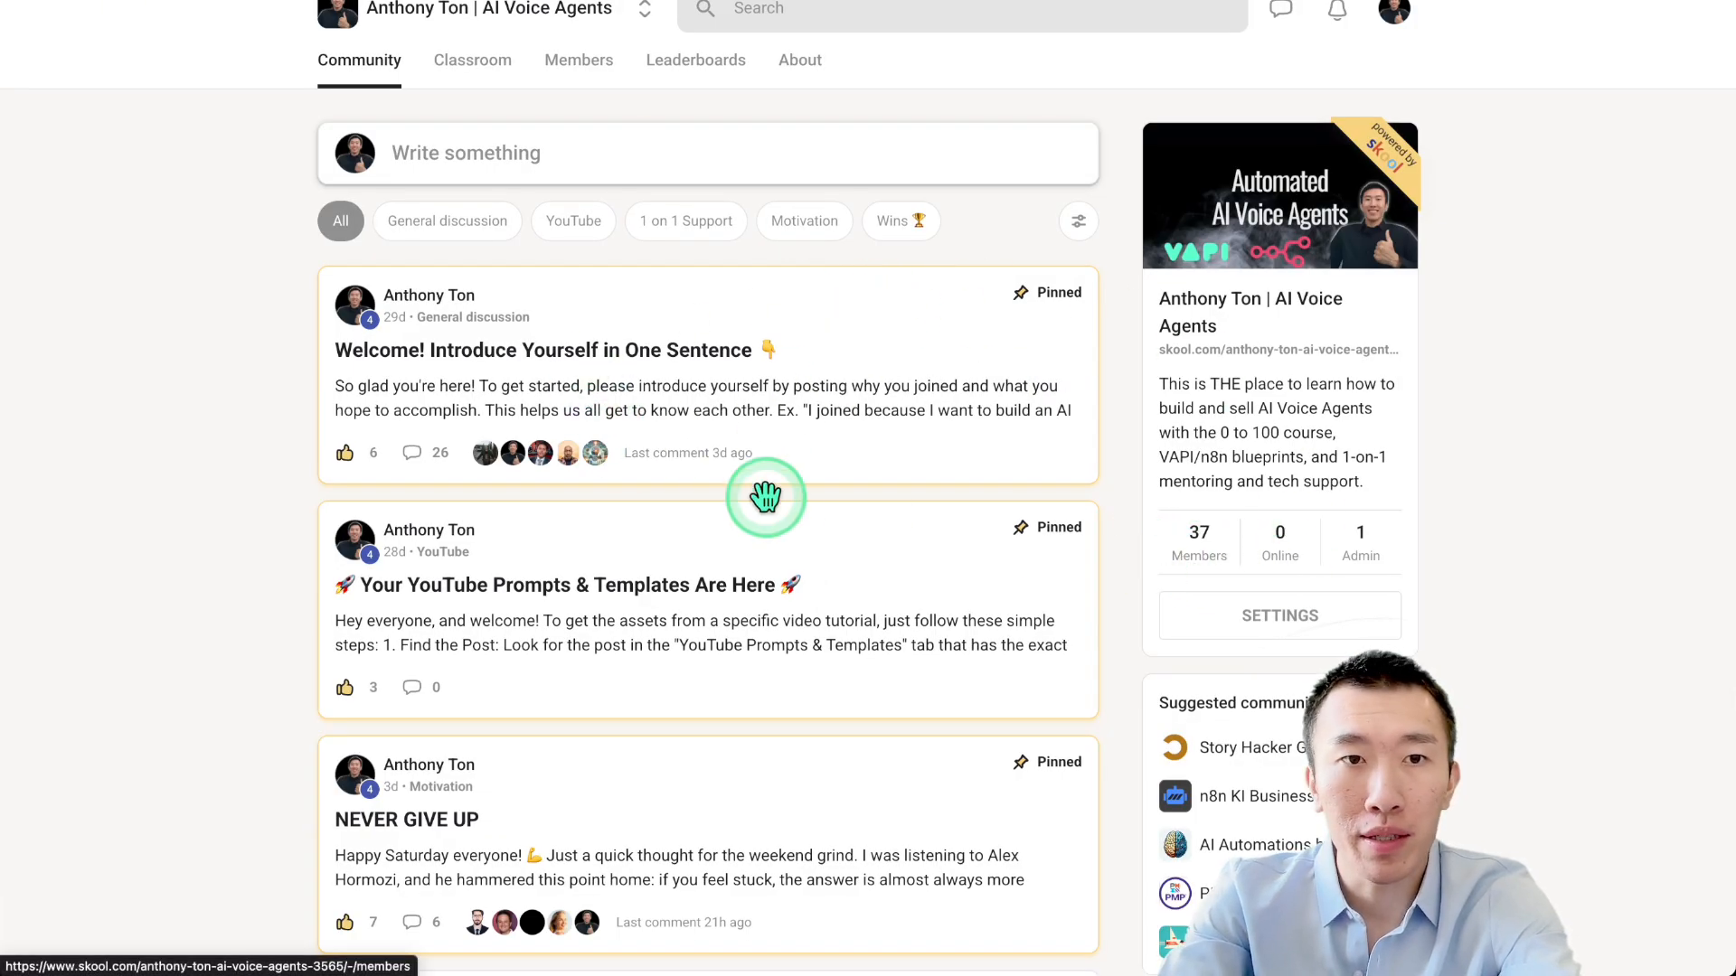
click(573, 222)
click(768, 416)
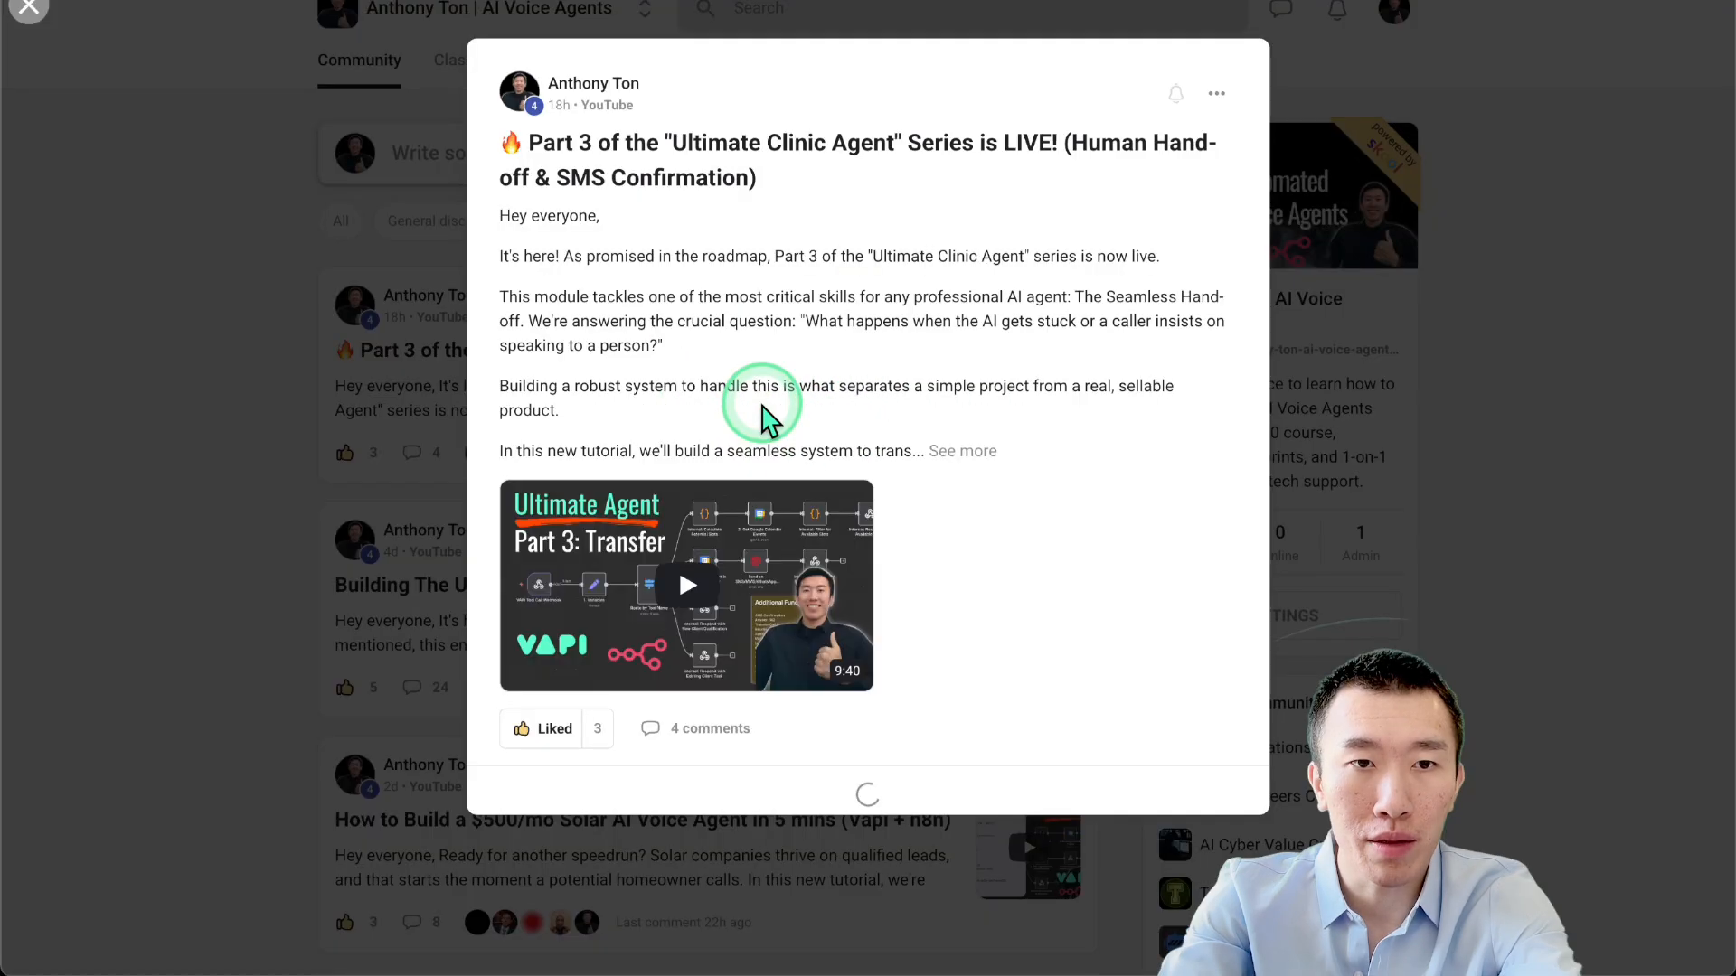
scroll(783, 620, right, 2)
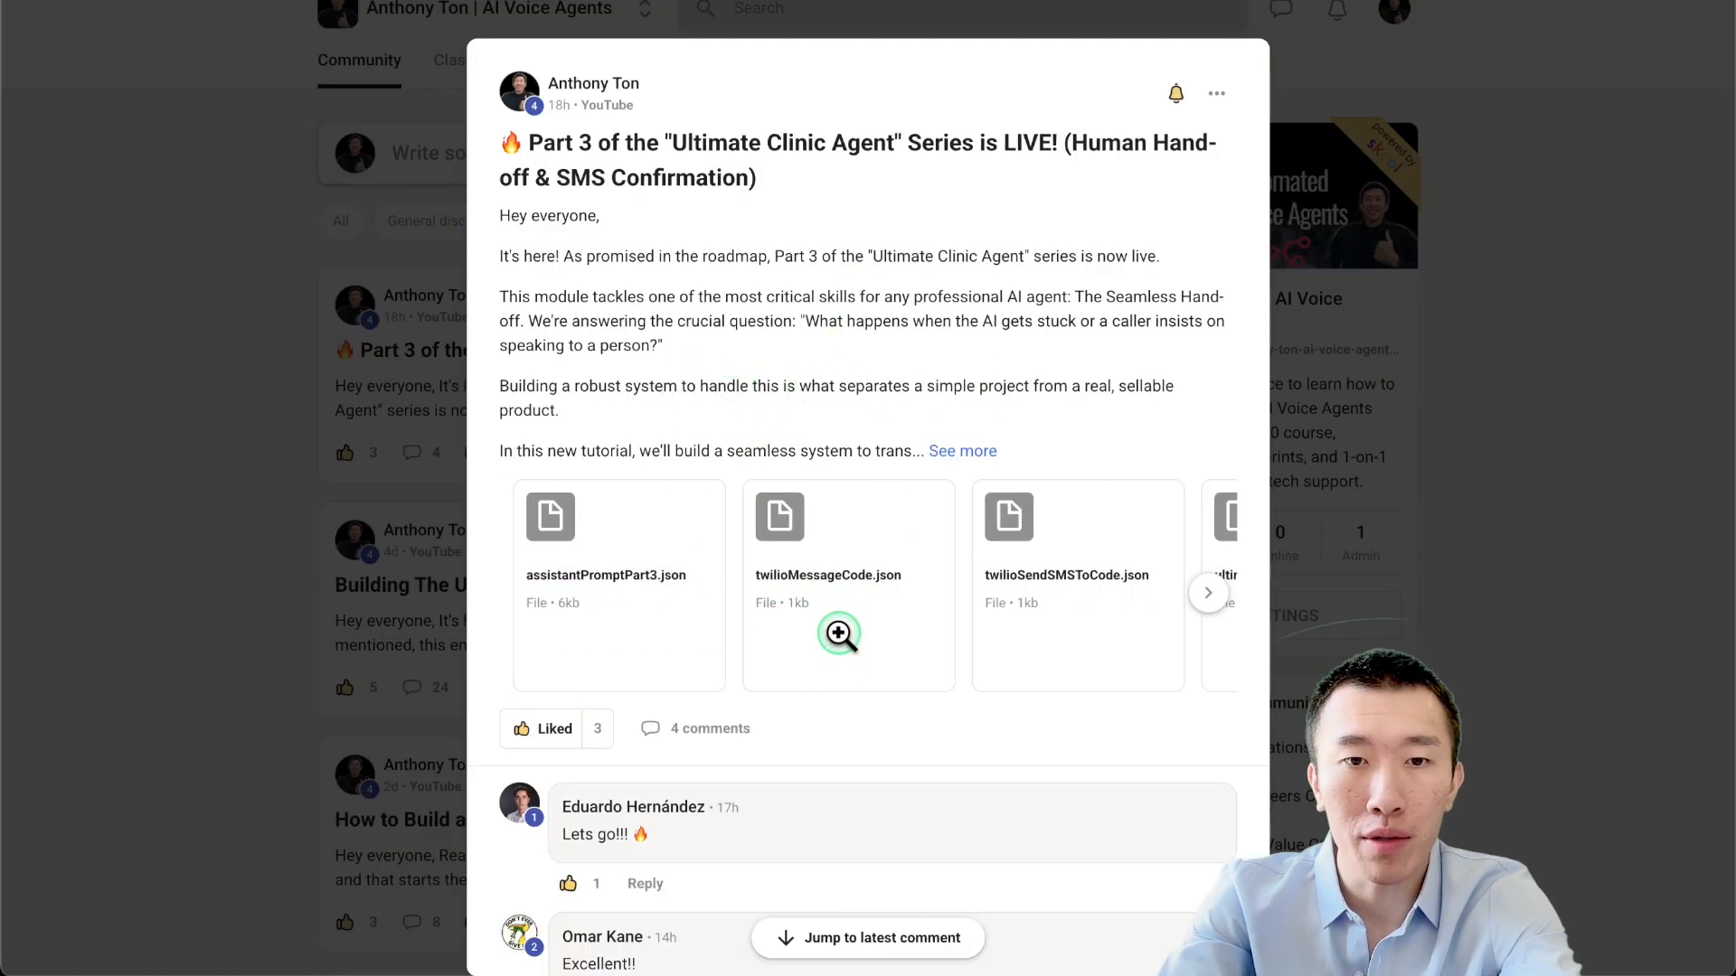
click(838, 632)
click(1363, 371)
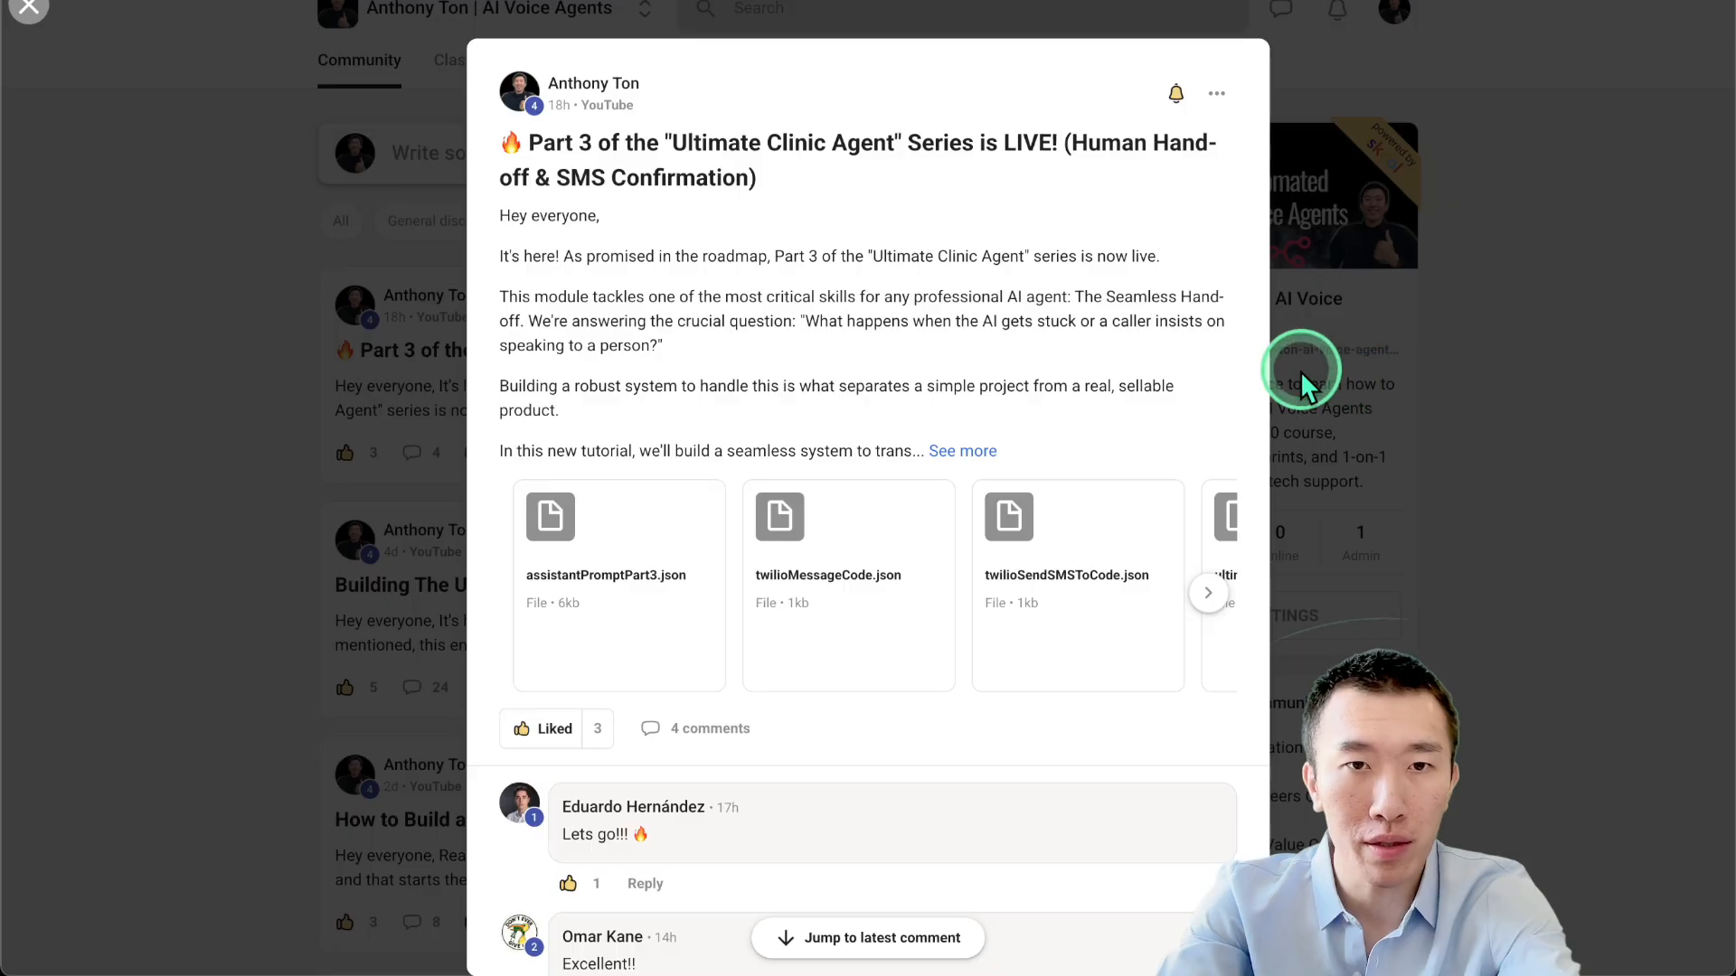
click(1302, 372)
Filter posts by 1 on 1 Support, then show slide 1 of the course outline.
click(685, 220)
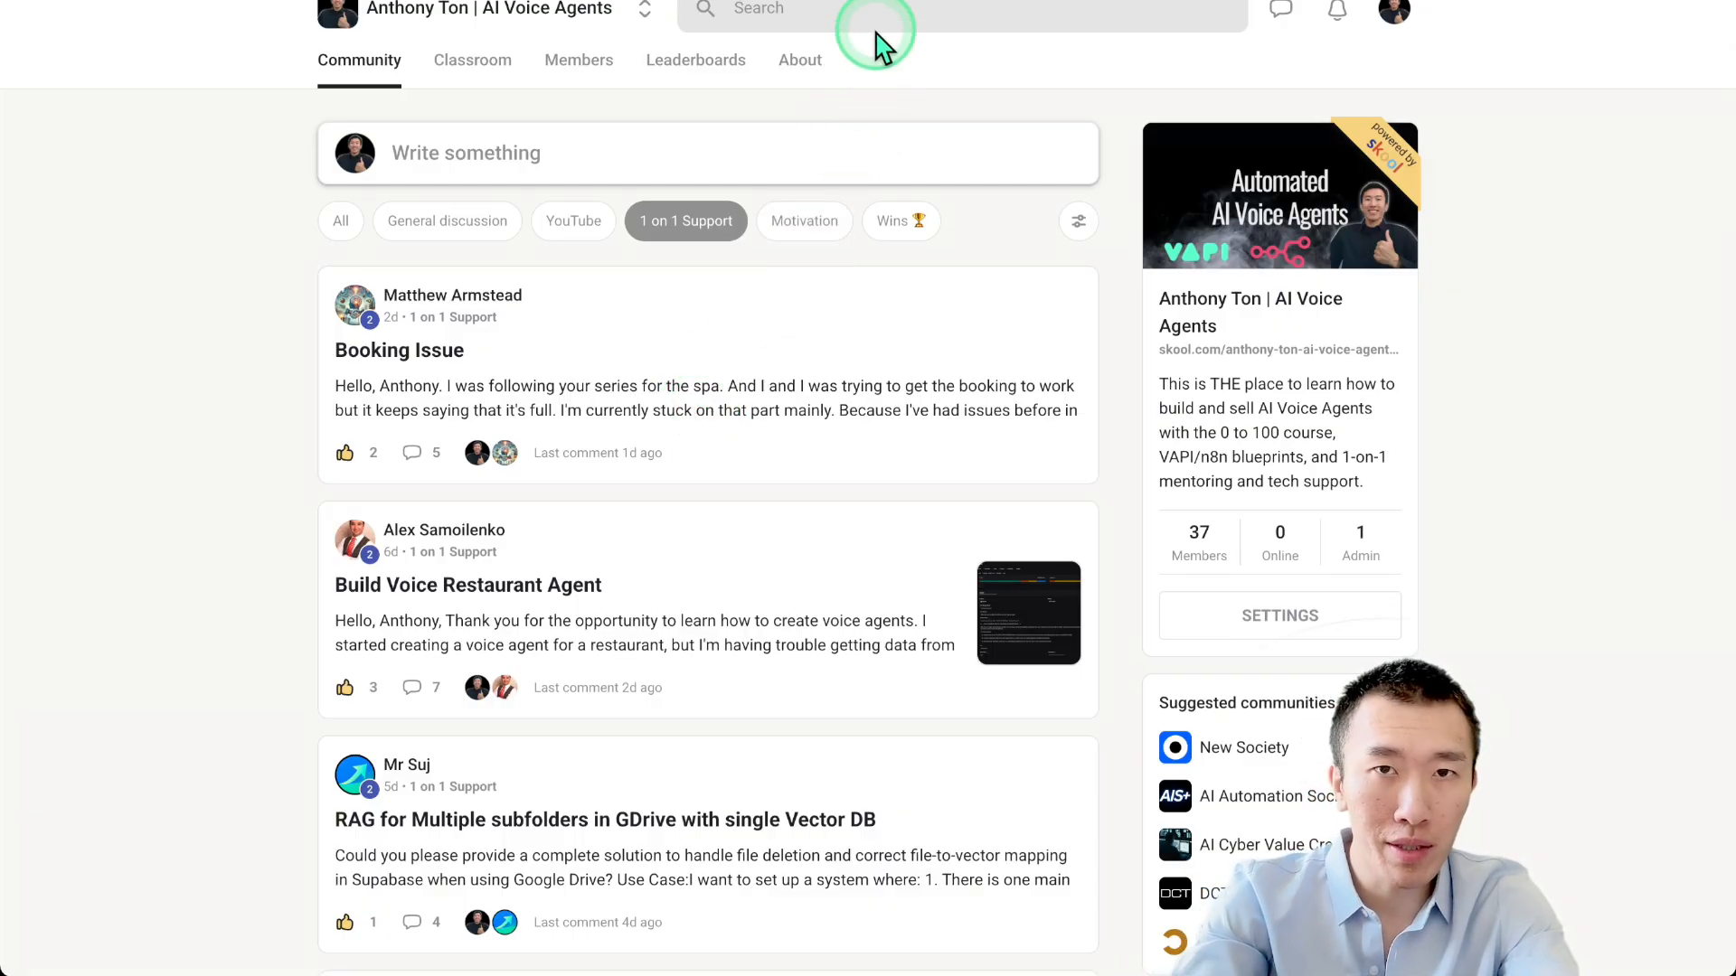
click(868, 0)
click(163, 185)
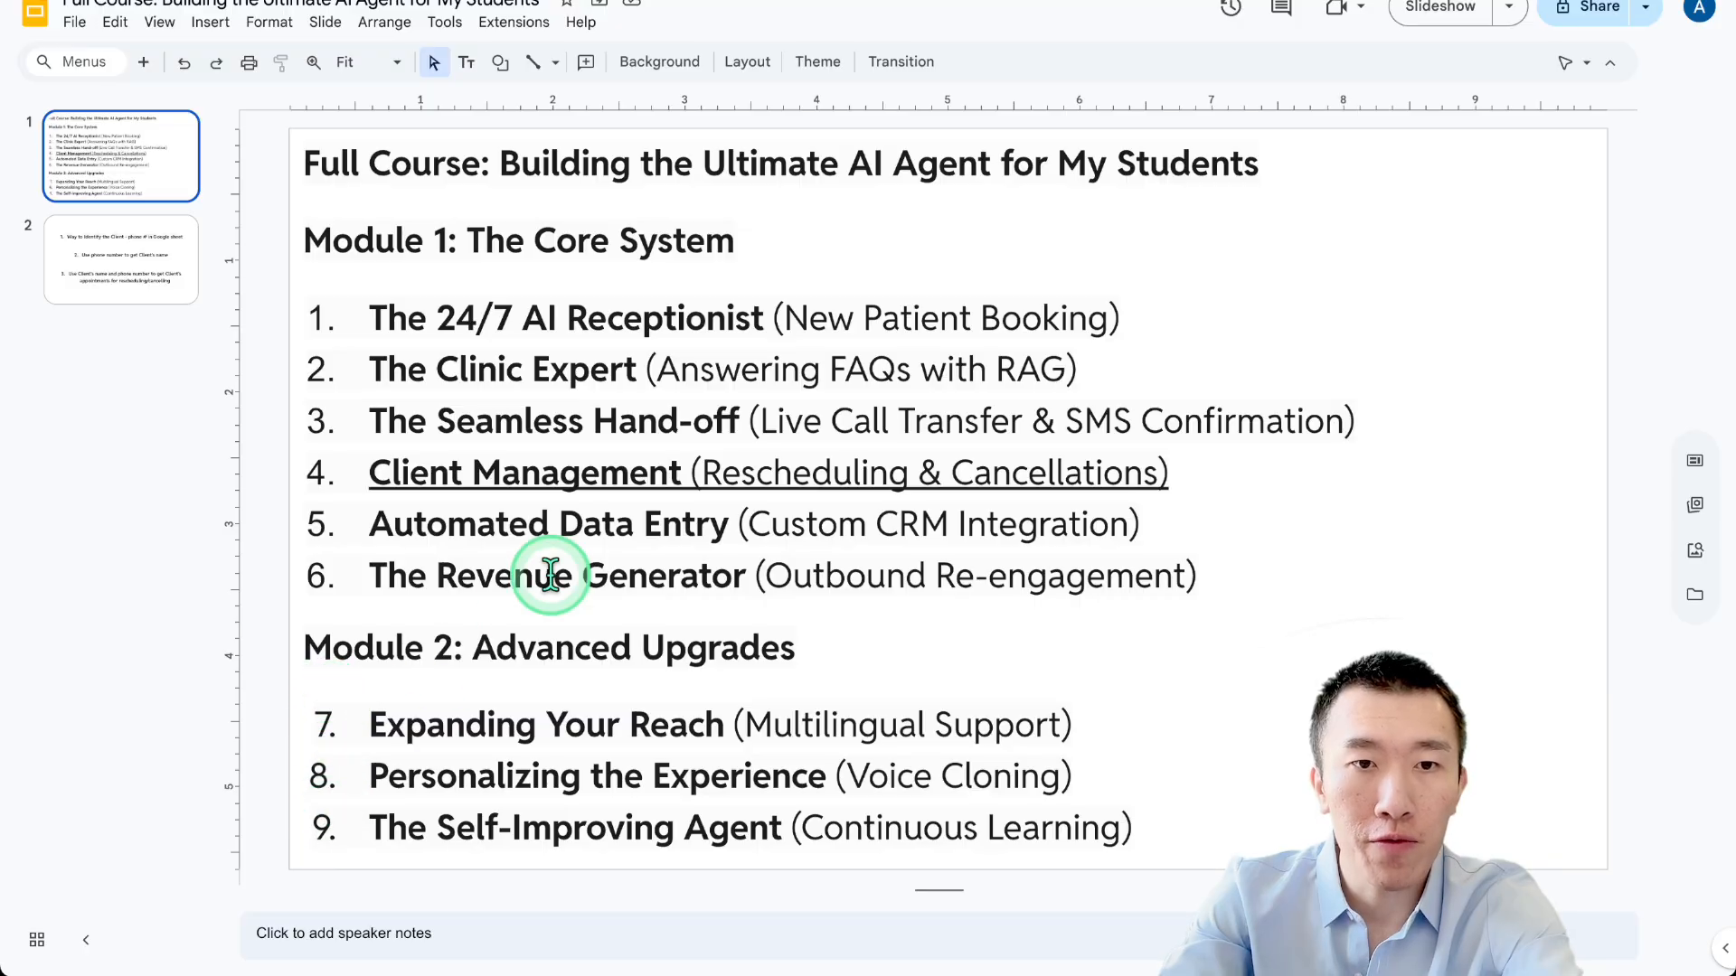
drag(583, 527, 1184, 848)
click(1184, 848)
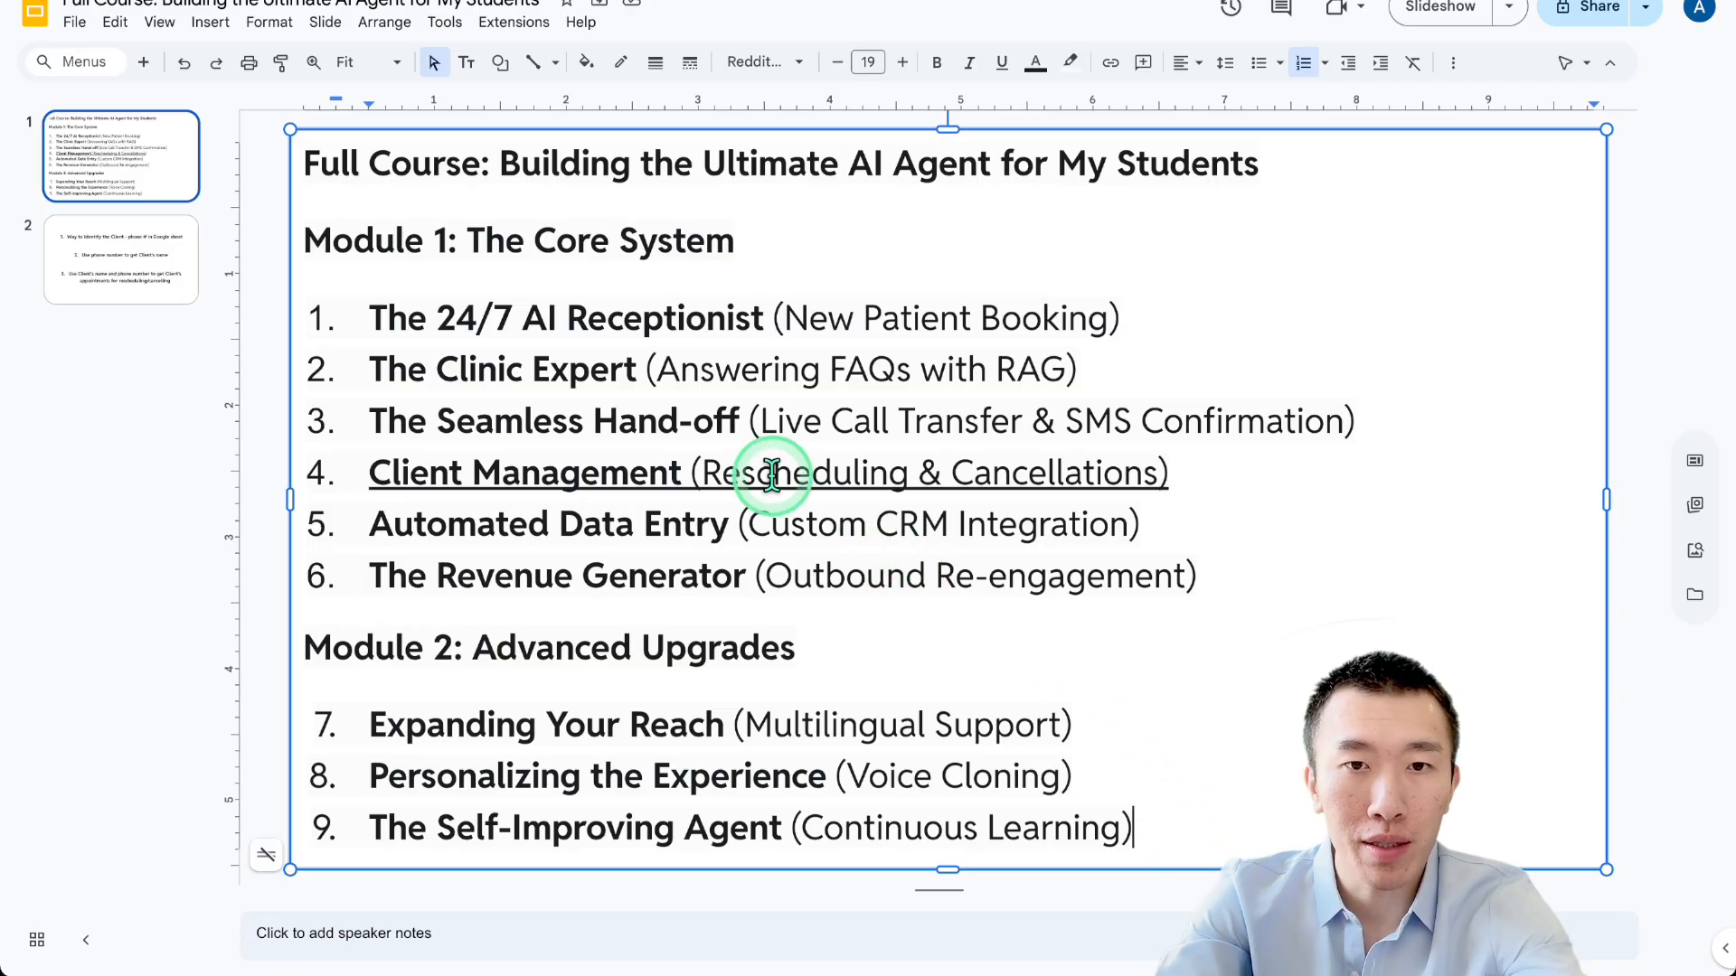
drag(771, 476, 1309, 477)
click(1310, 476)
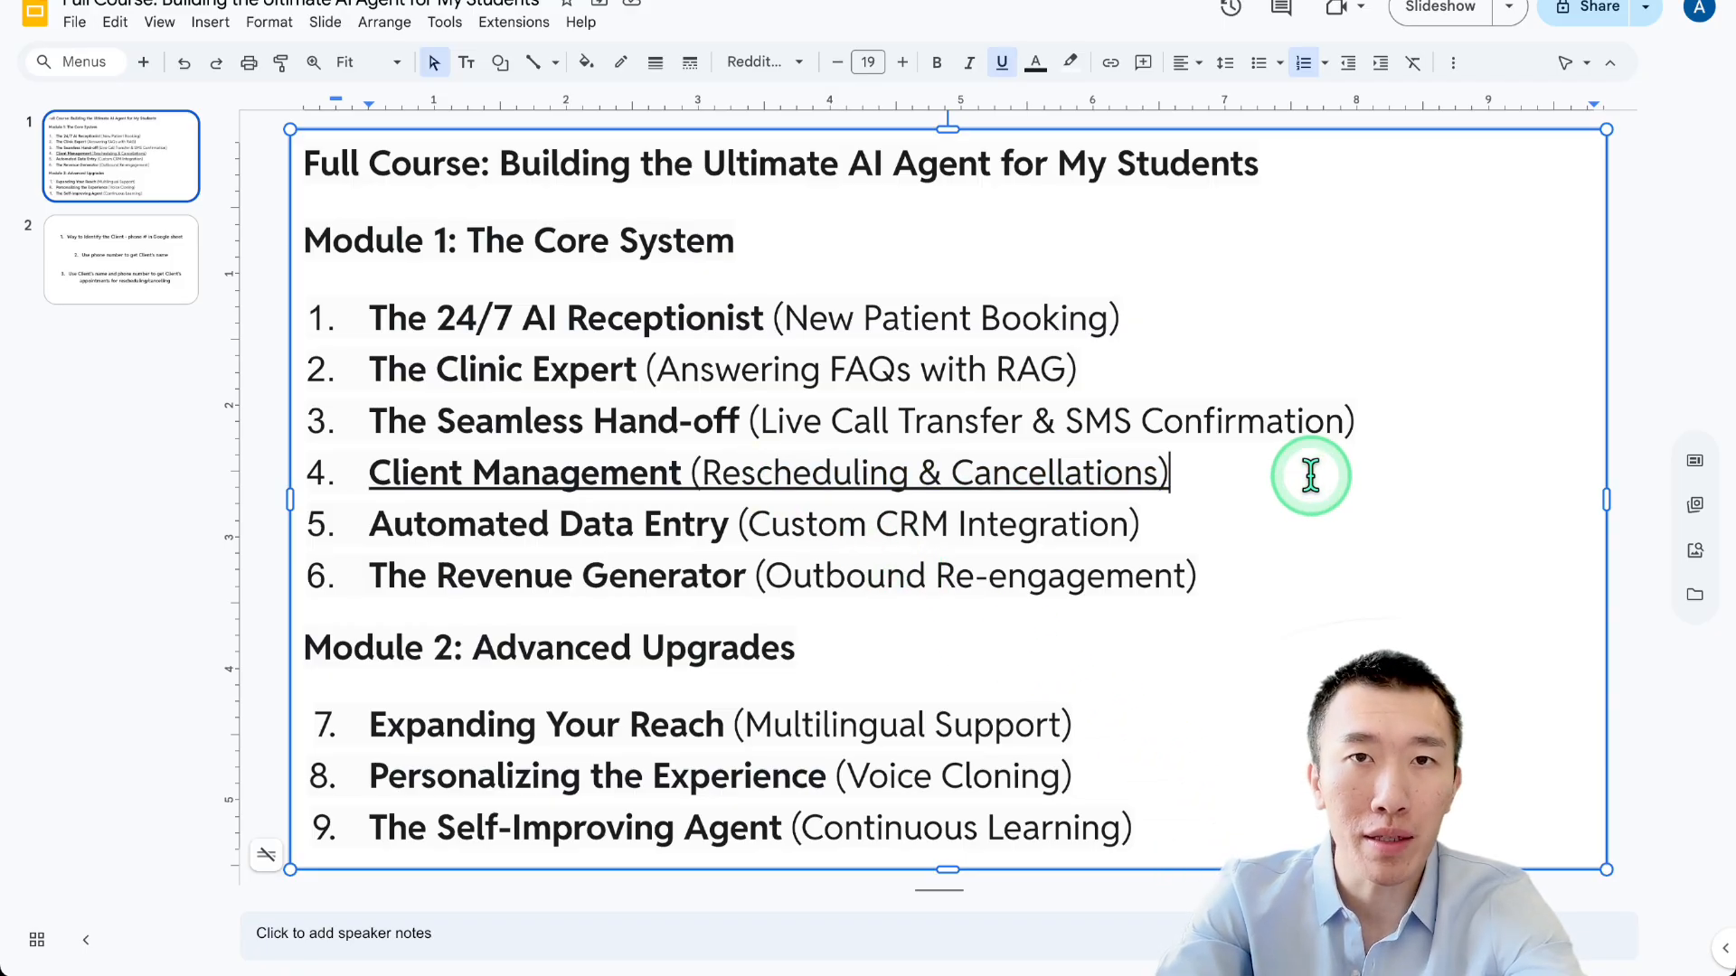
click(1274, 511)
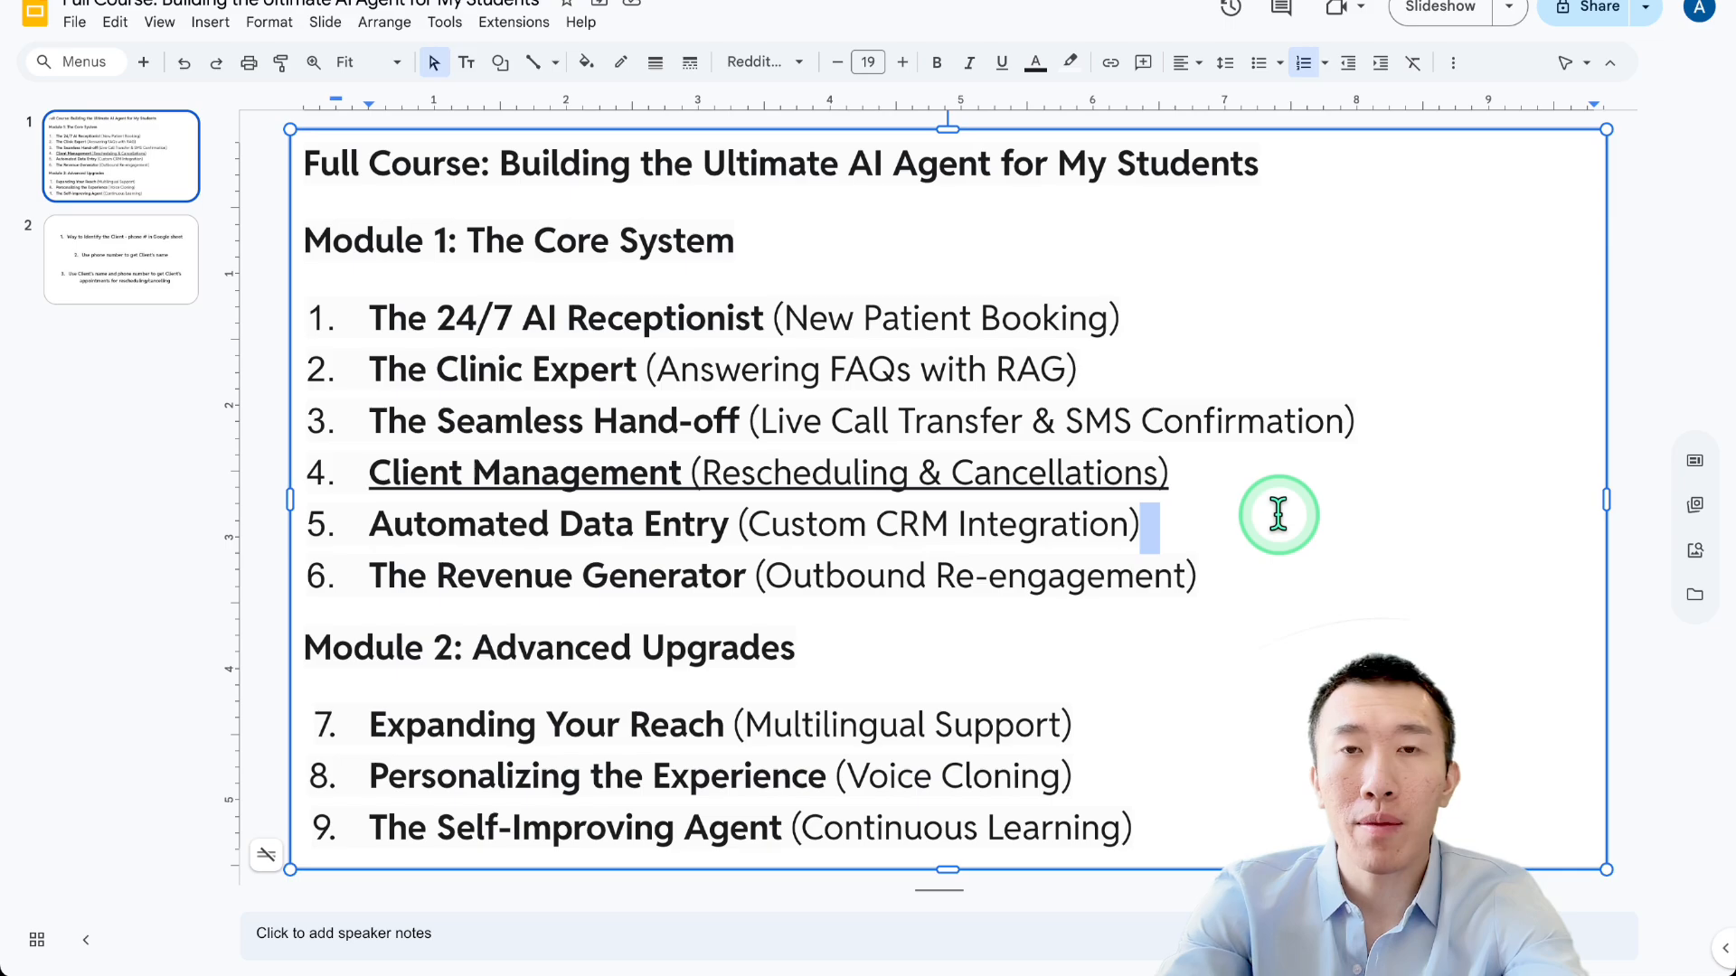